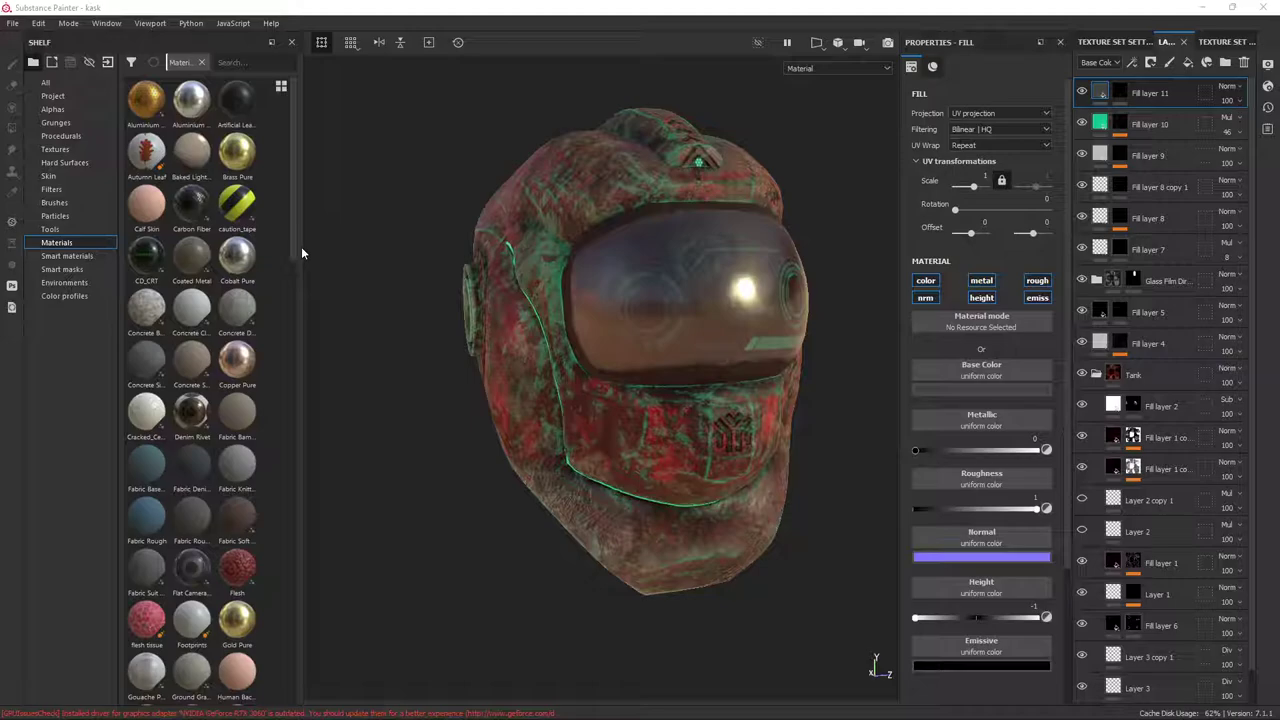
Return from the browser to Substance Painter and orbit the helmet to a new angle
{"action": "key", "text": "alt+Tab"}
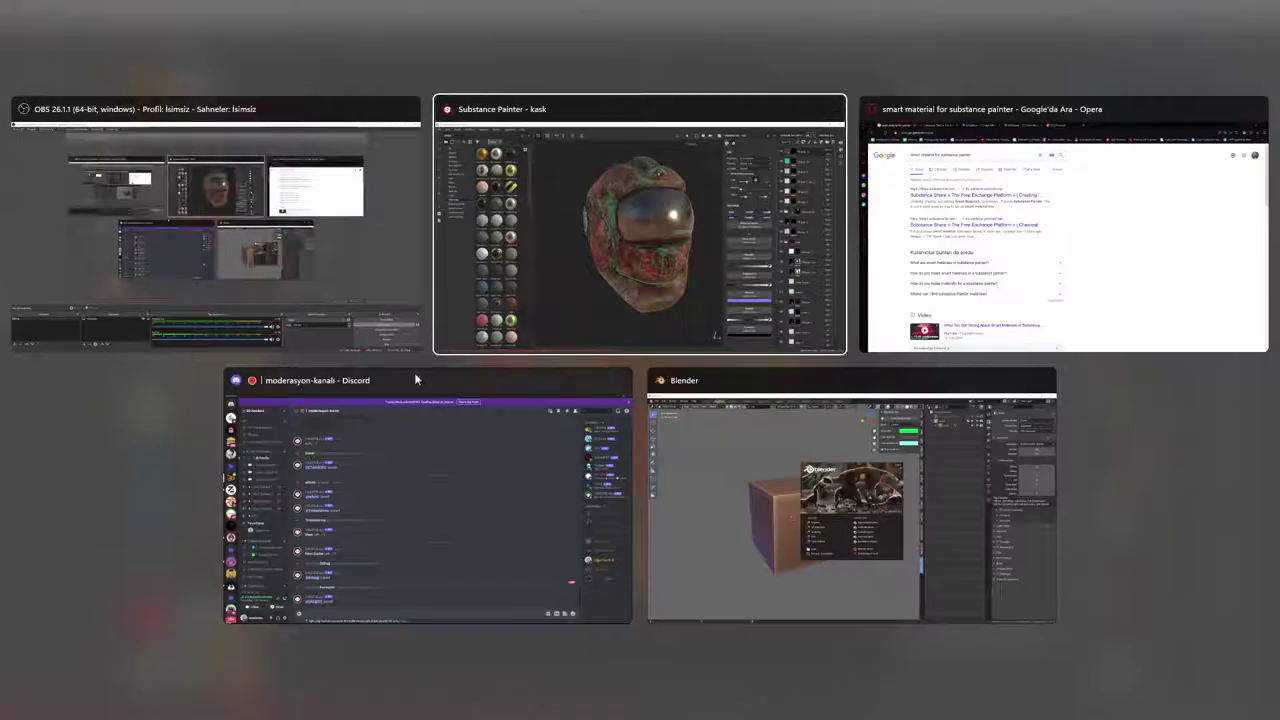
{"action": "left_click", "coordinate": [970, 245]}
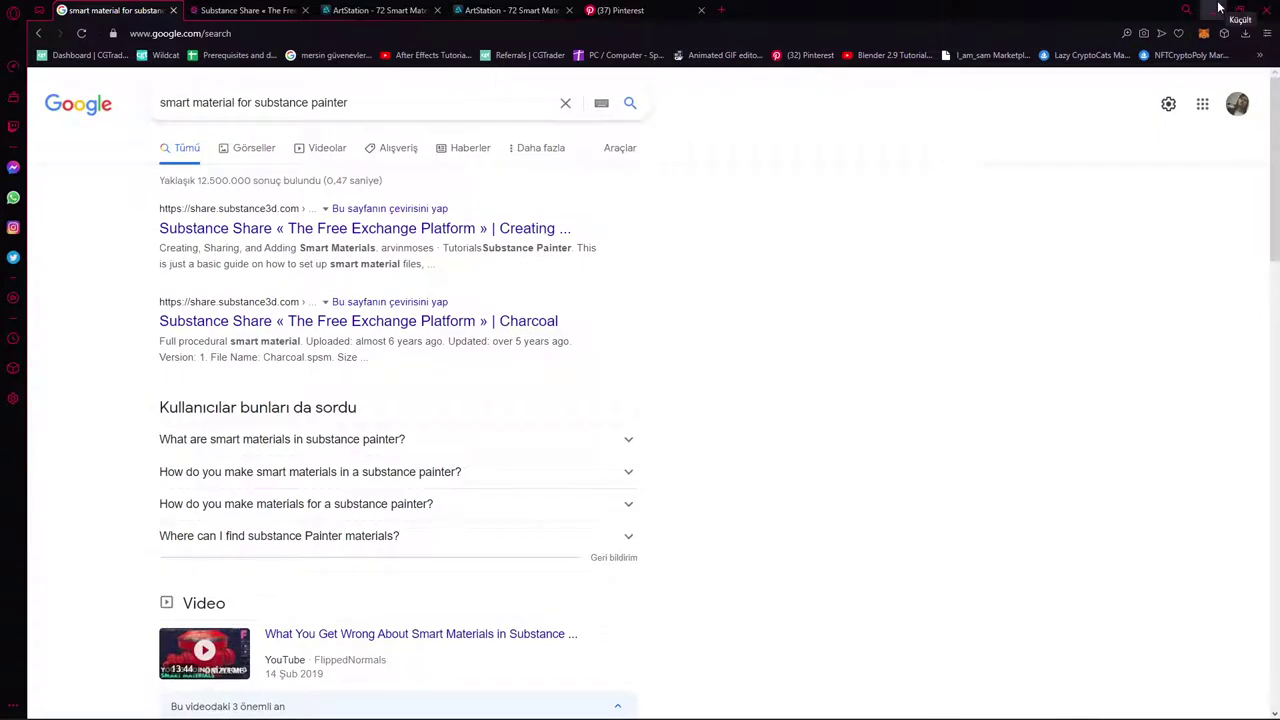
{"action": "left_click", "coordinate": [1219, 8]}
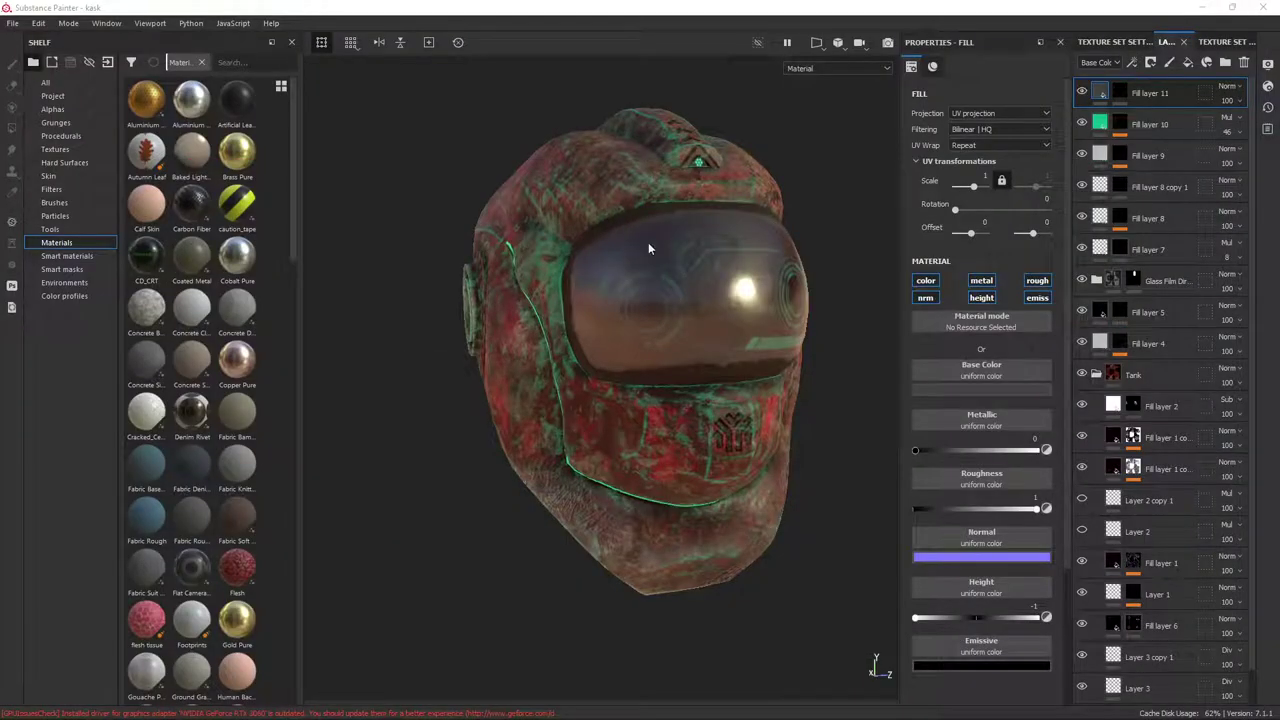
{"action": "left_click_drag", "start_coordinate": [648, 242], "coordinate": [560, 252], "text": "alt"}
{"action": "left_click", "coordinate": [1115, 42]}
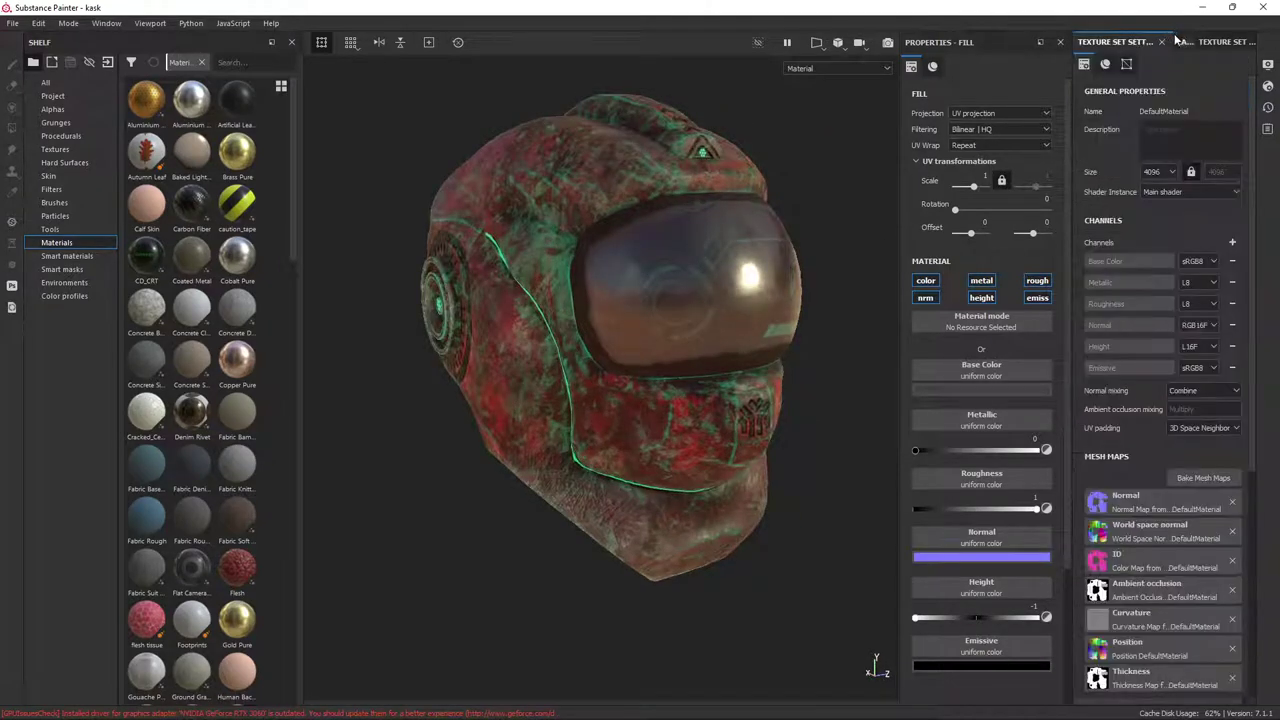
{"action": "left_click", "coordinate": [1180, 42]}
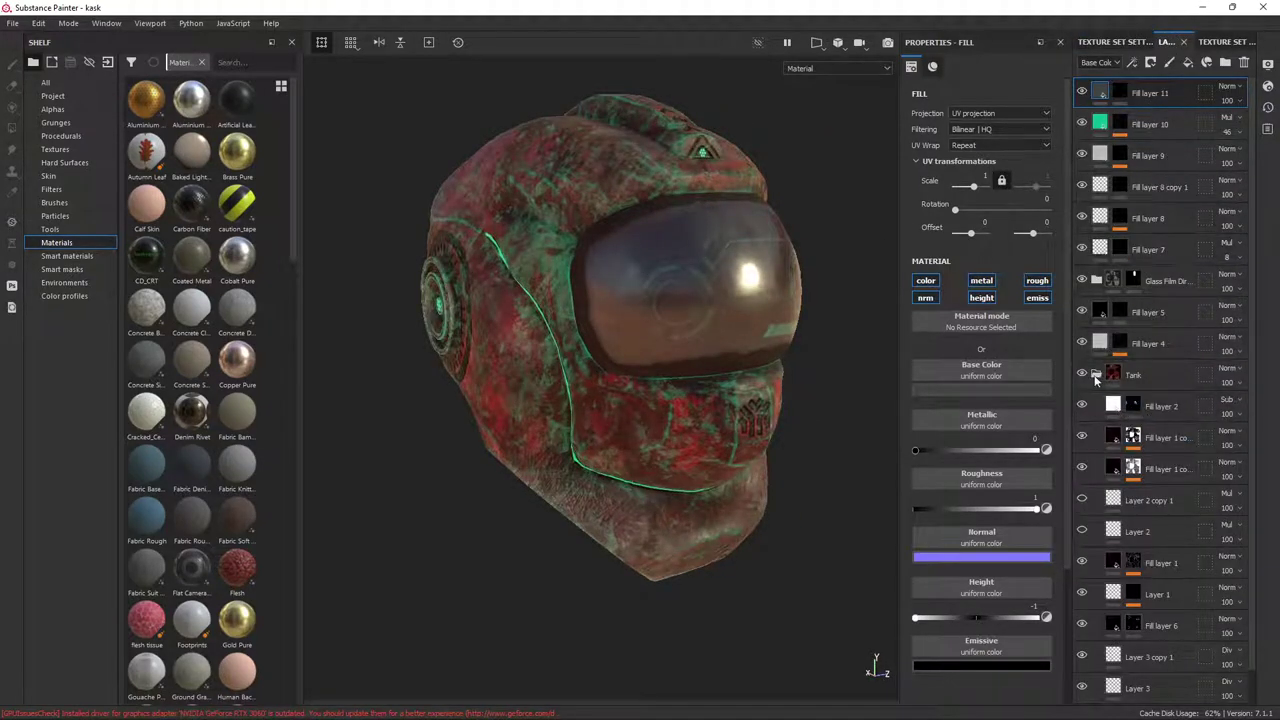
Delete the Tank folder, Fill layer 4 and Fill layer 5 from the layer stack
{"action": "left_click", "coordinate": [1096, 376]}
{"action": "left_click", "coordinate": [1096, 376]}
{"action": "left_click", "coordinate": [1096, 376]}
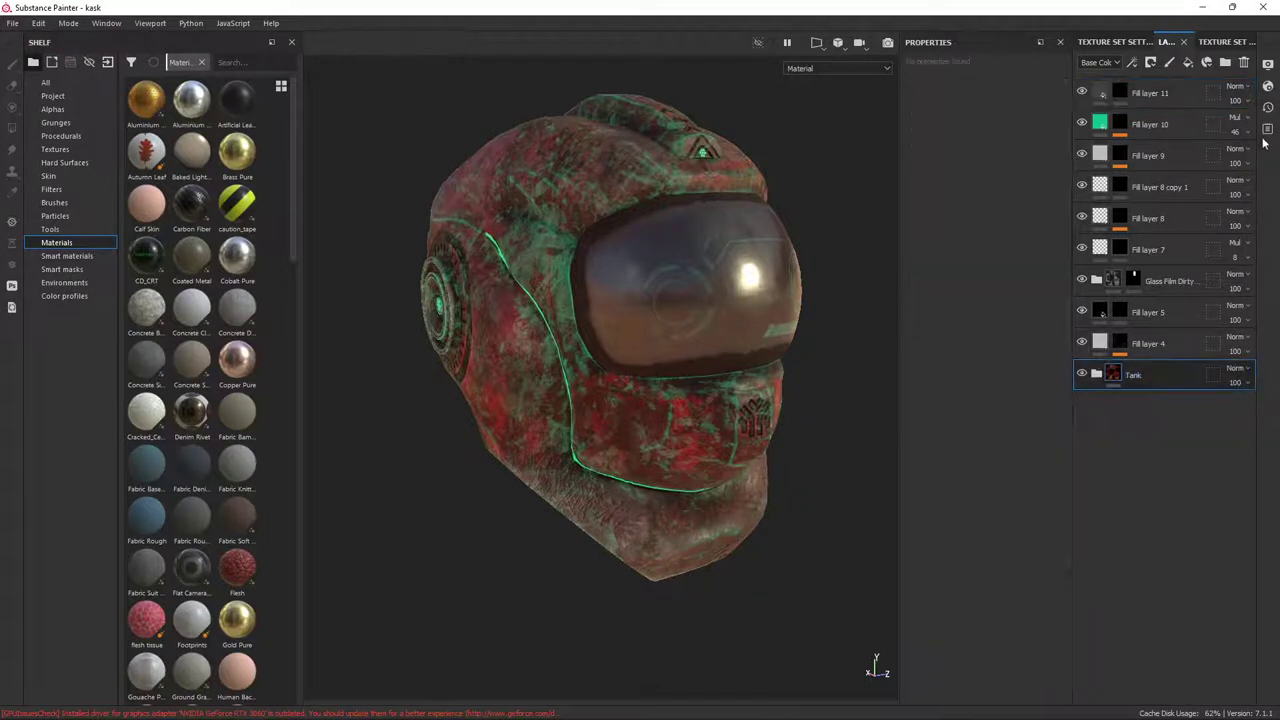
{"action": "left_click", "coordinate": [1246, 61]}
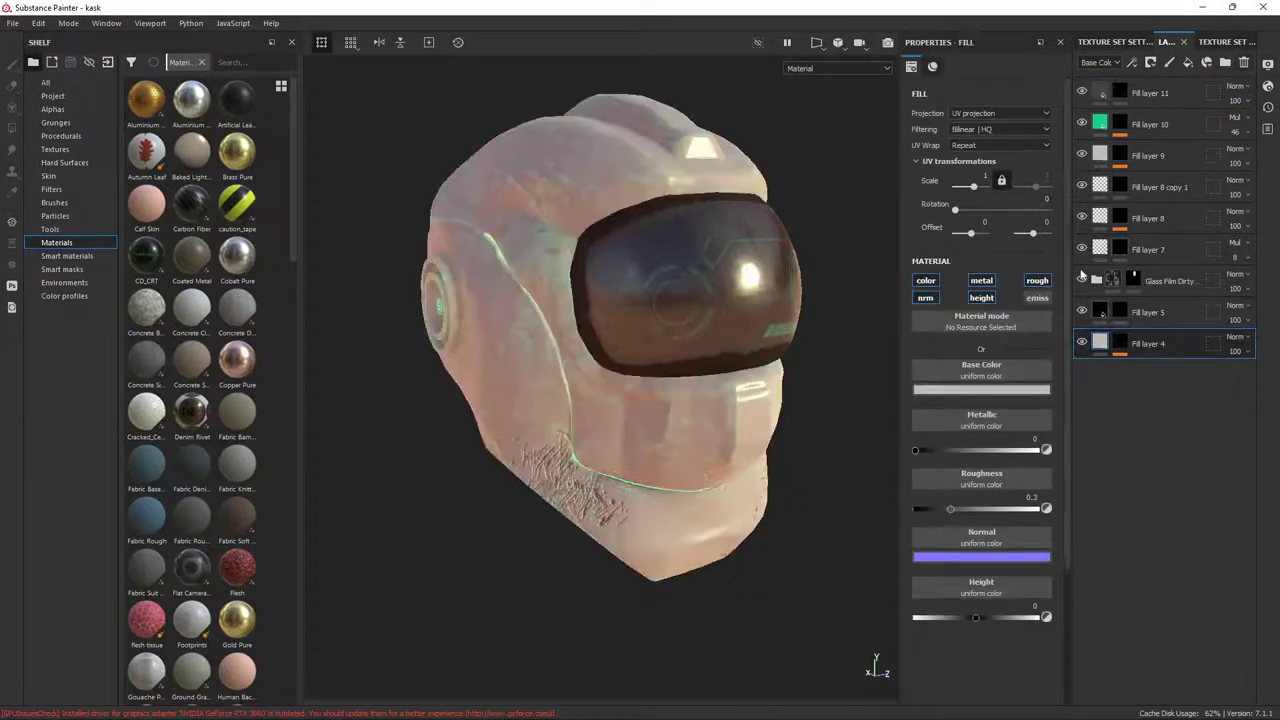
{"action": "left_click", "coordinate": [1244, 61]}
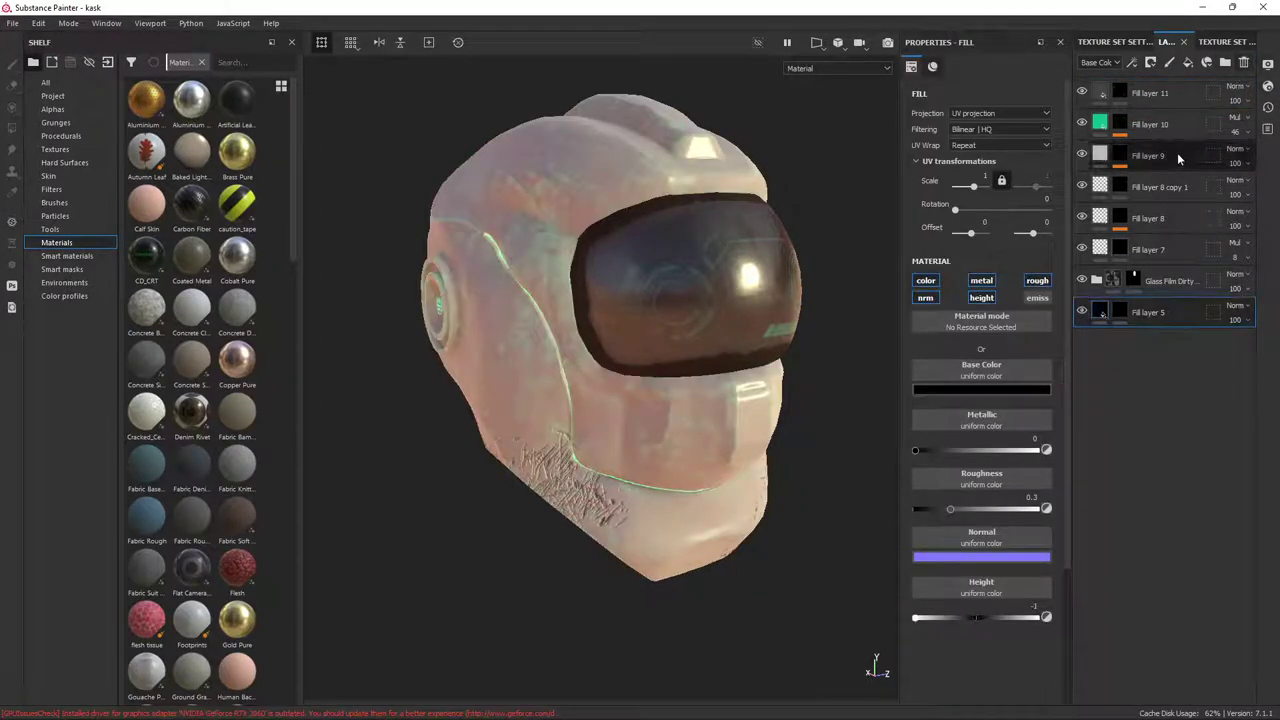
{"action": "left_click", "coordinate": [1083, 279]}
{"action": "left_click", "coordinate": [1083, 279]}
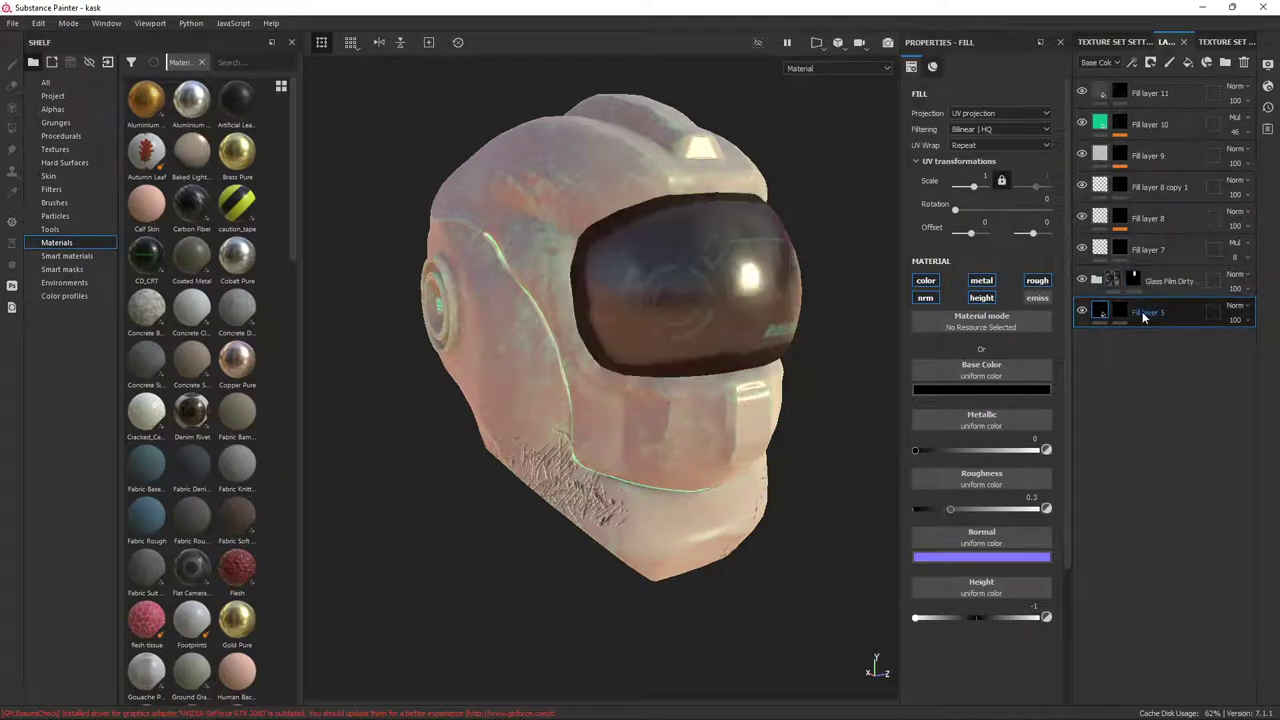
{"action": "left_click", "coordinate": [1244, 61]}
Hide the Glass Film Dirty folder and a top fill layer, checking the helmet from the side
{"action": "mouse_move", "coordinate": [834, 250]}
{"action": "left_mouse_down", "text": "alt"}
{"action": "mouse_move", "coordinate": [826, 242]}
{"action": "mouse_move", "coordinate": [850, 240]}
{"action": "left_mouse_up", "text": "alt"}
{"action": "left_click", "coordinate": [1081, 281]}
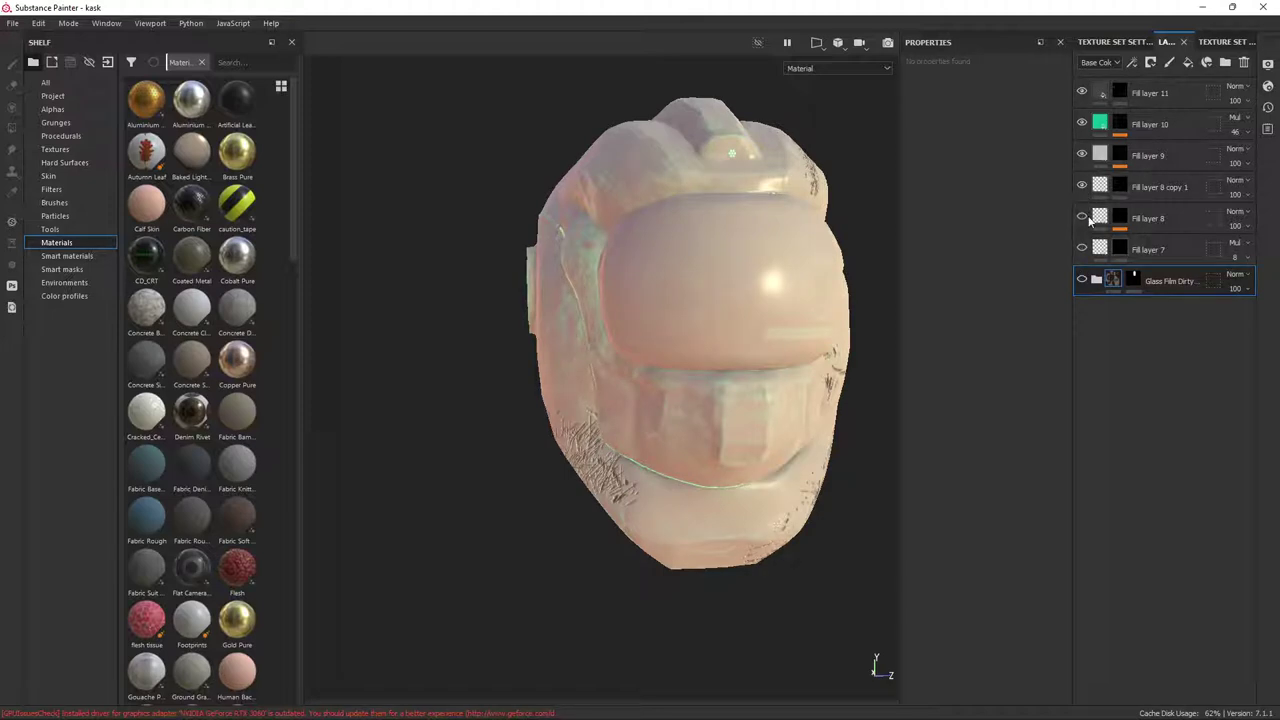
{"action": "left_click", "coordinate": [1081, 122]}
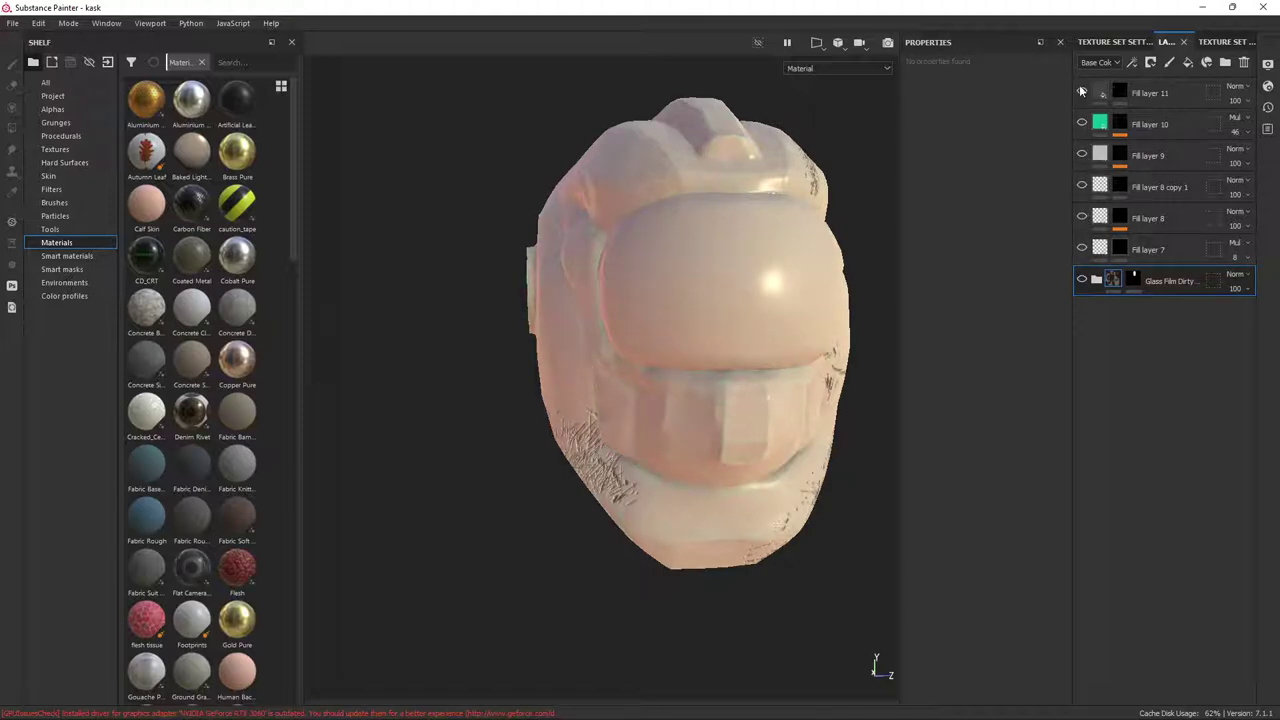
{"action": "mouse_move", "coordinate": [720, 330]}
{"action": "left_mouse_down", "text": "alt"}
{"action": "mouse_move", "coordinate": [790, 318]}
{"action": "mouse_move", "coordinate": [580, 328]}
{"action": "mouse_move", "coordinate": [637, 326]}
{"action": "left_mouse_up", "text": "alt"}
{"action": "mouse_move", "coordinate": [779, 350]}
{"action": "left_mouse_down", "text": "alt"}
{"action": "mouse_move", "coordinate": [525, 341]}
{"action": "mouse_move", "coordinate": [737, 333]}
{"action": "left_mouse_up", "text": "alt"}
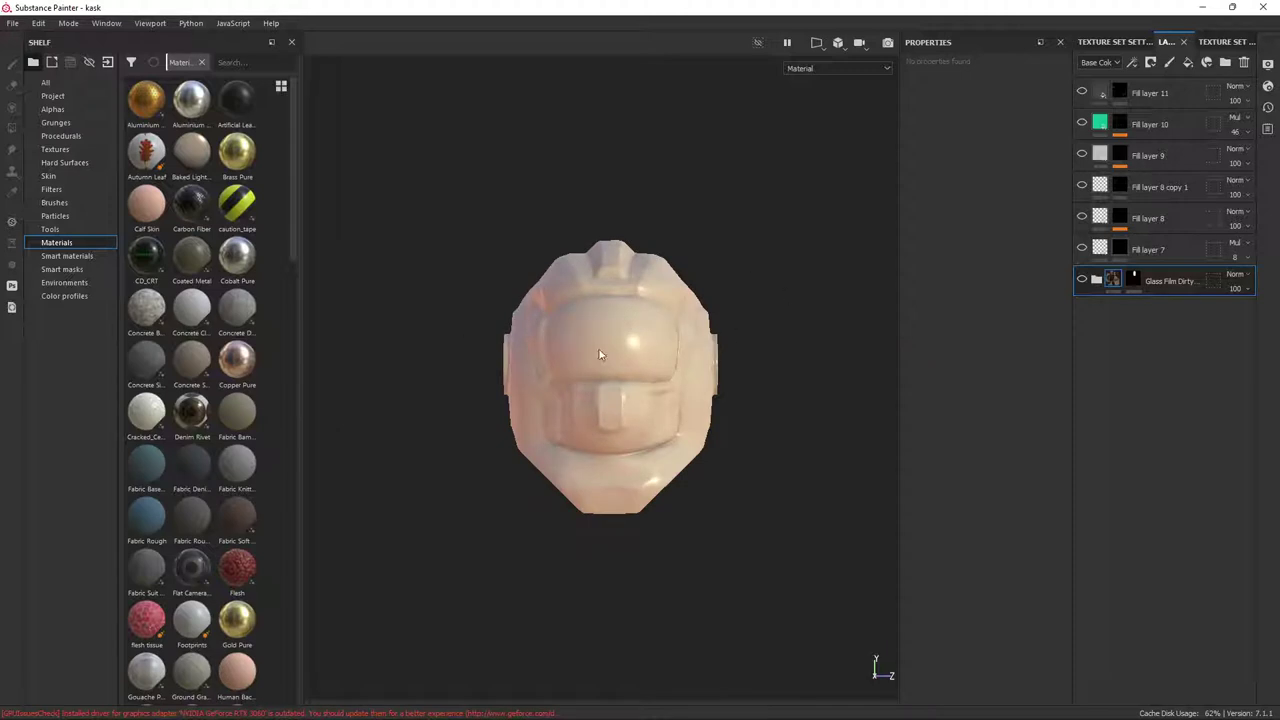
{"action": "scroll", "coordinate": [700, 420], "scroll_direction": "down", "scroll_amount": 2}
{"action": "scroll", "coordinate": [730, 445], "scroll_direction": "up", "scroll_amount": 5}
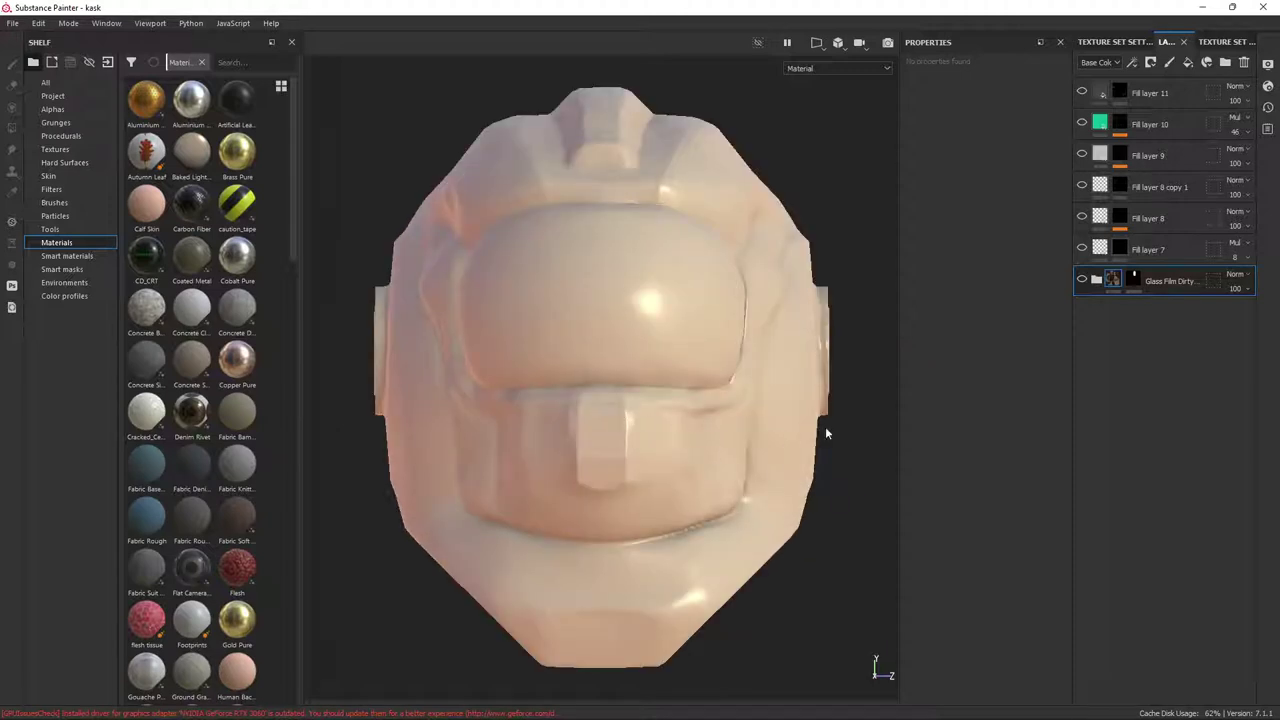
{"action": "left_click", "coordinate": [1256, 90]}
Delete the remaining selected layers and reposition the bare helmet in view
{"action": "left_click", "coordinate": [1246, 66]}
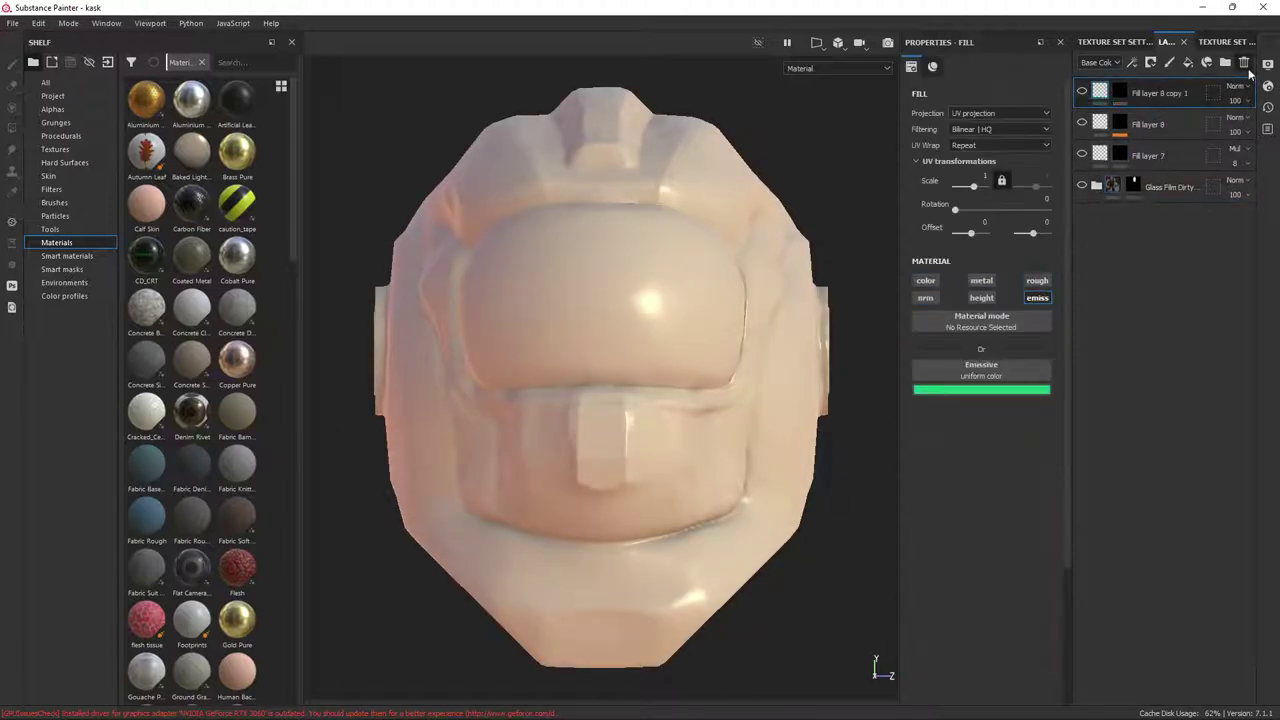
{"action": "scroll", "coordinate": [609, 451], "scroll_direction": "down", "scroll_amount": 1}
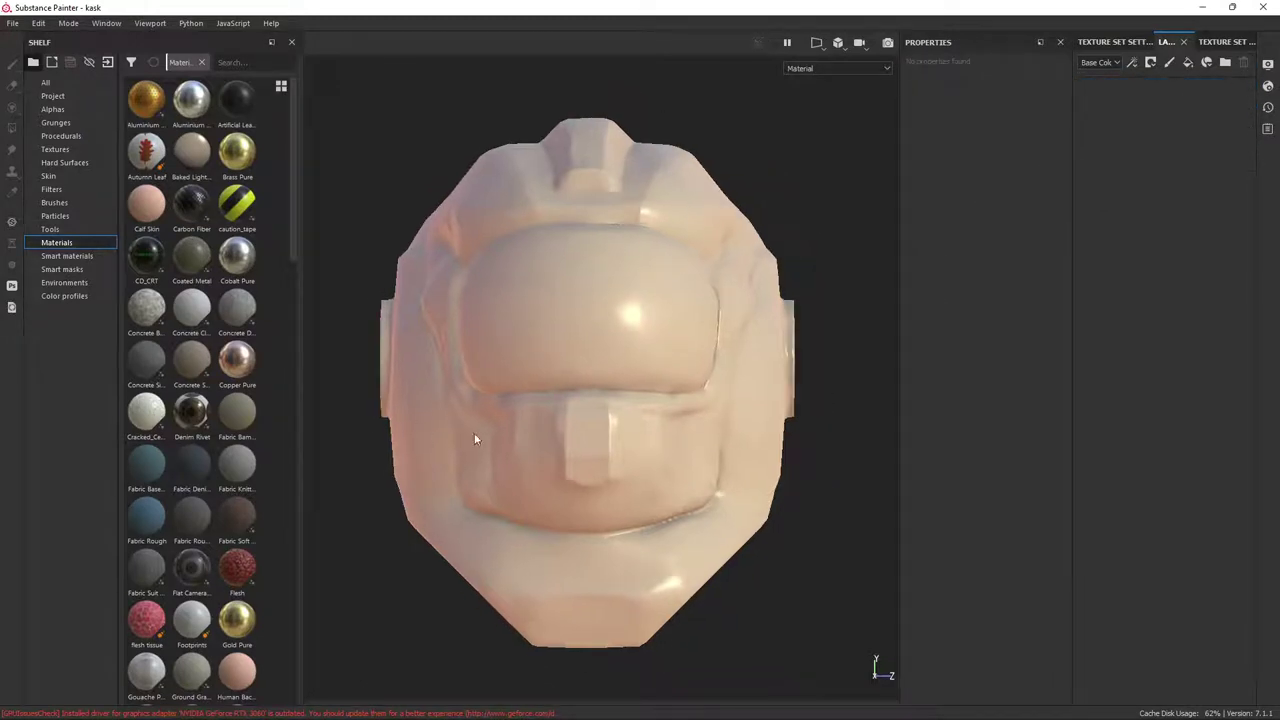
{"action": "scroll", "coordinate": [770, 510], "scroll_direction": "down", "scroll_amount": 2}
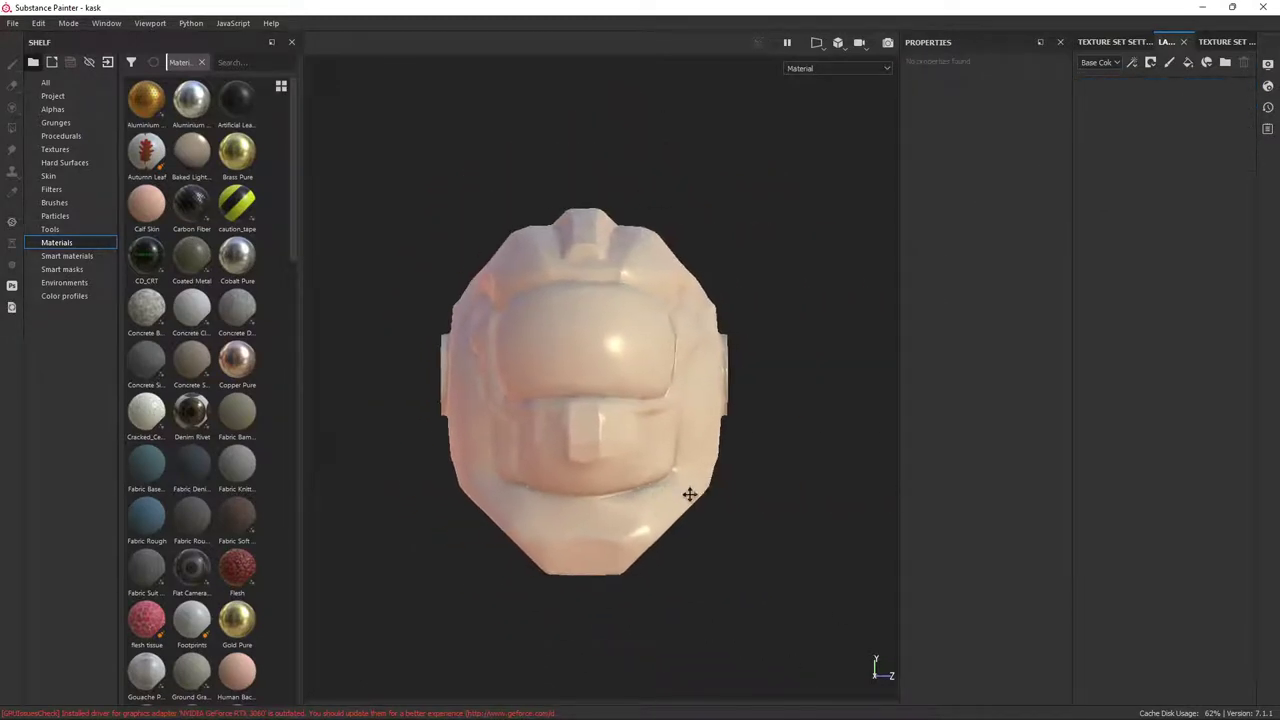
{"action": "mouse_move", "coordinate": [723, 508]}
{"action": "left_mouse_down", "text": "alt"}
{"action": "mouse_move", "coordinate": [738, 485]}
{"action": "mouse_move", "coordinate": [594, 491]}
{"action": "mouse_move", "coordinate": [617, 471]}
{"action": "mouse_move", "coordinate": [546, 472]}
{"action": "mouse_move", "coordinate": [791, 474]}
{"action": "mouse_move", "coordinate": [562, 451]}
{"action": "left_mouse_up", "text": "alt"}
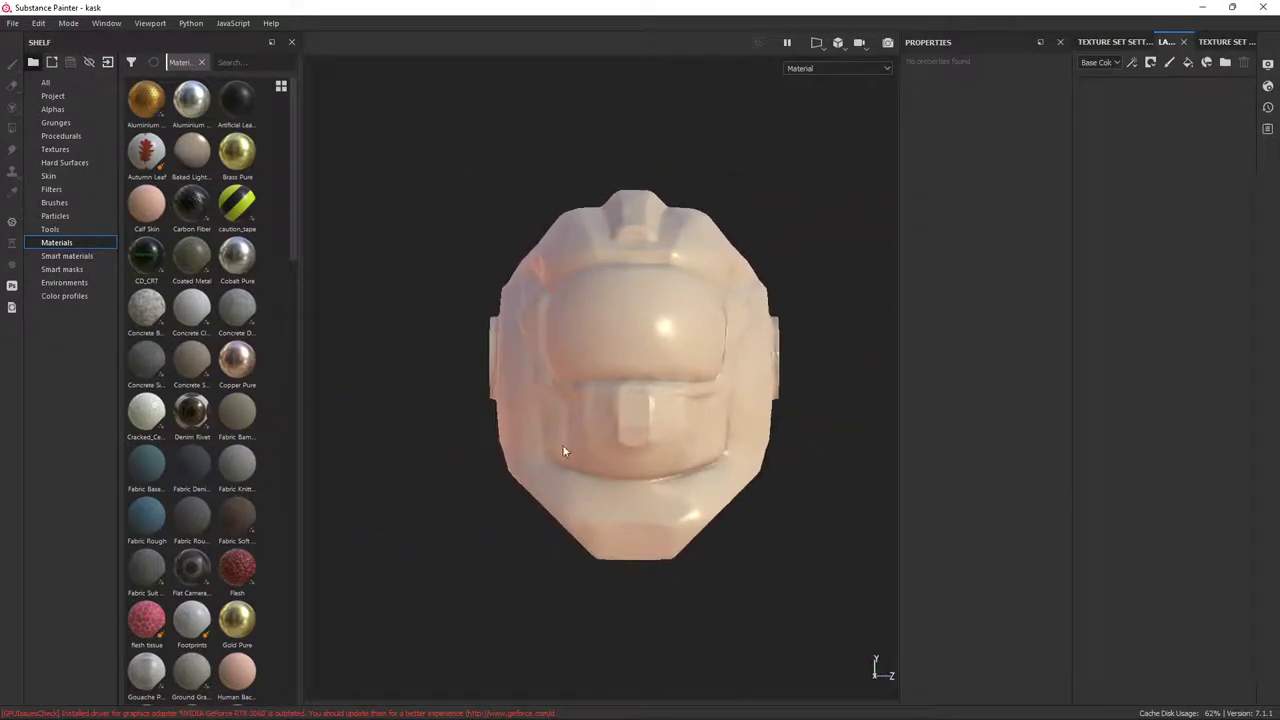
Show the Smart materials collection on the Shelf, briefly checking Alphas
{"action": "left_click", "coordinate": [67, 258]}
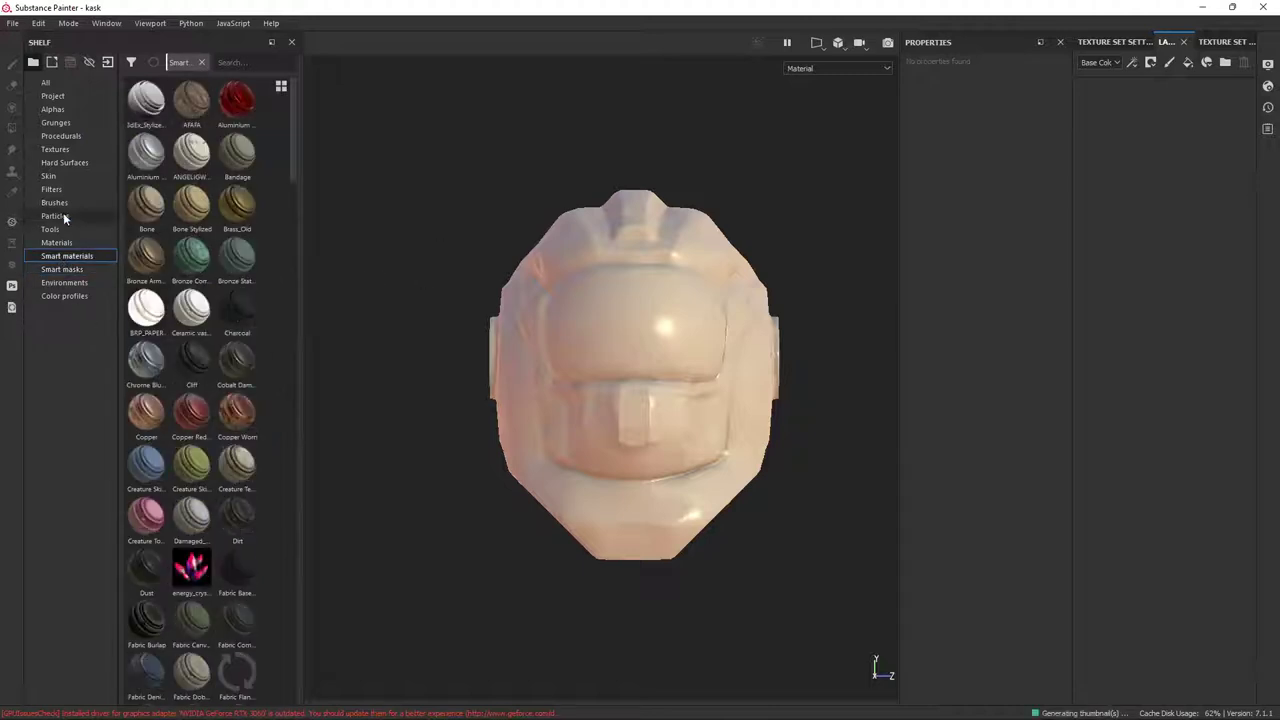
{"action": "left_click", "coordinate": [70, 110]}
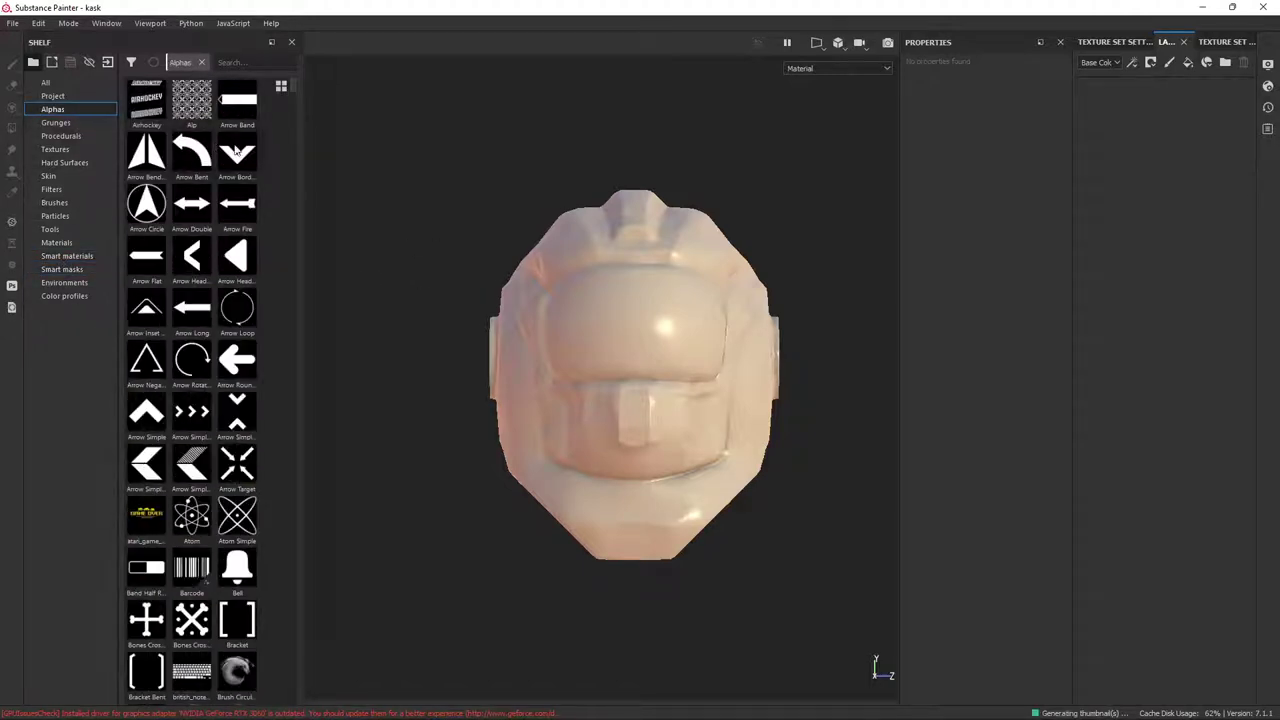
{"action": "left_click", "coordinate": [64, 256]}
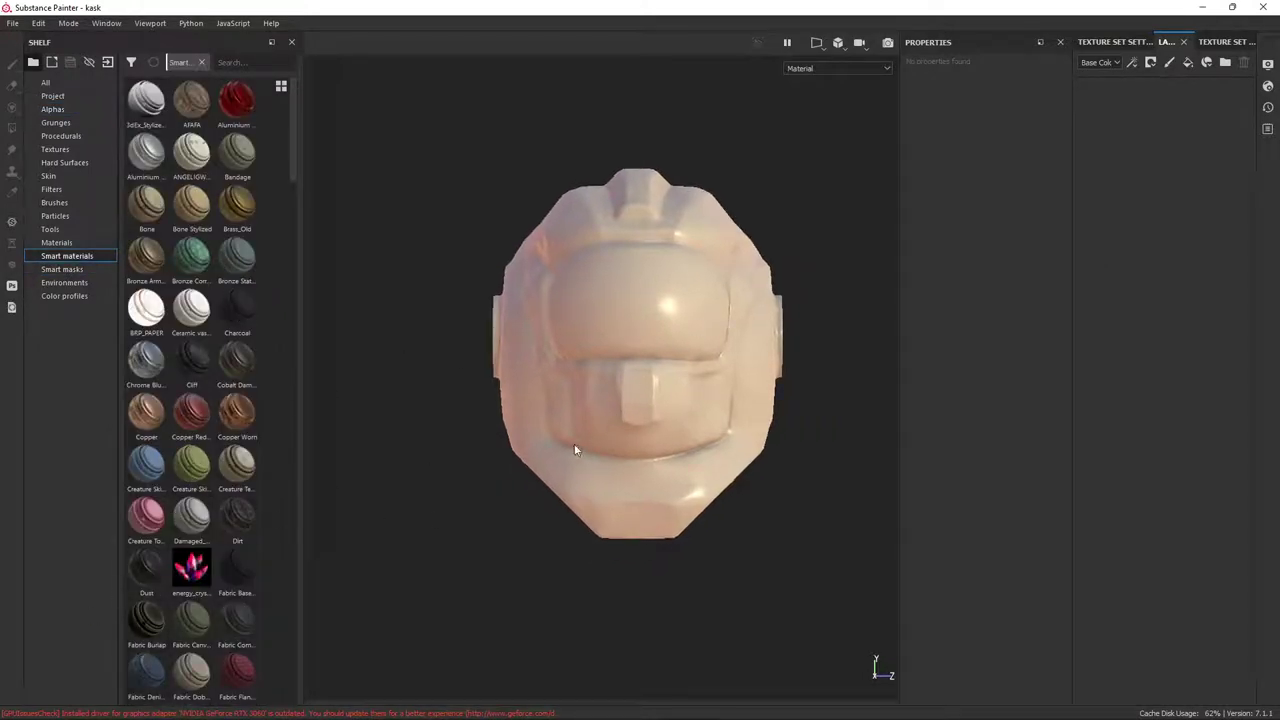
{"action": "key", "text": "alt+Tab"}
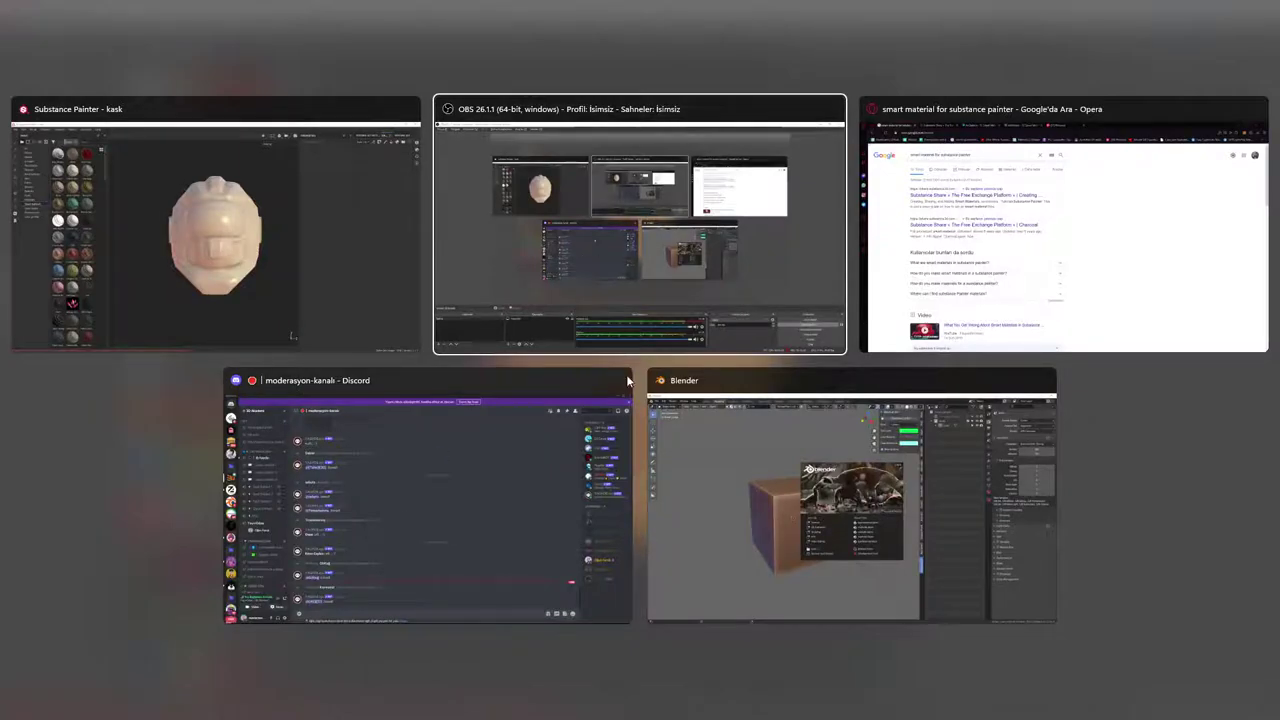
In Opera, review the Google results for Substance Painter smart materials
{"action": "key", "text": "alt+Tab"}
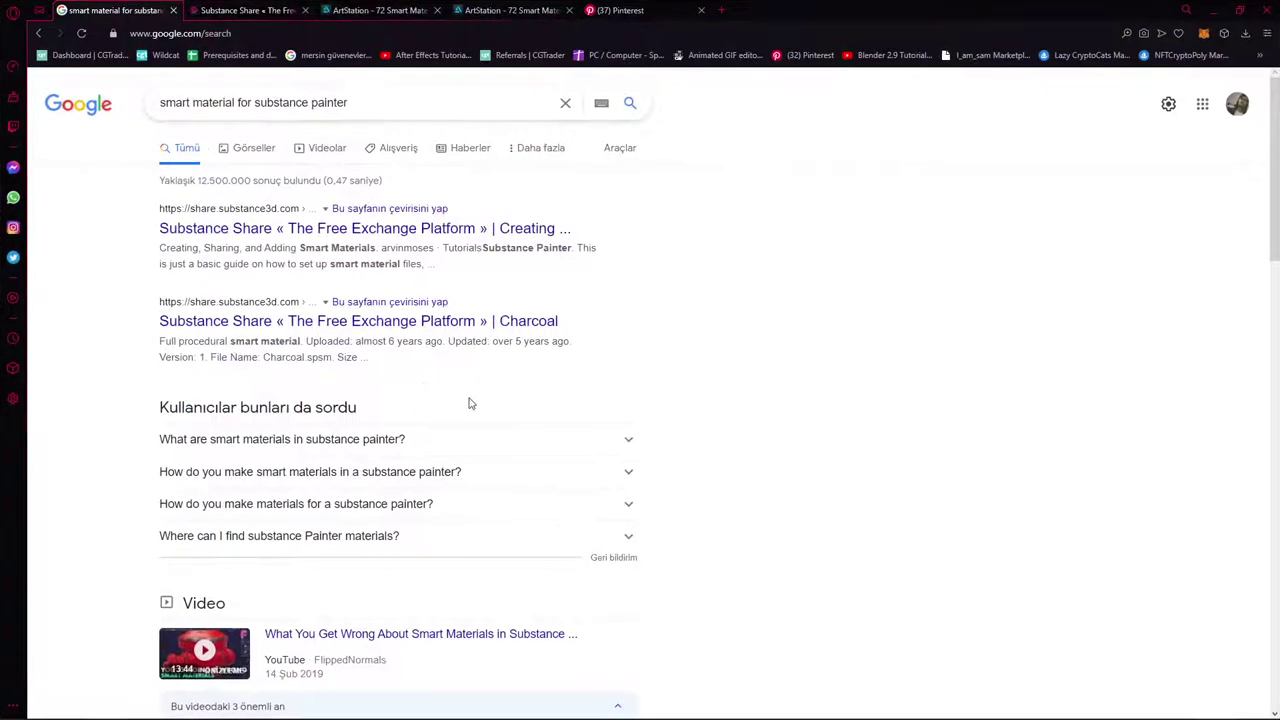
{"action": "left_click_drag", "start_coordinate": [358, 100], "coordinate": [50, 100]}
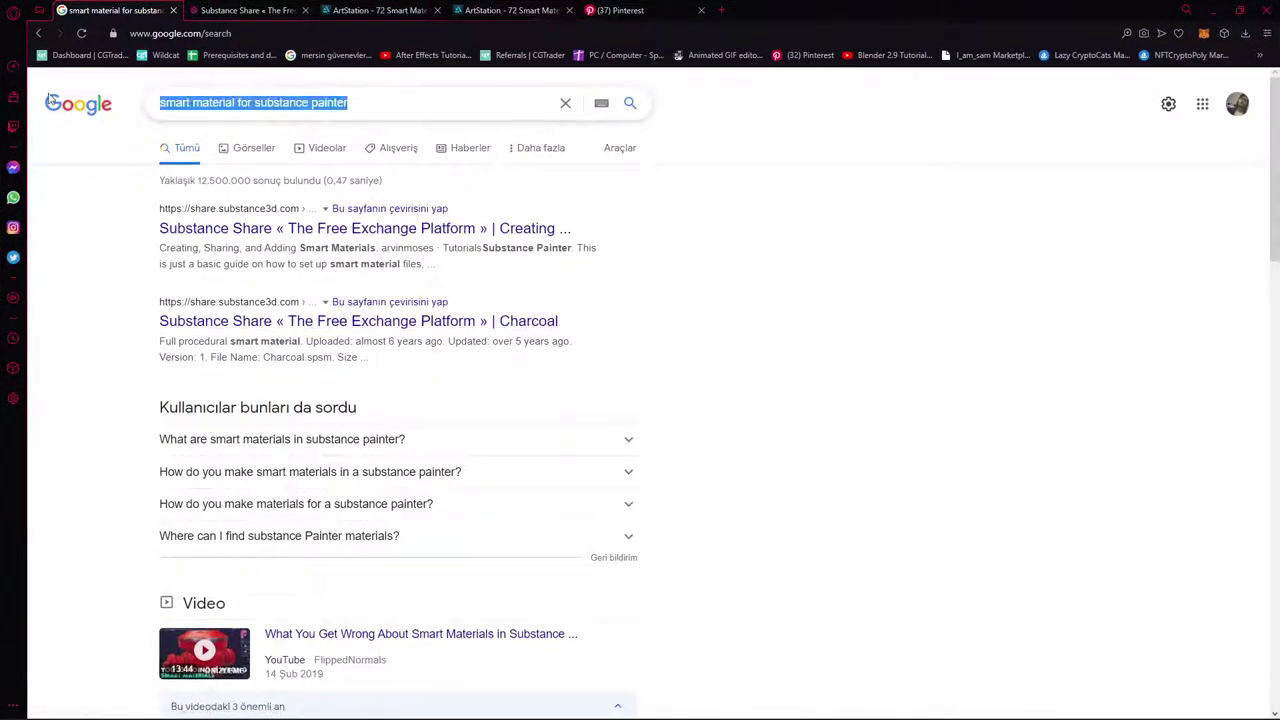
{"action": "left_click", "coordinate": [772, 346]}
{"action": "left_click_drag", "start_coordinate": [350, 102], "coordinate": [128, 121]}
{"action": "left_click", "coordinate": [752, 221]}
{"action": "scroll", "coordinate": [349, 266], "scroll_direction": "down", "scroll_amount": 3}
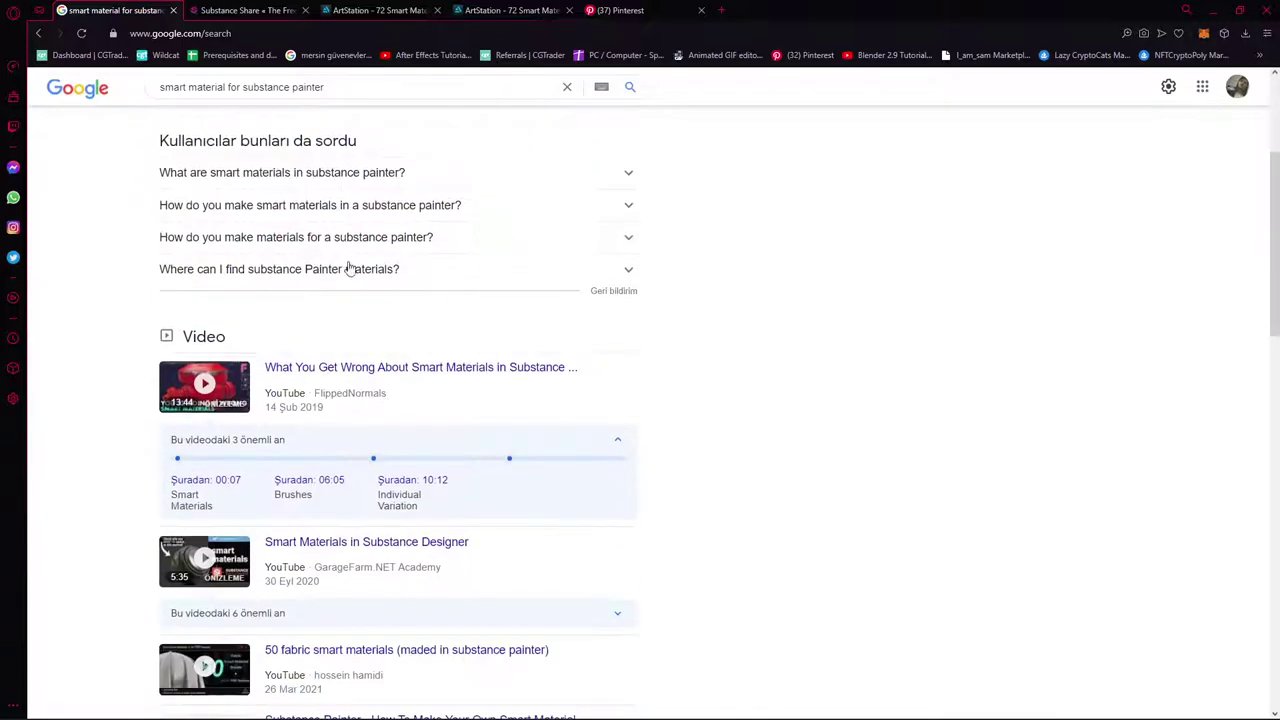
{"action": "scroll", "coordinate": [389, 209], "scroll_direction": "down", "scroll_amount": 2}
{"action": "scroll", "coordinate": [237, 401], "scroll_direction": "down", "scroll_amount": 3}
{"action": "scroll", "coordinate": [237, 401], "scroll_direction": "down", "scroll_amount": 3}
{"action": "scroll", "coordinate": [320, 360], "scroll_direction": "up", "scroll_amount": 8}
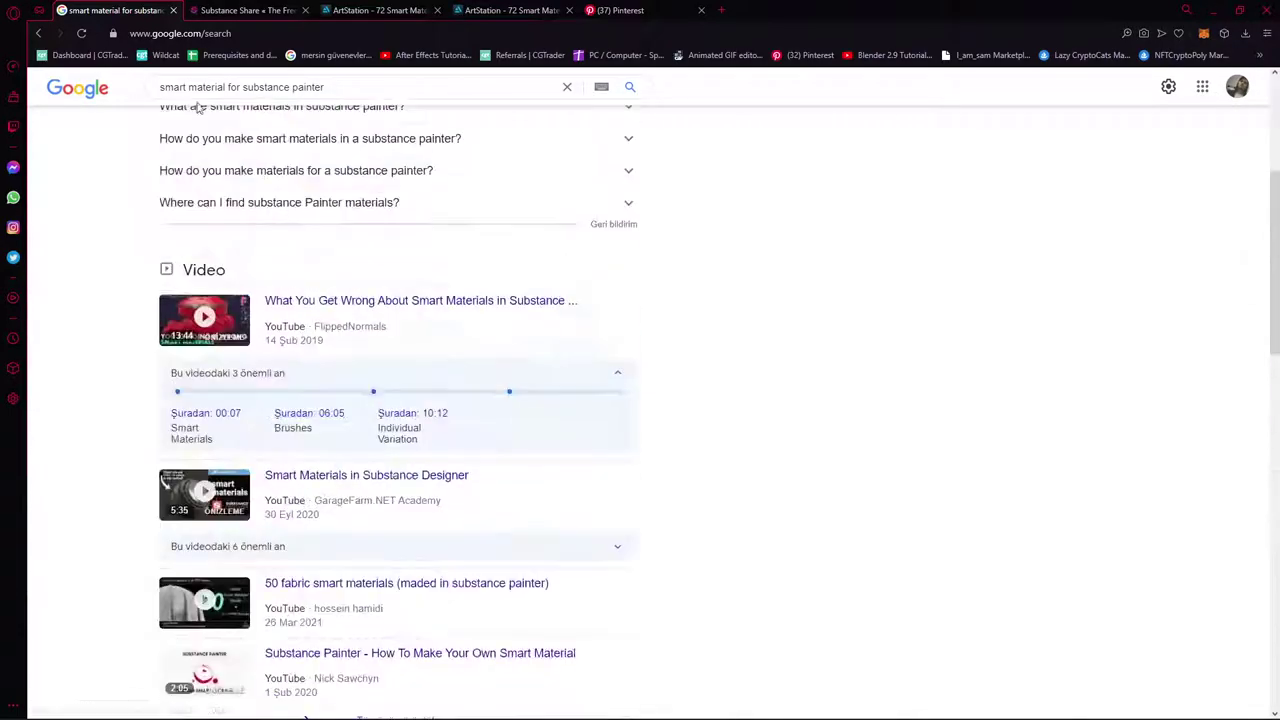
{"action": "scroll", "coordinate": [380, 330], "scroll_direction": "up", "scroll_amount": 2}
{"action": "scroll", "coordinate": [395, 320], "scroll_direction": "up", "scroll_amount": 1}
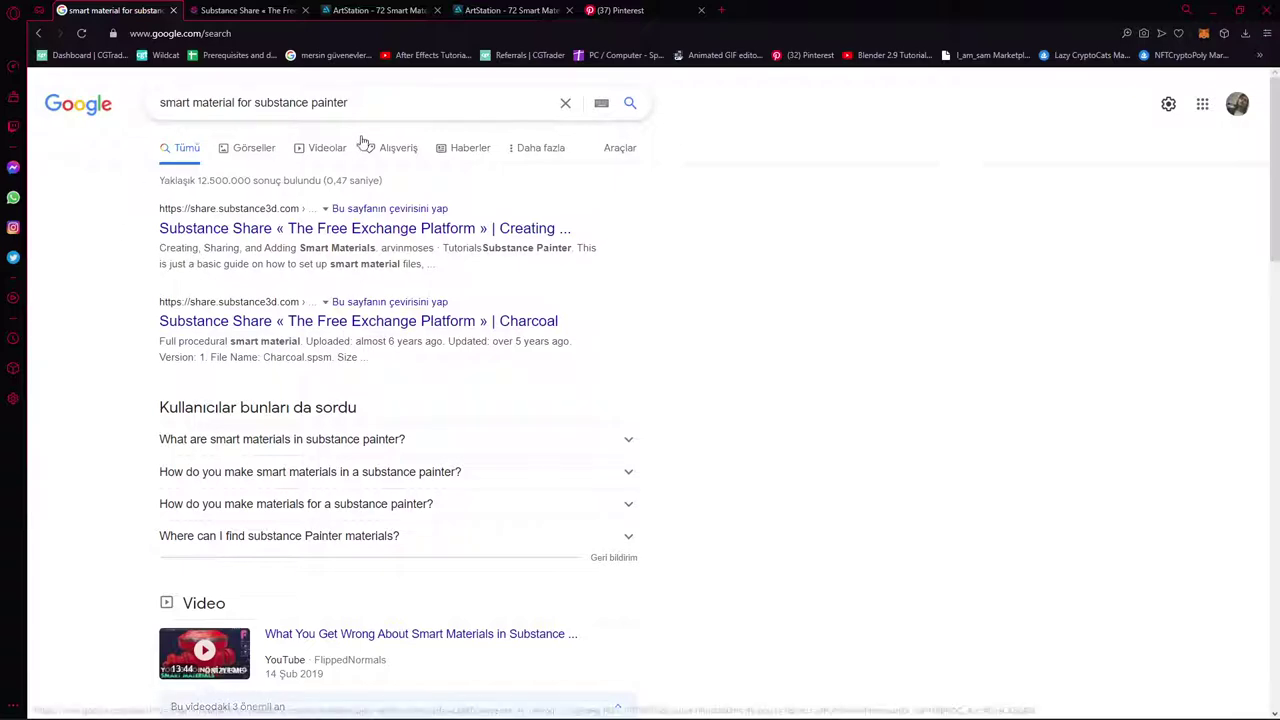
{"action": "left_click", "coordinate": [198, 102]}
Trim the Google query back to 'smart material for substance painter' and go to Substance Share
{"action": "left_click", "coordinate": [240, 10]}
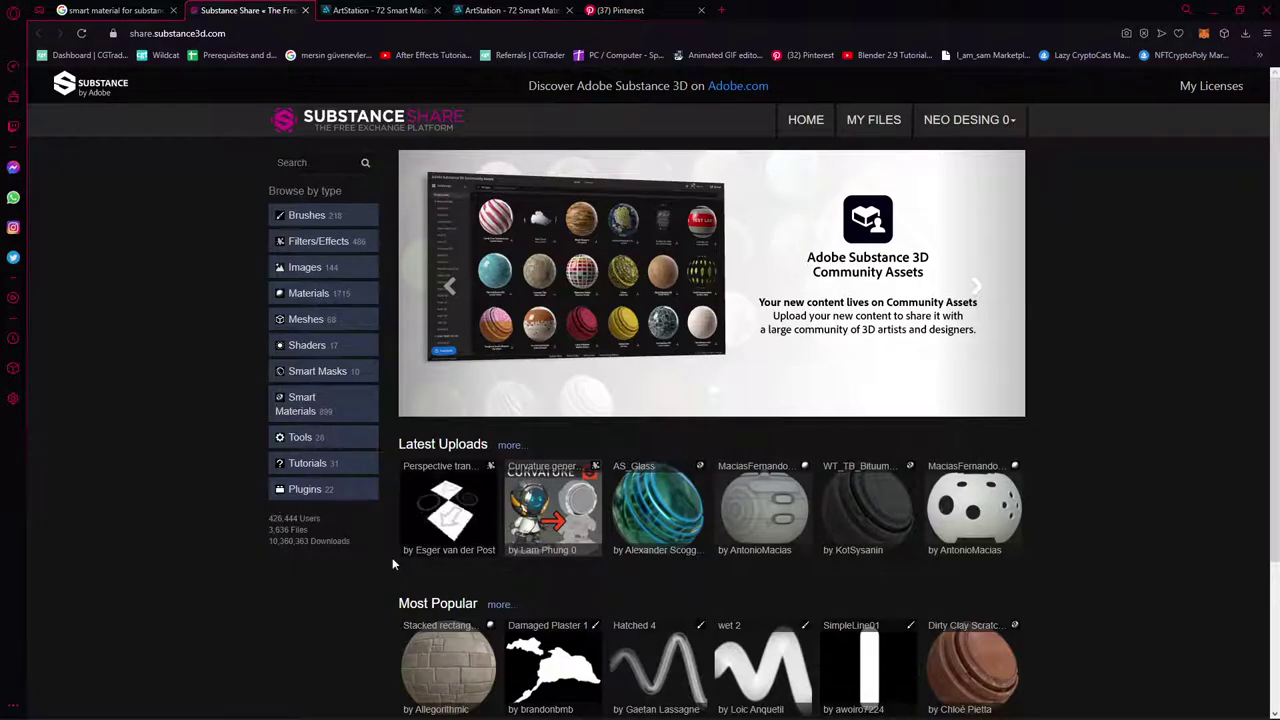
{"action": "scroll", "coordinate": [363, 557], "scroll_direction": "down", "scroll_amount": 1}
{"action": "scroll", "coordinate": [300, 470], "scroll_direction": "up", "scroll_amount": 2}
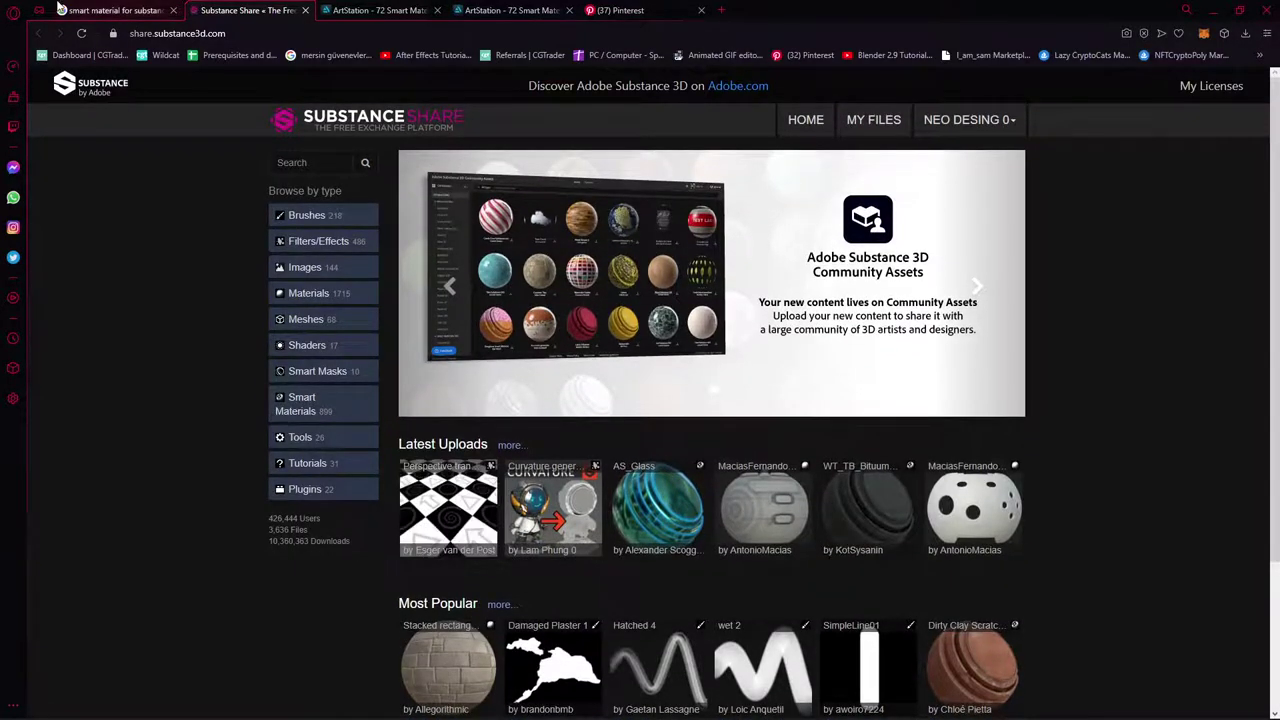
{"action": "left_click", "coordinate": [110, 10]}
{"action": "type", "text": "fr"}
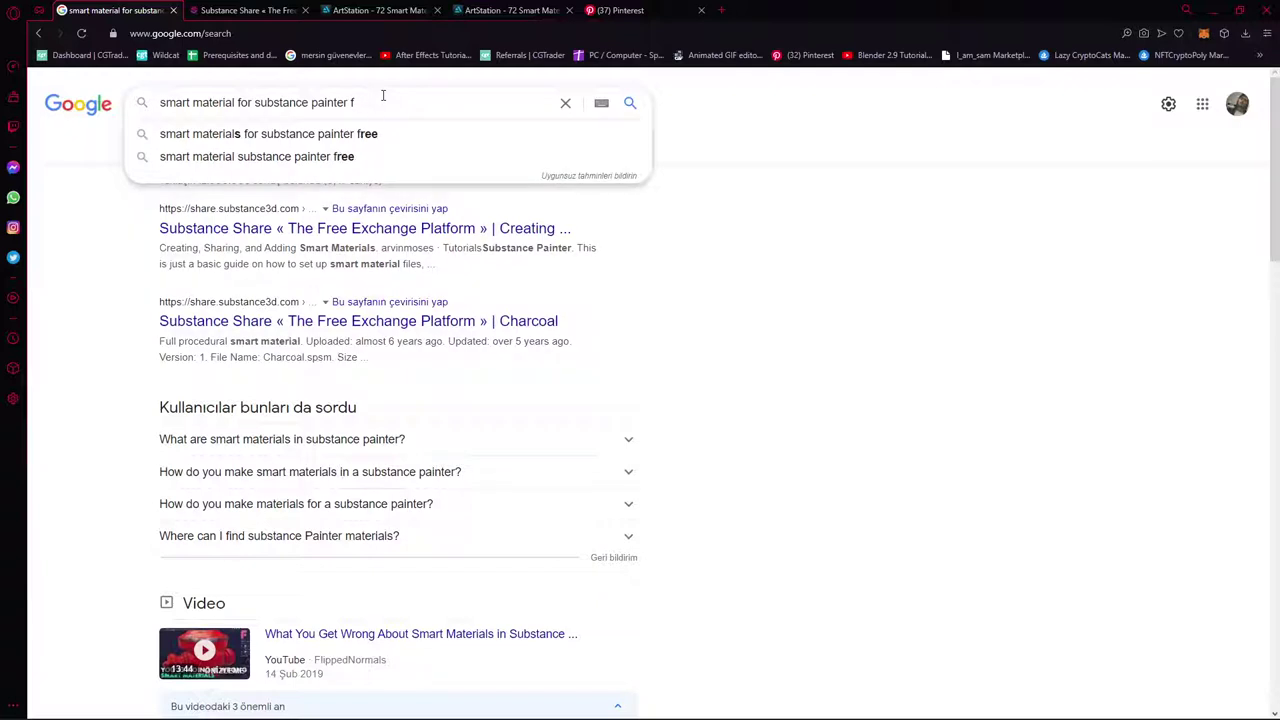
{"action": "key", "text": "BackSpace"}
{"action": "type", "text": "me"}
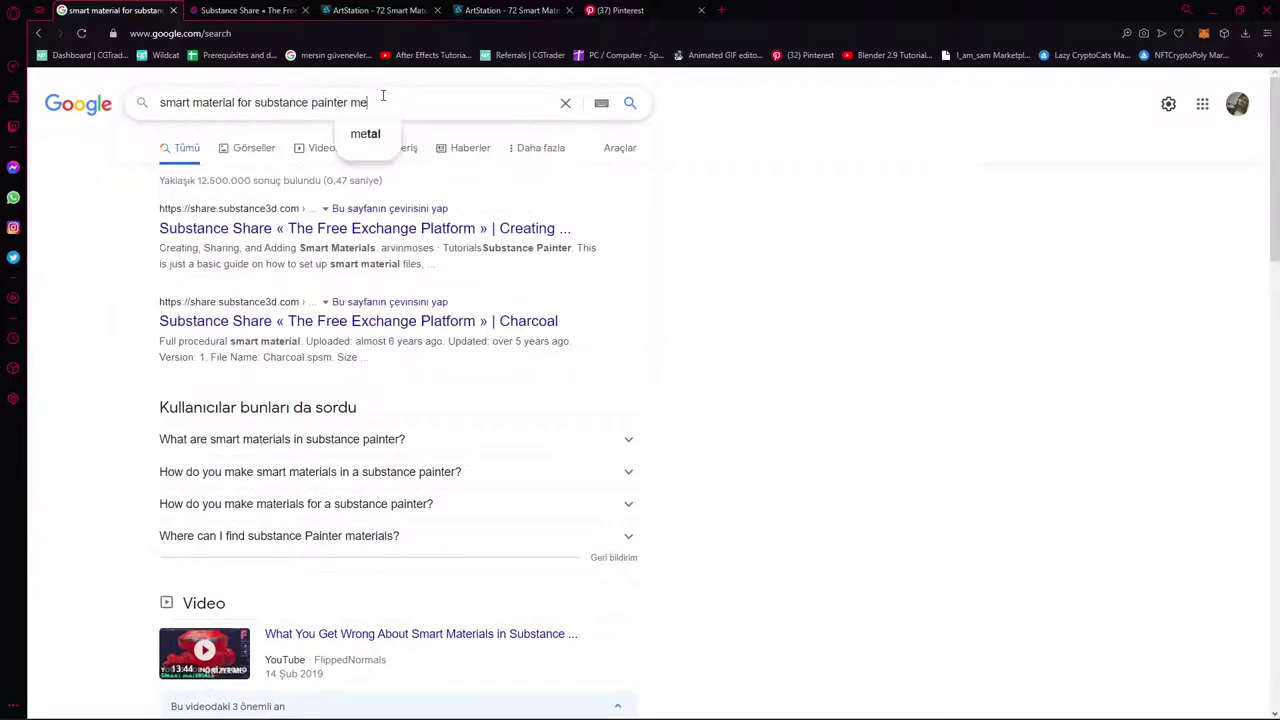
{"action": "type", "text": "ta"}
{"action": "key", "text": "BackSpace"}
{"action": "key", "text": "BackSpace"}
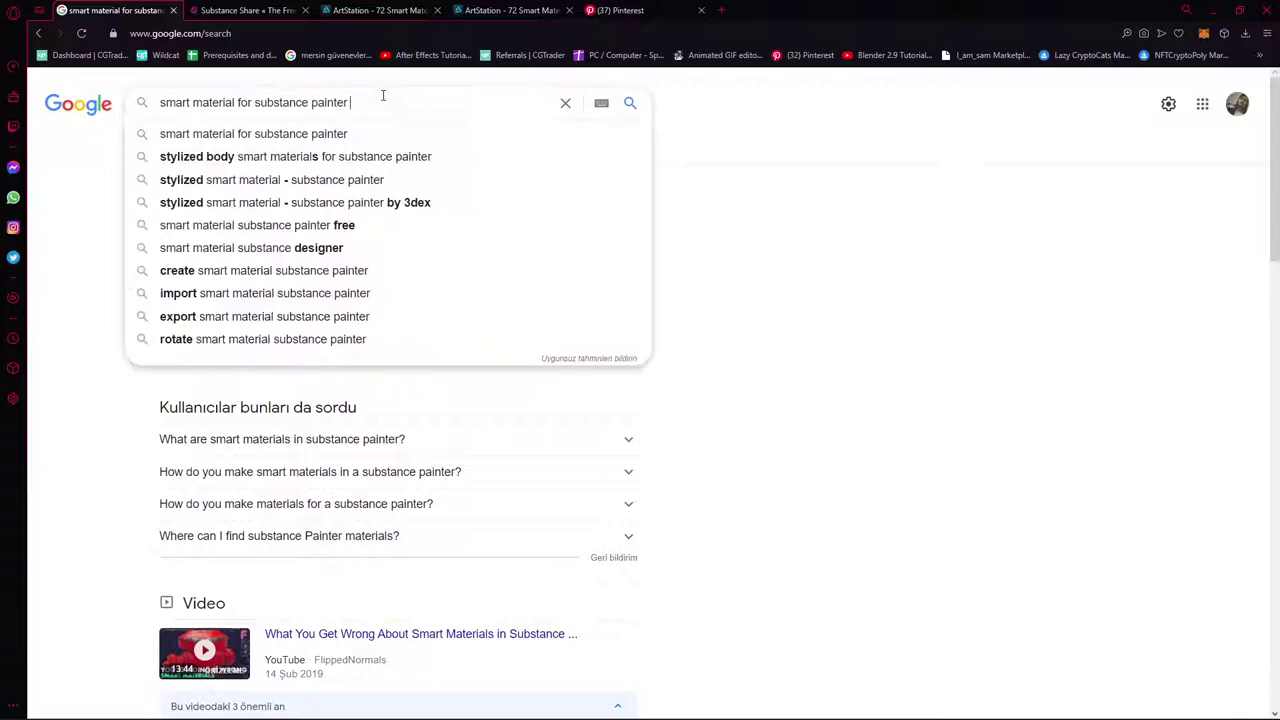
{"action": "left_click", "coordinate": [245, 10]}
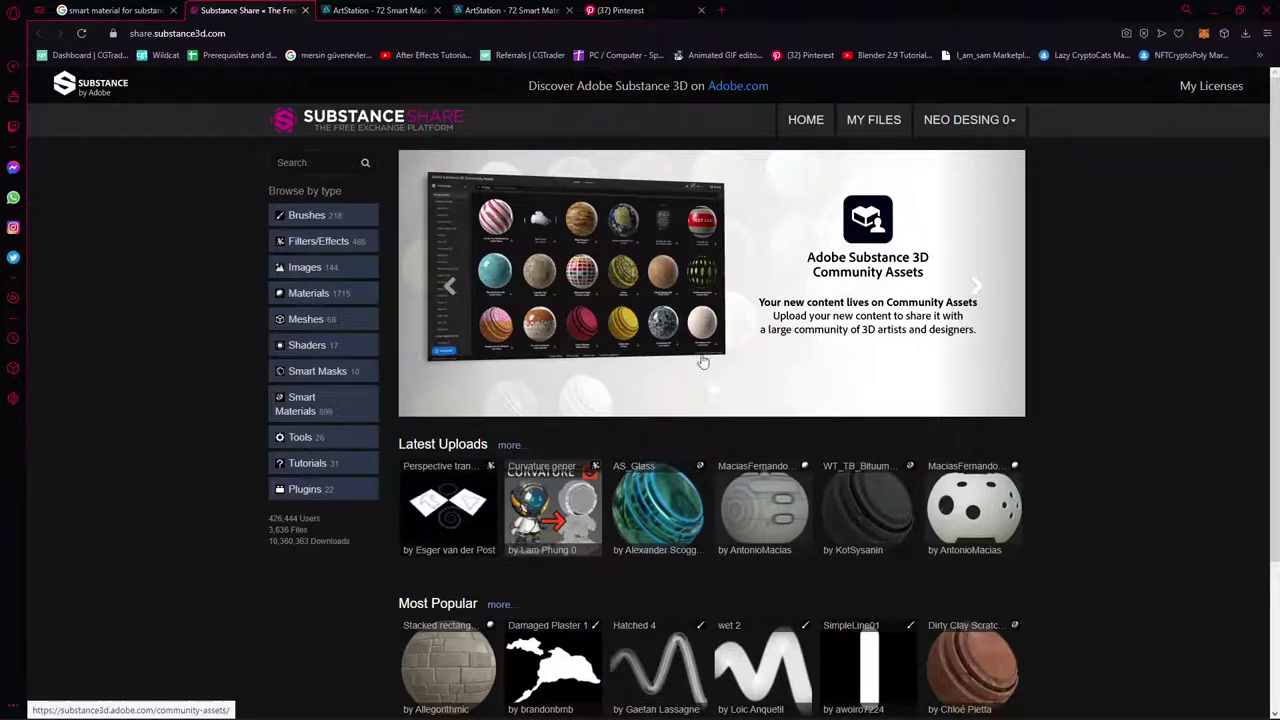
Search Substance Share assets for 'black iron' using the suggested search term
{"action": "scroll", "coordinate": [540, 417], "scroll_direction": "down", "scroll_amount": 3}
{"action": "scroll", "coordinate": [450, 300], "scroll_direction": "up", "scroll_amount": 3}
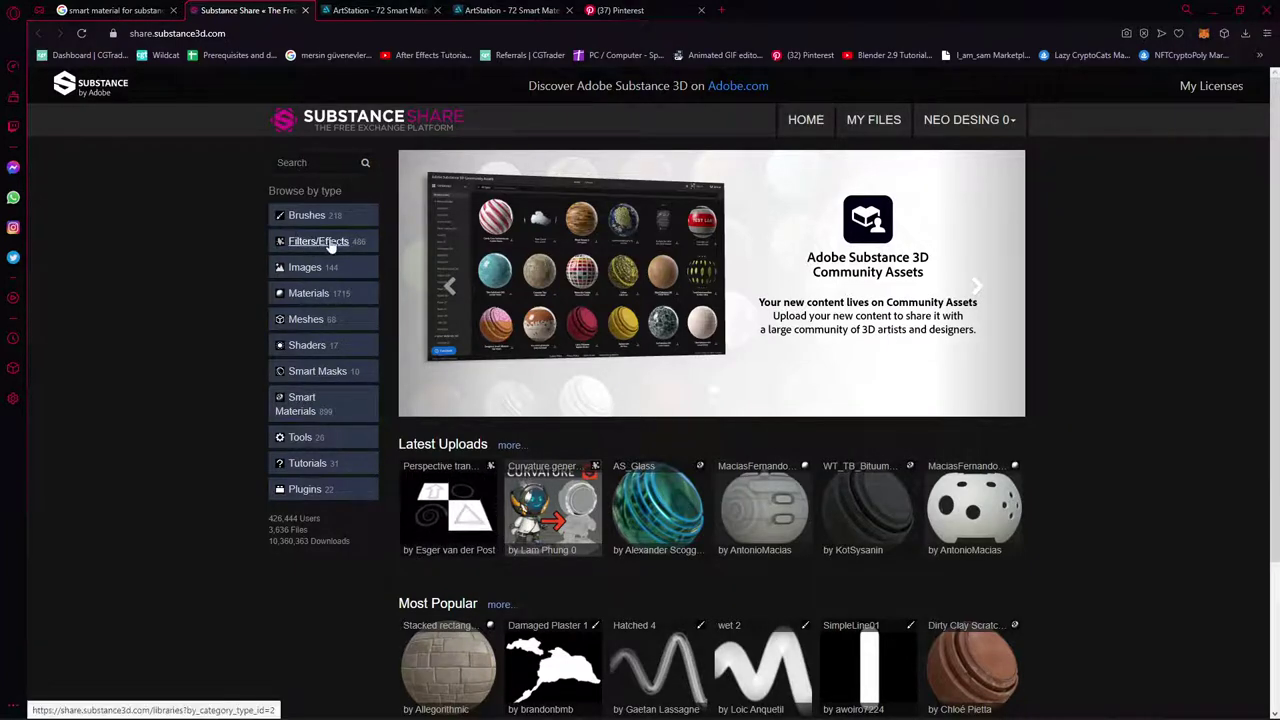
{"action": "scroll", "coordinate": [699, 553], "scroll_direction": "down", "scroll_amount": 2}
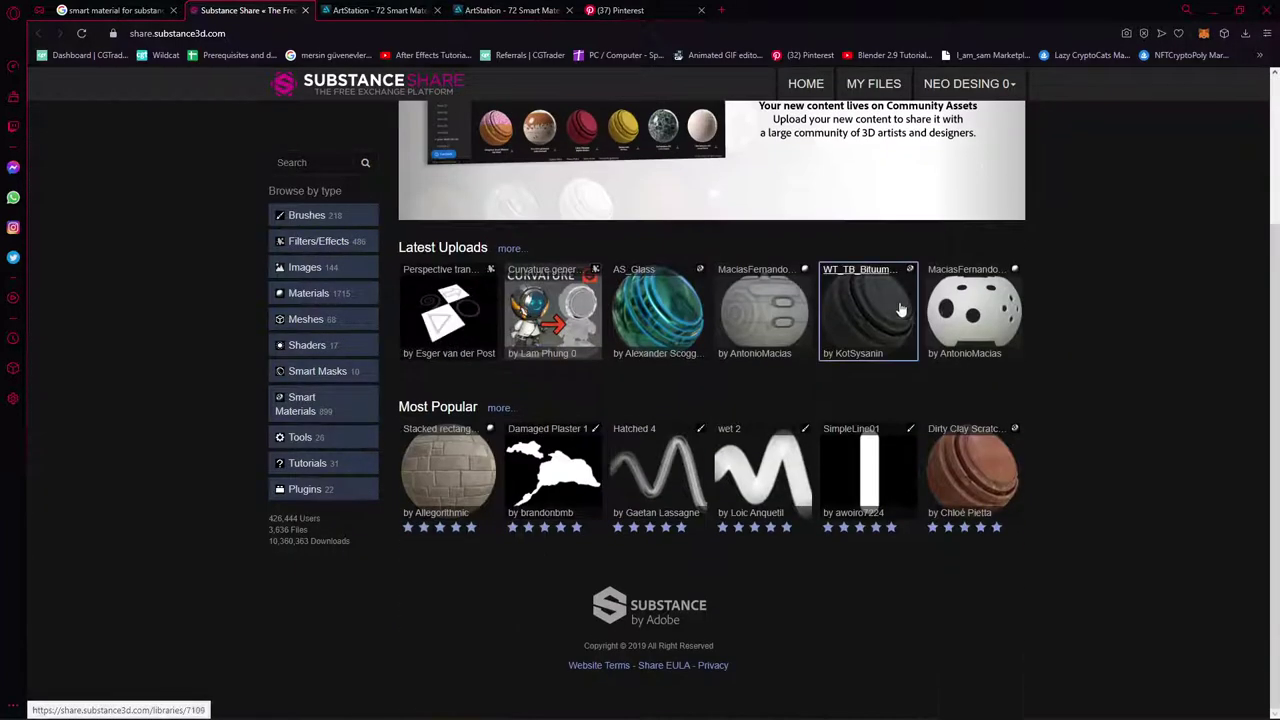
{"action": "scroll", "coordinate": [617, 333], "scroll_direction": "up", "scroll_amount": 2}
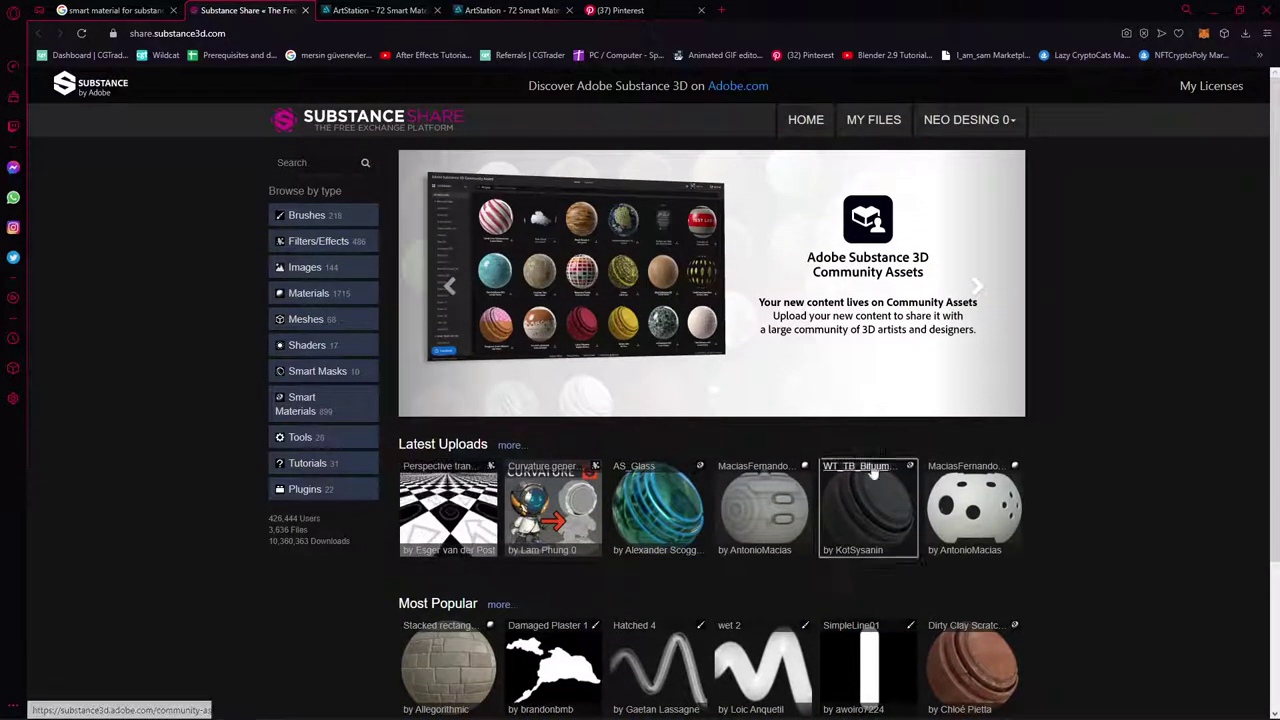
{"action": "left_click", "coordinate": [305, 162]}
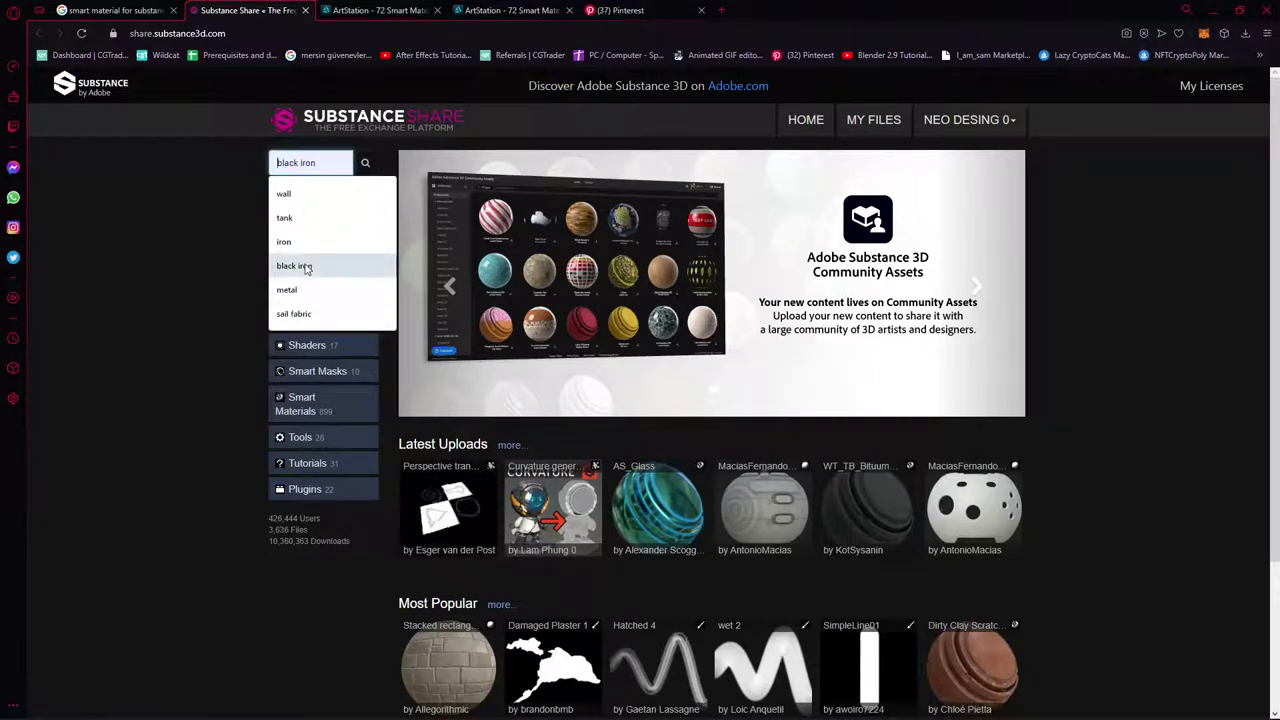
{"action": "left_click", "coordinate": [320, 270]}
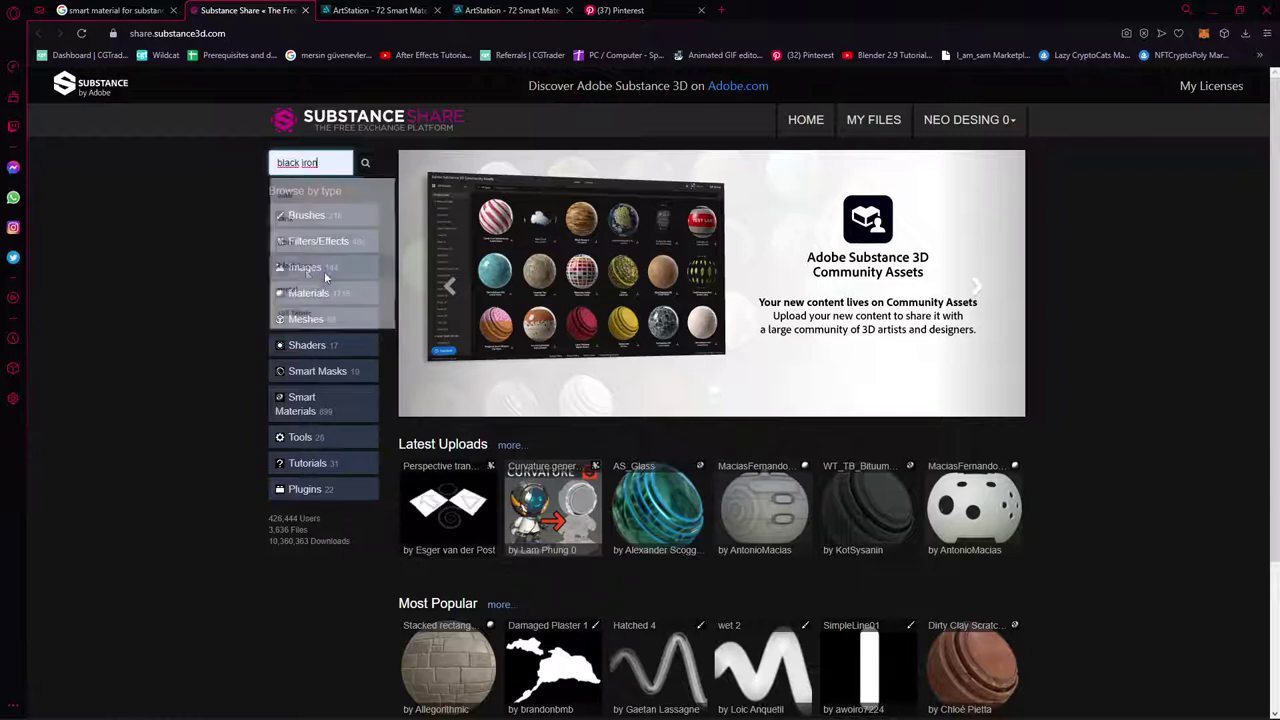
{"action": "left_click", "coordinate": [366, 163]}
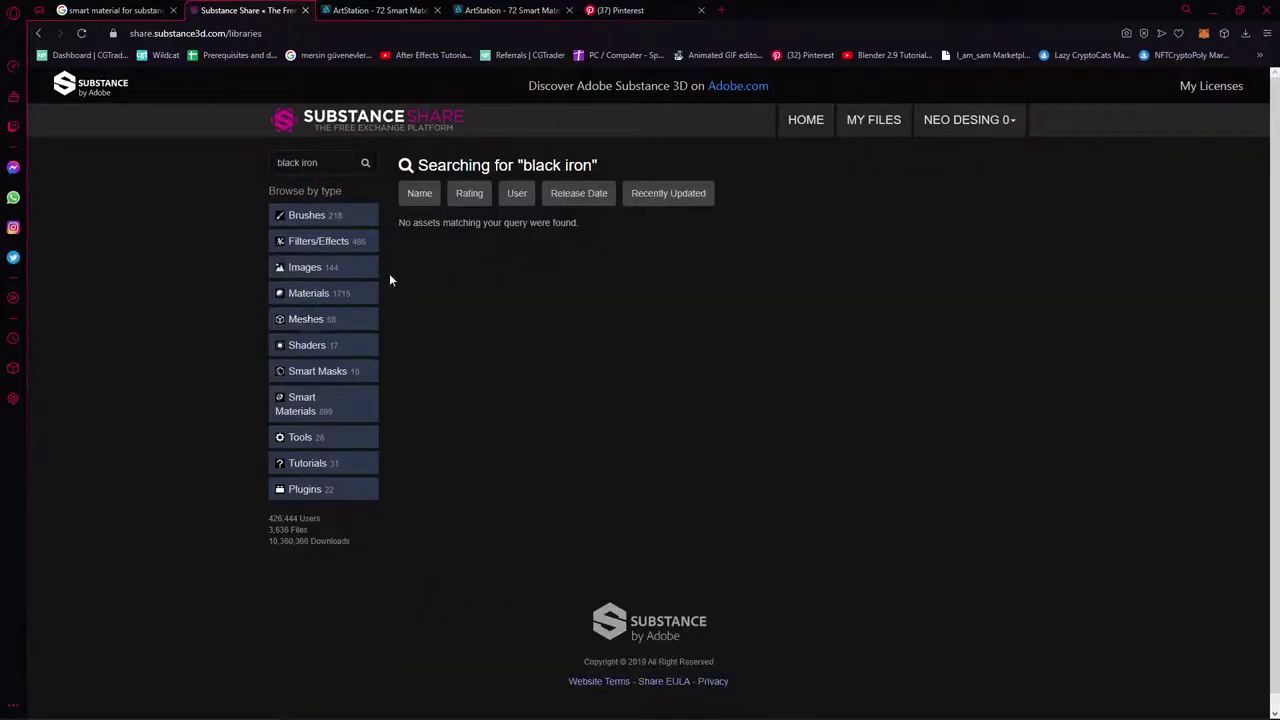
Search Substance Share for 'iron' and scan the results
{"action": "key", "text": "ctrl+a"}
{"action": "type", "text": "iro"}
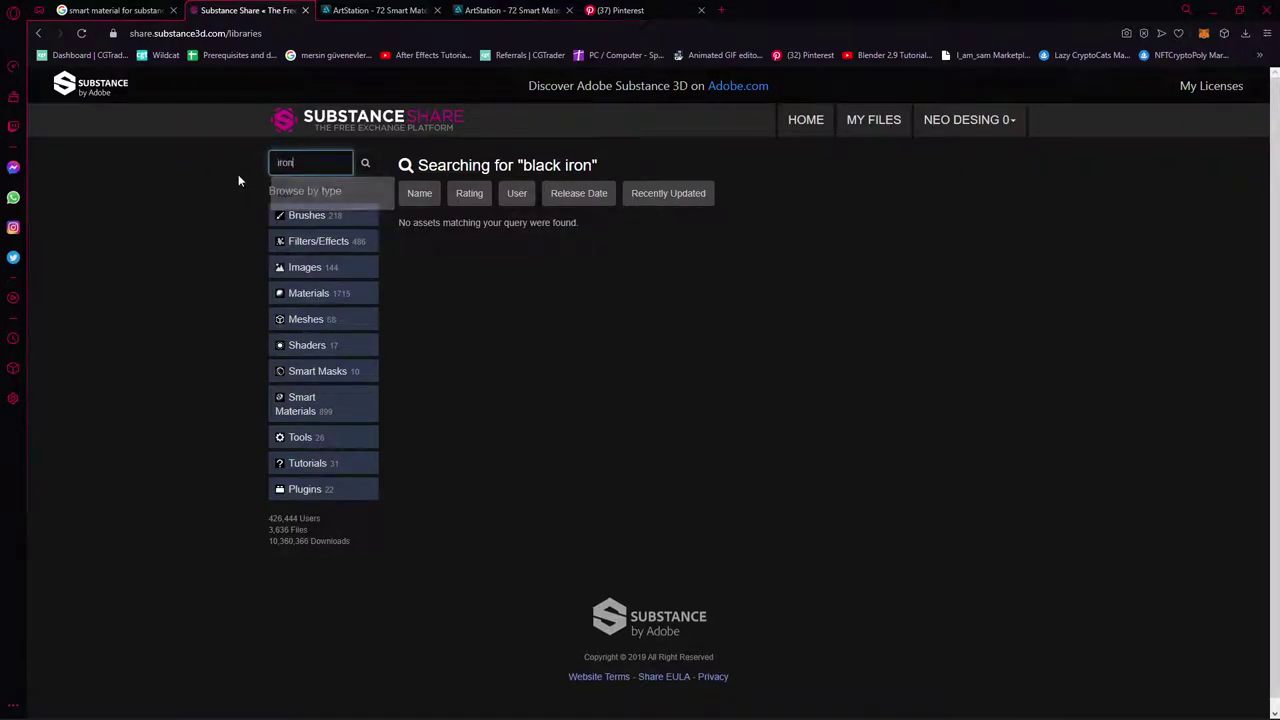
{"action": "type", "text": "n"}
{"action": "key", "text": "Return"}
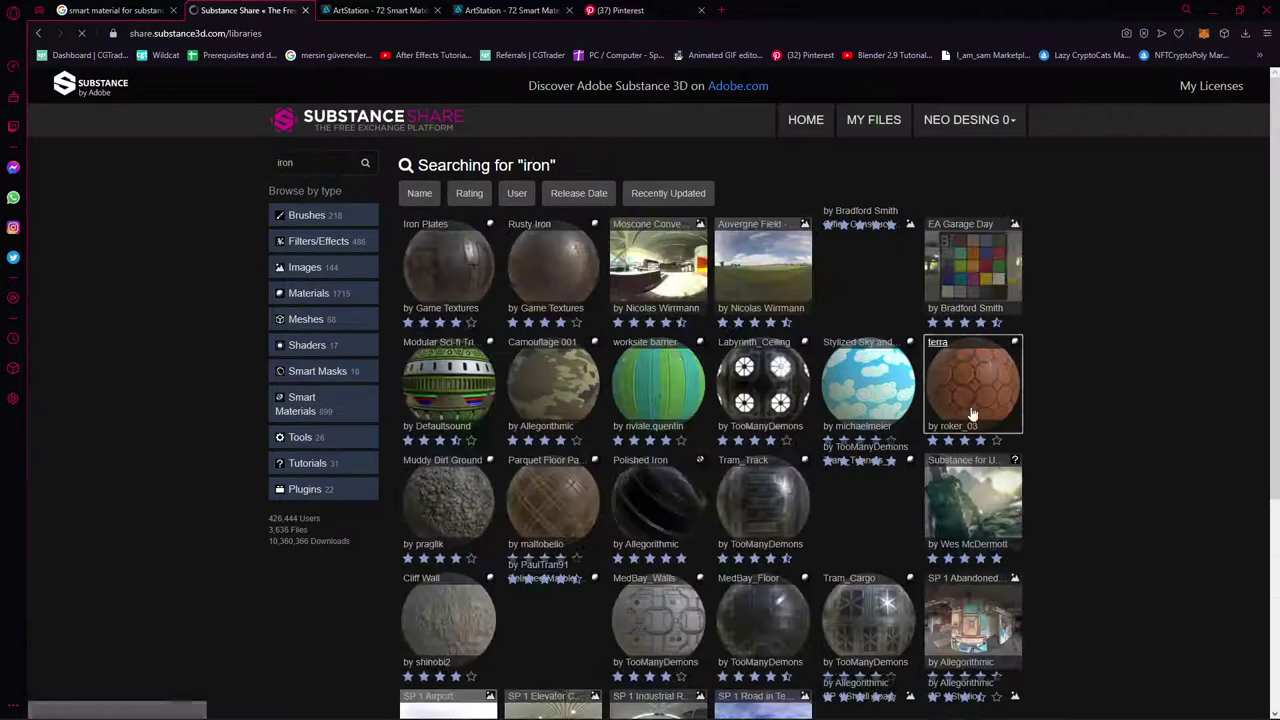
{"action": "scroll", "coordinate": [760, 380], "scroll_direction": "down", "scroll_amount": 2}
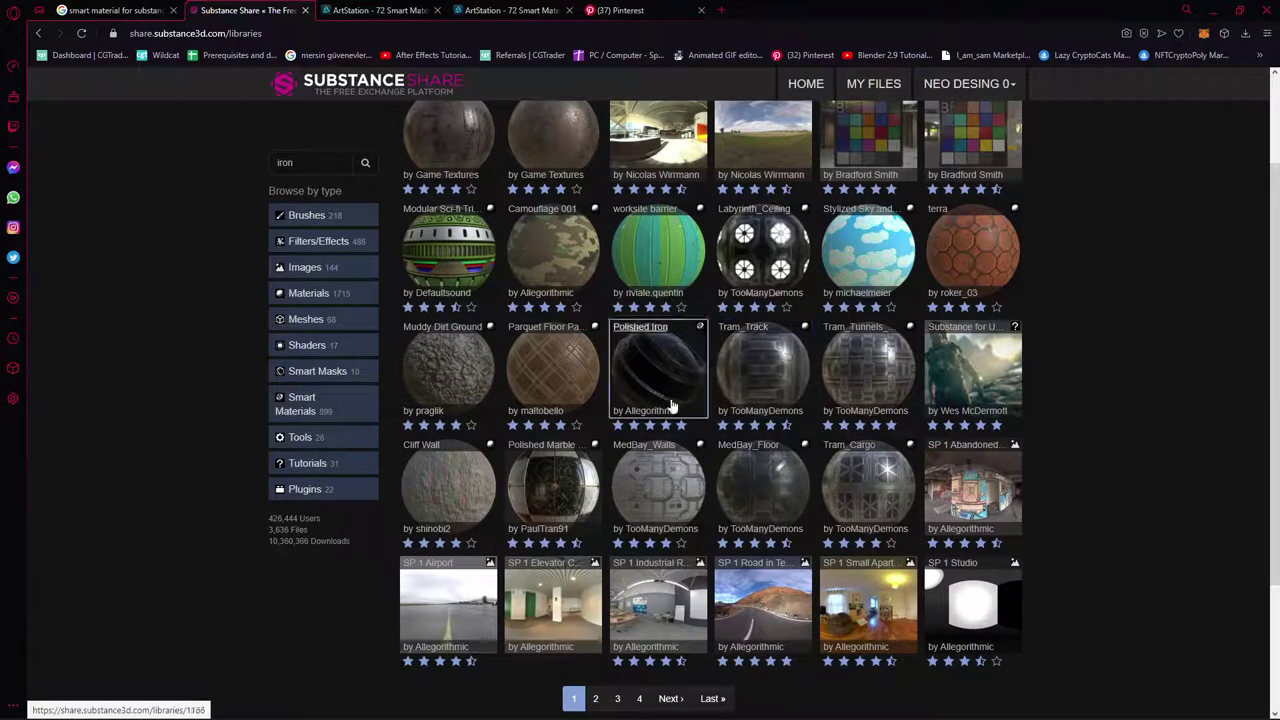
{"action": "scroll", "coordinate": [591, 398], "scroll_direction": "up", "scroll_amount": 2}
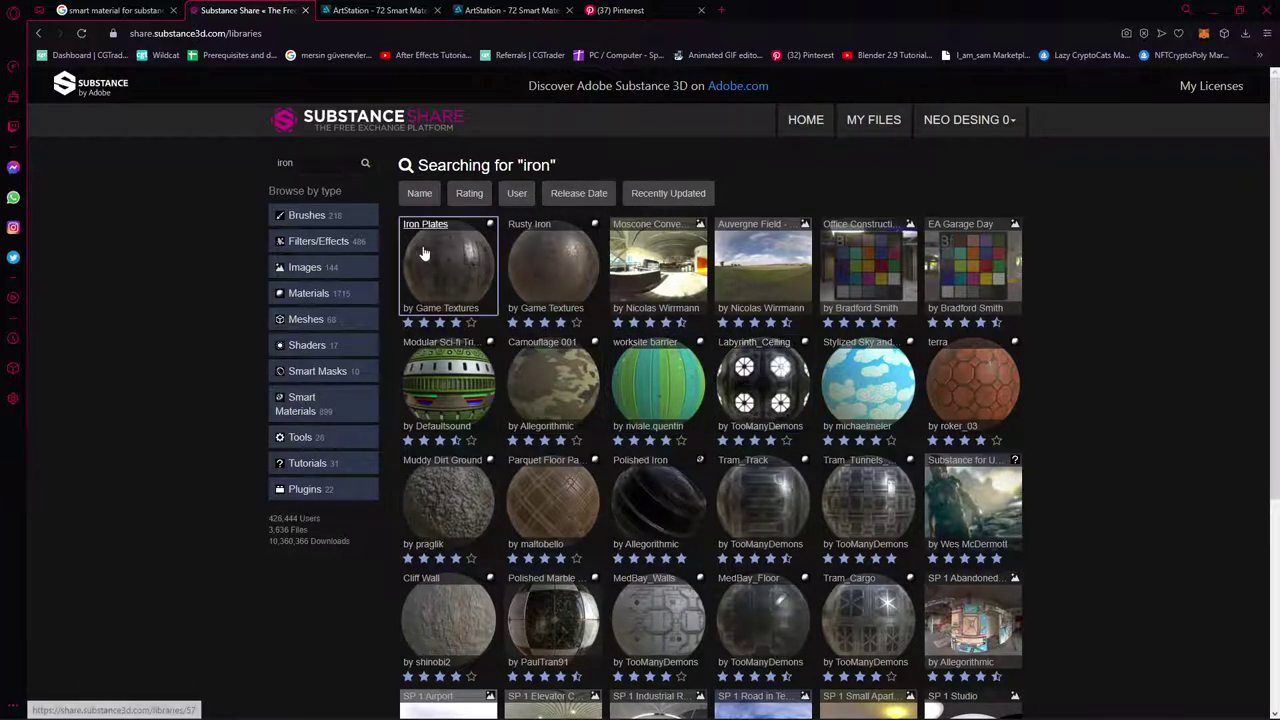
View the Labyrinth_Ceiling material's enlarged preview images, then browse the Plastic materials category
{"action": "left_click", "coordinate": [749, 372]}
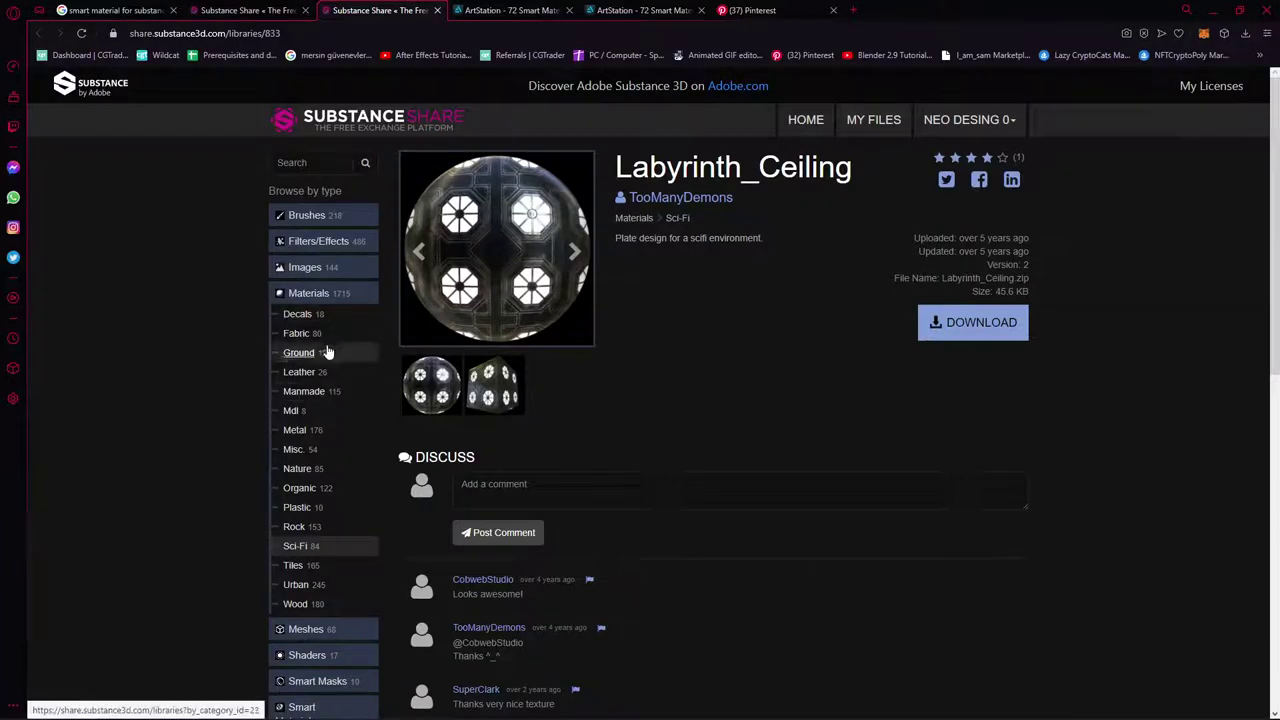
{"action": "scroll", "coordinate": [330, 500], "scroll_direction": "down", "scroll_amount": 2}
{"action": "scroll", "coordinate": [337, 409], "scroll_direction": "up", "scroll_amount": 2}
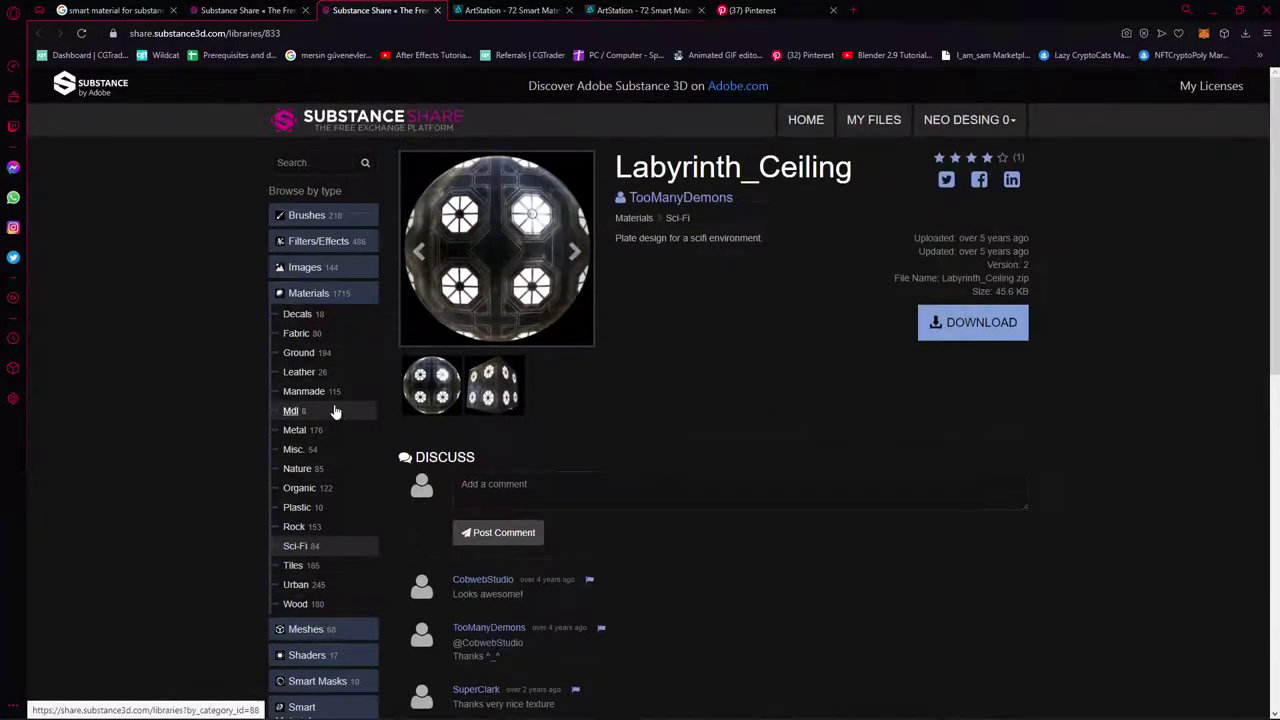
{"action": "scroll", "coordinate": [320, 434], "scroll_direction": "down", "scroll_amount": 2}
{"action": "scroll", "coordinate": [186, 394], "scroll_direction": "up", "scroll_amount": 1}
{"action": "scroll", "coordinate": [300, 320], "scroll_direction": "down", "scroll_amount": 1}
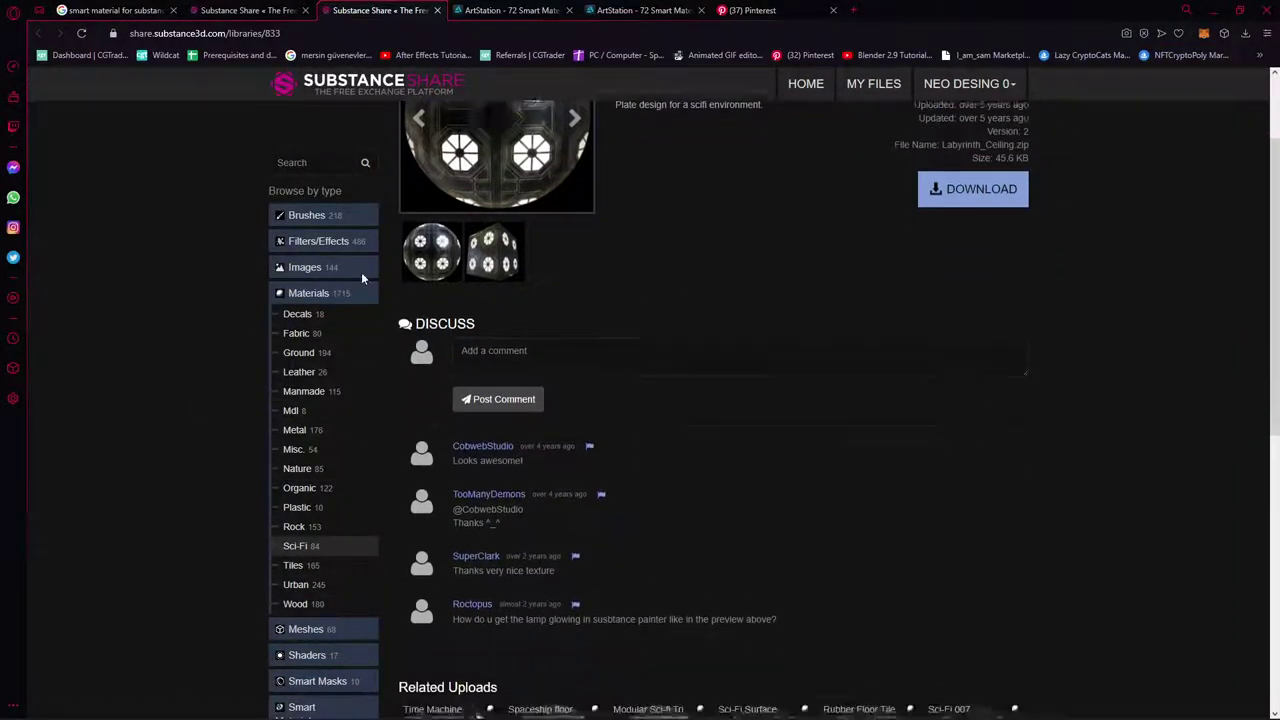
{"action": "scroll", "coordinate": [361, 272], "scroll_direction": "up", "scroll_amount": 2}
{"action": "left_click", "coordinate": [584, 310]}
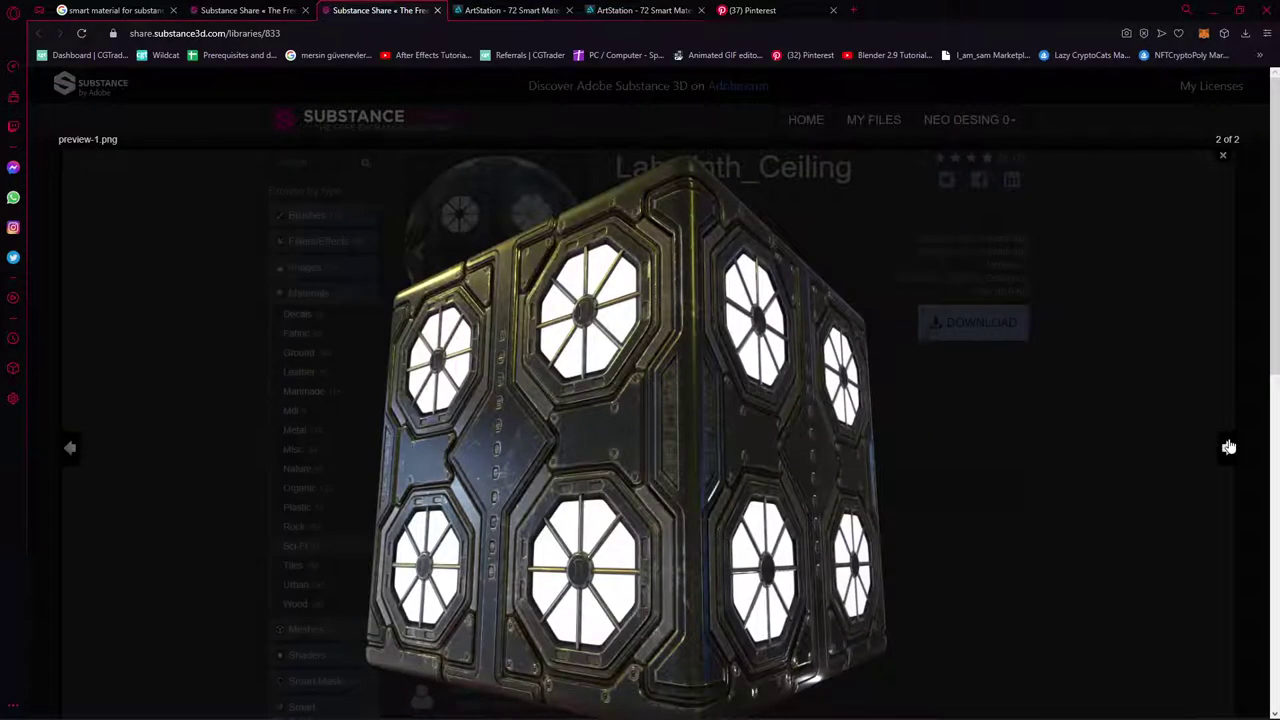
{"action": "left_click", "coordinate": [1228, 447]}
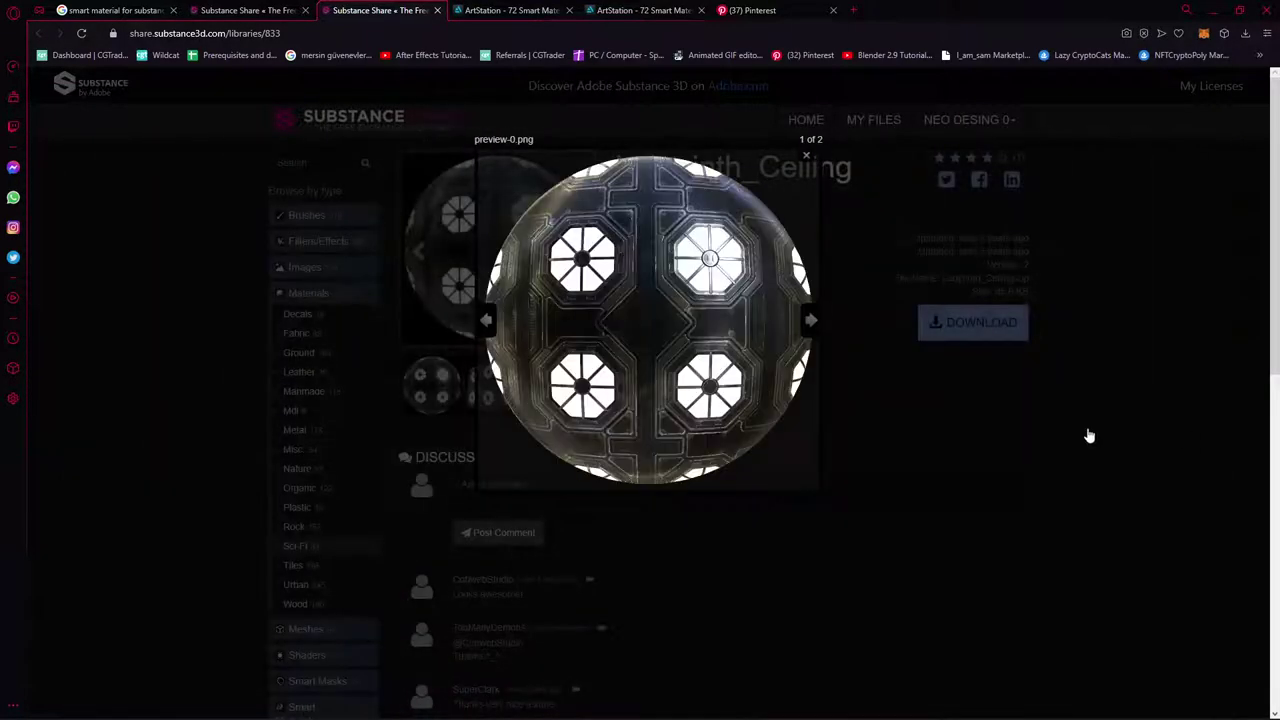
{"action": "left_click", "coordinate": [803, 158]}
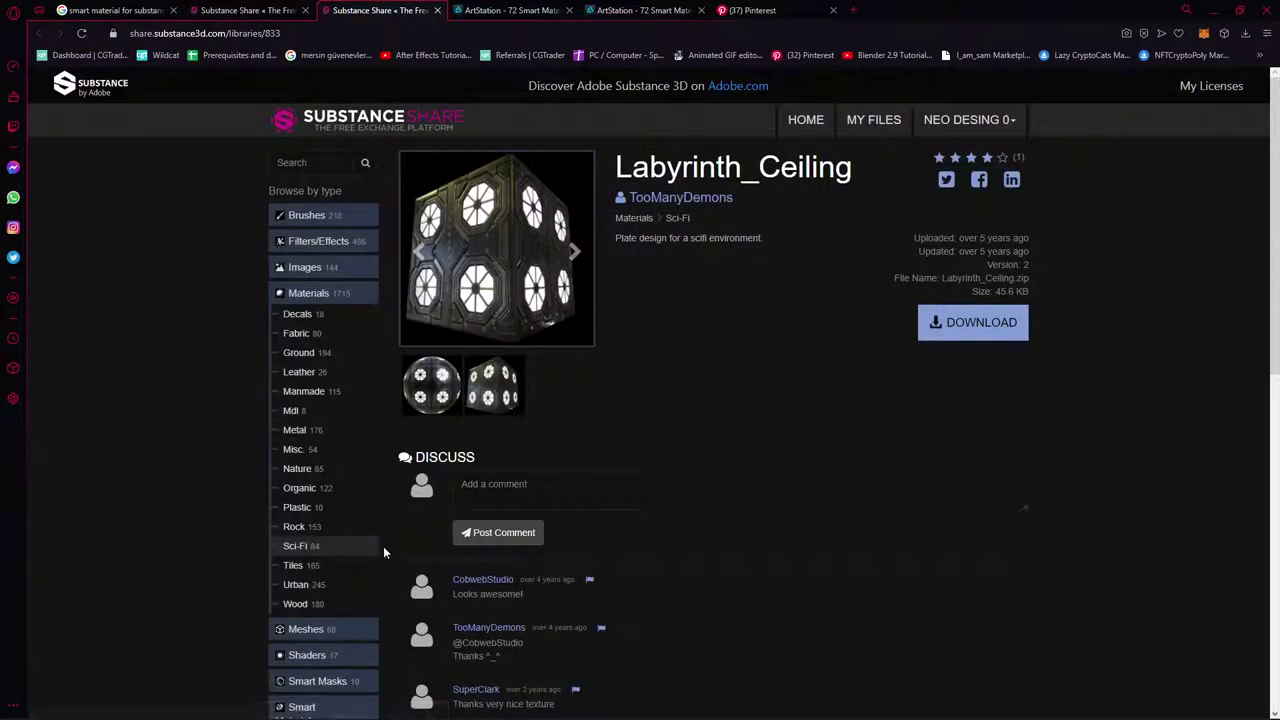
{"action": "scroll", "coordinate": [350, 548], "scroll_direction": "down", "scroll_amount": 1}
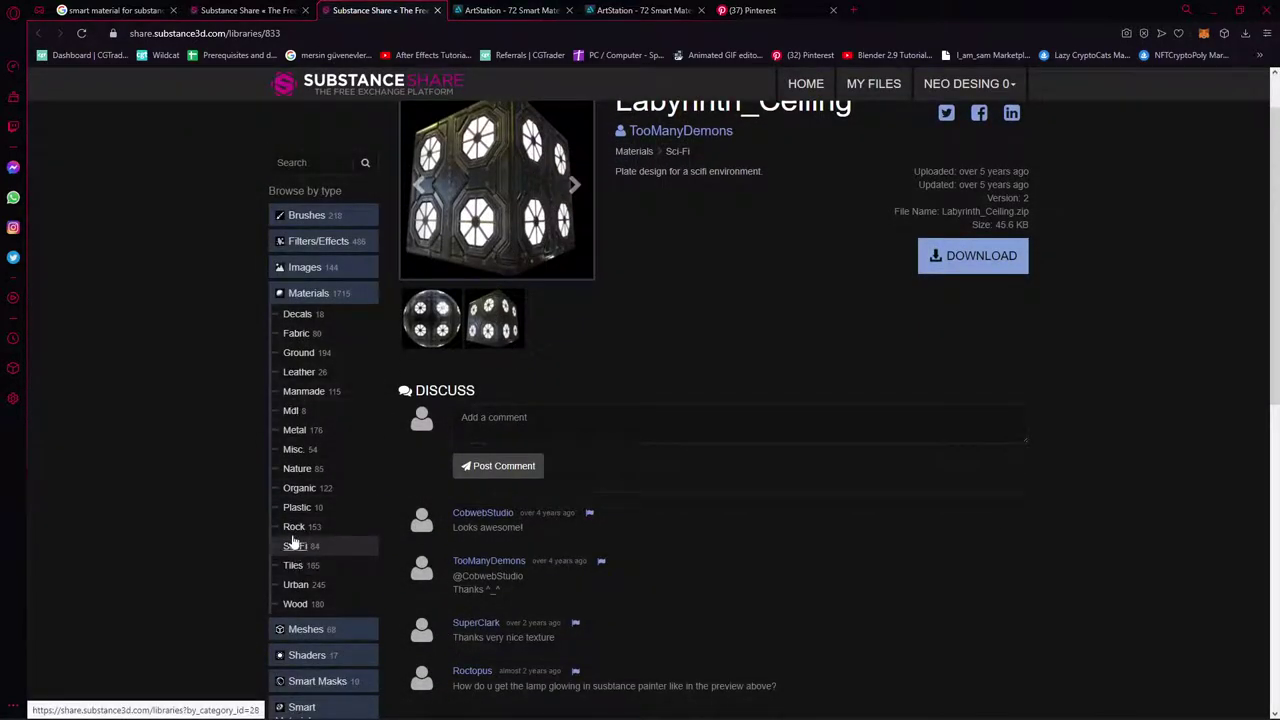
{"action": "left_click", "coordinate": [365, 507]}
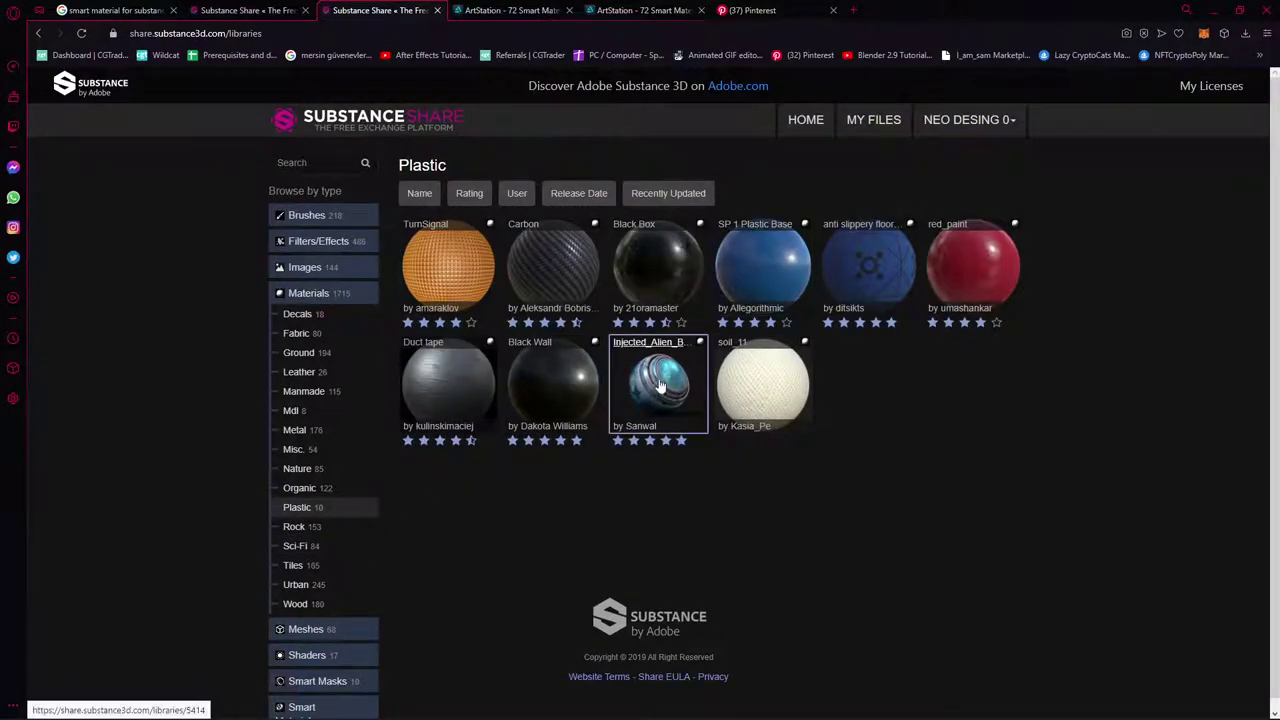
Open the Injected_Alien_Bone material in a new tab and look through its three preview images
{"action": "middle_click", "coordinate": [660, 385]}
{"action": "left_click", "coordinate": [500, 14]}
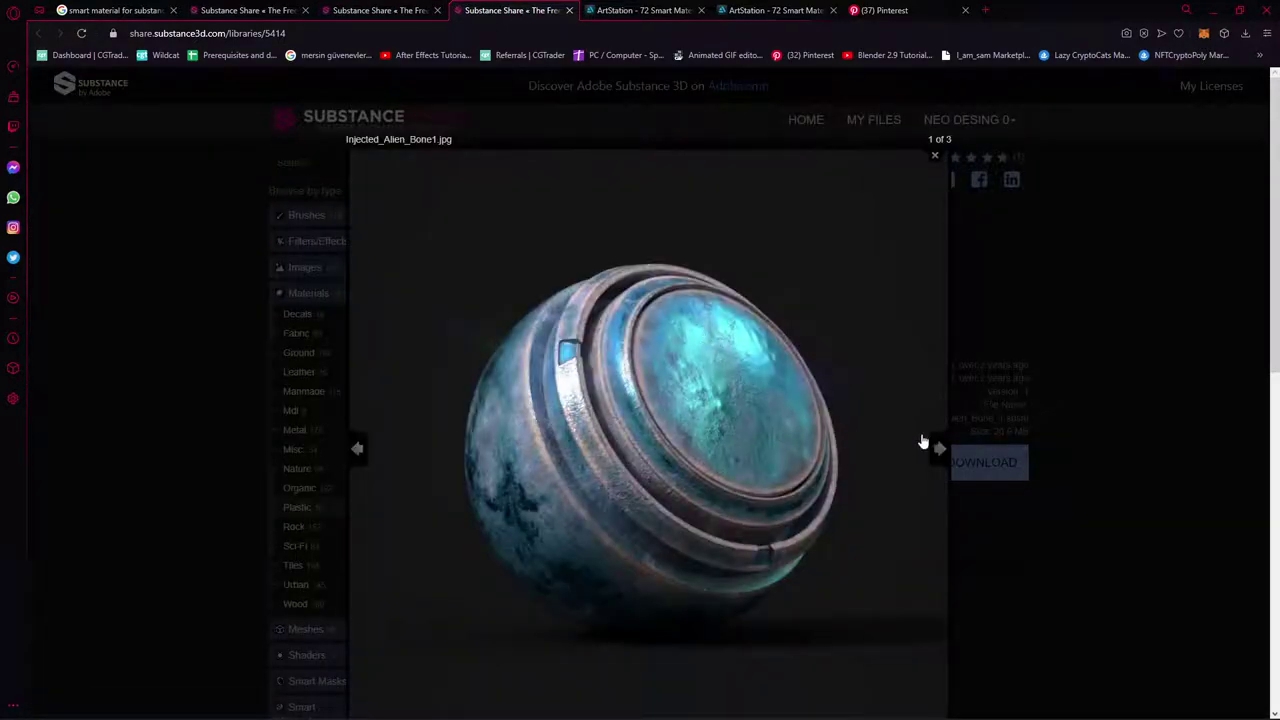
{"action": "left_click", "coordinate": [936, 448]}
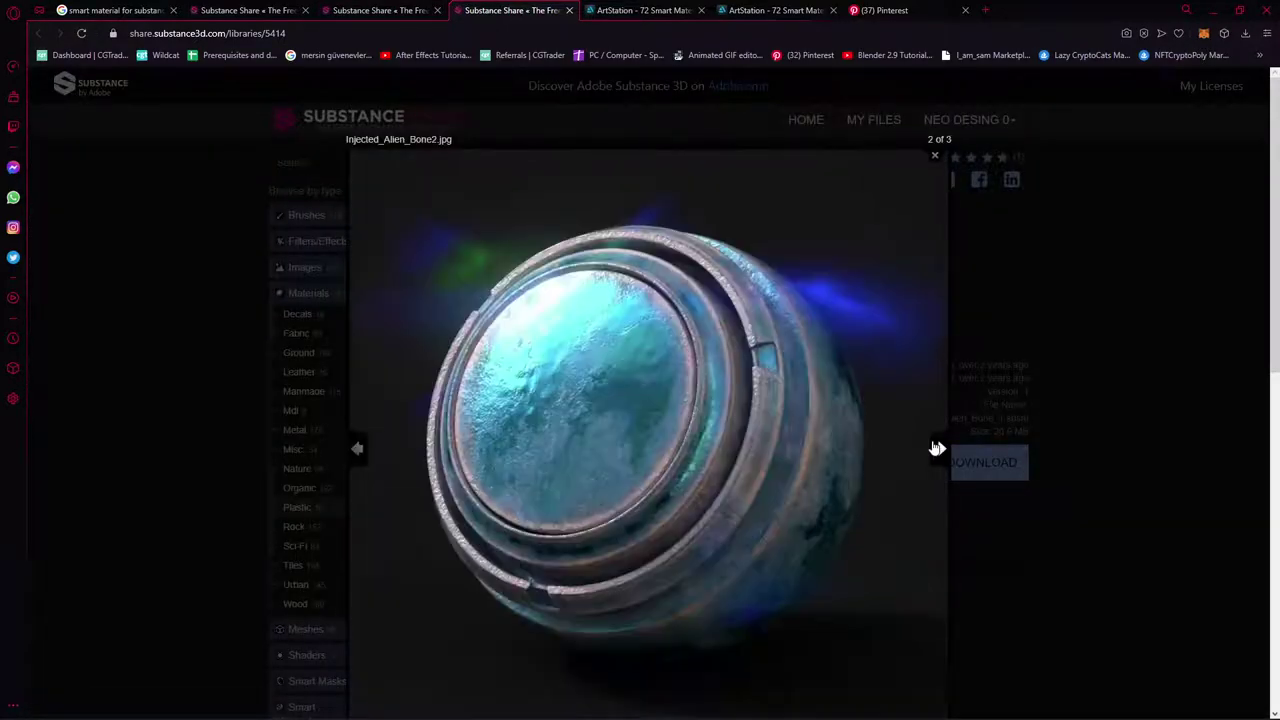
{"action": "left_click", "coordinate": [936, 448]}
{"action": "left_click", "coordinate": [1028, 150]}
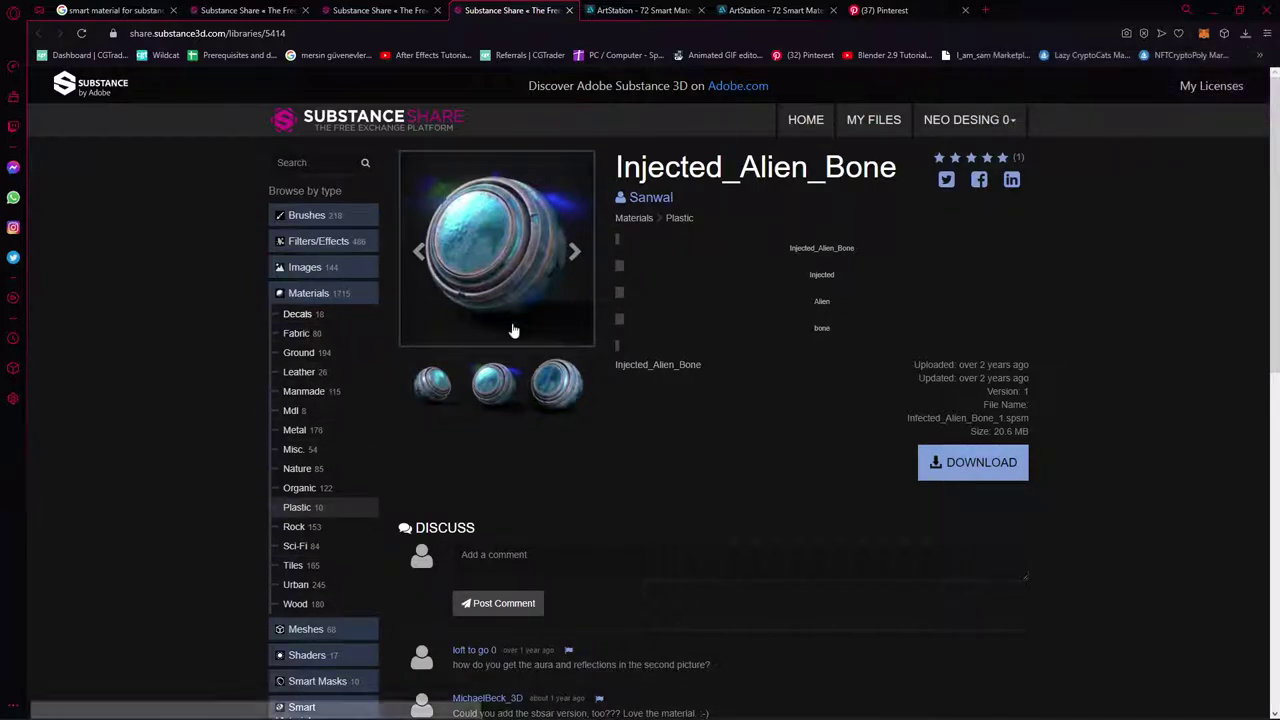
Browse the Decals materials category, then reload the Substance Share library page
{"action": "left_click", "coordinate": [334, 316]}
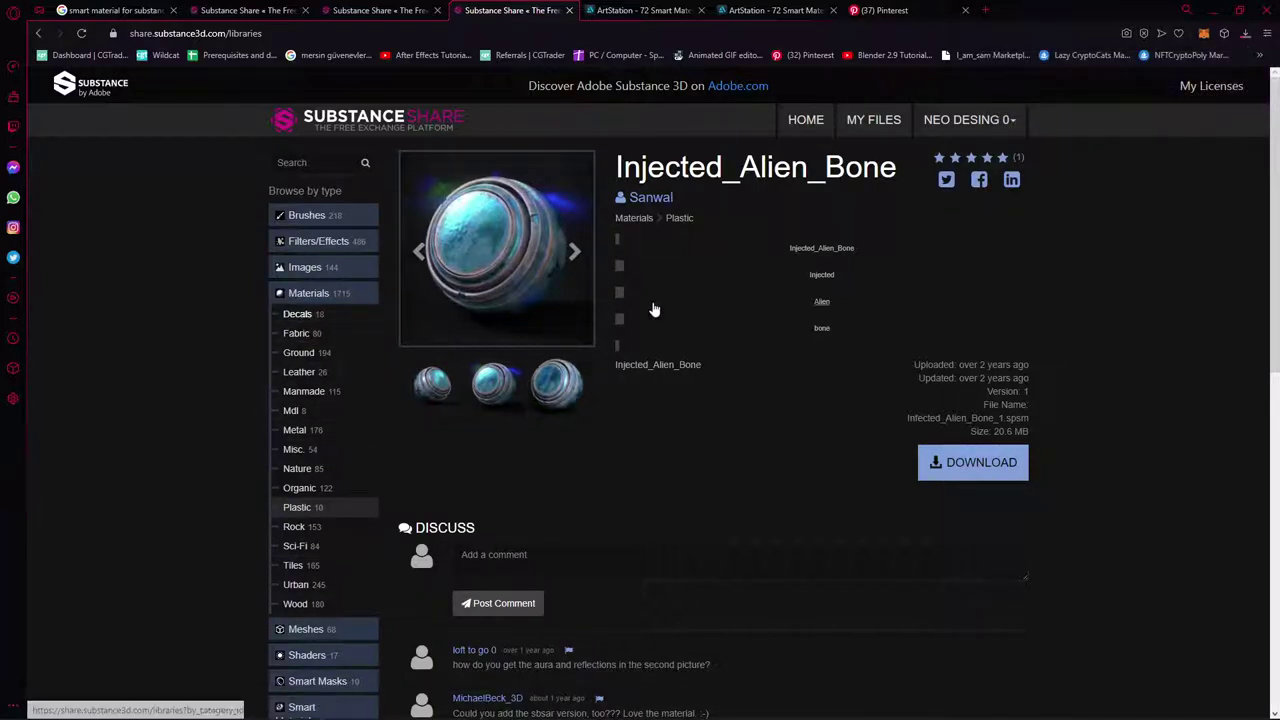
{"action": "scroll", "coordinate": [320, 305], "scroll_direction": "down", "scroll_amount": 1}
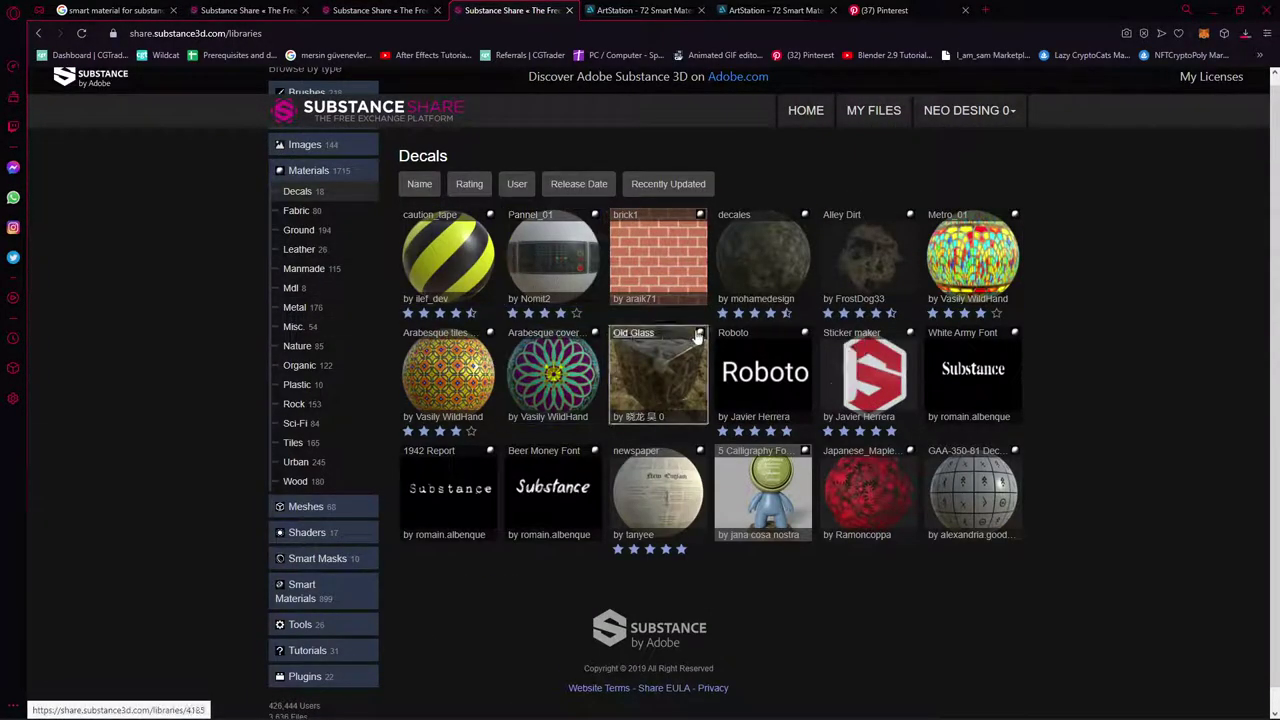
{"action": "scroll", "coordinate": [377, 211], "scroll_direction": "up", "scroll_amount": 1}
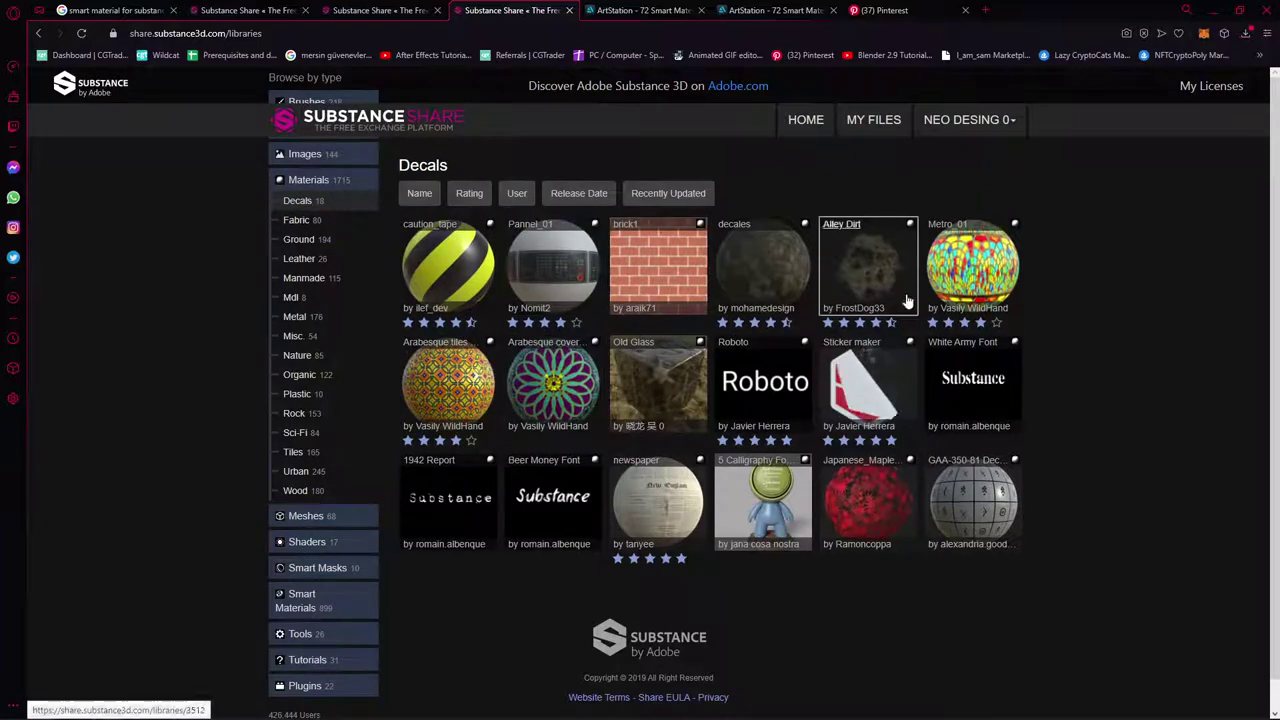
{"action": "scroll", "coordinate": [322, 472], "scroll_direction": "down", "scroll_amount": 1}
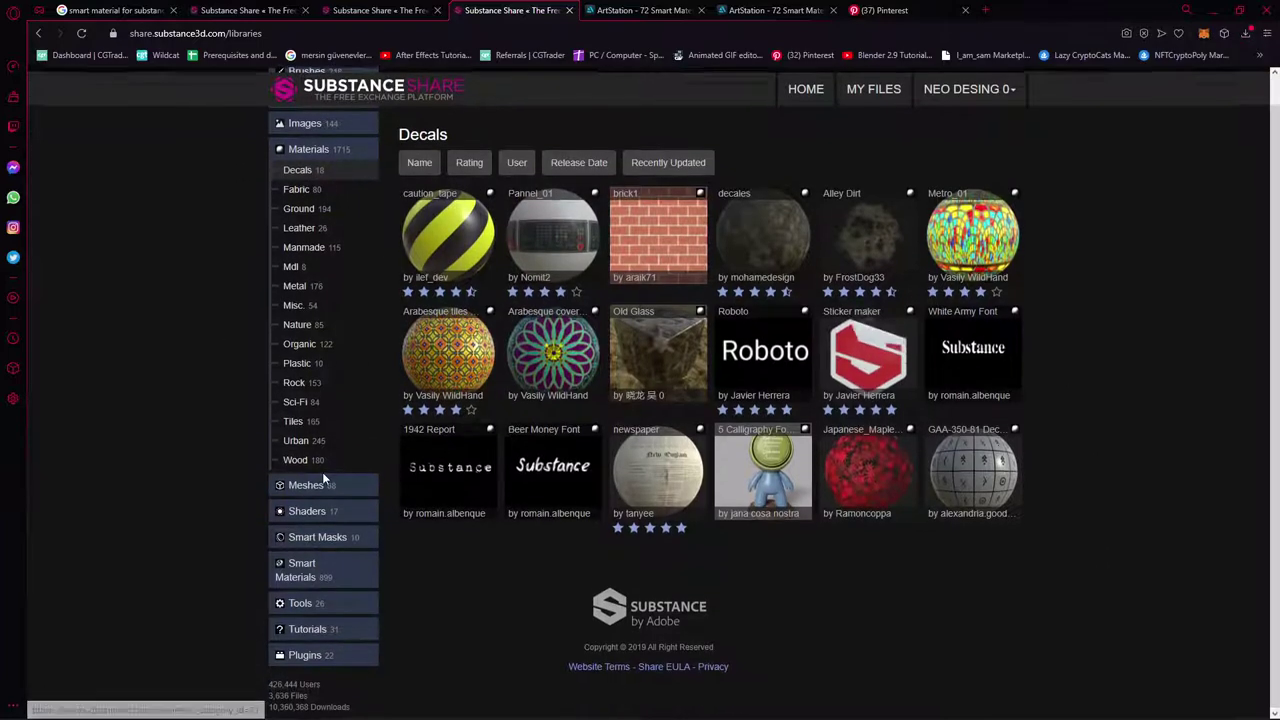
{"action": "scroll", "coordinate": [345, 159], "scroll_direction": "up", "scroll_amount": 1}
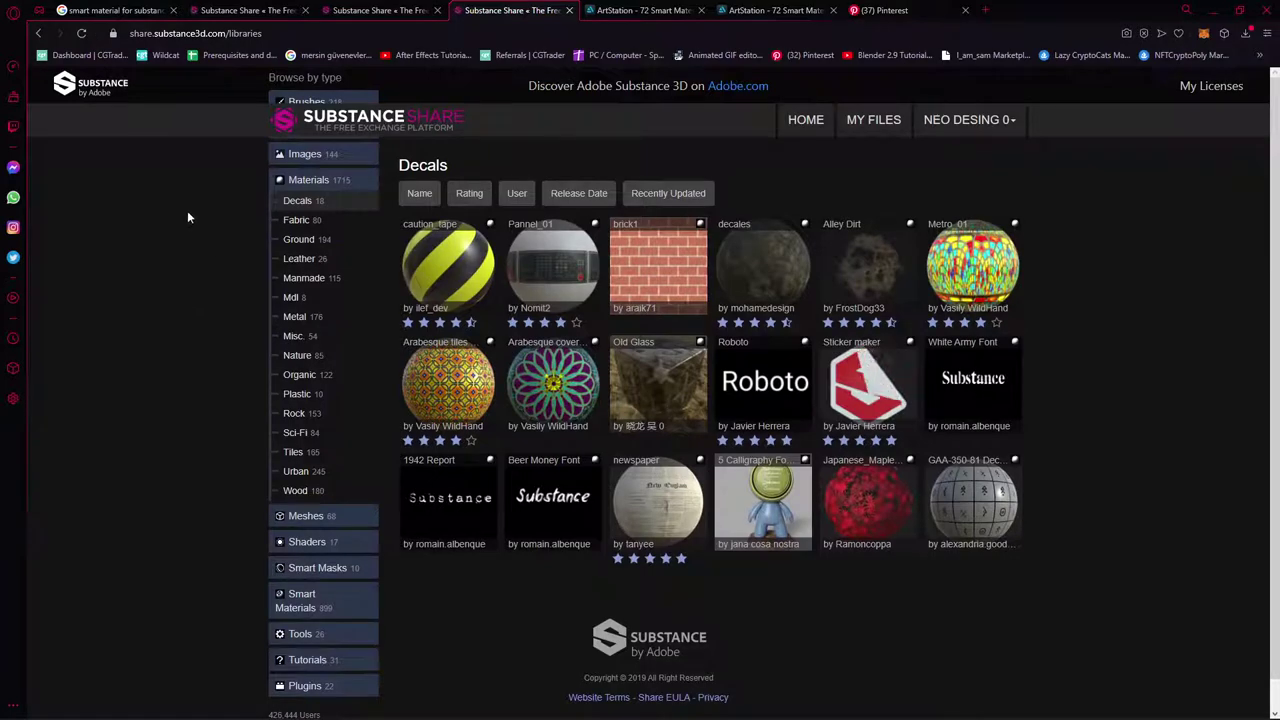
{"action": "left_click", "coordinate": [272, 157]}
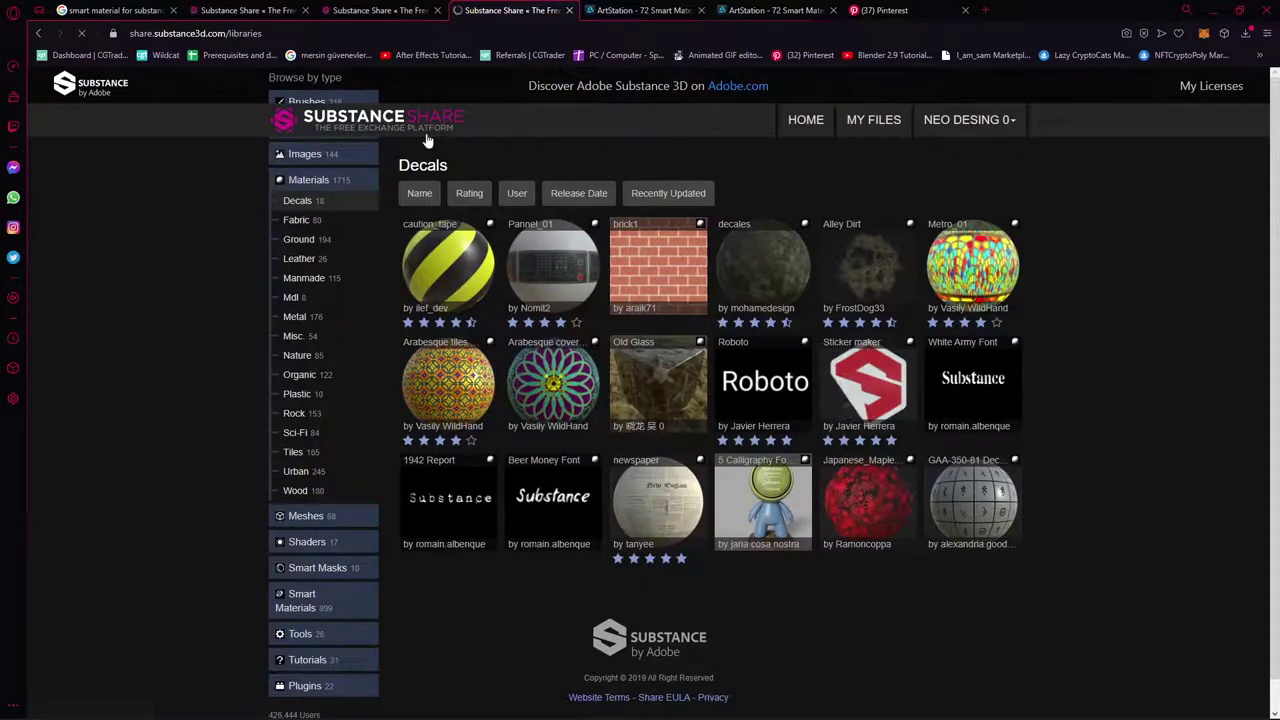
Search the library for CRT materials and open CRT Monitor and CRT Screen in new tabs
{"action": "left_click", "coordinate": [305, 162]}
{"action": "type", "text": "cryl"}
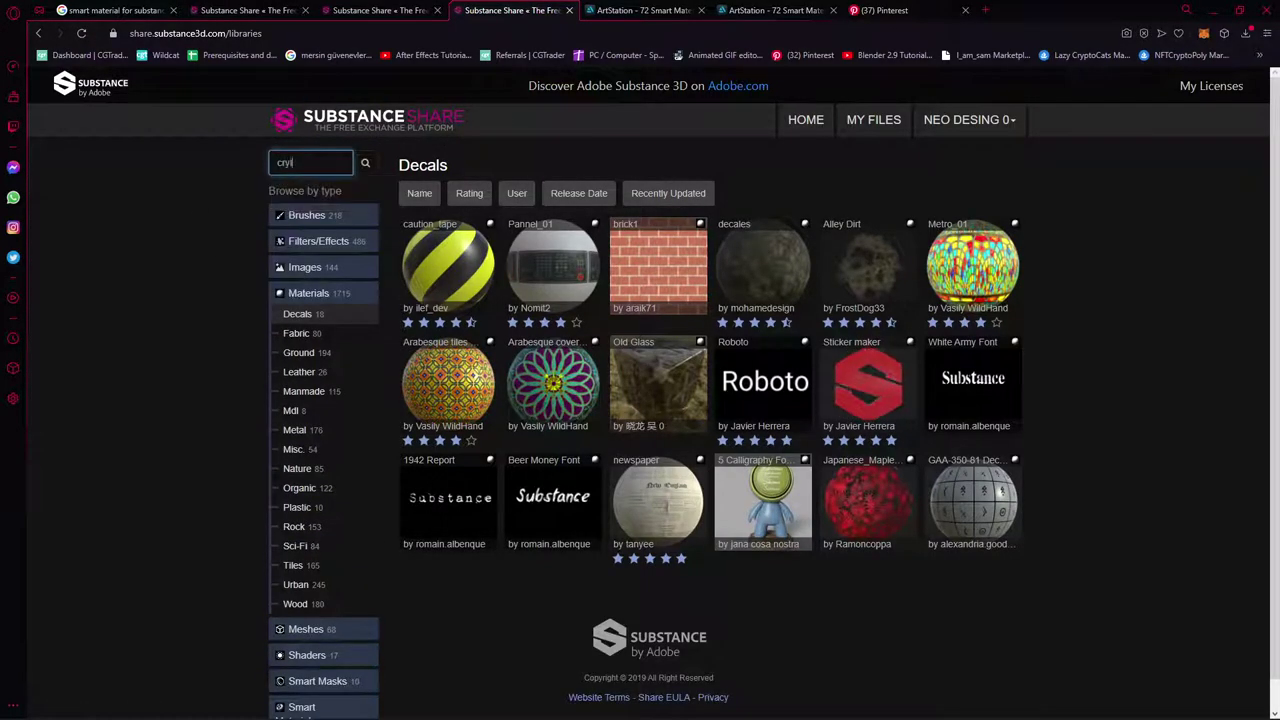
{"action": "key", "text": "Return"}
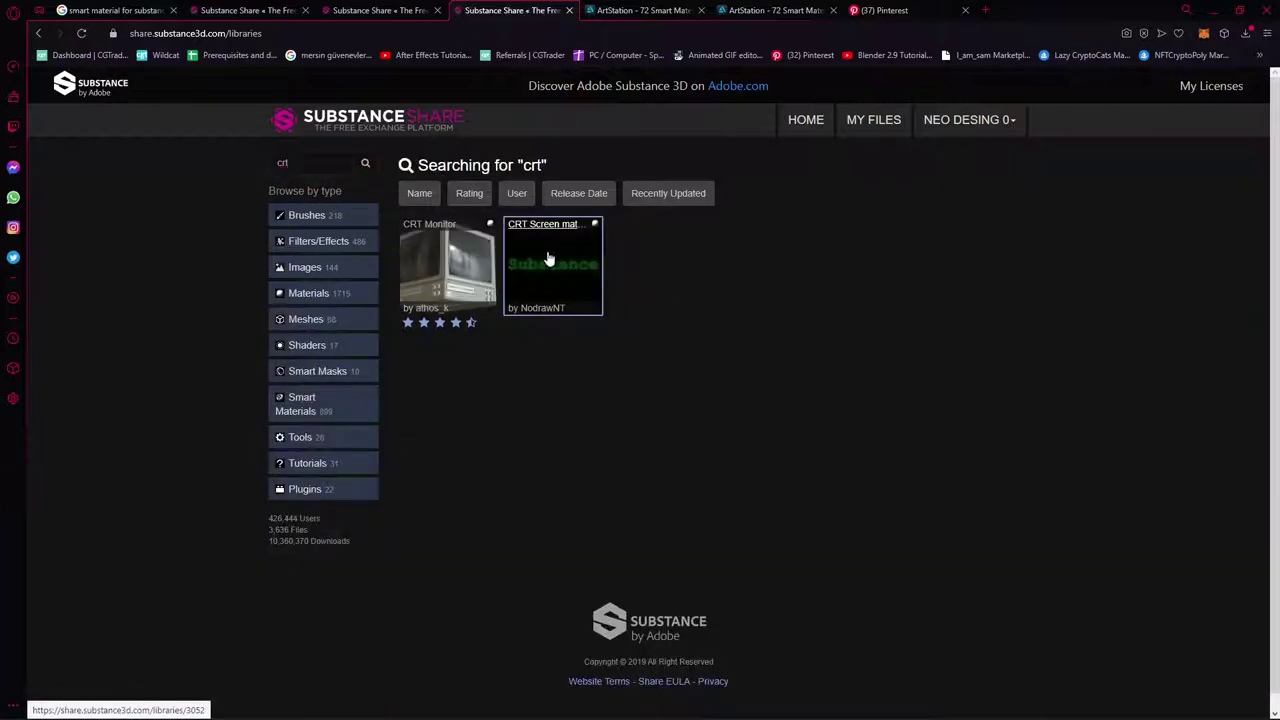
{"action": "middle_click", "coordinate": [440, 257]}
{"action": "middle_click", "coordinate": [553, 264]}
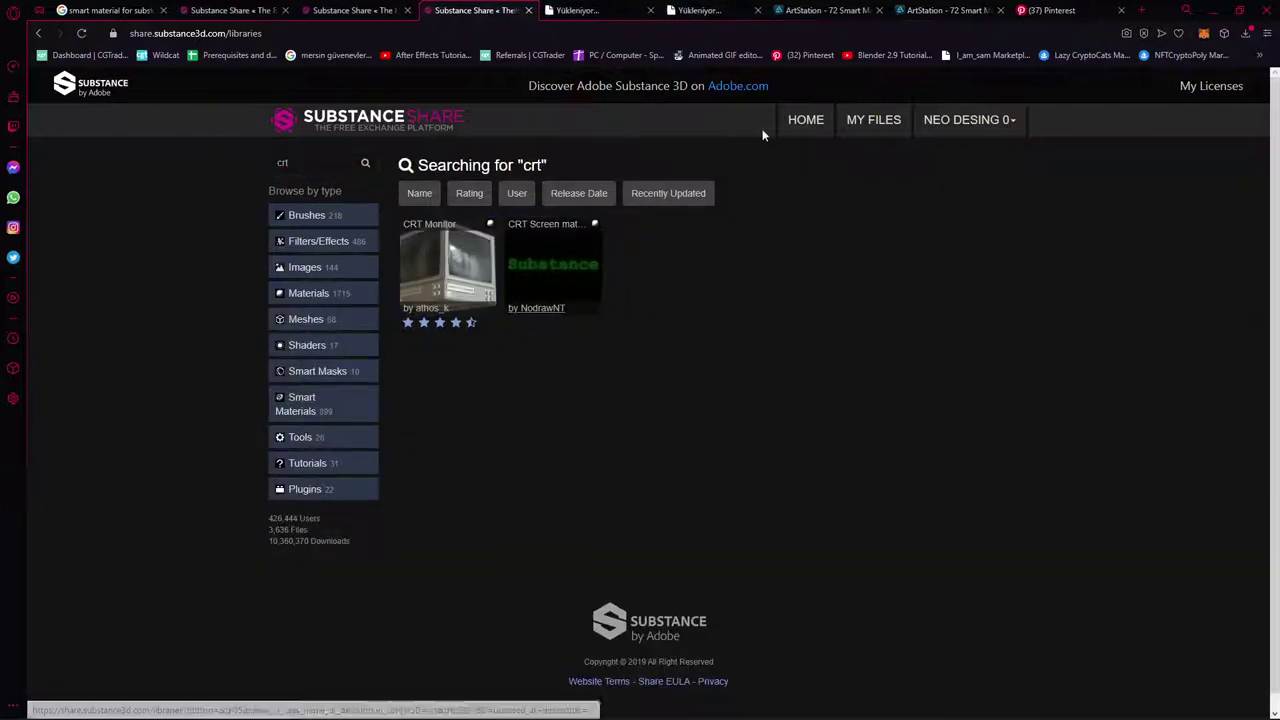
{"action": "left_click", "coordinate": [590, 10]}
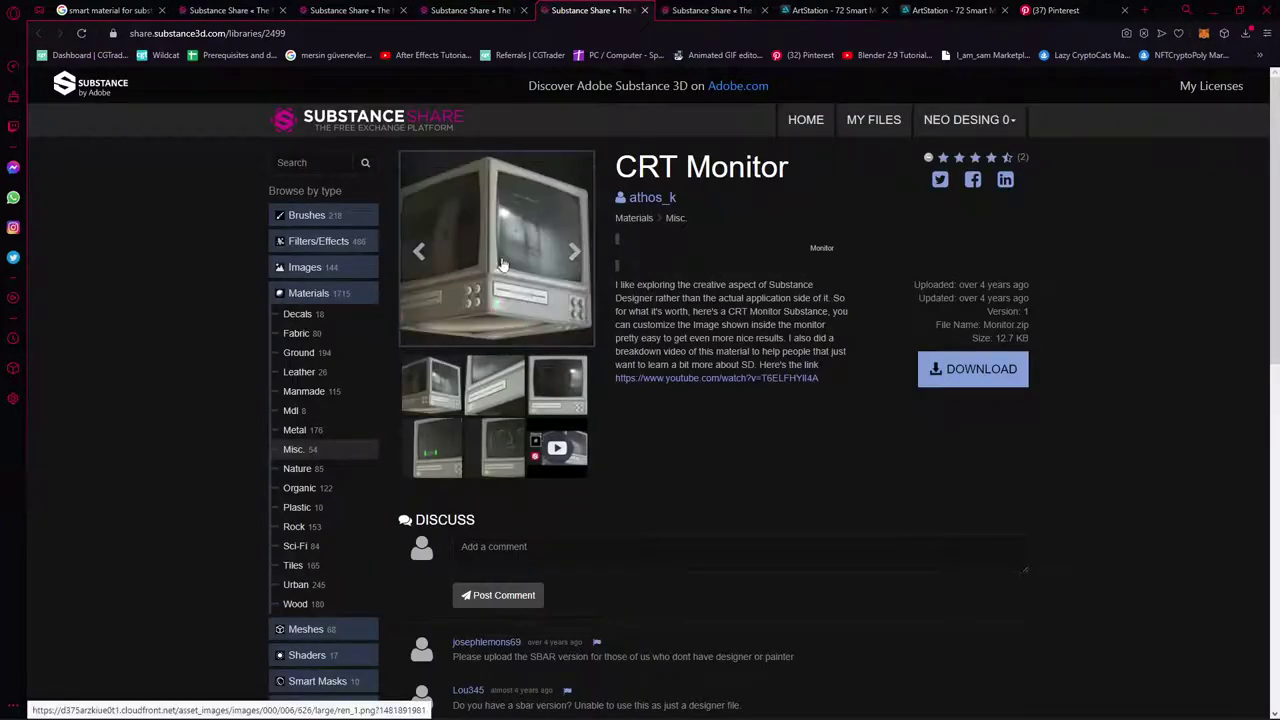
Flip through the CRT Monitor previews, check the CRT Screen page, then return to Substance Painter
{"action": "left_click", "coordinate": [574, 251]}
{"action": "left_click", "coordinate": [574, 251]}
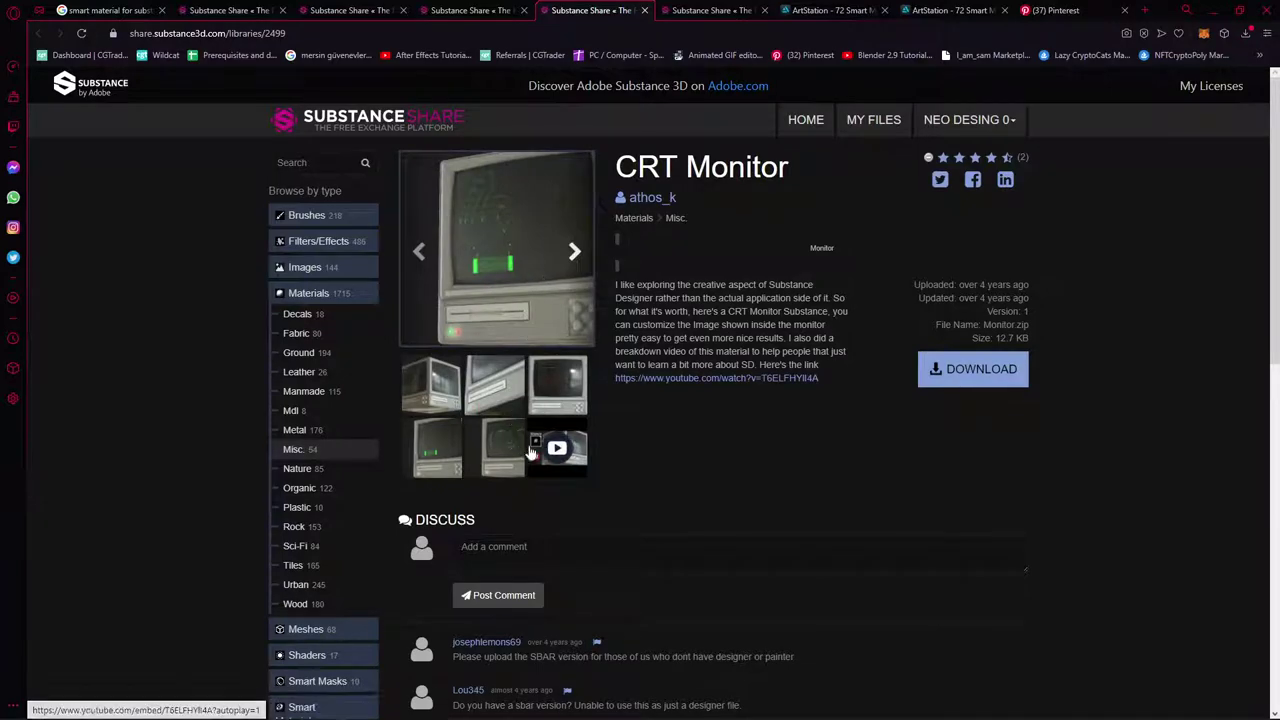
{"action": "key", "text": "ctrl+Tab"}
{"action": "scroll", "coordinate": [545, 290], "scroll_direction": "down", "scroll_amount": 3}
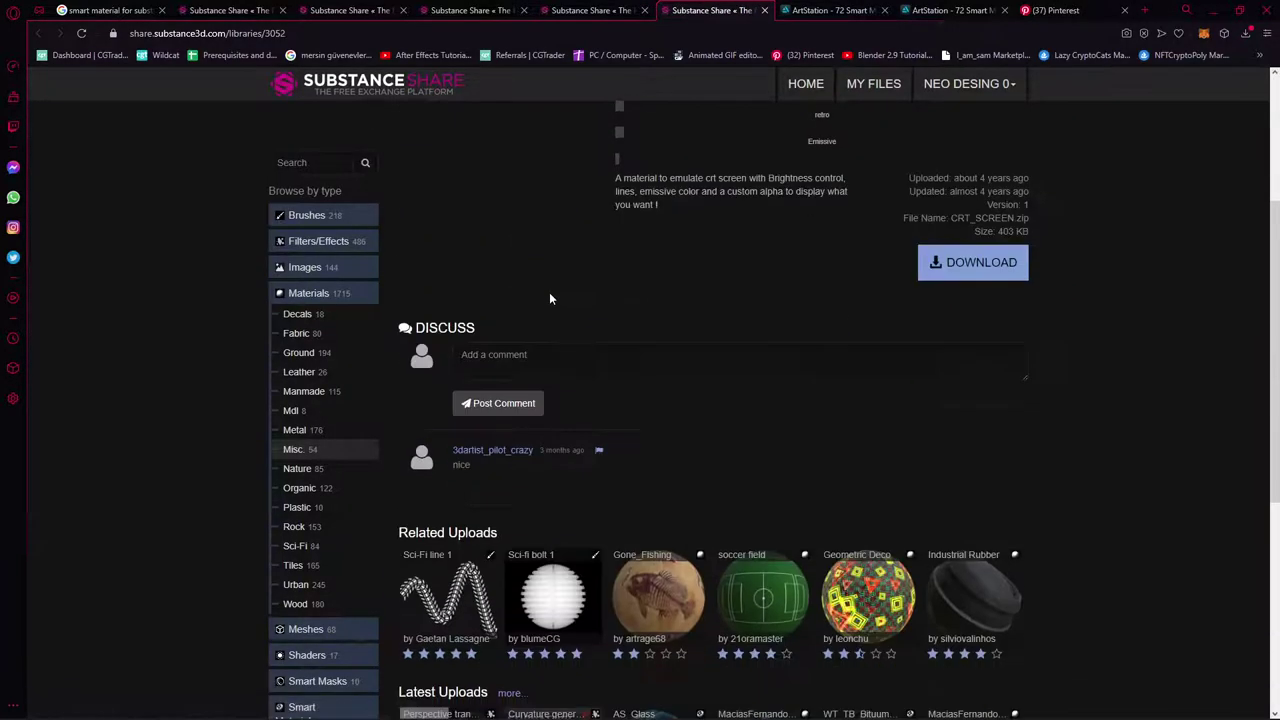
{"action": "scroll", "coordinate": [548, 302], "scroll_direction": "up", "scroll_amount": 3}
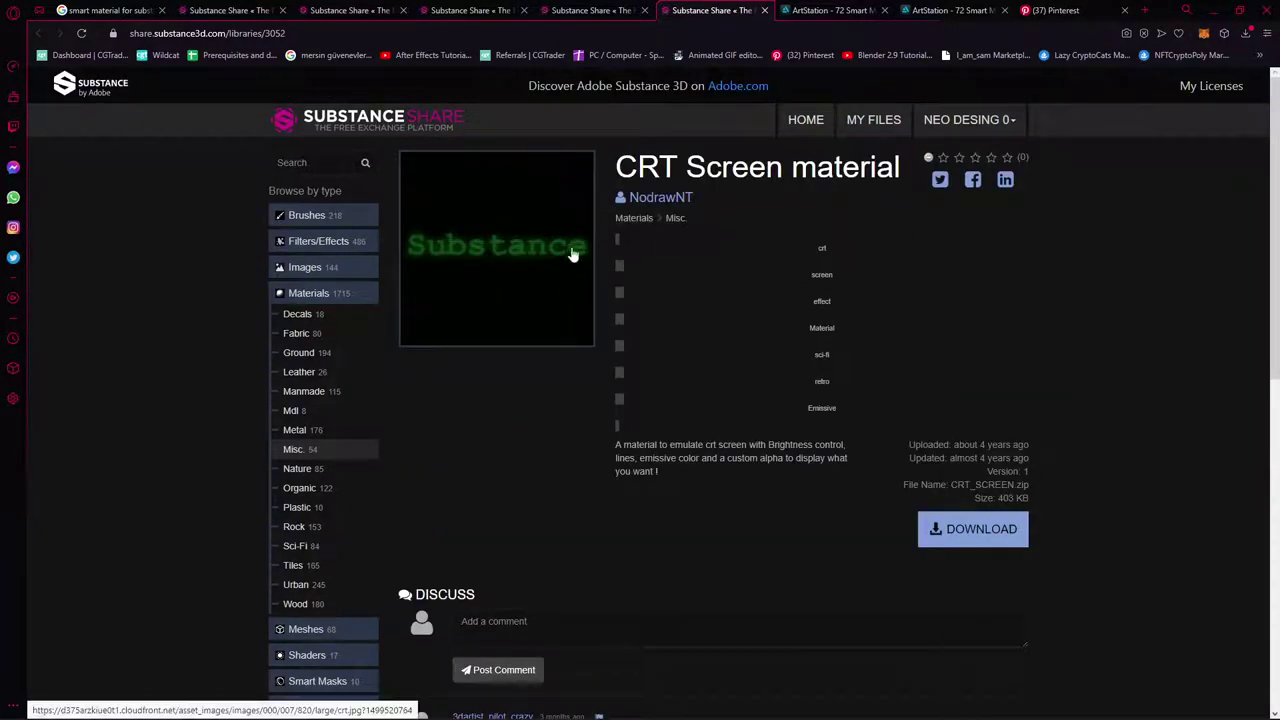
{"action": "key", "text": "alt+Tab"}
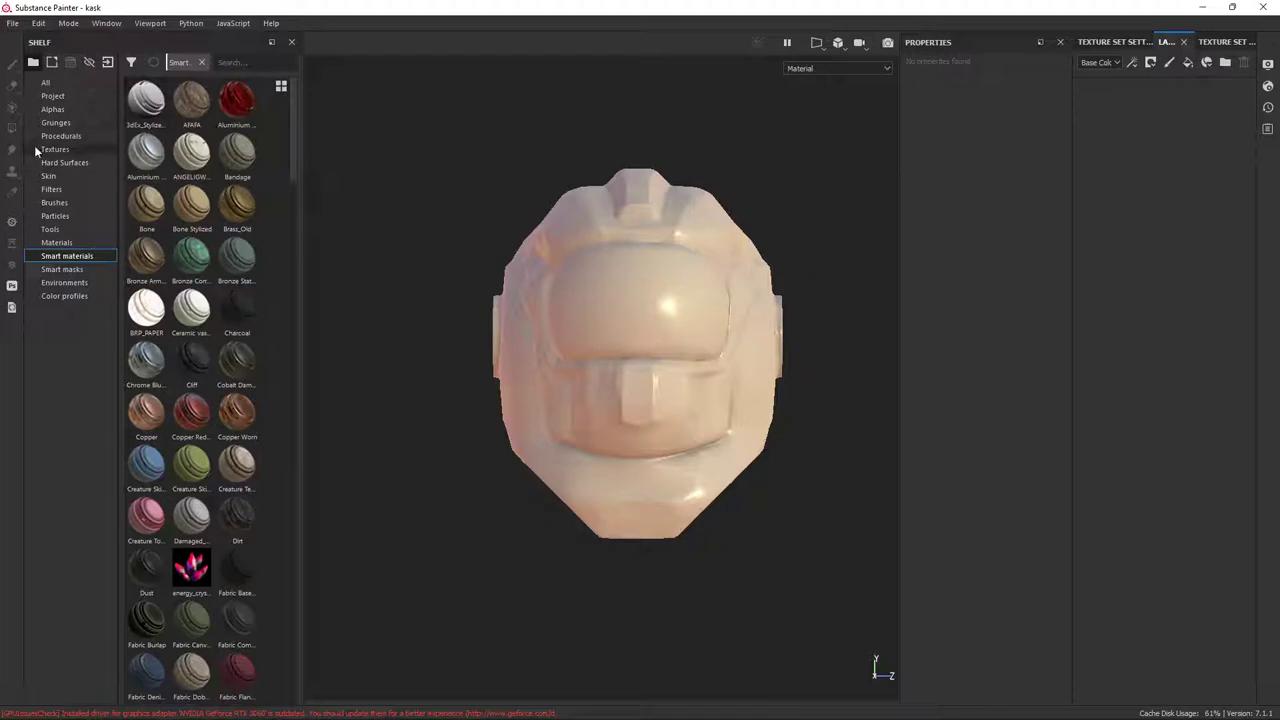
Filter the Shelf to all resources matching 'crt' and drag CD_CRT onto the helmet
{"action": "left_click", "coordinate": [53, 96]}
{"action": "left_click", "coordinate": [46, 83]}
{"action": "left_click", "coordinate": [263, 66]}
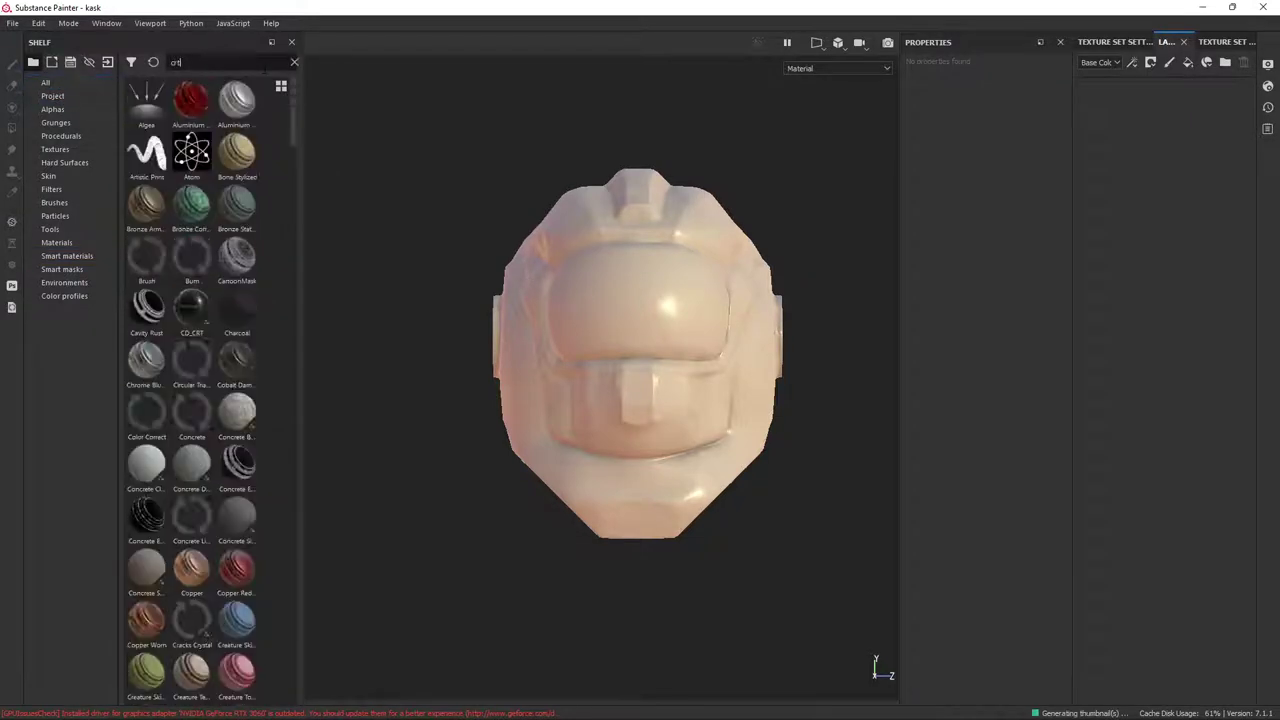
{"action": "type", "text": "crt"}
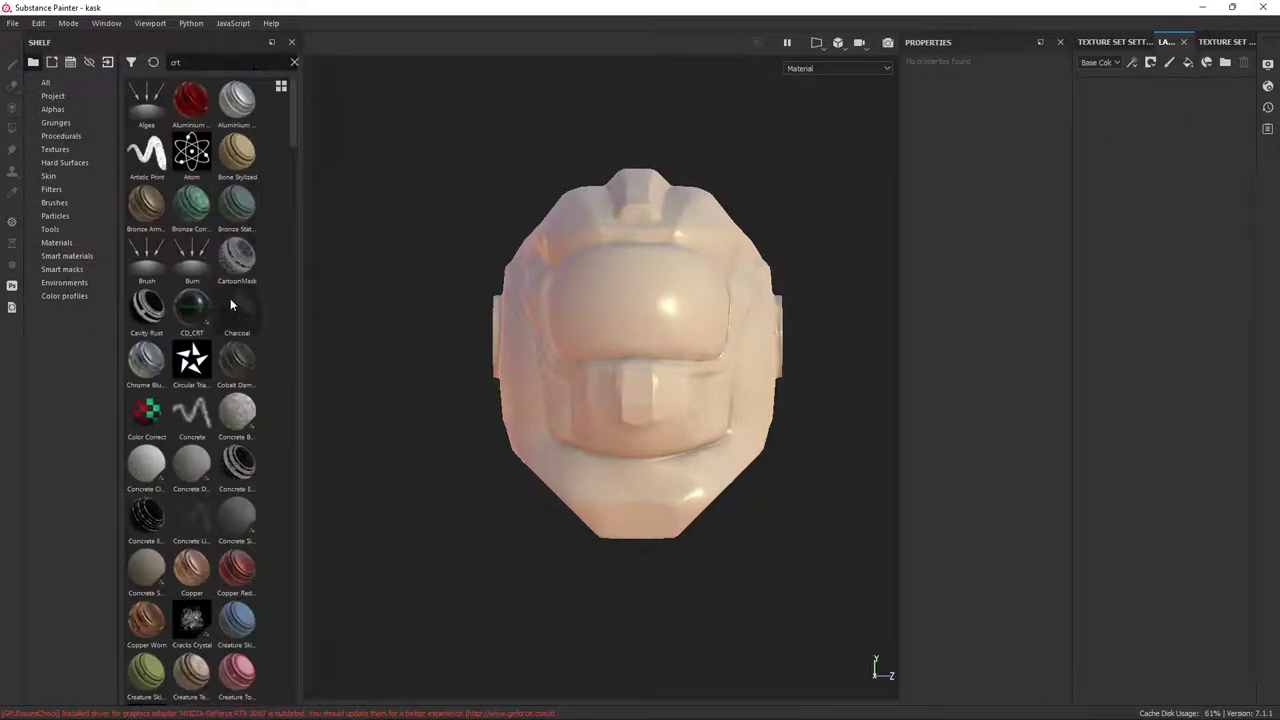
{"action": "mouse_move", "coordinate": [191, 310]}
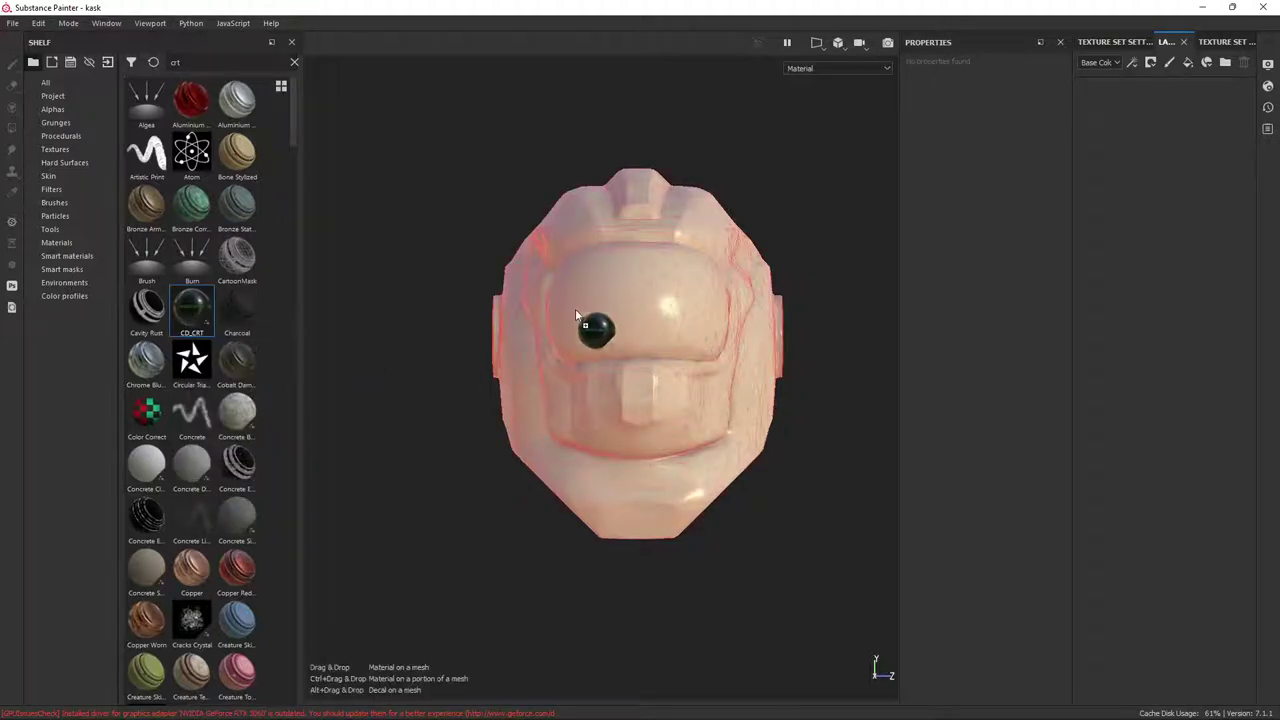
{"action": "left_click_drag", "start_coordinate": [185, 313], "coordinate": [580, 310]}
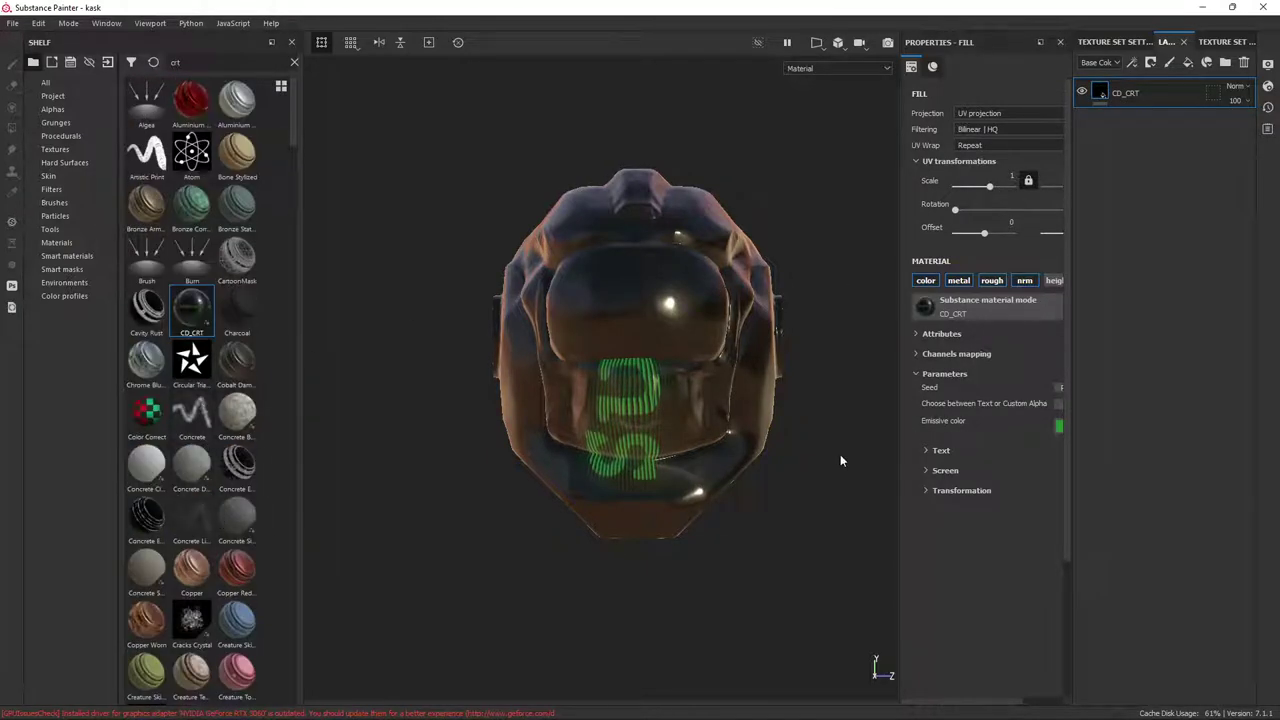
{"action": "key", "text": "alt+Tab"}
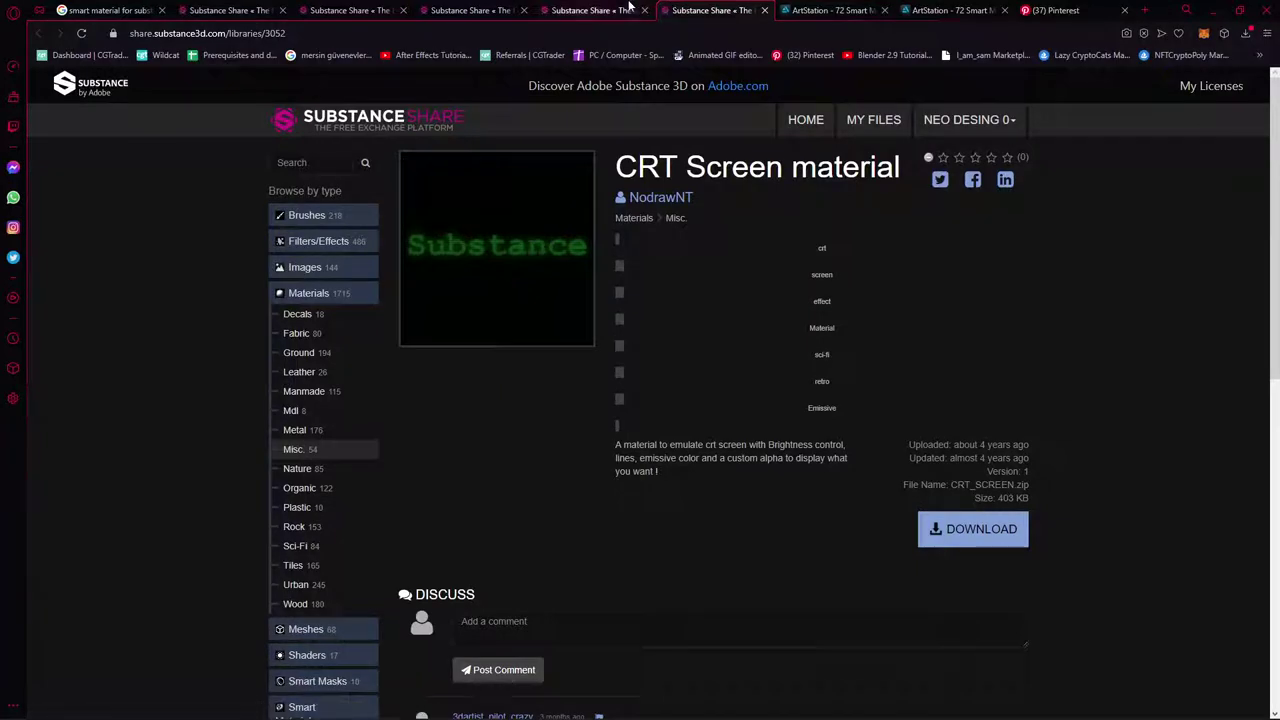
Download the CRT Monitor material from its Substance Share page
{"action": "key", "text": "ctrl+Tab"}
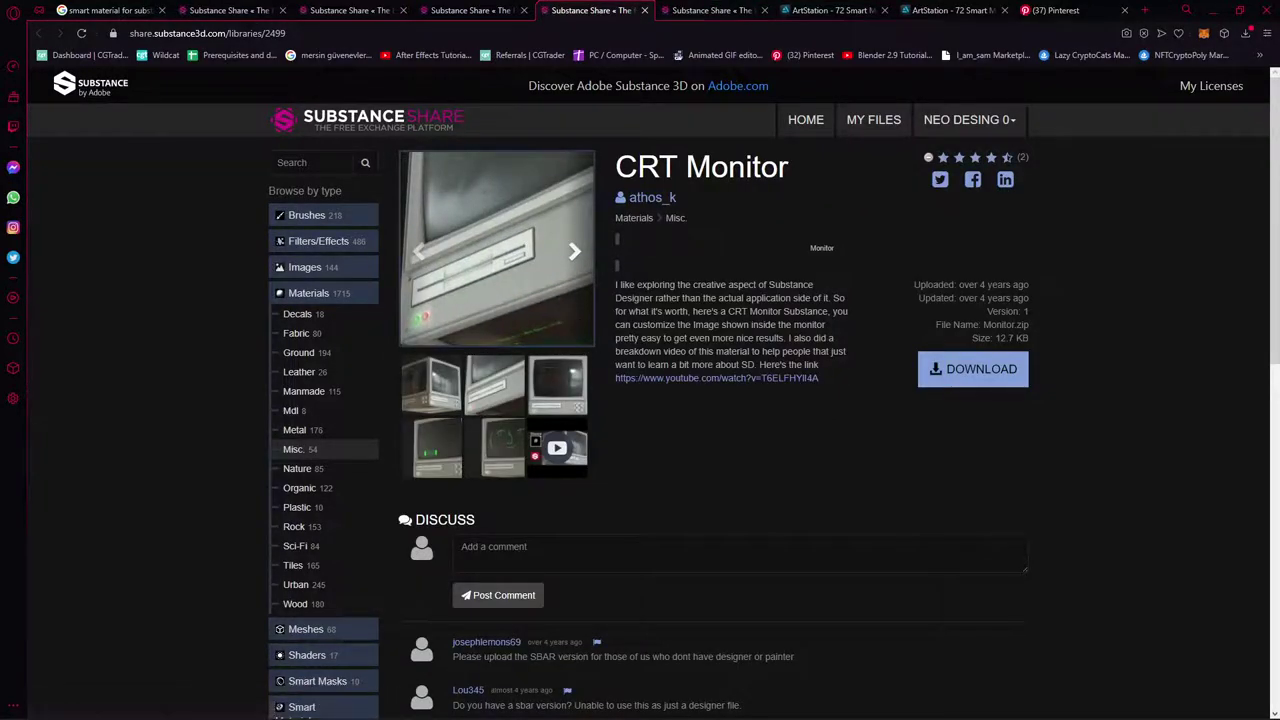
{"action": "left_click", "coordinate": [1003, 372]}
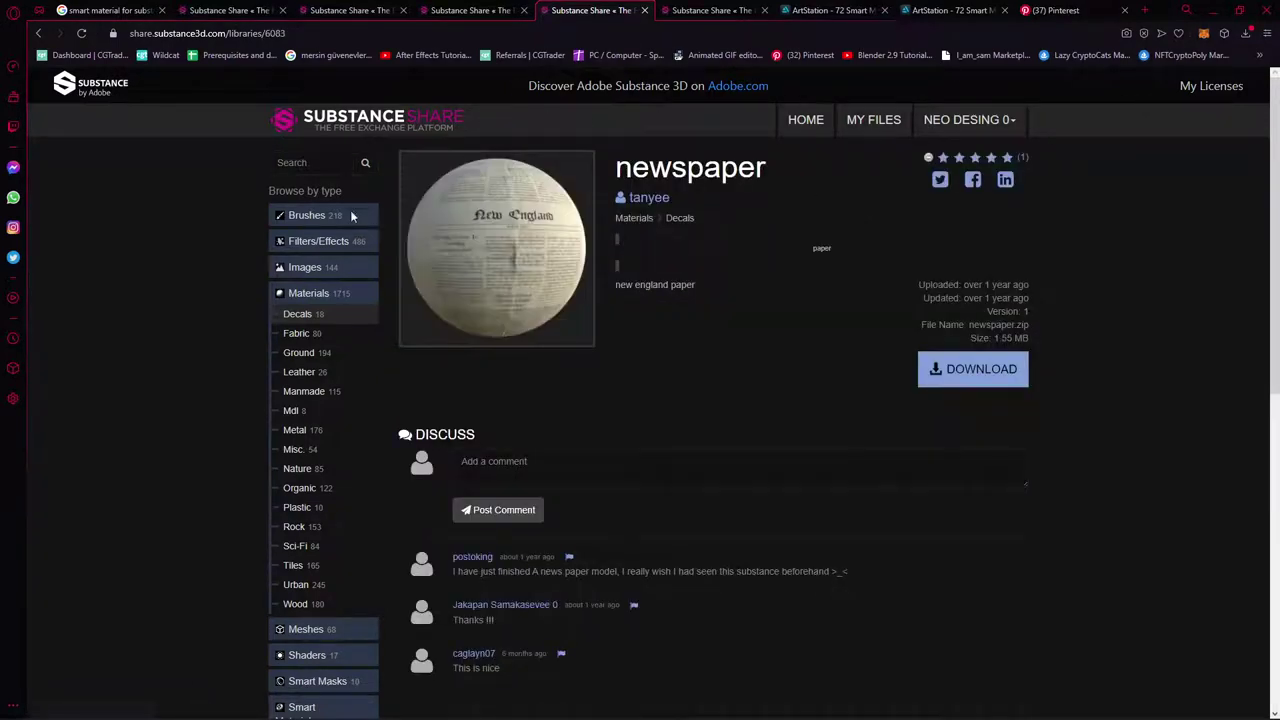
{"action": "left_click", "coordinate": [1008, 122]}
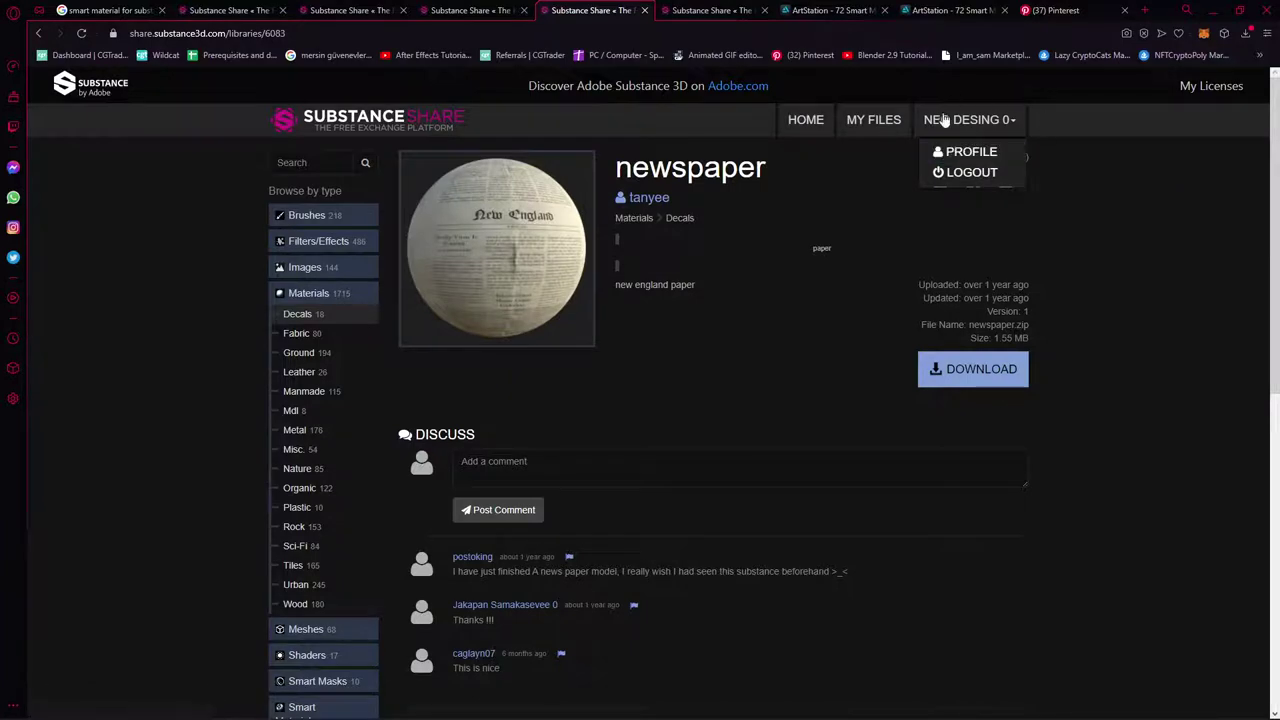
{"action": "left_click", "coordinate": [971, 138]}
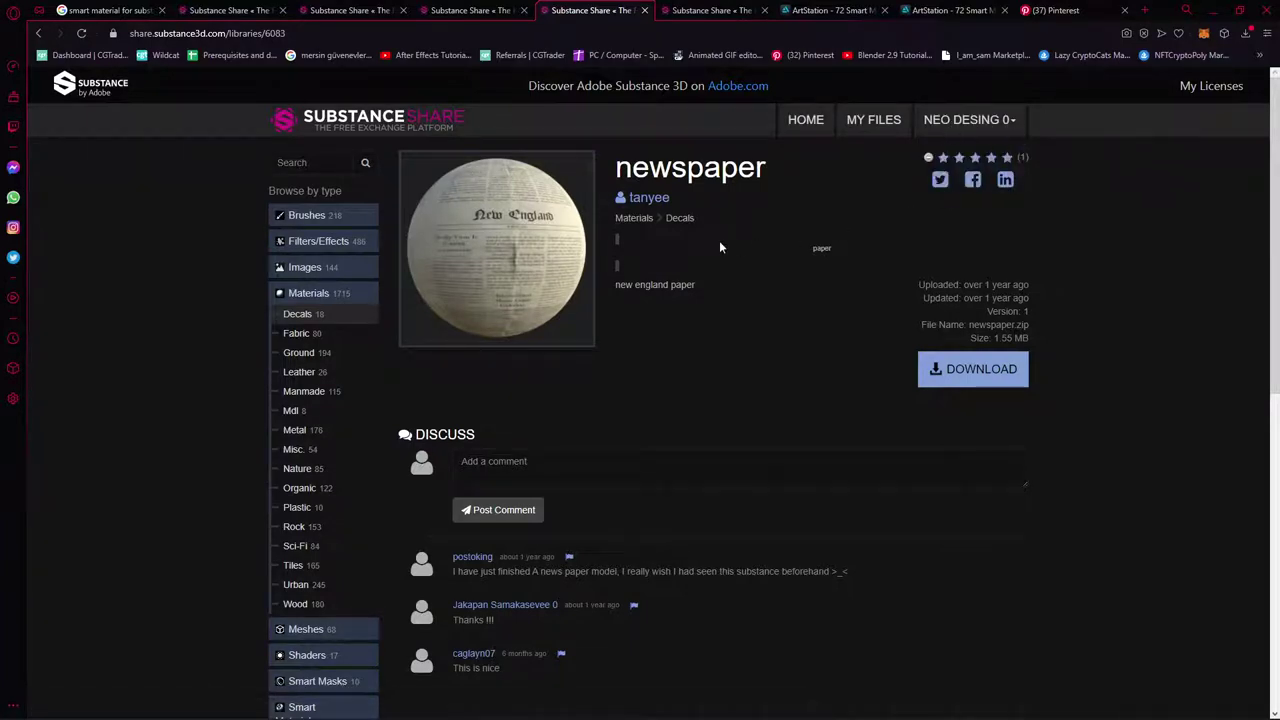
View the newspaper preview at full size, then close the CRT Screen material tab
{"action": "left_click", "coordinate": [569, 226]}
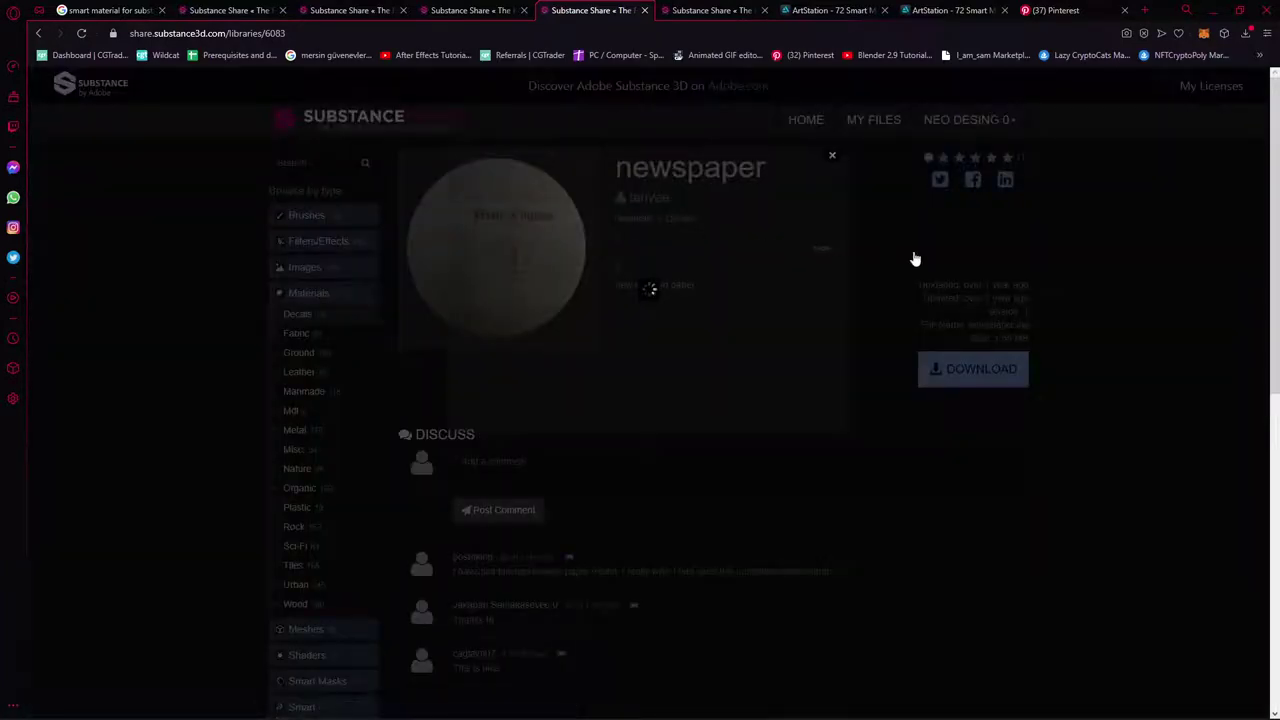
{"action": "scroll", "coordinate": [1164, 279], "scroll_direction": "down", "scroll_amount": 2}
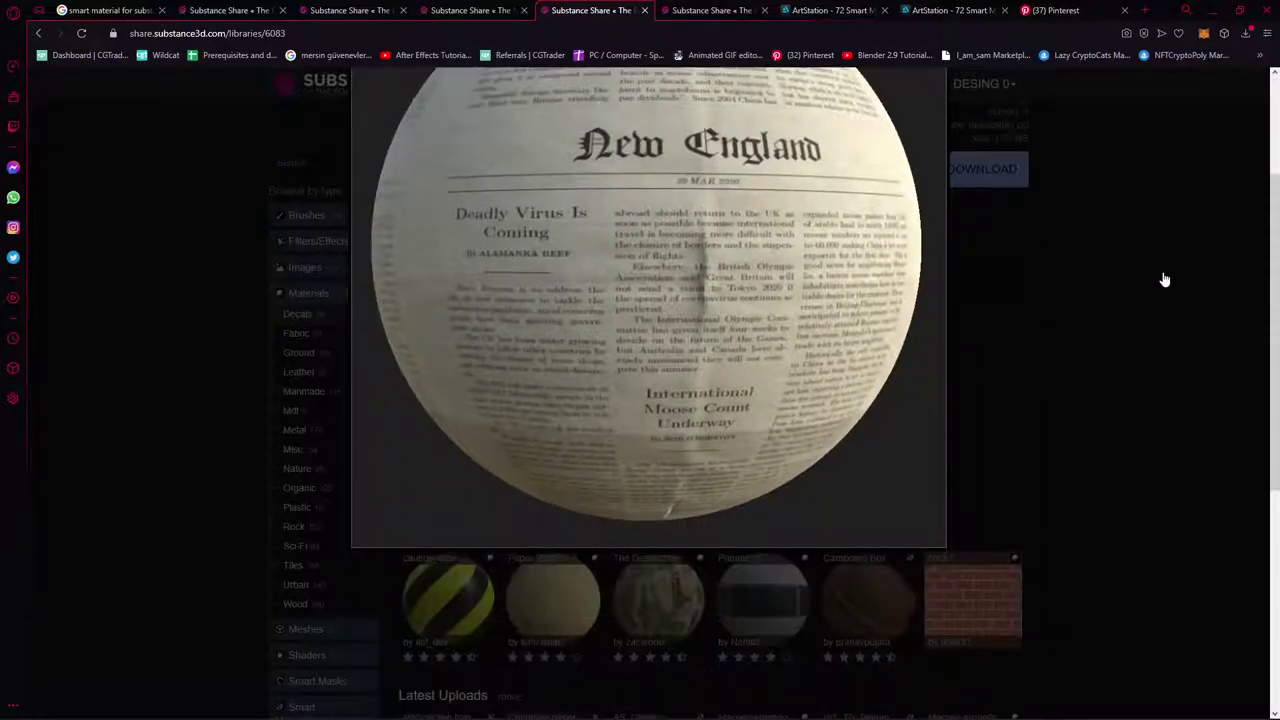
{"action": "left_click", "coordinate": [1164, 279]}
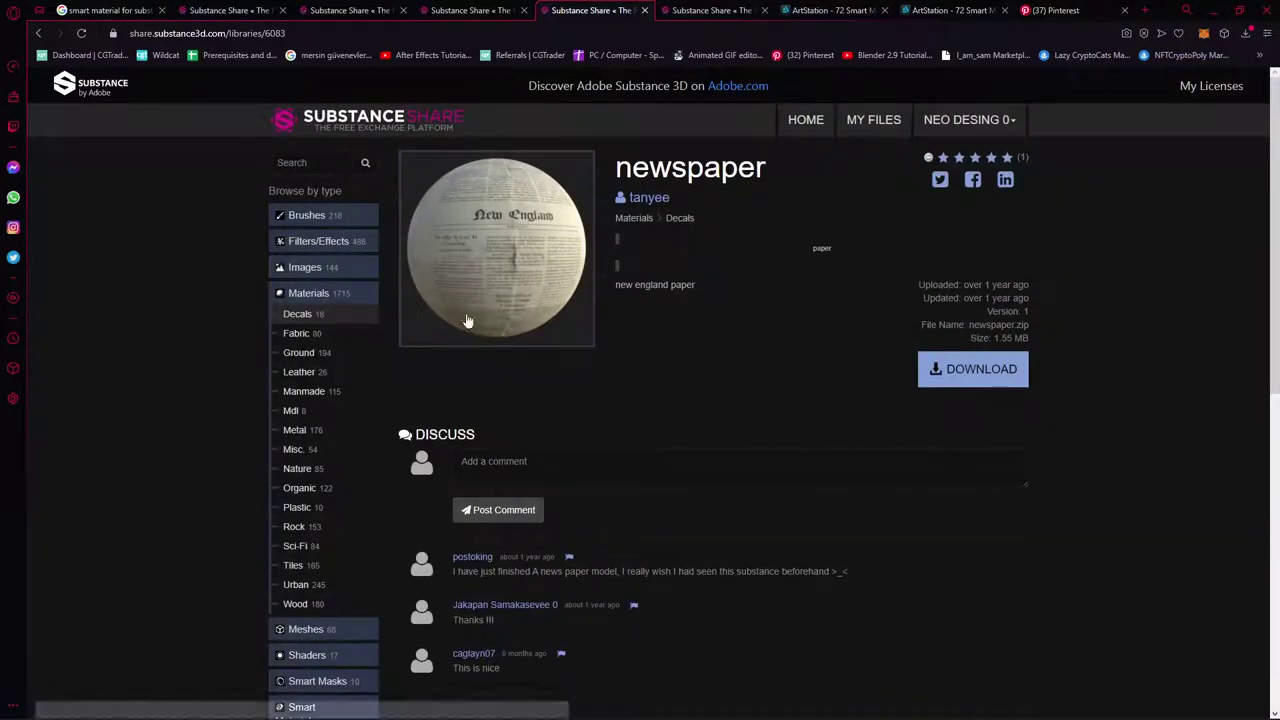
{"action": "scroll", "coordinate": [312, 478], "scroll_direction": "down", "scroll_amount": 1}
{"action": "scroll", "coordinate": [312, 478], "scroll_direction": "down", "scroll_amount": 1}
{"action": "left_click", "coordinate": [705, 14]}
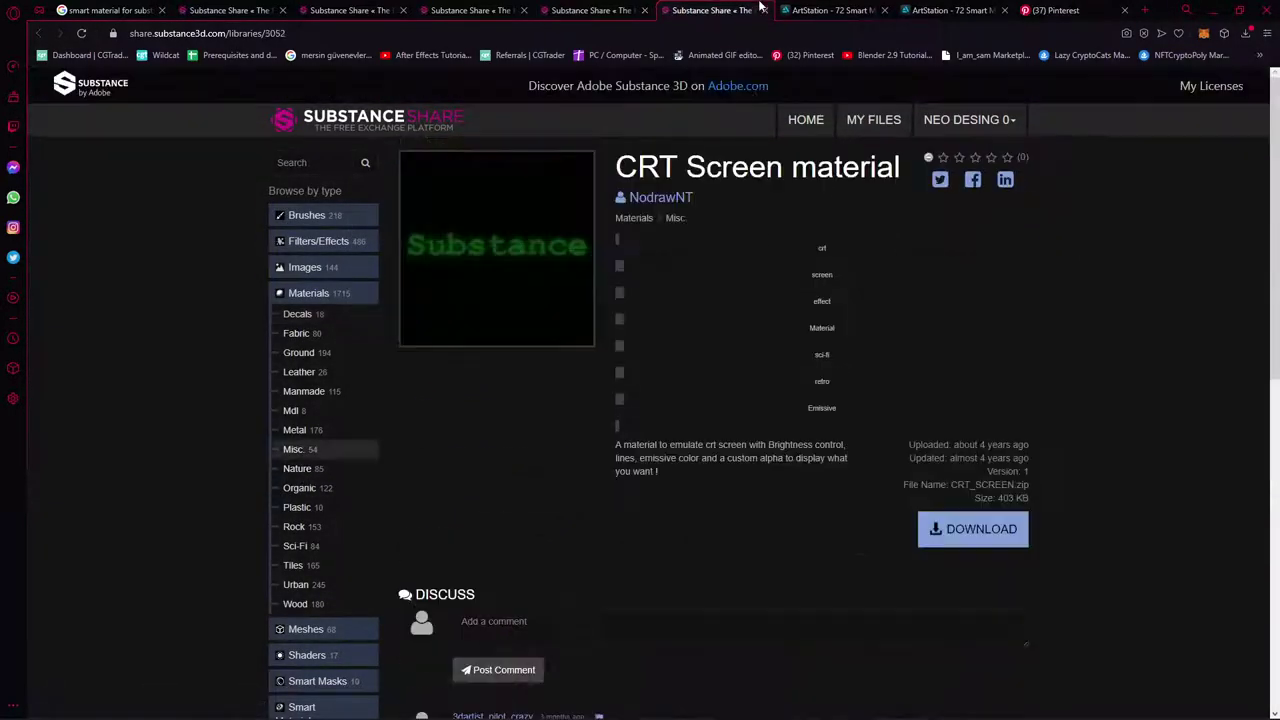
{"action": "left_click", "coordinate": [764, 10]}
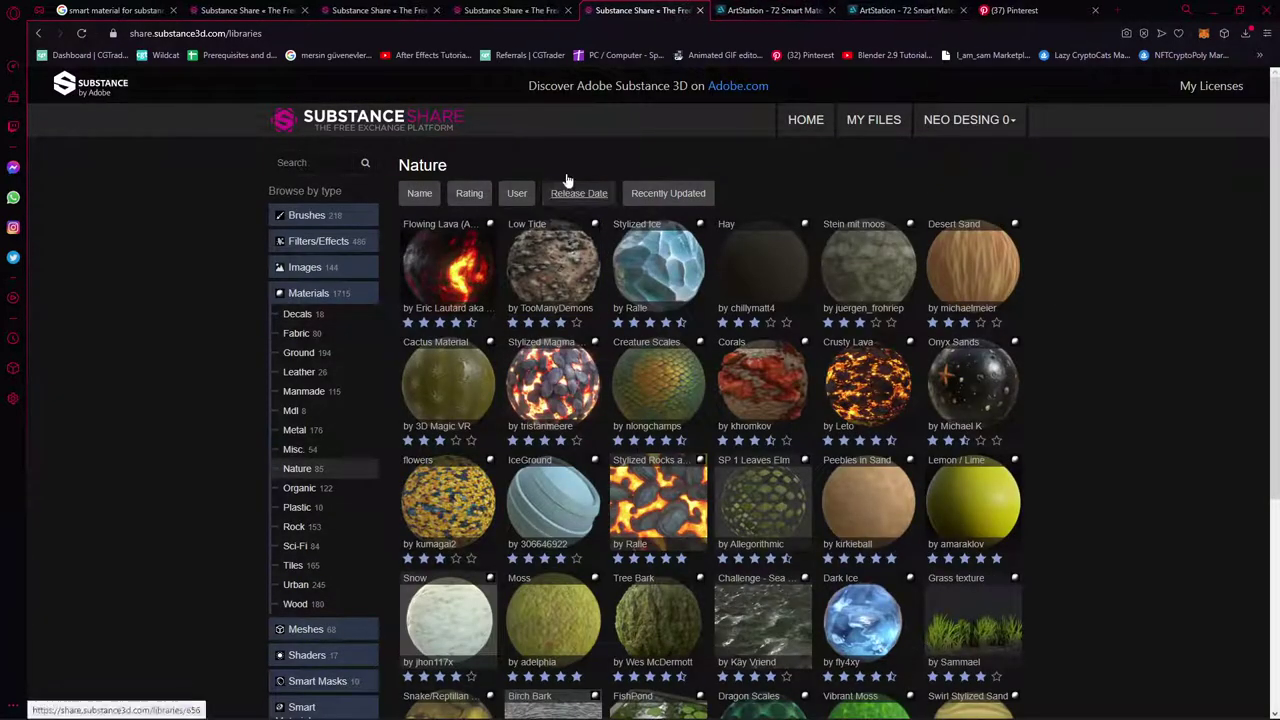
Browse the Smart Materials category and open its Leather subcategory
{"action": "scroll", "coordinate": [800, 393], "scroll_direction": "down", "scroll_amount": 2}
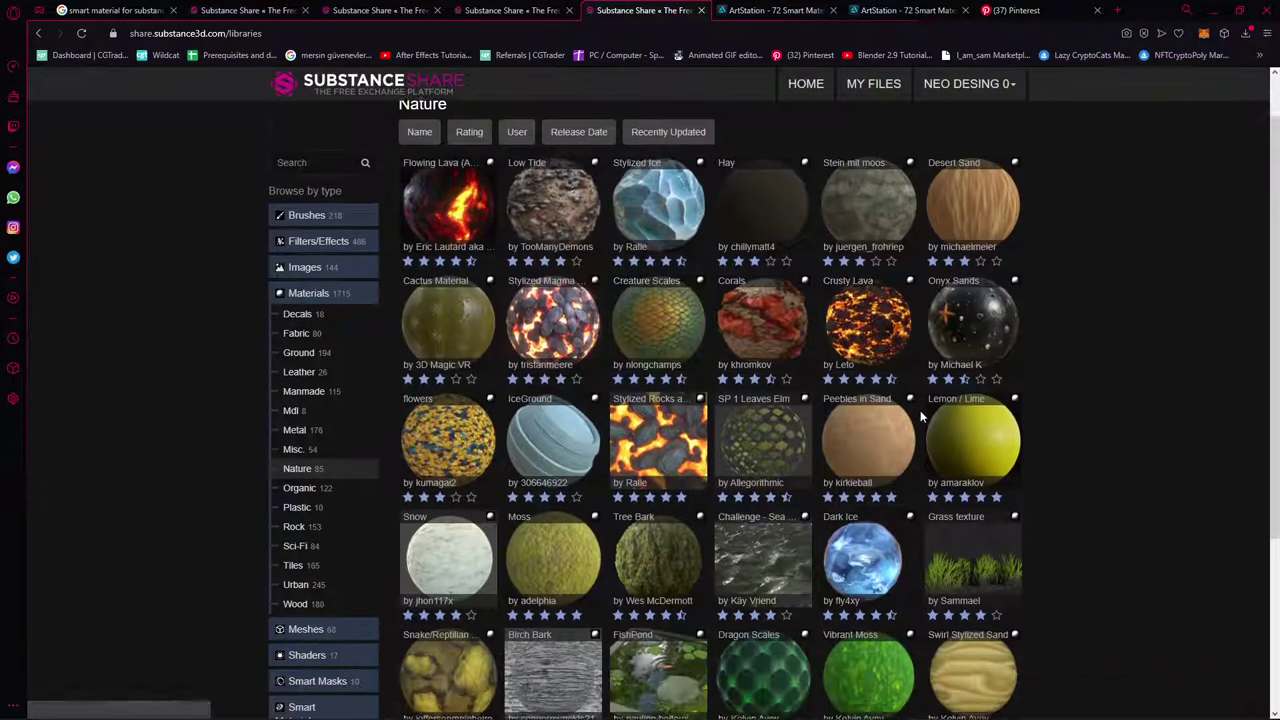
{"action": "scroll", "coordinate": [817, 515], "scroll_direction": "down", "scroll_amount": 2}
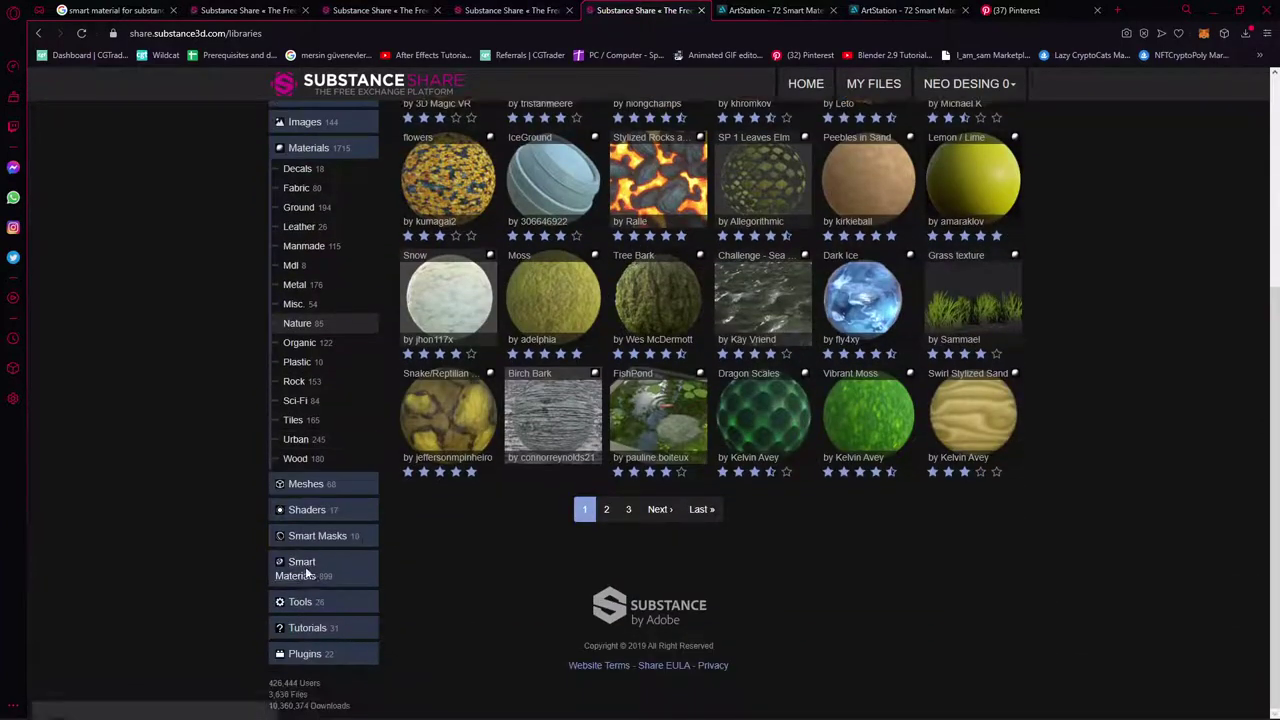
{"action": "left_click", "coordinate": [300, 568]}
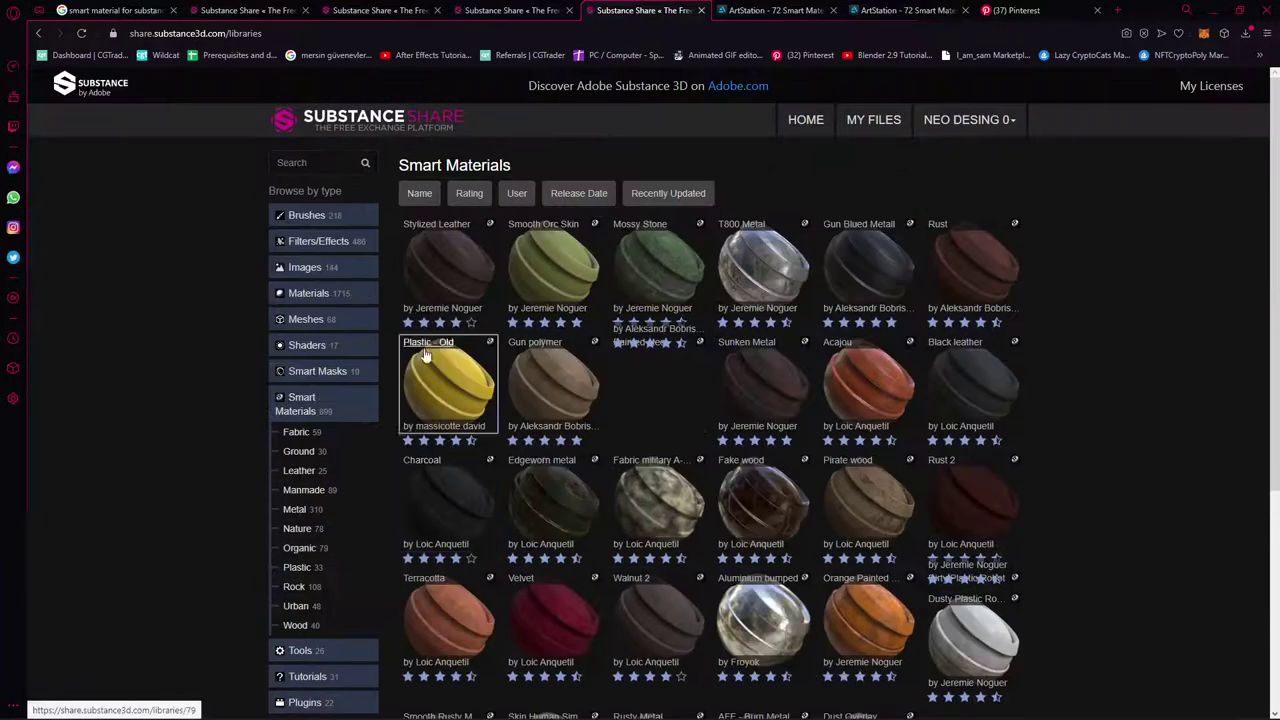
{"action": "scroll", "coordinate": [548, 200], "scroll_direction": "down", "scroll_amount": 5}
{"action": "scroll", "coordinate": [548, 200], "scroll_direction": "up", "scroll_amount": 4}
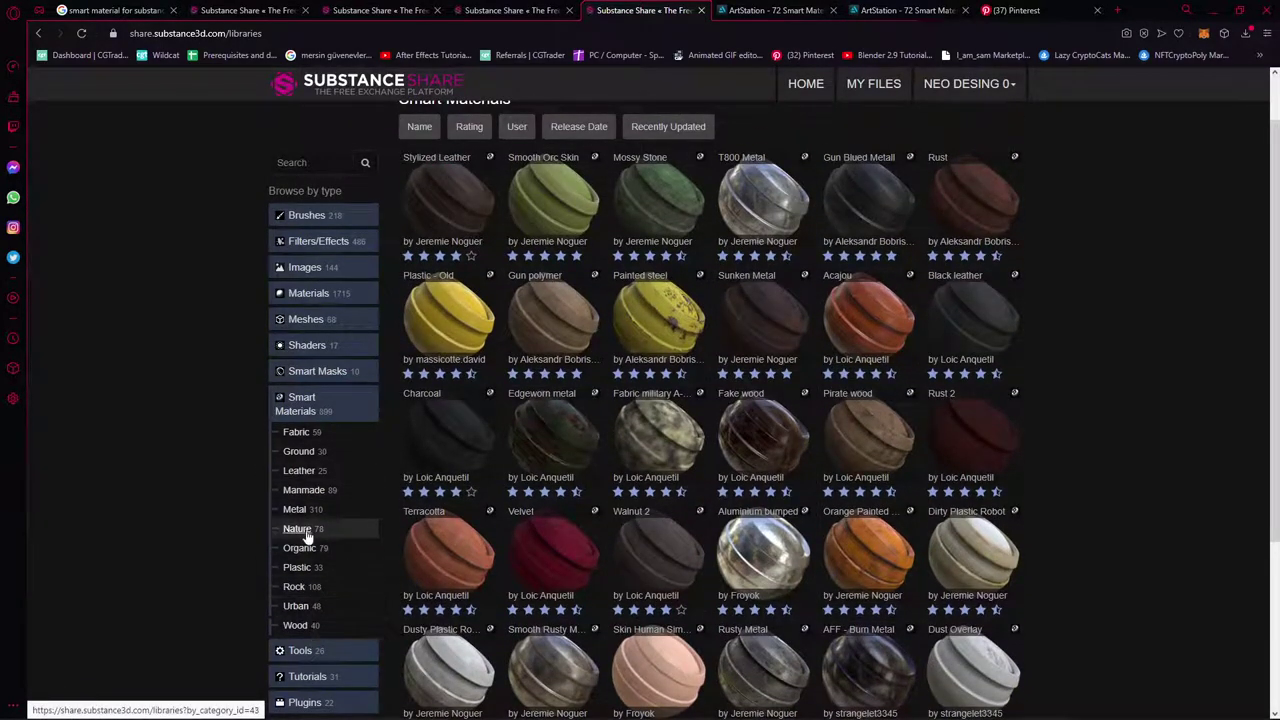
{"action": "scroll", "coordinate": [970, 435], "scroll_direction": "down", "scroll_amount": 3}
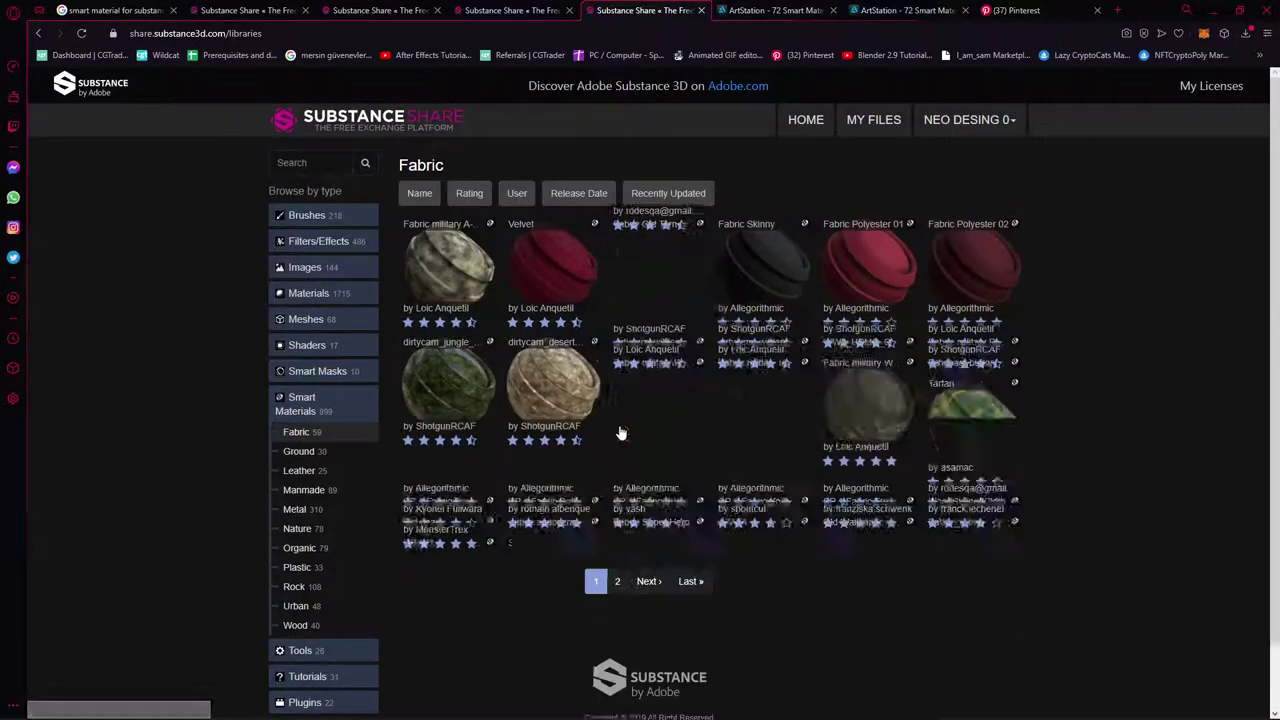
{"action": "scroll", "coordinate": [790, 484], "scroll_direction": "down", "scroll_amount": 5}
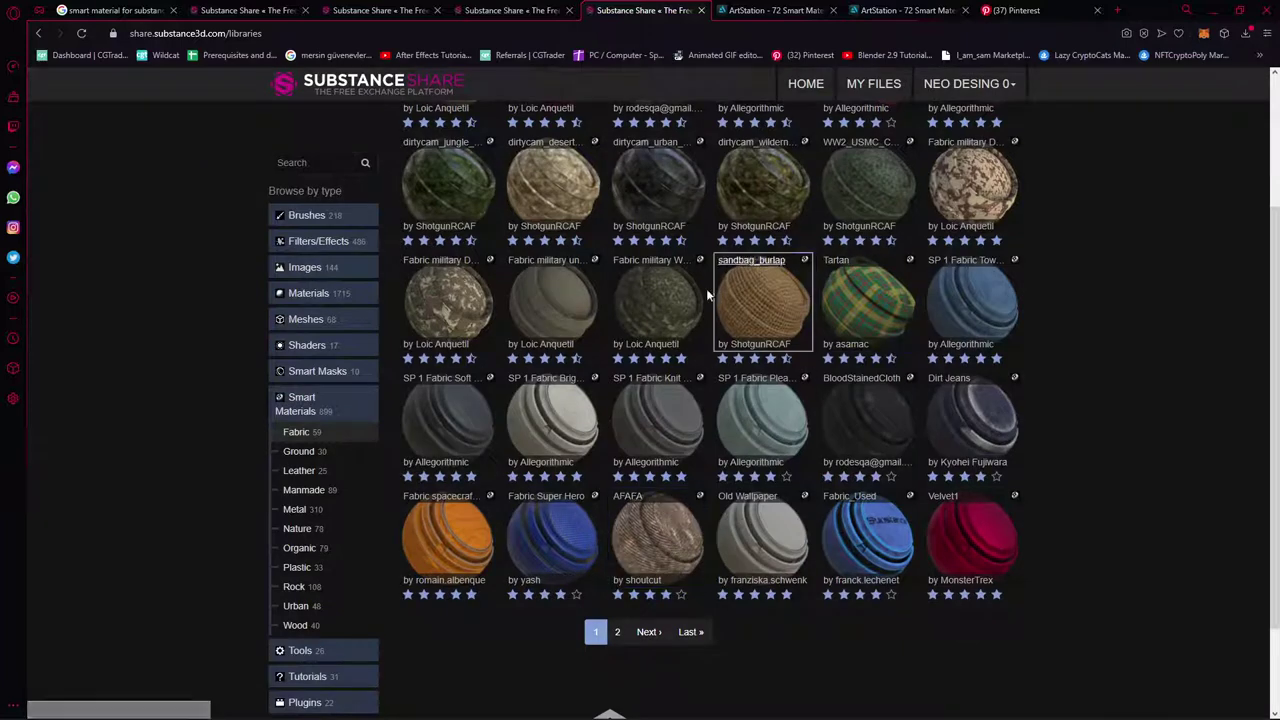
{"action": "scroll", "coordinate": [707, 295], "scroll_direction": "up", "scroll_amount": 3}
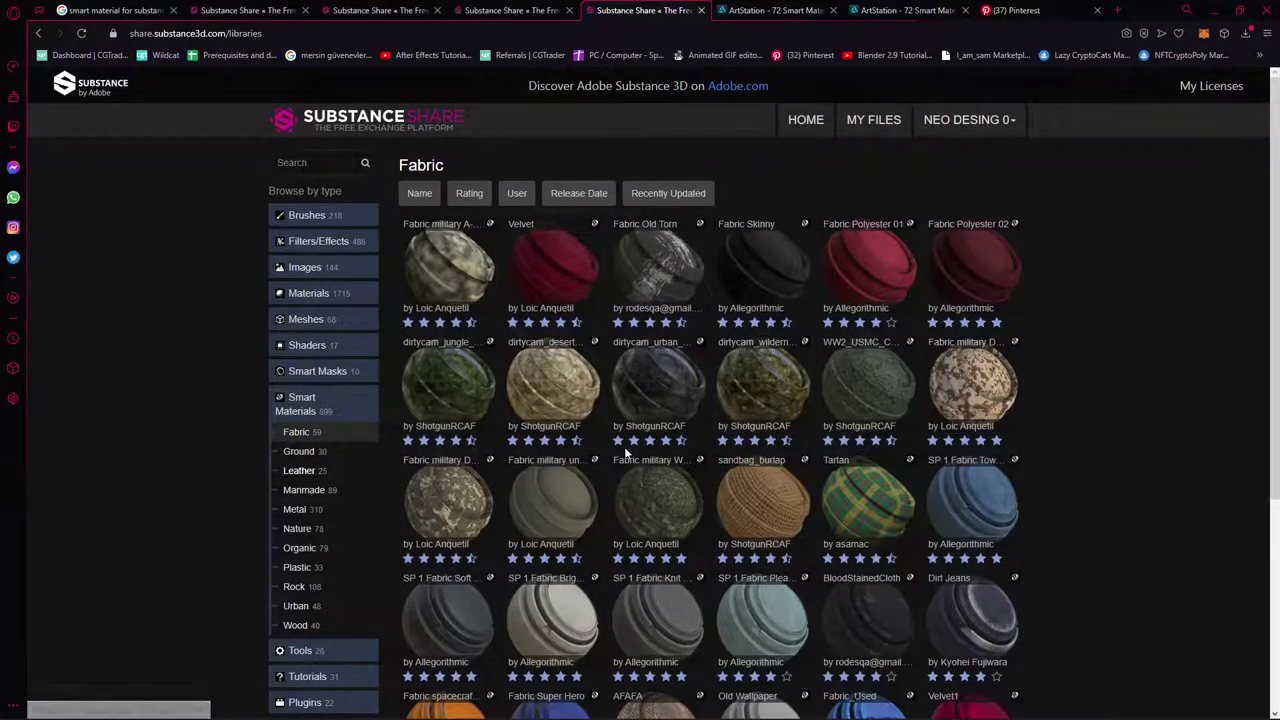
{"action": "scroll", "coordinate": [625, 453], "scroll_direction": "down", "scroll_amount": 3}
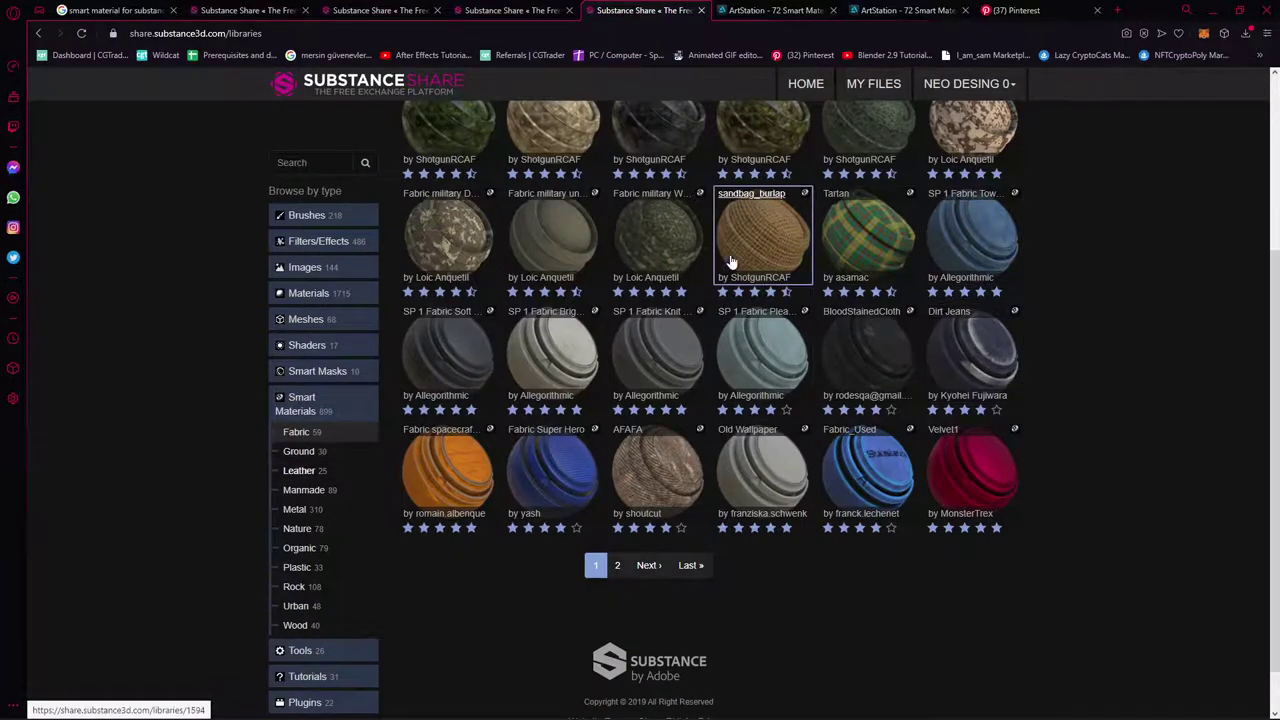
{"action": "left_click", "coordinate": [338, 471]}
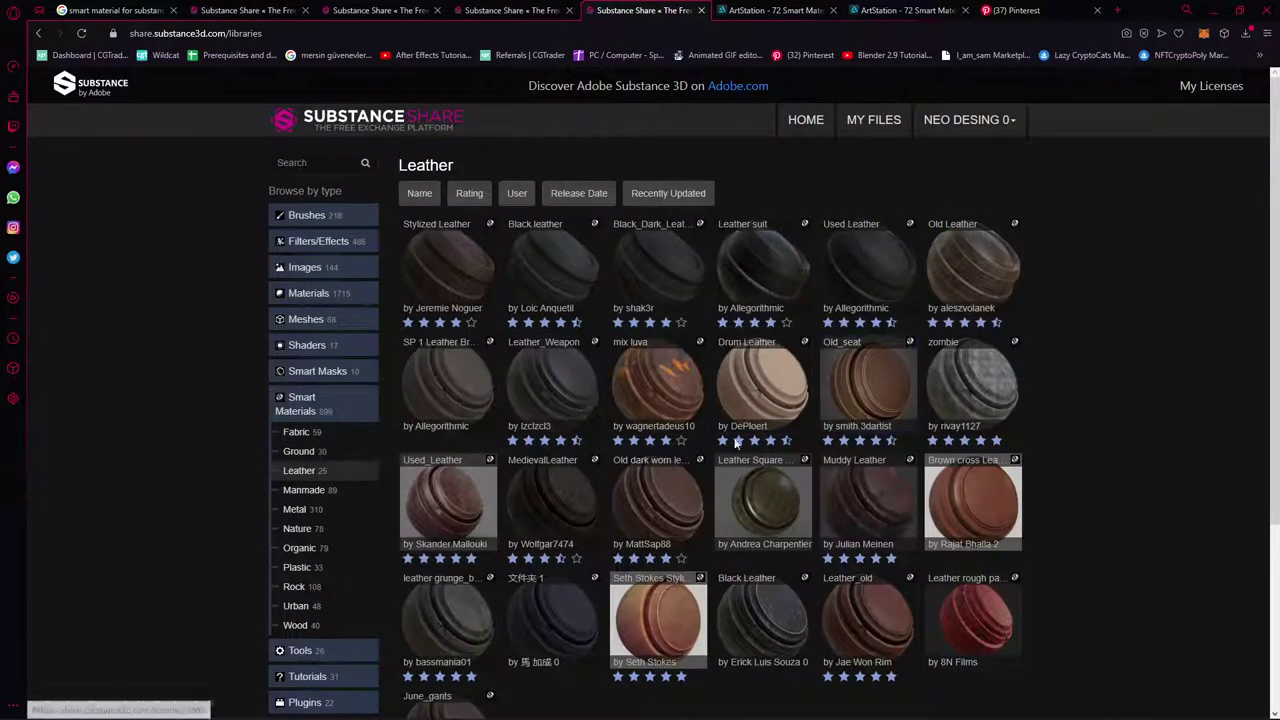
{"action": "scroll", "coordinate": [736, 442], "scroll_direction": "down", "scroll_amount": 3}
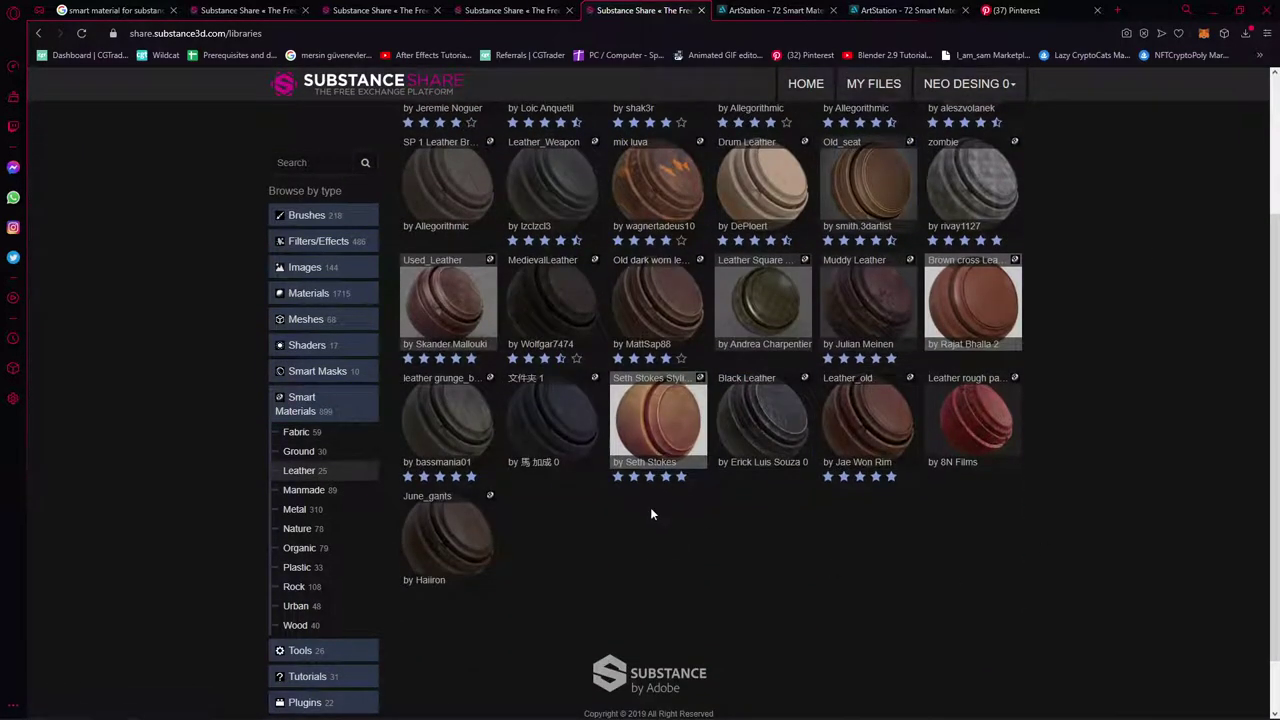
Open the Black Leather material page and inspect its enlarged preview
{"action": "left_click", "coordinate": [752, 420]}
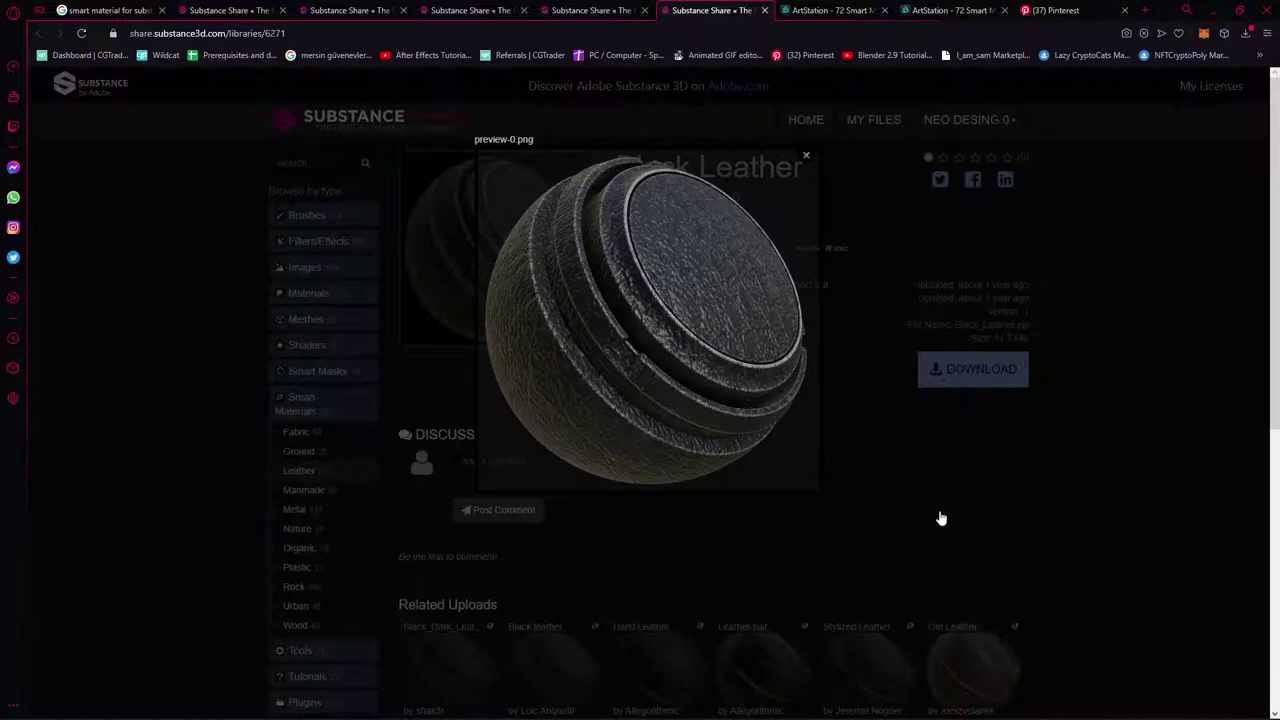
{"action": "left_click", "coordinate": [941, 518]}
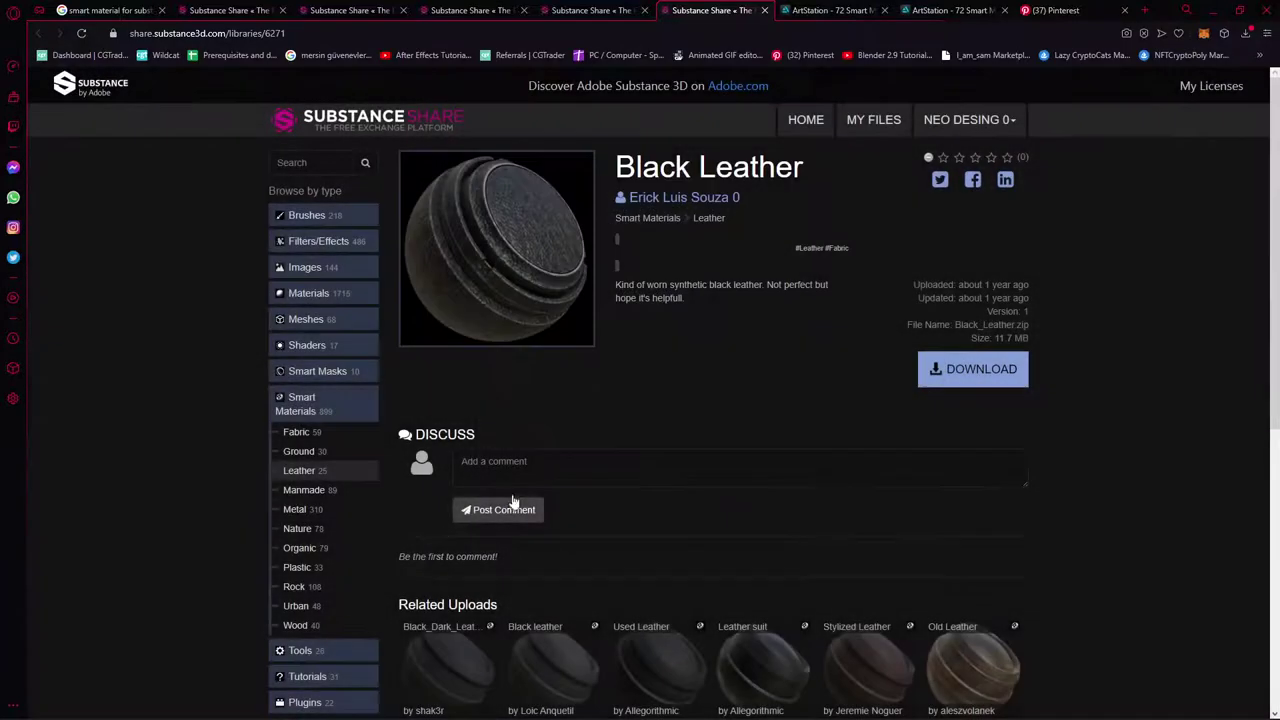
{"action": "scroll", "coordinate": [790, 605], "scroll_direction": "down", "scroll_amount": 3}
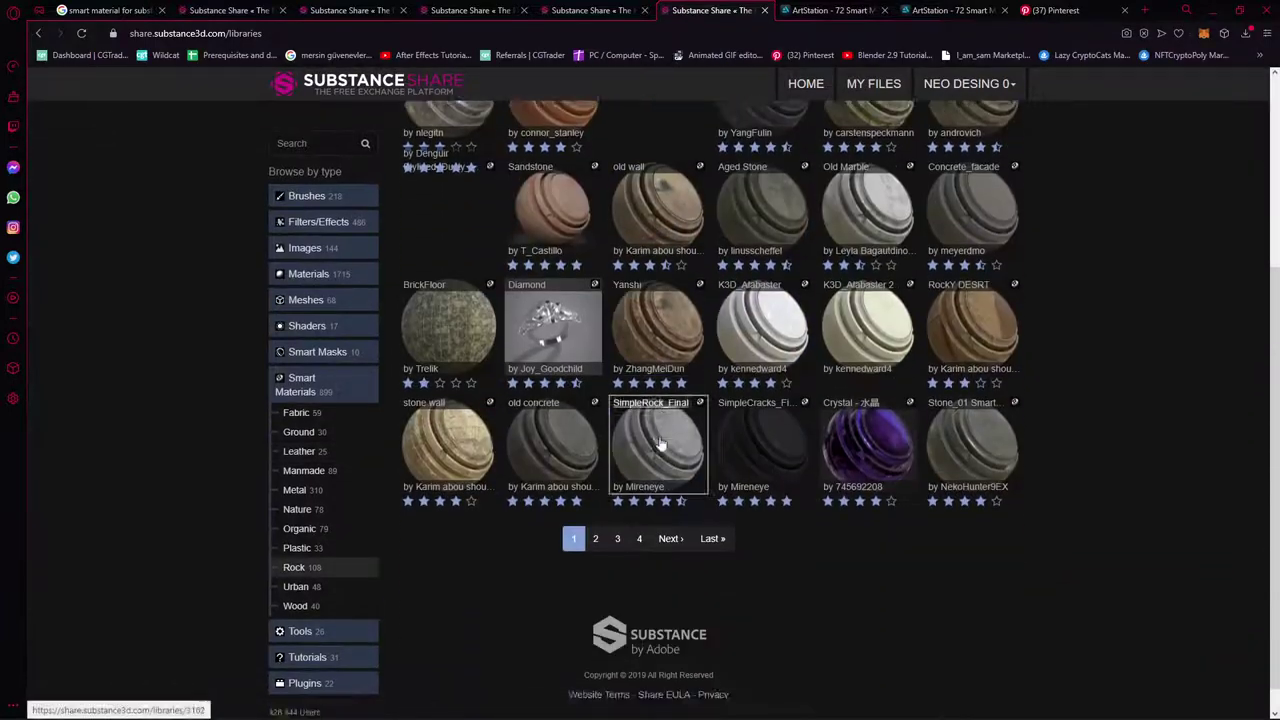
{"action": "scroll", "coordinate": [464, 516], "scroll_direction": "down", "scroll_amount": 3}
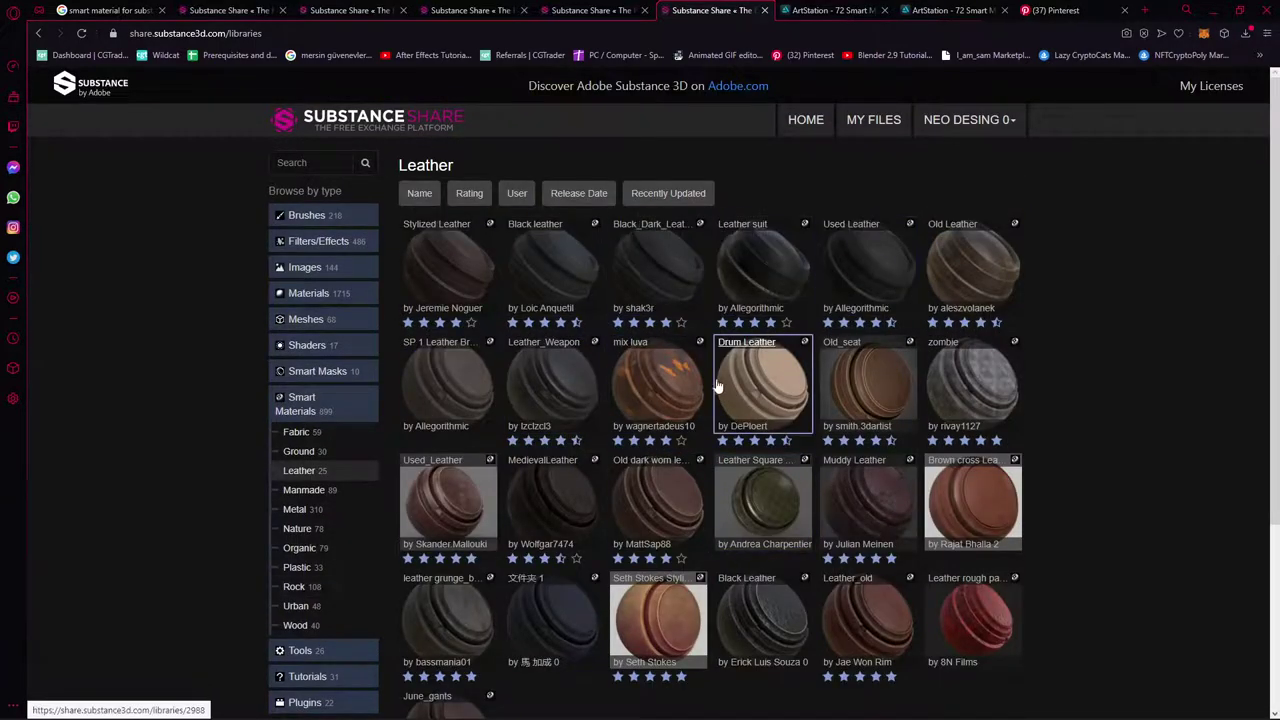
{"action": "scroll", "coordinate": [770, 390], "scroll_direction": "down", "scroll_amount": 1}
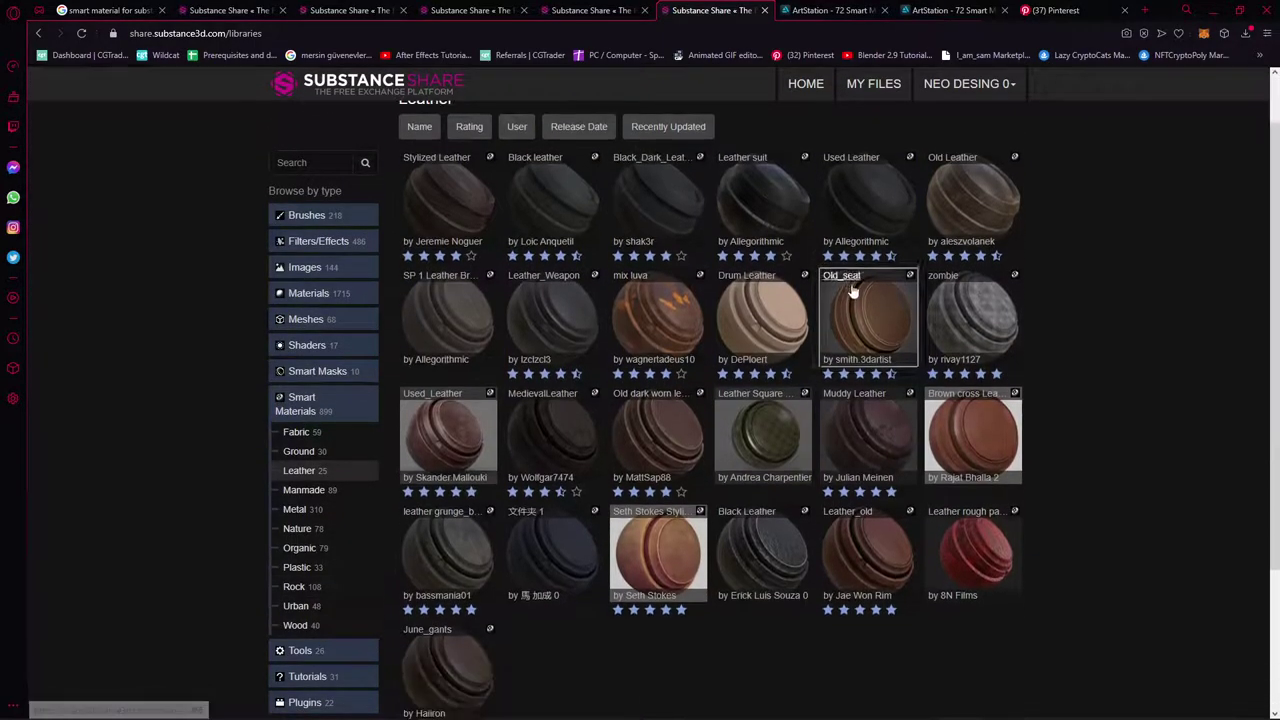
Inspect the Used Leather preview enlarged, then move on to the Urban smart materials category
{"action": "left_click", "coordinate": [884, 570]}
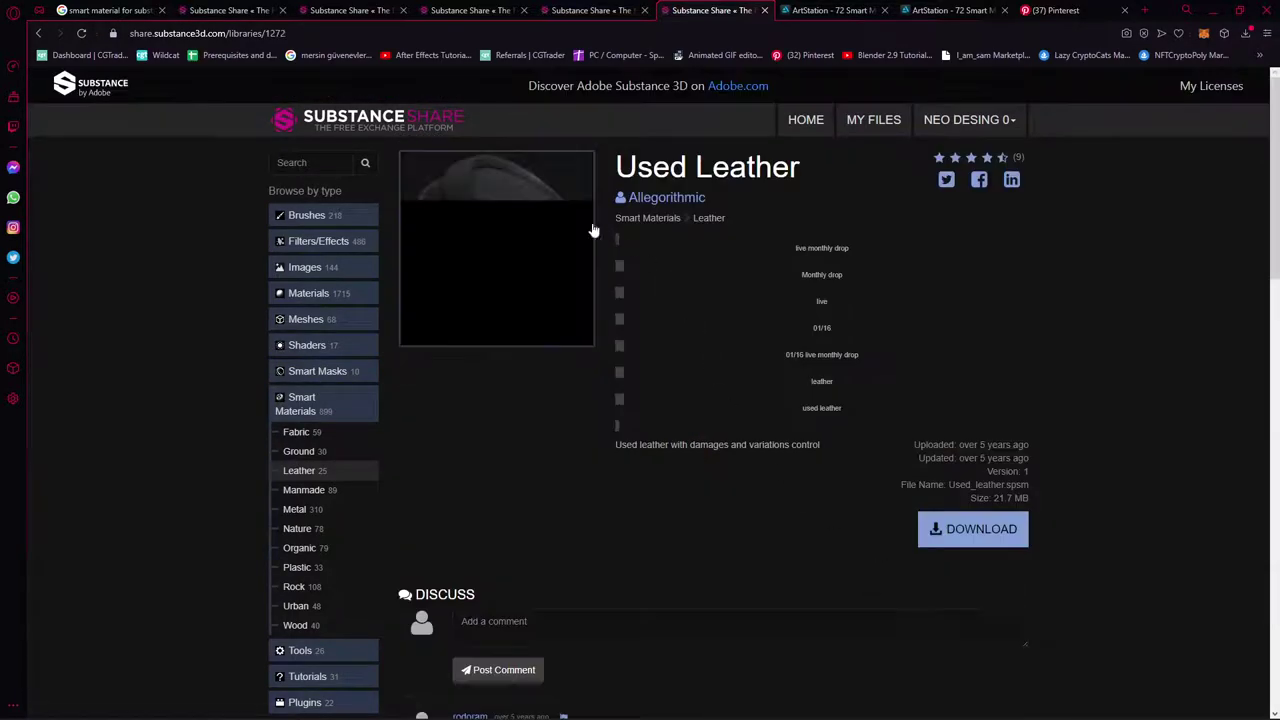
{"action": "left_click", "coordinate": [543, 238]}
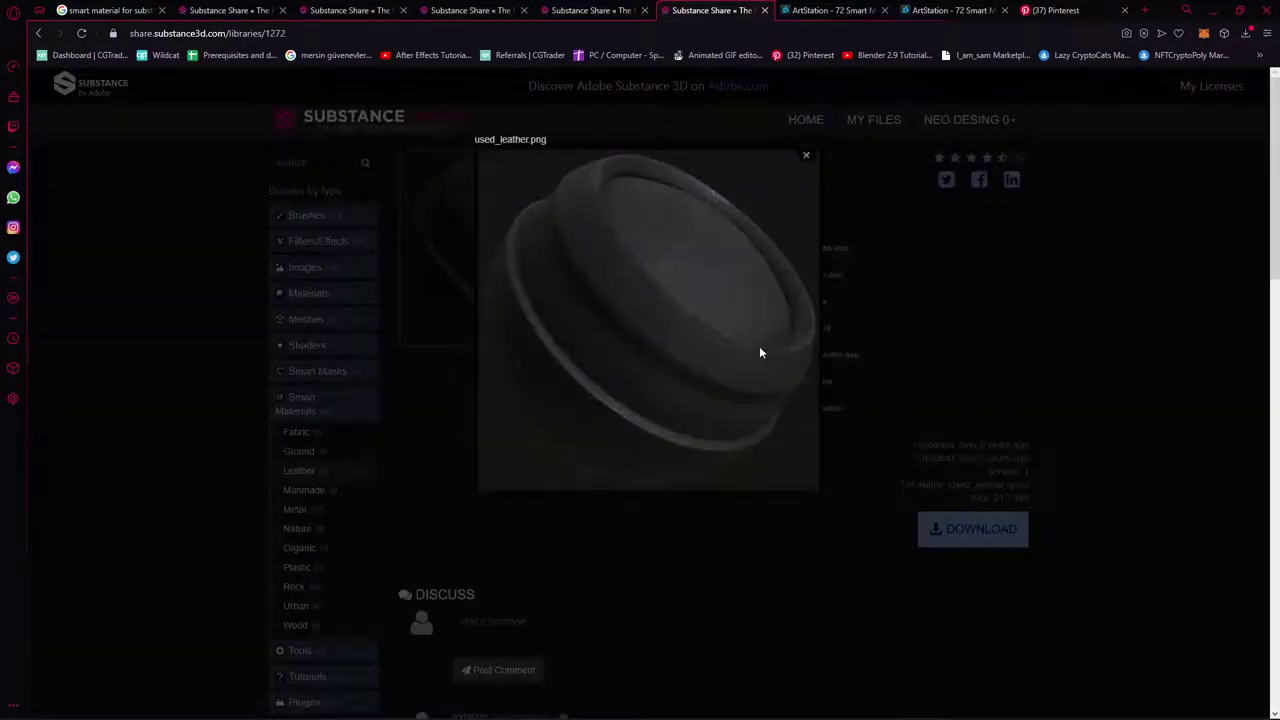
{"action": "left_click", "coordinate": [1146, 305]}
{"action": "scroll", "coordinate": [772, 428], "scroll_direction": "down", "scroll_amount": 5}
{"action": "scroll", "coordinate": [768, 433], "scroll_direction": "up", "scroll_amount": 2}
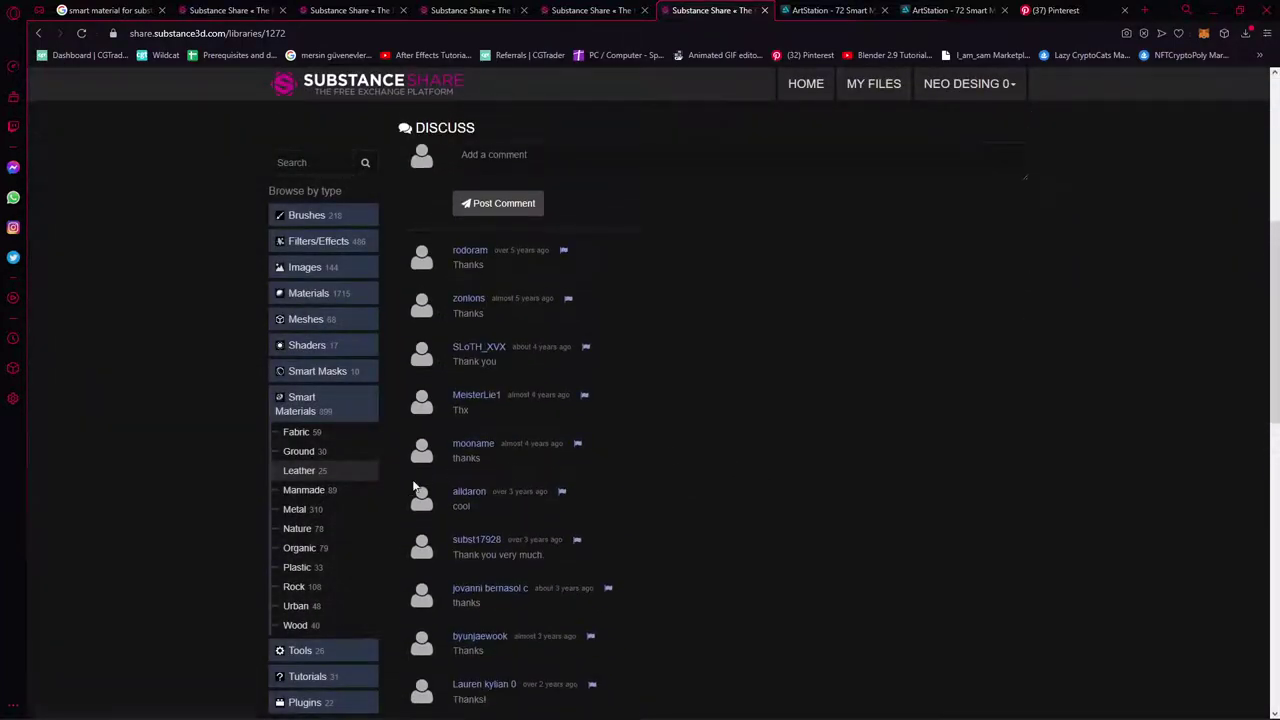
{"action": "scroll", "coordinate": [414, 486], "scroll_direction": "down", "scroll_amount": 2}
{"action": "left_click", "coordinate": [296, 607]}
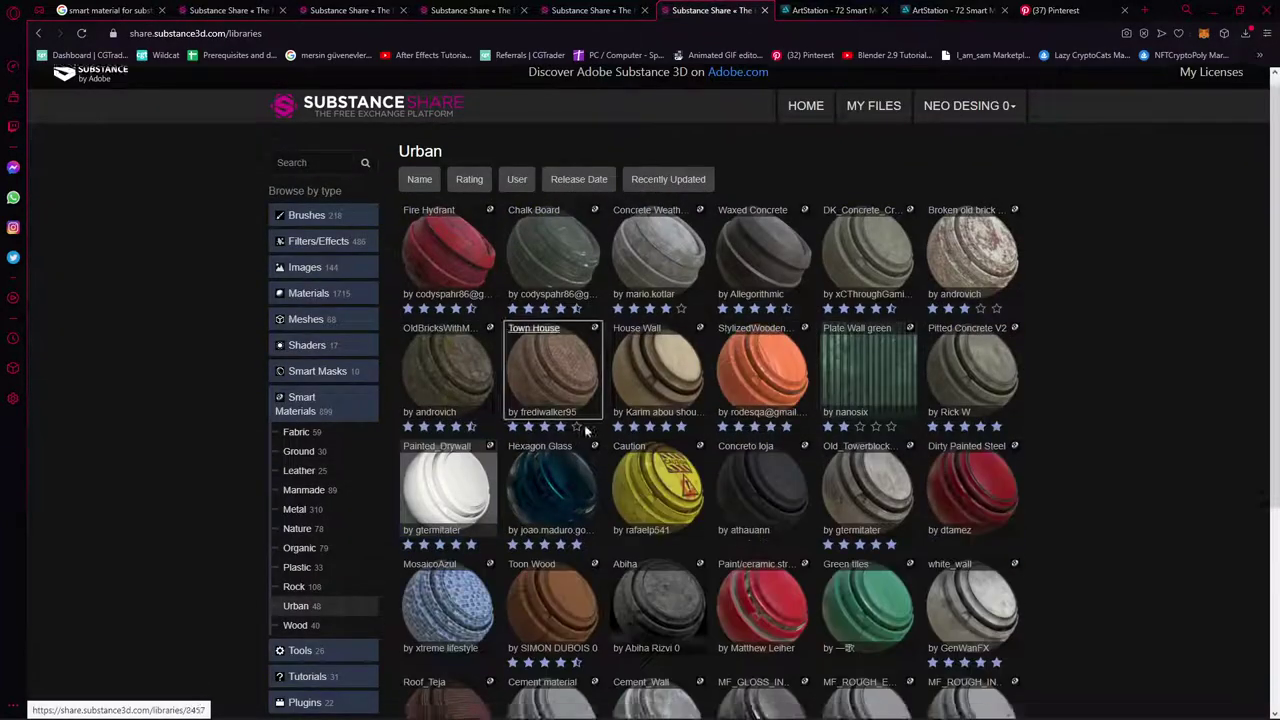
Enlarge the Fire Hydrant material's preview image, then close the lightbox
{"action": "scroll", "coordinate": [600, 470], "scroll_direction": "down", "scroll_amount": 3}
{"action": "scroll", "coordinate": [668, 480], "scroll_direction": "up", "scroll_amount": 3}
{"action": "scroll", "coordinate": [710, 497], "scroll_direction": "down", "scroll_amount": 3}
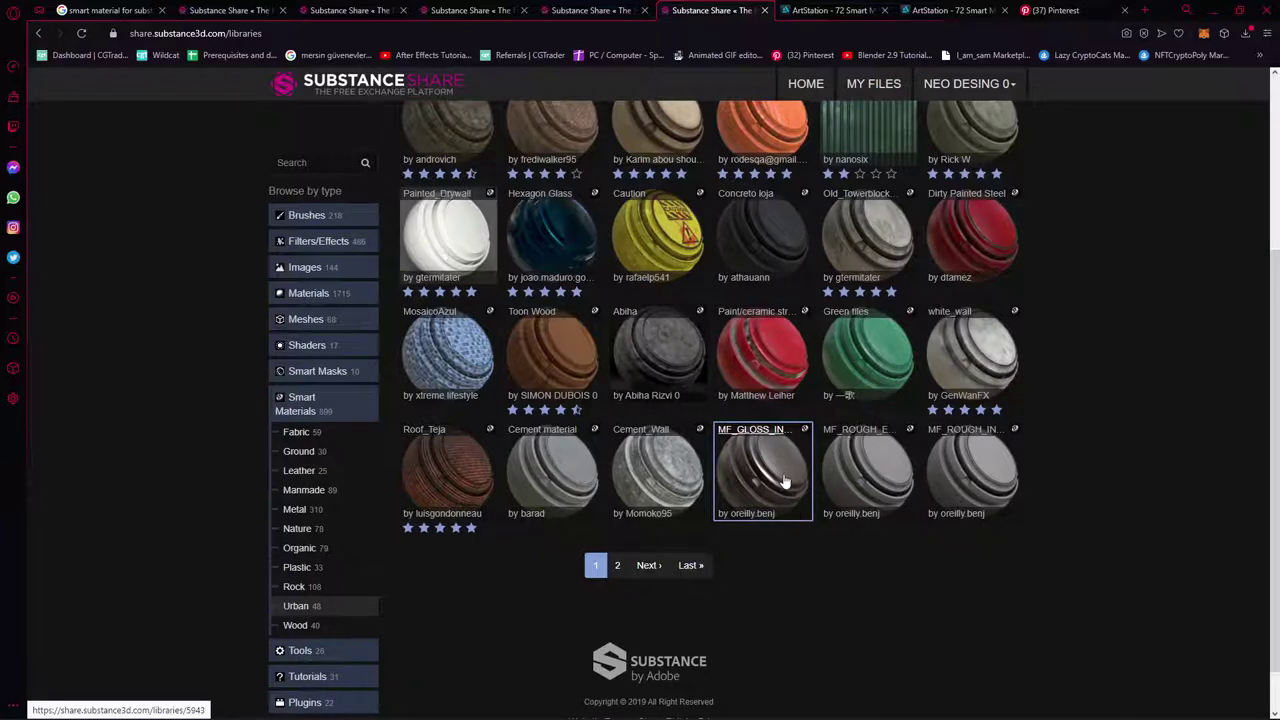
{"action": "scroll", "coordinate": [686, 423], "scroll_direction": "up", "scroll_amount": 2}
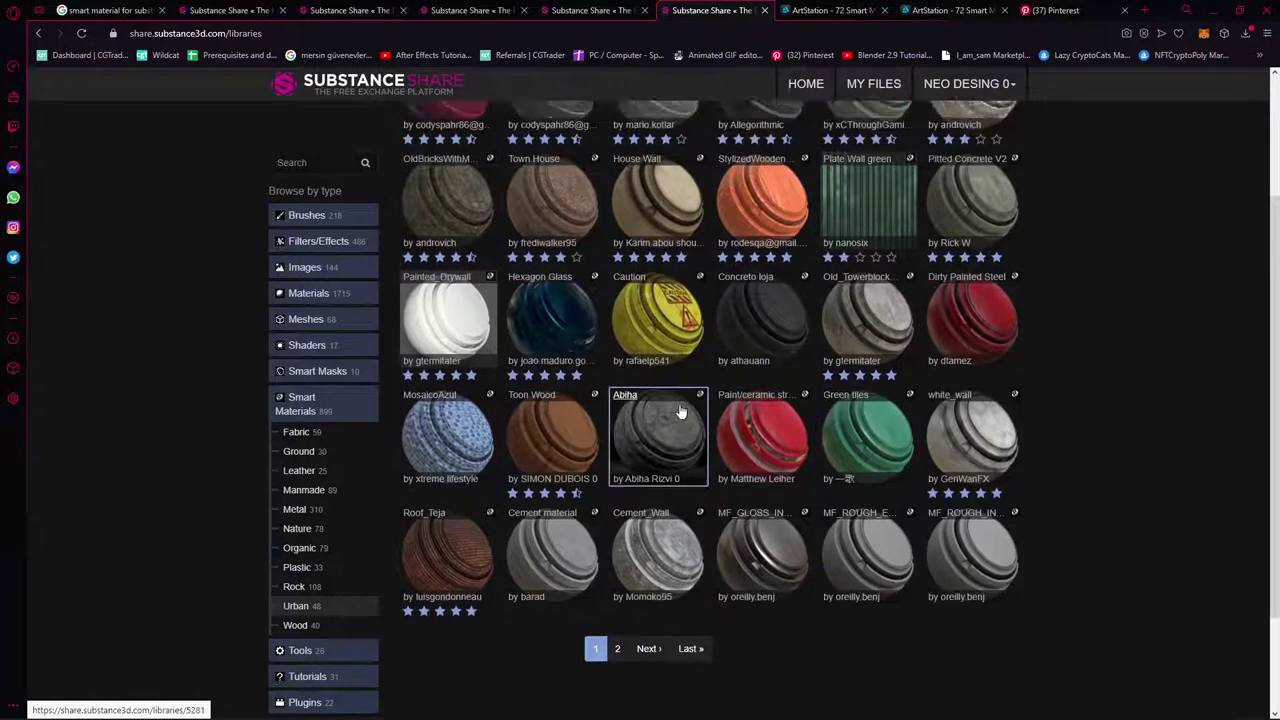
{"action": "scroll", "coordinate": [507, 483], "scroll_direction": "up", "scroll_amount": 2}
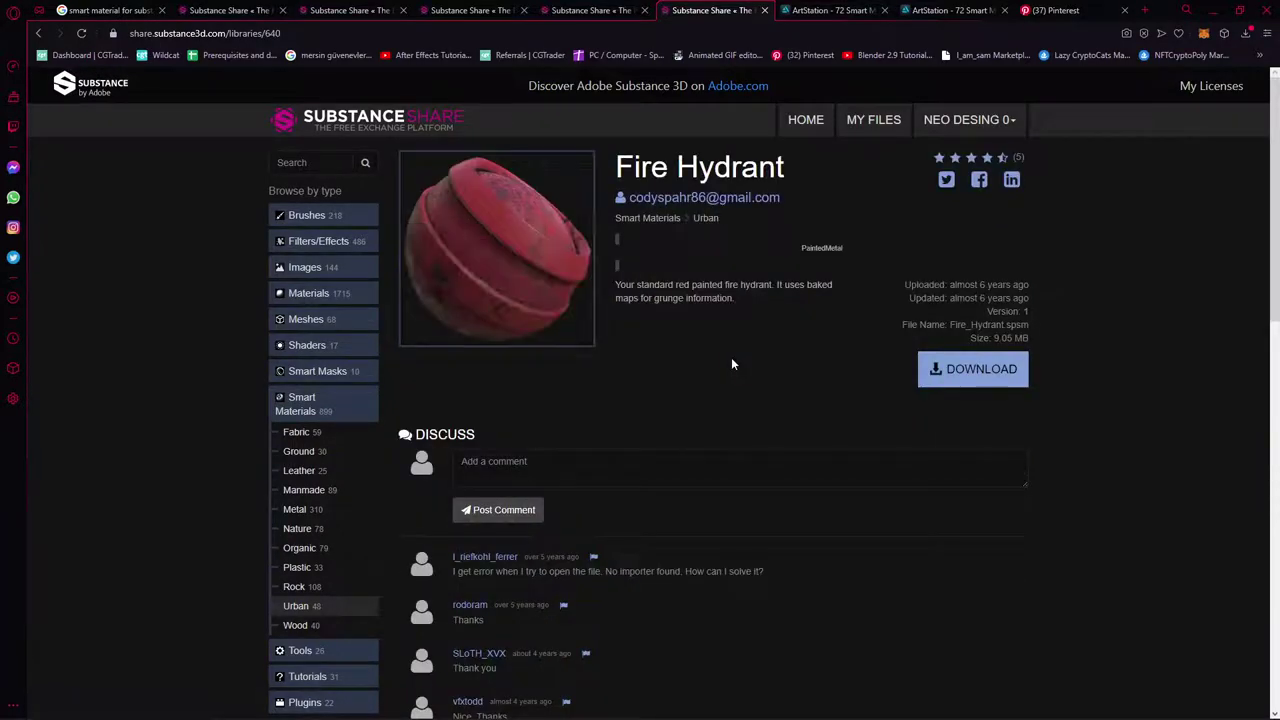
{"action": "left_click", "coordinate": [512, 222]}
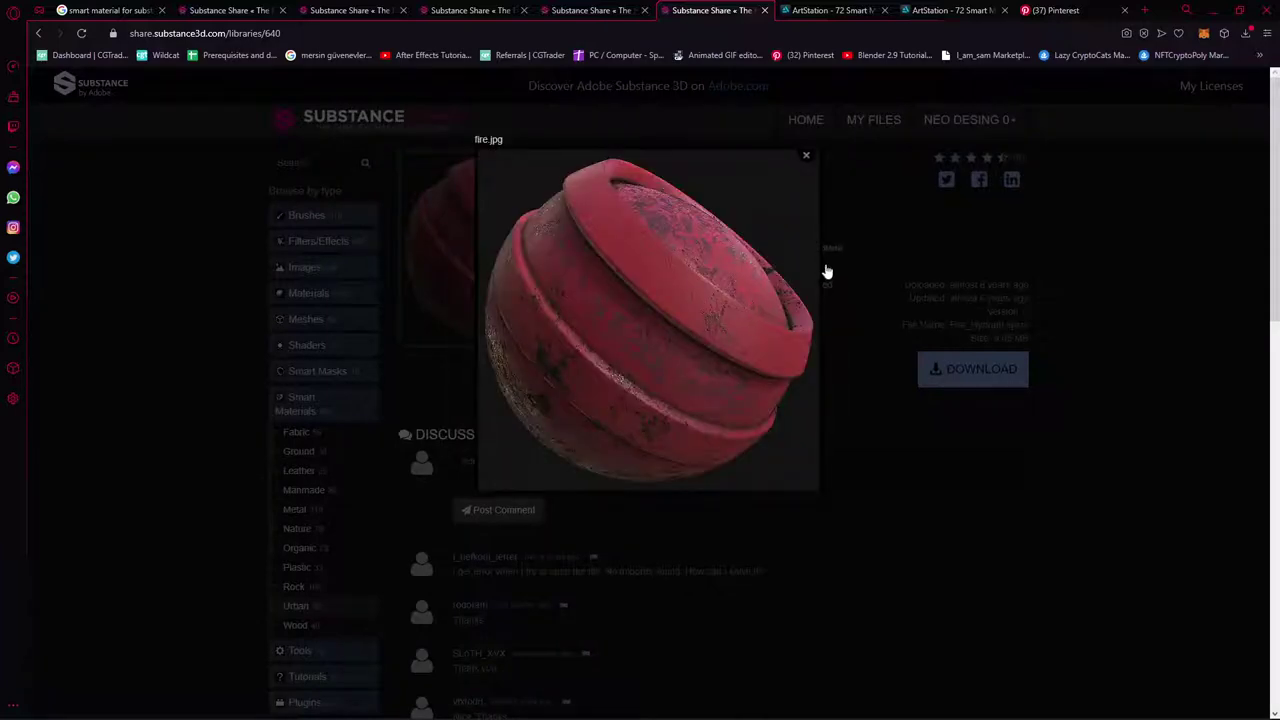
{"action": "left_click", "coordinate": [1130, 272]}
View the Fire Hydrant preview once more, then open the Manmade smart materials category
{"action": "left_click", "coordinate": [530, 275]}
{"action": "left_click", "coordinate": [791, 493]}
{"action": "scroll", "coordinate": [329, 520], "scroll_direction": "down", "scroll_amount": 2}
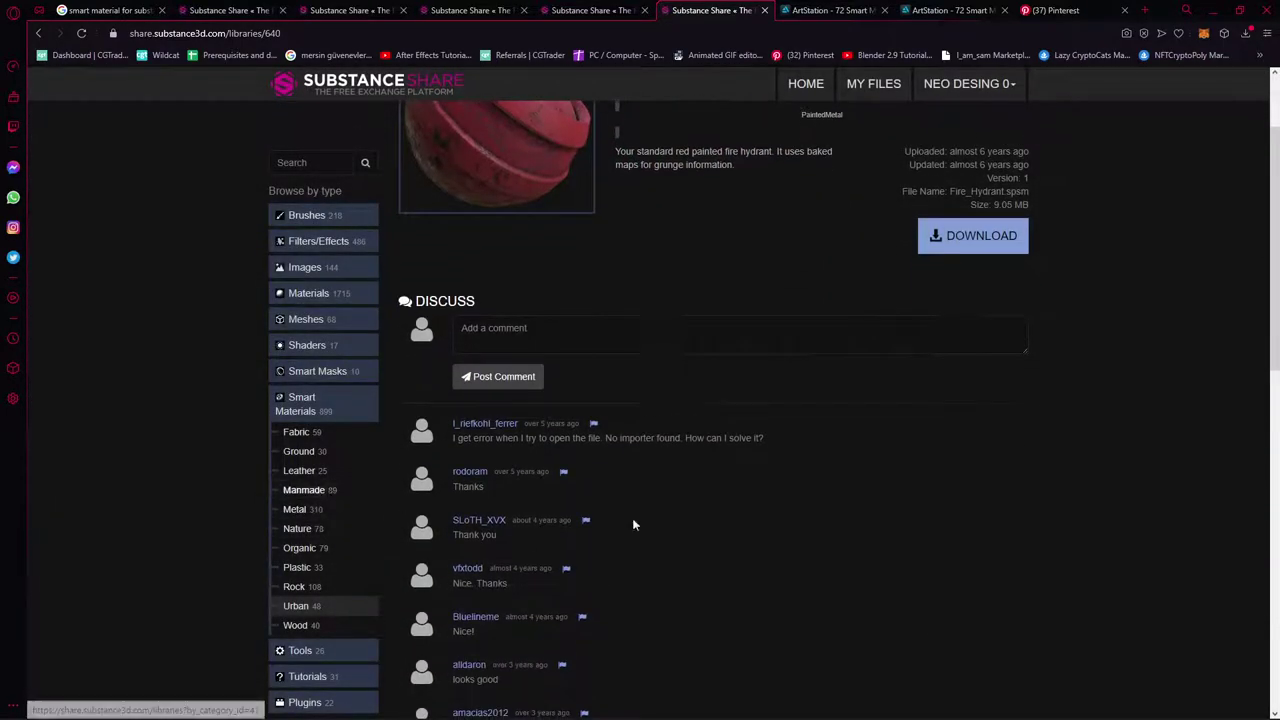
{"action": "left_click", "coordinate": [304, 490]}
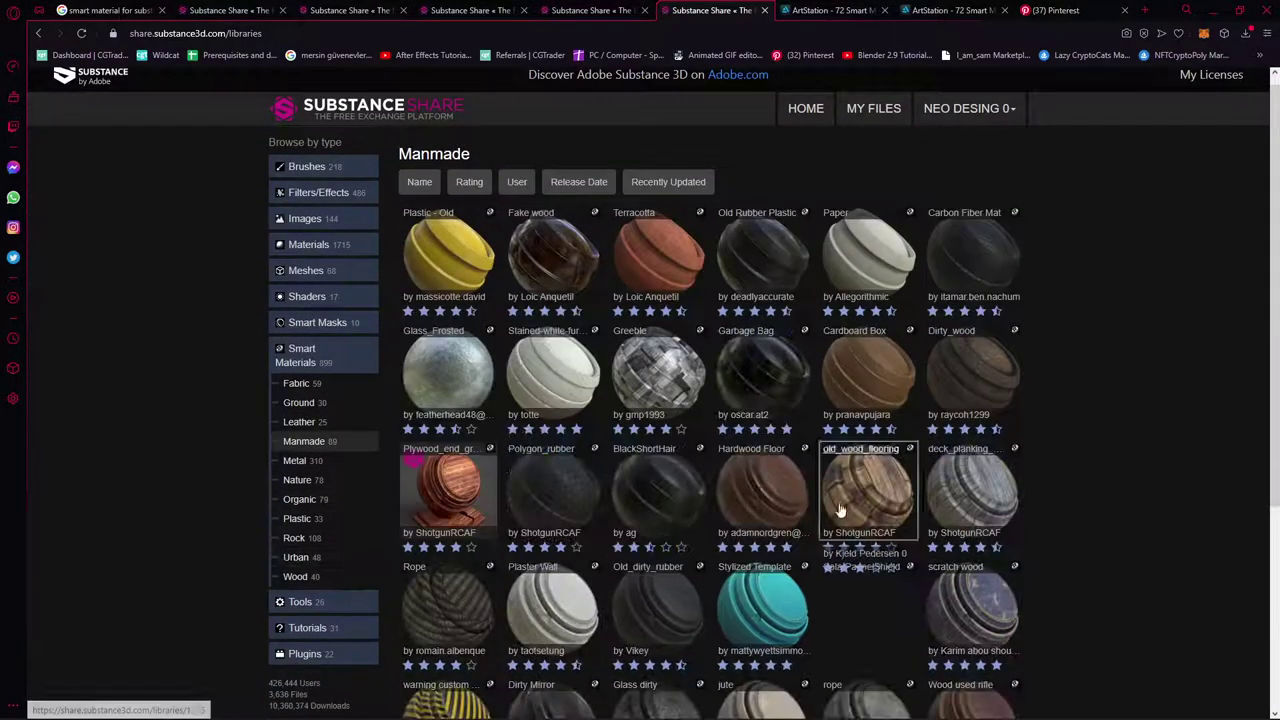
Scroll through the Manmade smart materials grid, past assets like Plastic_Old and Terracotta
{"action": "scroll", "coordinate": [940, 347], "scroll_direction": "down", "scroll_amount": 3}
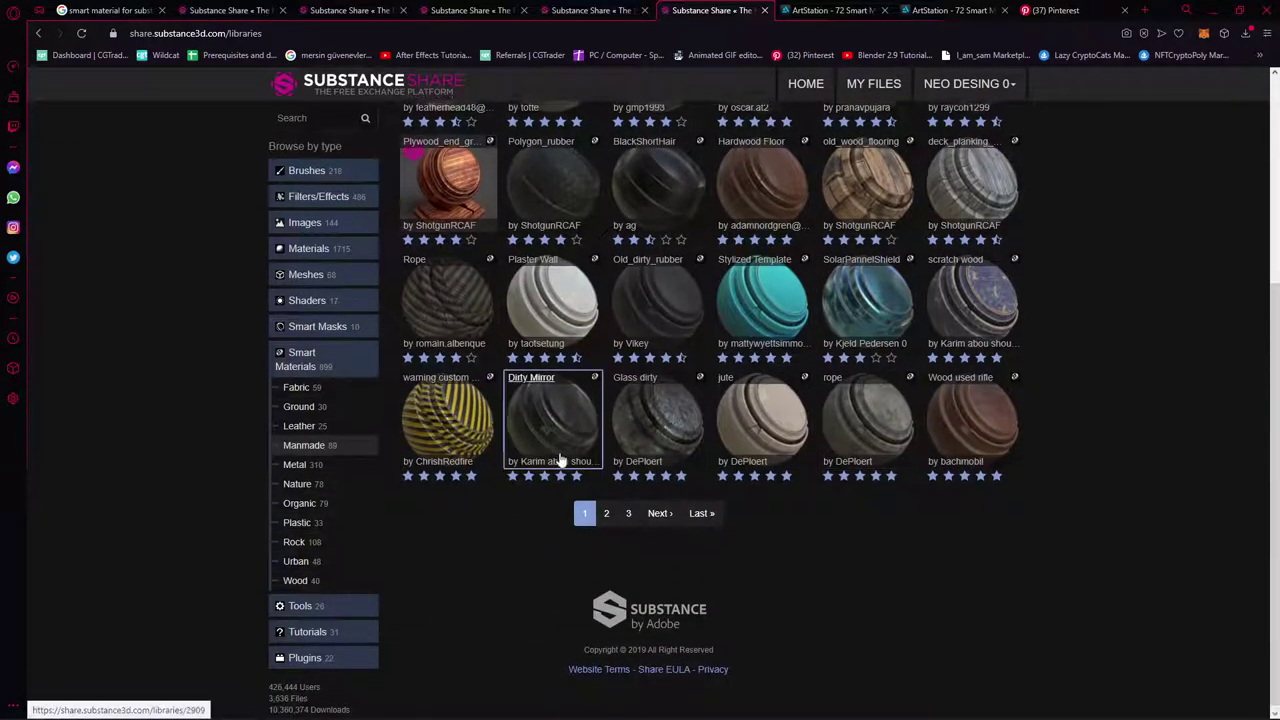
{"action": "scroll", "coordinate": [386, 506], "scroll_direction": "up", "scroll_amount": 3}
{"action": "scroll", "coordinate": [215, 612], "scroll_direction": "down", "scroll_amount": 2}
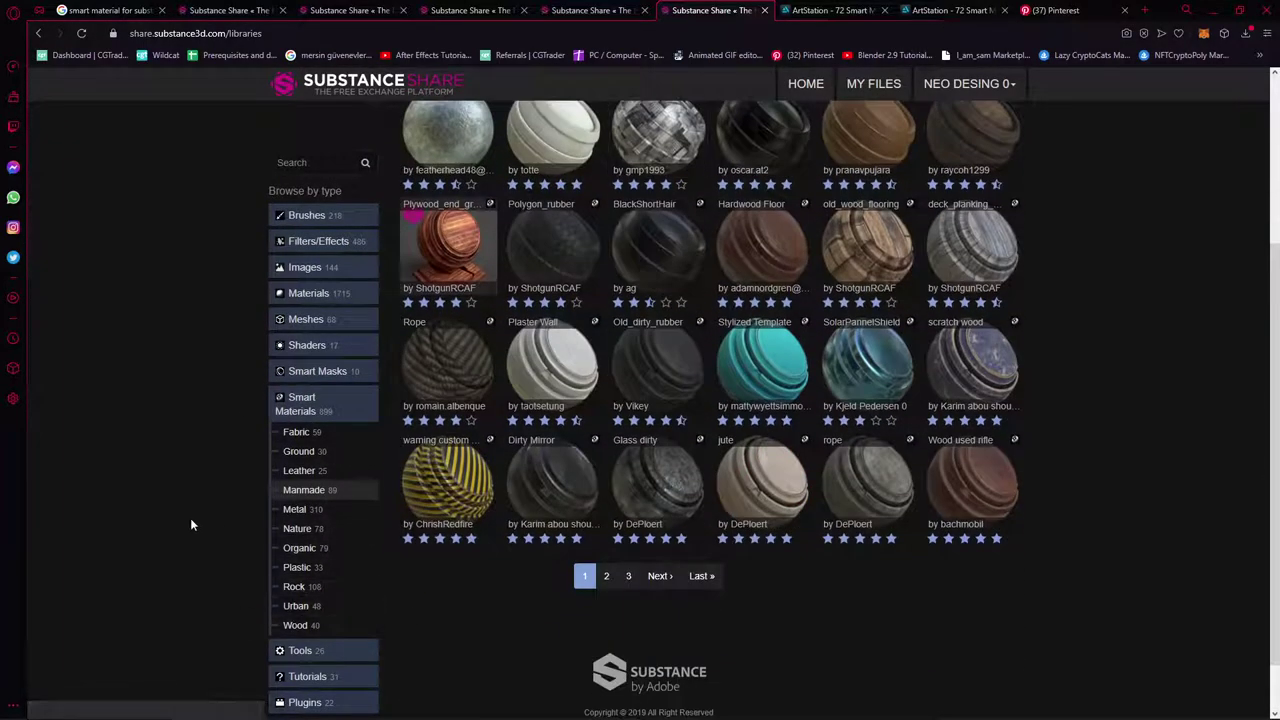
{"action": "scroll", "coordinate": [312, 455], "scroll_direction": "down", "scroll_amount": 1}
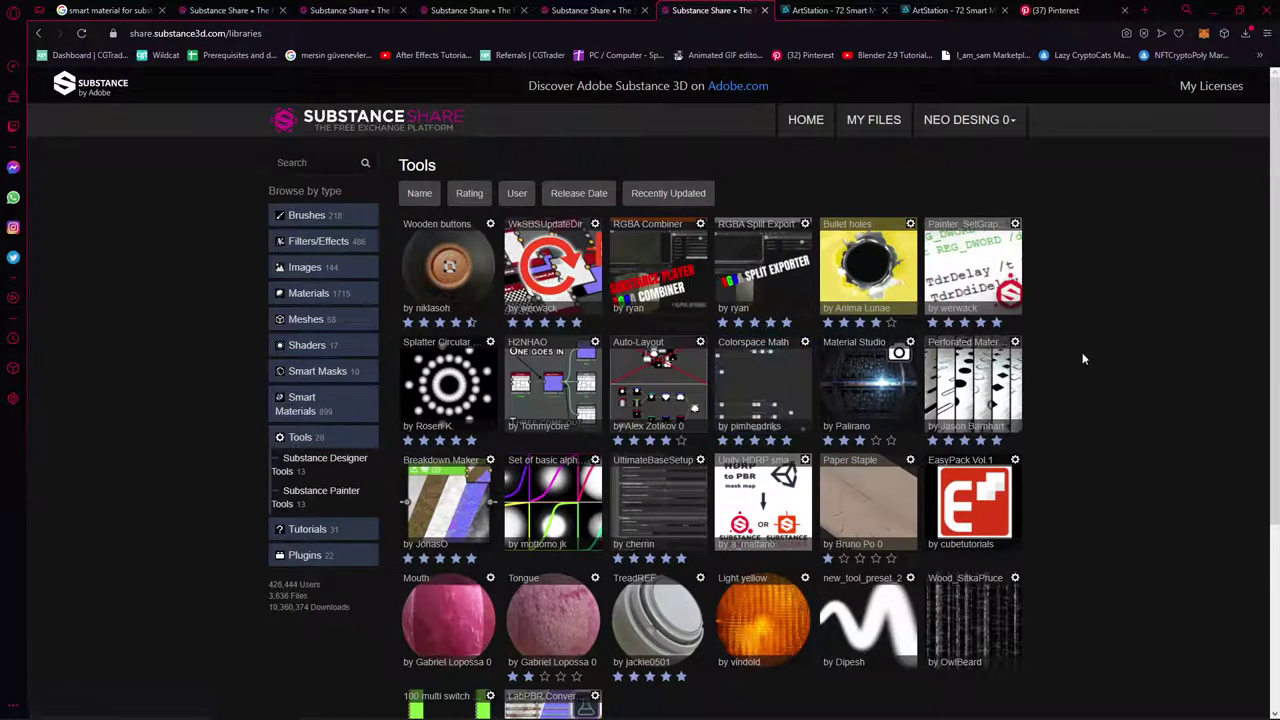
{"action": "scroll", "coordinate": [822, 512], "scroll_direction": "down", "scroll_amount": 2}
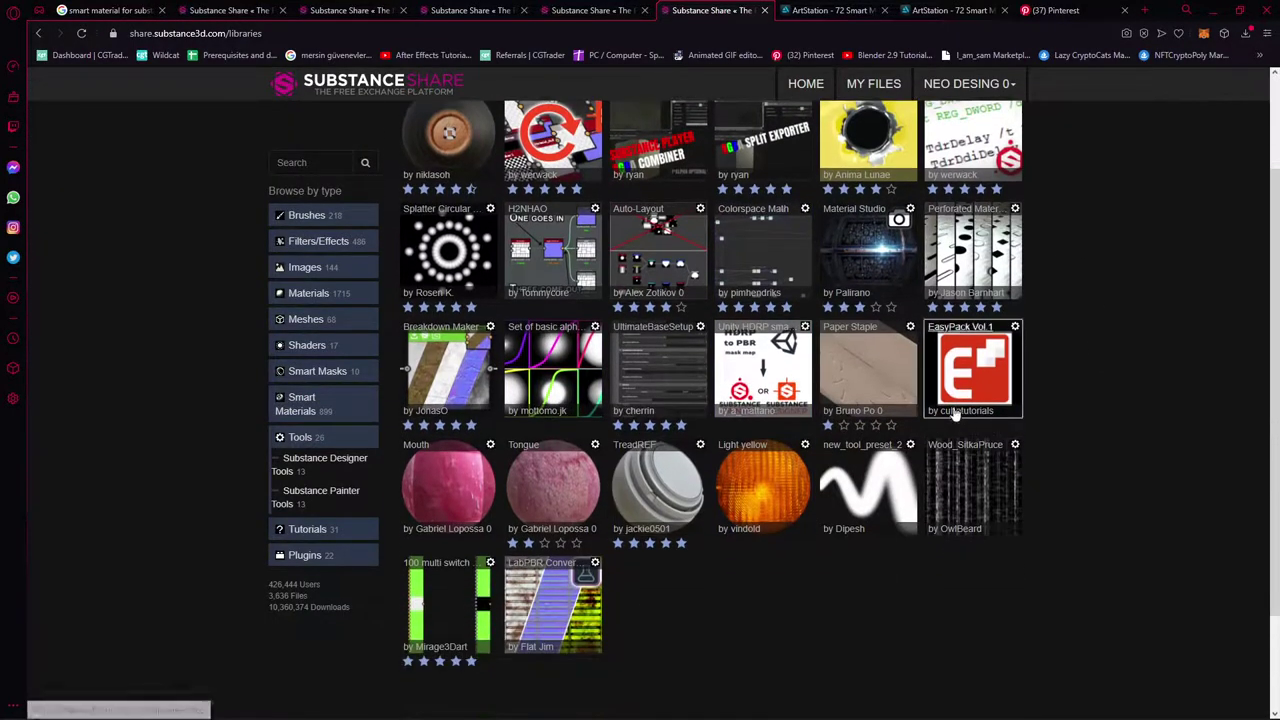
{"action": "scroll", "coordinate": [485, 543], "scroll_direction": "up", "scroll_amount": 2}
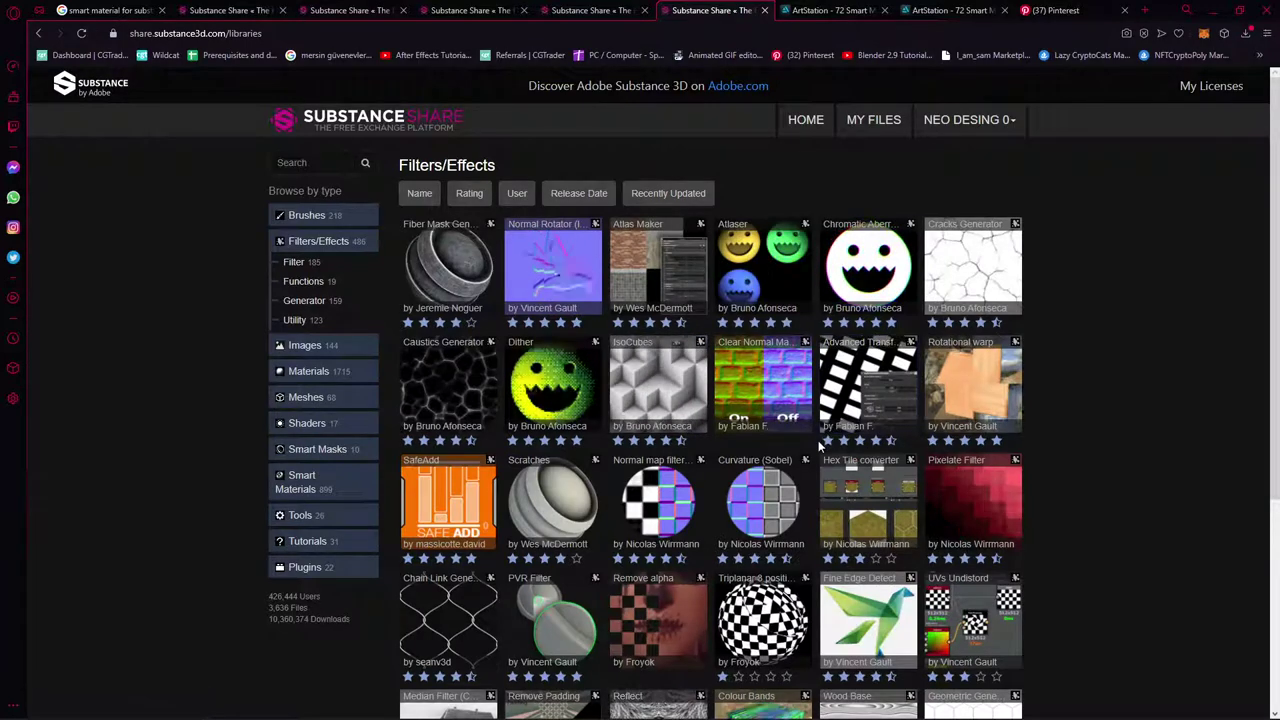
Open the Welding tool page in a new tab and switch to it
{"action": "scroll", "coordinate": [698, 478], "scroll_direction": "down", "scroll_amount": 1}
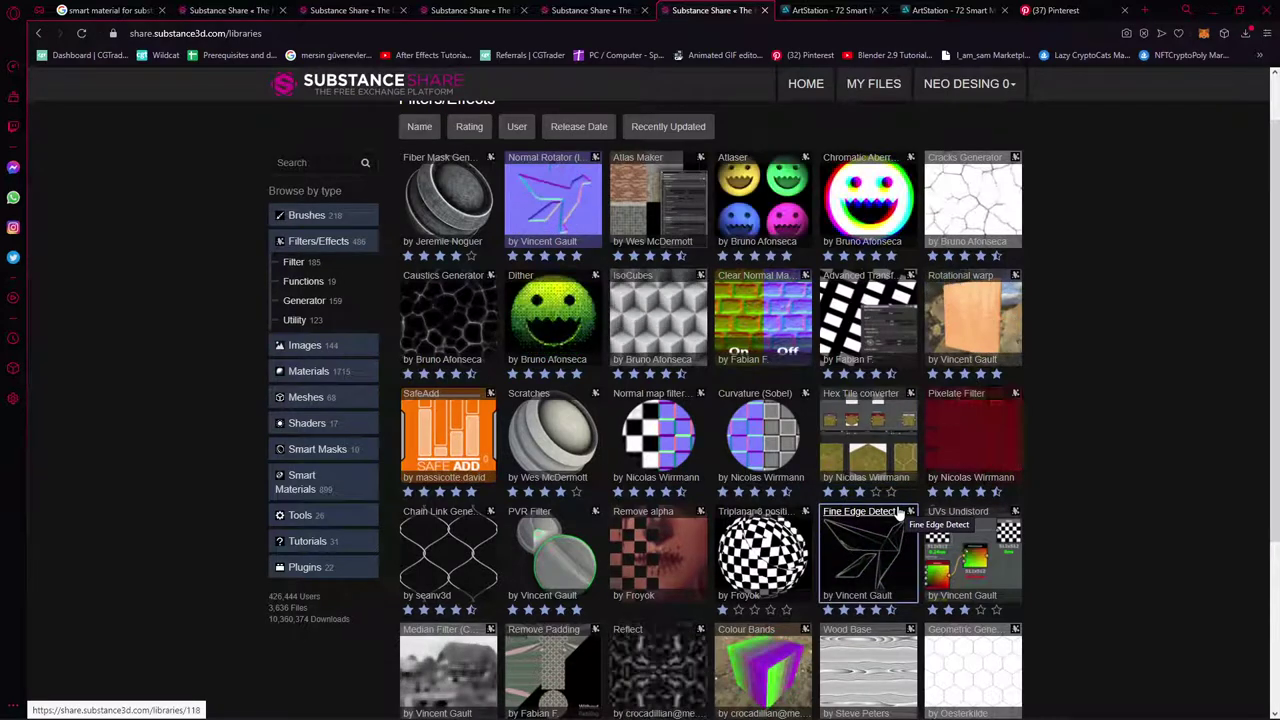
{"action": "scroll", "coordinate": [1002, 511], "scroll_direction": "up", "scroll_amount": 1}
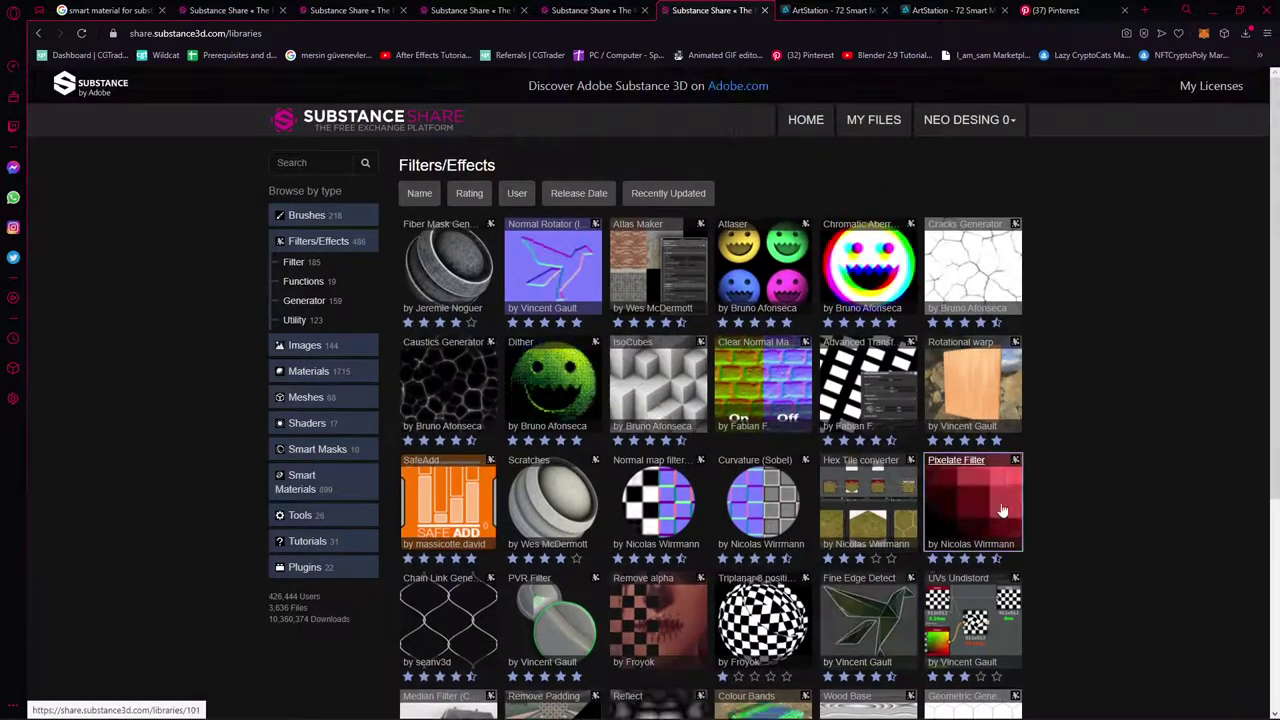
{"action": "scroll", "coordinate": [1002, 511], "scroll_direction": "down", "scroll_amount": 2}
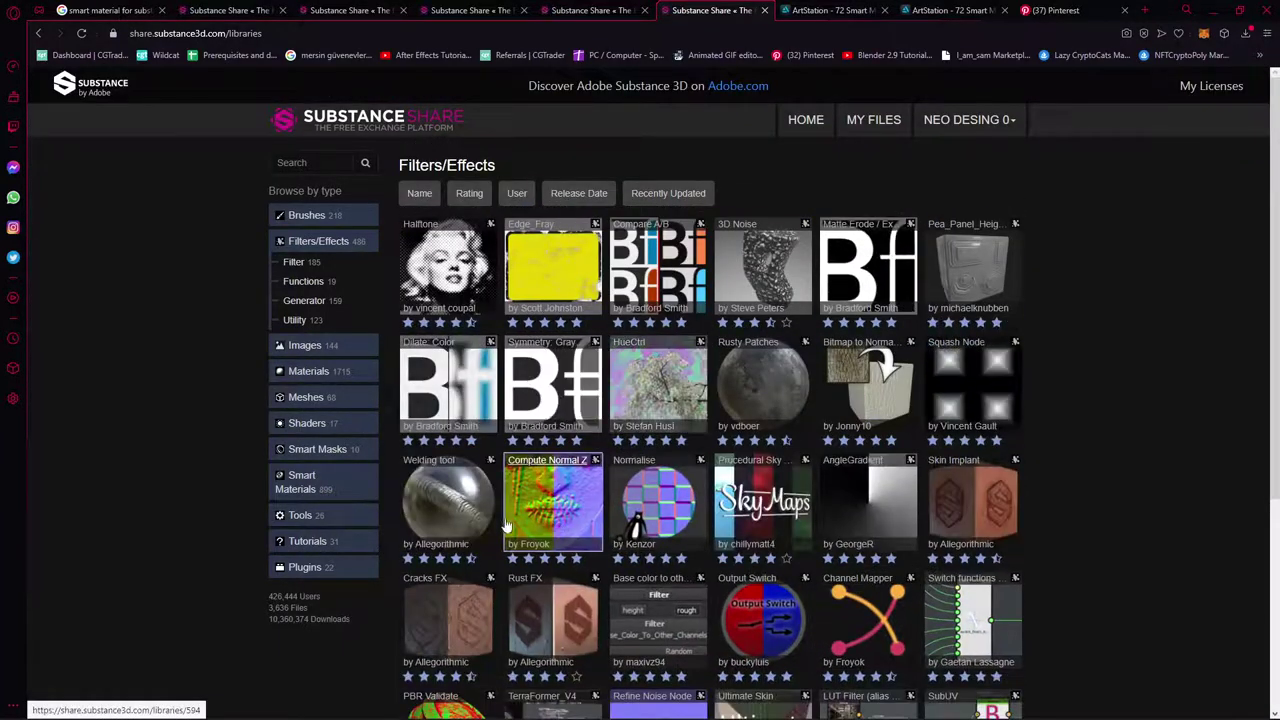
{"action": "middle_click", "coordinate": [456, 487]}
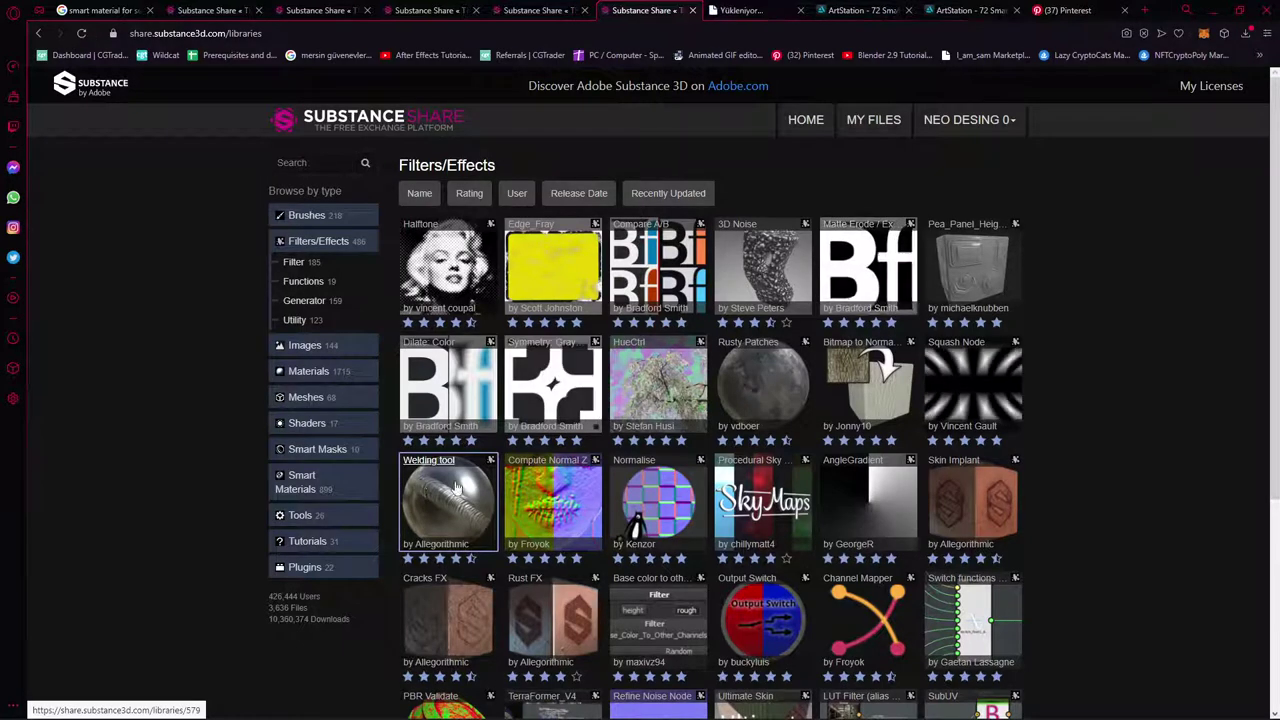
{"action": "left_click", "coordinate": [740, 10]}
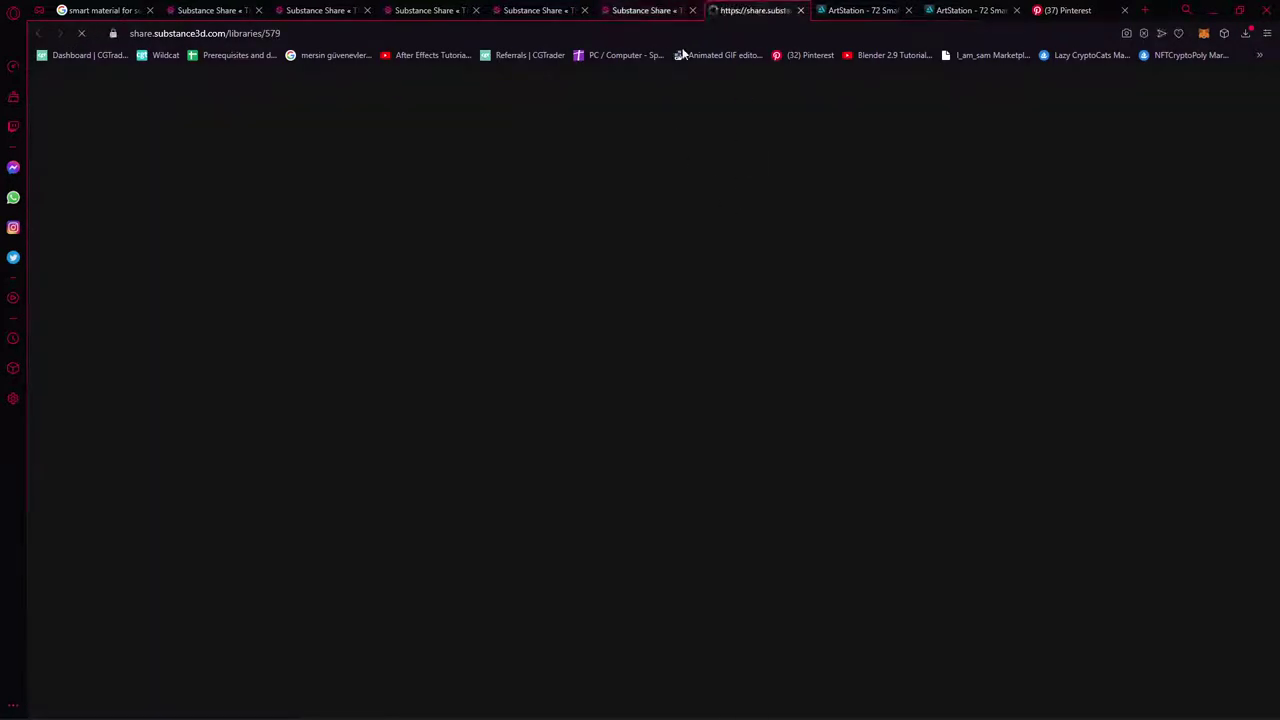
Enlarge and close the Welding preview, then return to the Filters/Effects listing tab
{"action": "left_click", "coordinate": [518, 258]}
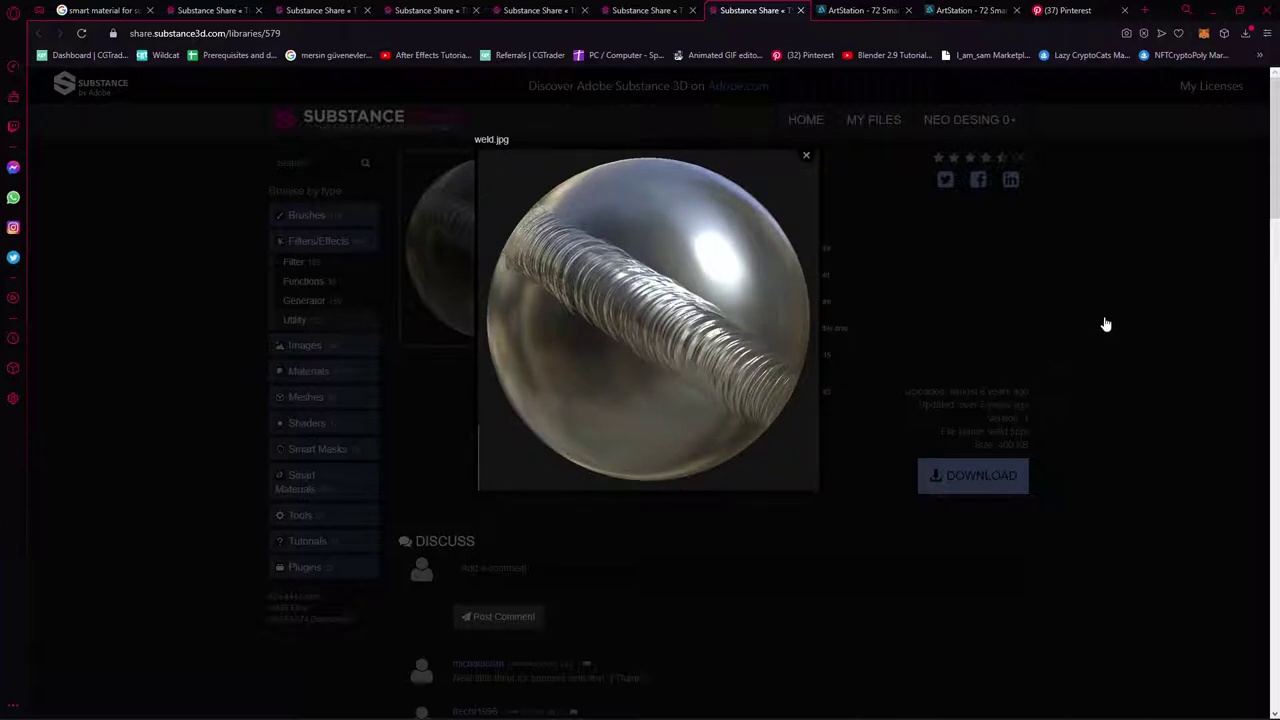
{"action": "left_click", "coordinate": [1015, 326]}
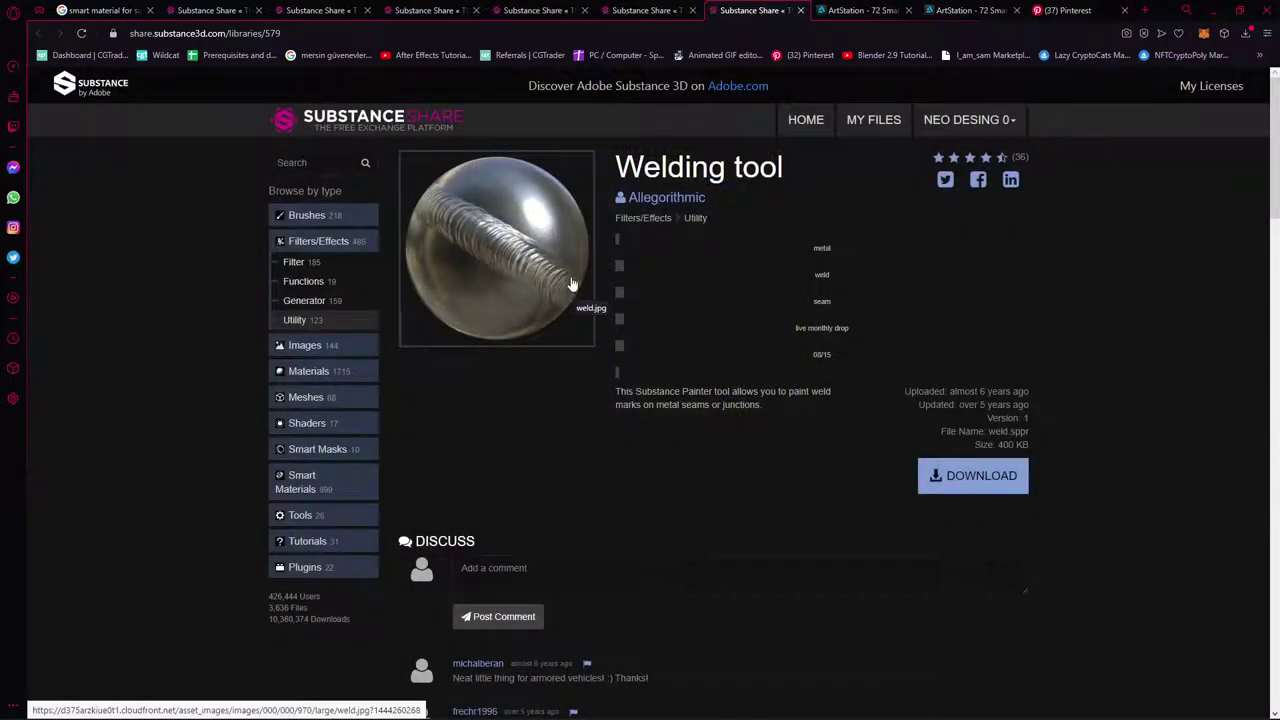
{"action": "left_click", "coordinate": [645, 10]}
{"action": "scroll", "coordinate": [748, 493], "scroll_direction": "down", "scroll_amount": 1}
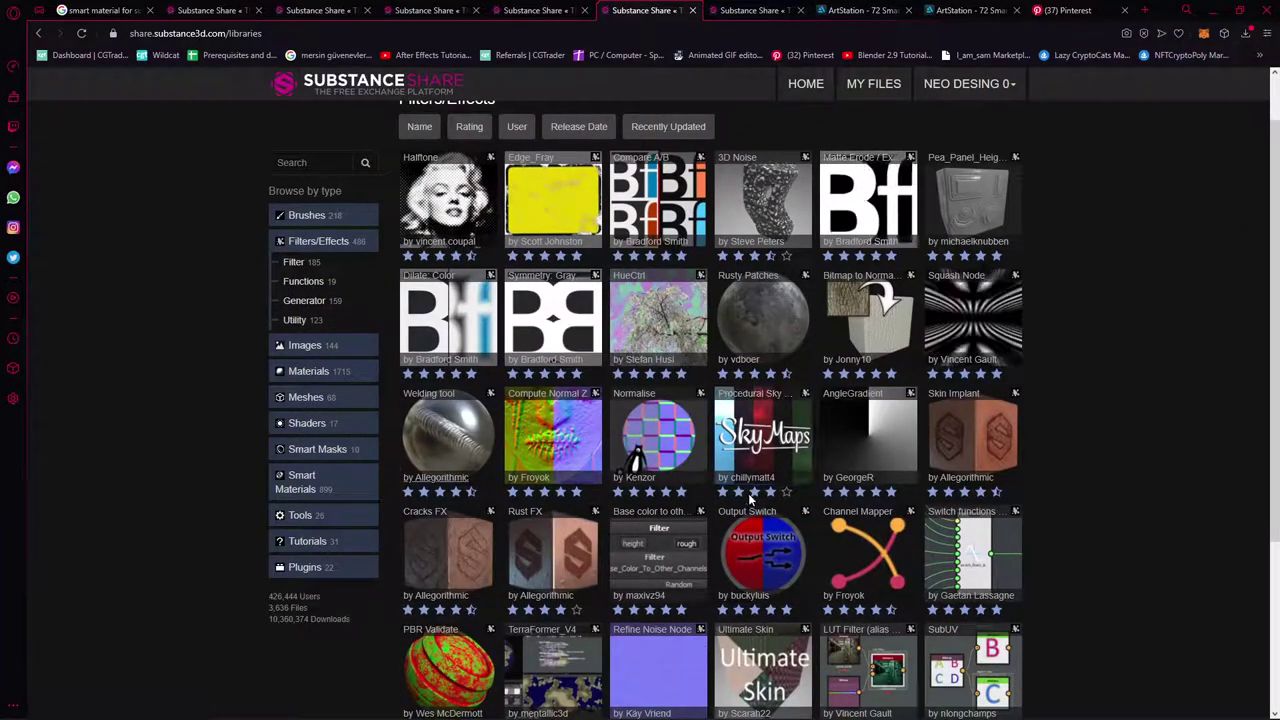
Scroll the Filters/Effects listing and go to page 3
{"action": "scroll", "coordinate": [1010, 455], "scroll_direction": "down", "scroll_amount": 1}
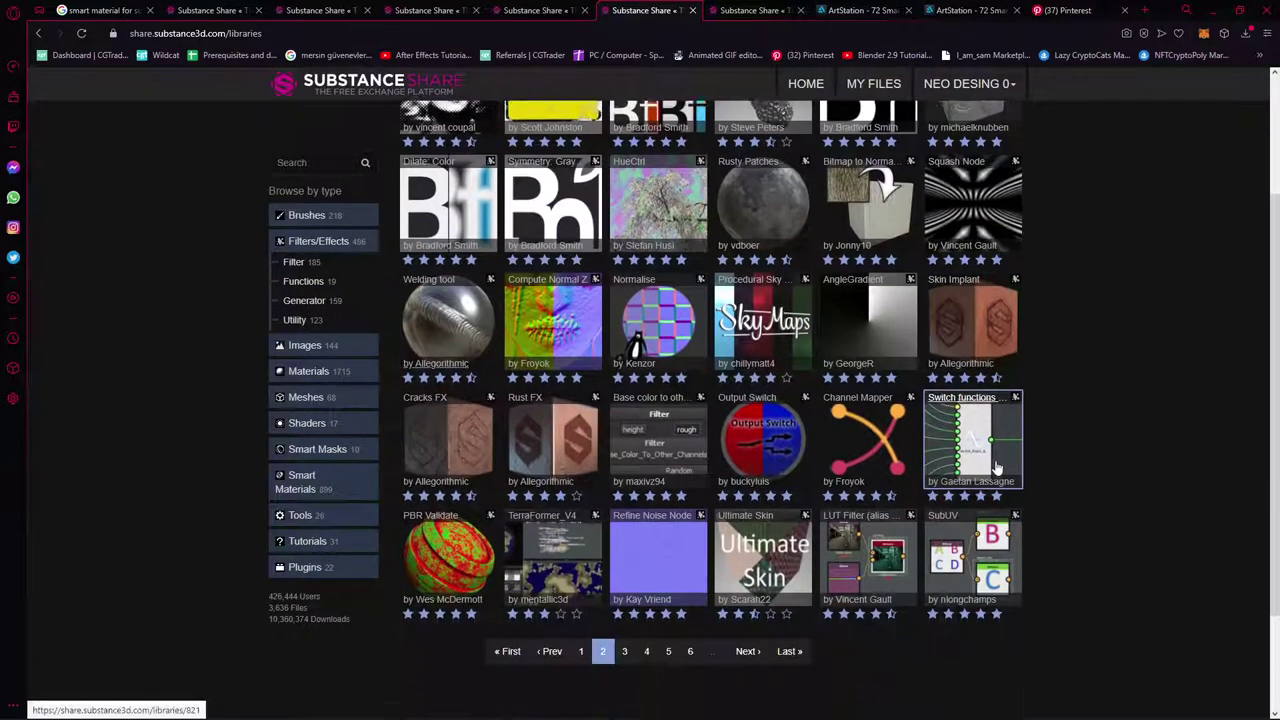
{"action": "scroll", "coordinate": [995, 468], "scroll_direction": "down", "scroll_amount": 1}
{"action": "scroll", "coordinate": [970, 462], "scroll_direction": "up", "scroll_amount": 2}
{"action": "scroll", "coordinate": [942, 456], "scroll_direction": "down", "scroll_amount": 2}
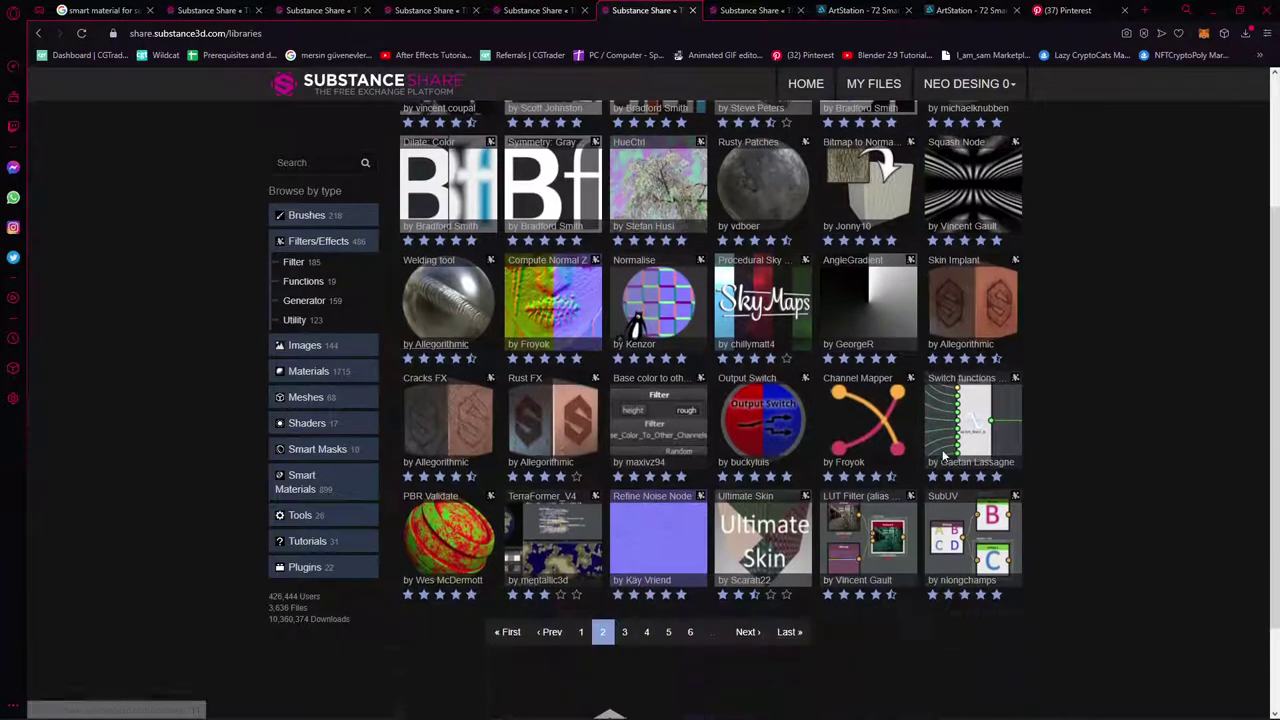
{"action": "scroll", "coordinate": [850, 500], "scroll_direction": "down", "scroll_amount": 1}
{"action": "scroll", "coordinate": [750, 537], "scroll_direction": "up", "scroll_amount": 2}
{"action": "scroll", "coordinate": [862, 563], "scroll_direction": "down", "scroll_amount": 2}
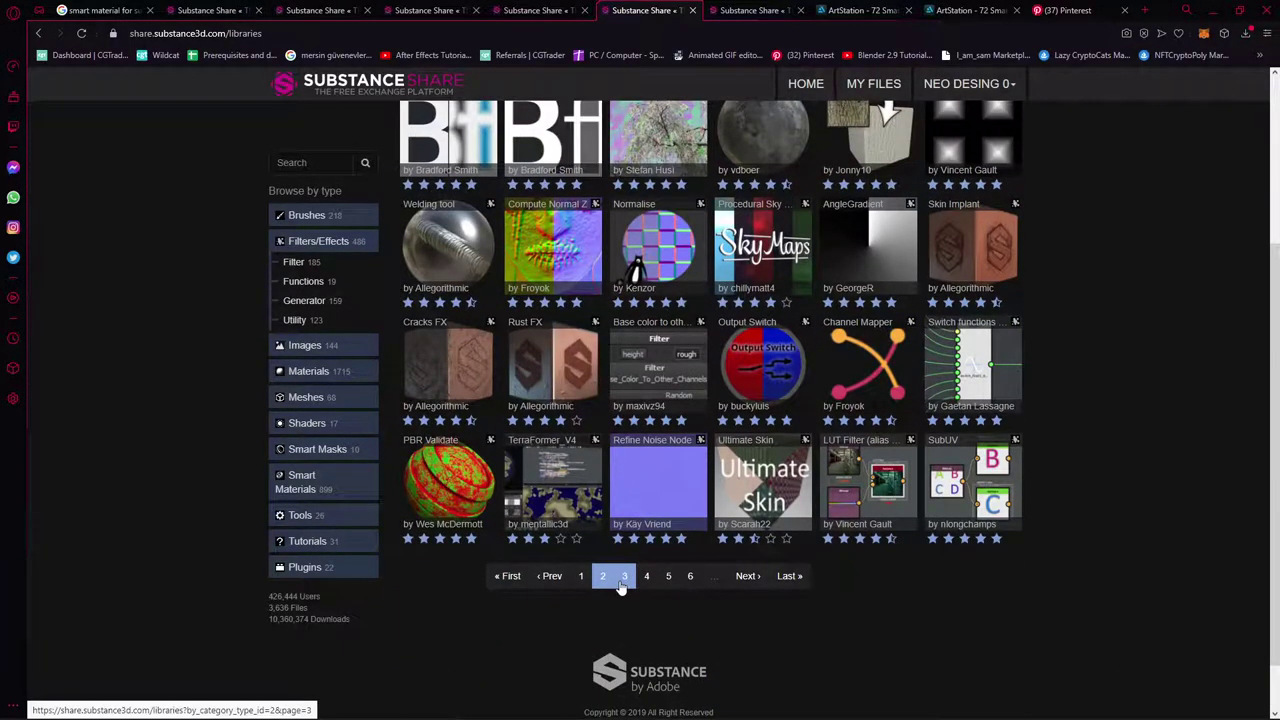
{"action": "left_click", "coordinate": [622, 580]}
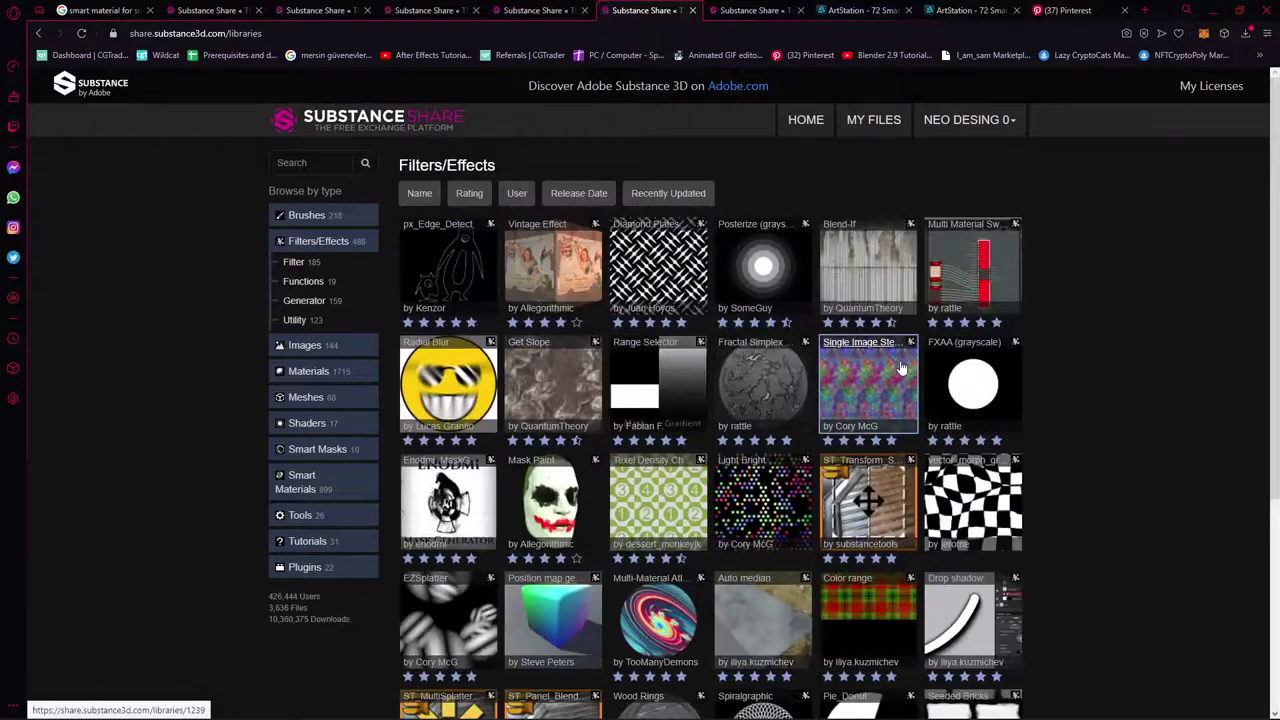
Open Vintage Effect in a new tab, glance at it, and return to the listing
{"action": "scroll", "coordinate": [800, 420], "scroll_direction": "down", "scroll_amount": 2}
{"action": "scroll", "coordinate": [750, 450], "scroll_direction": "up", "scroll_amount": 2}
{"action": "scroll", "coordinate": [703, 480], "scroll_direction": "down", "scroll_amount": 1}
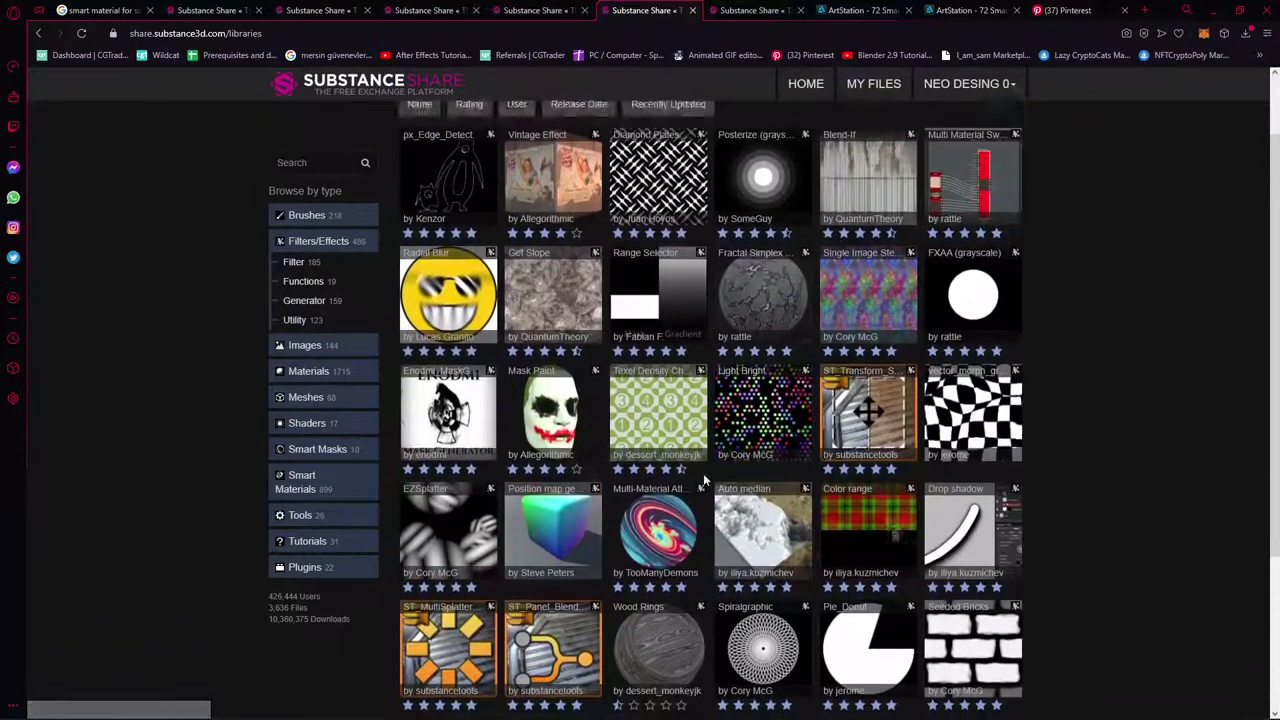
{"action": "scroll", "coordinate": [703, 480], "scroll_direction": "down", "scroll_amount": 2}
{"action": "scroll", "coordinate": [620, 400], "scroll_direction": "up", "scroll_amount": 2}
{"action": "scroll", "coordinate": [570, 310], "scroll_direction": "up", "scroll_amount": 1}
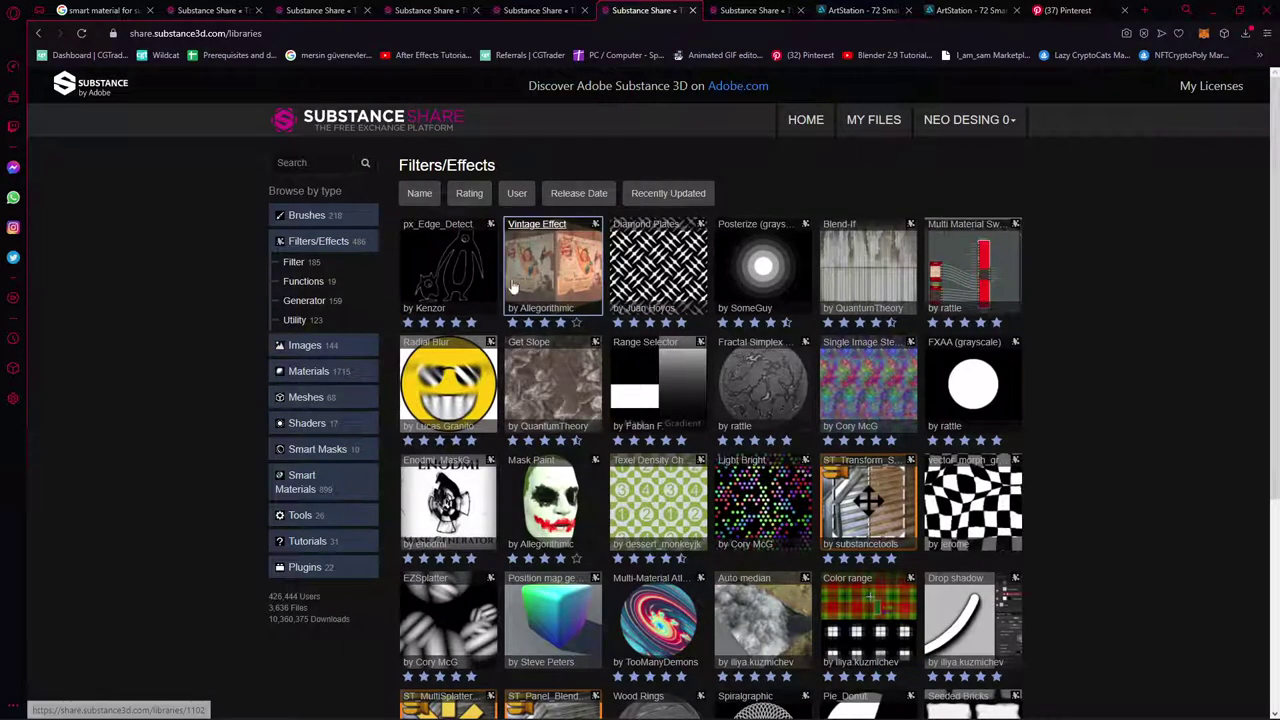
{"action": "middle_click", "coordinate": [562, 248]}
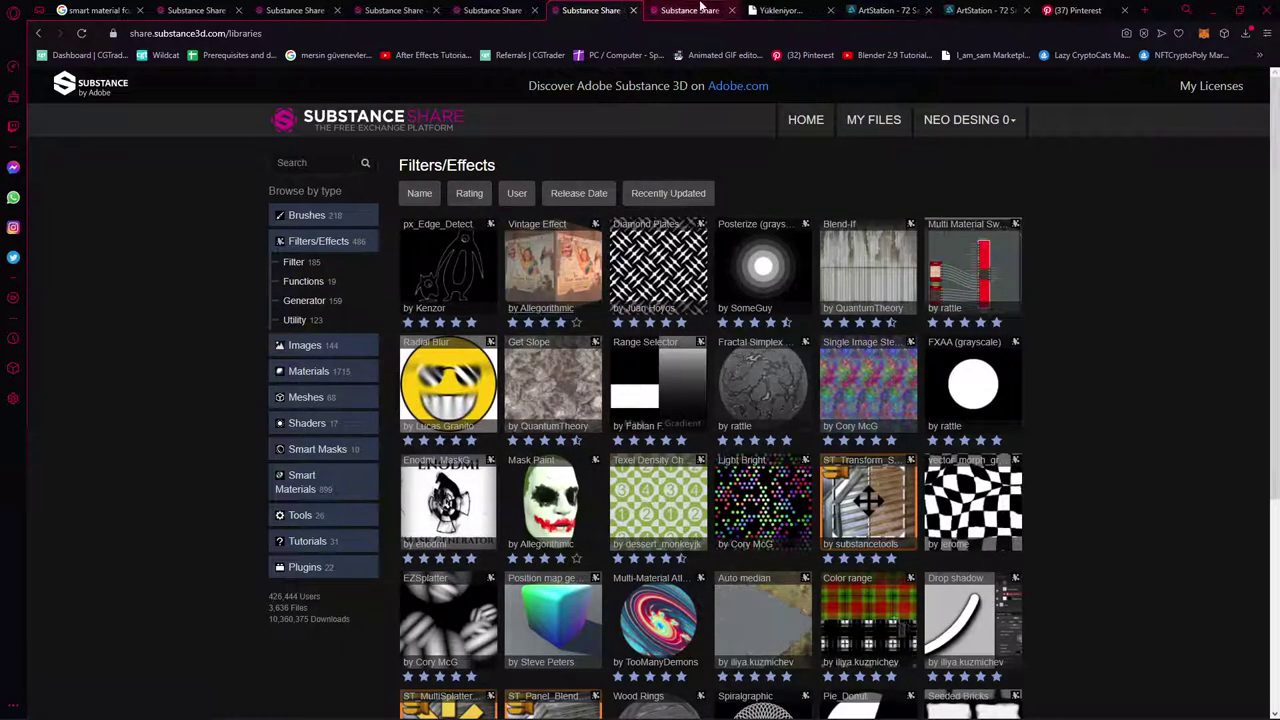
{"action": "left_click", "coordinate": [781, 10]}
{"action": "left_click", "coordinate": [628, 7]}
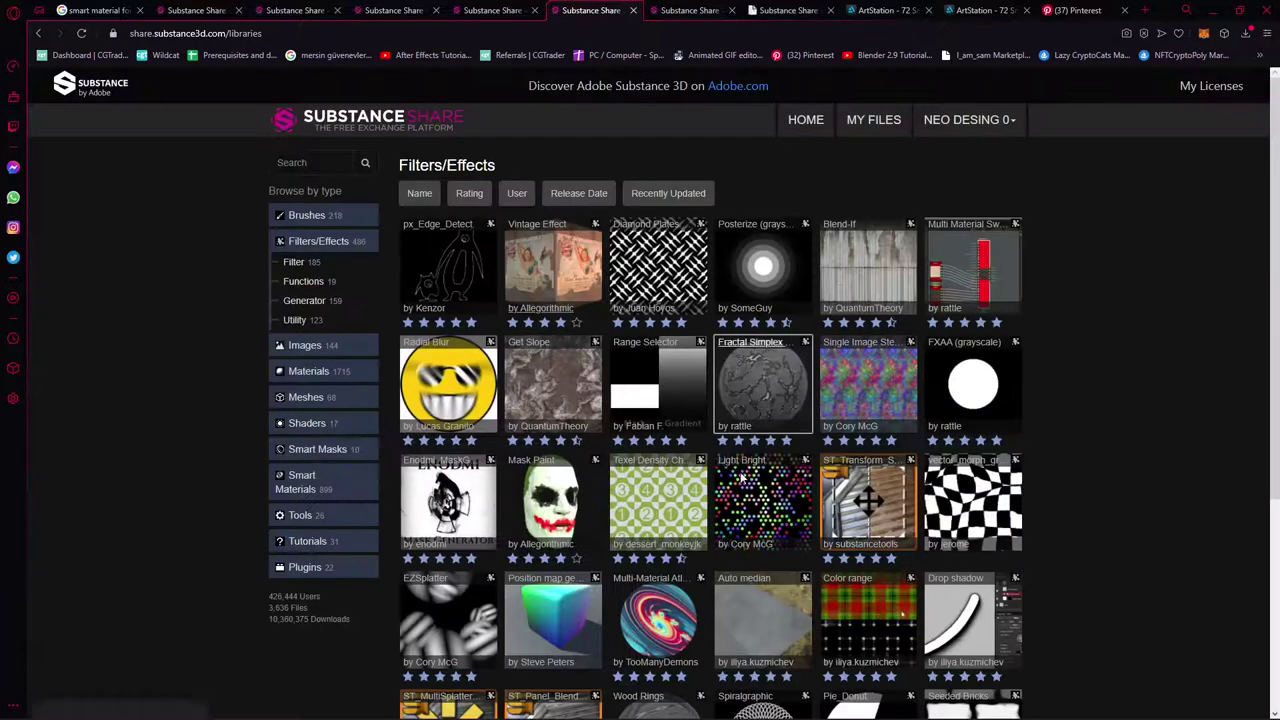
Go to page 4 and open Seven Segment Display in a new tab
{"action": "scroll", "coordinate": [871, 537], "scroll_direction": "down", "scroll_amount": 3}
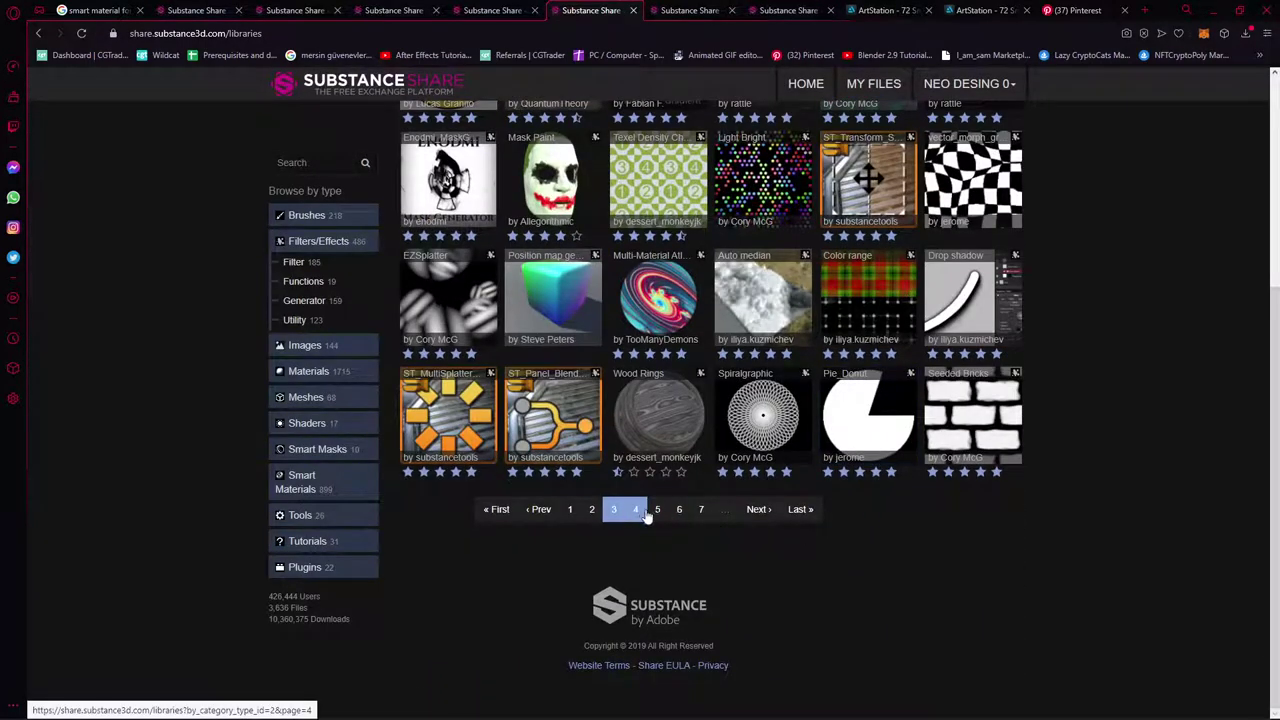
{"action": "left_click", "coordinate": [645, 511]}
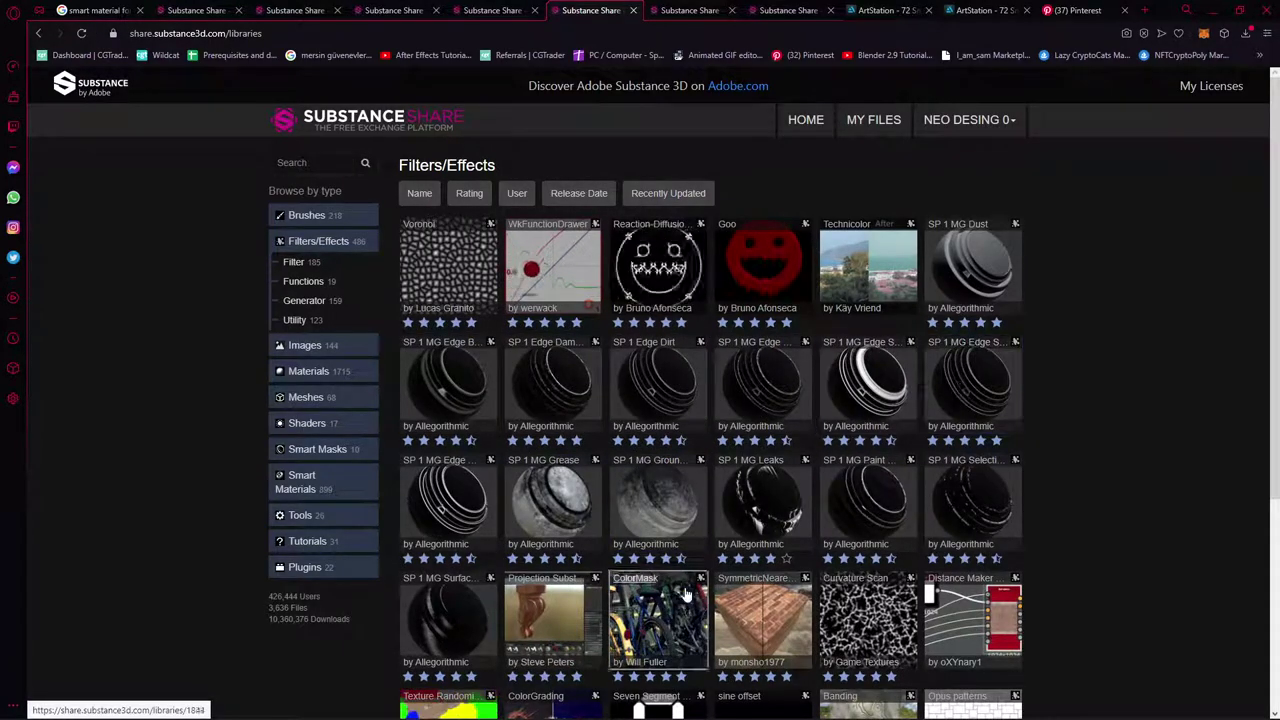
{"action": "scroll", "coordinate": [490, 527], "scroll_direction": "down", "scroll_amount": 1}
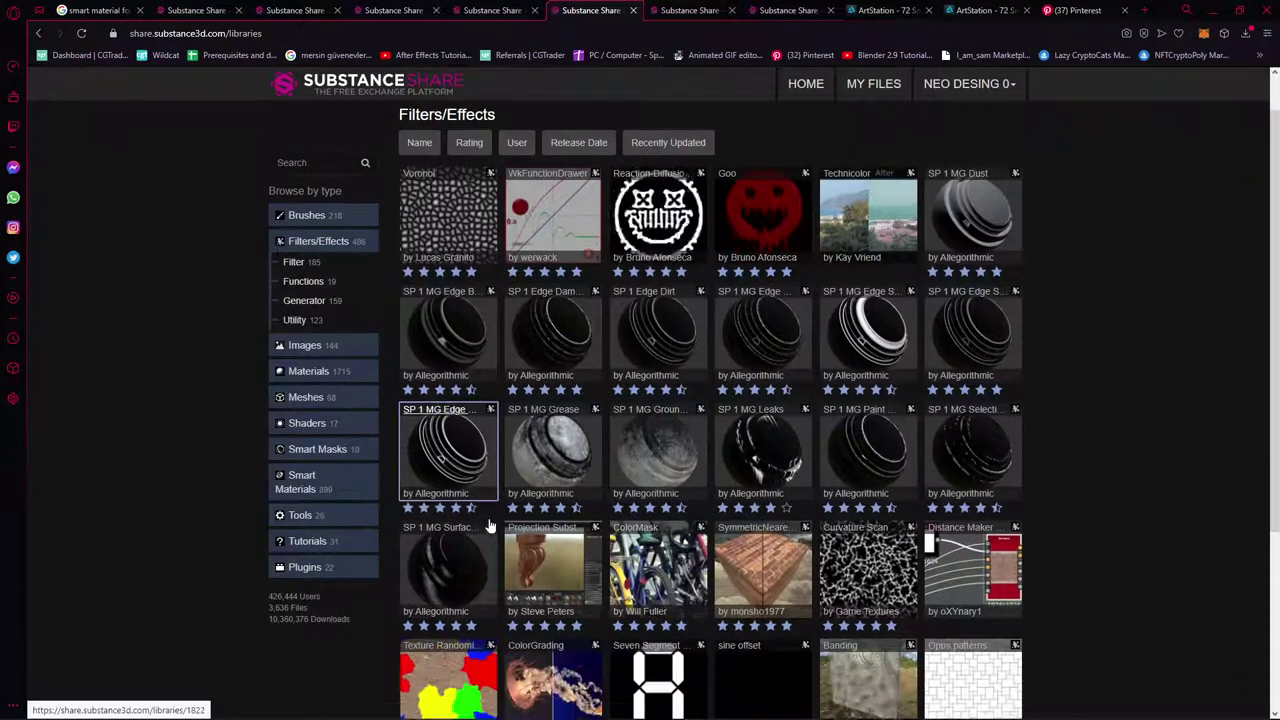
{"action": "scroll", "coordinate": [600, 540], "scroll_direction": "down", "scroll_amount": 2}
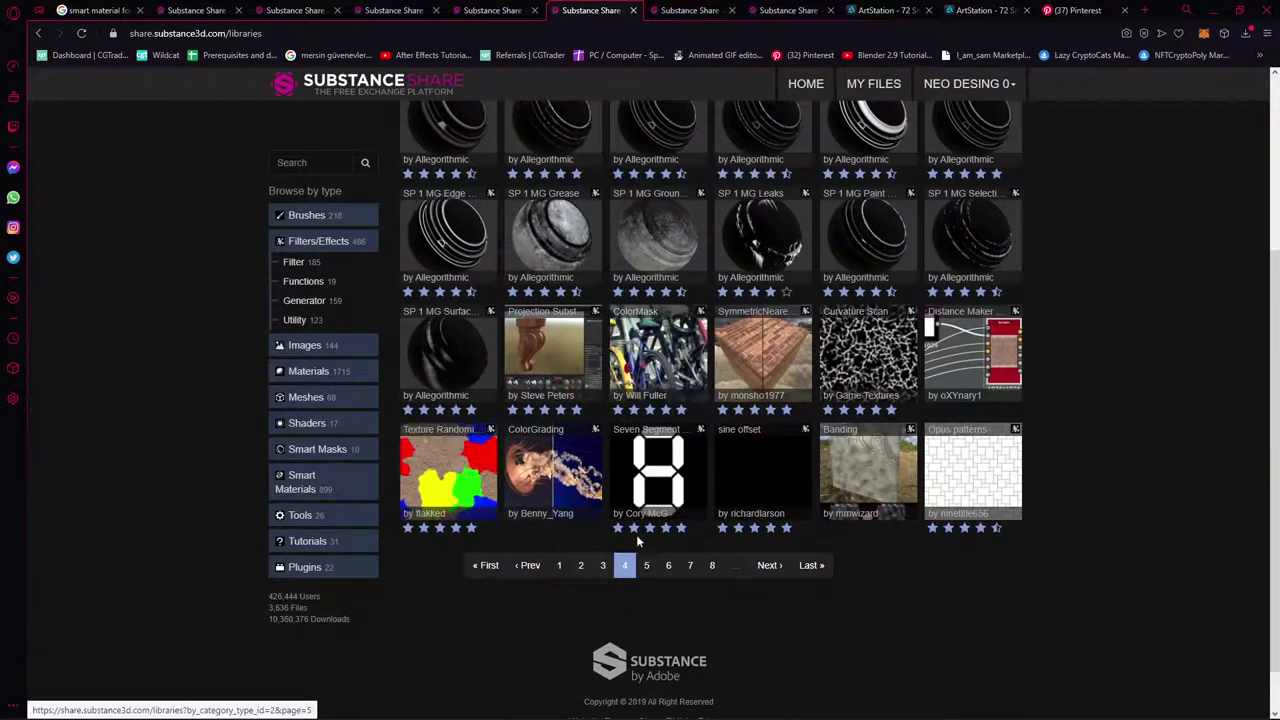
{"action": "middle_click", "coordinate": [662, 440]}
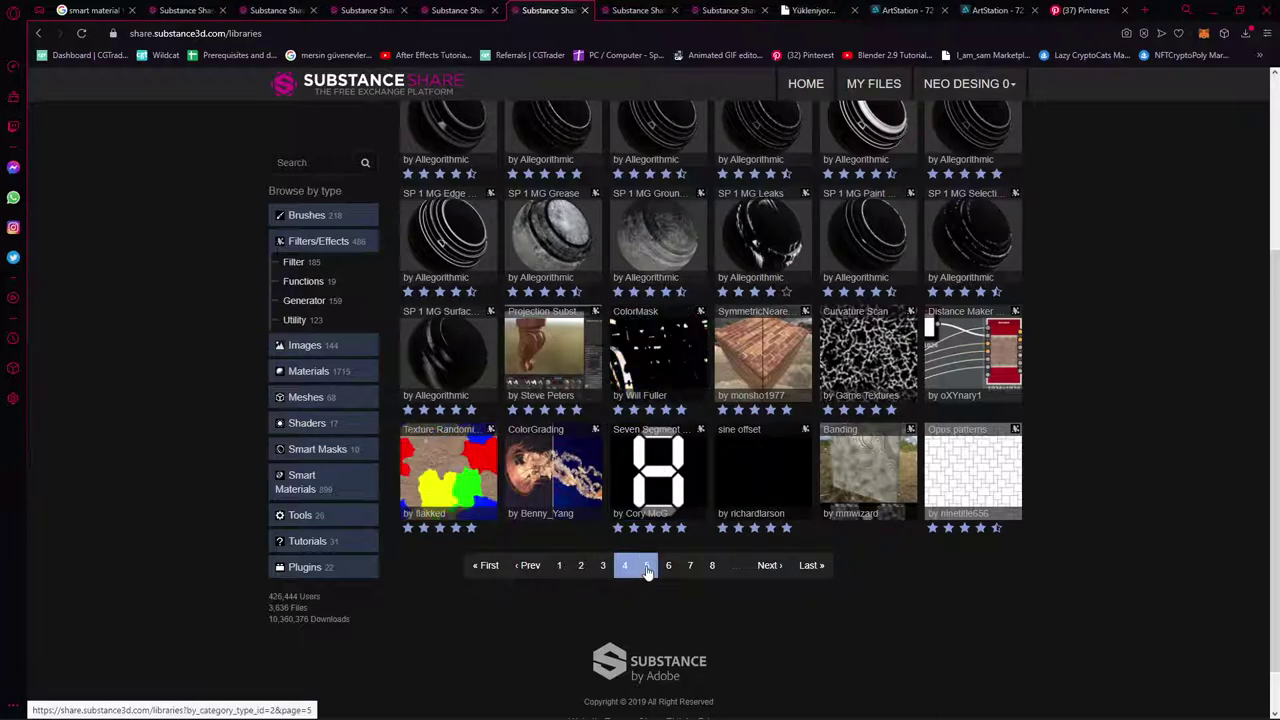
Go to page 5 of Filters/Effects, then open the Tools library listing
{"action": "left_click", "coordinate": [692, 566]}
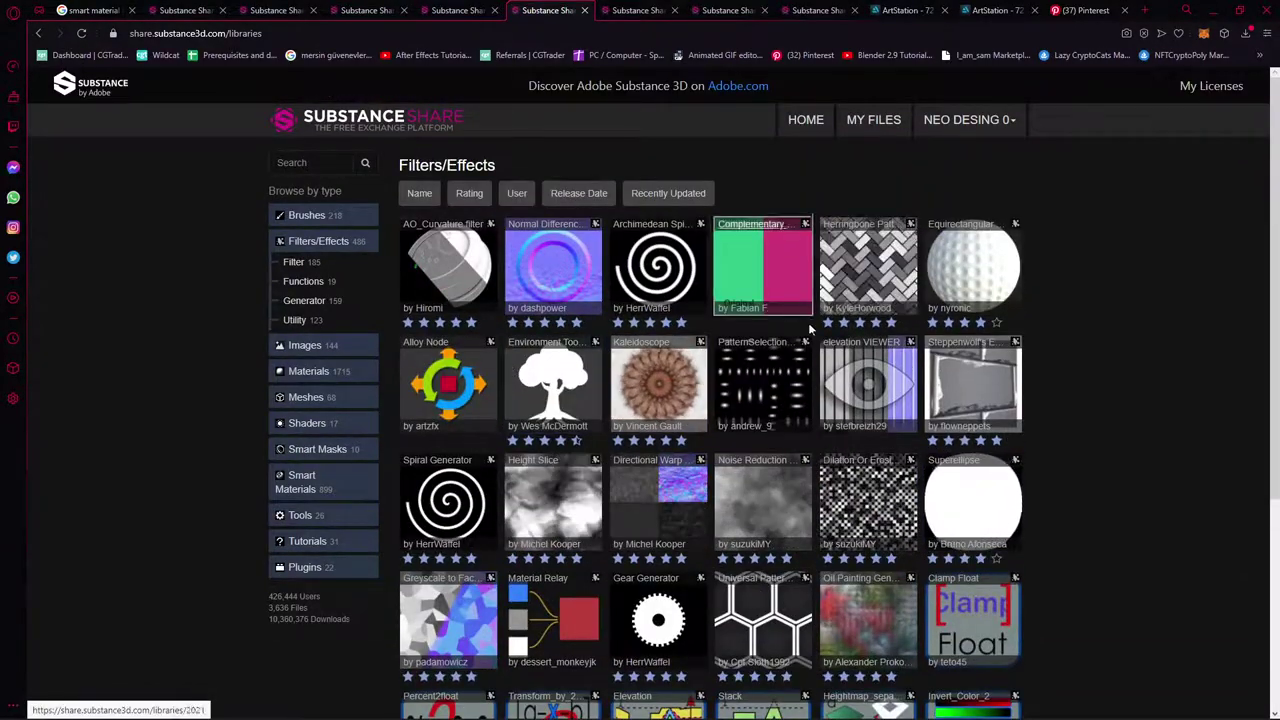
{"action": "scroll", "coordinate": [301, 443], "scroll_direction": "down", "scroll_amount": 2}
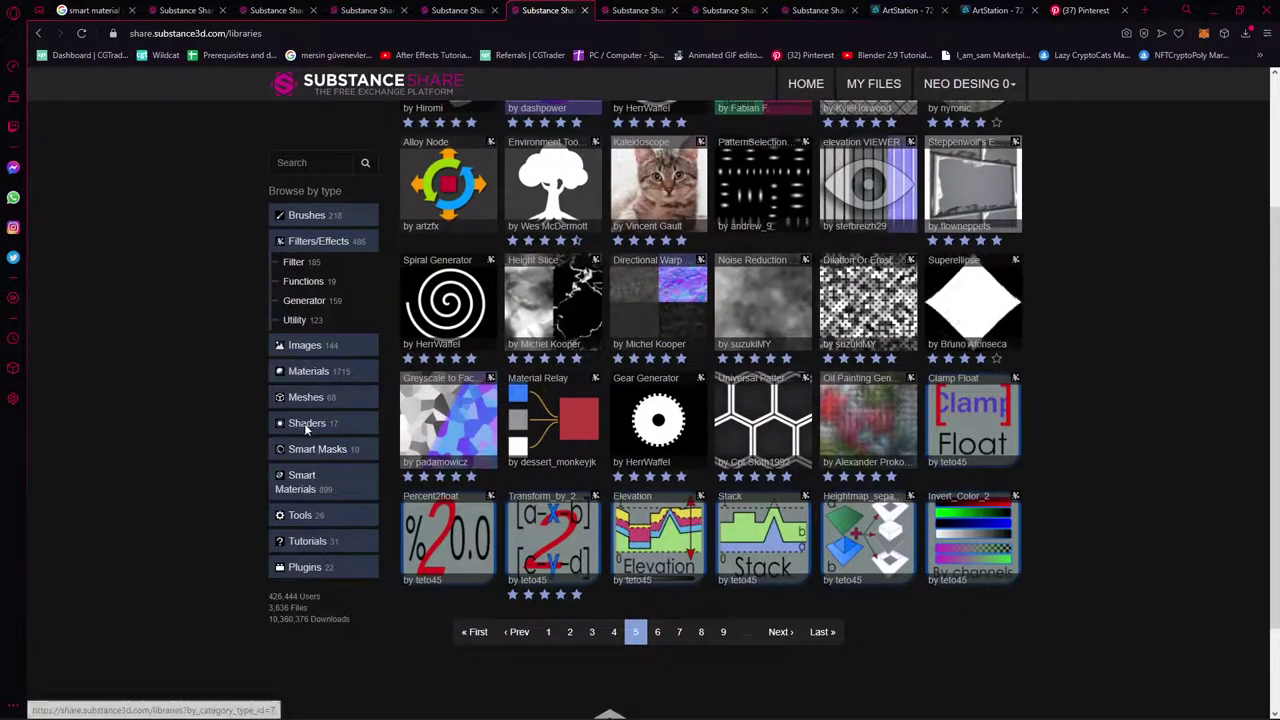
{"action": "left_click", "coordinate": [306, 517]}
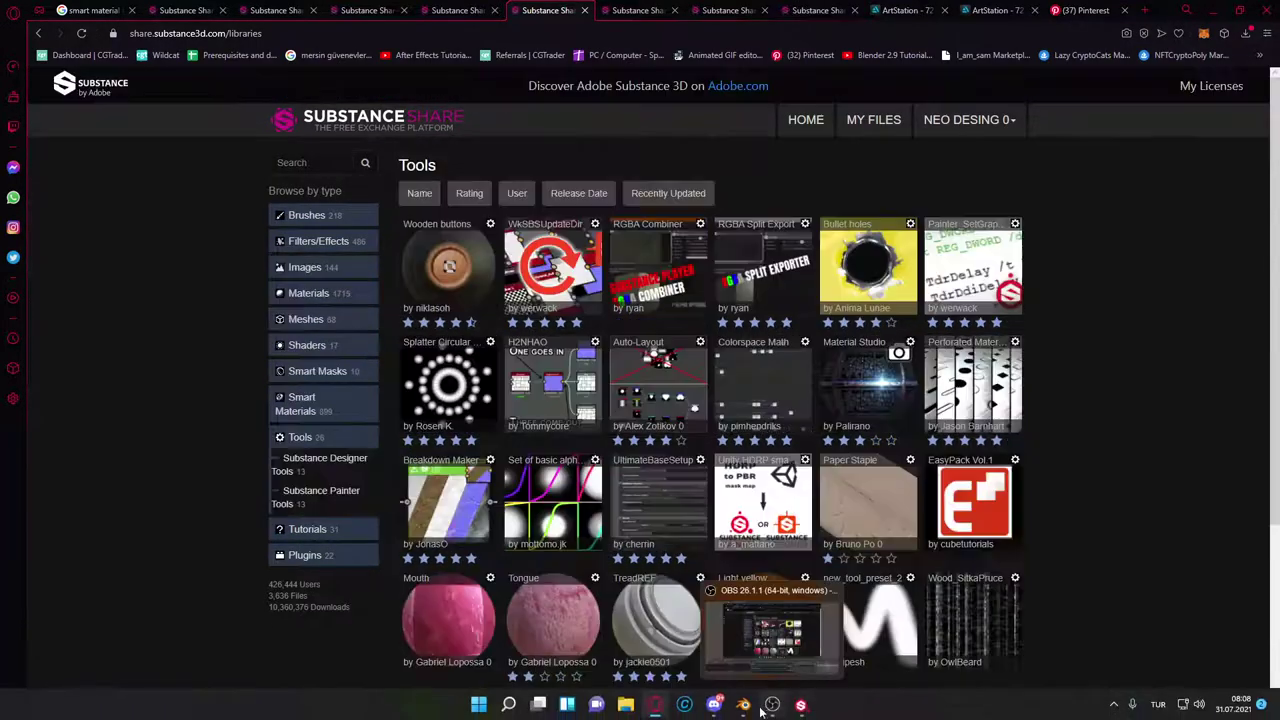
In Substance Painter, show shelf Tools, delete the CD_CRT layer and add paint Layer 1, then return to the browser
{"action": "left_click", "coordinate": [802, 706]}
{"action": "left_click", "coordinate": [70, 230]}
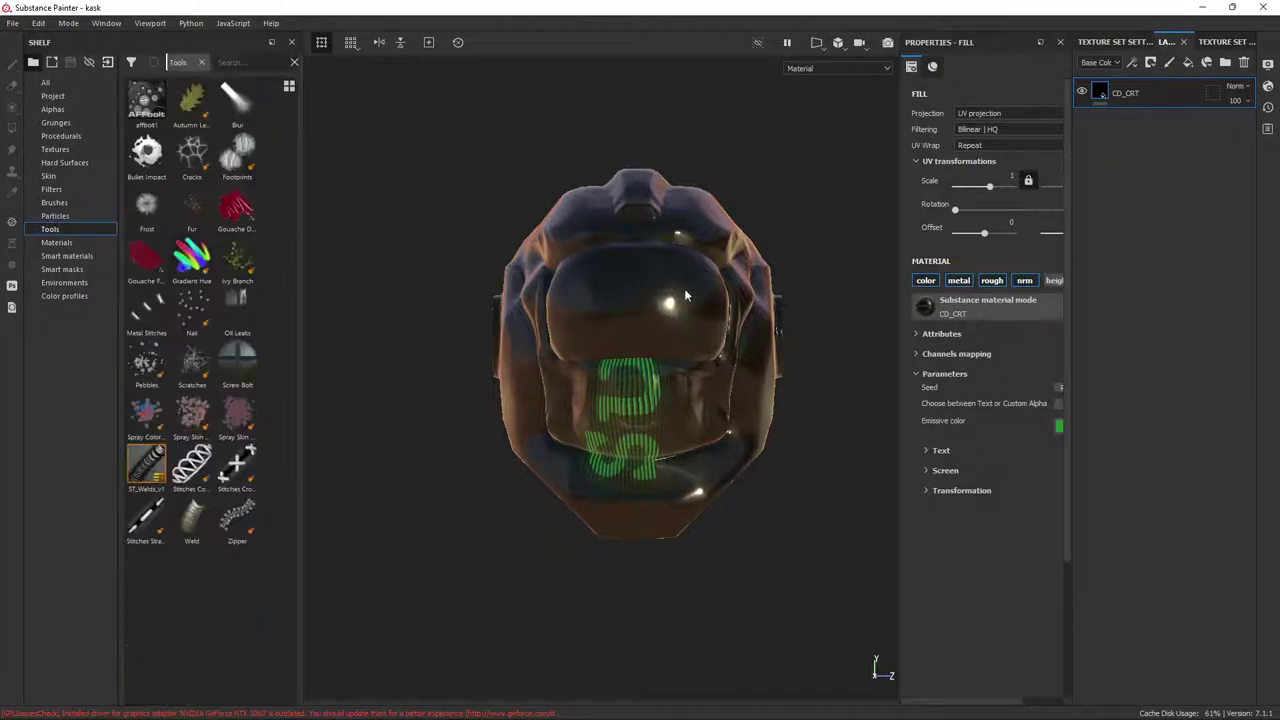
{"action": "left_click", "coordinate": [1245, 61]}
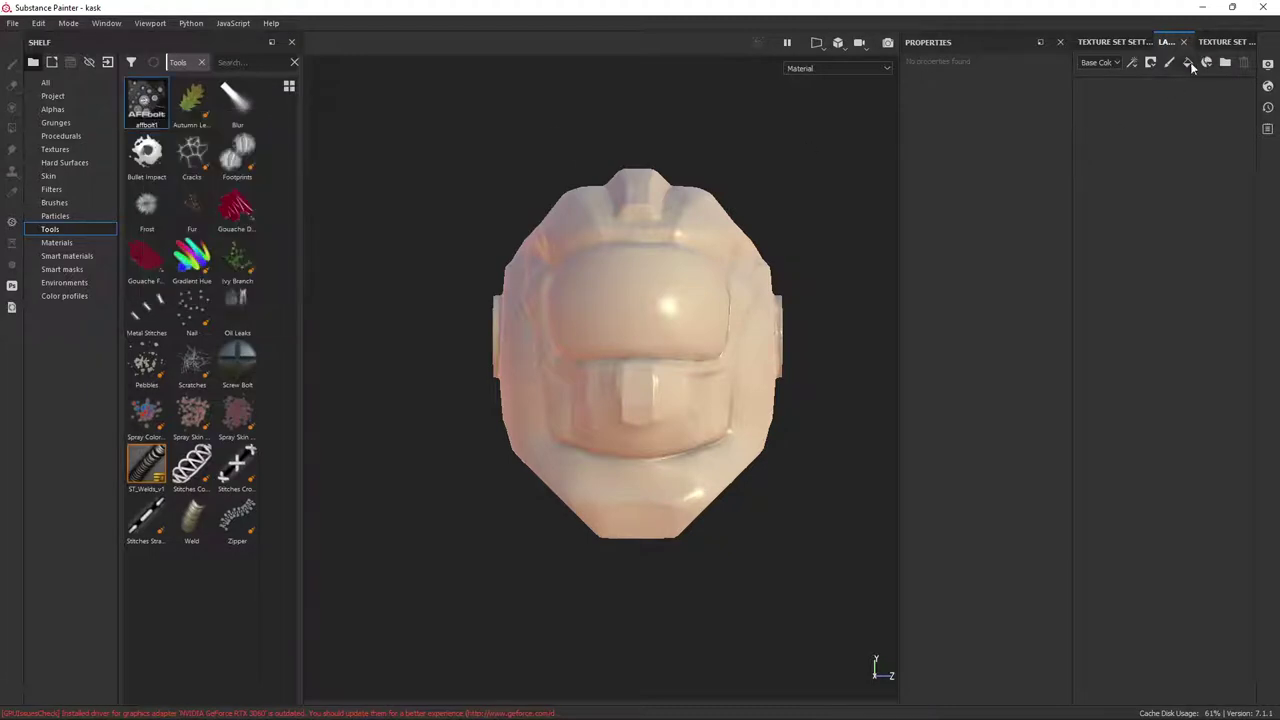
{"action": "key", "text": "1"}
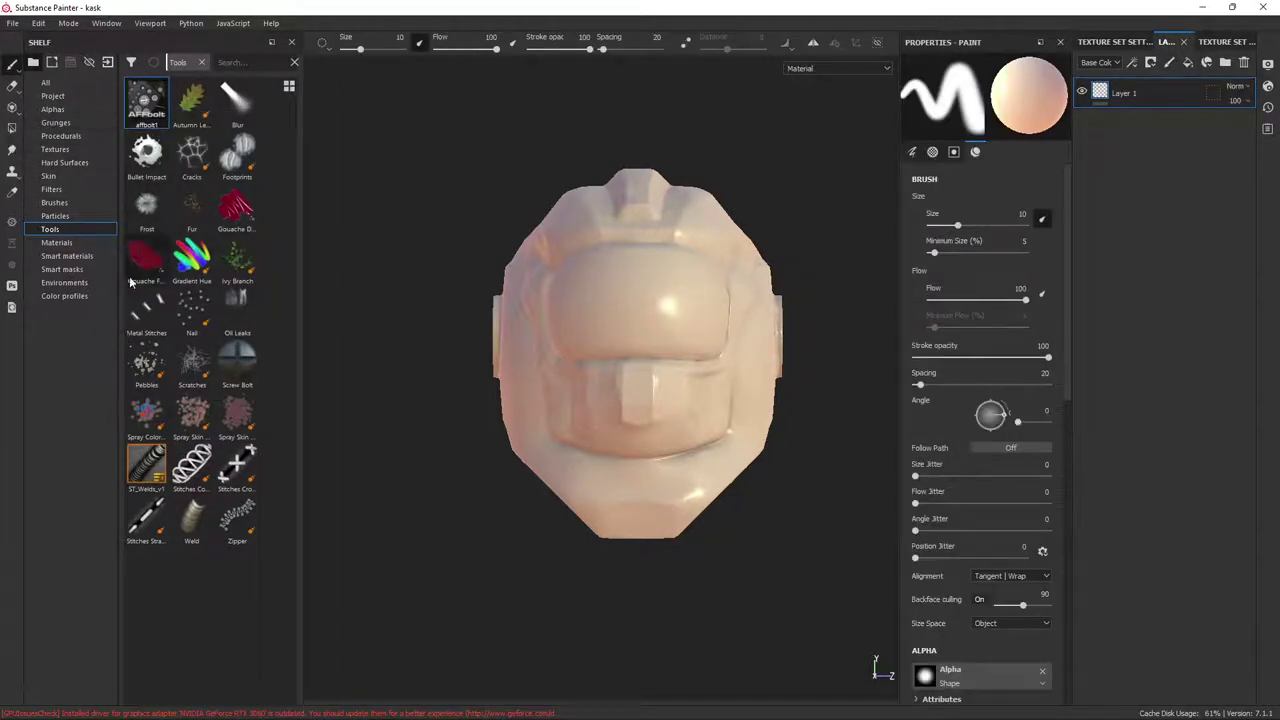
{"action": "key", "text": "alt+Tab"}
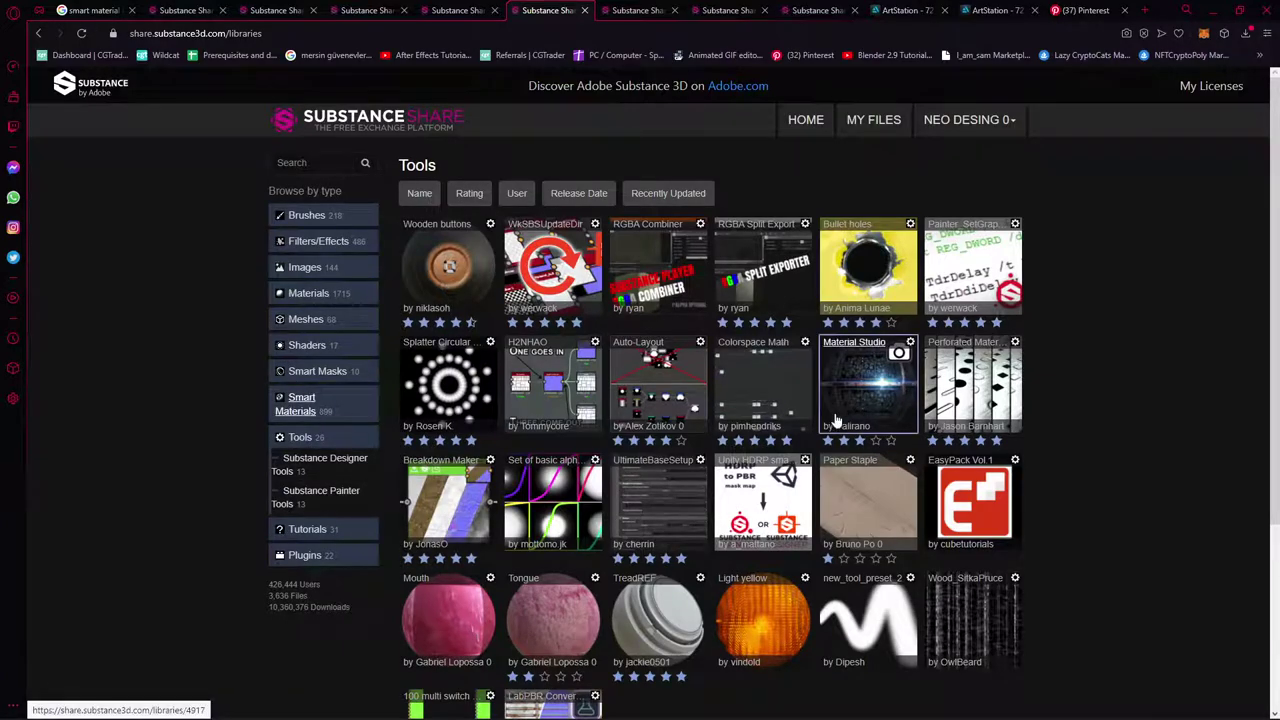
Scroll through the Smart Materials and Materials library grids
{"action": "scroll", "coordinate": [840, 418], "scroll_direction": "down", "scroll_amount": 4}
{"action": "scroll", "coordinate": [620, 488], "scroll_direction": "up", "scroll_amount": 4}
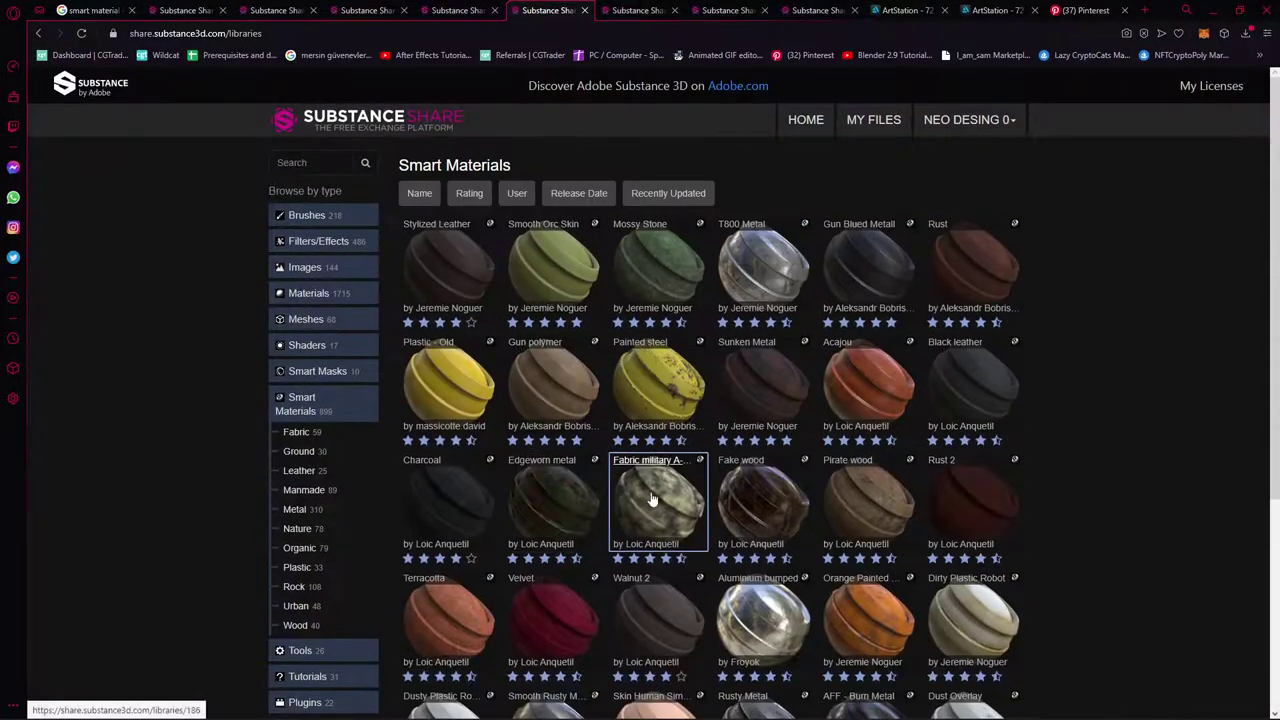
{"action": "scroll", "coordinate": [772, 511], "scroll_direction": "down", "scroll_amount": 3}
{"action": "scroll", "coordinate": [700, 460], "scroll_direction": "up", "scroll_amount": 3}
{"action": "scroll", "coordinate": [627, 413], "scroll_direction": "down", "scroll_amount": 3}
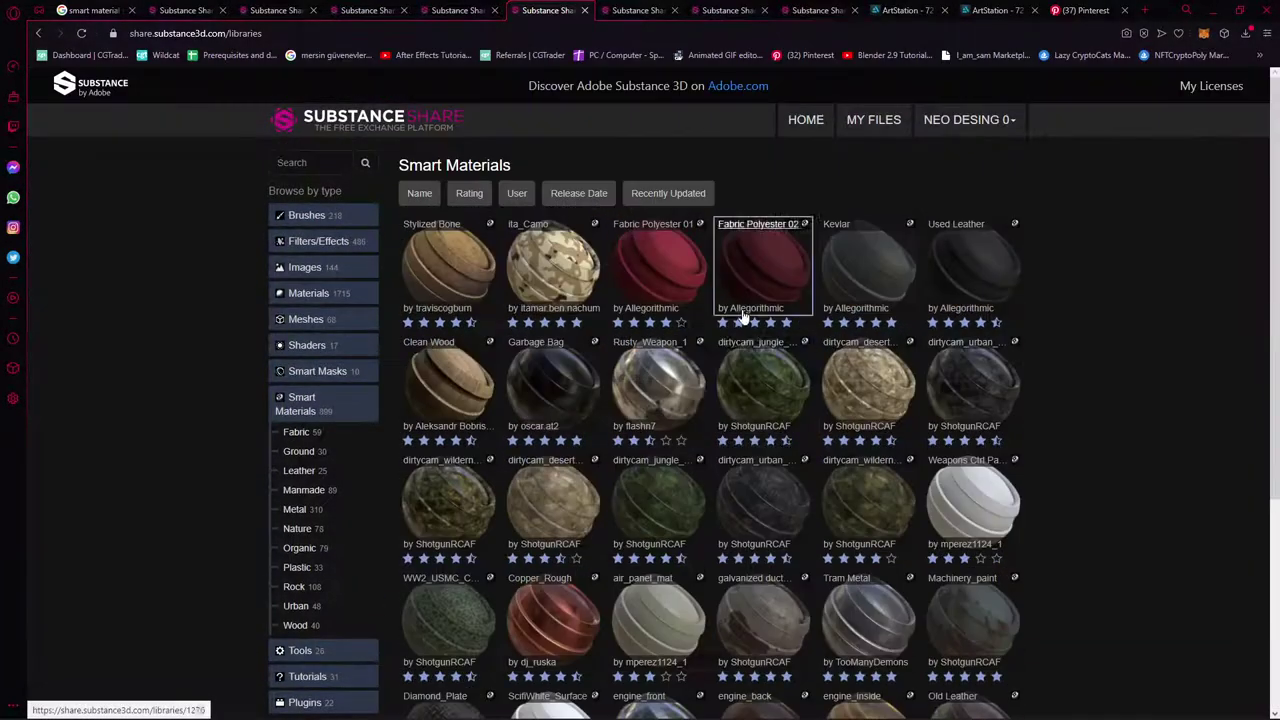
{"action": "scroll", "coordinate": [745, 300], "scroll_direction": "down", "scroll_amount": 5}
{"action": "scroll", "coordinate": [561, 390], "scroll_direction": "up", "scroll_amount": 1}
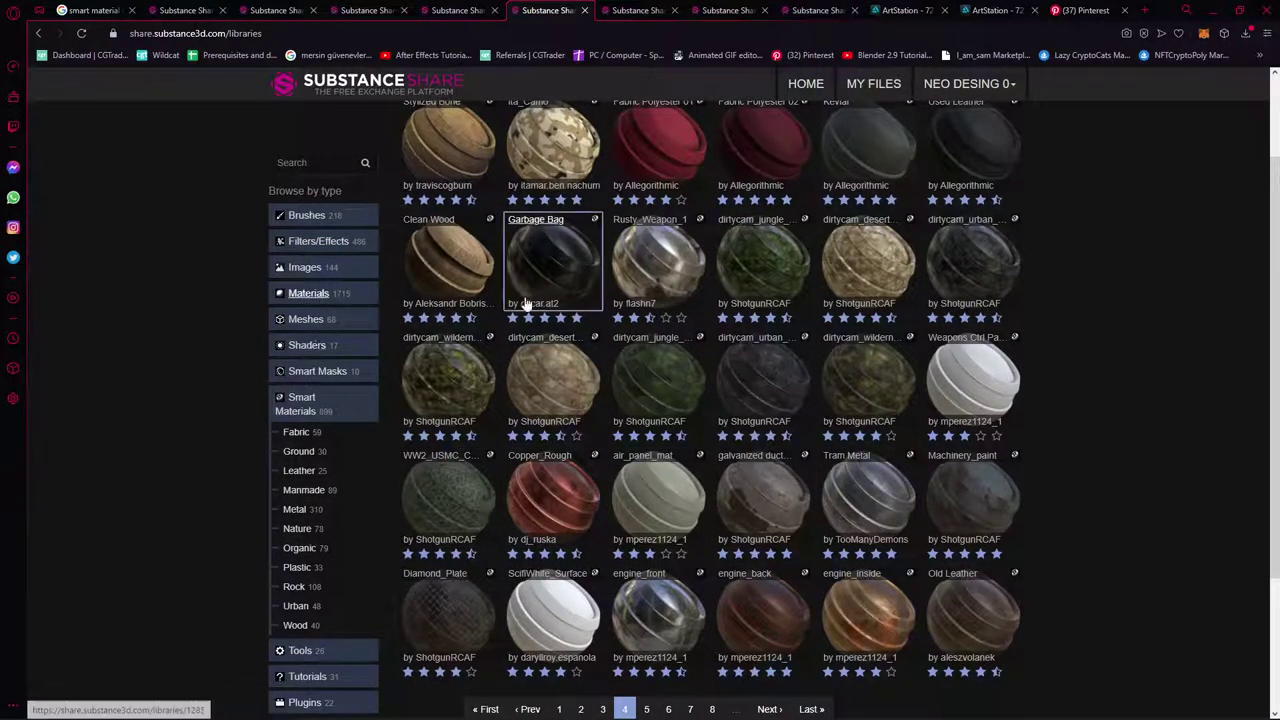
{"action": "scroll", "coordinate": [900, 450], "scroll_direction": "down", "scroll_amount": 5}
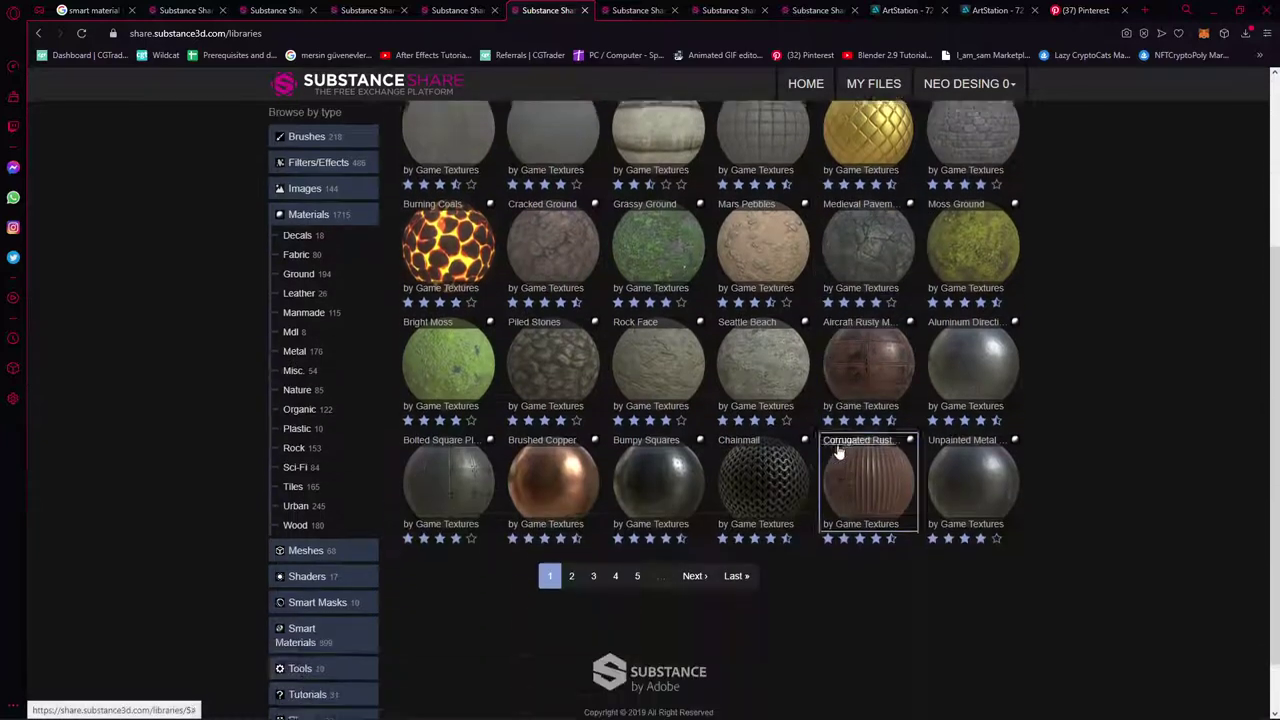
{"action": "scroll", "coordinate": [938, 481], "scroll_direction": "up", "scroll_amount": 5}
{"action": "scroll", "coordinate": [800, 495], "scroll_direction": "down", "scroll_amount": 1}
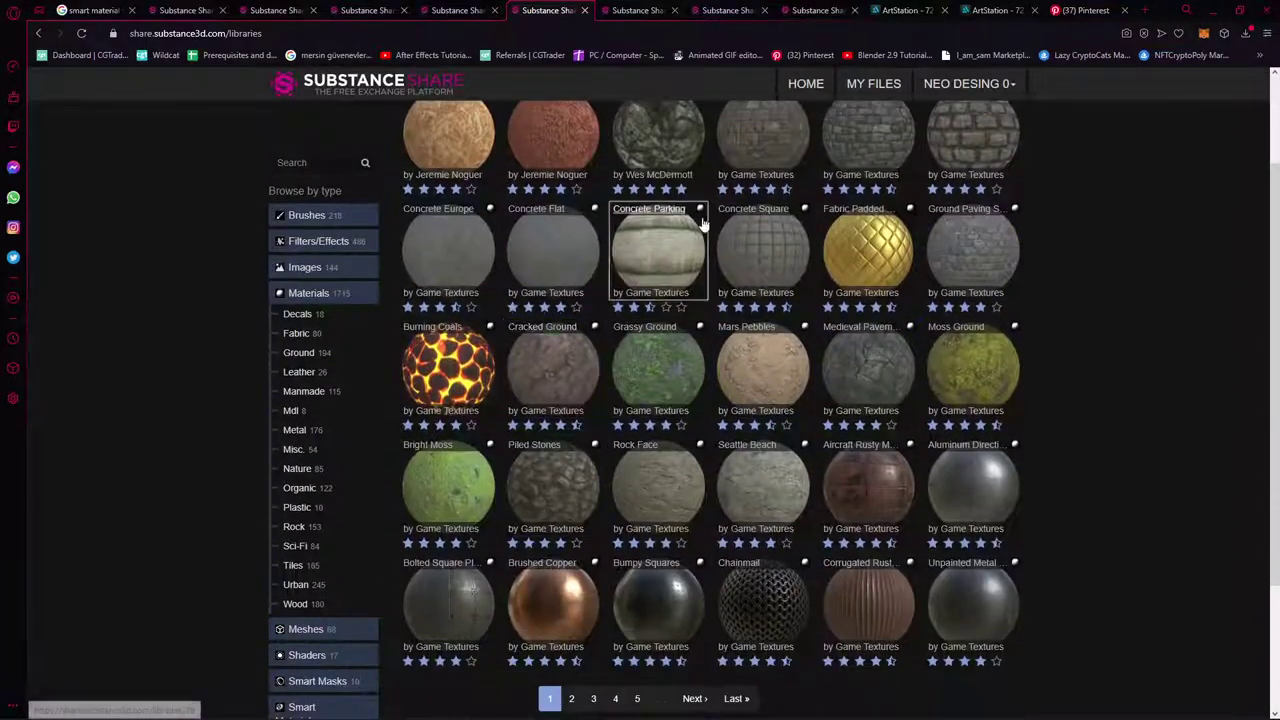
Check recent downloads, then close the materials tab and return to the Welding tool page
{"action": "left_click", "coordinate": [1245, 33]}
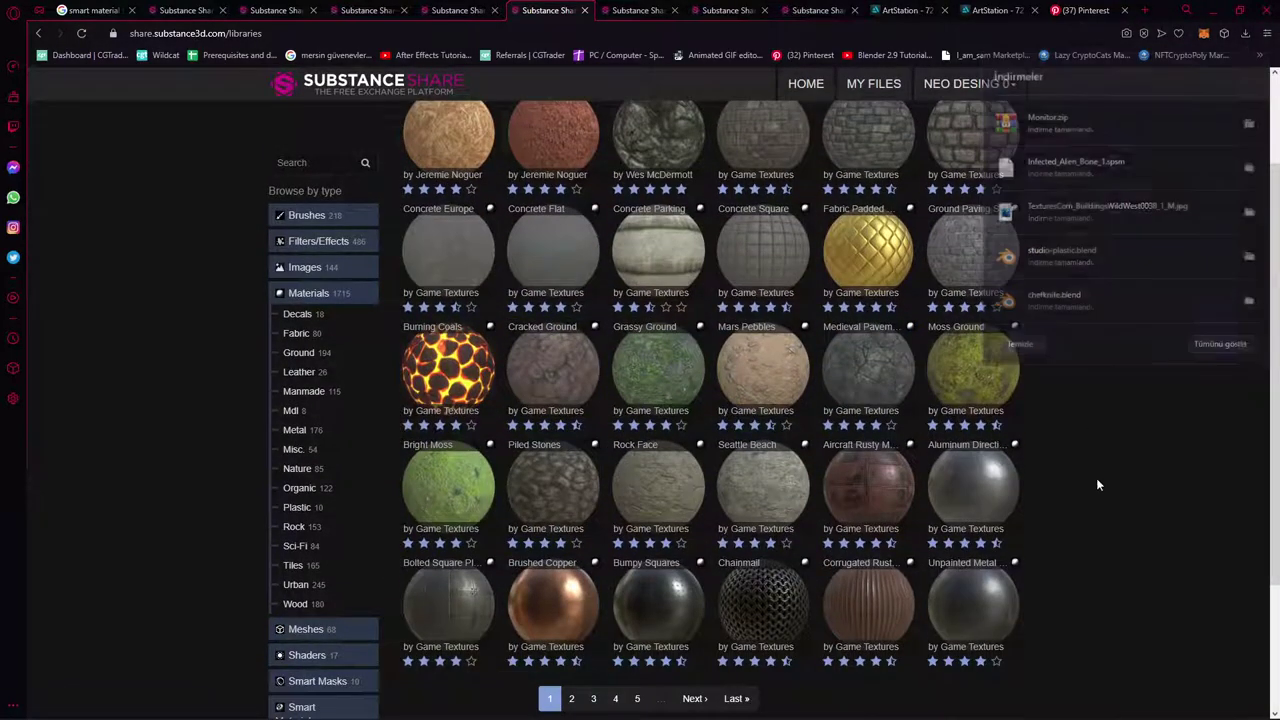
{"action": "left_click", "coordinate": [630, 10]}
{"action": "left_click", "coordinate": [550, 10]}
{"action": "middle_click", "coordinate": [556, 10]}
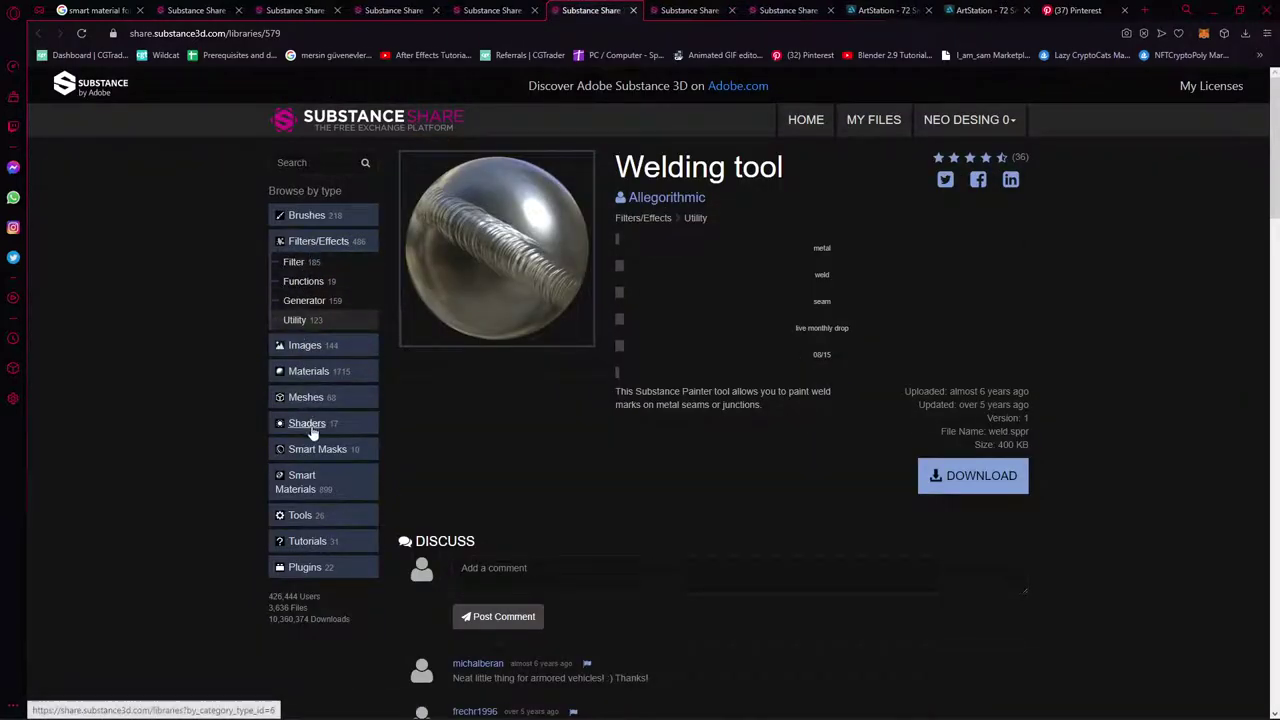
Browse the Generator and Filter categories of filters and effects
{"action": "left_click", "coordinate": [367, 304]}
{"action": "scroll", "coordinate": [456, 258], "scroll_direction": "down", "scroll_amount": 1}
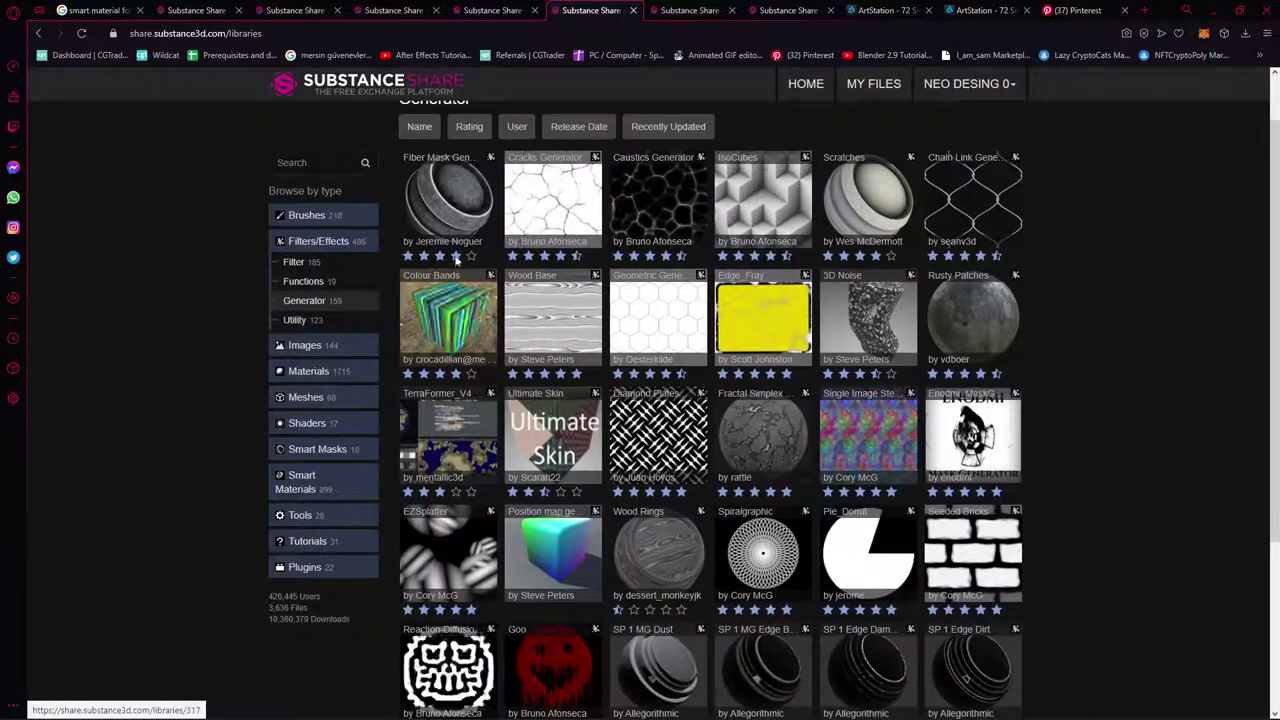
{"action": "left_click", "coordinate": [323, 264]}
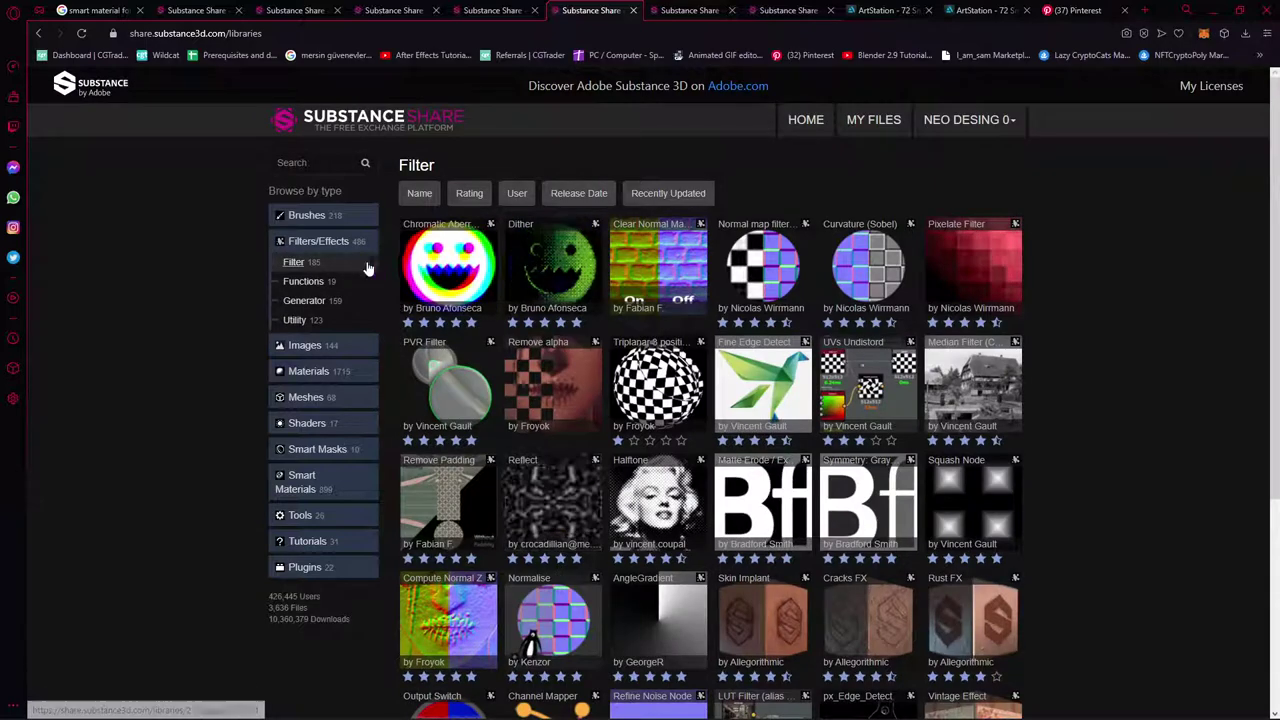
{"action": "scroll", "coordinate": [780, 480], "scroll_direction": "down", "scroll_amount": 1}
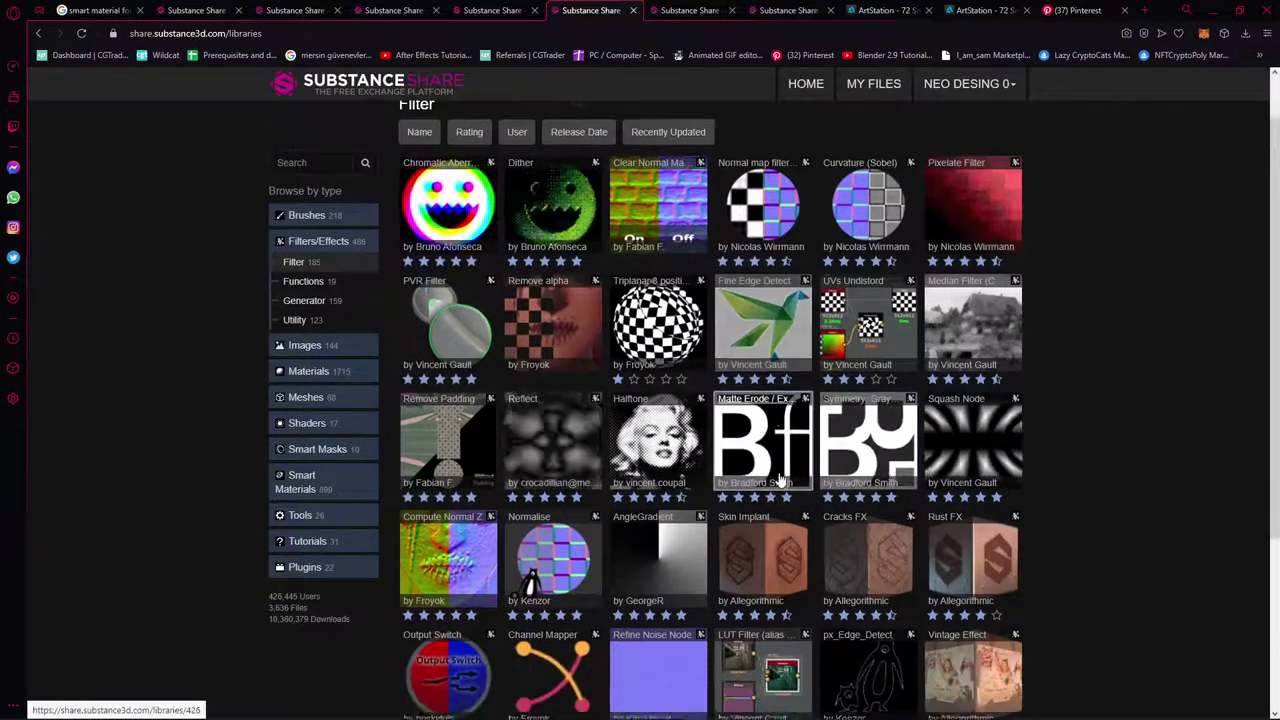
{"action": "scroll", "coordinate": [780, 480], "scroll_direction": "down", "scroll_amount": 1}
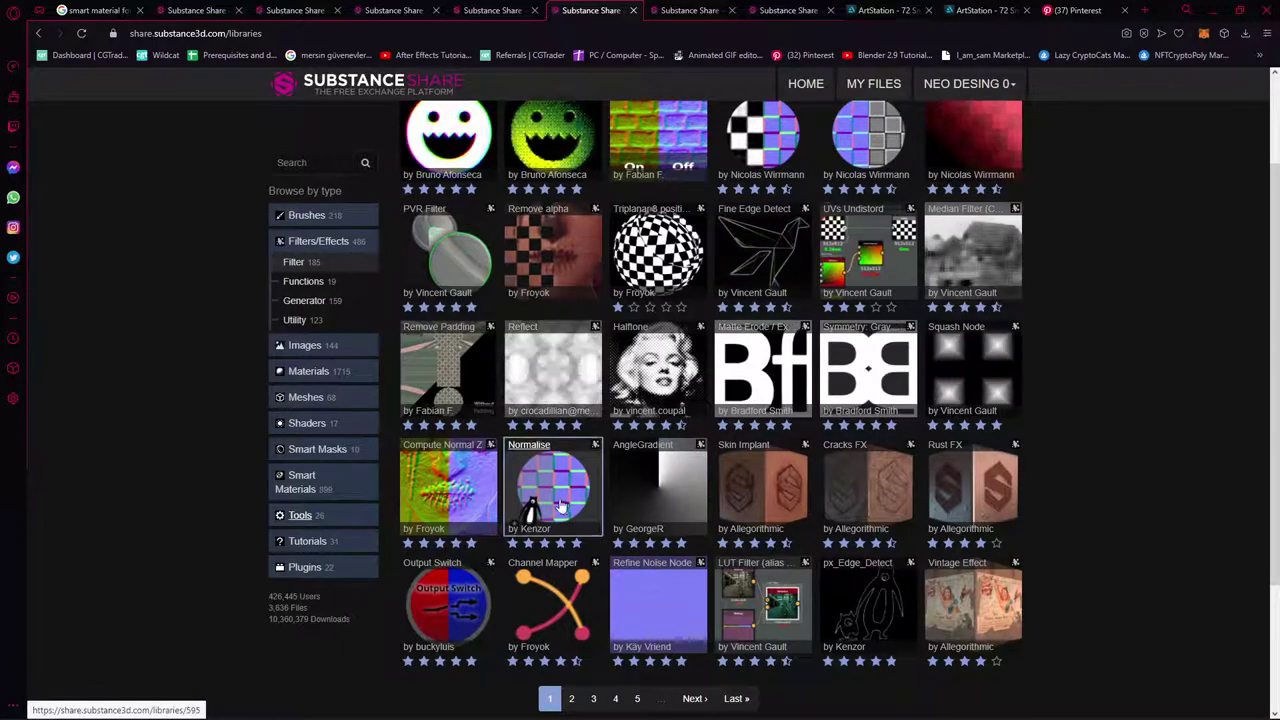
Narrow Tools to Substance Painter Tools, then close that page
{"action": "left_click", "coordinate": [330, 515]}
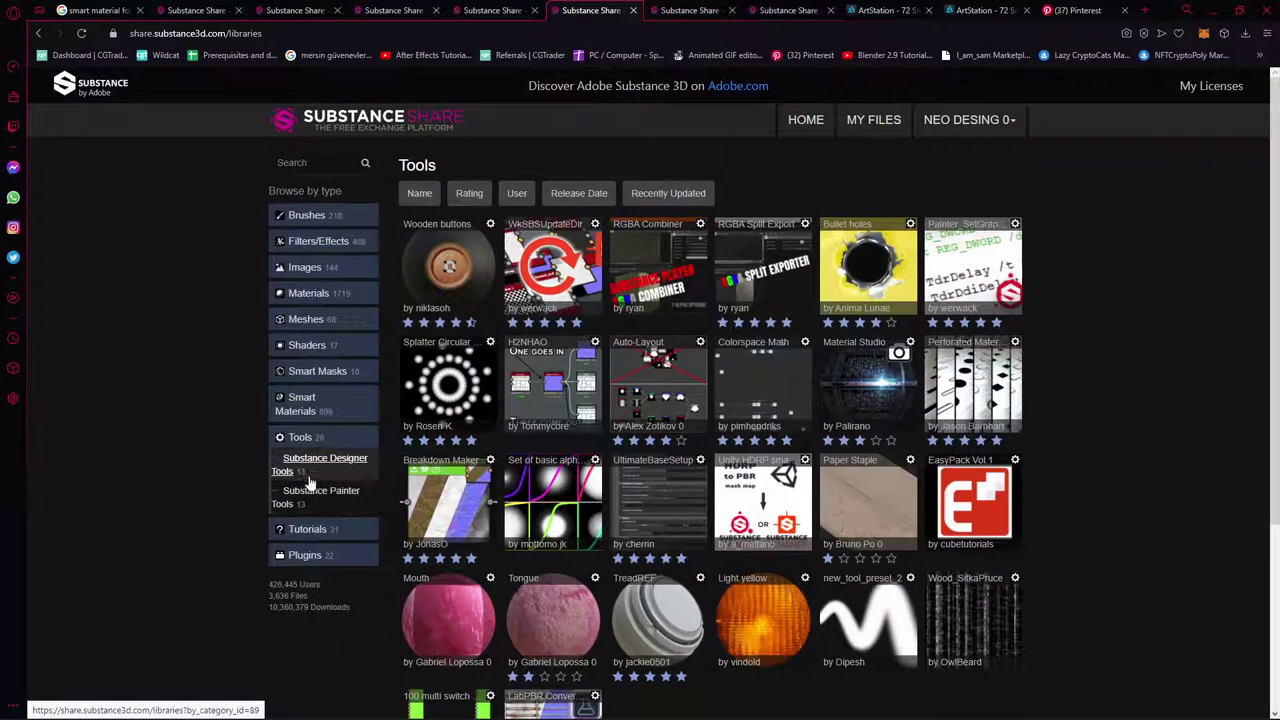
{"action": "left_click", "coordinate": [320, 497]}
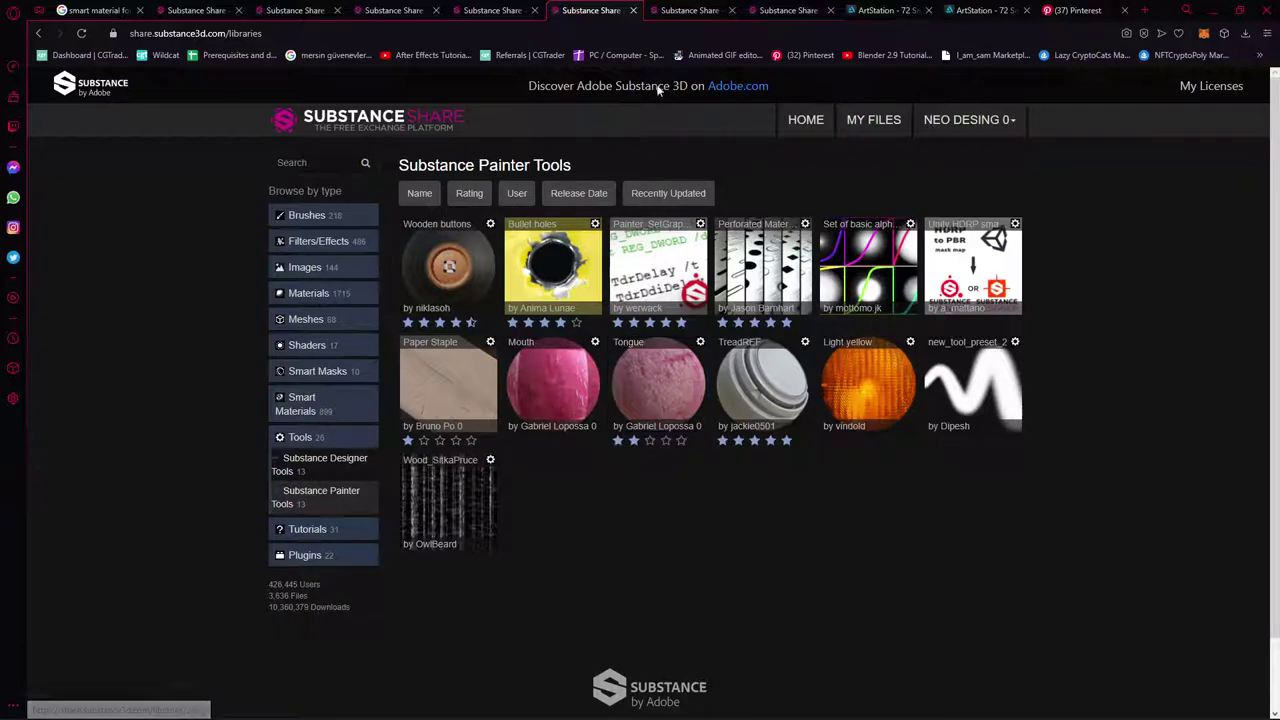
{"action": "middle_click", "coordinate": [585, 7]}
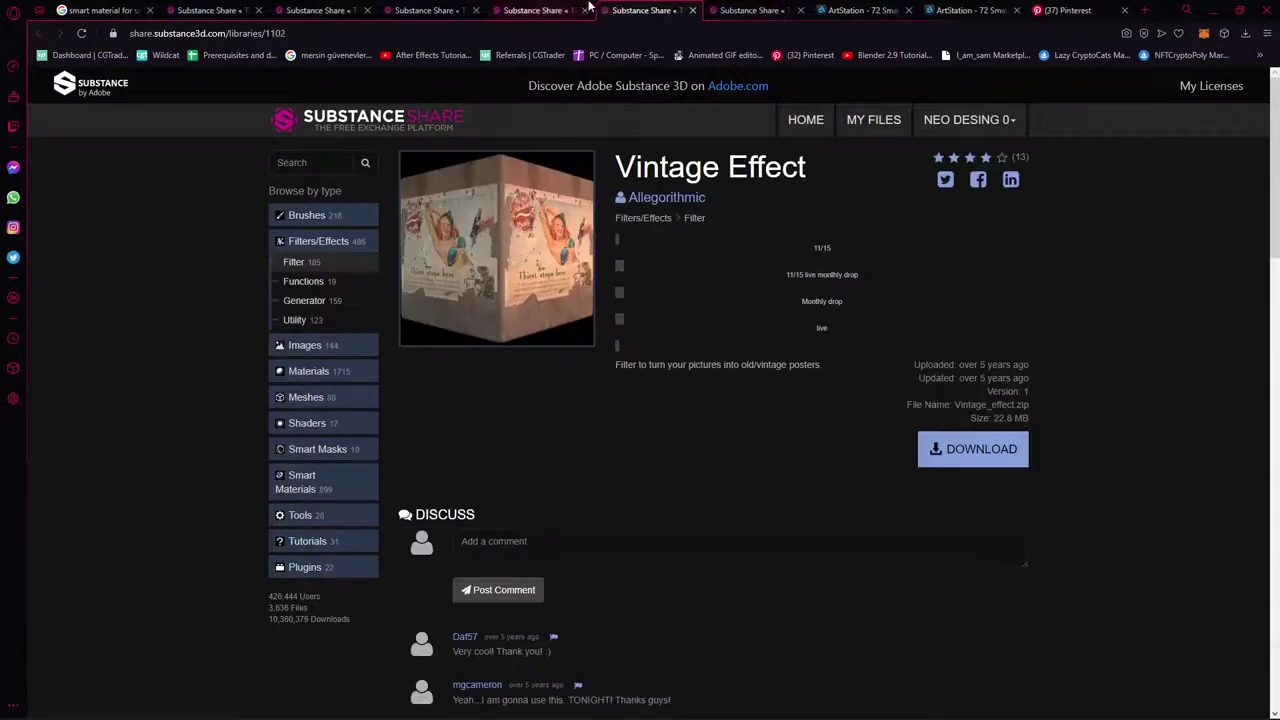
Download the Vintage Effect filter, review the Seven Segment Display previews, and close both pages
{"action": "left_click", "coordinate": [1000, 468]}
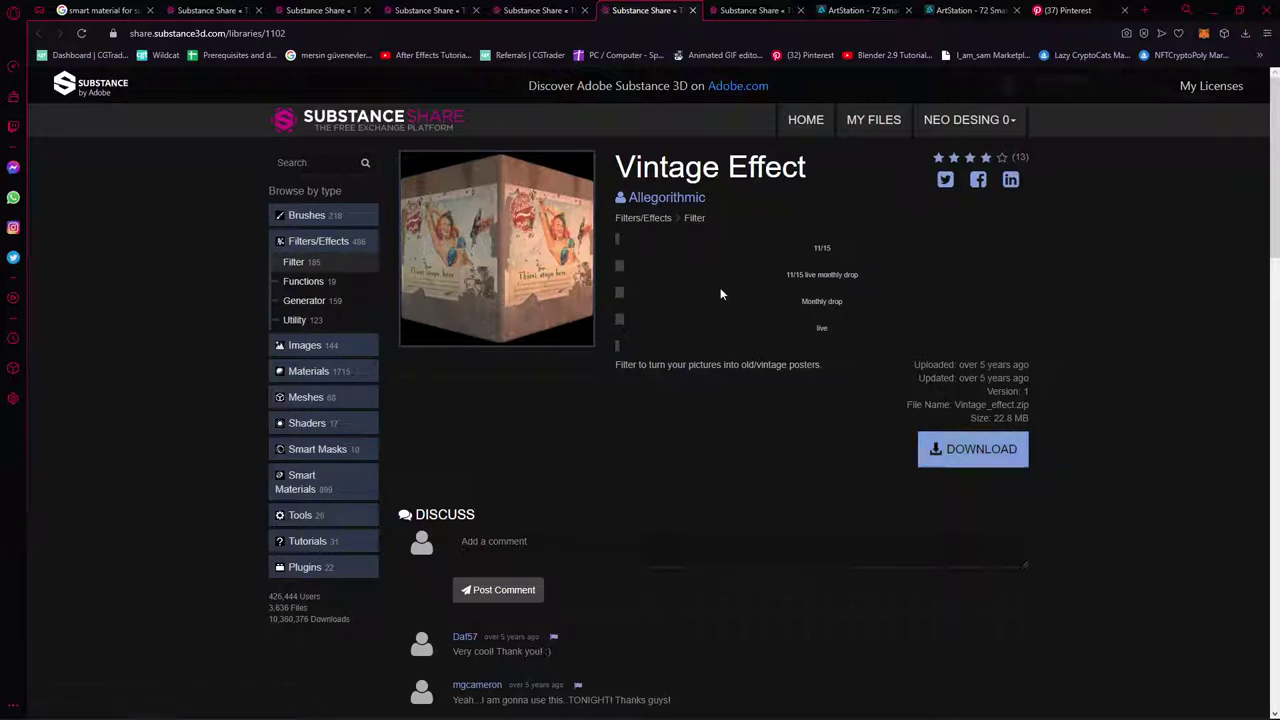
{"action": "middle_click", "coordinate": [667, 7]}
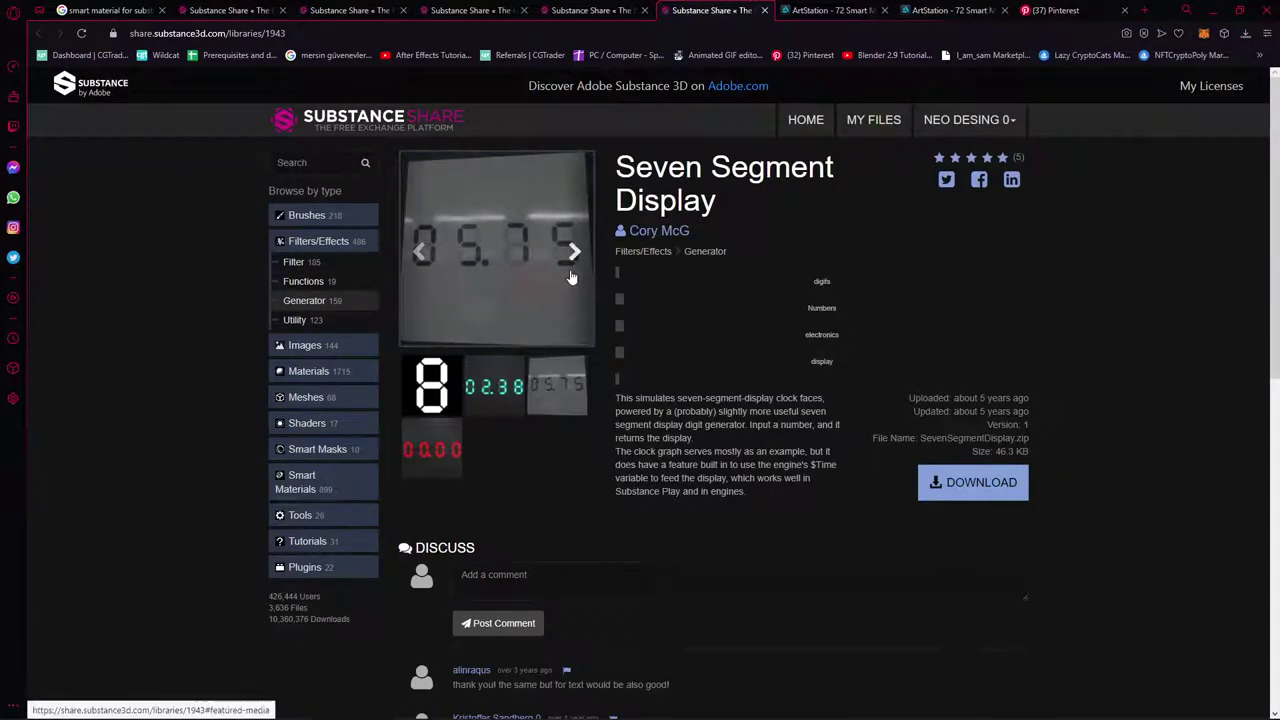
{"action": "left_click", "coordinate": [575, 287]}
{"action": "left_click", "coordinate": [572, 278]}
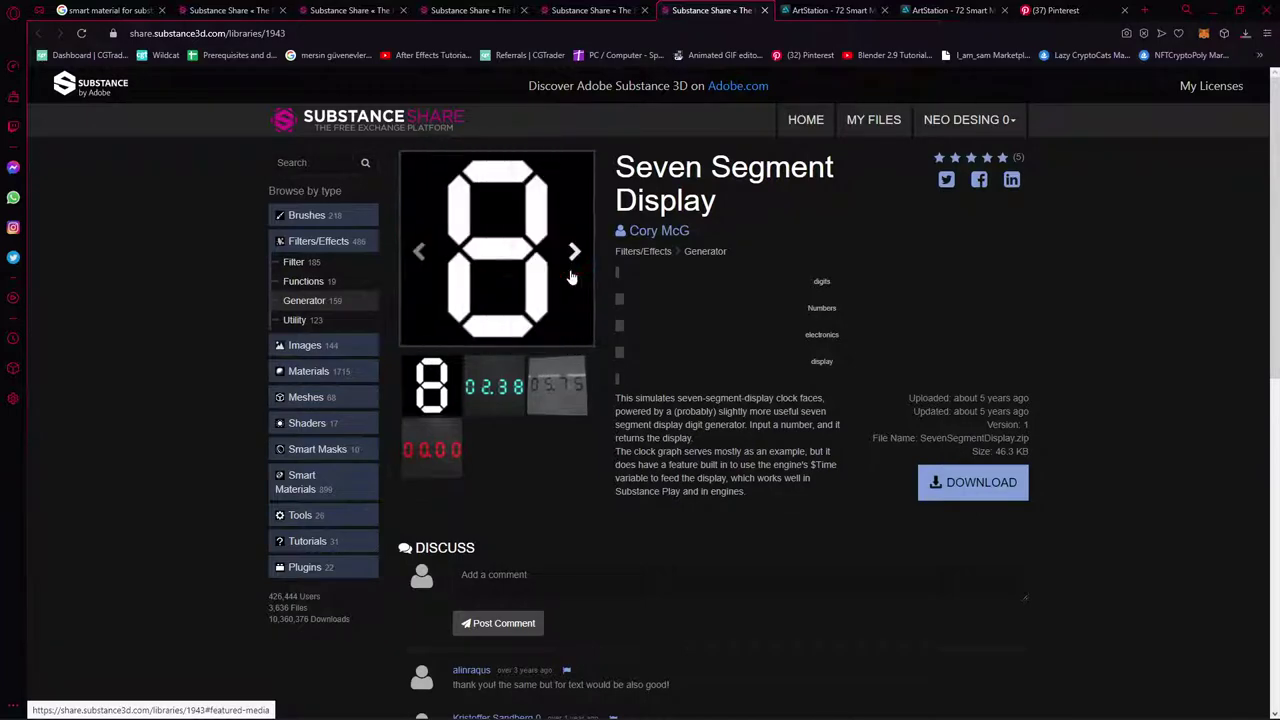
{"action": "left_click", "coordinate": [505, 398]}
{"action": "left_click", "coordinate": [1007, 539]}
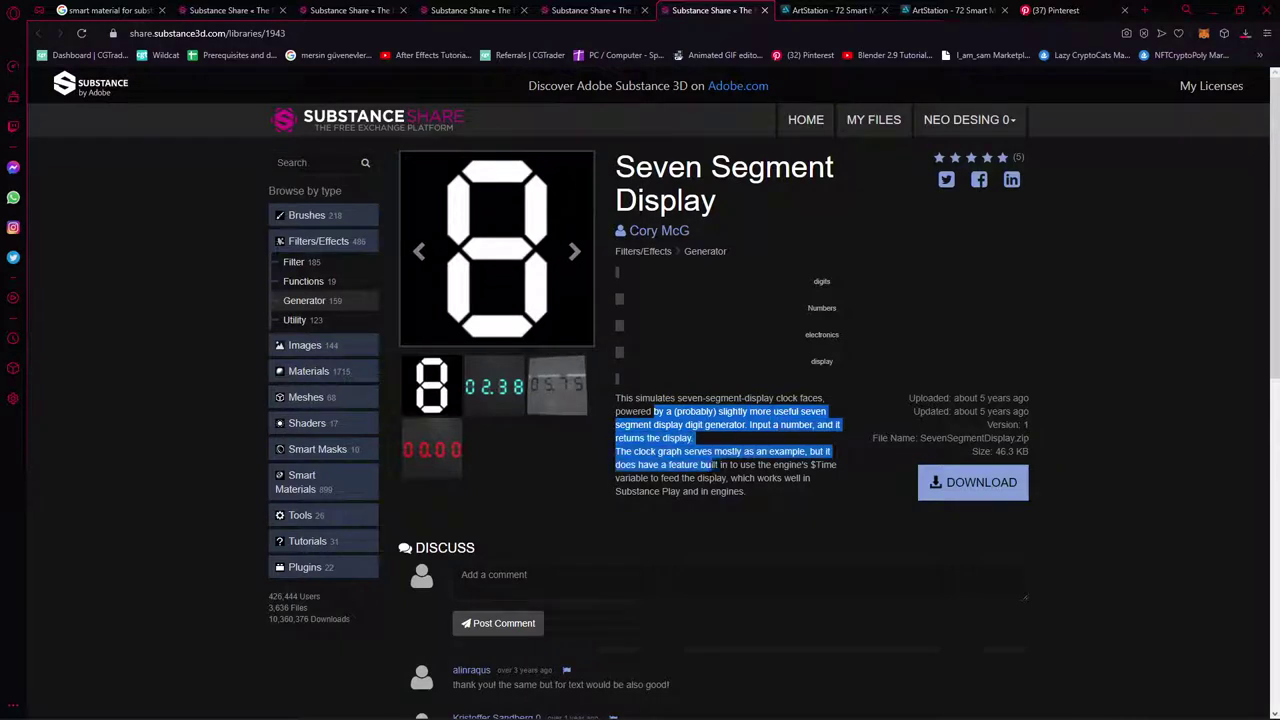
{"action": "left_click", "coordinate": [845, 487]}
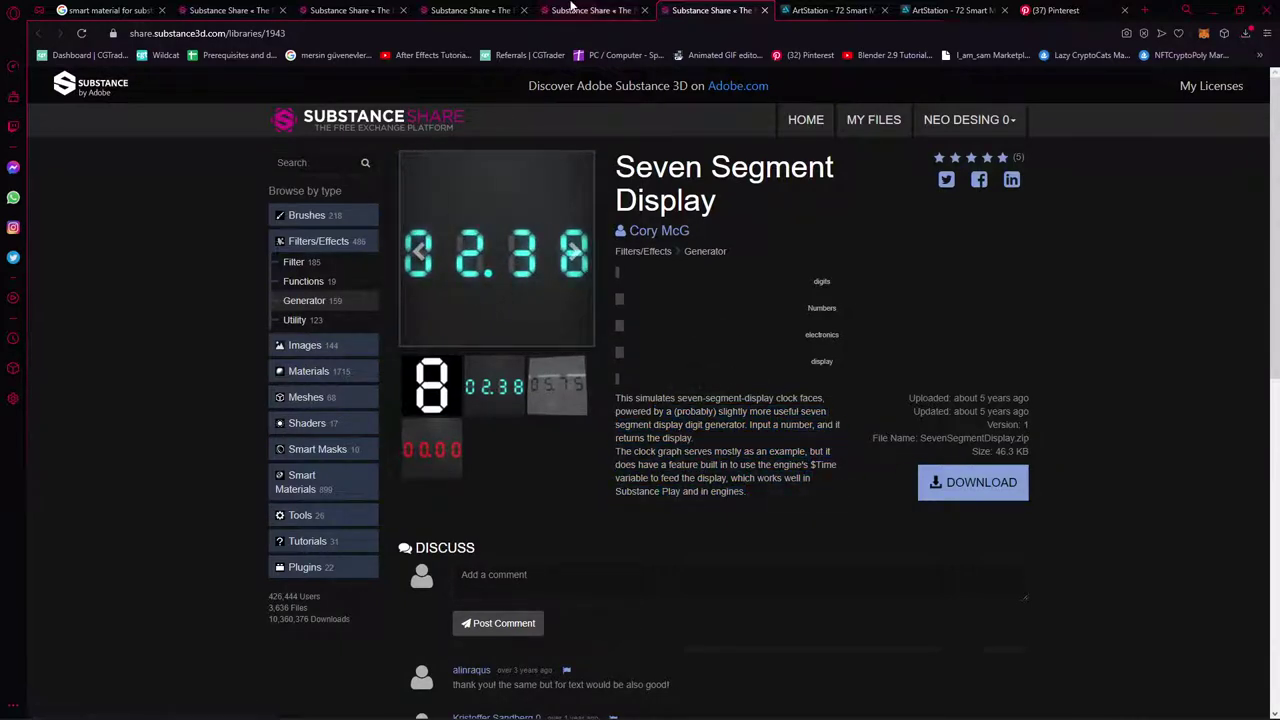
{"action": "middle_click", "coordinate": [713, 9]}
From the 72 Smart Materials post, search ArtStation for 'substance painter smart materials'
{"action": "left_click", "coordinate": [712, 10]}
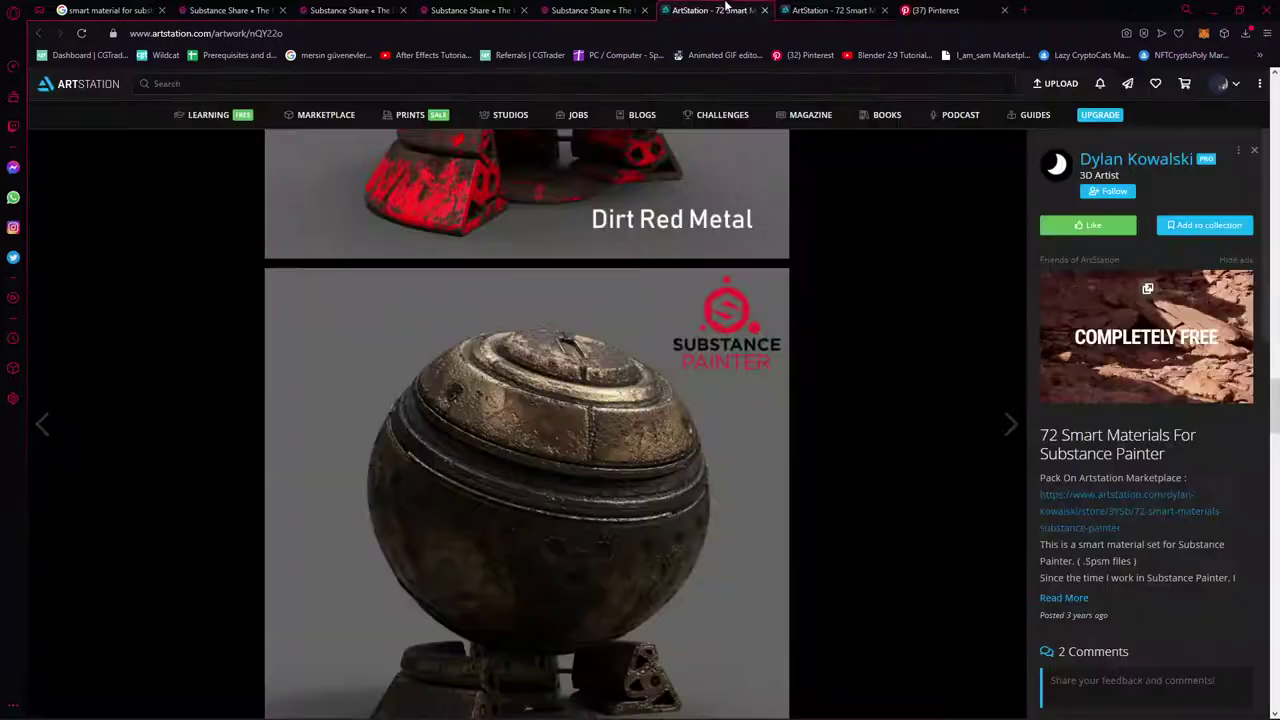
{"action": "scroll", "coordinate": [700, 609], "scroll_direction": "up", "scroll_amount": 5}
{"action": "scroll", "coordinate": [893, 573], "scroll_direction": "up", "scroll_amount": 1}
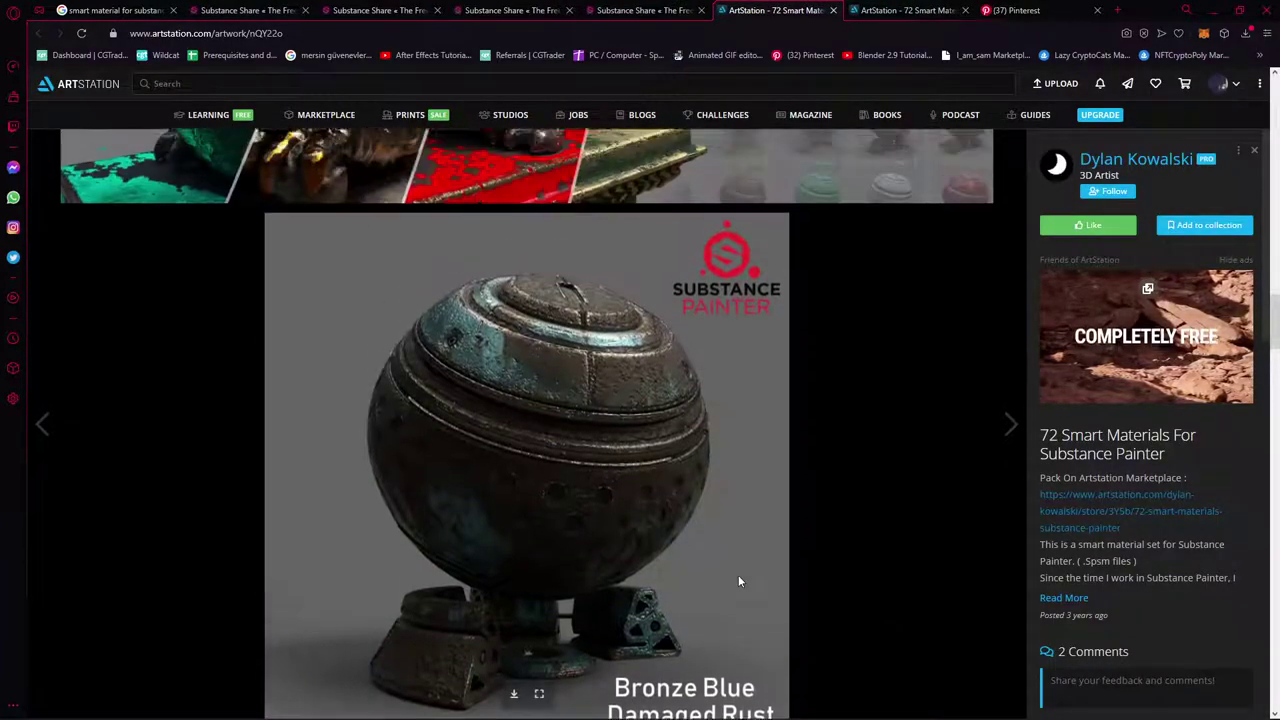
{"action": "scroll", "coordinate": [737, 583], "scroll_direction": "up", "scroll_amount": 3}
{"action": "scroll", "coordinate": [660, 480], "scroll_direction": "up", "scroll_amount": 5}
{"action": "scroll", "coordinate": [600, 420], "scroll_direction": "up", "scroll_amount": 5}
{"action": "scroll", "coordinate": [578, 389], "scroll_direction": "up", "scroll_amount": 5}
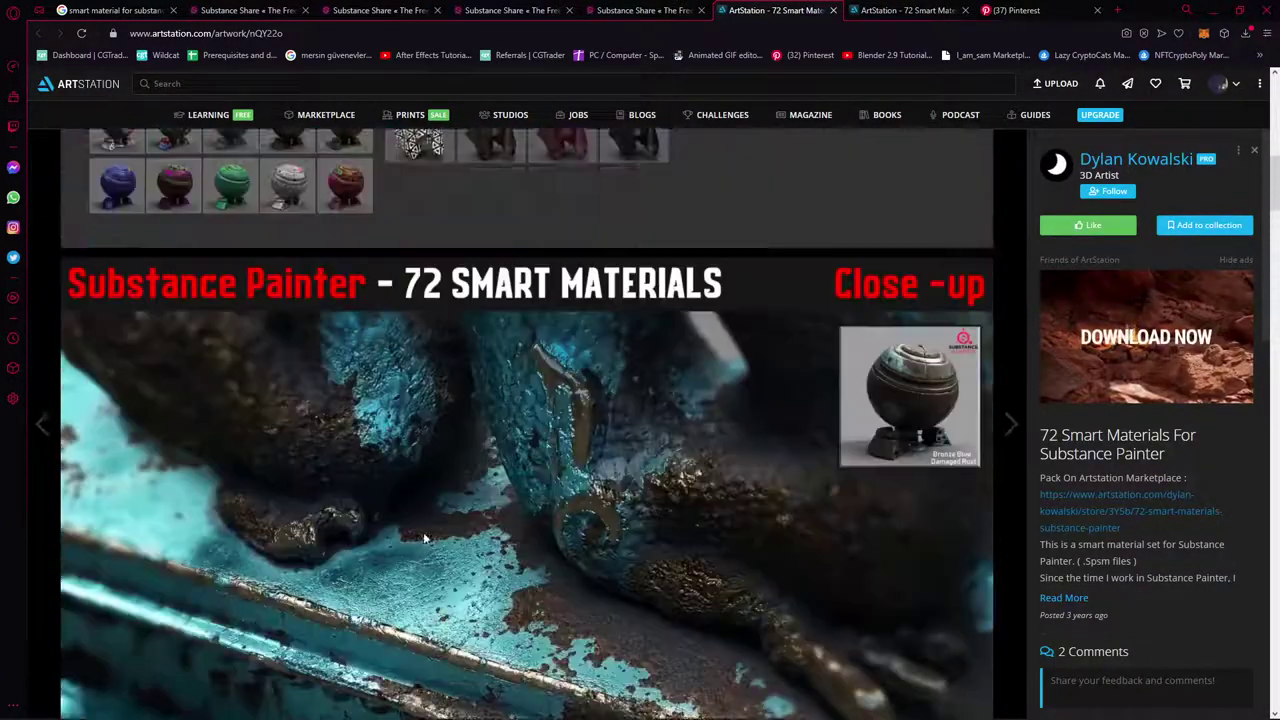
{"action": "scroll", "coordinate": [600, 420], "scroll_direction": "up", "scroll_amount": 5}
{"action": "scroll", "coordinate": [700, 400], "scroll_direction": "up", "scroll_amount": 5}
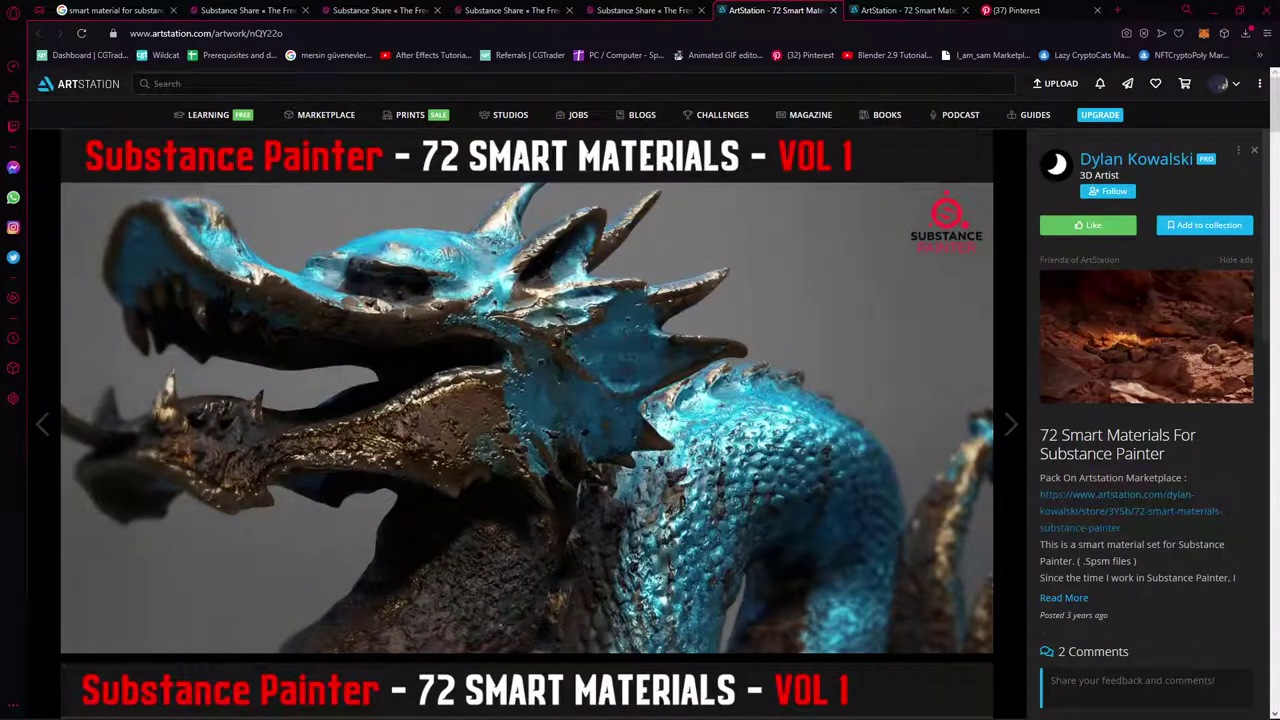
{"action": "left_click", "coordinate": [165, 83]}
{"action": "type", "text": "subta"}
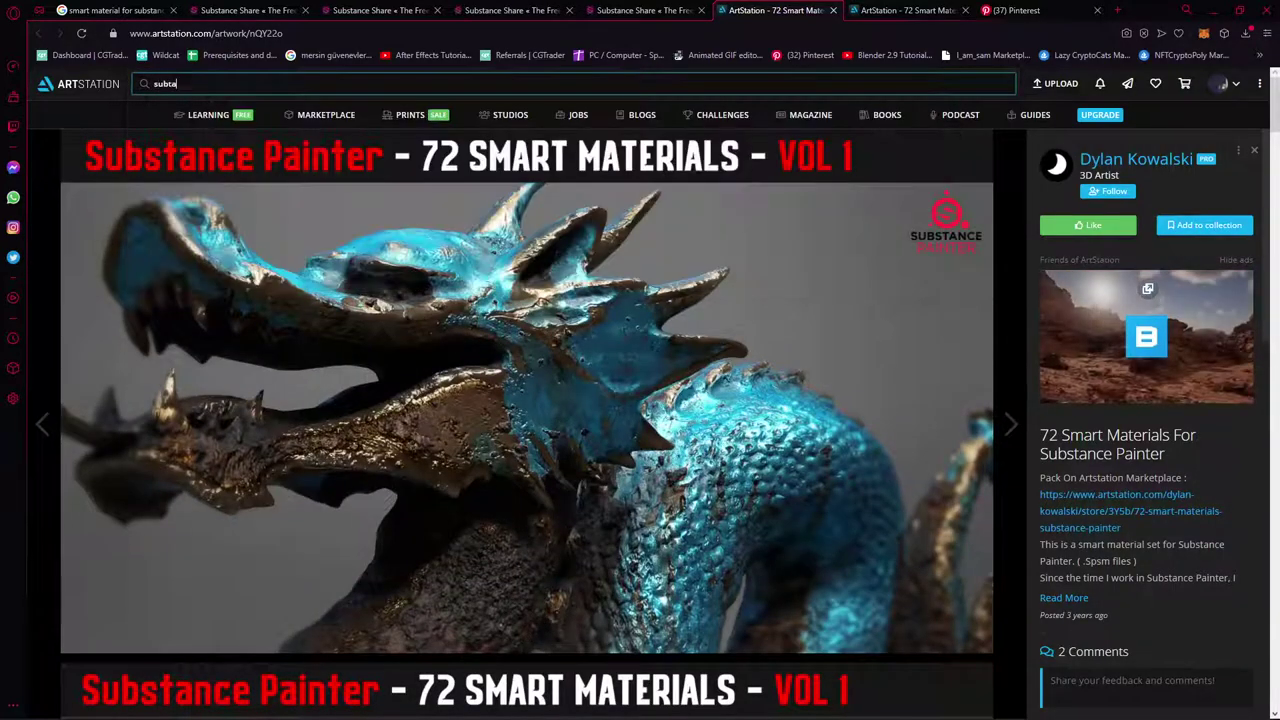
{"action": "type", "text": "nce painter smart m"}
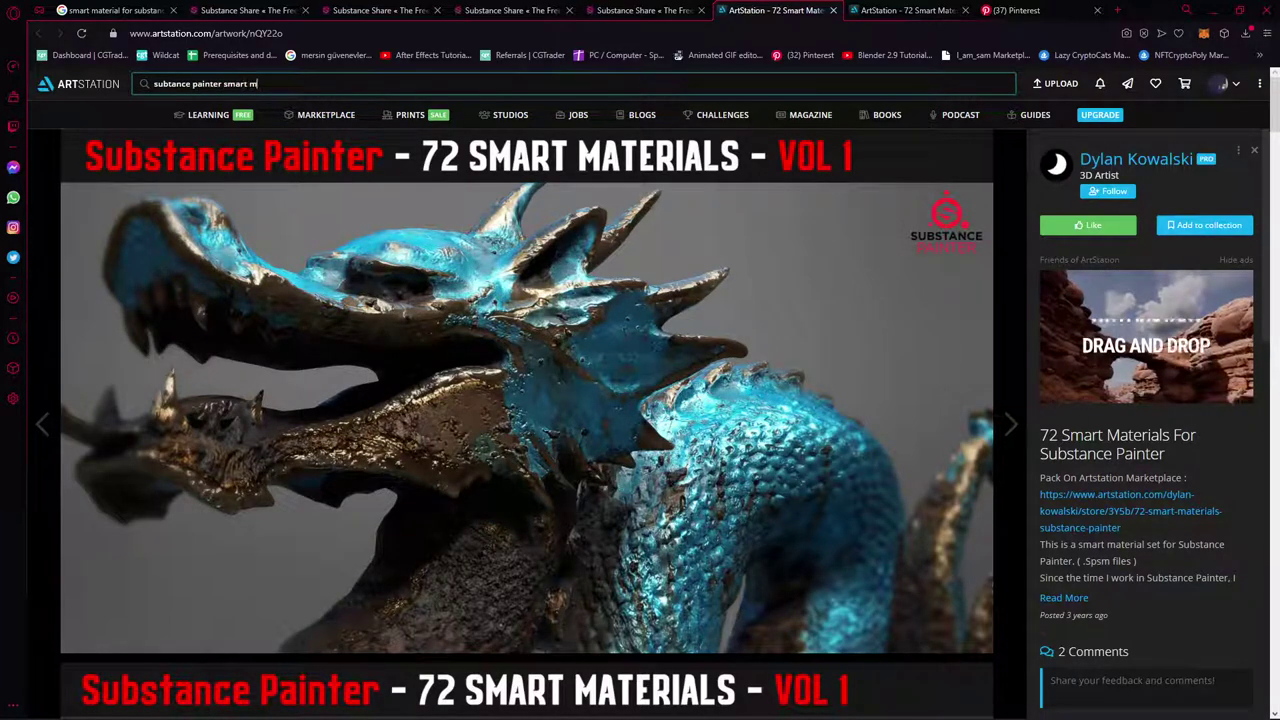
{"action": "type", "text": "aterials"}
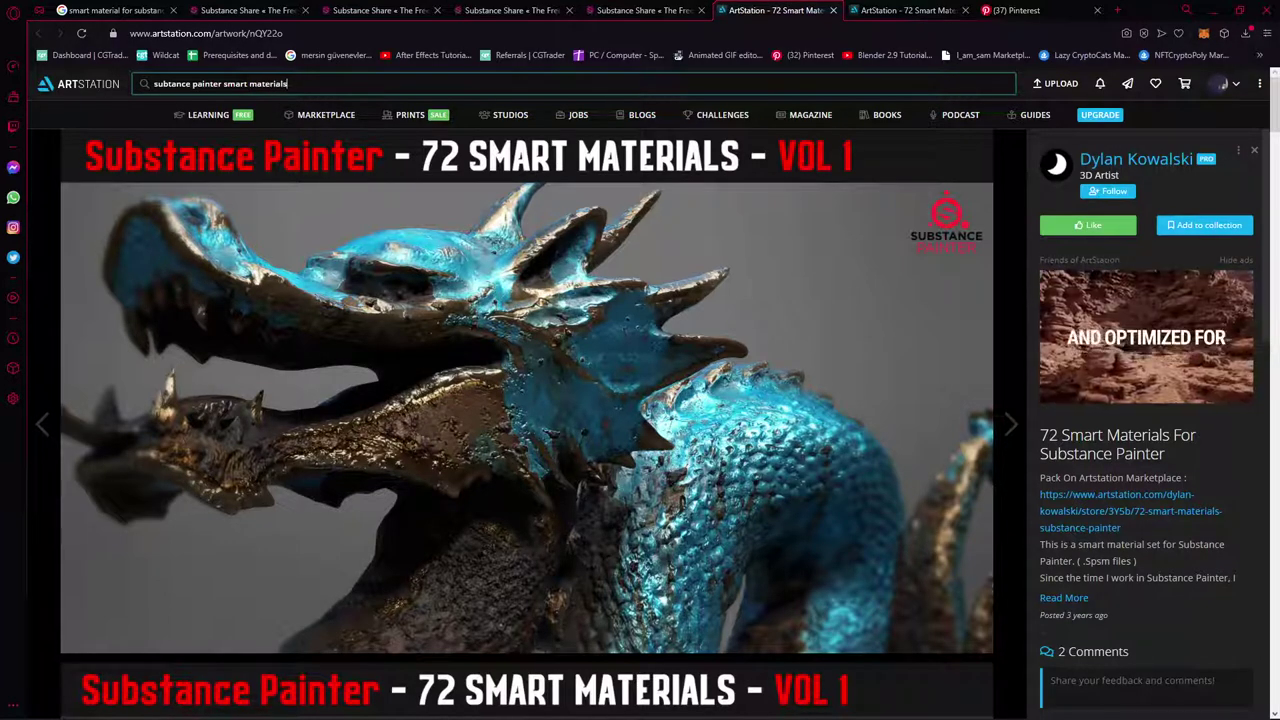
{"action": "key", "text": "Return"}
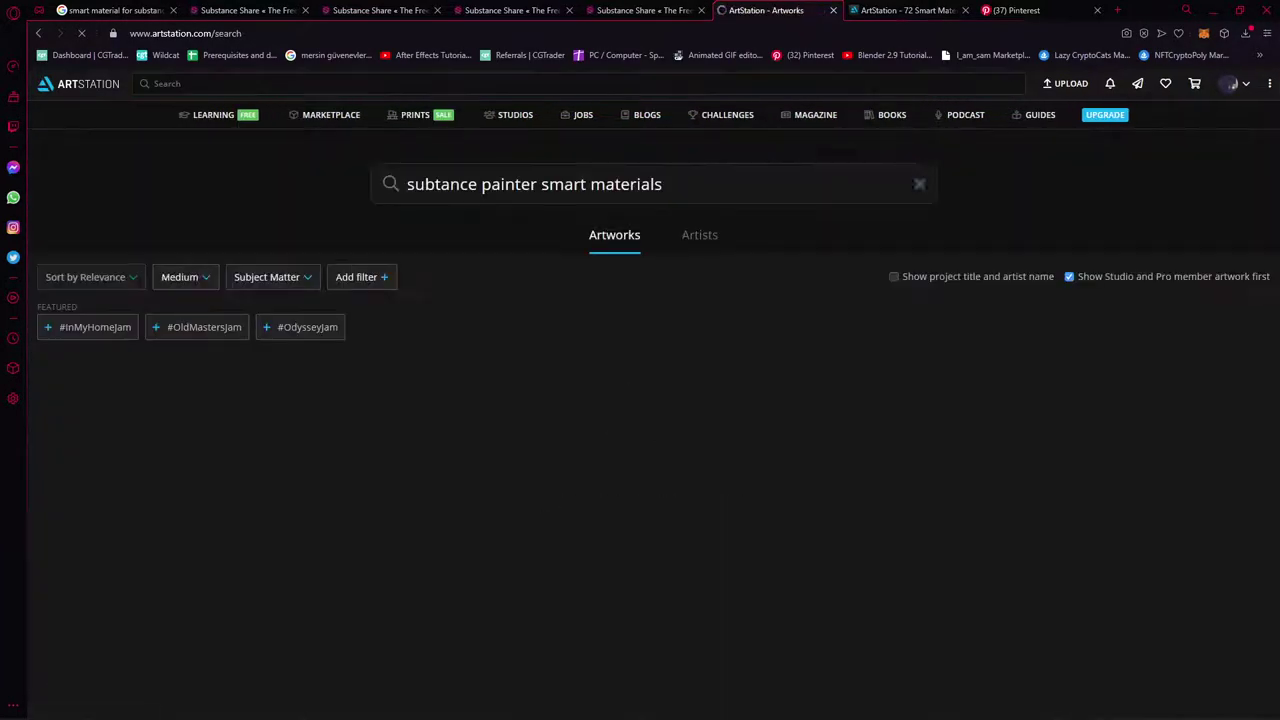
Open two smart-material results in background tabs, then switch to the '72 Smart Materials - Vol 1' page
{"action": "scroll", "coordinate": [620, 320], "scroll_direction": "down", "scroll_amount": 1}
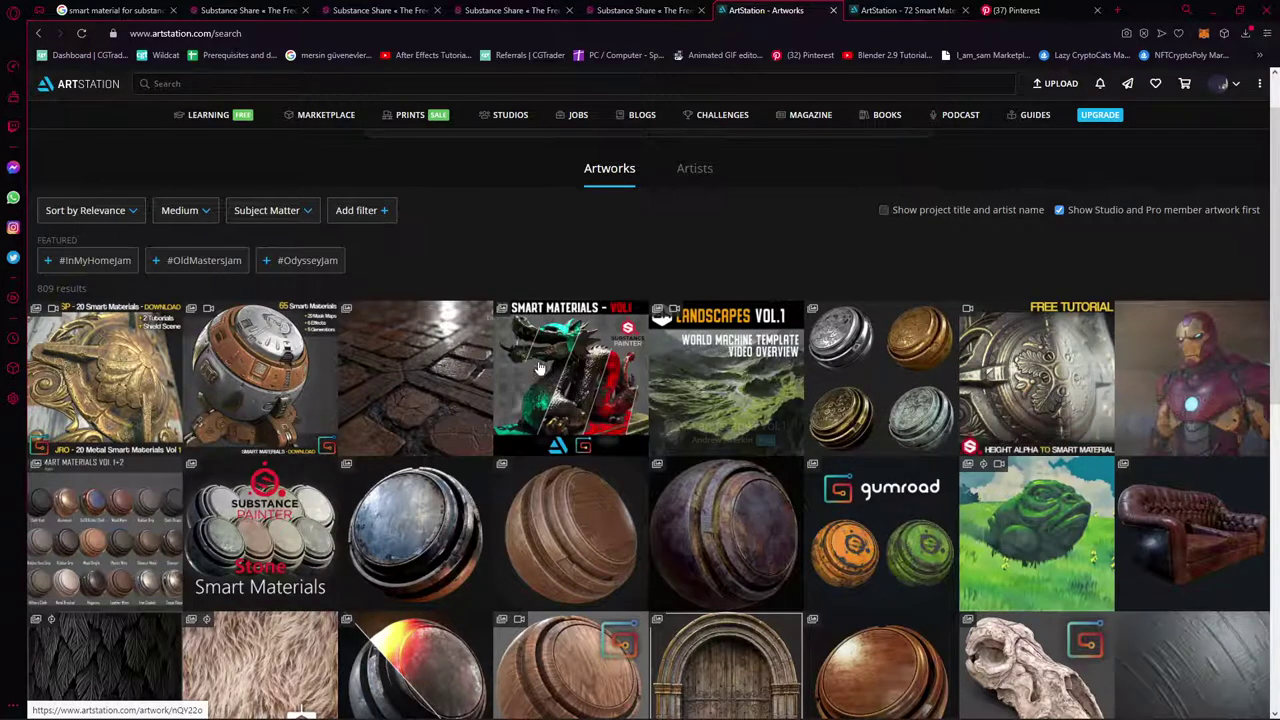
{"action": "scroll", "coordinate": [779, 434], "scroll_direction": "down", "scroll_amount": 1}
{"action": "scroll", "coordinate": [779, 434], "scroll_direction": "down", "scroll_amount": 2}
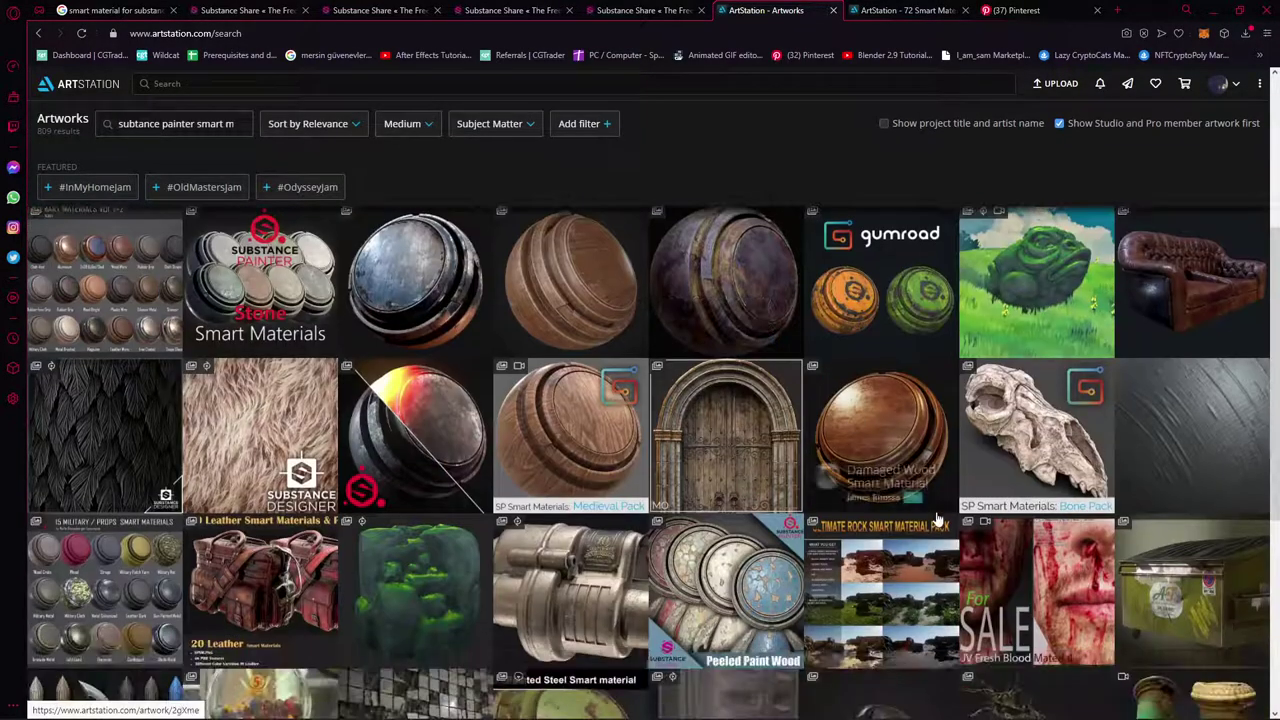
{"action": "scroll", "coordinate": [160, 558], "scroll_direction": "up", "scroll_amount": 1}
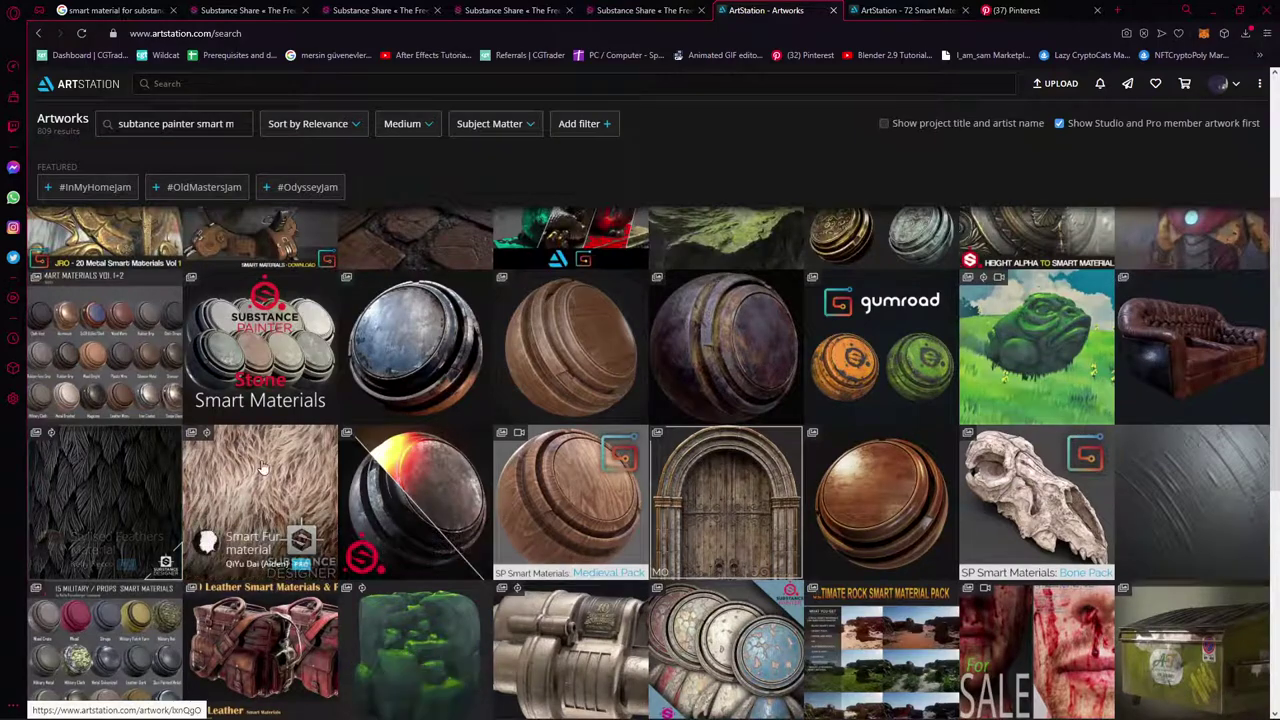
{"action": "scroll", "coordinate": [773, 390], "scroll_direction": "up", "scroll_amount": 2}
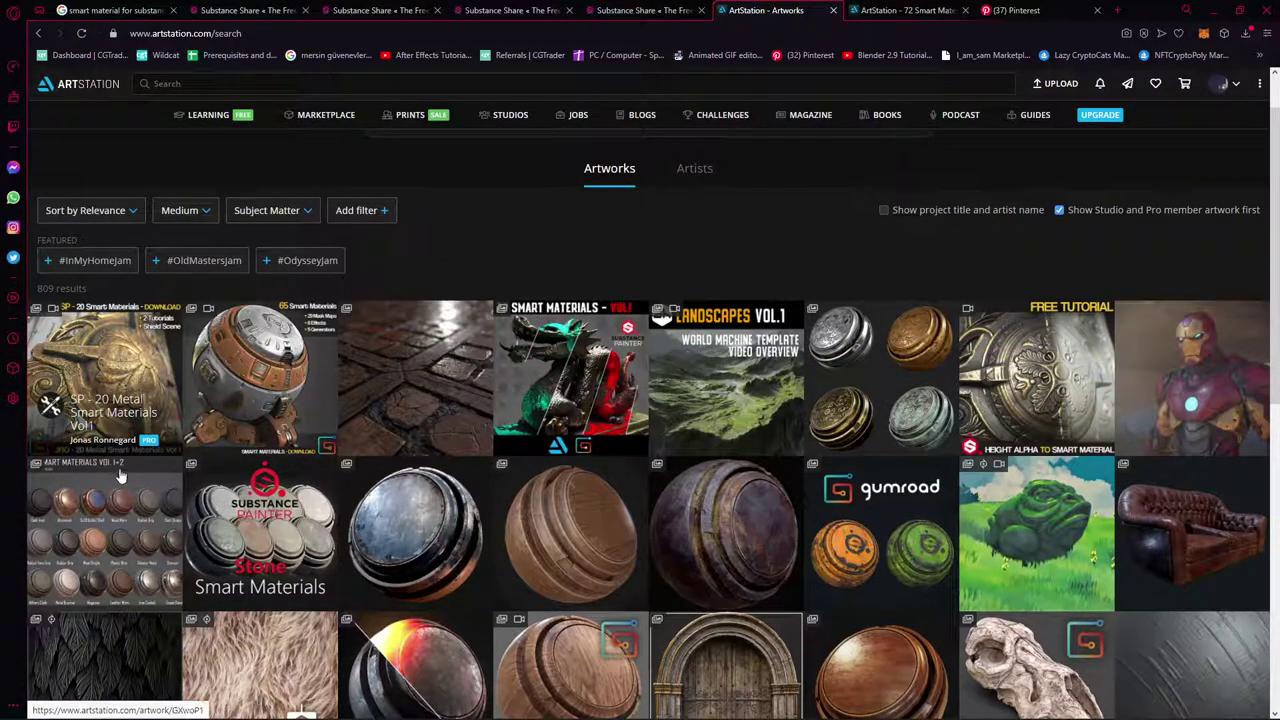
{"action": "middle_click", "coordinate": [308, 418]}
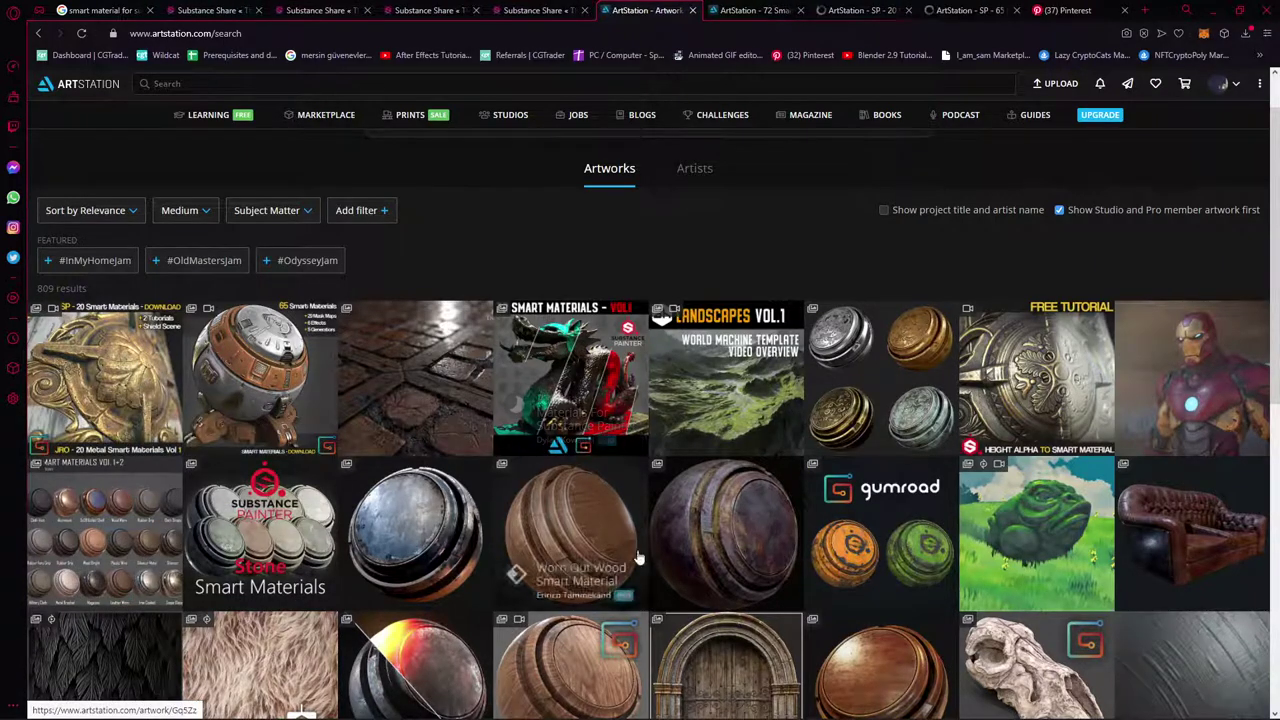
{"action": "scroll", "coordinate": [689, 566], "scroll_direction": "down", "scroll_amount": 3}
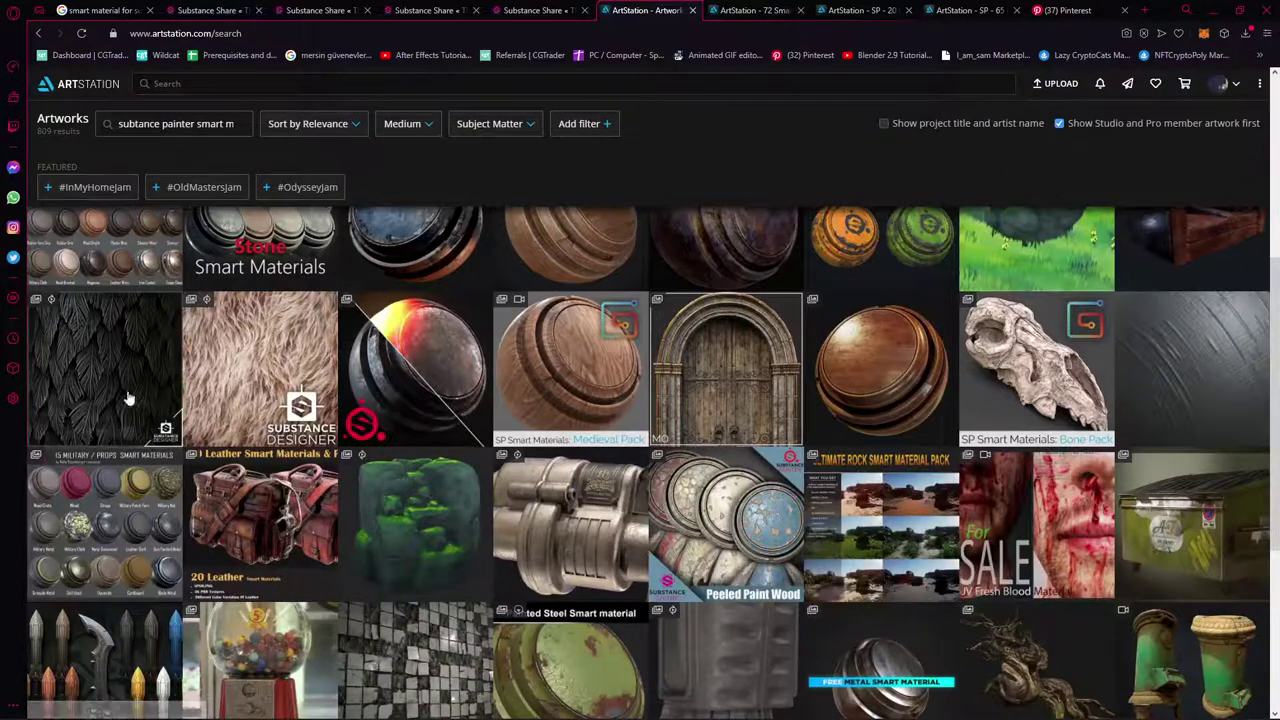
{"action": "scroll", "coordinate": [123, 366], "scroll_direction": "up", "scroll_amount": 2}
{"action": "middle_click", "coordinate": [123, 366]}
{"action": "key", "text": "ctrl+Tab"}
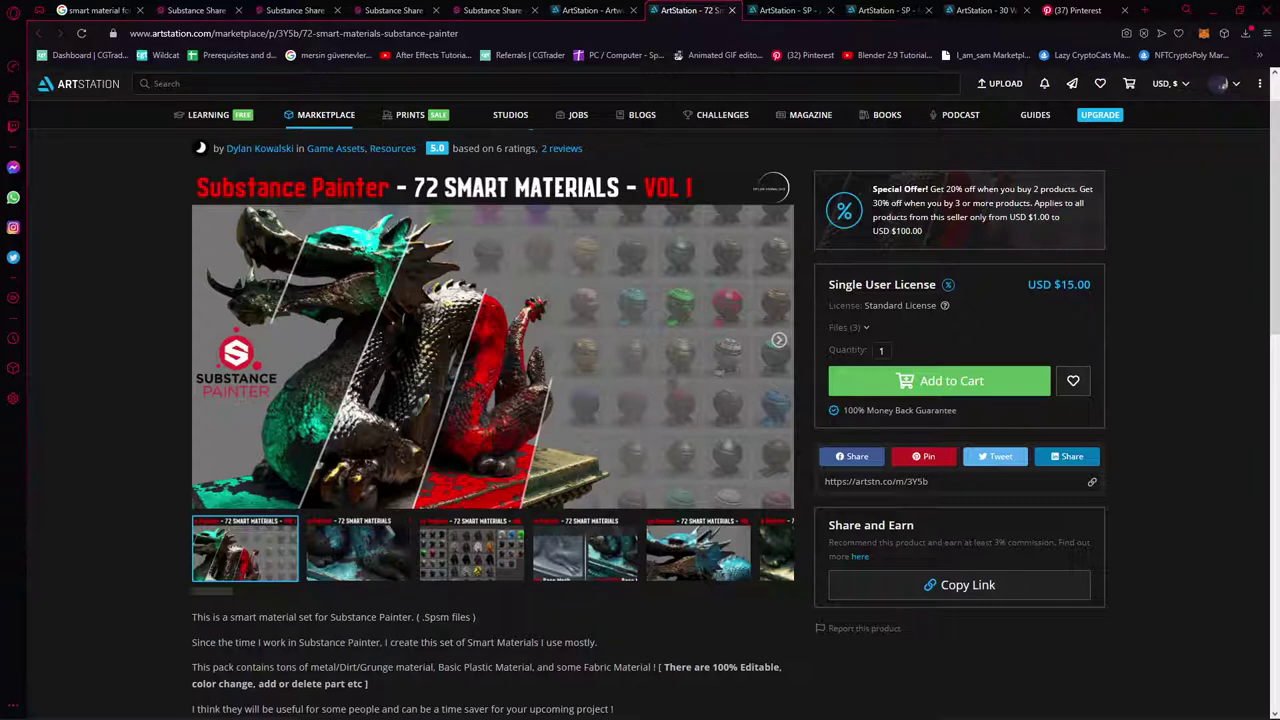
Display the 72 Smart Materials material-ball grid image, then switch to the 20 Metal Smart Materials page
{"action": "left_click", "coordinate": [449, 542]}
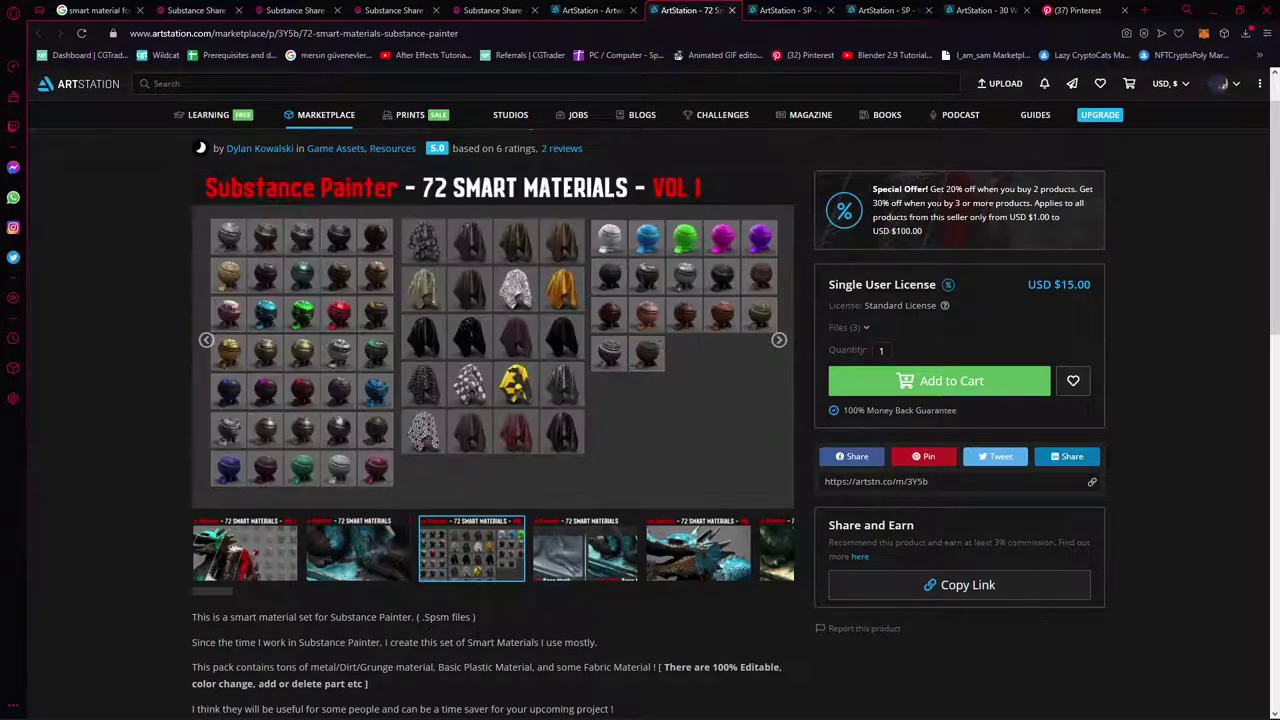
{"action": "scroll", "coordinate": [408, 620], "scroll_direction": "down", "scroll_amount": 2}
{"action": "scroll", "coordinate": [385, 565], "scroll_direction": "up", "scroll_amount": 3}
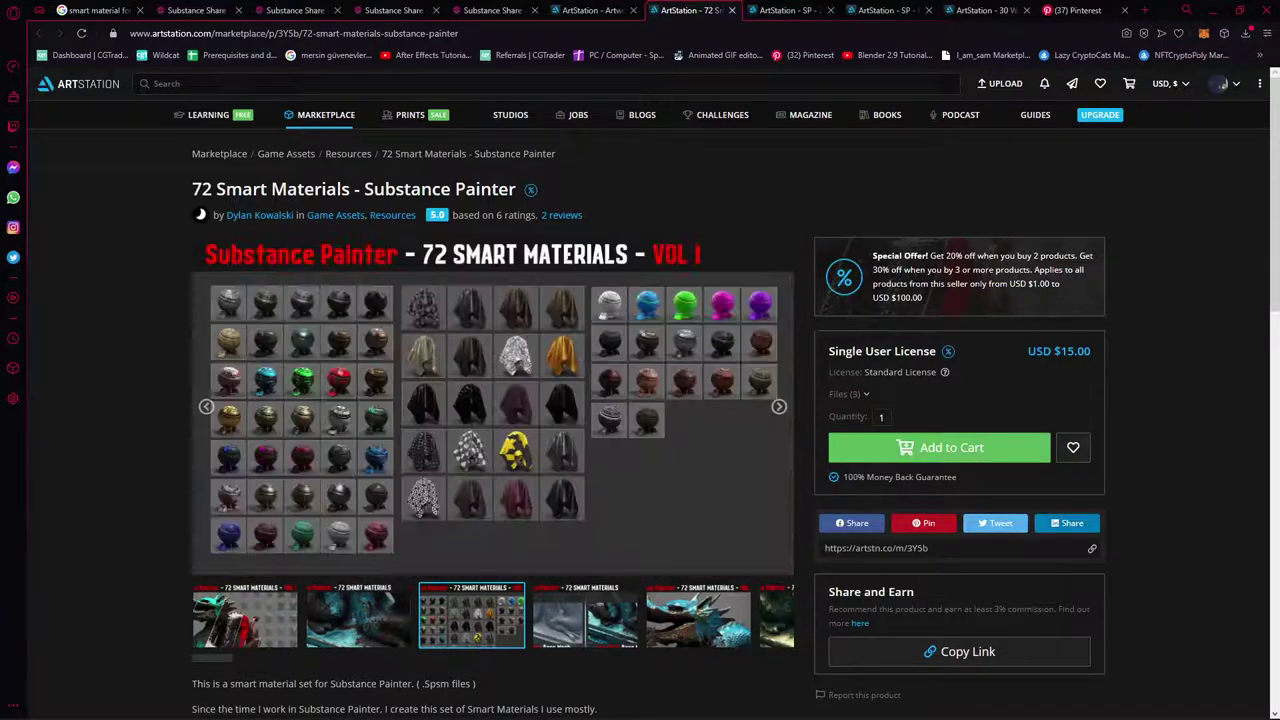
{"action": "left_click", "coordinate": [765, 10]}
Play the 20 Metal Smart Materials preview video and skip ahead to about 1:04
{"action": "scroll", "coordinate": [563, 435], "scroll_direction": "down", "scroll_amount": 5}
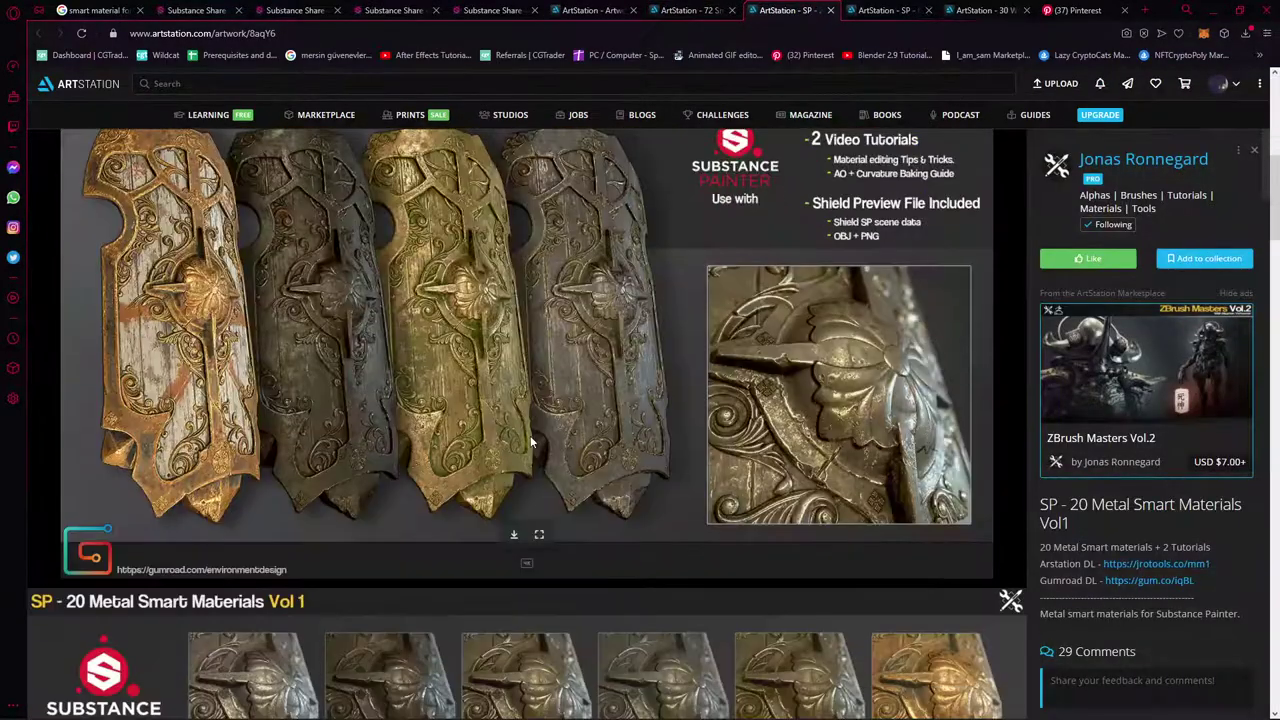
{"action": "scroll", "coordinate": [563, 435], "scroll_direction": "up", "scroll_amount": 4}
{"action": "left_click", "coordinate": [506, 377]}
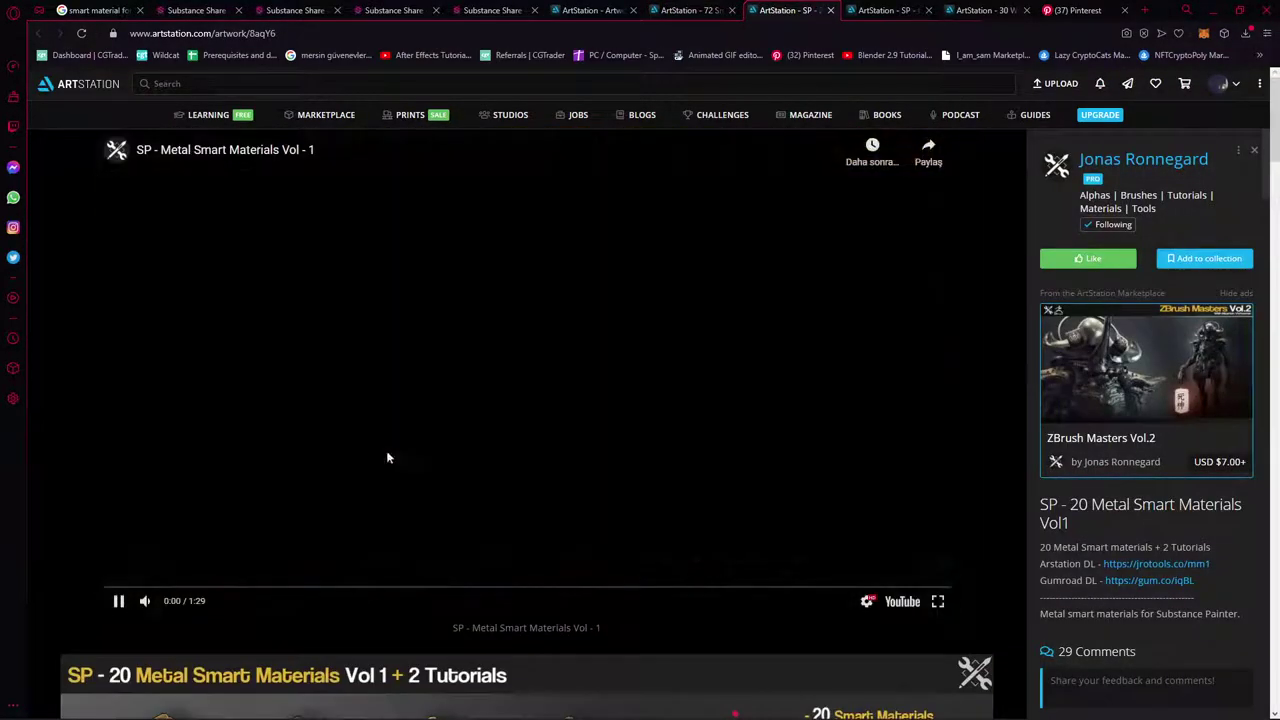
{"action": "left_click_drag", "start_coordinate": [167, 594], "coordinate": [300, 590]}
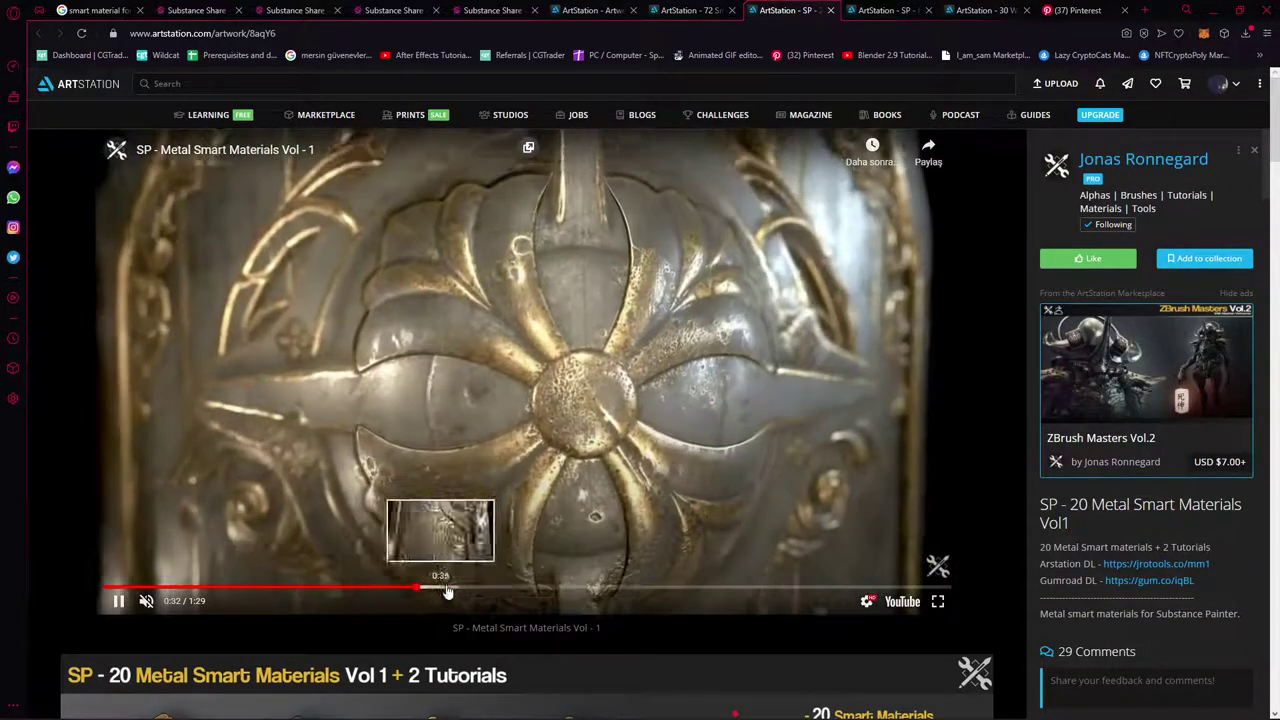
{"action": "left_click", "coordinate": [470, 588]}
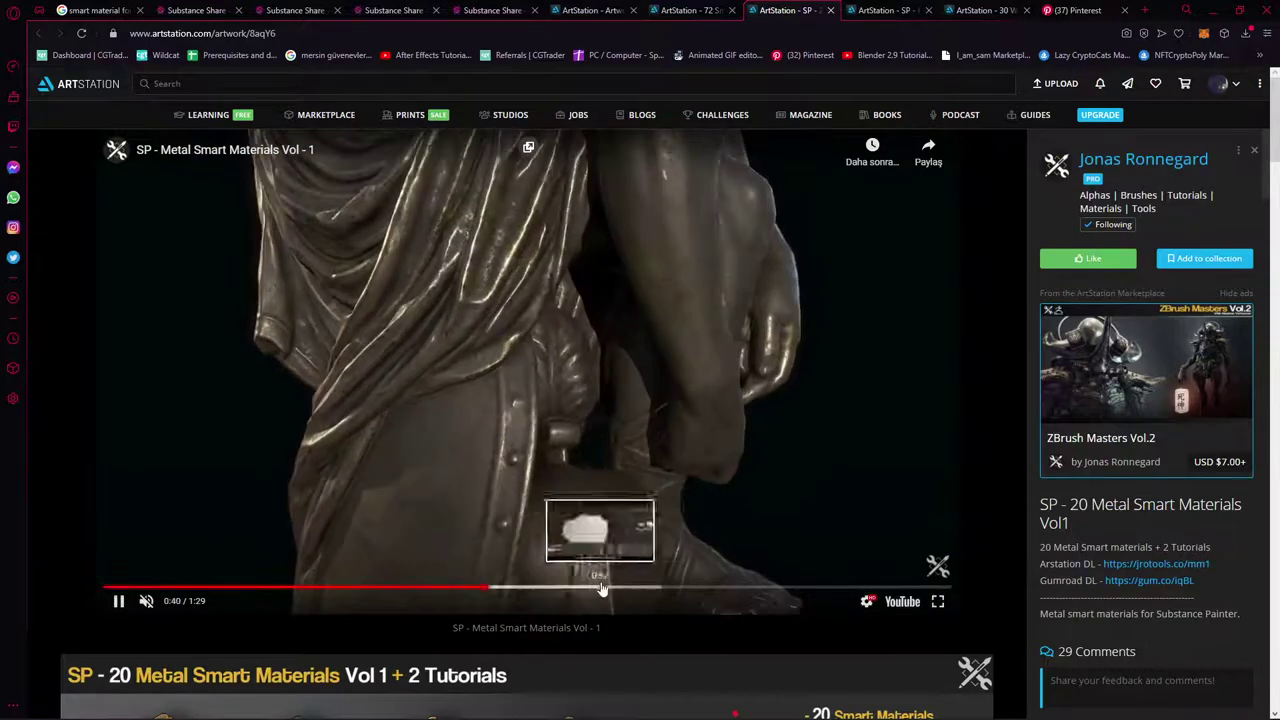
{"action": "left_click", "coordinate": [600, 588]}
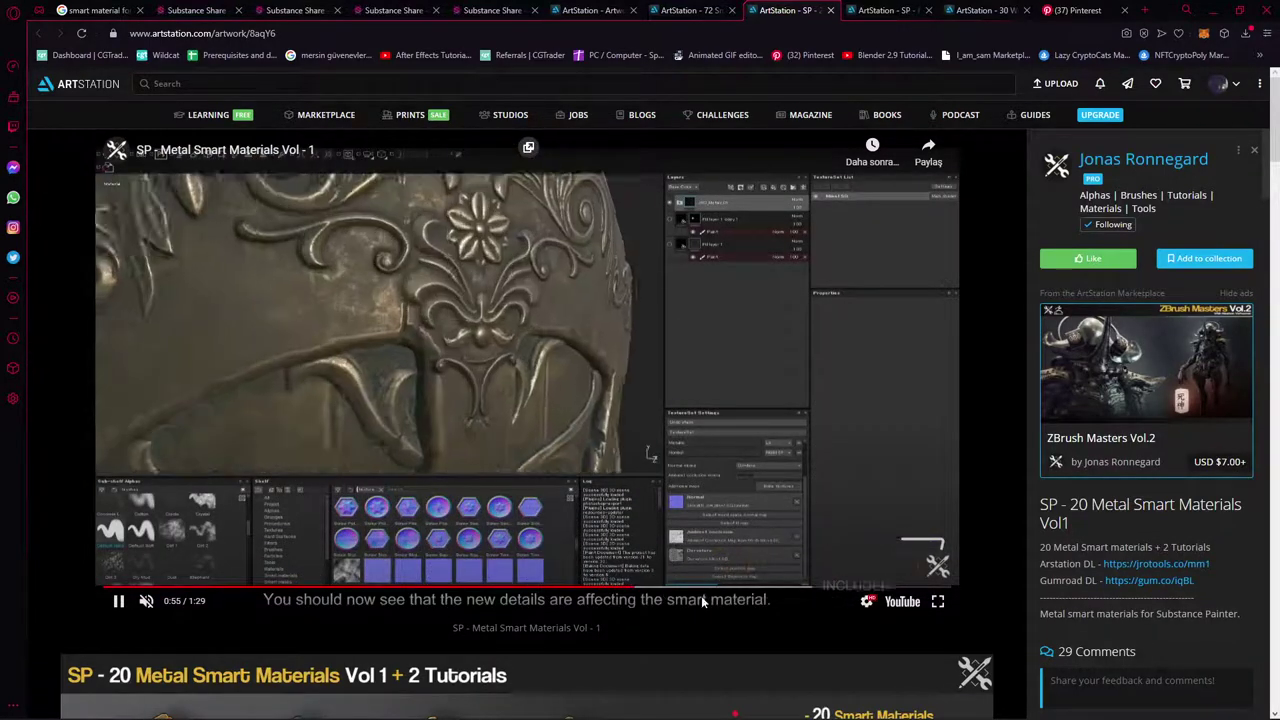
{"action": "left_click", "coordinate": [714, 588]}
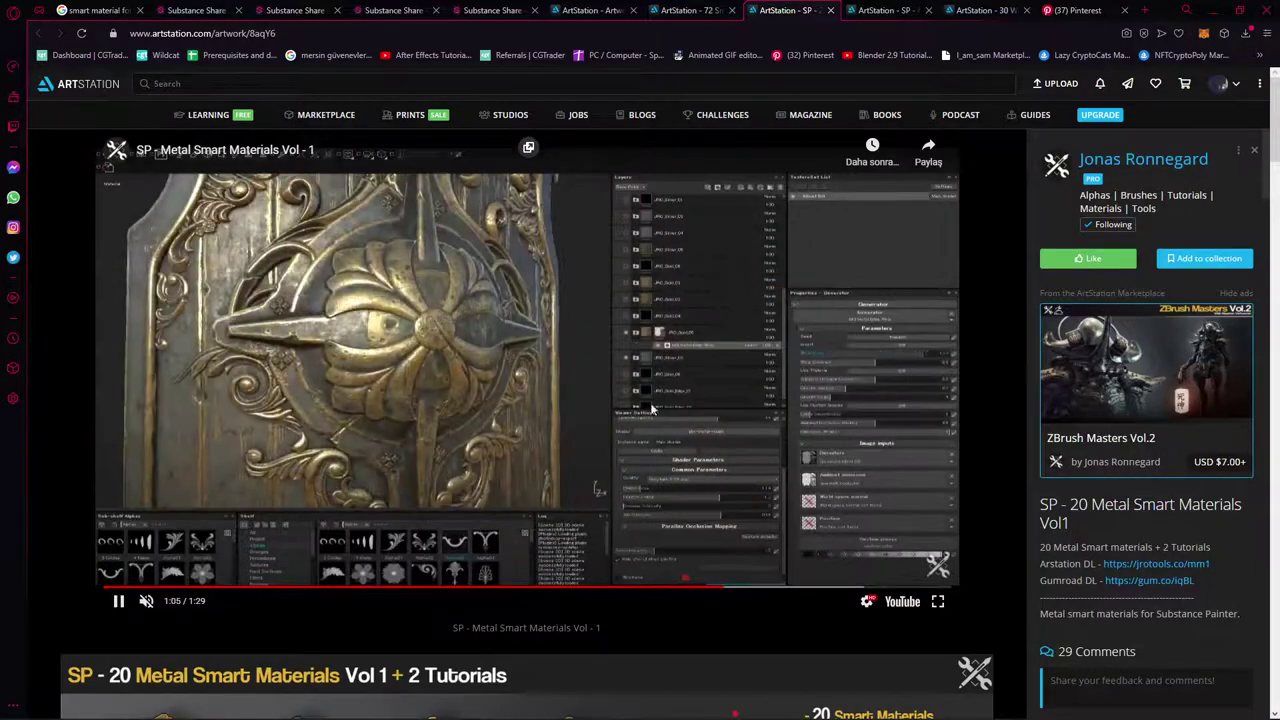
Scroll through the 20 Metal Smart Materials metal shield preview images
{"action": "scroll", "coordinate": [650, 409], "scroll_direction": "down", "scroll_amount": 2}
{"action": "scroll", "coordinate": [740, 410], "scroll_direction": "down", "scroll_amount": 5}
{"action": "scroll", "coordinate": [826, 412], "scroll_direction": "down", "scroll_amount": 4}
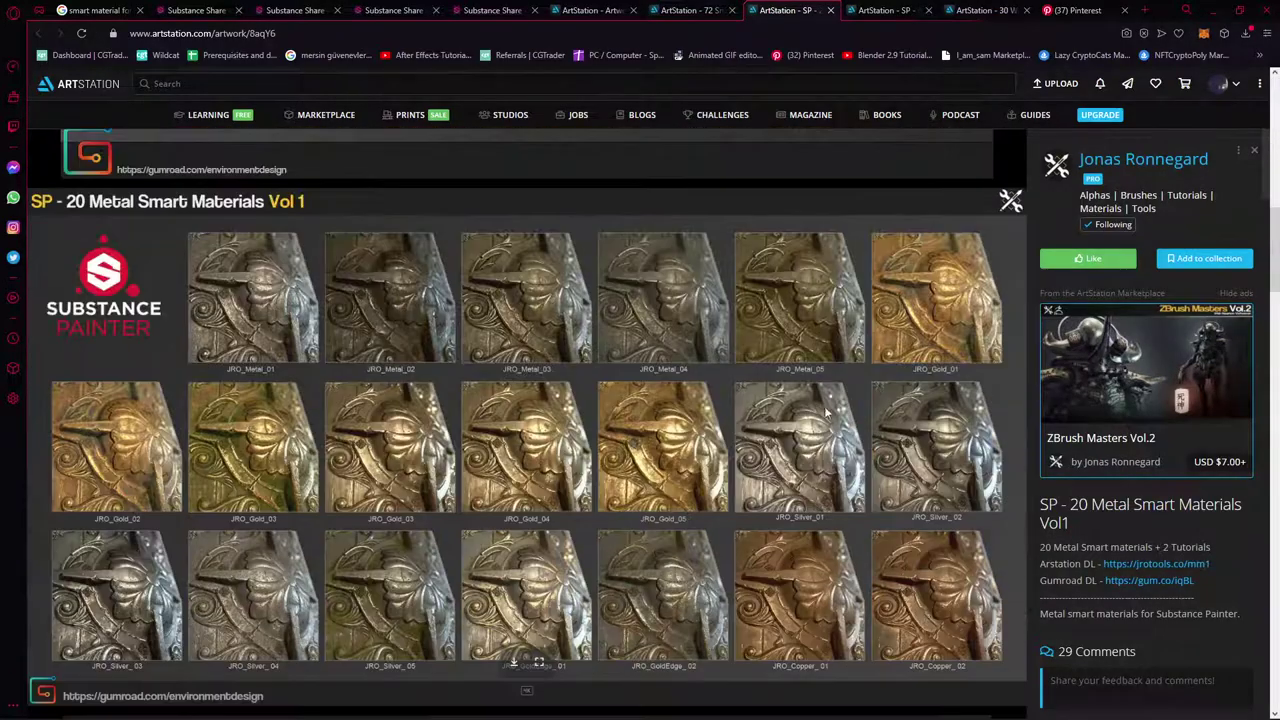
{"action": "scroll", "coordinate": [826, 412], "scroll_direction": "down", "scroll_amount": 1}
{"action": "scroll", "coordinate": [760, 440], "scroll_direction": "down", "scroll_amount": 5}
{"action": "scroll", "coordinate": [680, 480], "scroll_direction": "down", "scroll_amount": 3}
{"action": "scroll", "coordinate": [600, 515], "scroll_direction": "down", "scroll_amount": 4}
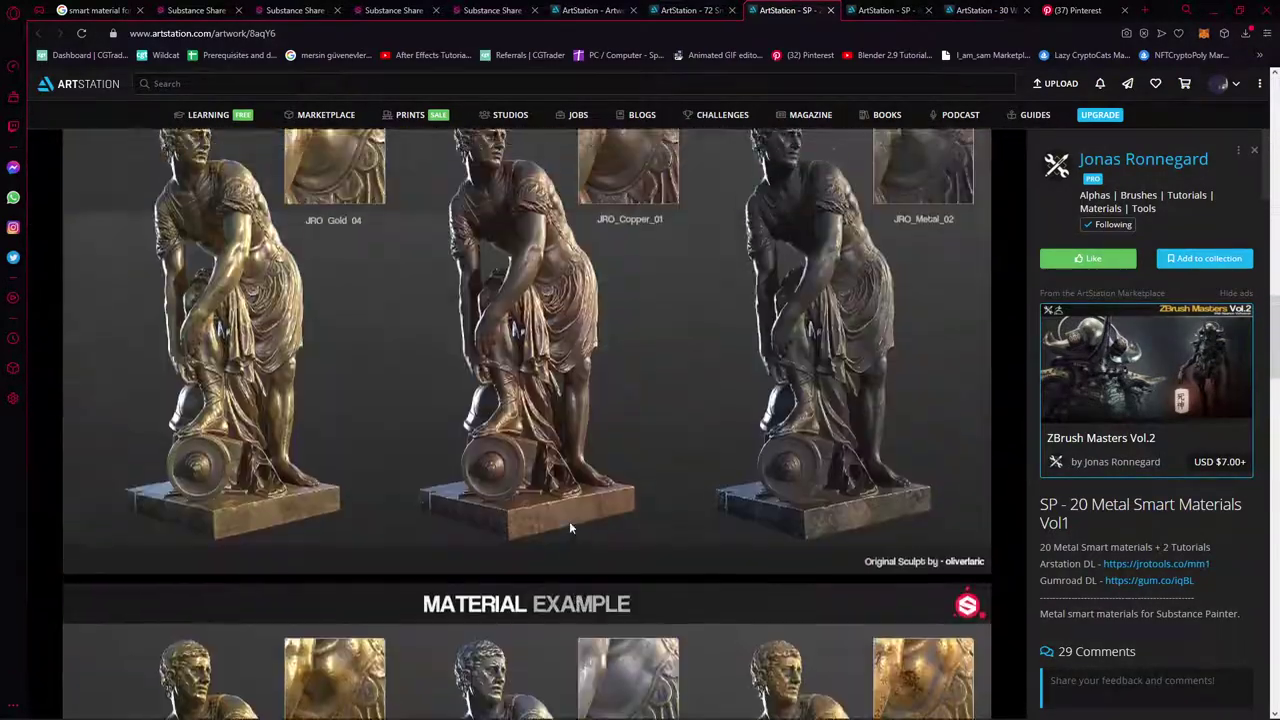
{"action": "scroll", "coordinate": [570, 528], "scroll_direction": "down", "scroll_amount": 3}
{"action": "scroll", "coordinate": [578, 518], "scroll_direction": "down", "scroll_amount": 5}
{"action": "scroll", "coordinate": [578, 518], "scroll_direction": "up", "scroll_amount": 2}
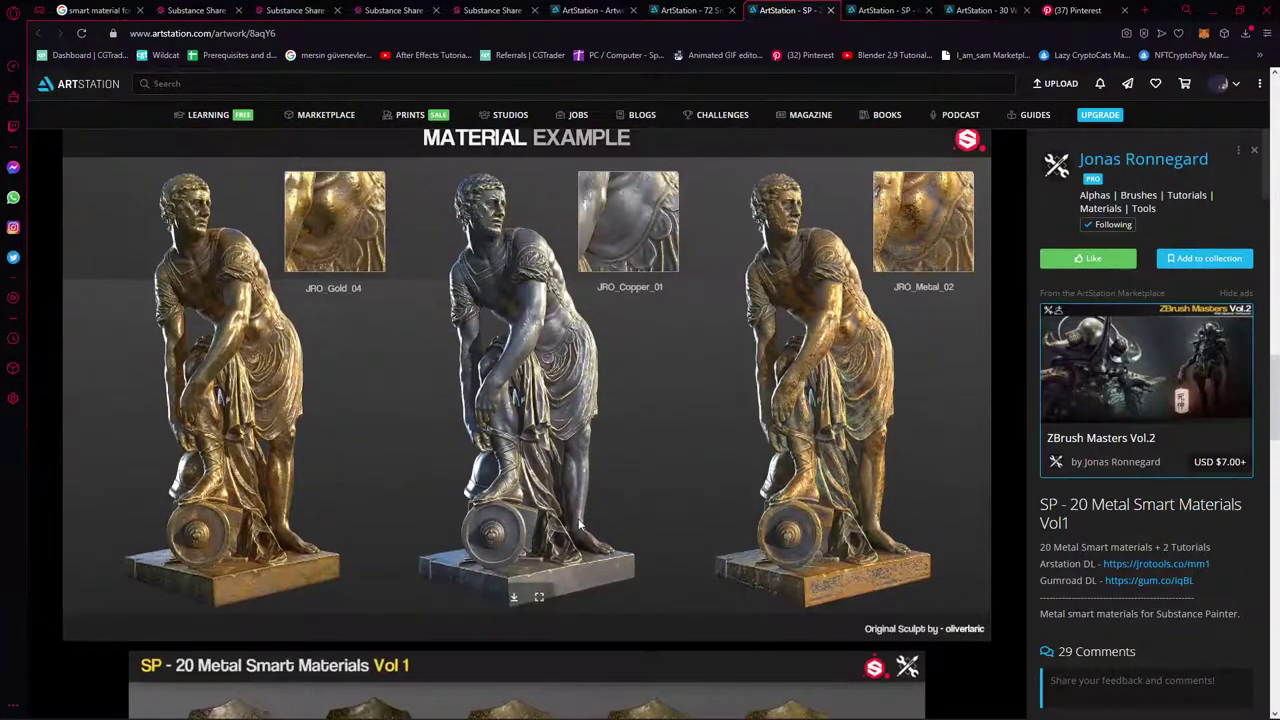
{"action": "scroll", "coordinate": [720, 460], "scroll_direction": "down", "scroll_amount": 3}
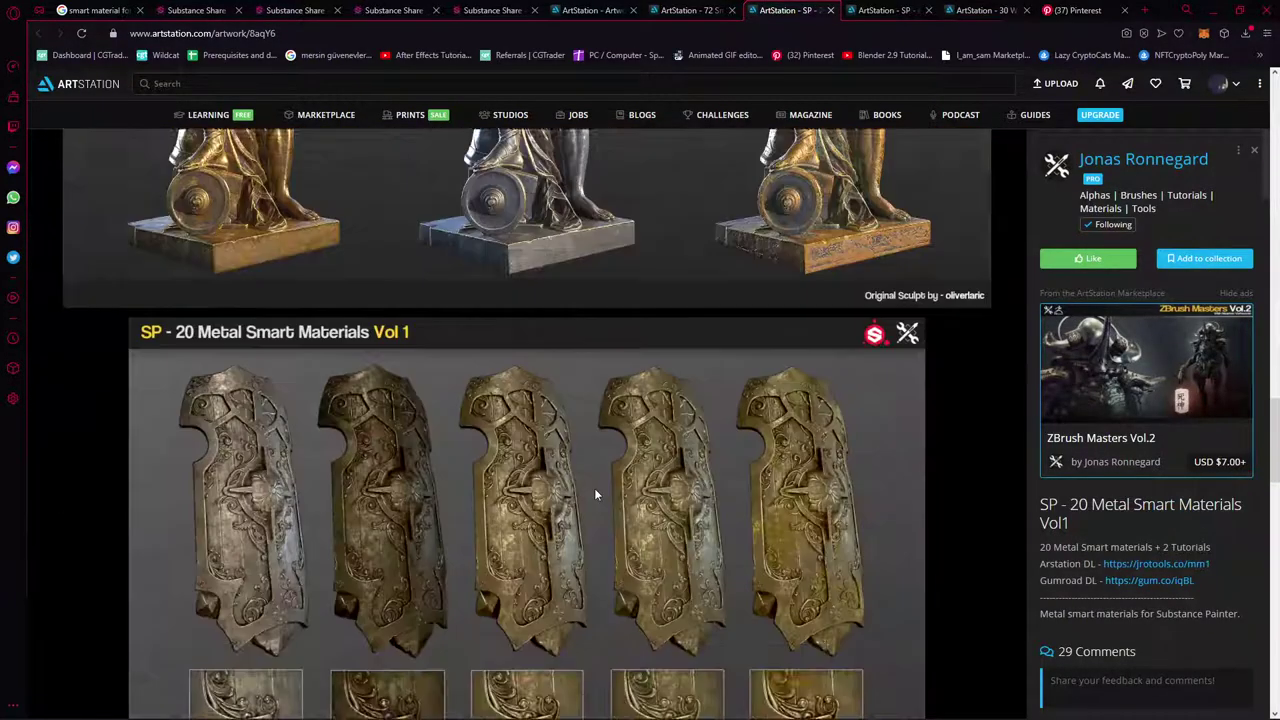
{"action": "scroll", "coordinate": [594, 488], "scroll_direction": "down", "scroll_amount": 5}
{"action": "scroll", "coordinate": [700, 500], "scroll_direction": "up", "scroll_amount": 1}
{"action": "scroll", "coordinate": [668, 545], "scroll_direction": "down", "scroll_amount": 4}
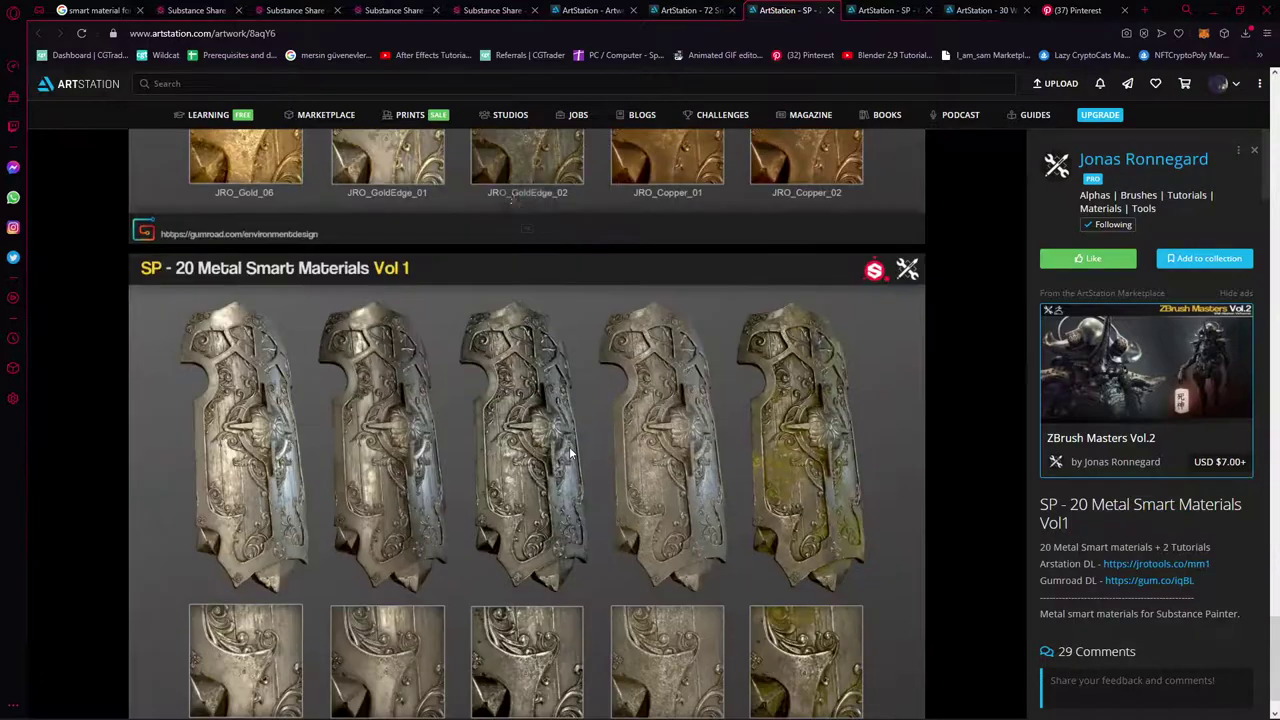
{"action": "scroll", "coordinate": [815, 377], "scroll_direction": "up", "scroll_amount": 2}
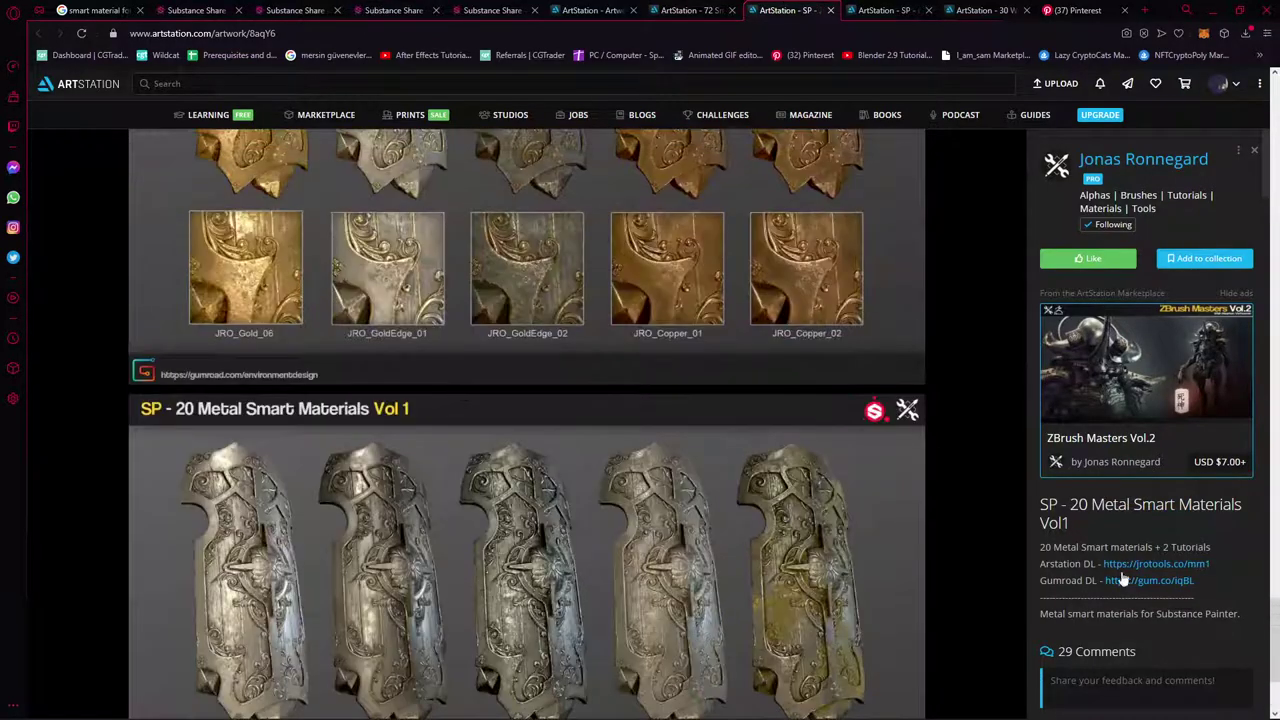
{"action": "scroll", "coordinate": [1136, 450], "scroll_direction": "down", "scroll_amount": 4}
{"action": "scroll", "coordinate": [1136, 465], "scroll_direction": "up", "scroll_amount": 1}
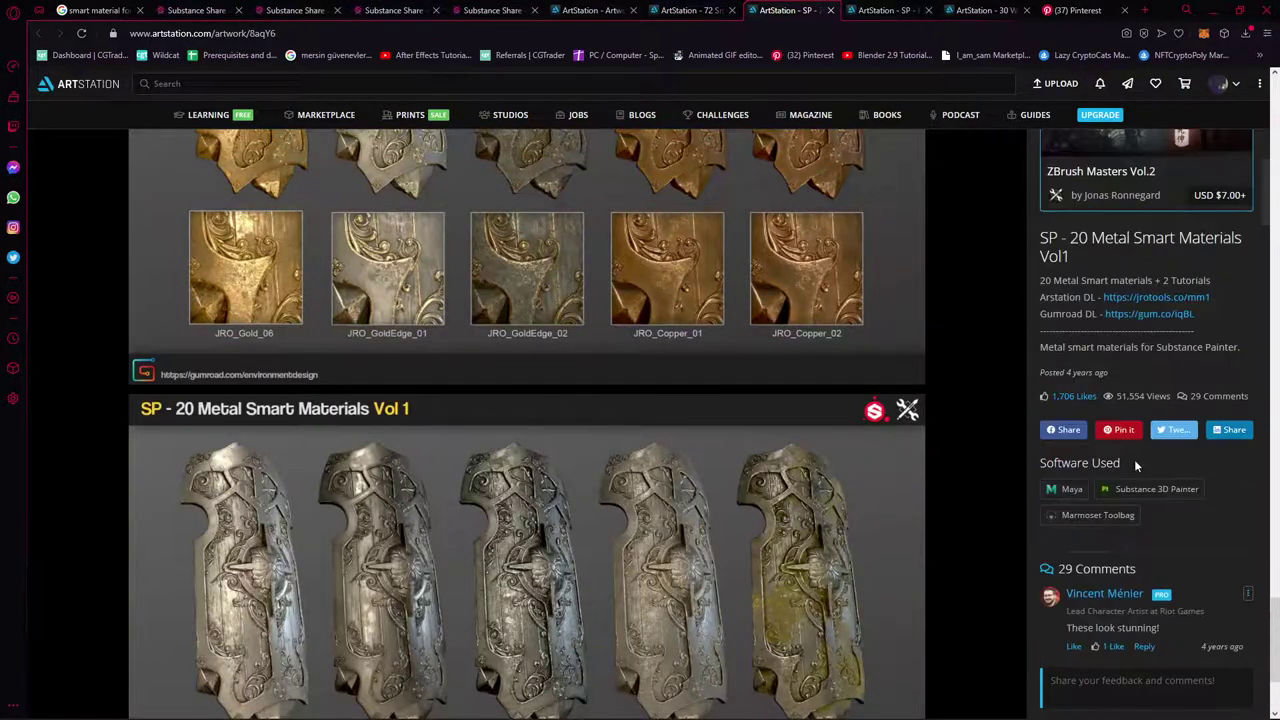
Look over the set's Gumroad download page, then close it and the 20 Metal artwork tab
{"action": "left_click", "coordinate": [1120, 316]}
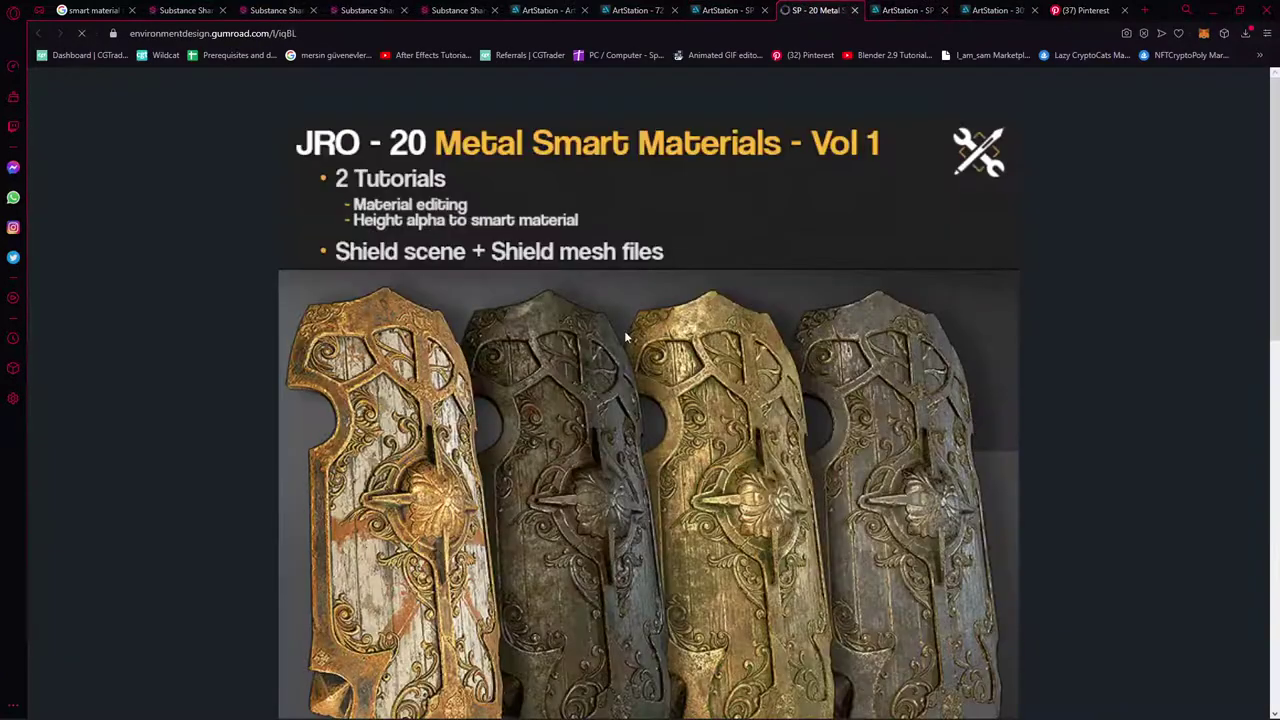
{"action": "scroll", "coordinate": [861, 489], "scroll_direction": "down", "scroll_amount": 3}
{"action": "scroll", "coordinate": [856, 214], "scroll_direction": "down", "scroll_amount": 2}
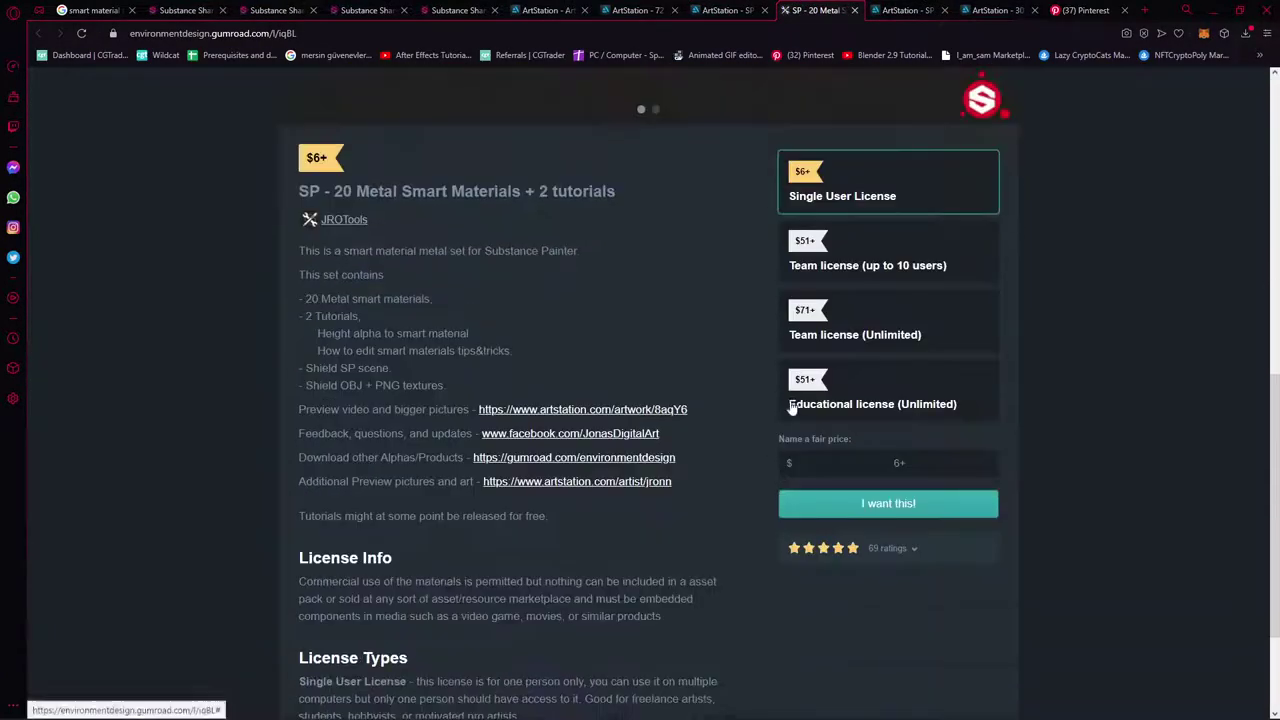
{"action": "left_click", "coordinate": [854, 10]}
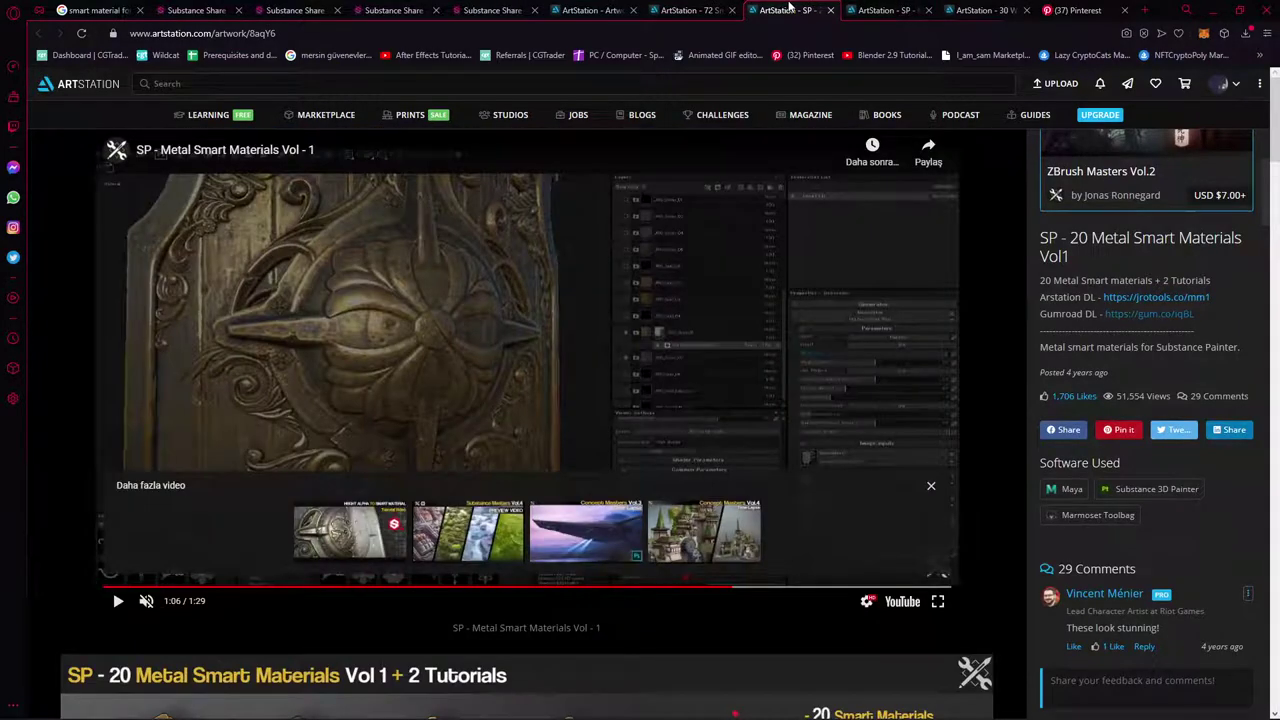
{"action": "middle_click", "coordinate": [789, 8]}
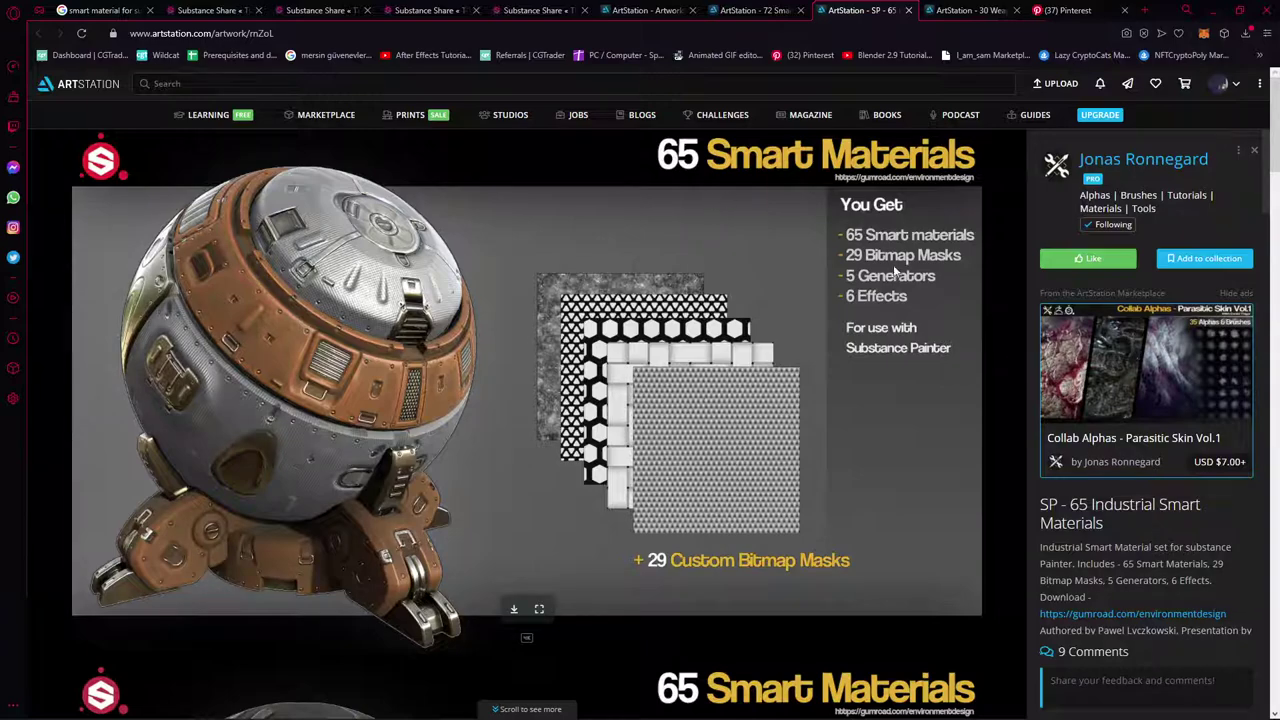
Scroll through the 65 Industrial Smart Materials preview images
{"action": "scroll", "coordinate": [844, 360], "scroll_direction": "down", "scroll_amount": 5}
{"action": "scroll", "coordinate": [460, 404], "scroll_direction": "down", "scroll_amount": 2}
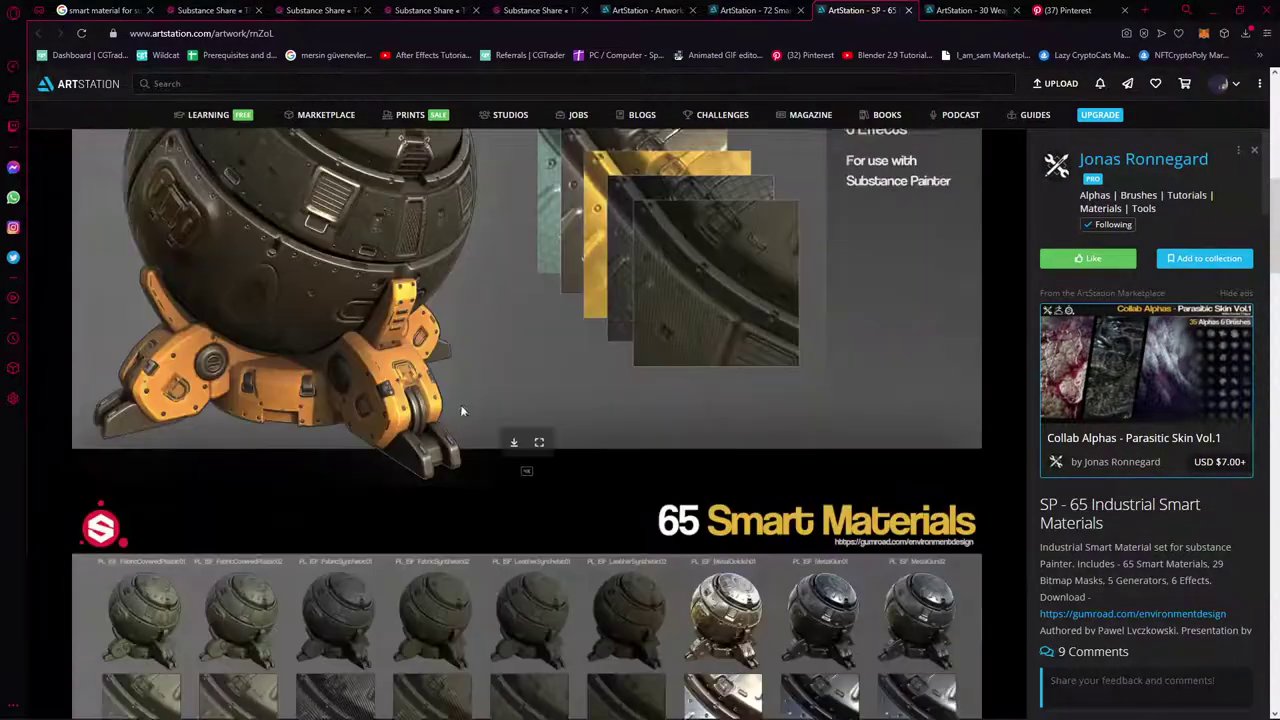
{"action": "scroll", "coordinate": [460, 404], "scroll_direction": "down", "scroll_amount": 5}
{"action": "scroll", "coordinate": [460, 404], "scroll_direction": "down", "scroll_amount": 2}
{"action": "scroll", "coordinate": [460, 404], "scroll_direction": "down", "scroll_amount": 3}
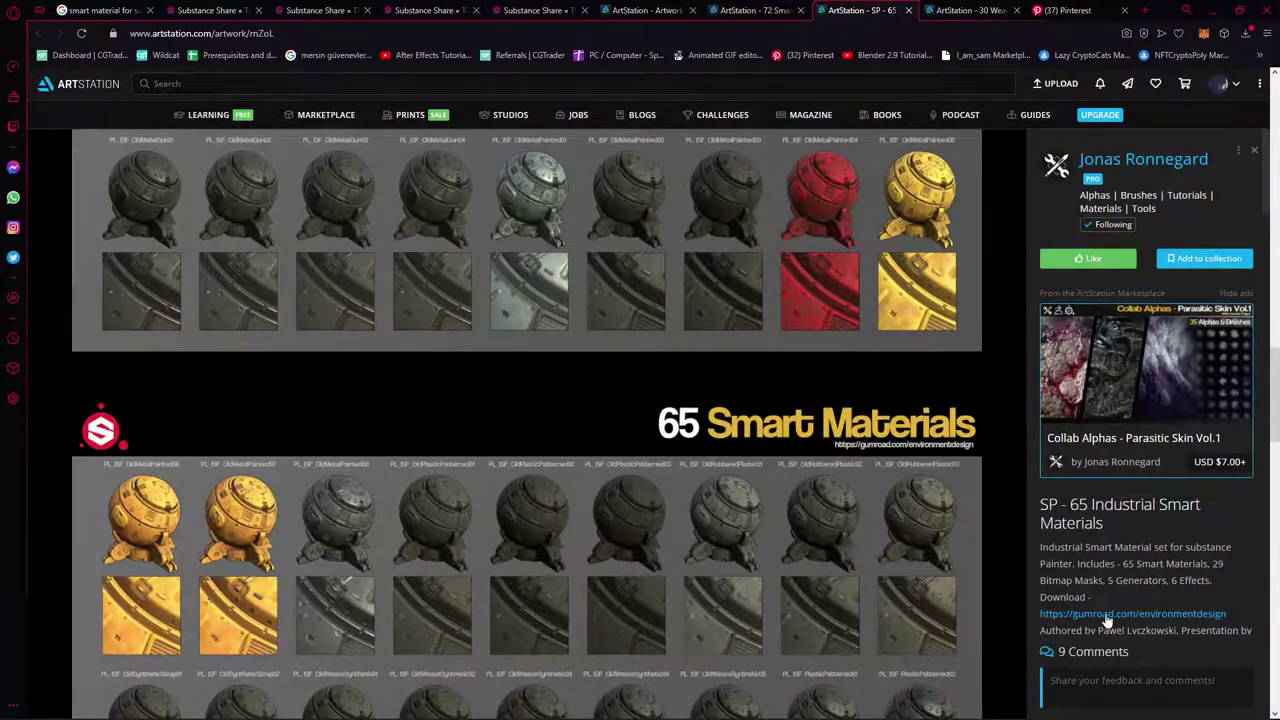
{"action": "scroll", "coordinate": [1108, 620], "scroll_direction": "up", "scroll_amount": 1}
{"action": "scroll", "coordinate": [1108, 620], "scroll_direction": "down", "scroll_amount": 1}
Open the creator's gumroad.com/environmentdesign store link in a new tab and keep browsing the artwork page
{"action": "left_click", "coordinate": [1110, 616]}
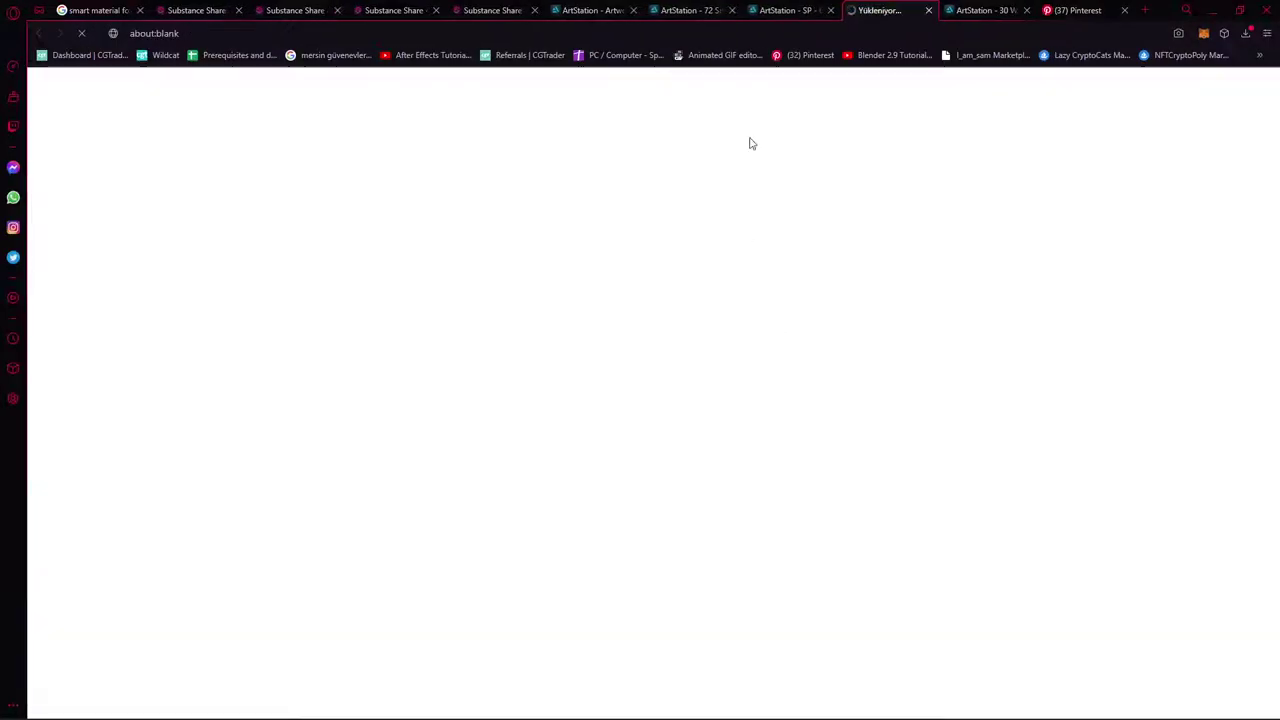
{"action": "key", "text": "ctrl+Tab"}
{"action": "scroll", "coordinate": [691, 354], "scroll_direction": "up", "scroll_amount": 10}
{"action": "scroll", "coordinate": [509, 424], "scroll_direction": "down", "scroll_amount": 1}
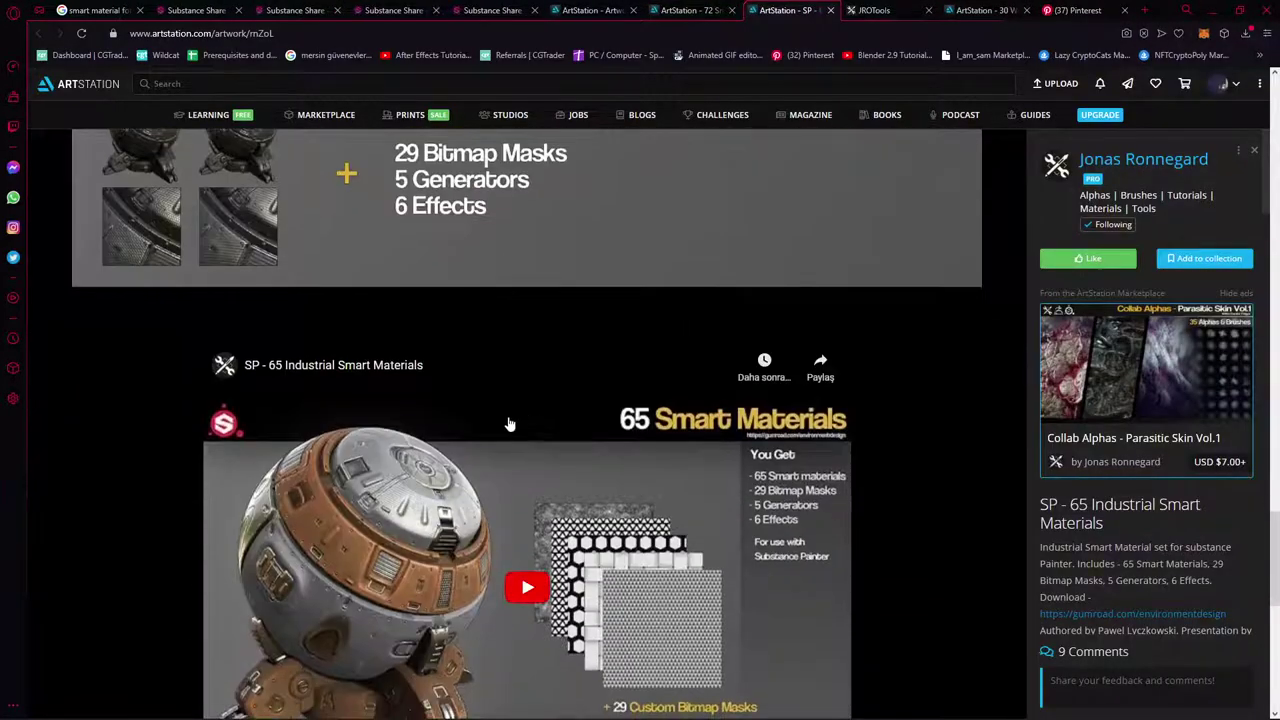
{"action": "scroll", "coordinate": [509, 424], "scroll_direction": "down", "scroll_amount": 3}
{"action": "scroll", "coordinate": [520, 450], "scroll_direction": "down", "scroll_amount": 3}
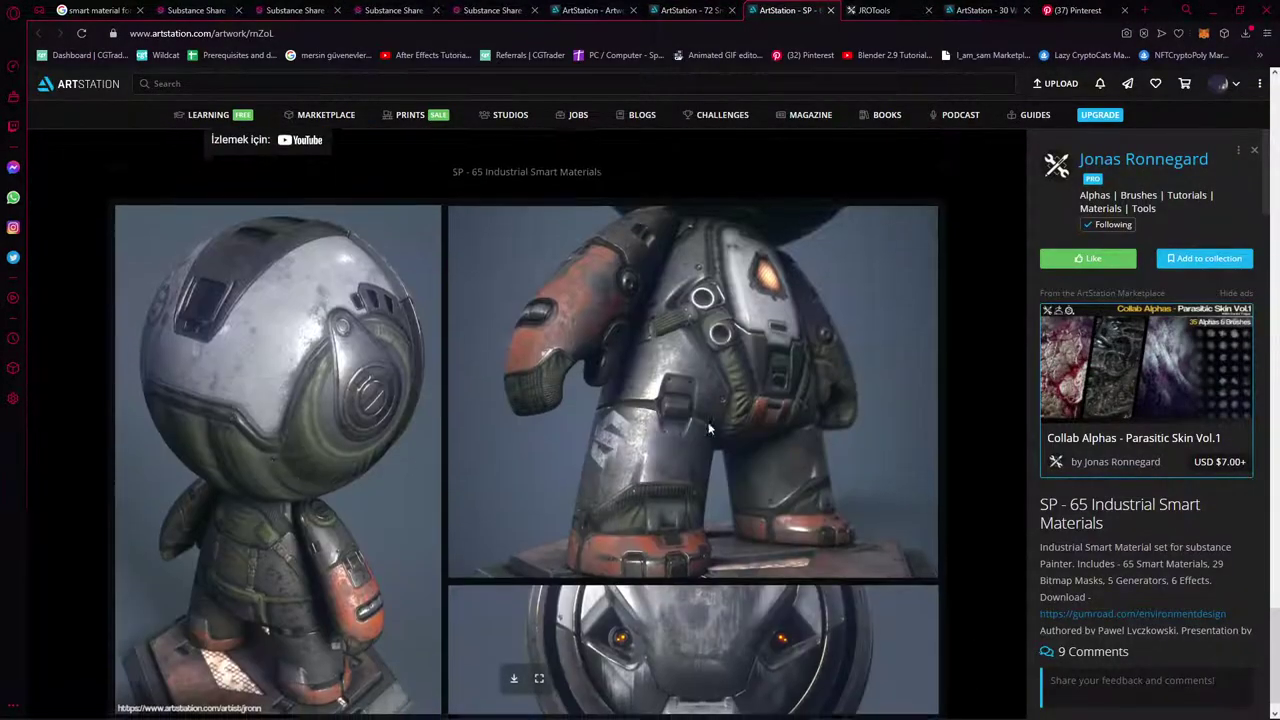
{"action": "scroll", "coordinate": [708, 428], "scroll_direction": "up", "scroll_amount": 1}
{"action": "scroll", "coordinate": [900, 490], "scroll_direction": "up", "scroll_amount": 5}
{"action": "scroll", "coordinate": [900, 490], "scroll_direction": "up", "scroll_amount": 2}
Browse the JROTools Gumroad store's listing of 70 products
{"action": "key", "text": "ctrl+Tab"}
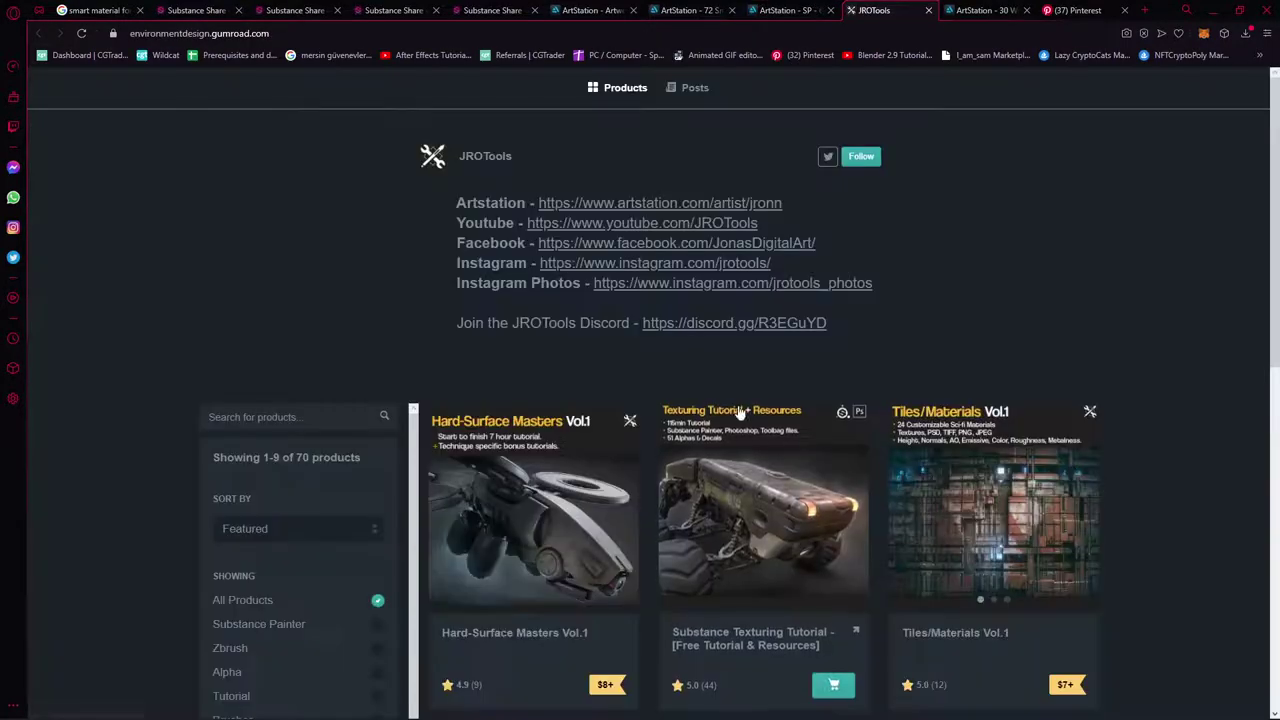
{"action": "scroll", "coordinate": [740, 413], "scroll_direction": "down", "scroll_amount": 3}
{"action": "scroll", "coordinate": [874, 303], "scroll_direction": "up", "scroll_amount": 1}
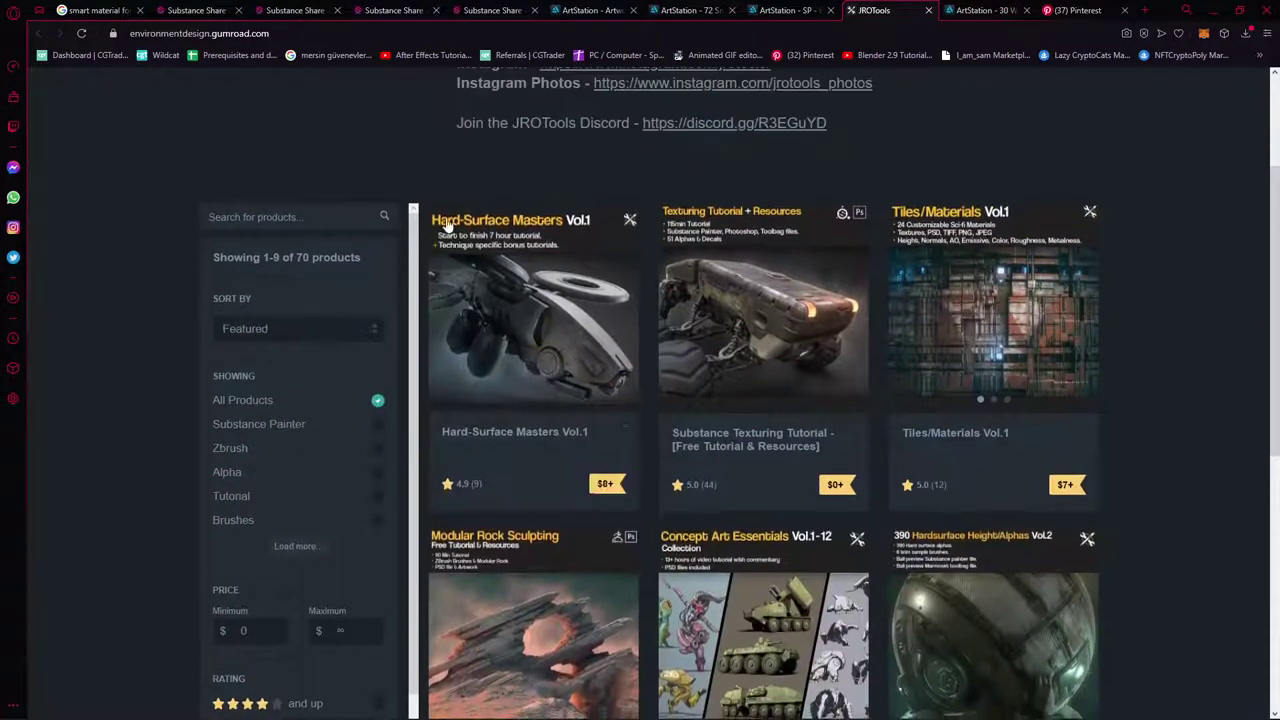
{"action": "mouse_move", "coordinate": [533, 300]}
{"action": "scroll", "coordinate": [555, 520], "scroll_direction": "down", "scroll_amount": 3}
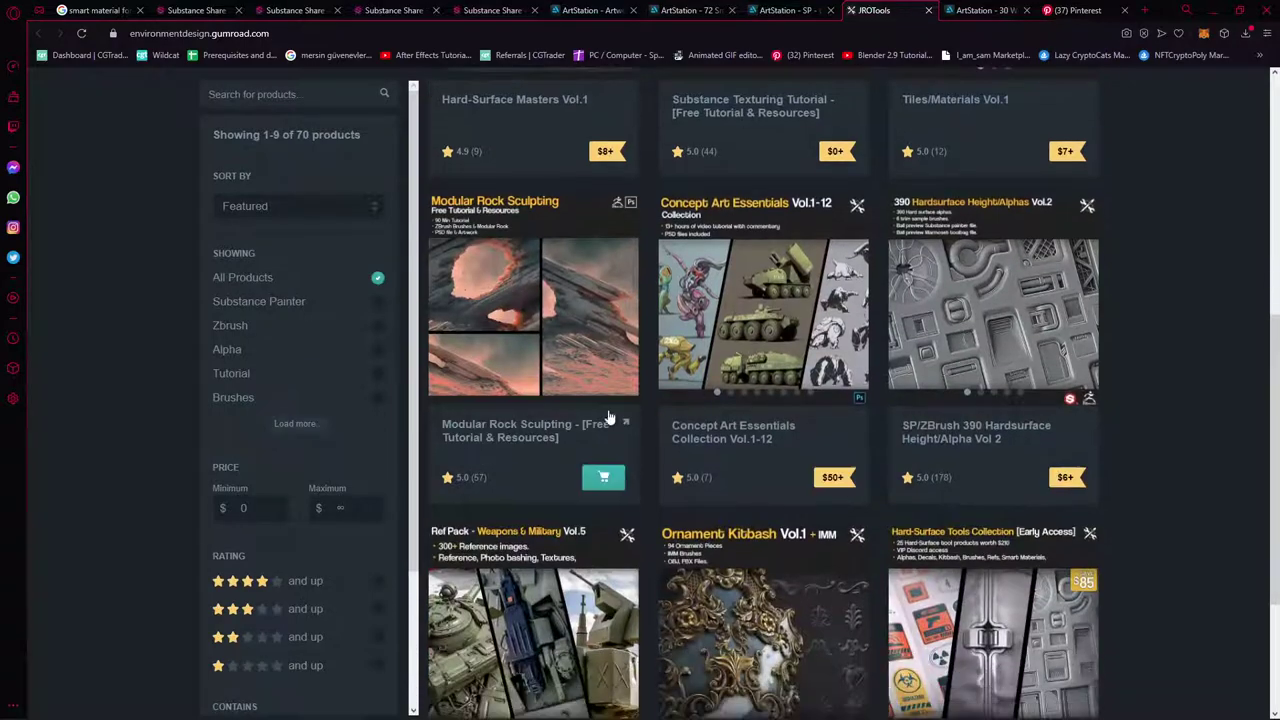
{"action": "scroll", "coordinate": [610, 530], "scroll_direction": "down", "scroll_amount": 2}
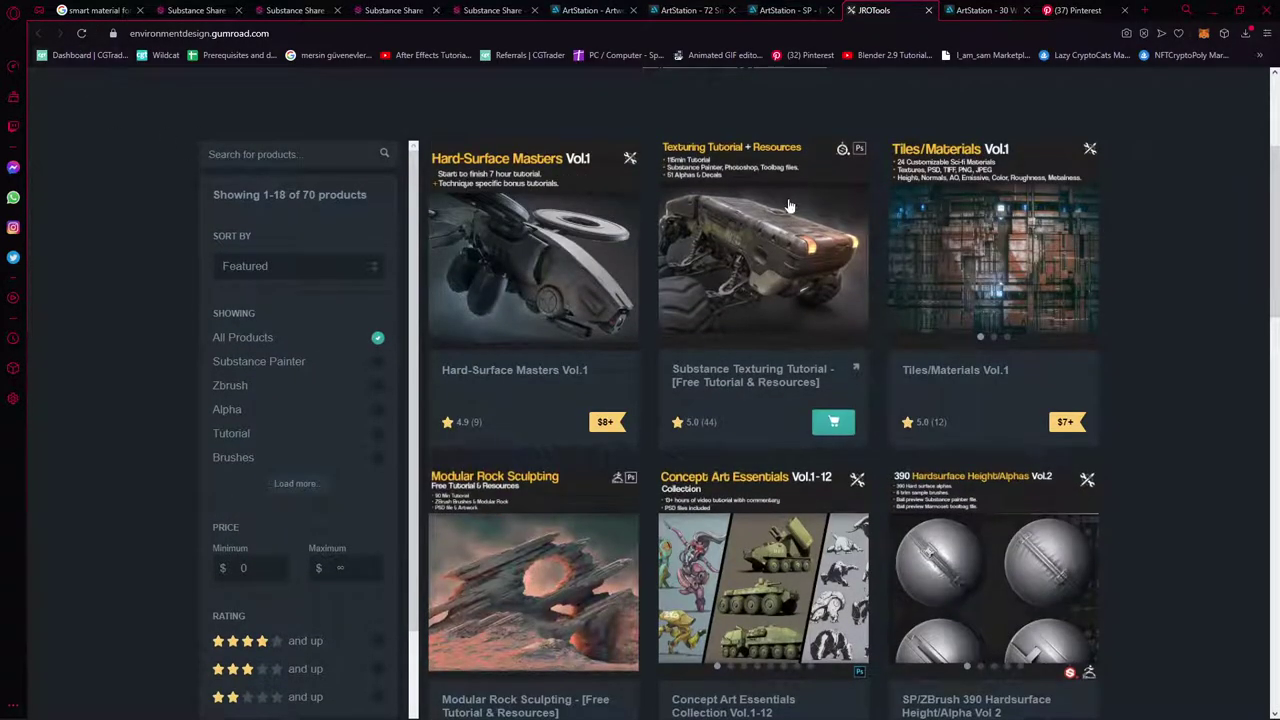
{"action": "scroll", "coordinate": [671, 198], "scroll_direction": "up", "scroll_amount": 3}
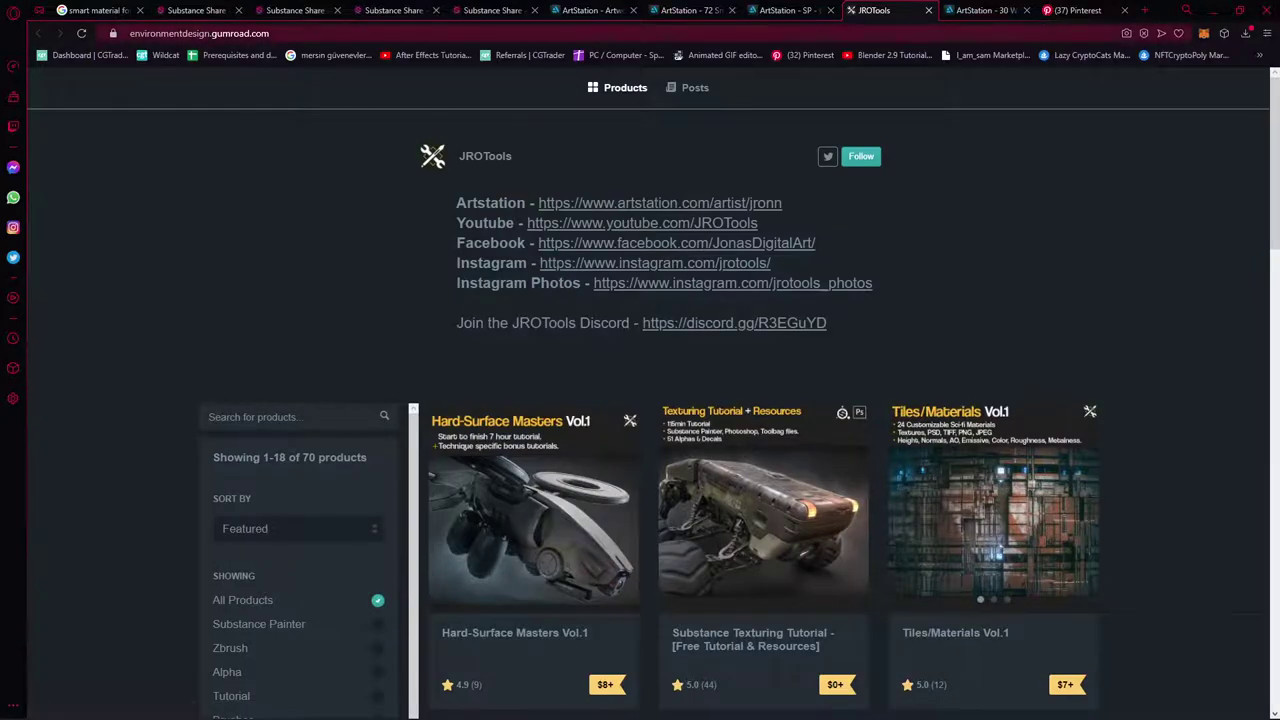
{"action": "scroll", "coordinate": [289, 452], "scroll_direction": "down", "scroll_amount": 3}
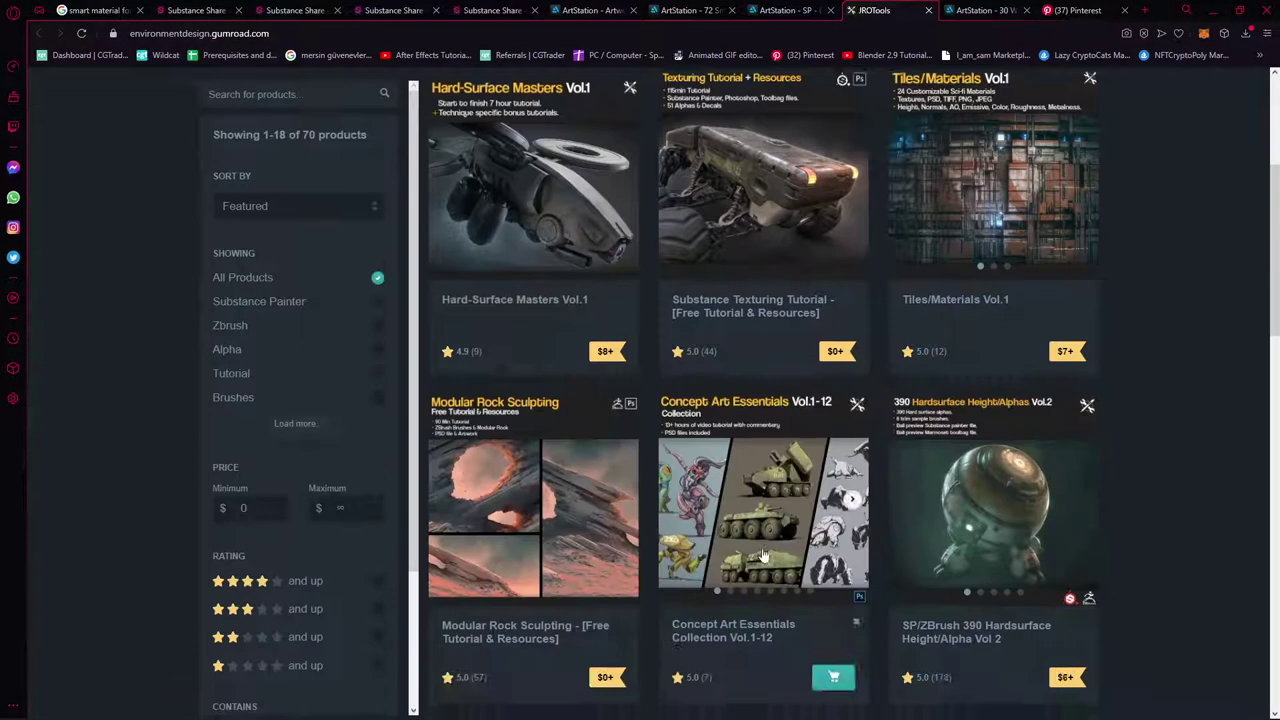
{"action": "scroll", "coordinate": [289, 452], "scroll_direction": "down", "scroll_amount": 5}
{"action": "scroll", "coordinate": [289, 452], "scroll_direction": "down", "scroll_amount": 1}
{"action": "scroll", "coordinate": [289, 452], "scroll_direction": "down", "scroll_amount": 4}
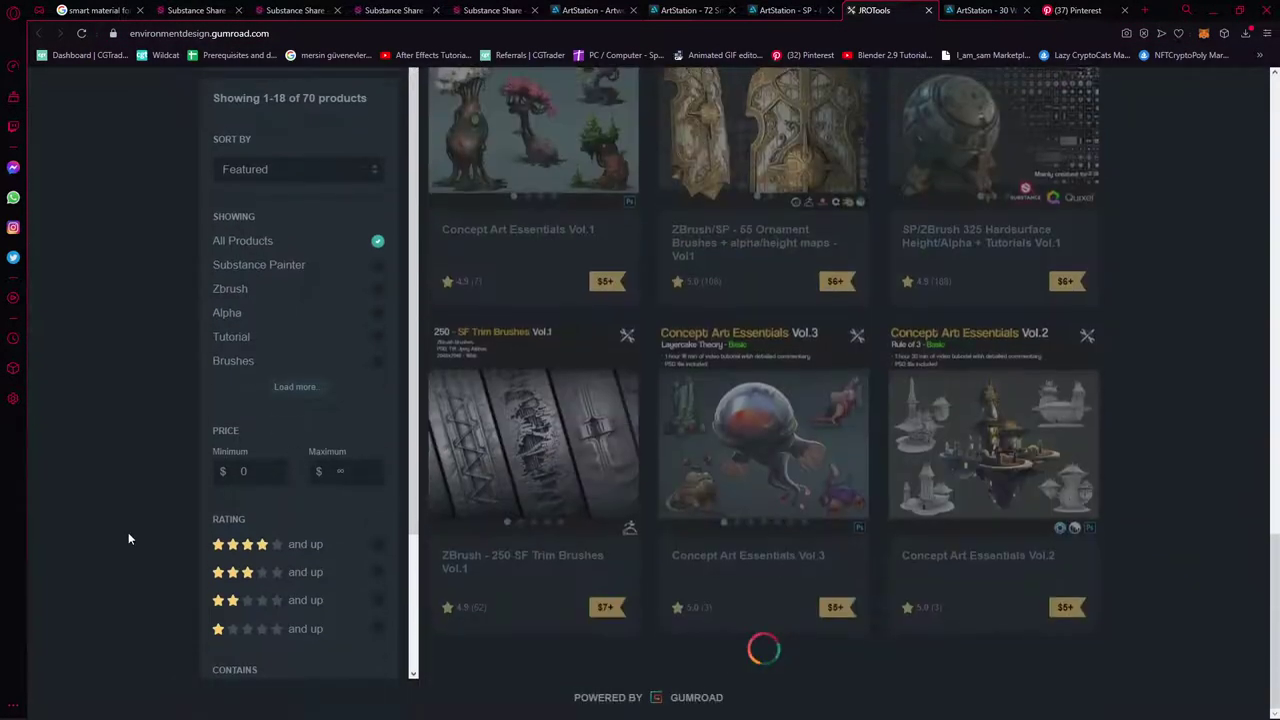
{"action": "scroll", "coordinate": [270, 482], "scroll_direction": "up", "scroll_amount": 3}
{"action": "scroll", "coordinate": [376, 317], "scroll_direction": "up", "scroll_amount": 1}
Filter the store to Substance Painter products and scroll until all 32 load
{"action": "left_click", "coordinate": [376, 301]}
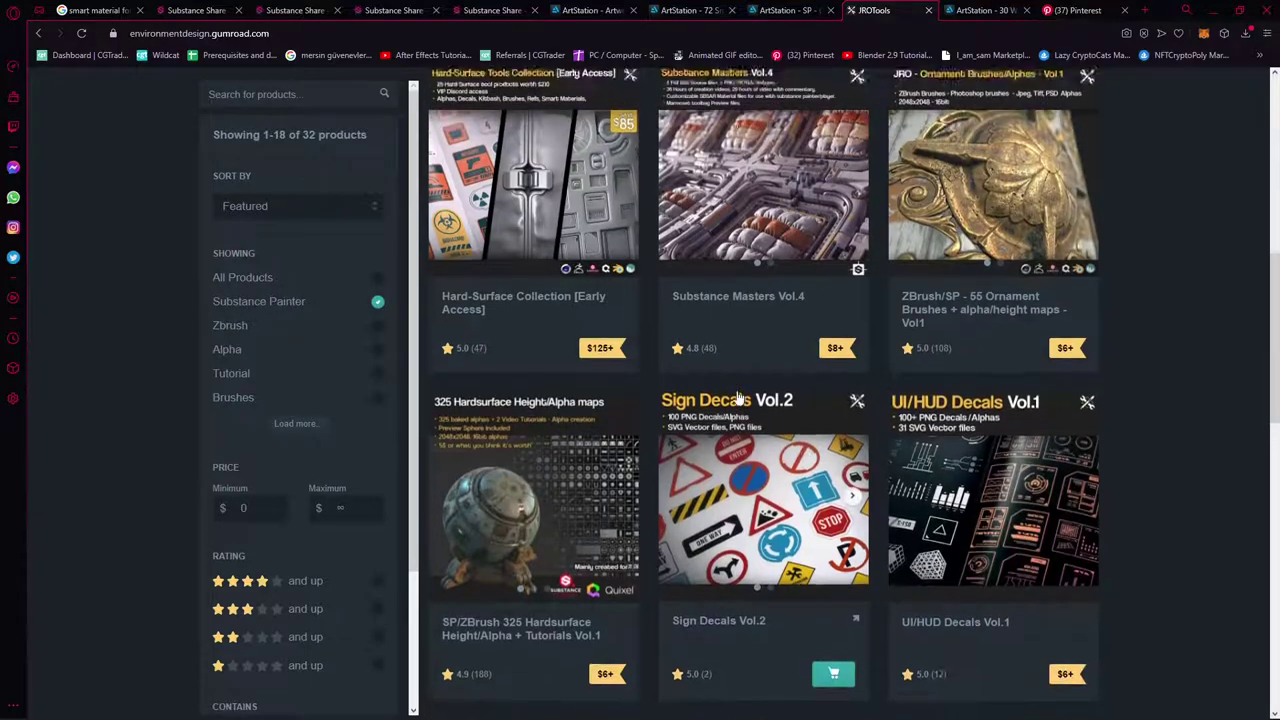
{"action": "scroll", "coordinate": [543, 440], "scroll_direction": "down", "scroll_amount": 1}
{"action": "scroll", "coordinate": [620, 430], "scroll_direction": "up", "scroll_amount": 3}
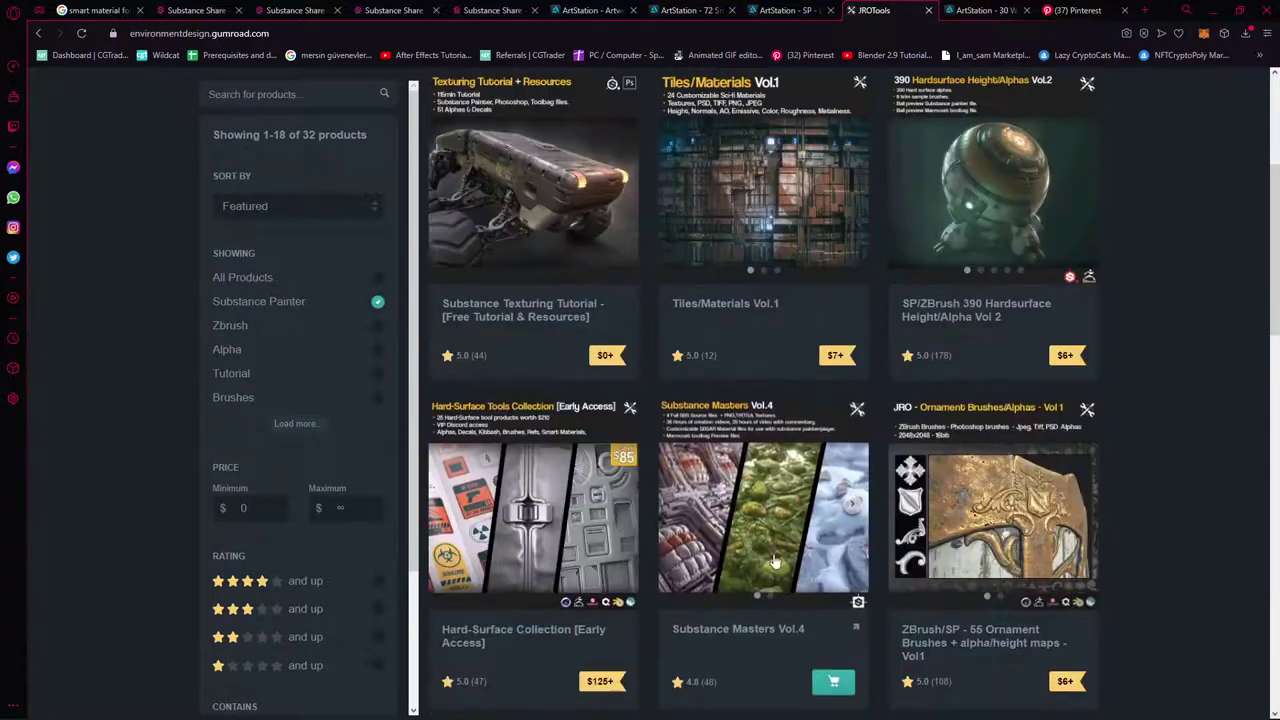
{"action": "scroll", "coordinate": [757, 407], "scroll_direction": "up", "scroll_amount": 3}
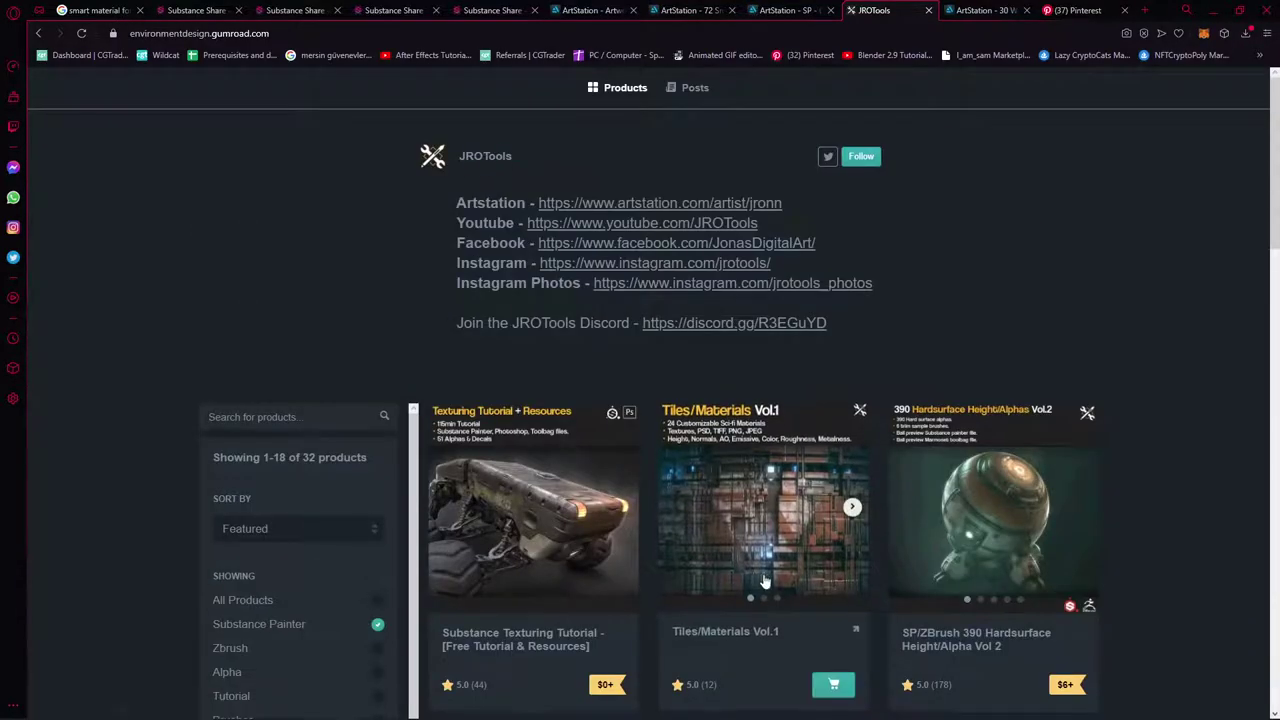
{"action": "scroll", "coordinate": [770, 594], "scroll_direction": "down", "scroll_amount": 4}
{"action": "scroll", "coordinate": [870, 413], "scroll_direction": "up", "scroll_amount": 2}
{"action": "scroll", "coordinate": [690, 397], "scroll_direction": "down", "scroll_amount": 4}
{"action": "scroll", "coordinate": [690, 397], "scroll_direction": "down", "scroll_amount": 3}
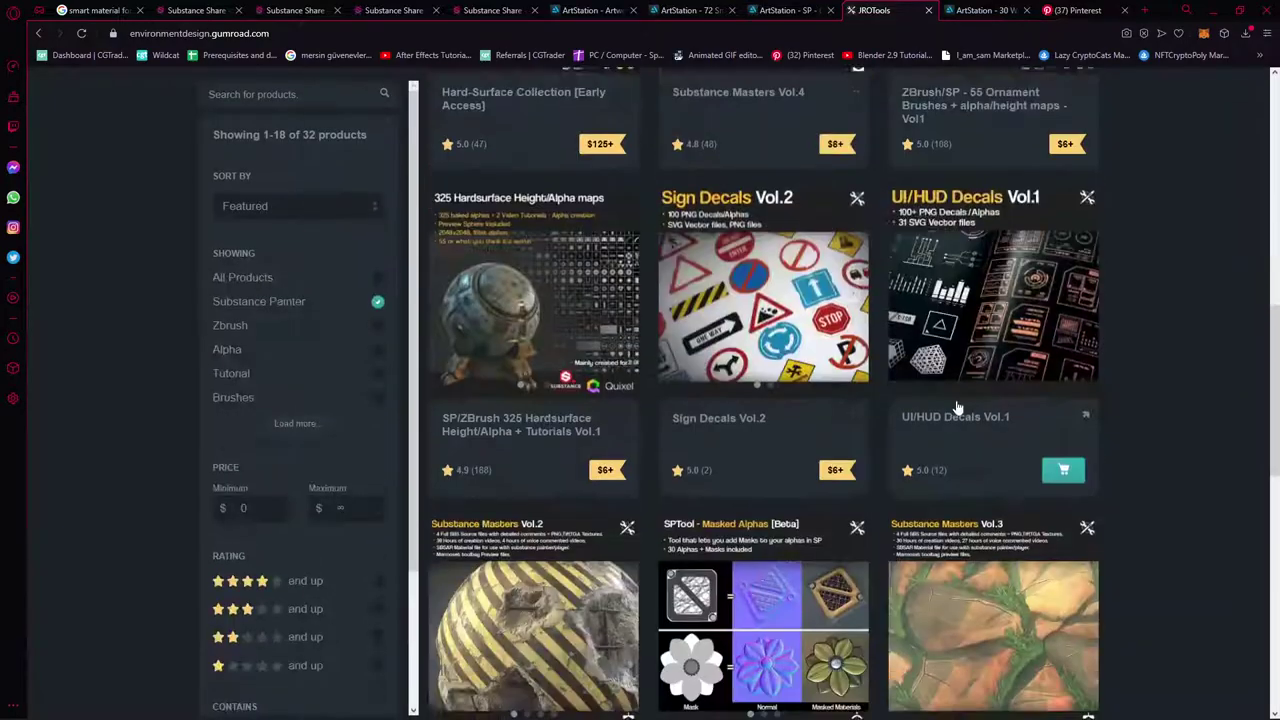
{"action": "scroll", "coordinate": [750, 420], "scroll_direction": "down", "scroll_amount": 2}
{"action": "scroll", "coordinate": [822, 449], "scroll_direction": "down", "scroll_amount": 3}
{"action": "scroll", "coordinate": [780, 452], "scroll_direction": "down", "scroll_amount": 3}
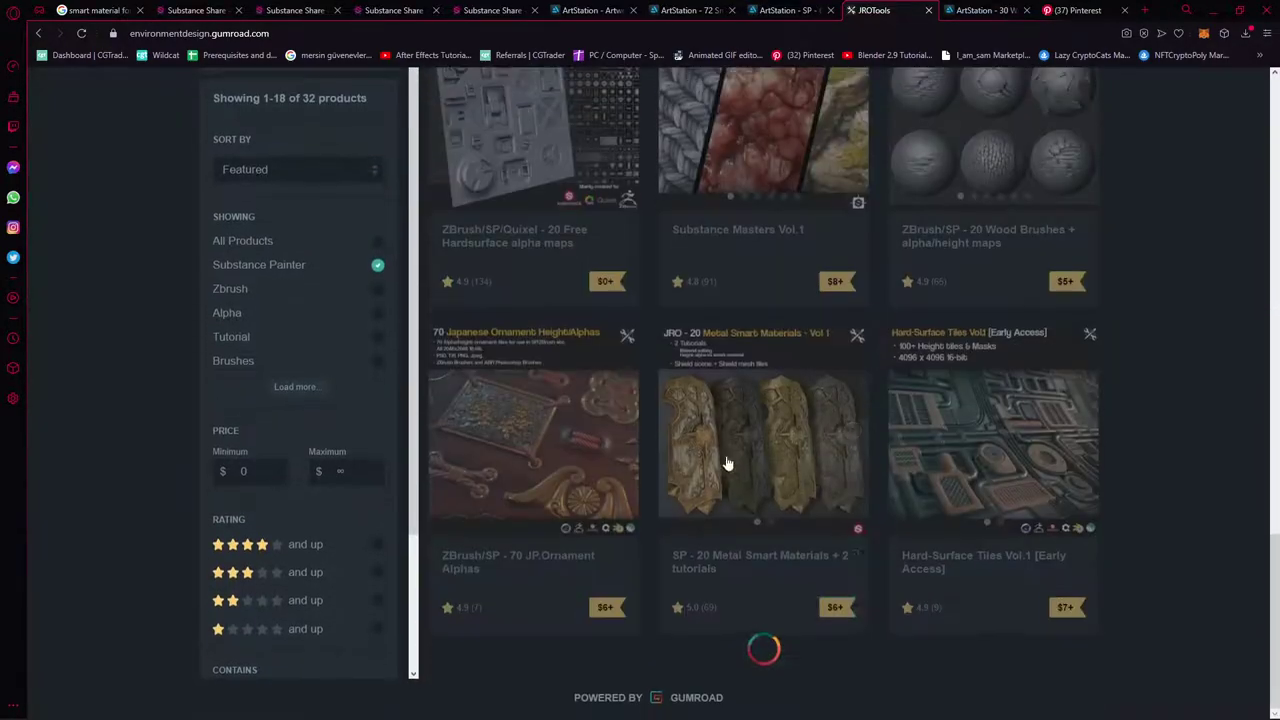
{"action": "scroll", "coordinate": [787, 626], "scroll_direction": "down", "scroll_amount": 2}
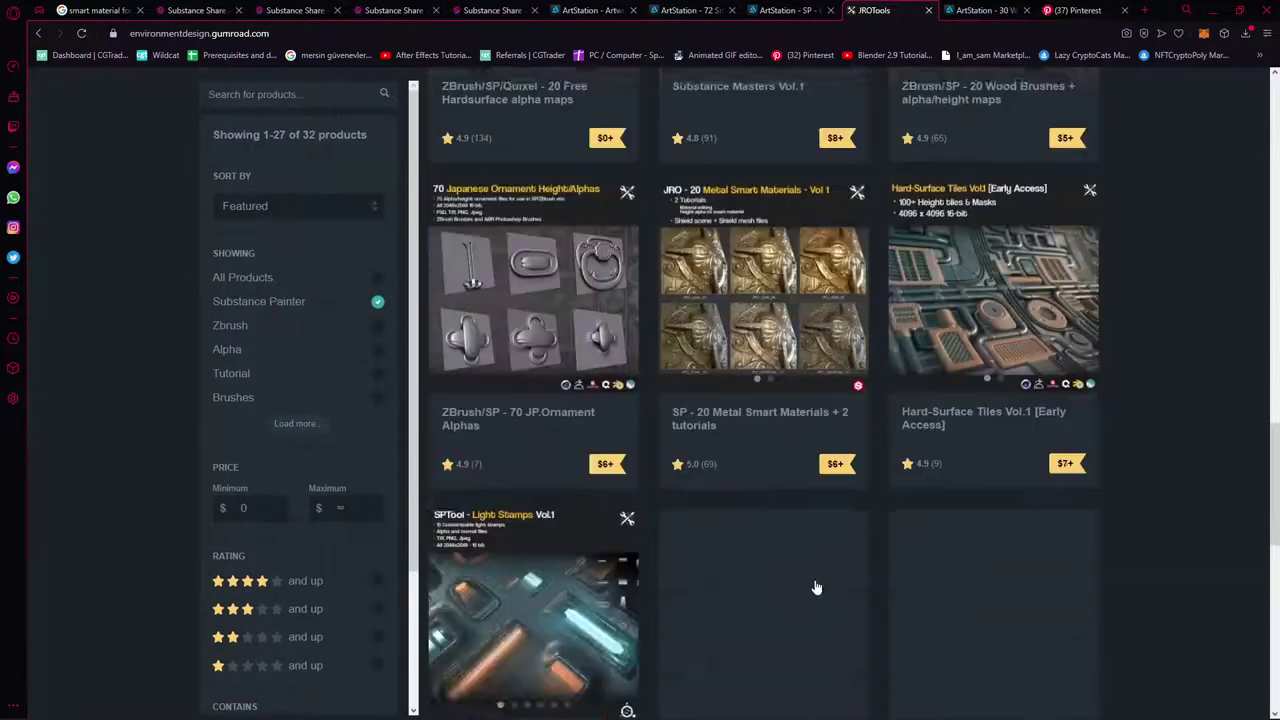
{"action": "scroll", "coordinate": [814, 586], "scroll_direction": "down", "scroll_amount": 2}
{"action": "scroll", "coordinate": [780, 400], "scroll_direction": "down", "scroll_amount": 2}
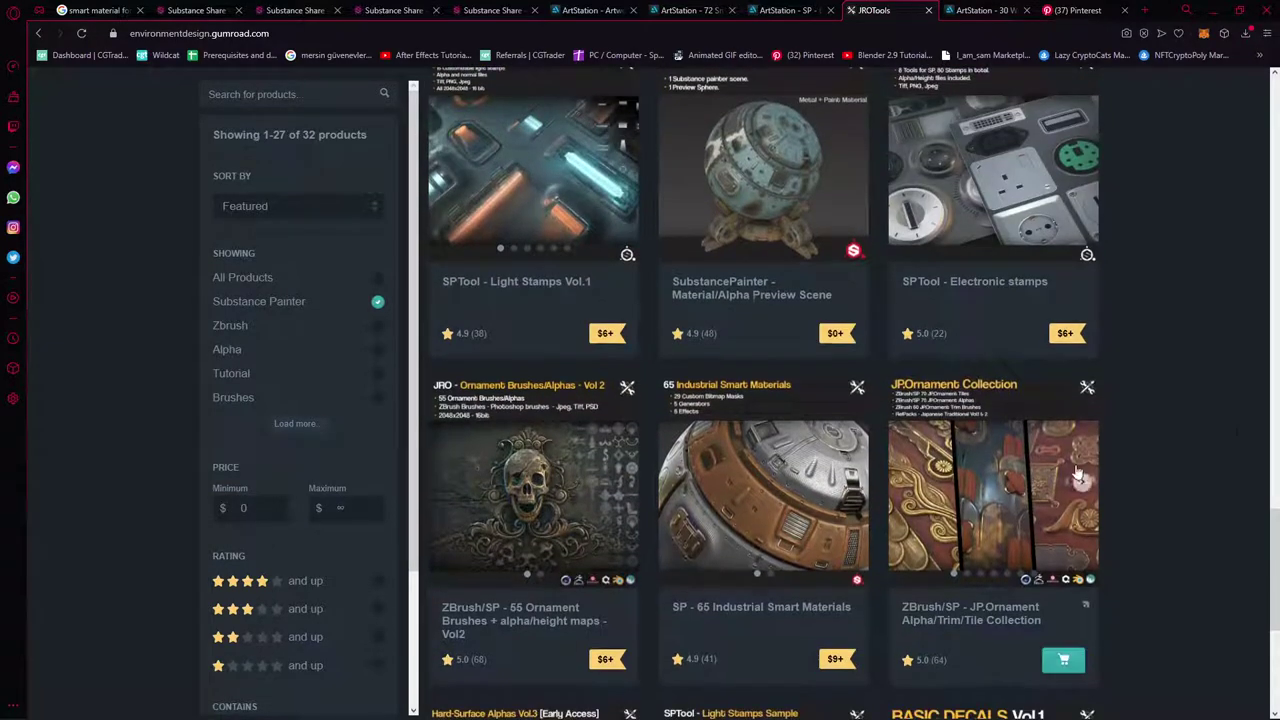
Enlarge the JRO Alpha/Product Library preview image, then close it
{"action": "scroll", "coordinate": [1000, 500], "scroll_direction": "up", "scroll_amount": 1}
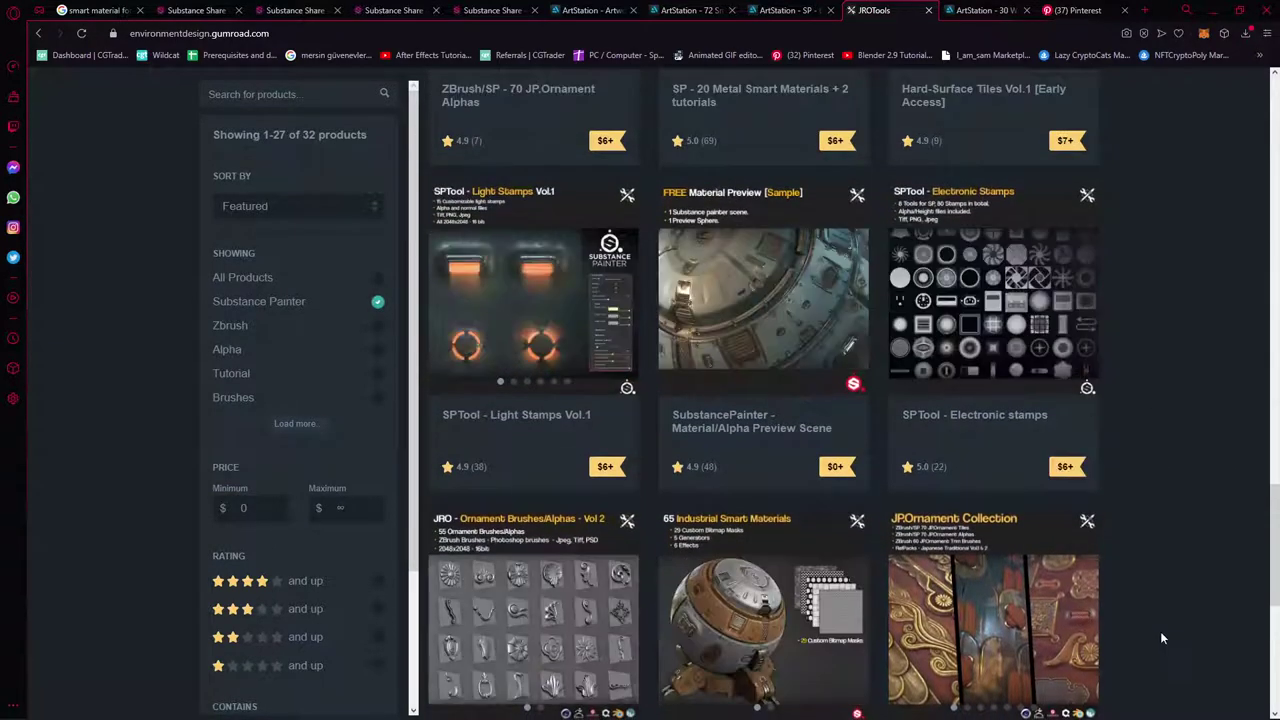
{"action": "scroll", "coordinate": [1160, 631], "scroll_direction": "down", "scroll_amount": 3}
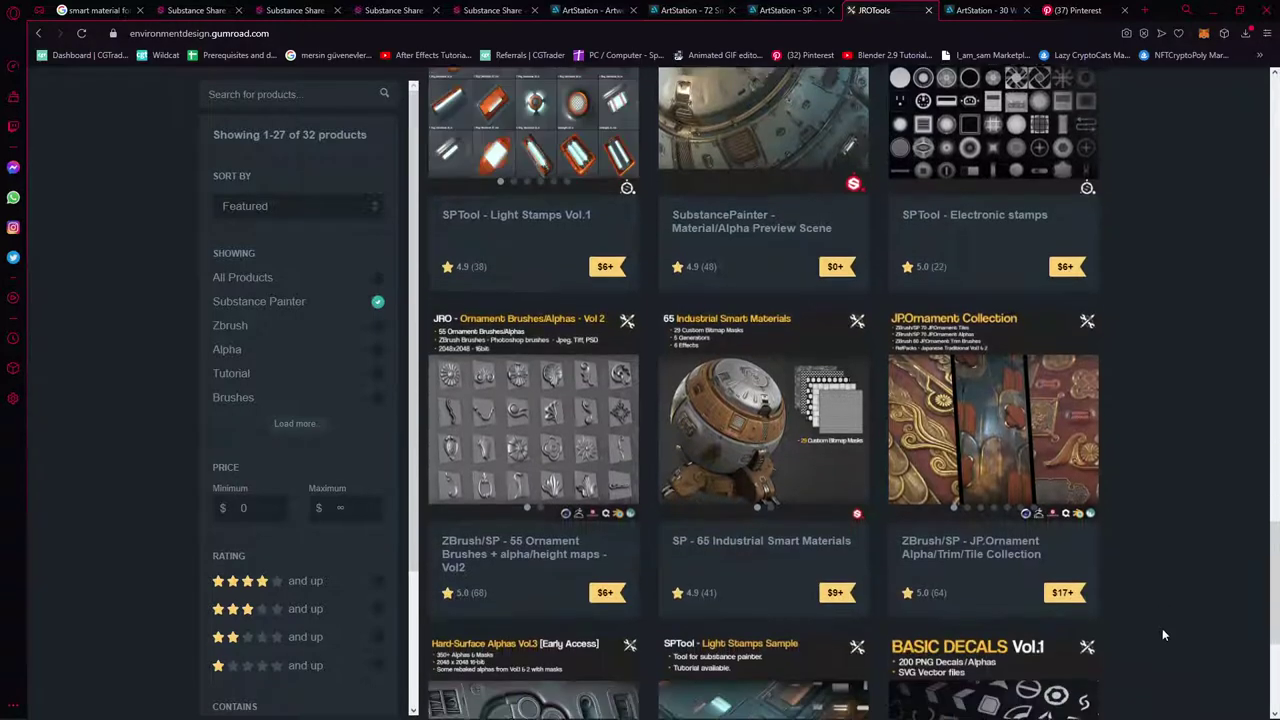
{"action": "scroll", "coordinate": [1163, 628], "scroll_direction": "down", "scroll_amount": 2}
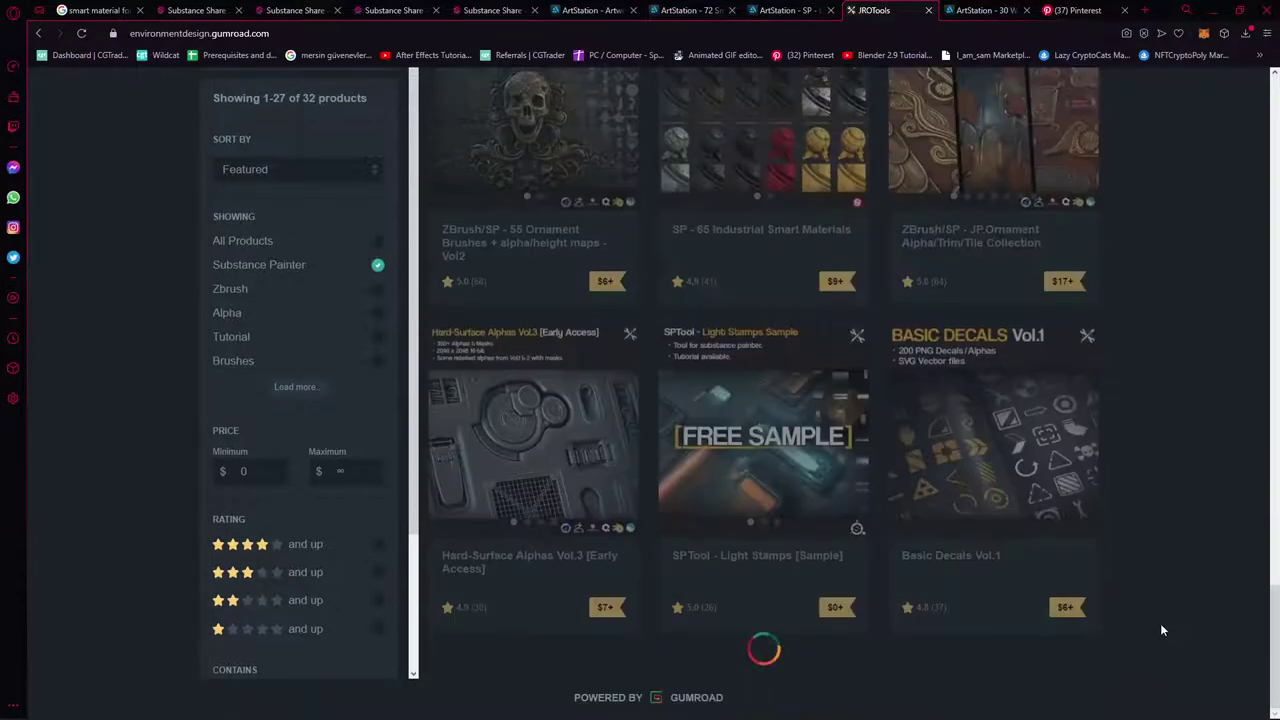
{"action": "scroll", "coordinate": [1140, 610], "scroll_direction": "down", "scroll_amount": 4}
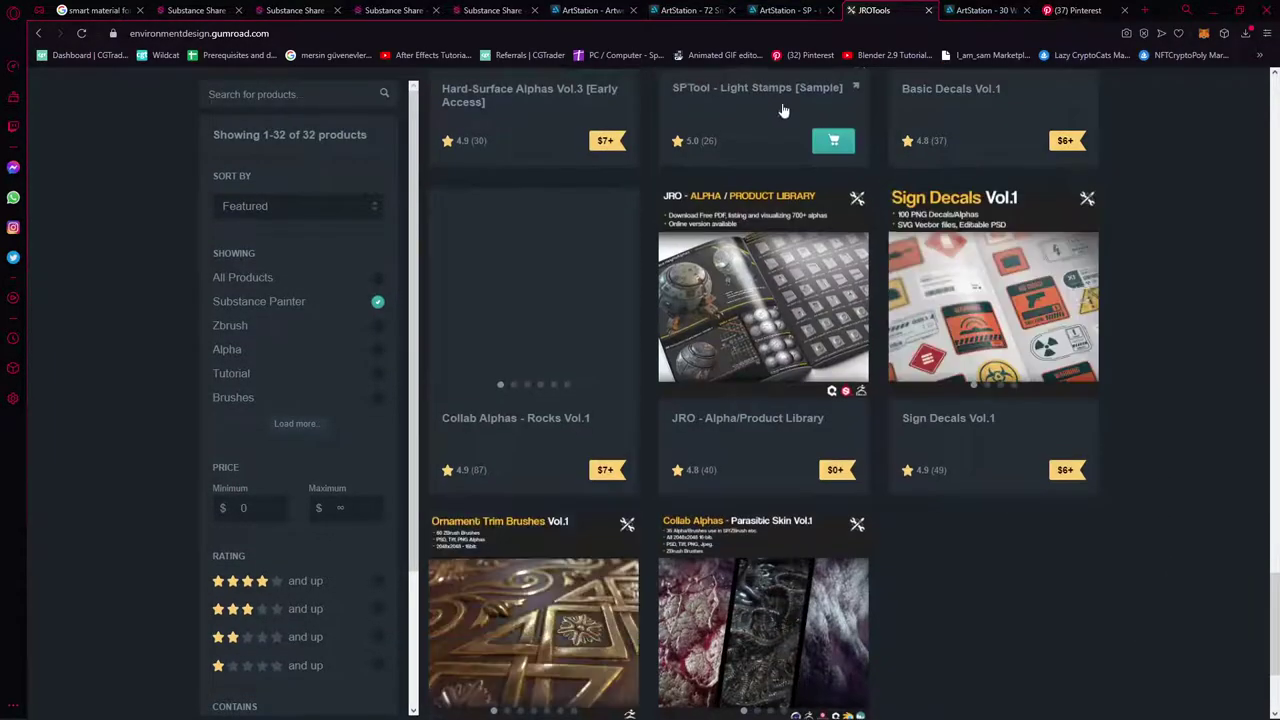
{"action": "scroll", "coordinate": [1150, 400], "scroll_direction": "down", "scroll_amount": 2}
{"action": "scroll", "coordinate": [1115, 443], "scroll_direction": "up", "scroll_amount": 2}
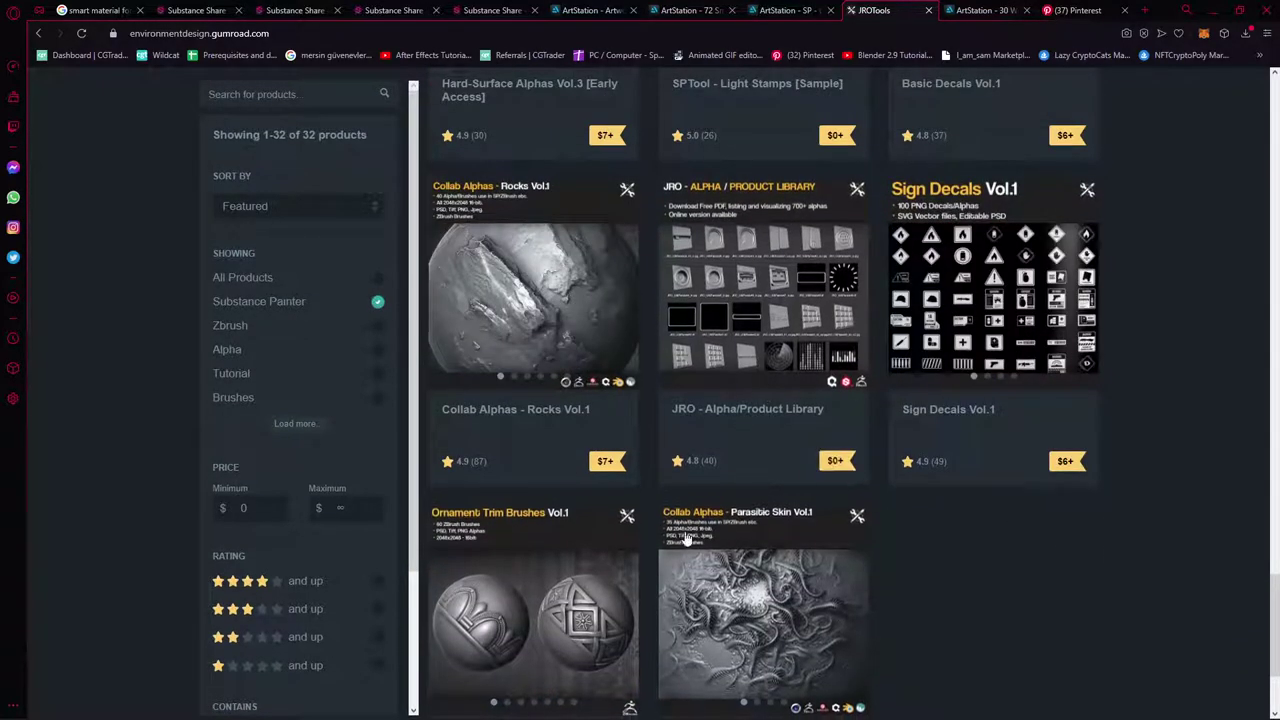
{"action": "scroll", "coordinate": [939, 561], "scroll_direction": "down", "scroll_amount": 2}
{"action": "scroll", "coordinate": [994, 523], "scroll_direction": "up", "scroll_amount": 1}
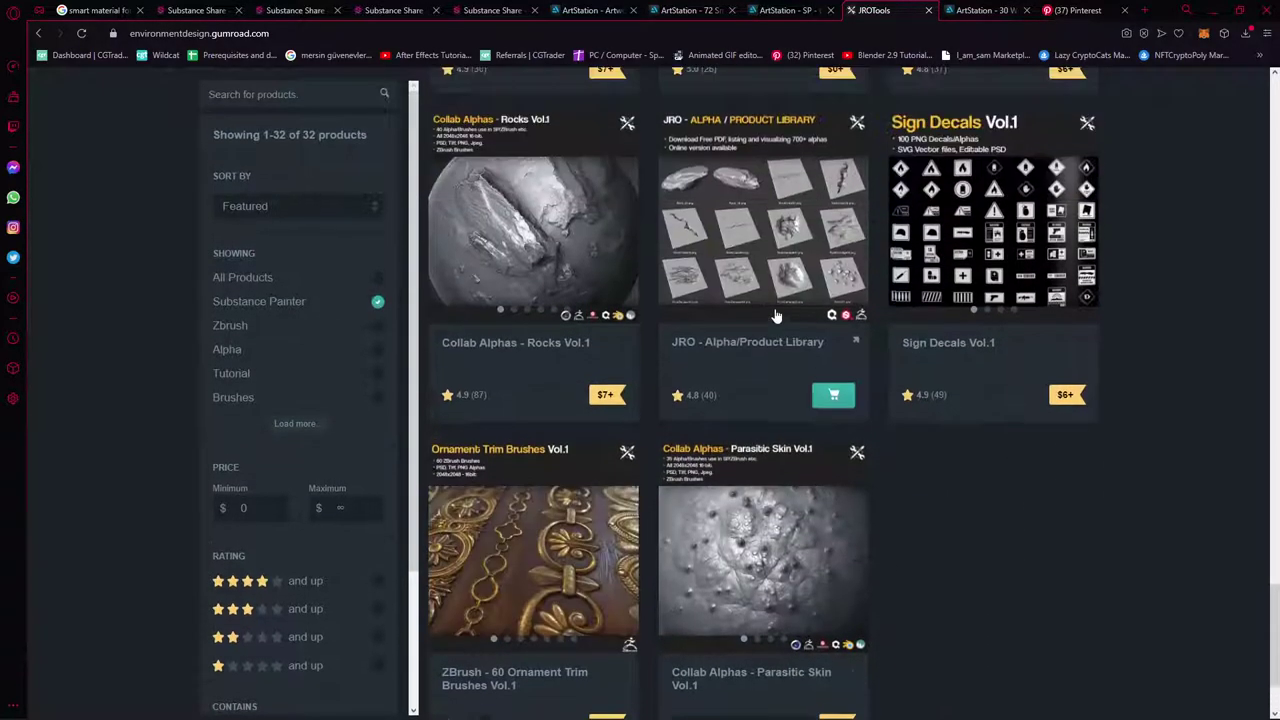
{"action": "left_click", "coordinate": [772, 263]}
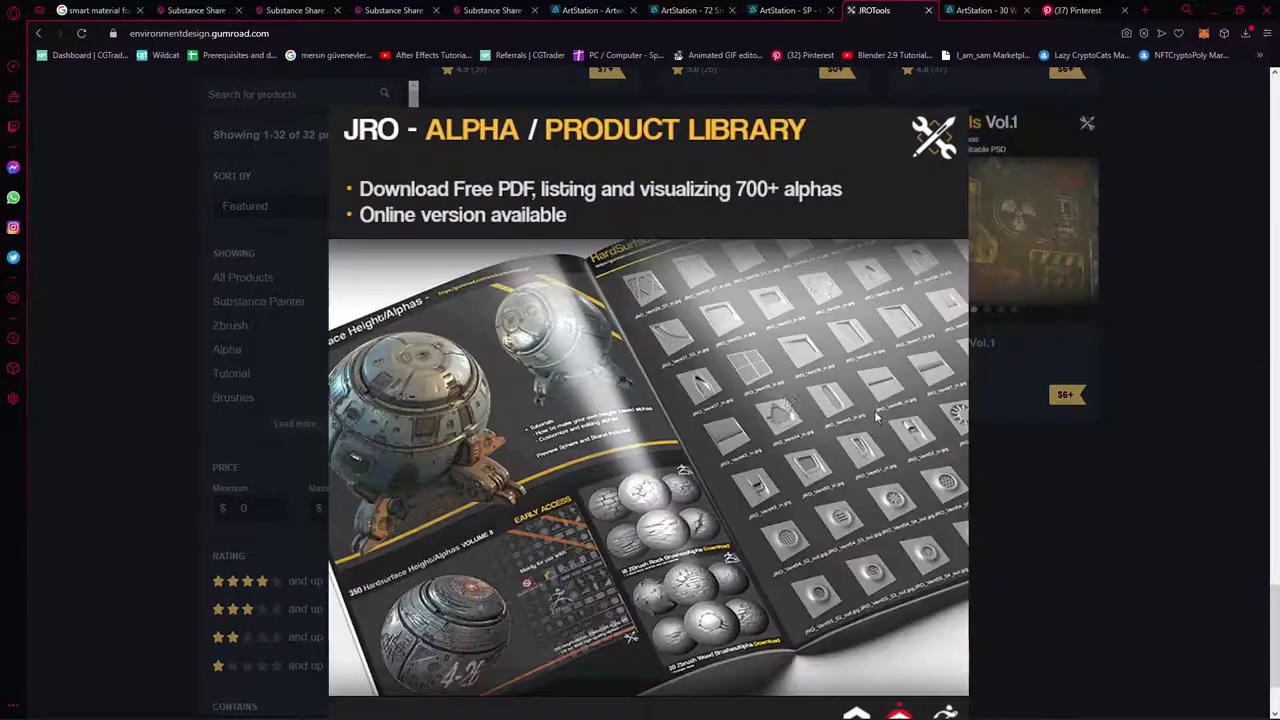
{"action": "left_click", "coordinate": [1011, 479]}
Close the JROTools store and 65 Industrial Smart Materials tabs, landing on the 30 Weapon Smart Materials page
{"action": "key", "text": "ctrl+w"}
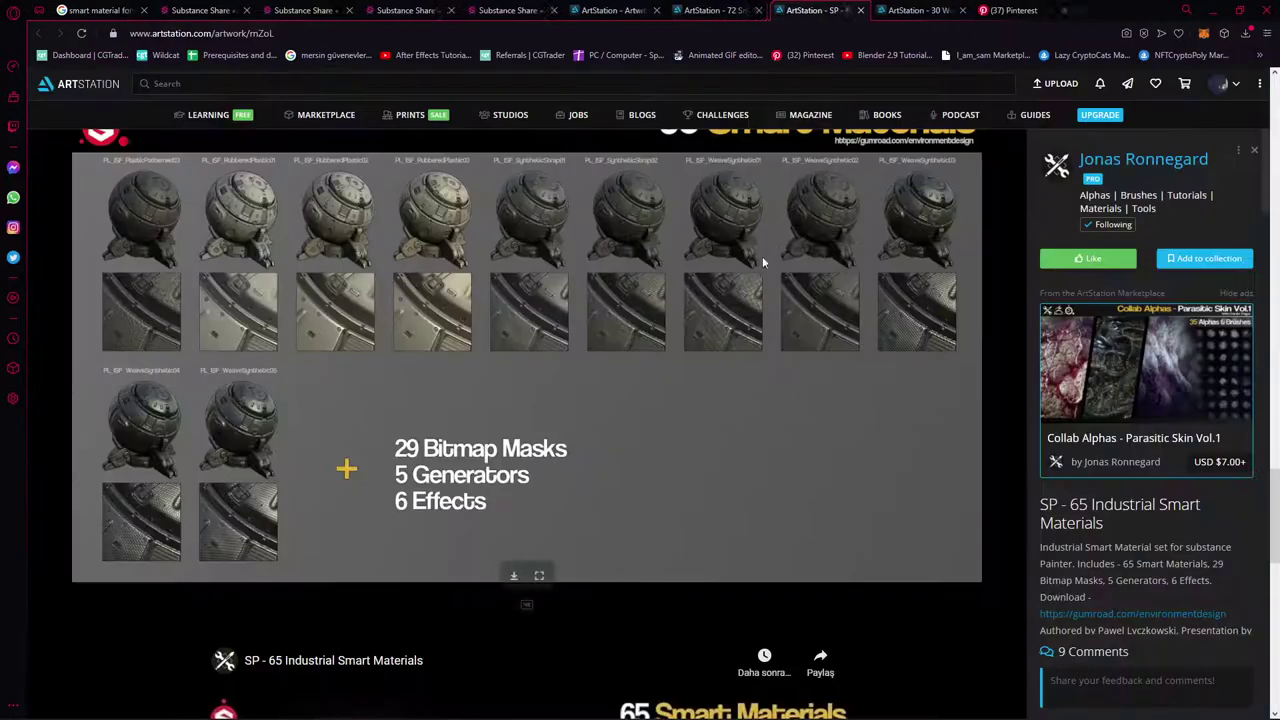
{"action": "key", "text": "ctrl+w"}
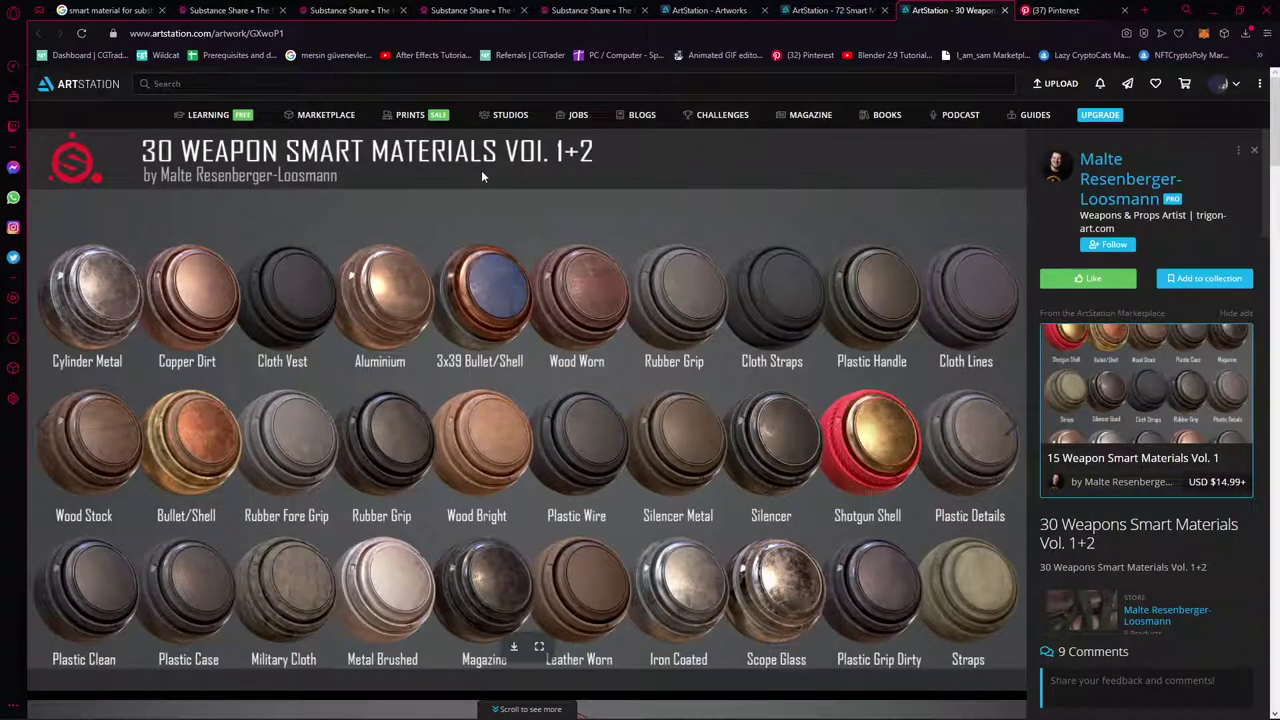
{"action": "scroll", "coordinate": [520, 225], "scroll_direction": "down", "scroll_amount": 2}
{"action": "scroll", "coordinate": [590, 235], "scroll_direction": "up", "scroll_amount": 2}
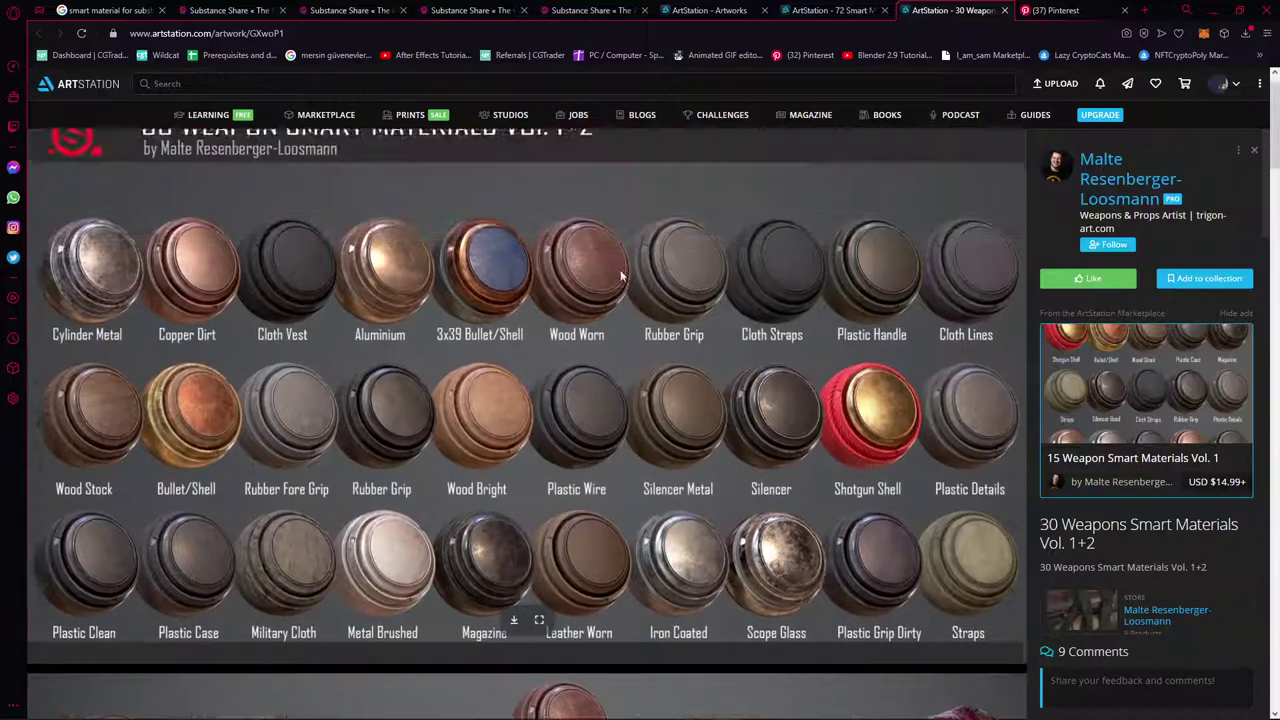
{"action": "scroll", "coordinate": [615, 242], "scroll_direction": "down", "scroll_amount": 3}
{"action": "scroll", "coordinate": [620, 241], "scroll_direction": "down", "scroll_amount": 1}
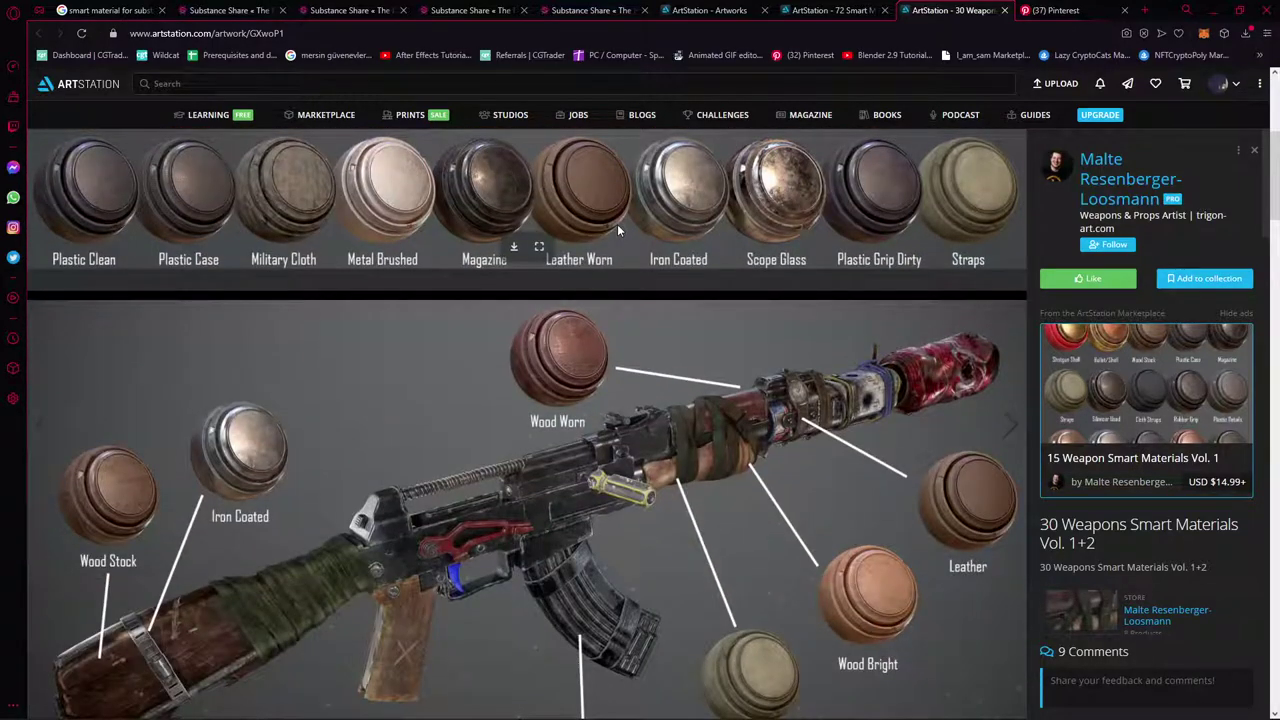
Scroll the 30 Weapon Smart Materials page down to the rifle breakdown image
{"action": "scroll", "coordinate": [617, 230], "scroll_direction": "up", "scroll_amount": 4}
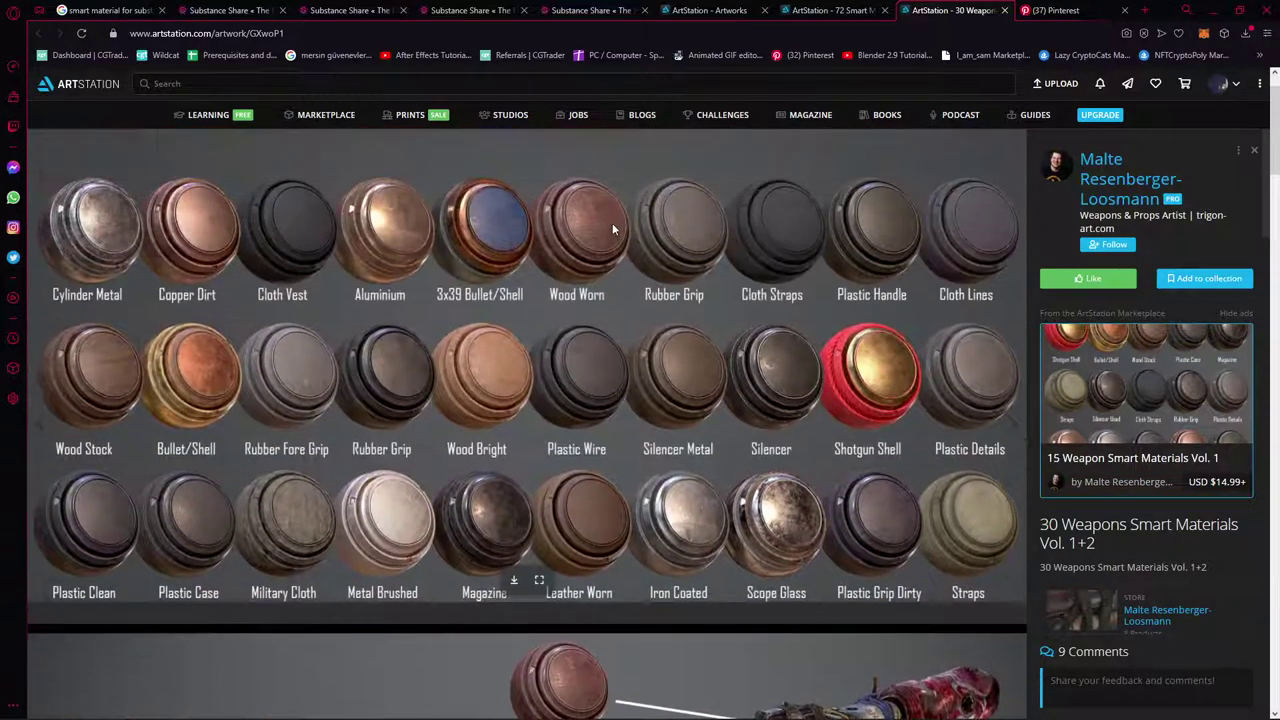
{"action": "scroll", "coordinate": [613, 229], "scroll_direction": "up", "scroll_amount": 1}
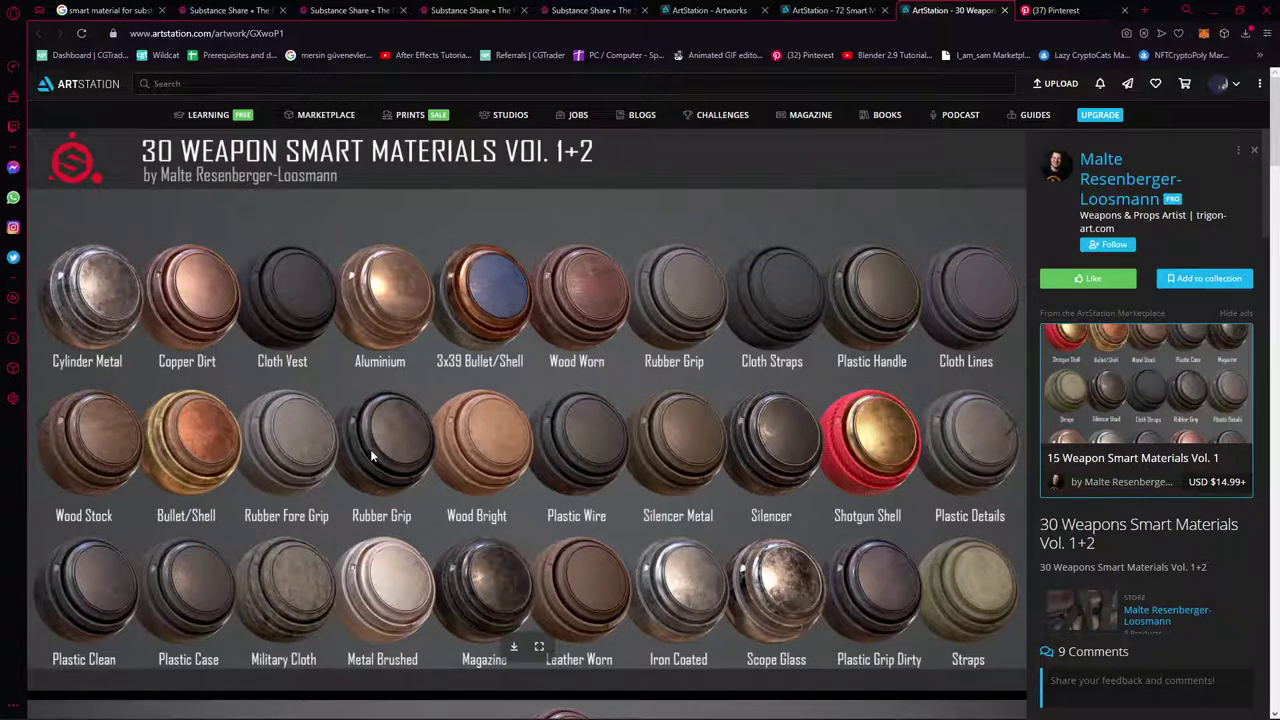
{"action": "scroll", "coordinate": [483, 577], "scroll_direction": "down", "scroll_amount": 1}
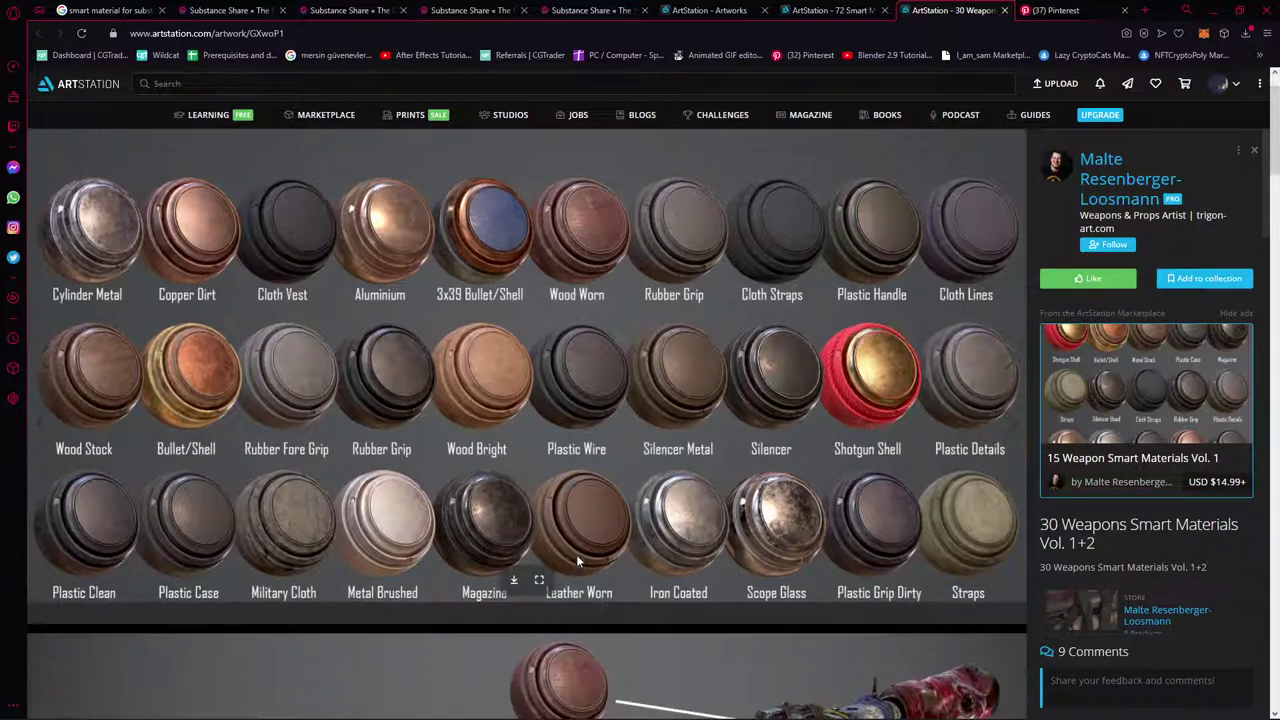
{"action": "scroll", "coordinate": [730, 551], "scroll_direction": "down", "scroll_amount": 1}
{"action": "scroll", "coordinate": [860, 495], "scroll_direction": "up", "scroll_amount": 1}
{"action": "scroll", "coordinate": [957, 675], "scroll_direction": "up", "scroll_amount": 1}
{"action": "scroll", "coordinate": [820, 480], "scroll_direction": "down", "scroll_amount": 8}
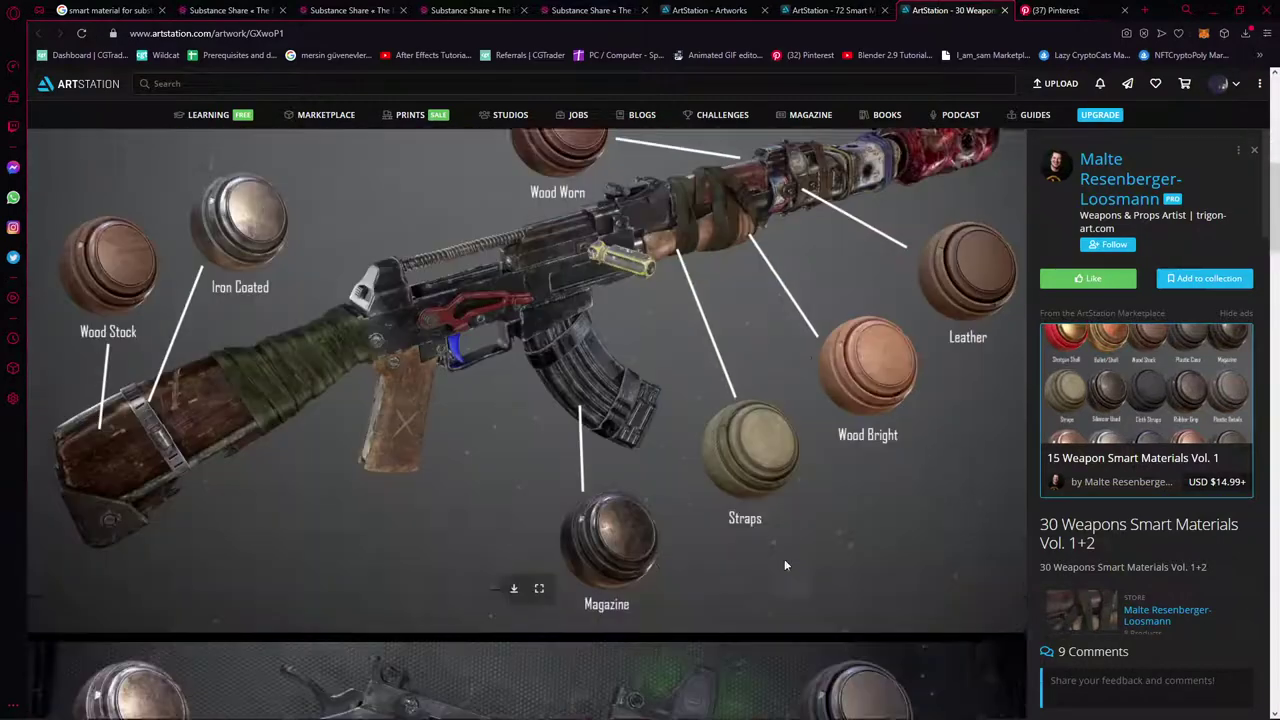
{"action": "scroll", "coordinate": [740, 360], "scroll_direction": "down", "scroll_amount": 1}
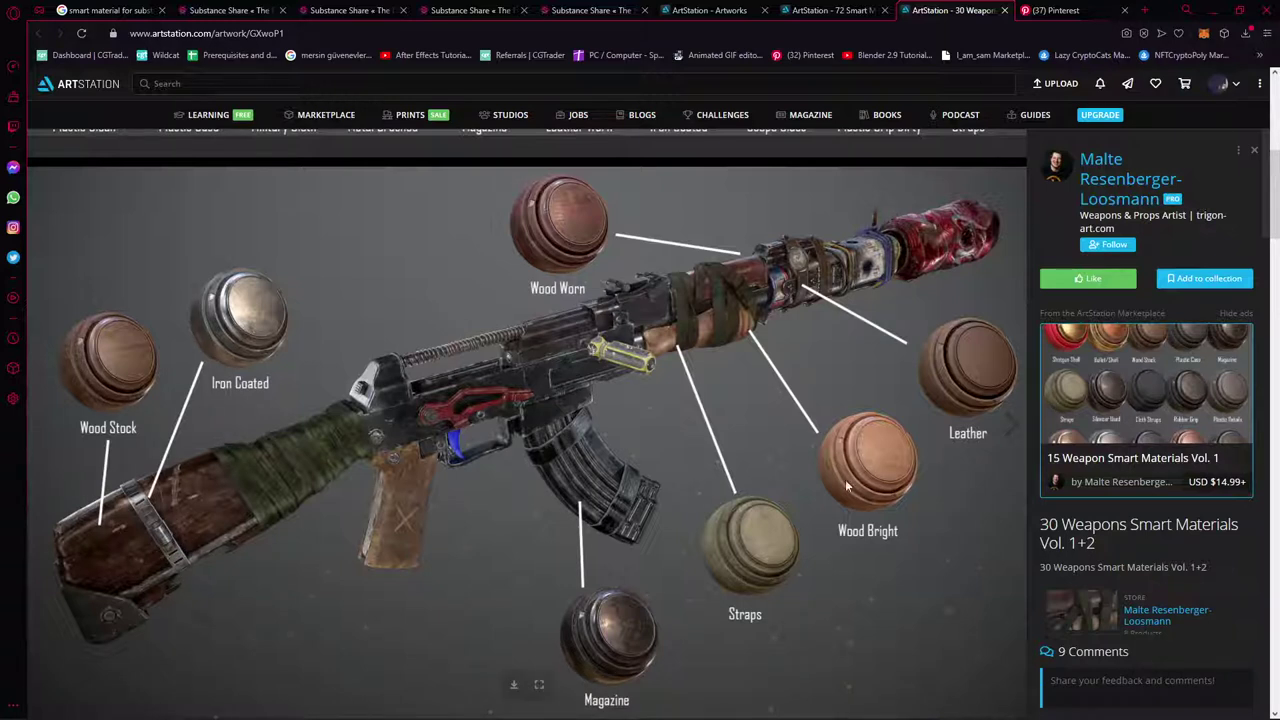
Scroll the artist's ArtStation page and open their store
{"action": "scroll", "coordinate": [845, 479], "scroll_direction": "down", "scroll_amount": 5}
{"action": "scroll", "coordinate": [818, 454], "scroll_direction": "down", "scroll_amount": 1}
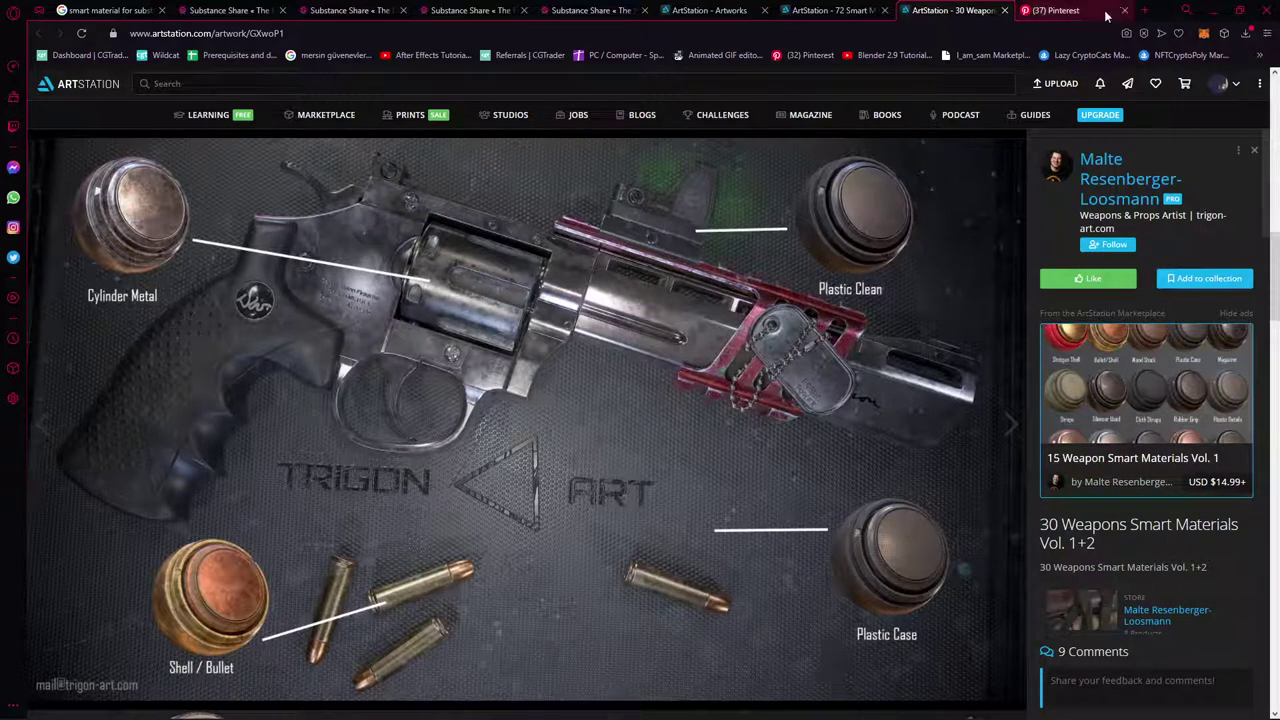
{"action": "scroll", "coordinate": [614, 272], "scroll_direction": "down", "scroll_amount": 1}
{"action": "scroll", "coordinate": [596, 327], "scroll_direction": "up", "scroll_amount": 3}
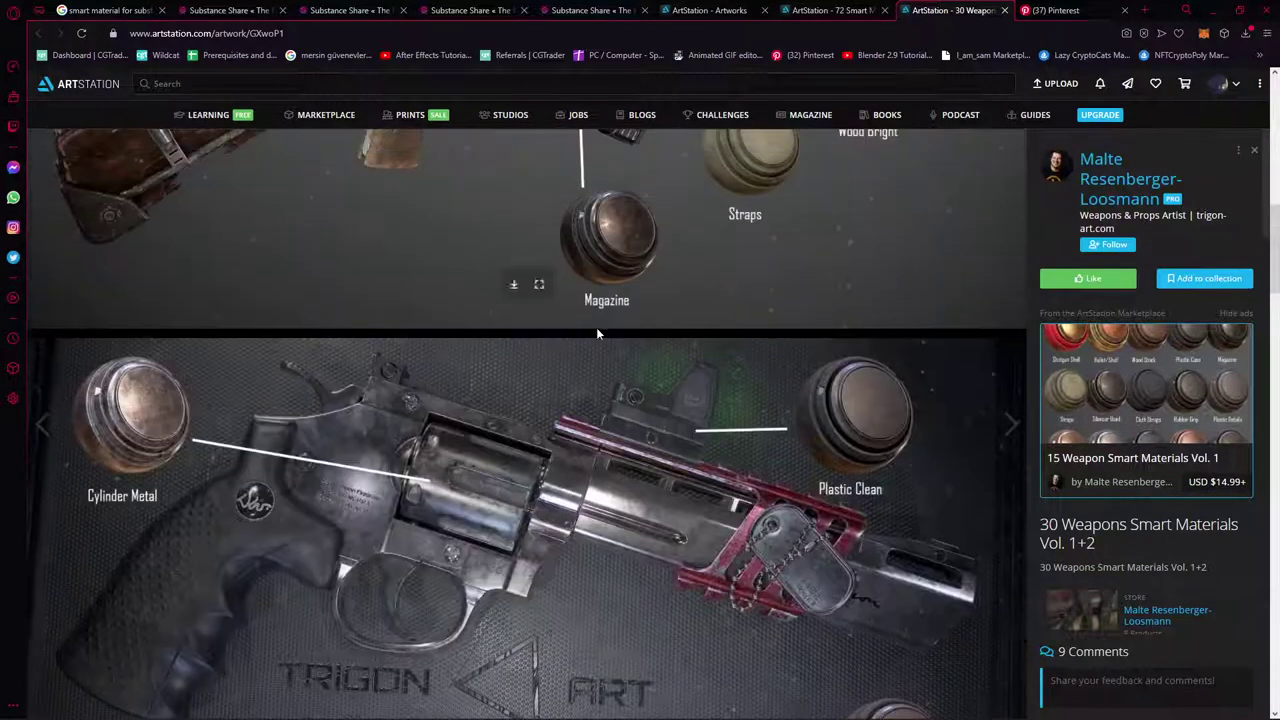
{"action": "scroll", "coordinate": [598, 373], "scroll_direction": "down", "scroll_amount": 2}
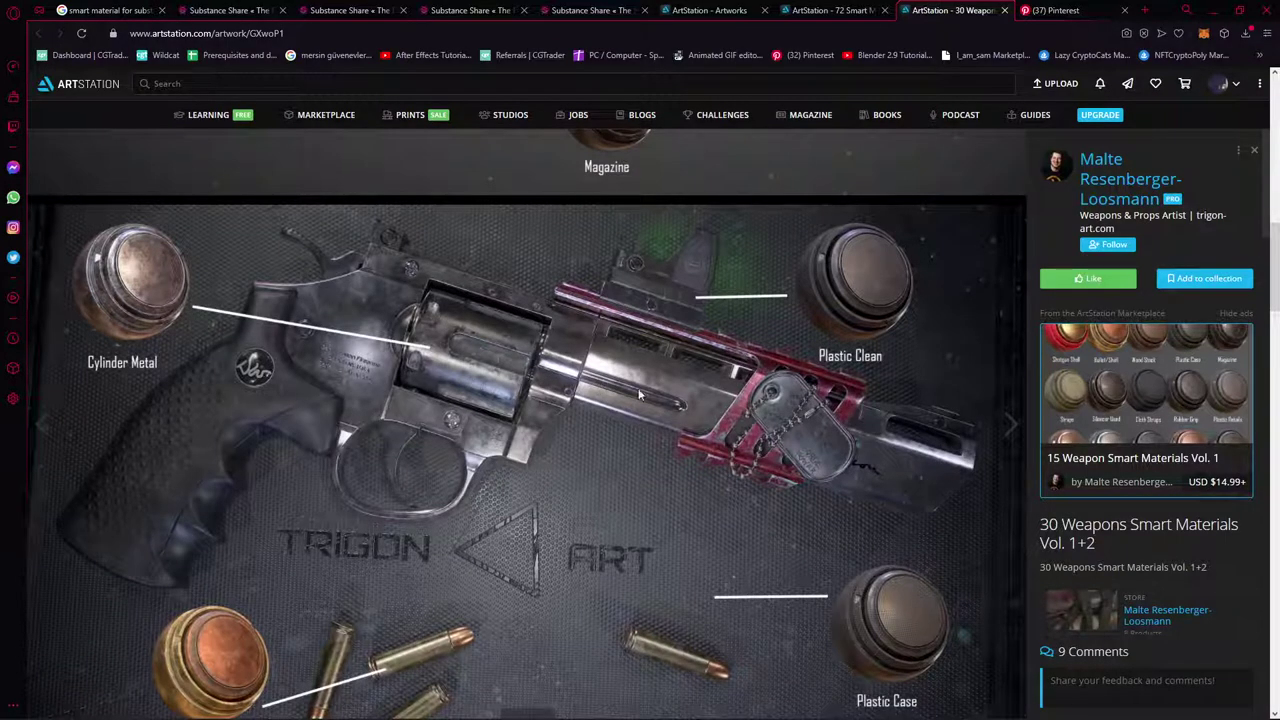
{"action": "scroll", "coordinate": [640, 395], "scroll_direction": "down", "scroll_amount": 3}
{"action": "scroll", "coordinate": [640, 400], "scroll_direction": "up", "scroll_amount": 5}
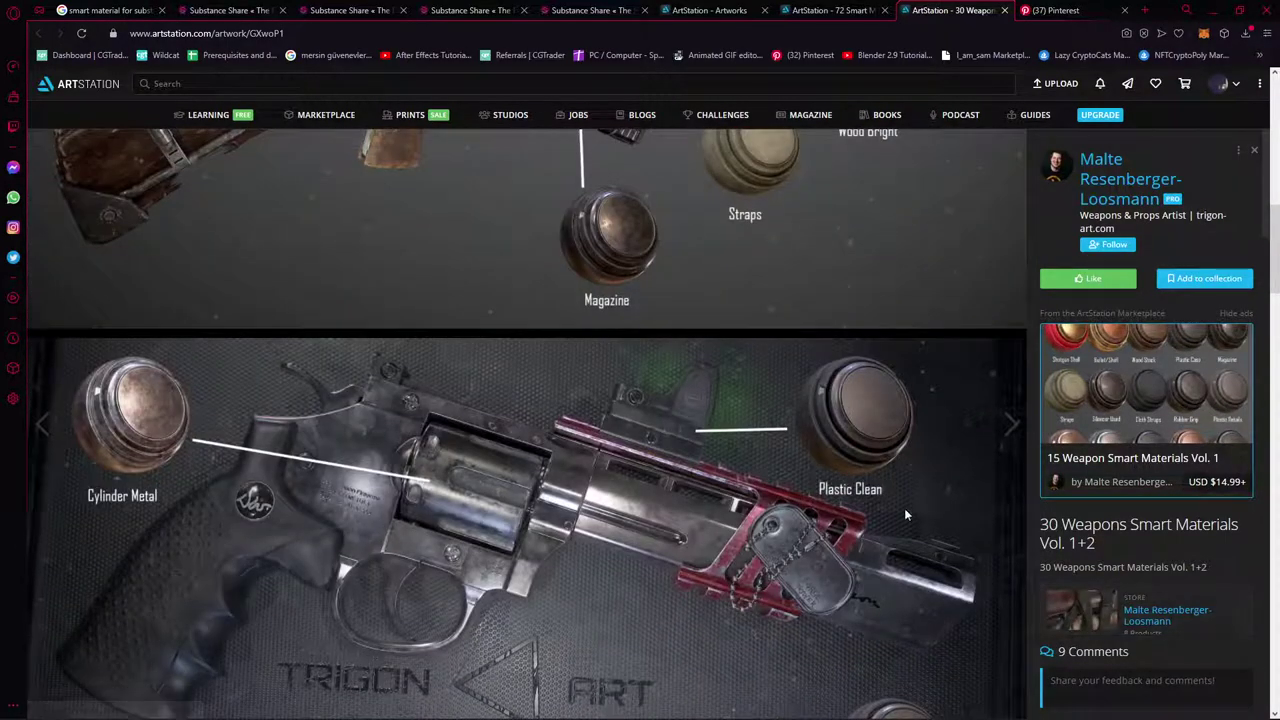
{"action": "scroll", "coordinate": [905, 514], "scroll_direction": "down", "scroll_amount": 2}
{"action": "scroll", "coordinate": [598, 535], "scroll_direction": "down", "scroll_amount": 5}
{"action": "scroll", "coordinate": [495, 504], "scroll_direction": "down", "scroll_amount": 6}
{"action": "scroll", "coordinate": [316, 468], "scroll_direction": "up", "scroll_amount": 1}
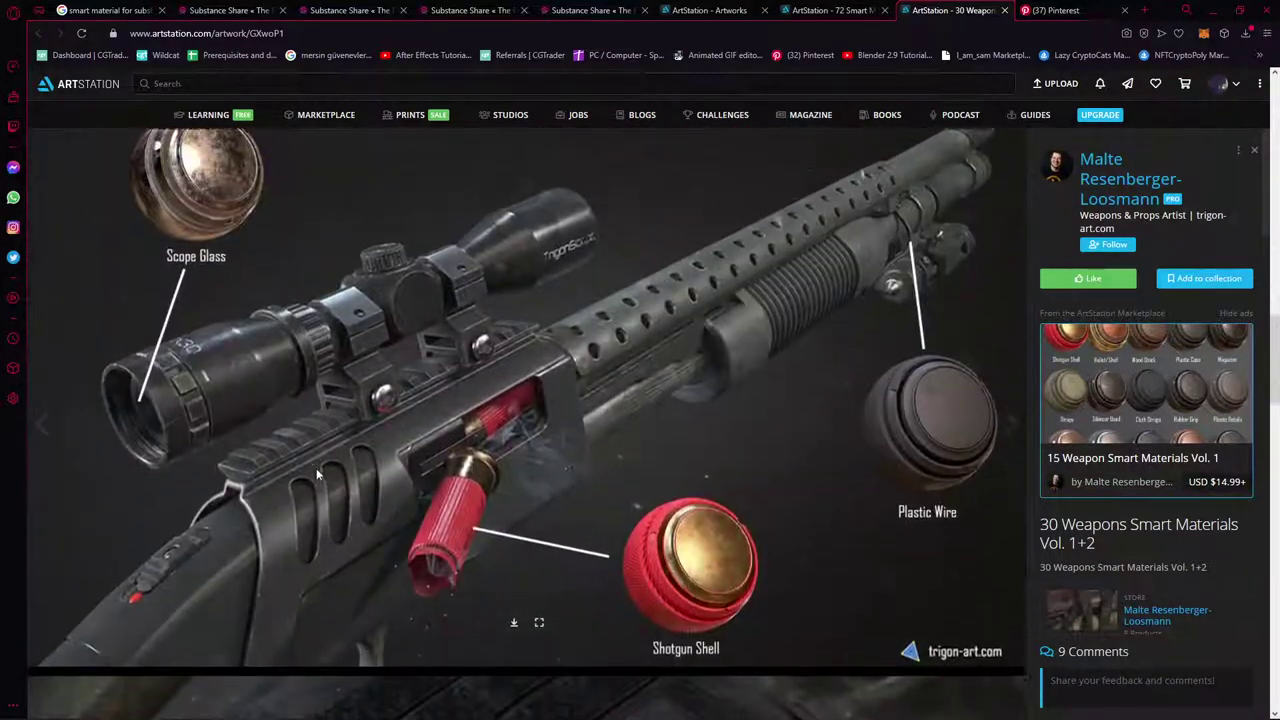
{"action": "scroll", "coordinate": [496, 588], "scroll_direction": "up", "scroll_amount": 2}
{"action": "scroll", "coordinate": [424, 535], "scroll_direction": "up", "scroll_amount": 3}
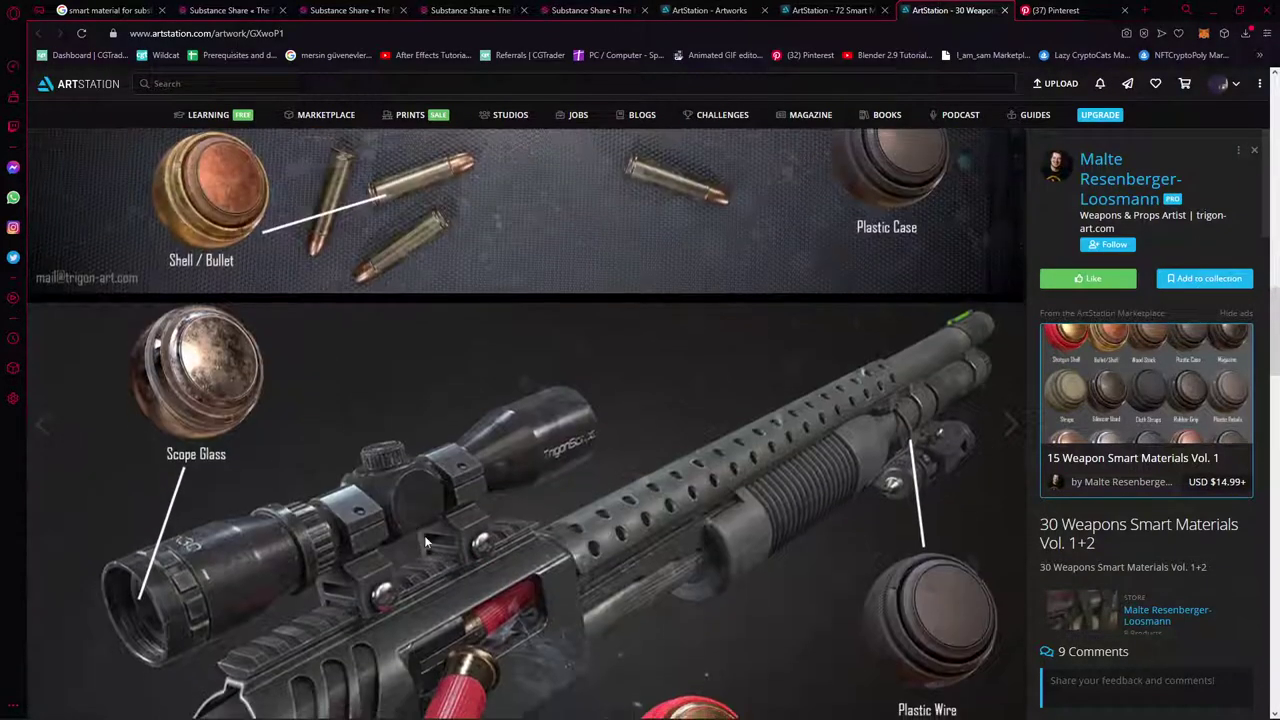
{"action": "scroll", "coordinate": [708, 560], "scroll_direction": "up", "scroll_amount": 5}
{"action": "left_click", "coordinate": [1131, 611]}
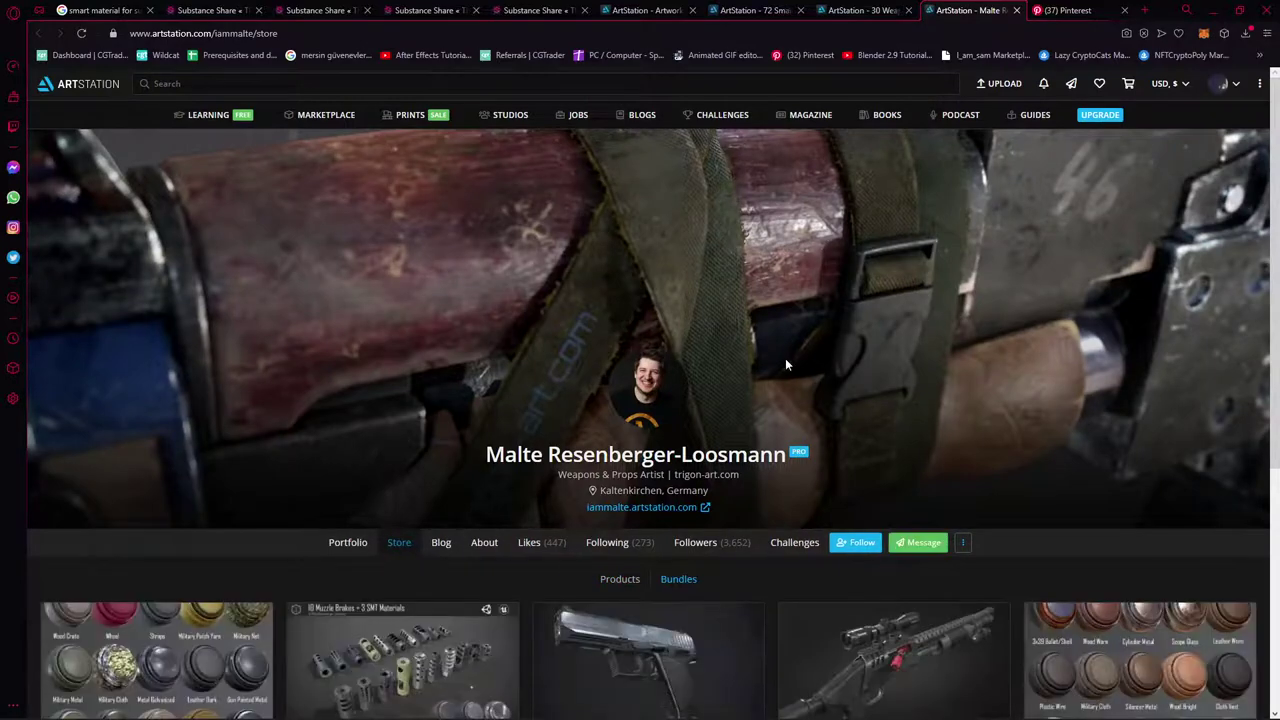
Open 15 Weapon Smart Materials Vol. 1 and 30 Weapon Smart Materials Vol. 1+2 in new tabs
{"action": "scroll", "coordinate": [770, 365], "scroll_direction": "down", "scroll_amount": 3}
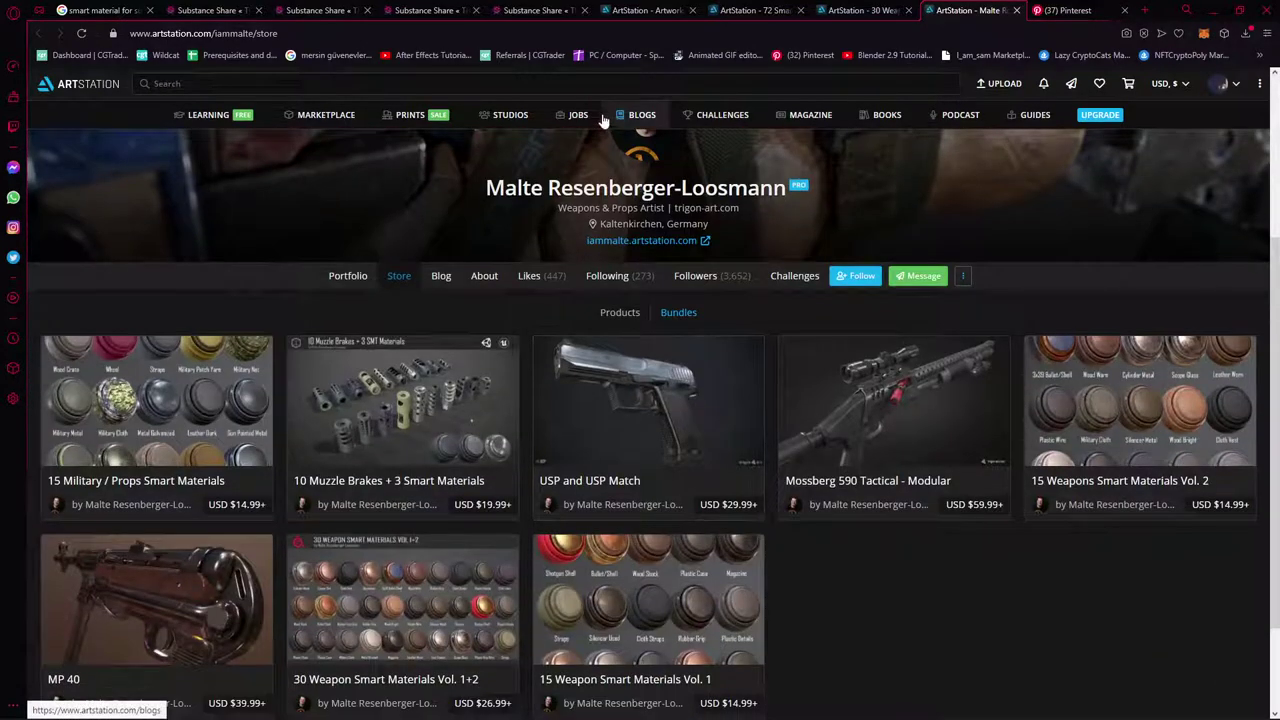
{"action": "scroll", "coordinate": [745, 568], "scroll_direction": "down", "scroll_amount": 1}
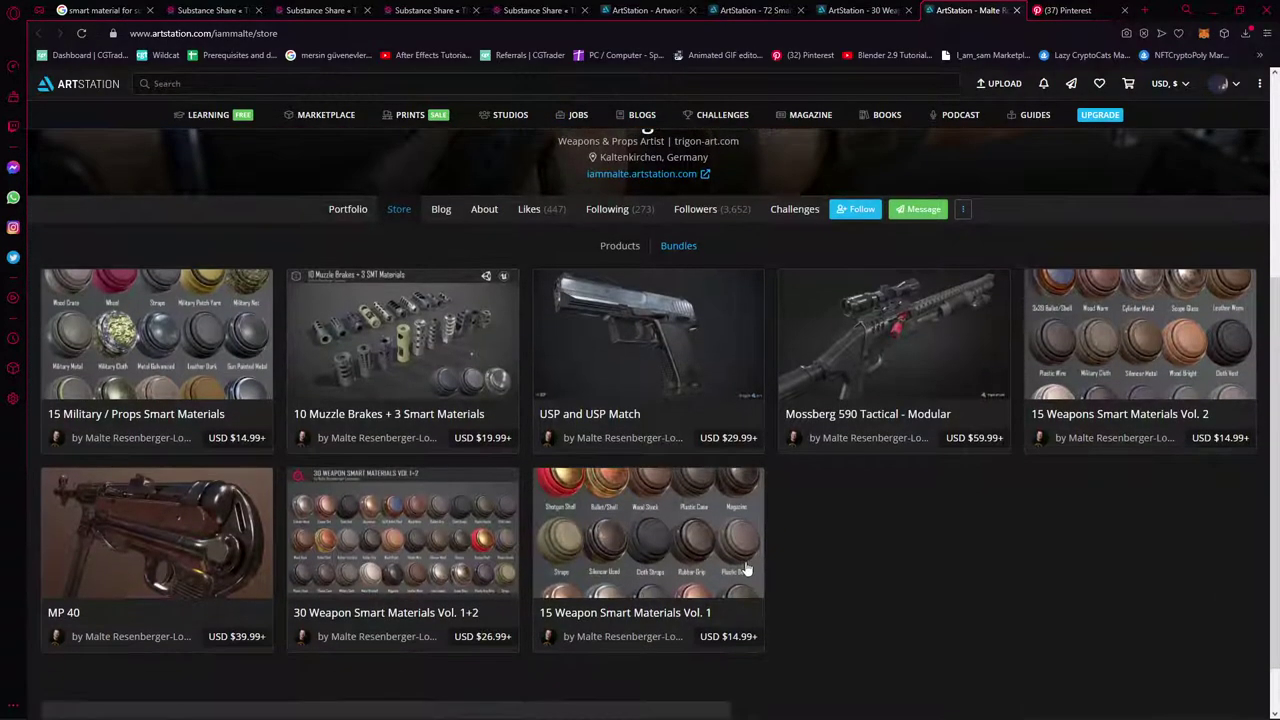
{"action": "middle_click", "coordinate": [605, 545]}
{"action": "middle_click", "coordinate": [420, 519]}
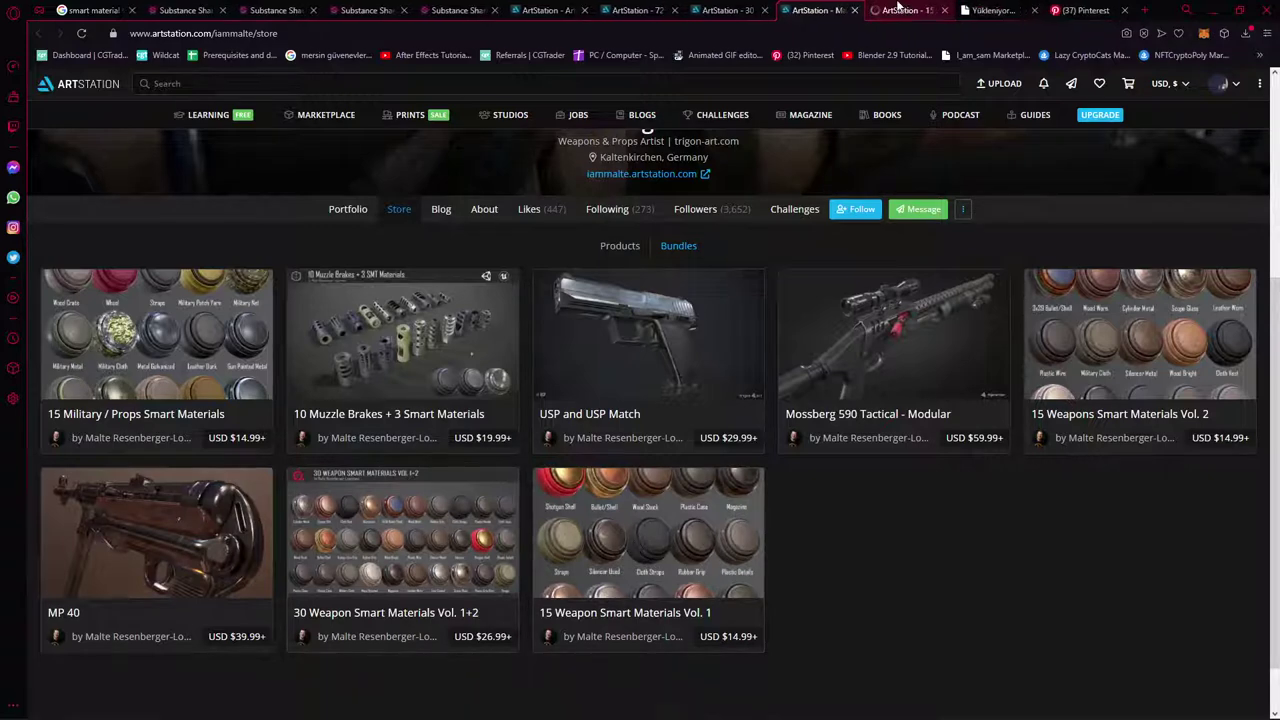
Add both the 15 and 30 Weapon Smart Materials packs to the wishlist
{"action": "left_click", "coordinate": [905, 10]}
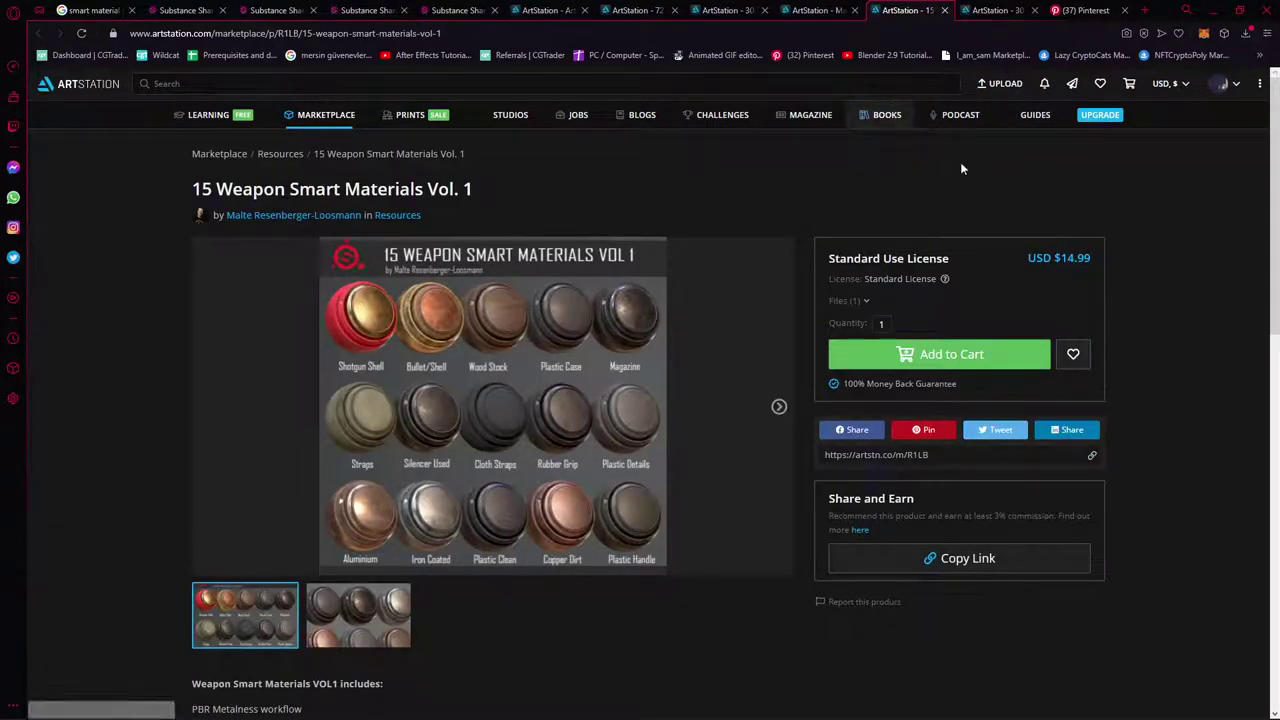
{"action": "left_click", "coordinate": [1073, 356]}
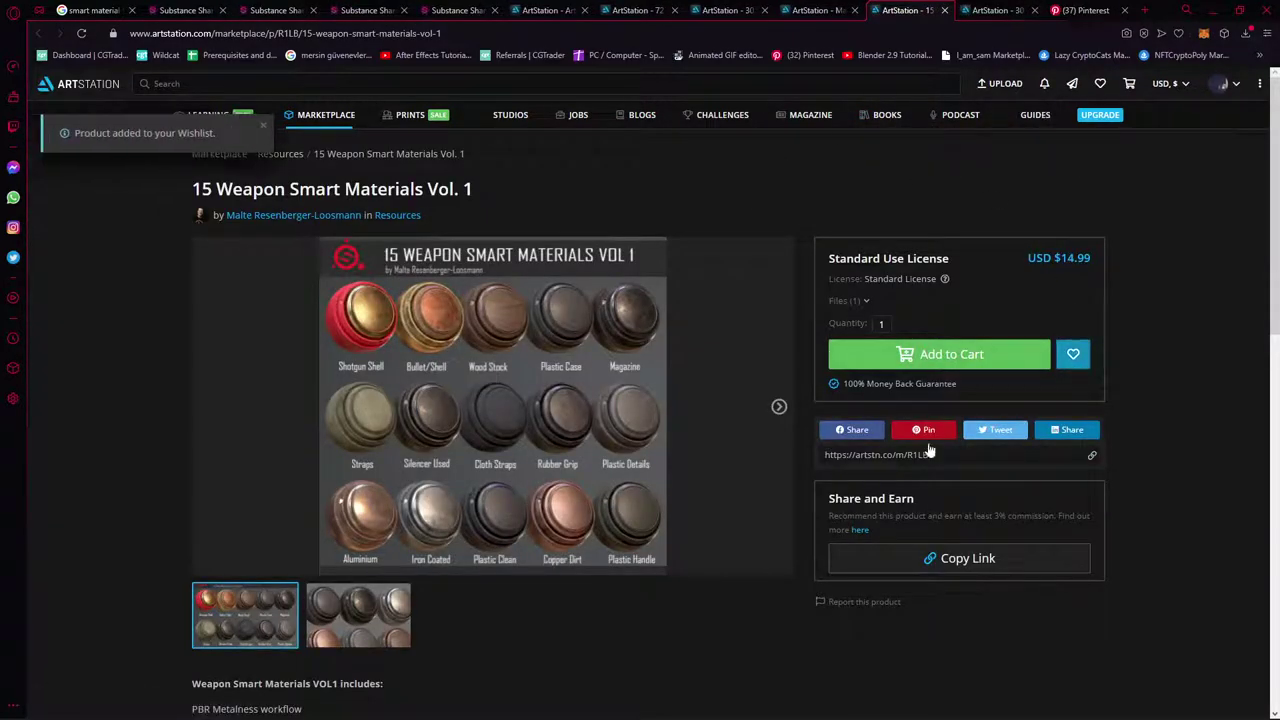
{"action": "left_click", "coordinate": [966, 9]}
{"action": "left_click", "coordinate": [1080, 353]}
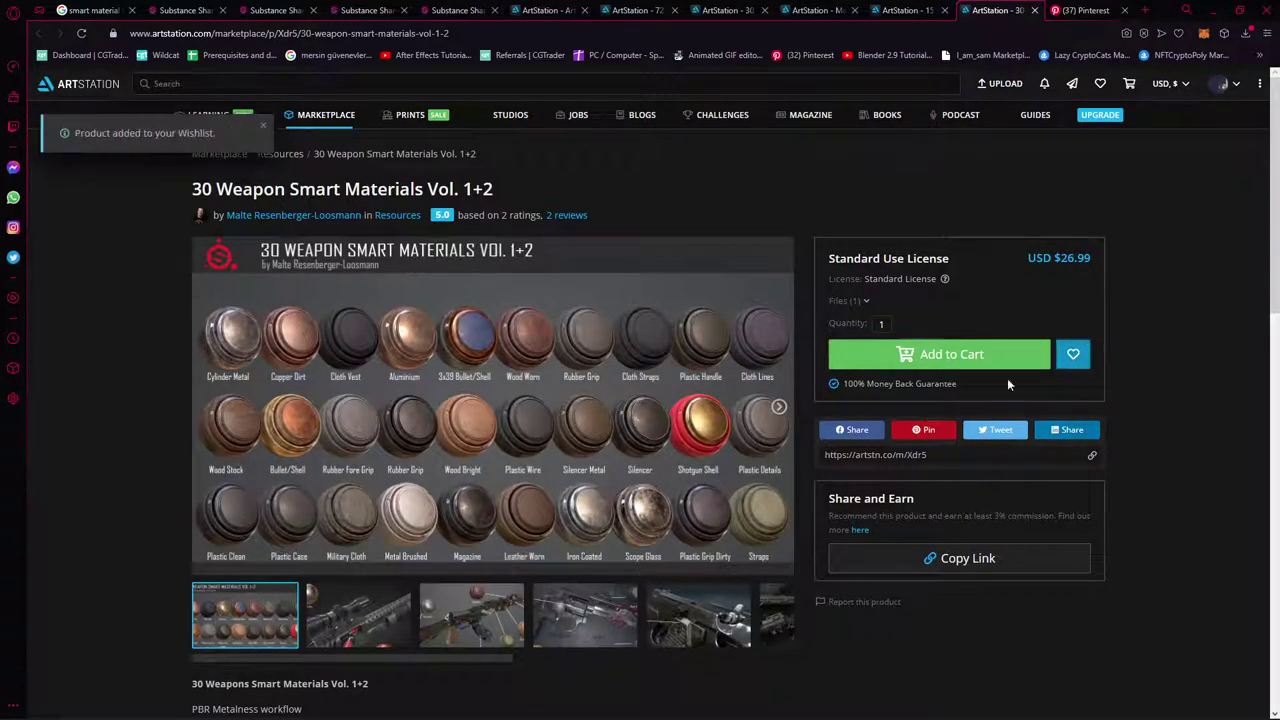
{"action": "left_click", "coordinate": [886, 9]}
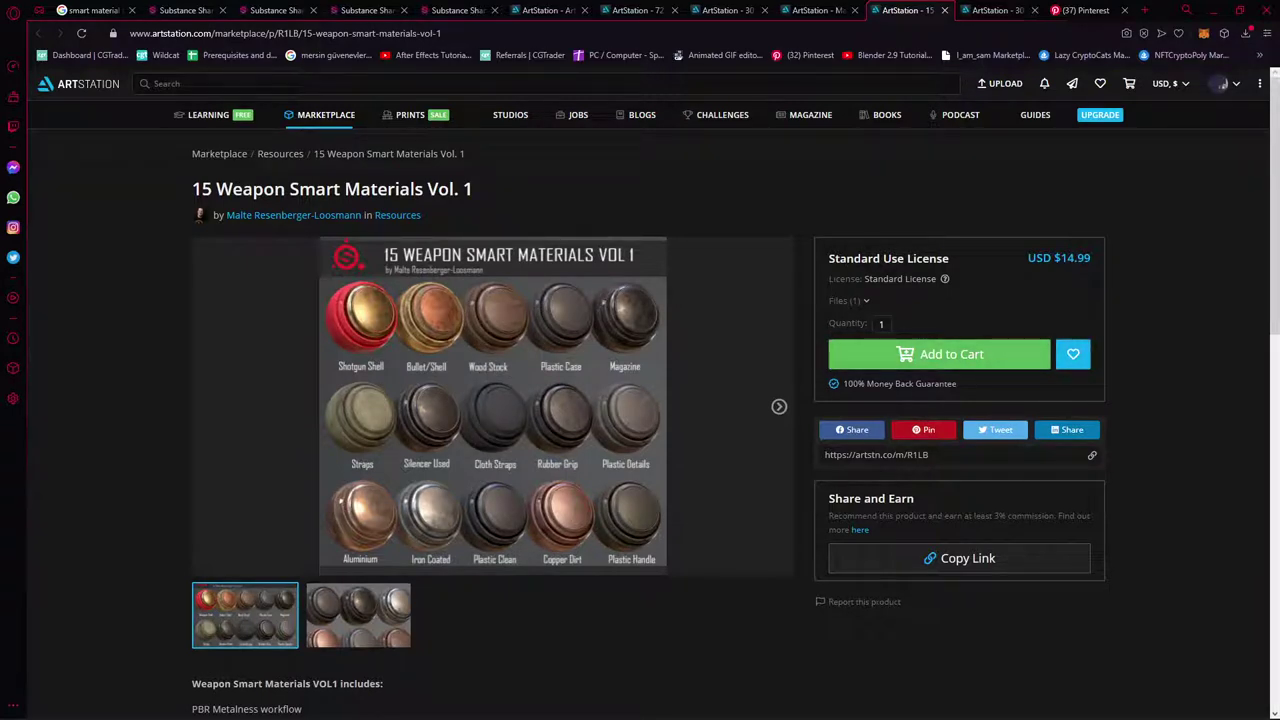
Browse the 30 Weapon Smart Materials gallery through to the MK23 pistol image
{"action": "left_click_drag", "start_coordinate": [177, 180], "coordinate": [614, 171]}
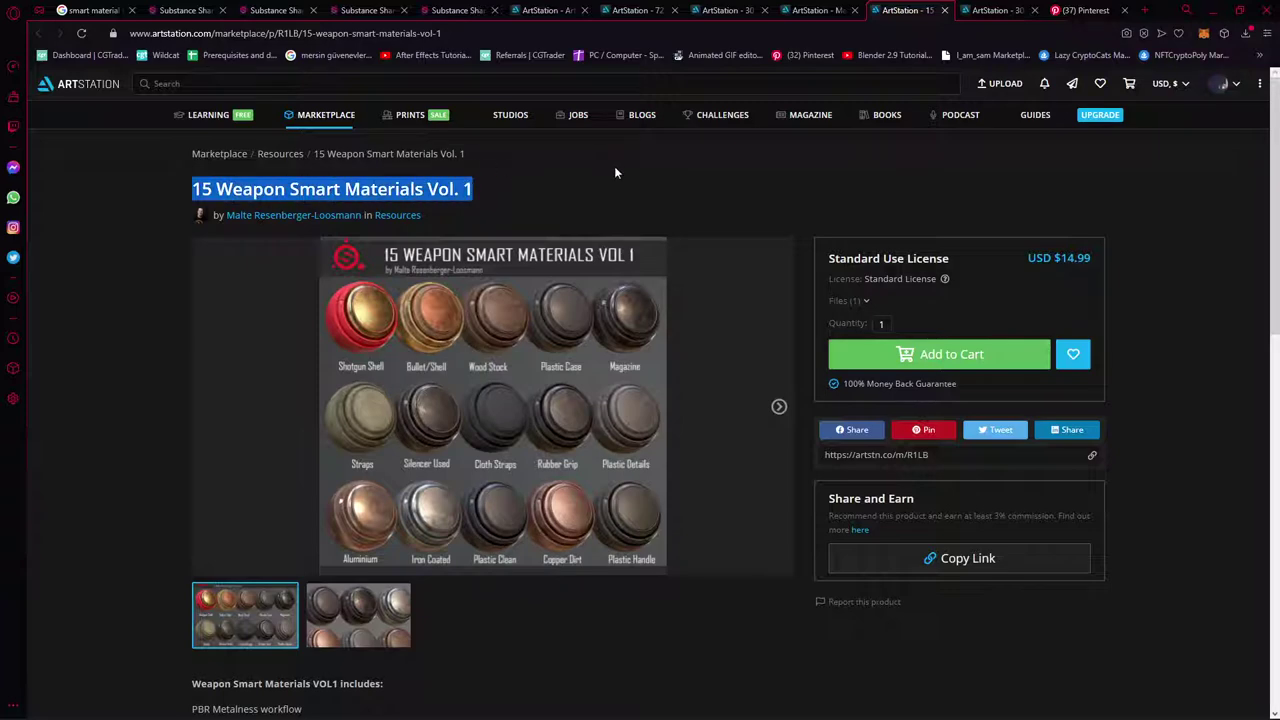
{"action": "left_click", "coordinate": [1000, 10]}
{"action": "key", "text": "Right"}
{"action": "key", "text": "Right"}
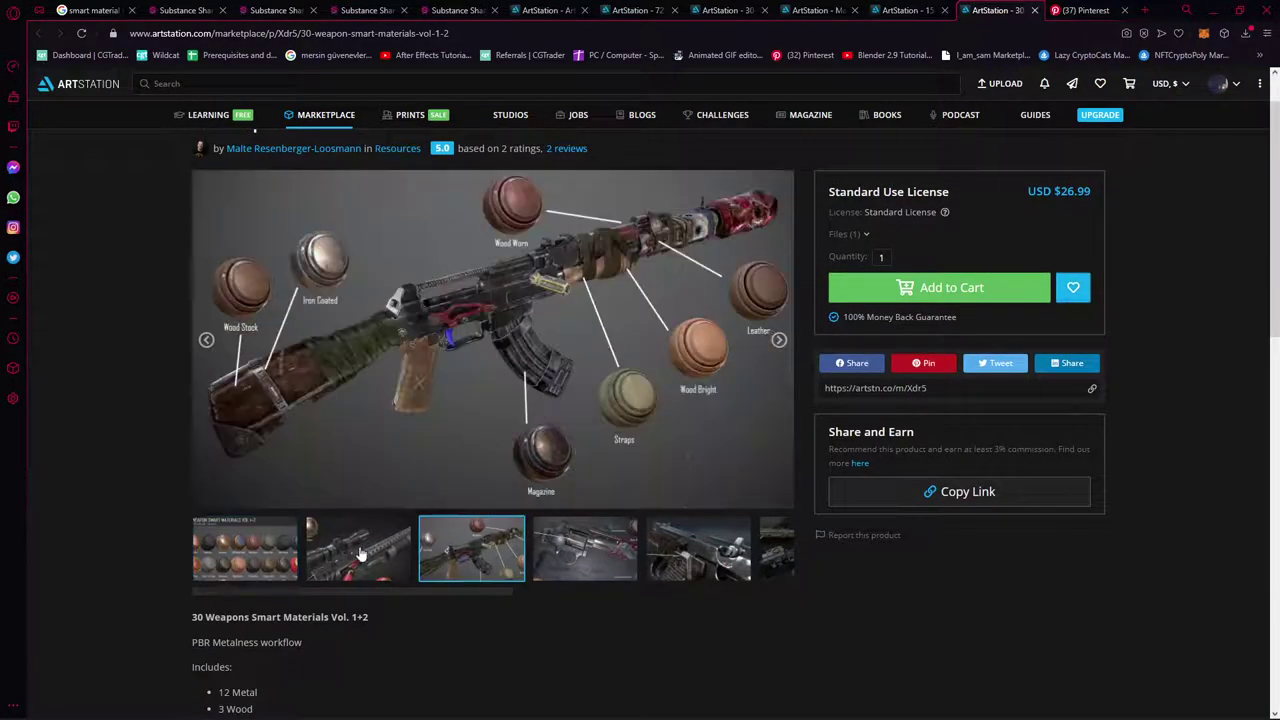
{"action": "key", "text": "Left"}
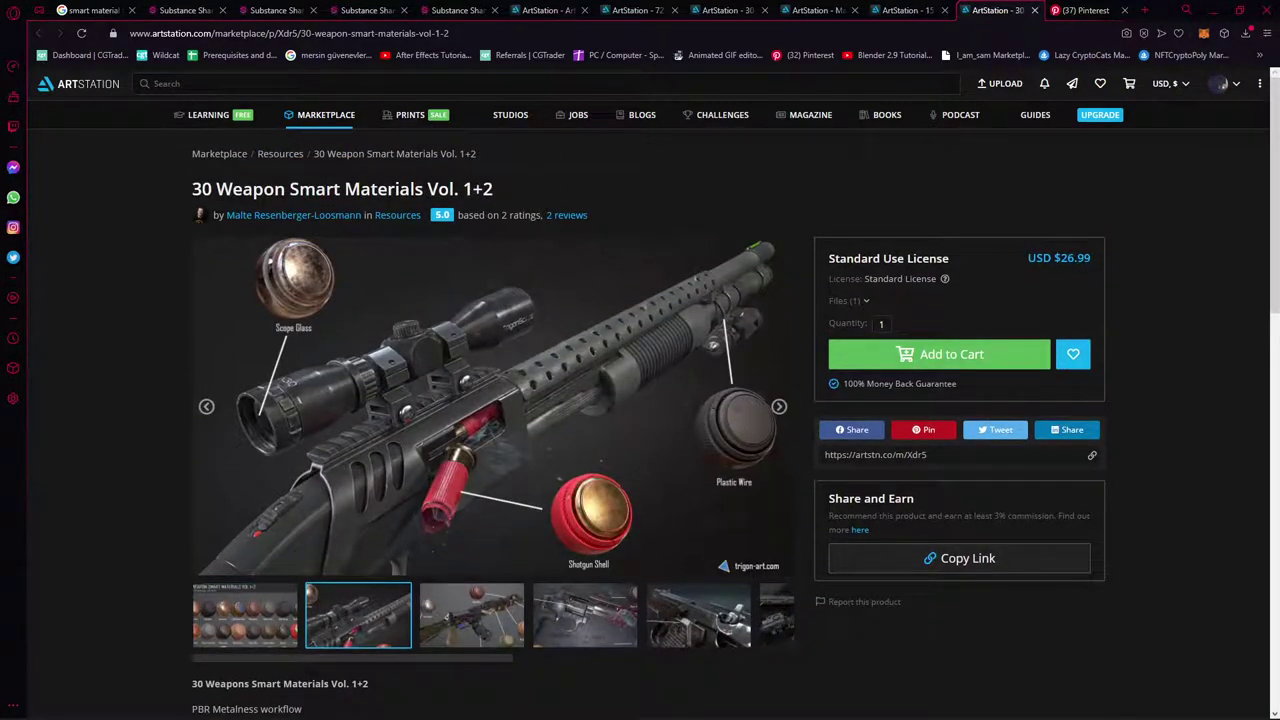
{"action": "left_click", "coordinate": [481, 594]}
{"action": "left_click", "coordinate": [585, 614]}
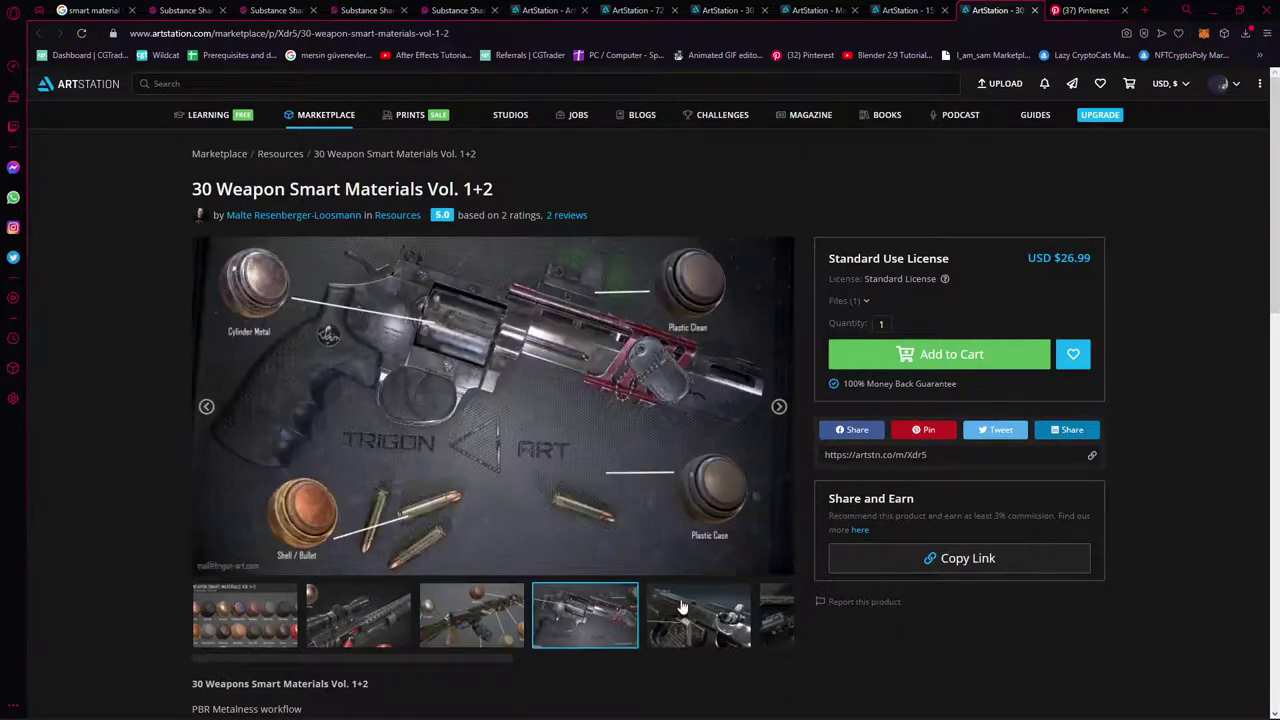
{"action": "left_click_drag", "start_coordinate": [698, 615], "coordinate": [818, 626]}
{"action": "key", "text": "Right"}
{"action": "left_click", "coordinate": [867, 650]}
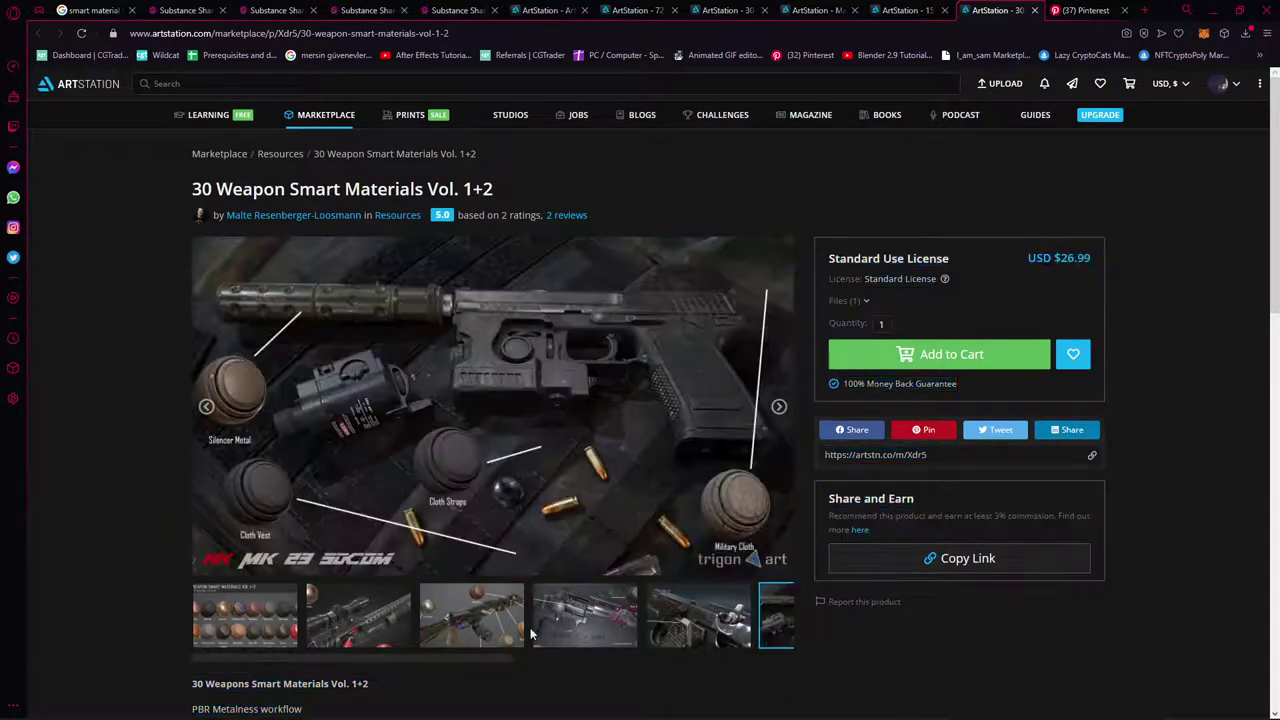
Bookmark the 30 Weapon Smart Materials Vol. 1+2 page on the bookmarks bar
{"action": "left_click", "coordinate": [493, 38]}
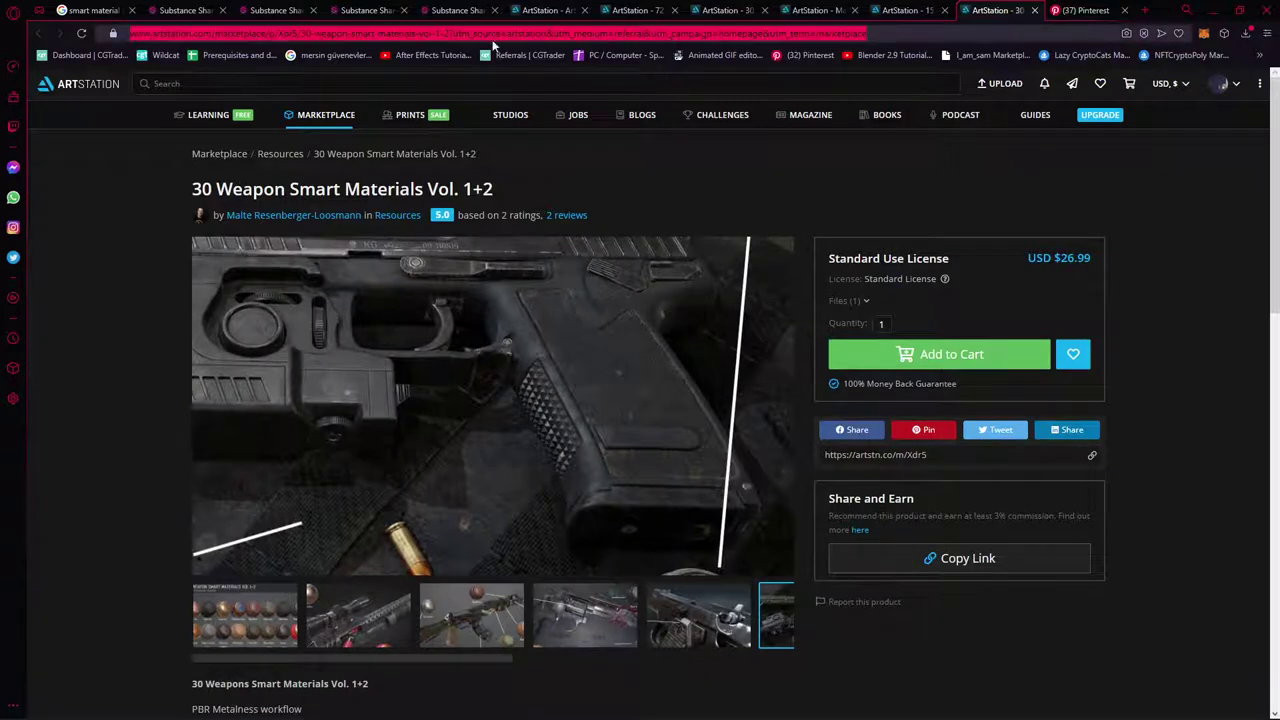
{"action": "left_click_drag", "start_coordinate": [517, 60], "coordinate": [520, 56]}
{"action": "left_click", "coordinate": [757, 136]}
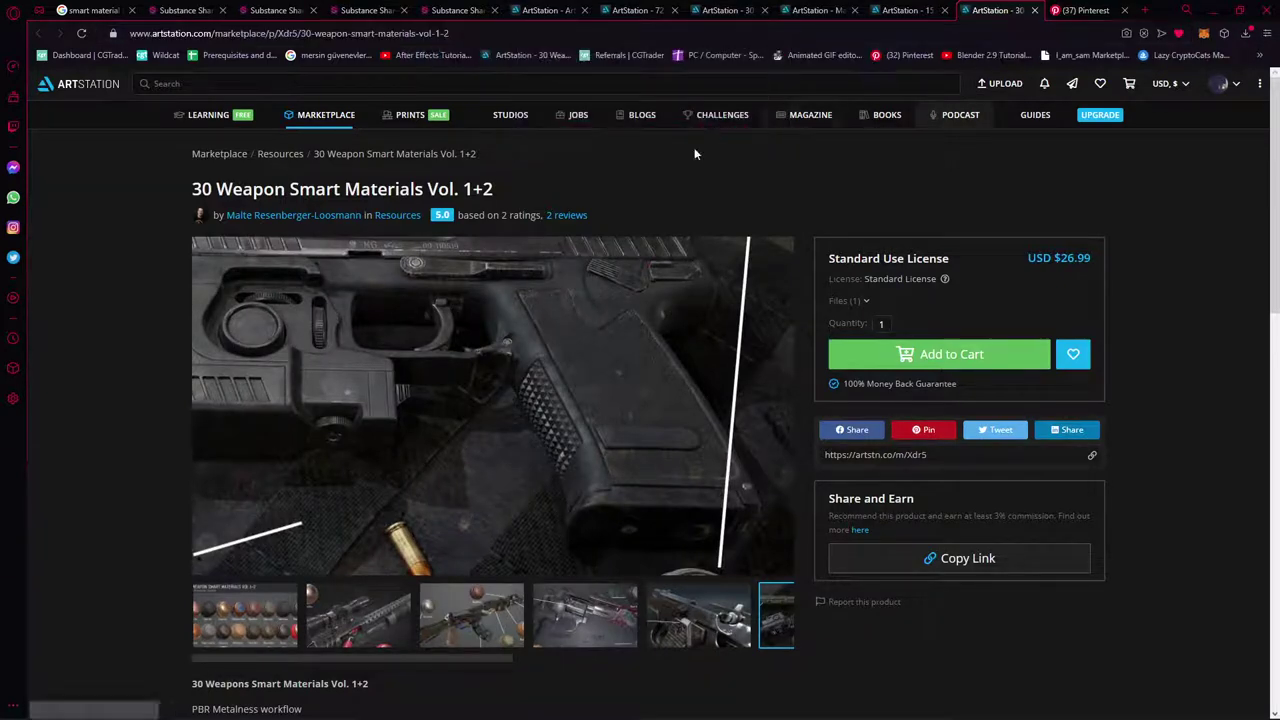
{"action": "left_click_drag", "start_coordinate": [192, 189], "coordinate": [545, 198]}
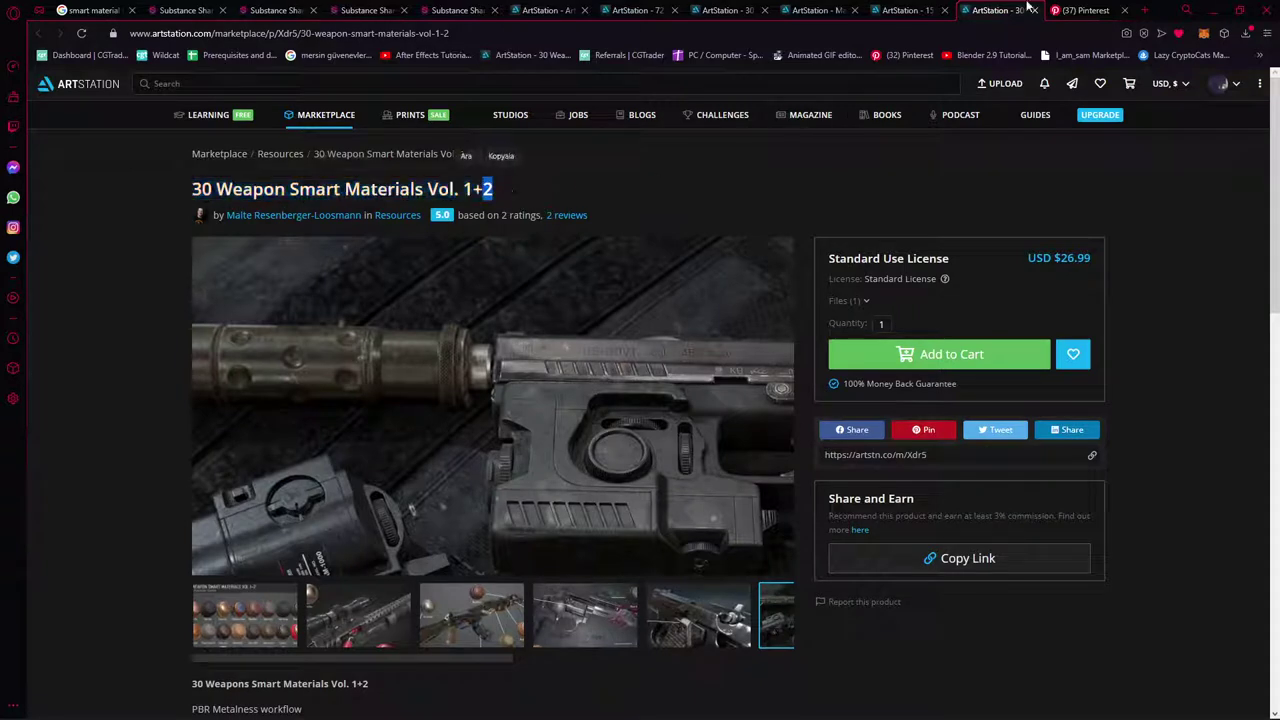
Close the 15 Weapon Smart Materials Vol. 1 page
{"action": "left_click", "coordinate": [905, 10]}
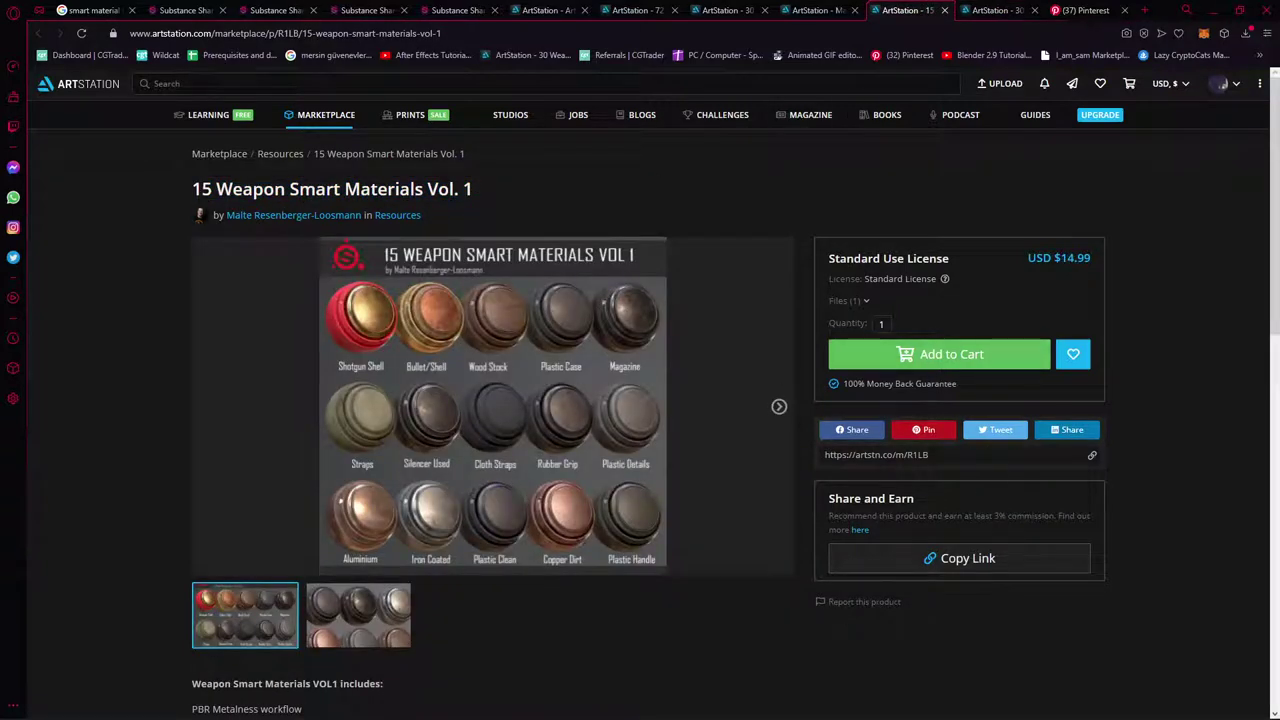
{"action": "left_click", "coordinate": [944, 10]}
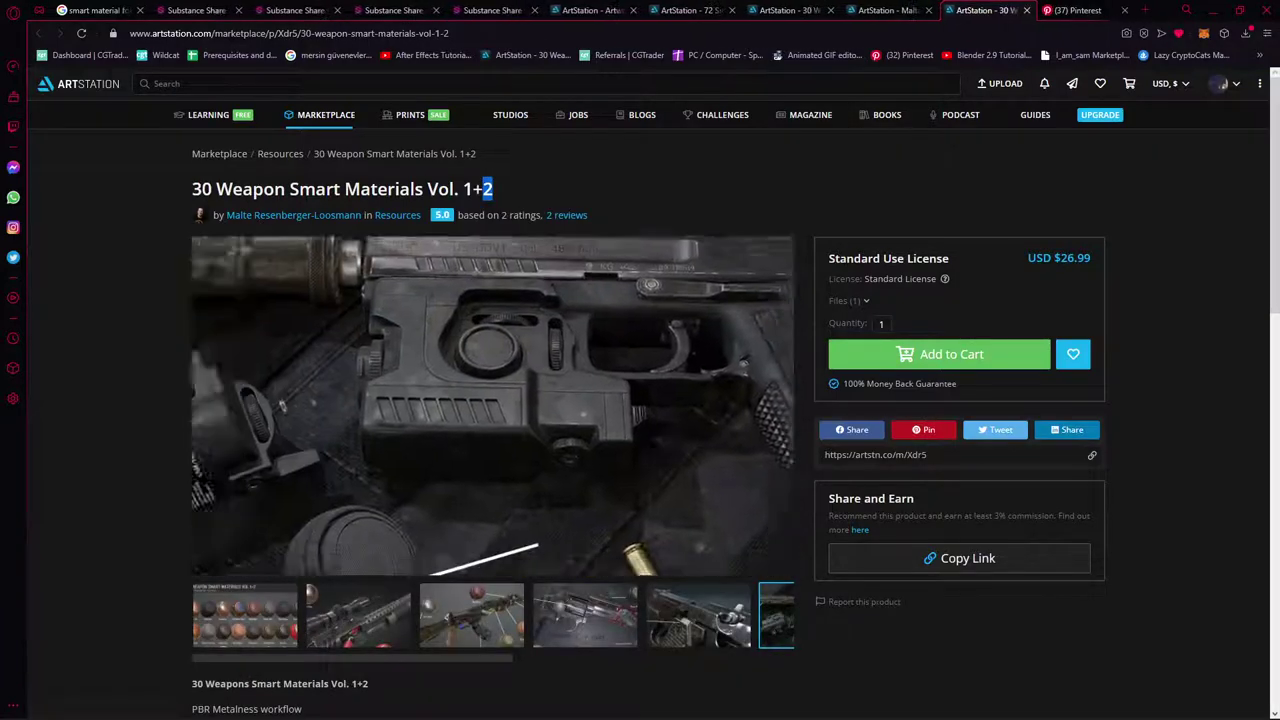
{"action": "scroll", "coordinate": [331, 504], "scroll_direction": "down", "scroll_amount": 3}
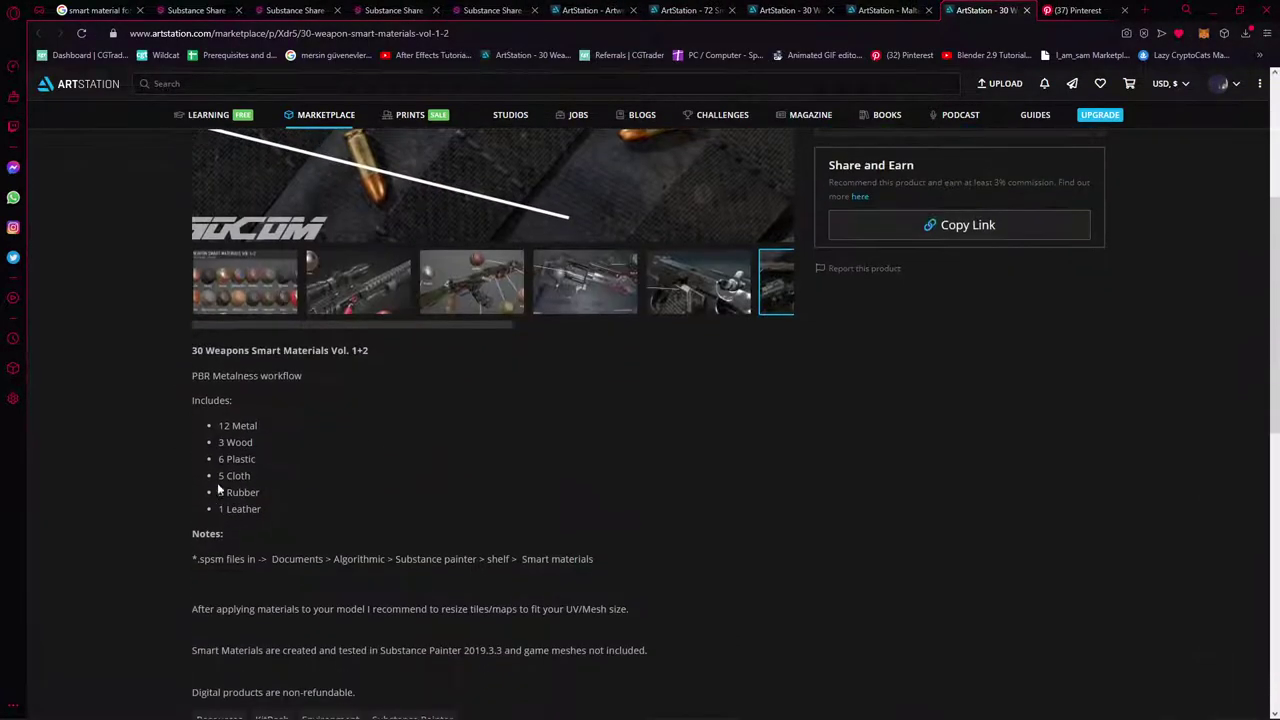
{"action": "left_click", "coordinate": [189, 455]}
{"action": "scroll", "coordinate": [365, 471], "scroll_direction": "up", "scroll_amount": 3}
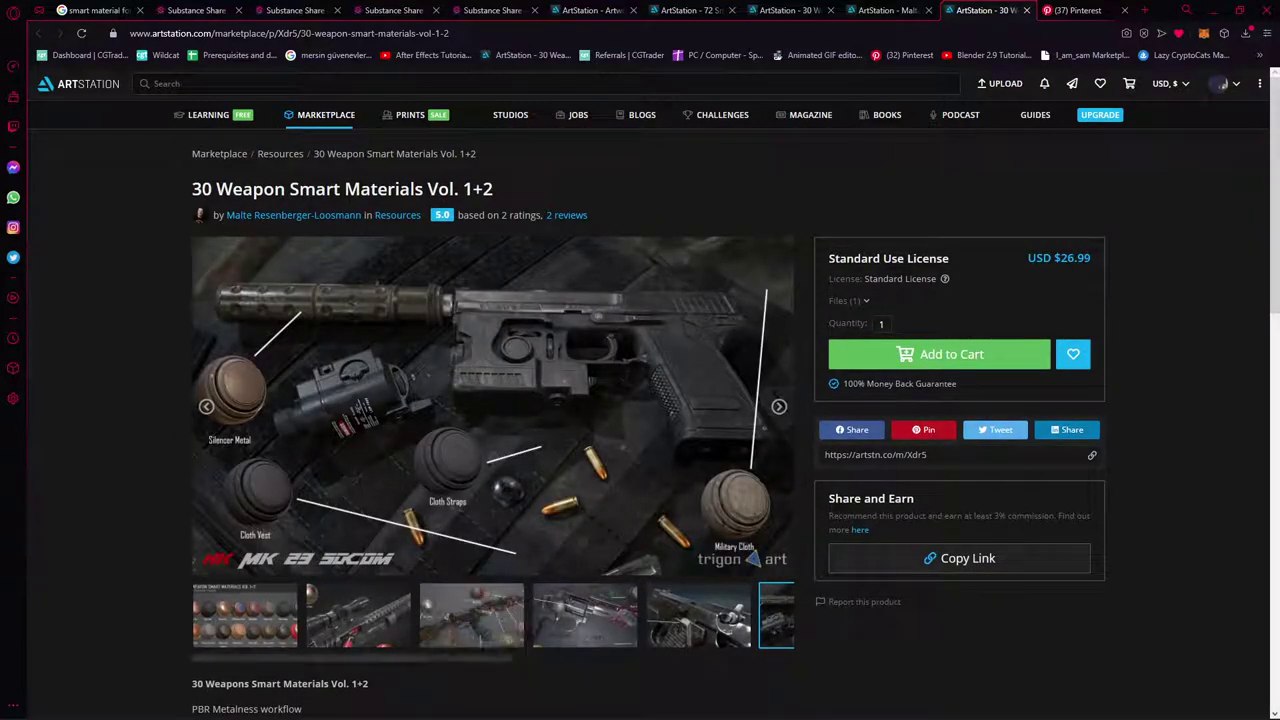
Step the 30-pack gallery to the MK23 SOCOM image, then close that product page
{"action": "left_click", "coordinate": [500, 610]}
{"action": "left_click", "coordinate": [630, 620]}
{"action": "left_click", "coordinate": [706, 613]}
{"action": "left_click", "coordinate": [784, 612]}
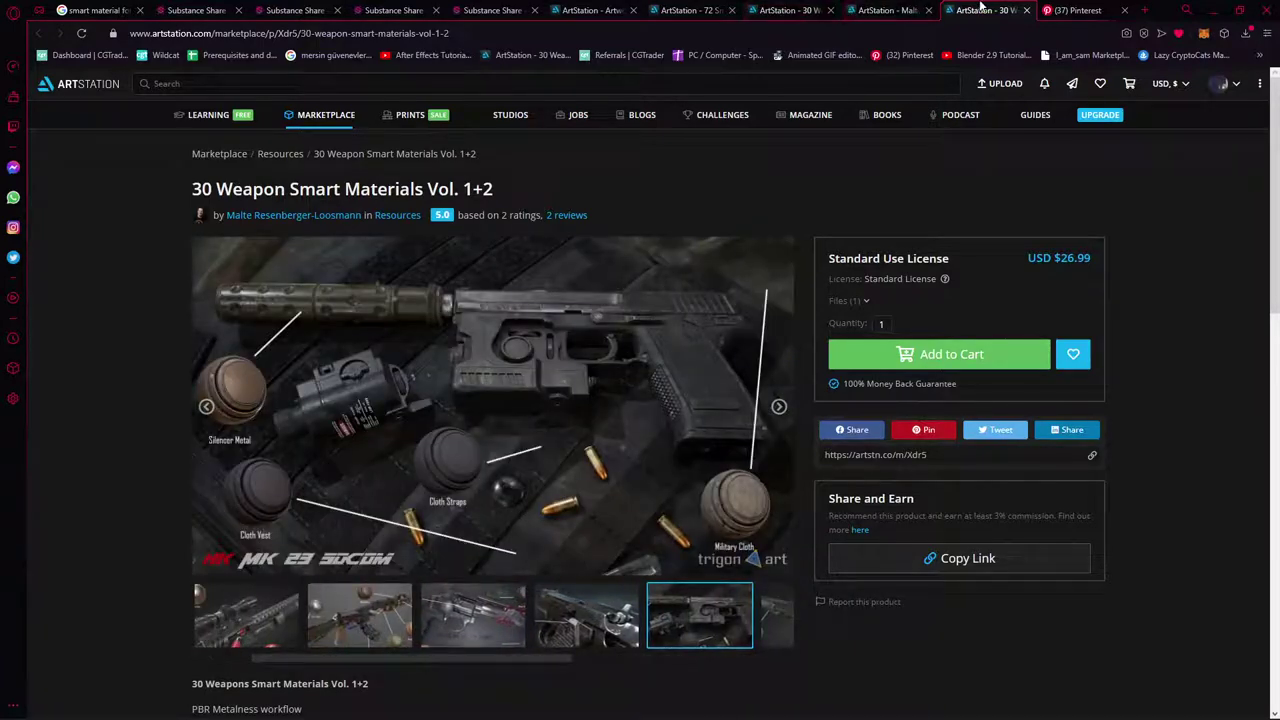
{"action": "left_click", "coordinate": [443, 34]}
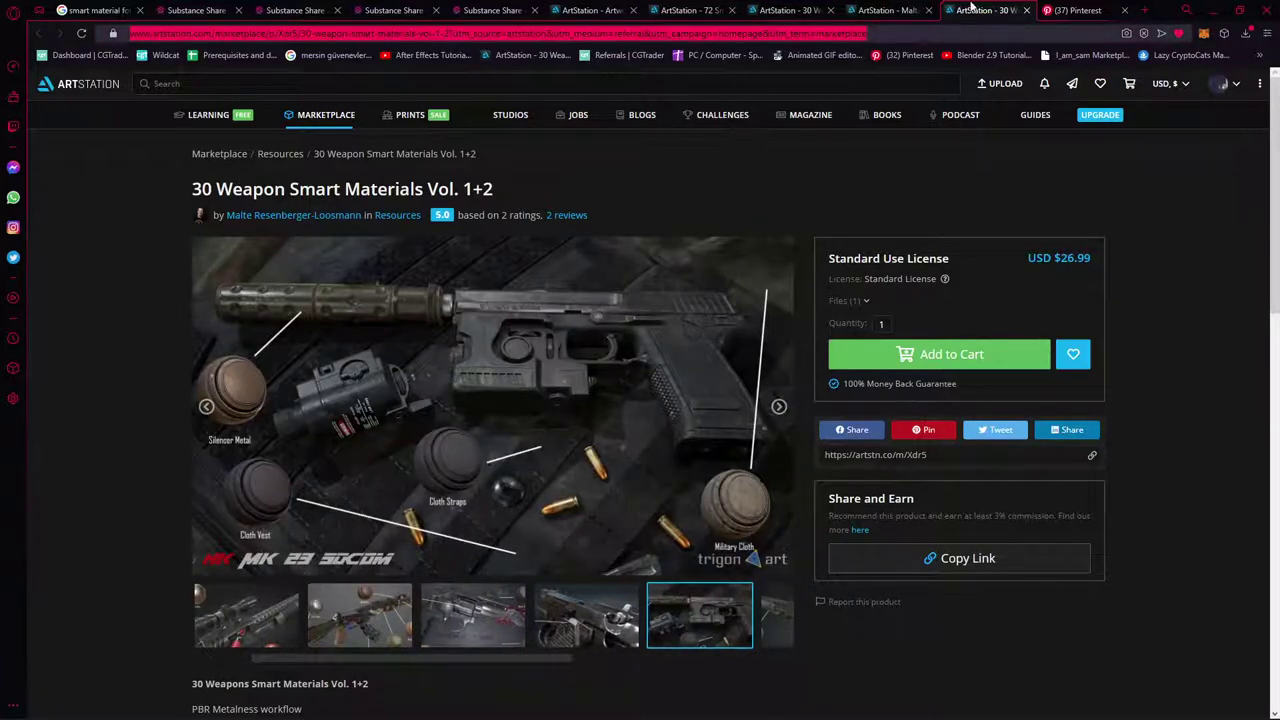
{"action": "middle_click", "coordinate": [970, 8]}
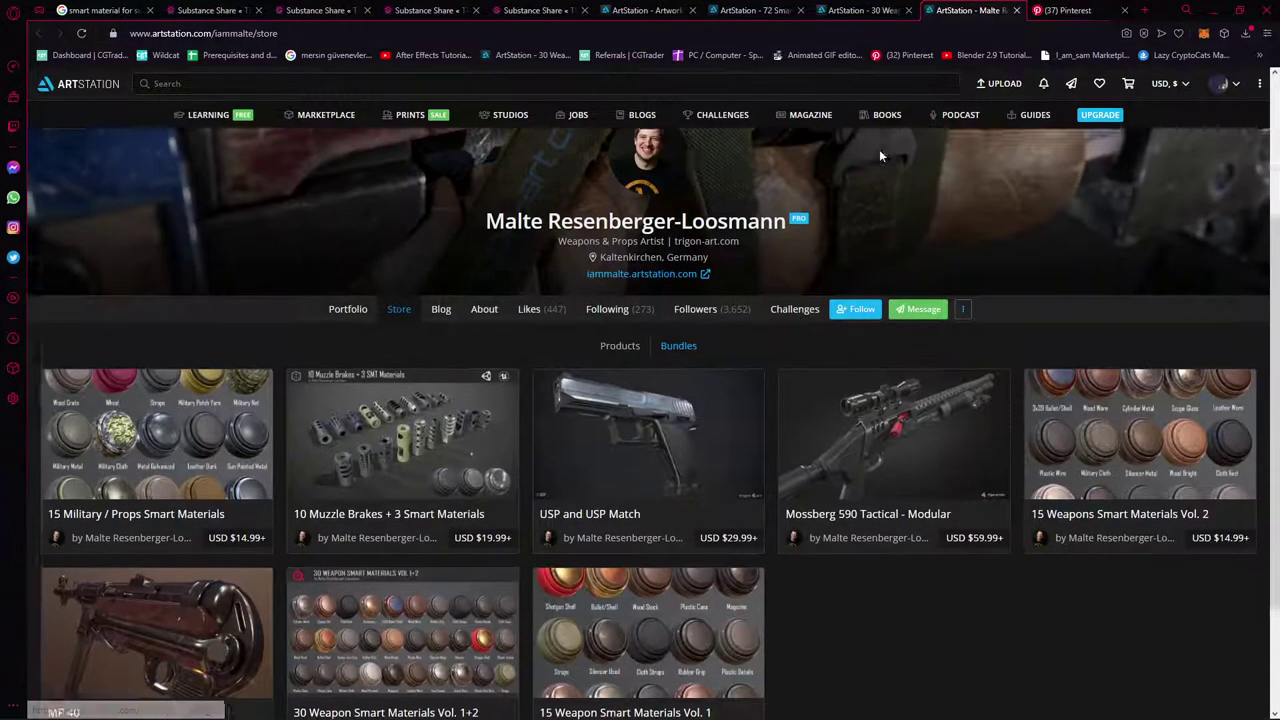
Close the artist's store and the leftover ArtStation pages
{"action": "middle_click", "coordinate": [965, 10]}
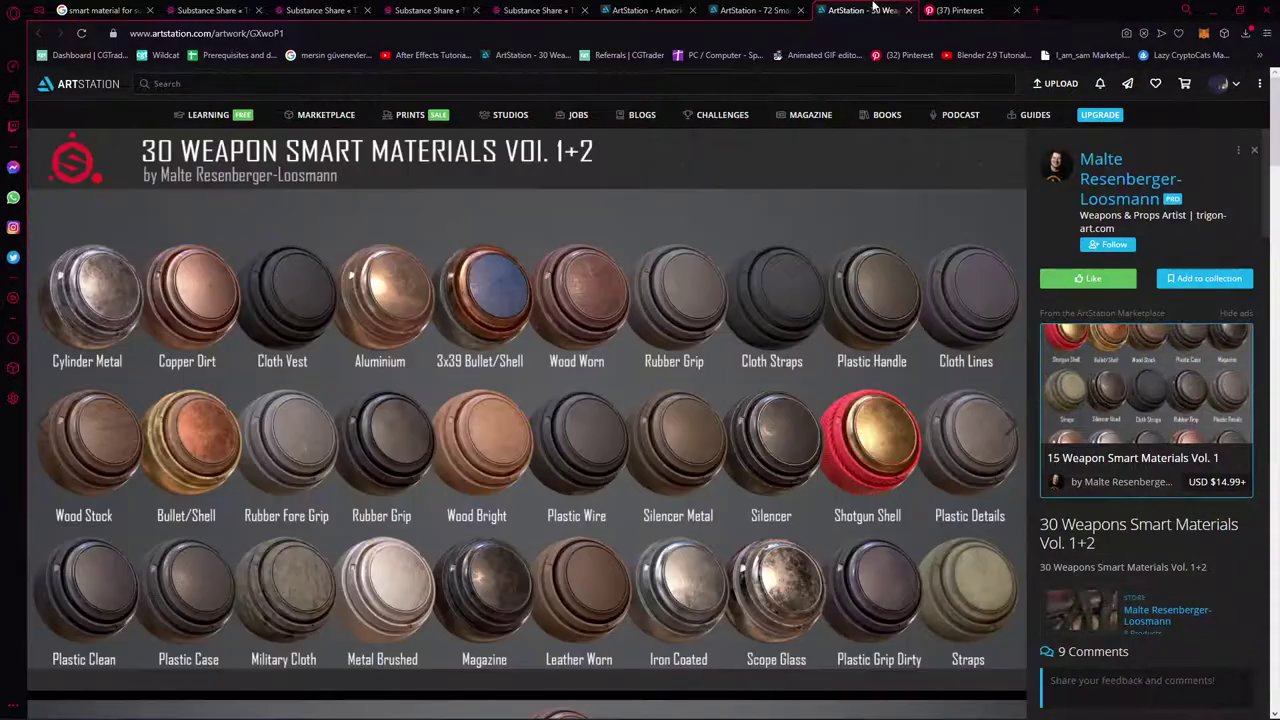
{"action": "middle_click", "coordinate": [873, 10]}
{"action": "middle_click", "coordinate": [755, 10]}
{"action": "left_click", "coordinate": [650, 10]}
{"action": "middle_click", "coordinate": [650, 10]}
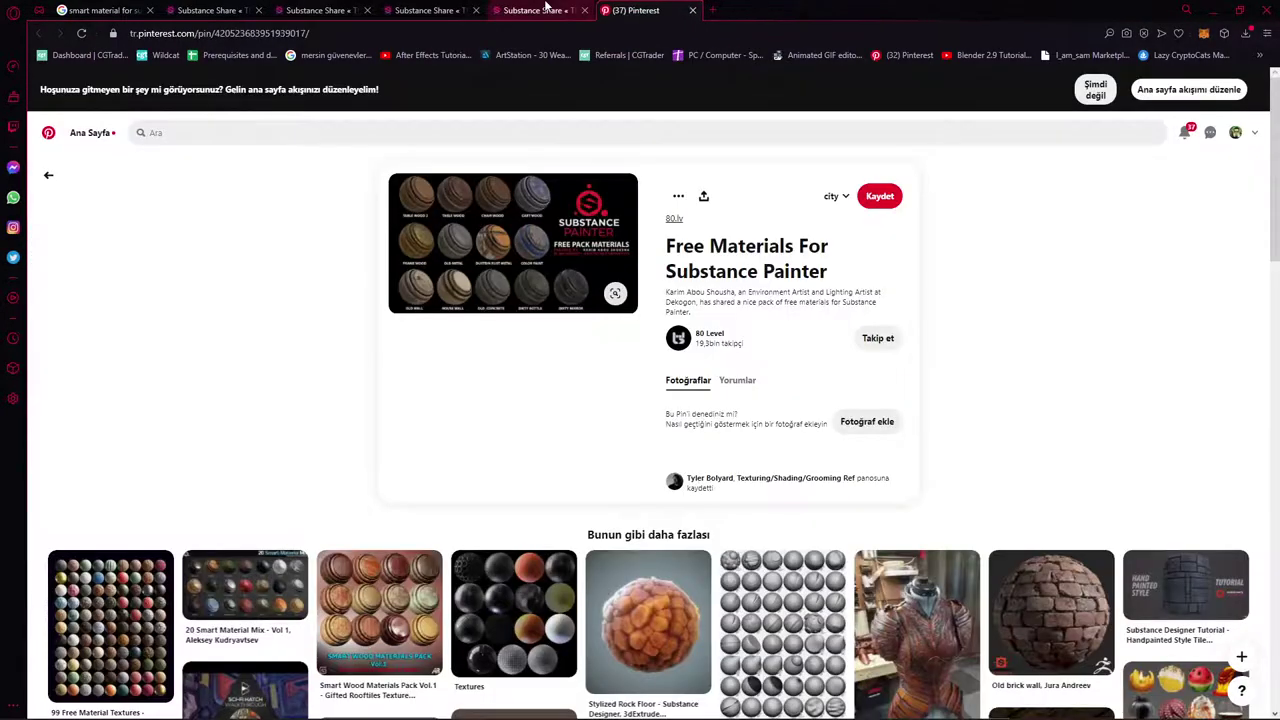
Look through the Images category on Substance Share
{"action": "left_click", "coordinate": [545, 8]}
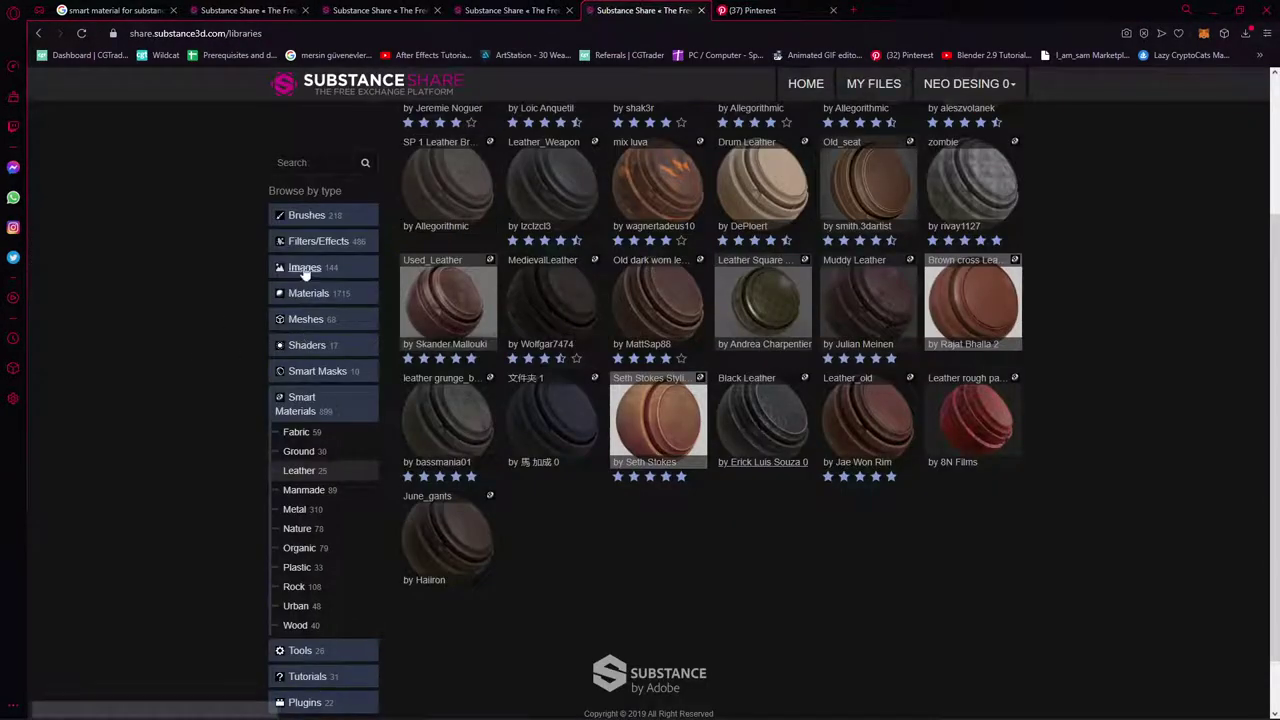
{"action": "scroll", "coordinate": [280, 320], "scroll_direction": "down", "scroll_amount": 1}
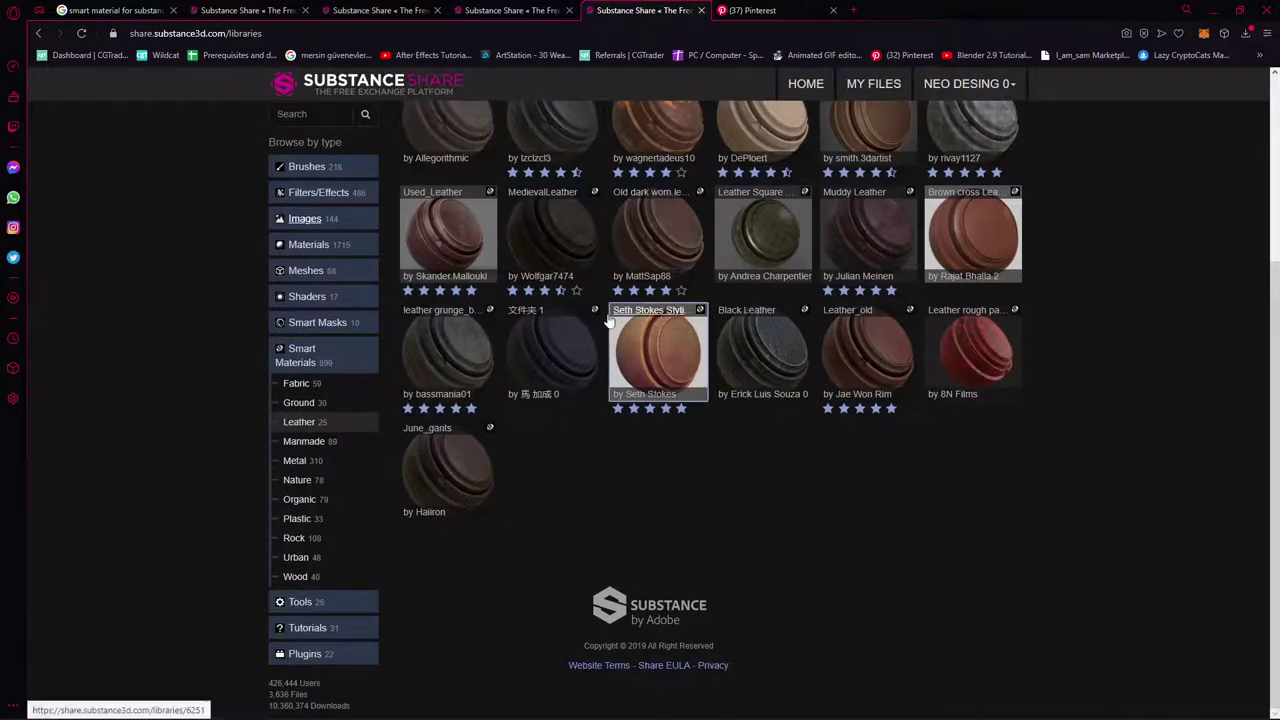
{"action": "left_click", "coordinate": [303, 220]}
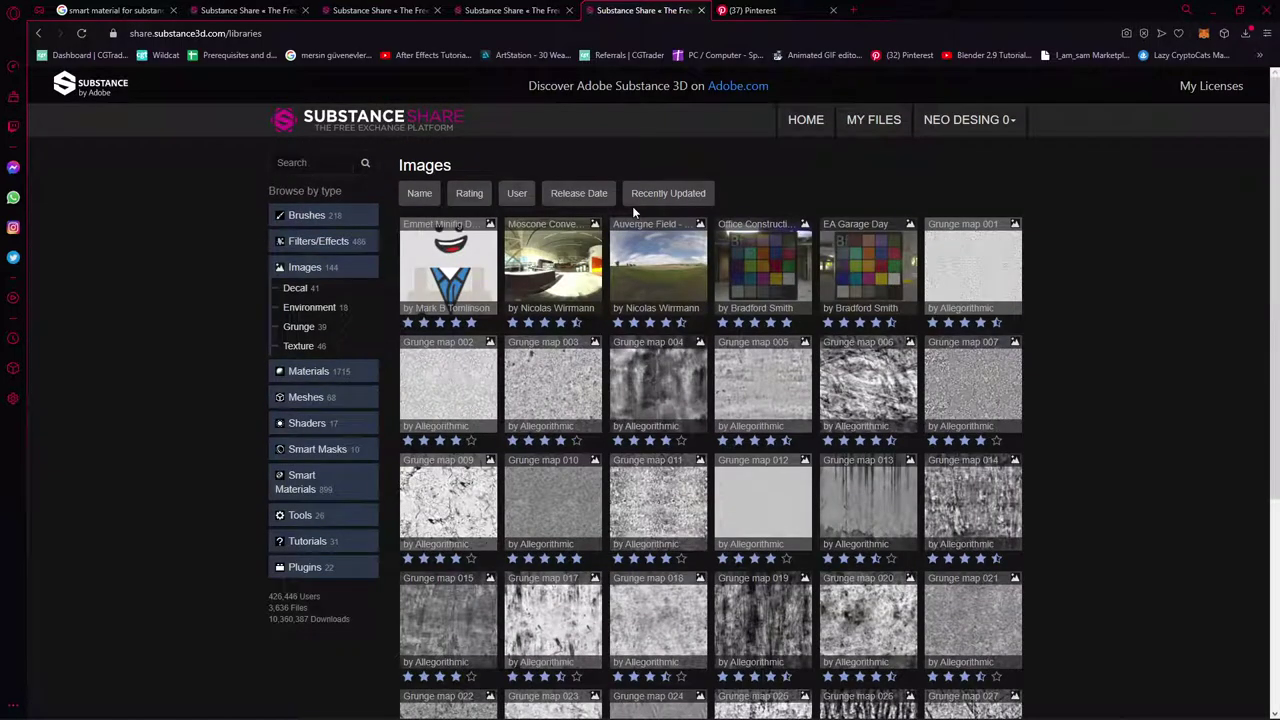
{"action": "scroll", "coordinate": [620, 300], "scroll_direction": "down", "scroll_amount": 5}
{"action": "scroll", "coordinate": [580, 345], "scroll_direction": "up", "scroll_amount": 2}
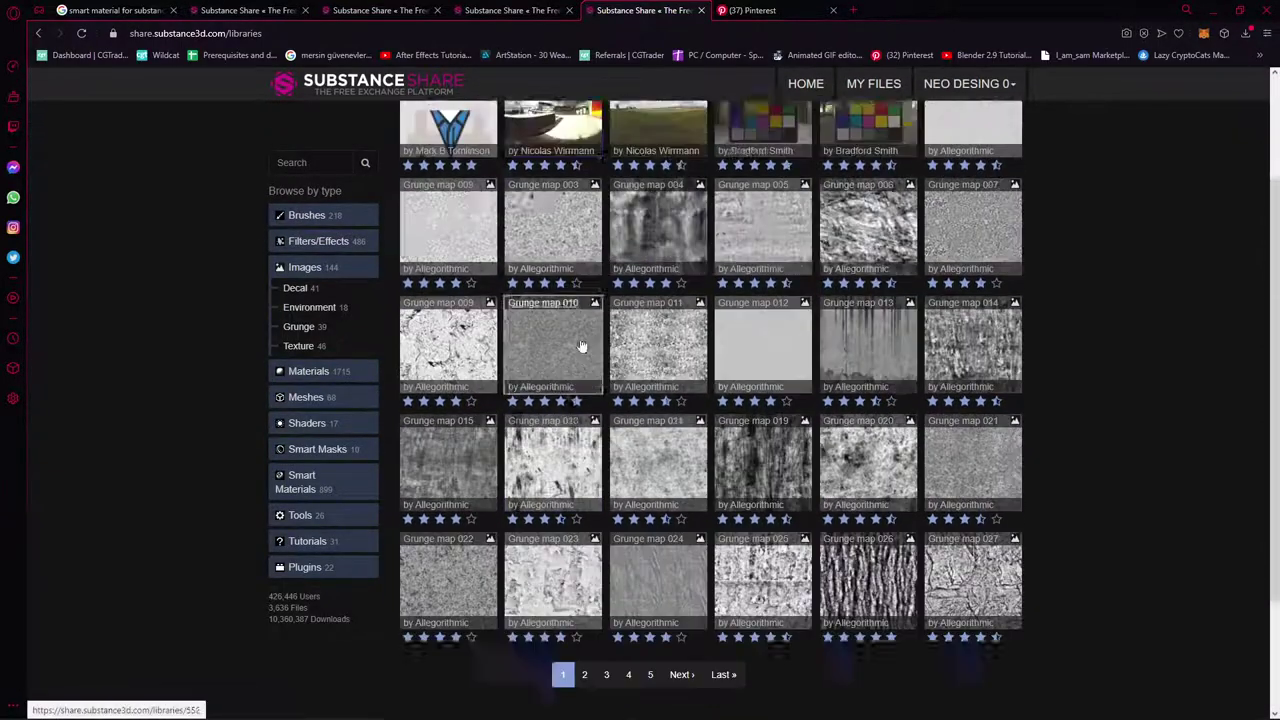
{"action": "scroll", "coordinate": [580, 345], "scroll_direction": "up", "scroll_amount": 2}
Close the four Substance Share tabs and return to the 'smart material for substance painter' Google results
{"action": "middle_click", "coordinate": [628, 8]}
{"action": "middle_click", "coordinate": [537, 9]}
{"action": "middle_click", "coordinate": [390, 9]}
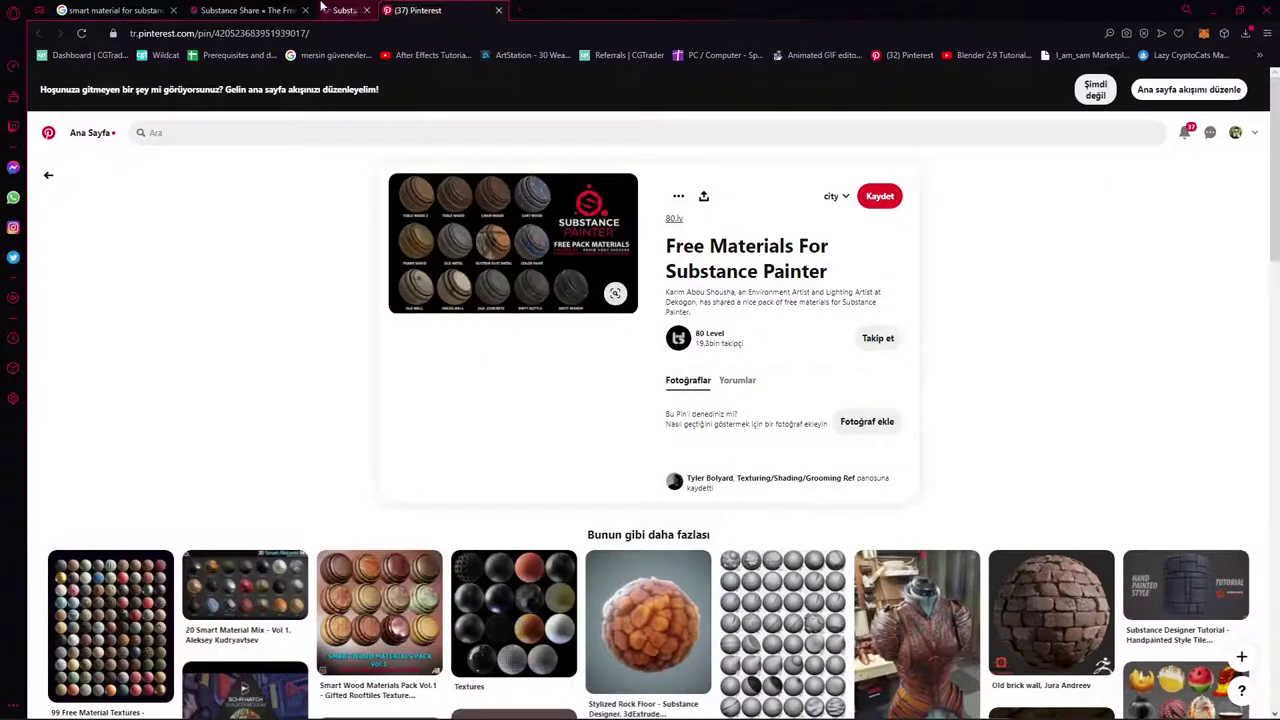
{"action": "middle_click", "coordinate": [250, 9]}
{"action": "left_click", "coordinate": [146, 8]}
{"action": "left_click", "coordinate": [1065, 484]}
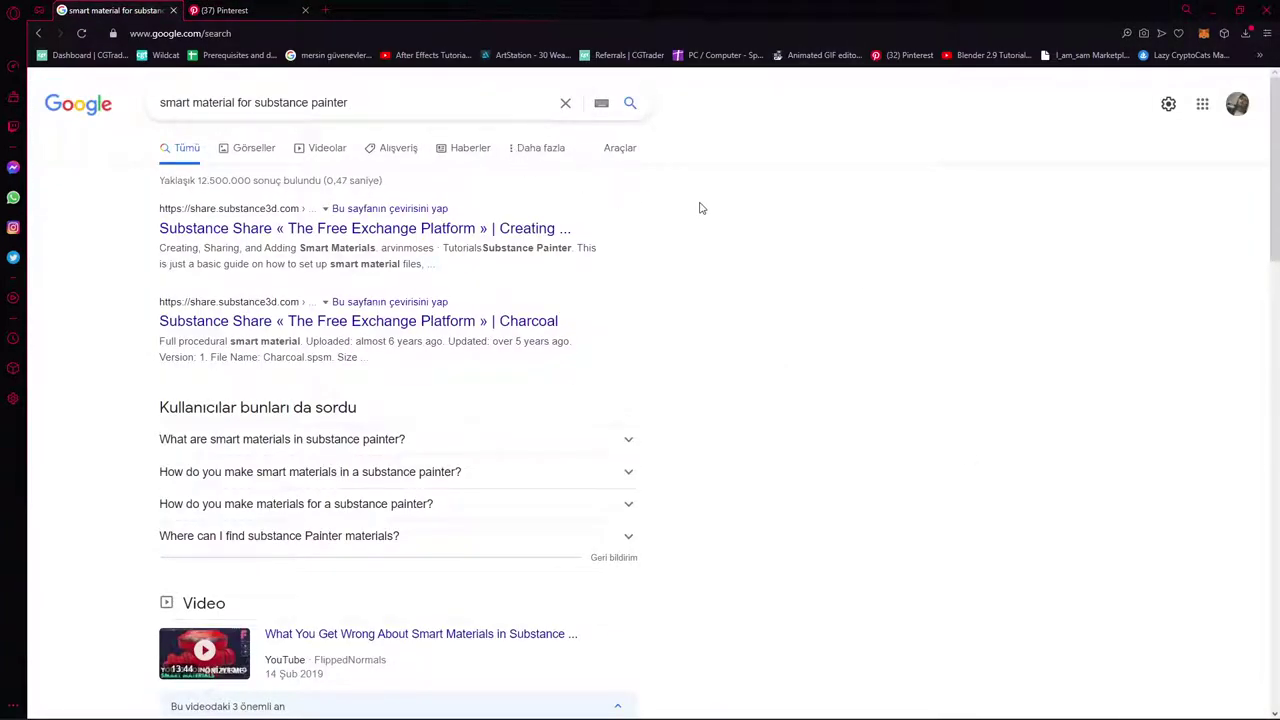
Minimize Opera, scroll through the Shelf's Alphas thumbnails in Substance Painter, then Alt+Tab back to Opera
{"action": "left_click", "coordinate": [1213, 8]}
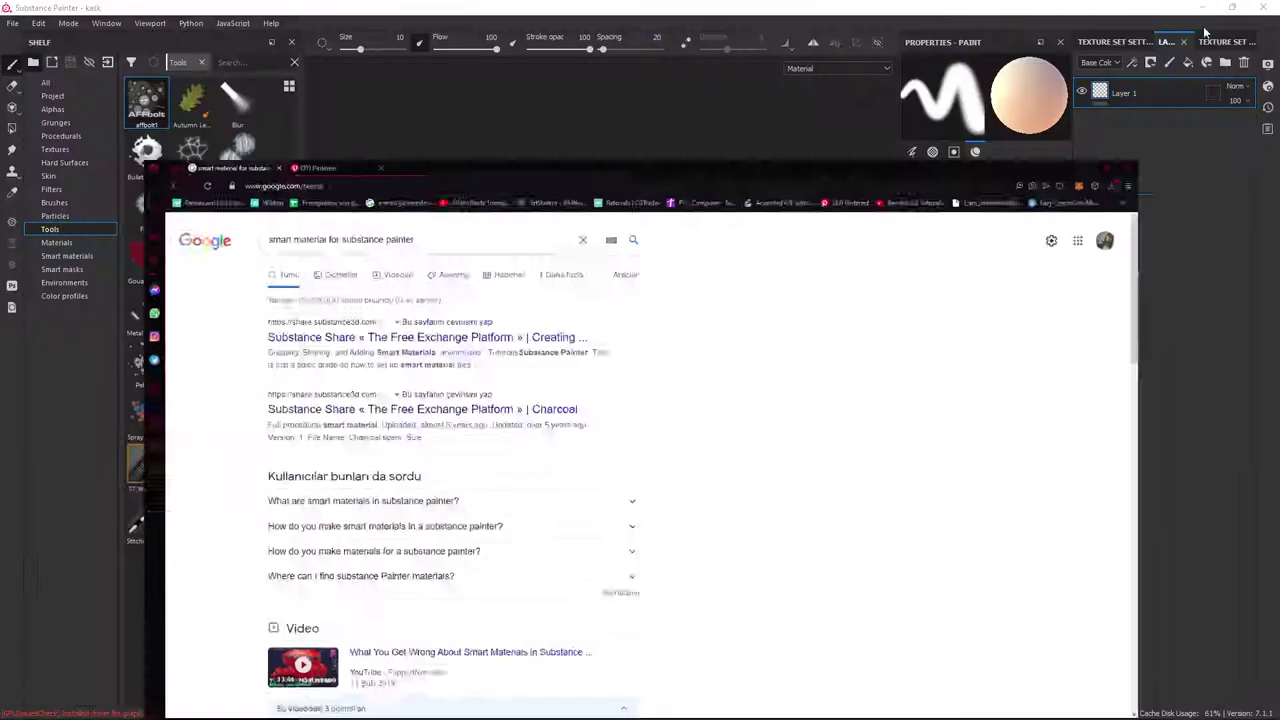
{"action": "left_click", "coordinate": [52, 109]}
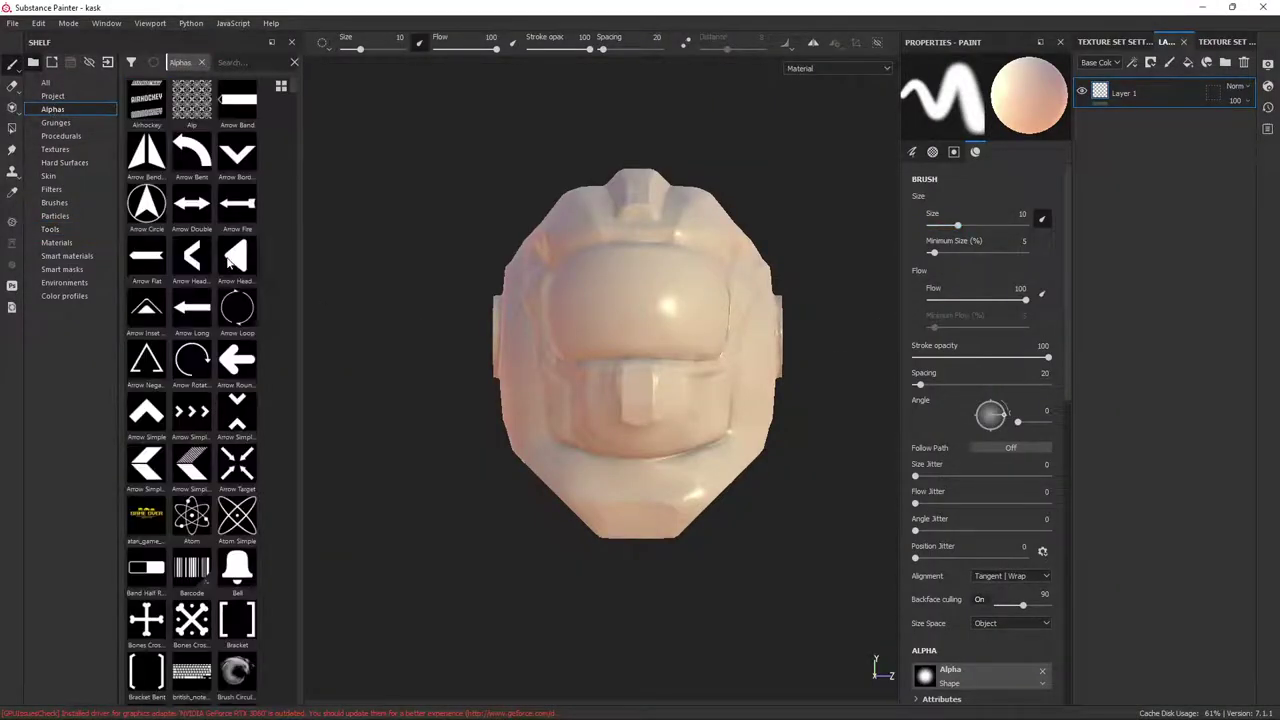
{"action": "scroll", "coordinate": [182, 380], "scroll_direction": "down", "scroll_amount": 5}
{"action": "scroll", "coordinate": [190, 420], "scroll_direction": "down", "scroll_amount": 5}
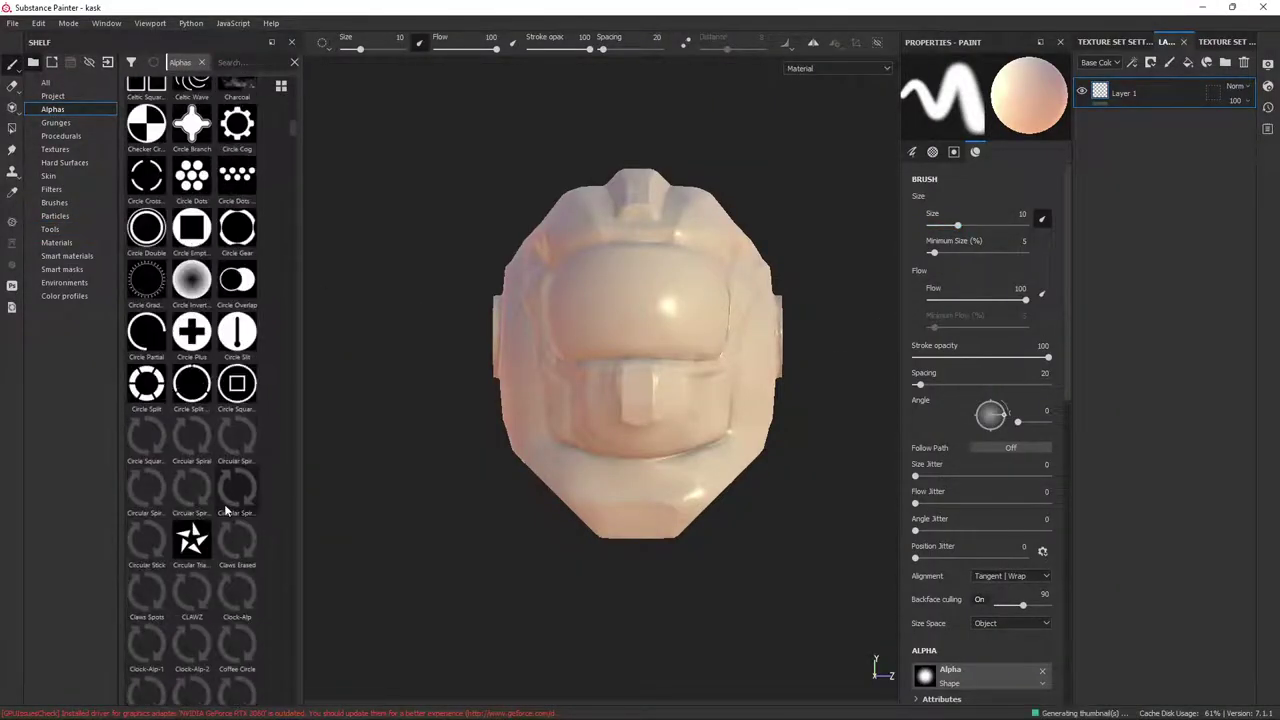
{"action": "scroll", "coordinate": [232, 514], "scroll_direction": "down", "scroll_amount": 10}
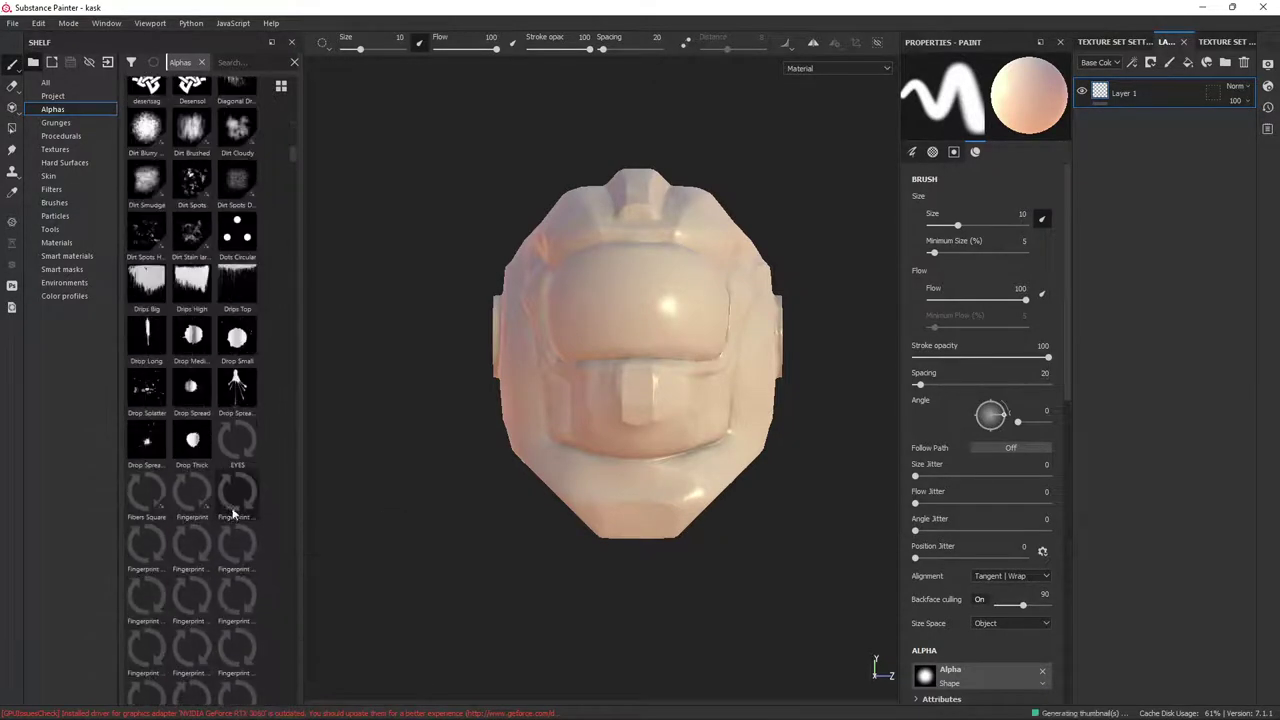
{"action": "scroll", "coordinate": [233, 511], "scroll_direction": "down", "scroll_amount": 5}
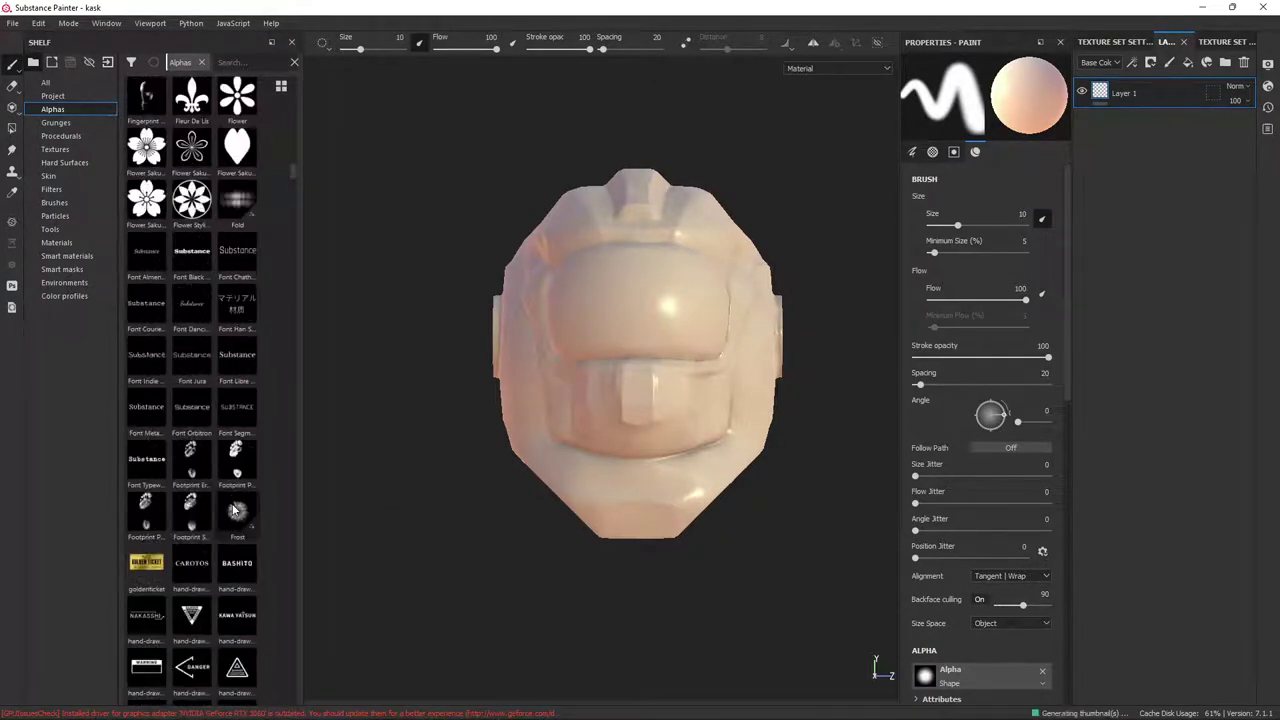
{"action": "scroll", "coordinate": [234, 509], "scroll_direction": "down", "scroll_amount": 3}
{"action": "scroll", "coordinate": [237, 510], "scroll_direction": "down", "scroll_amount": 5}
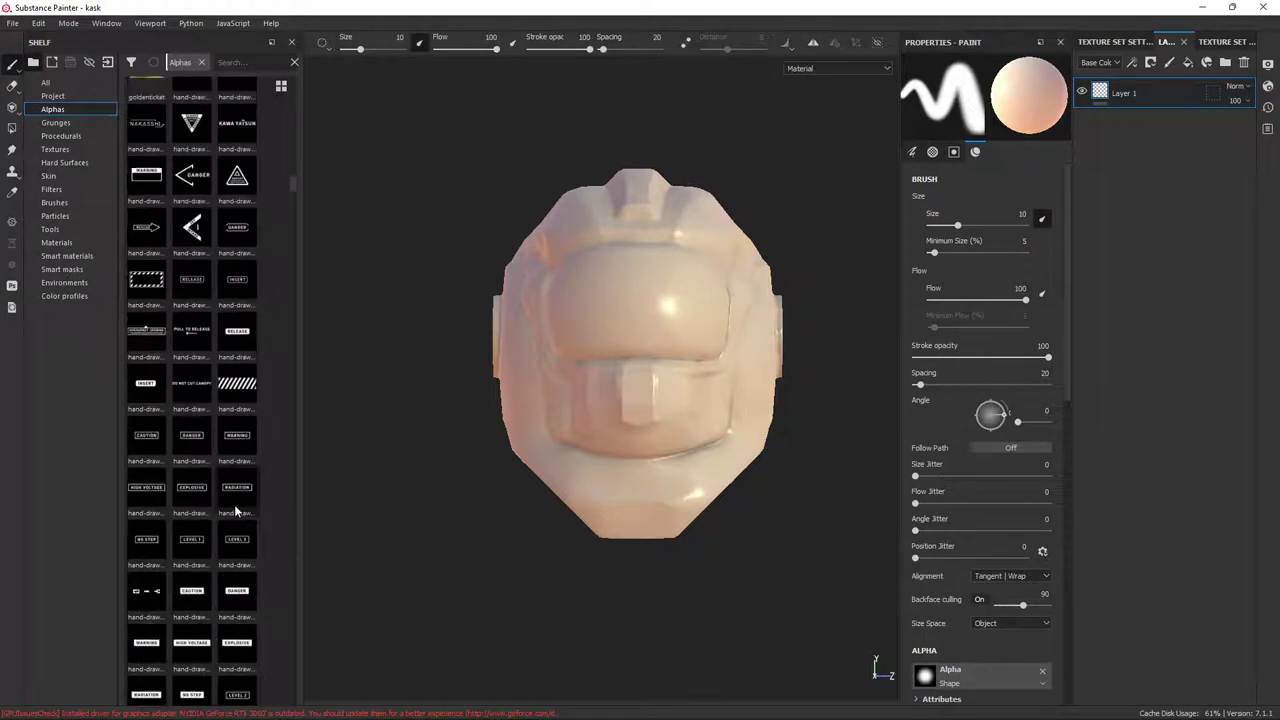
{"action": "scroll", "coordinate": [229, 493], "scroll_direction": "down", "scroll_amount": 3}
{"action": "scroll", "coordinate": [228, 492], "scroll_direction": "down", "scroll_amount": 2}
{"action": "scroll", "coordinate": [226, 491], "scroll_direction": "down", "scroll_amount": 2}
{"action": "scroll", "coordinate": [225, 487], "scroll_direction": "down", "scroll_amount": 2}
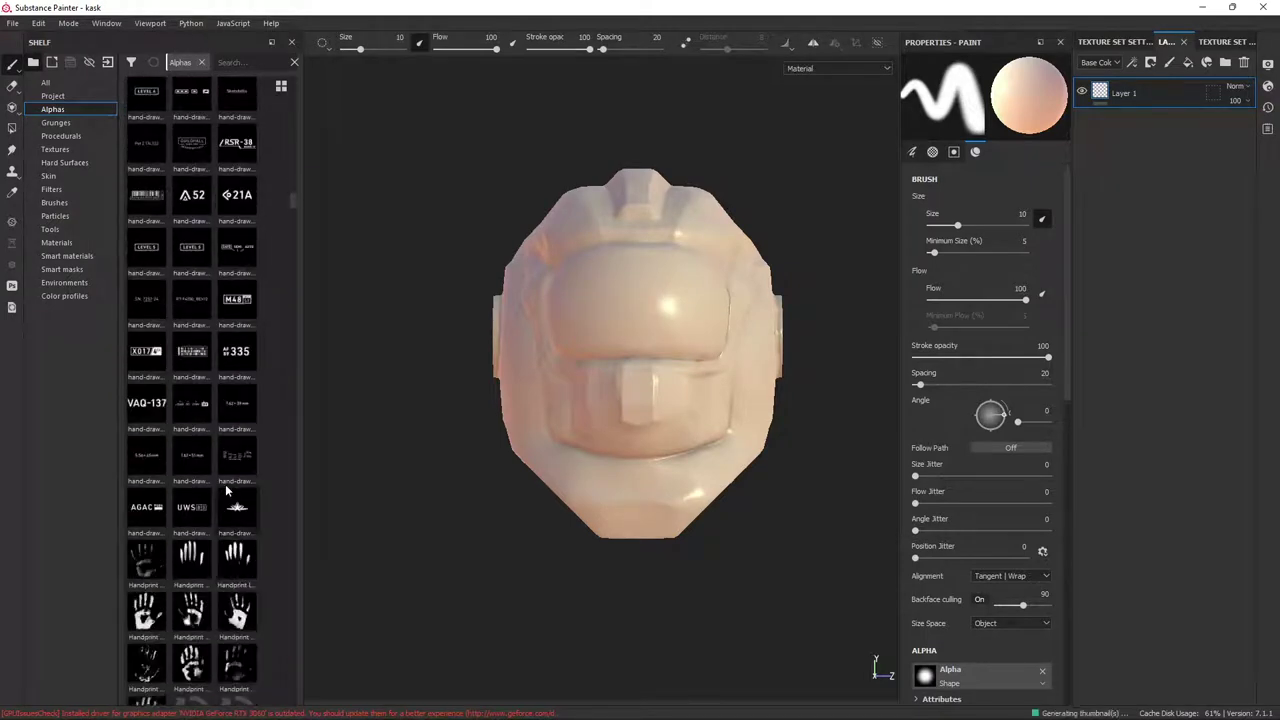
{"action": "scroll", "coordinate": [225, 484], "scroll_direction": "down", "scroll_amount": 8}
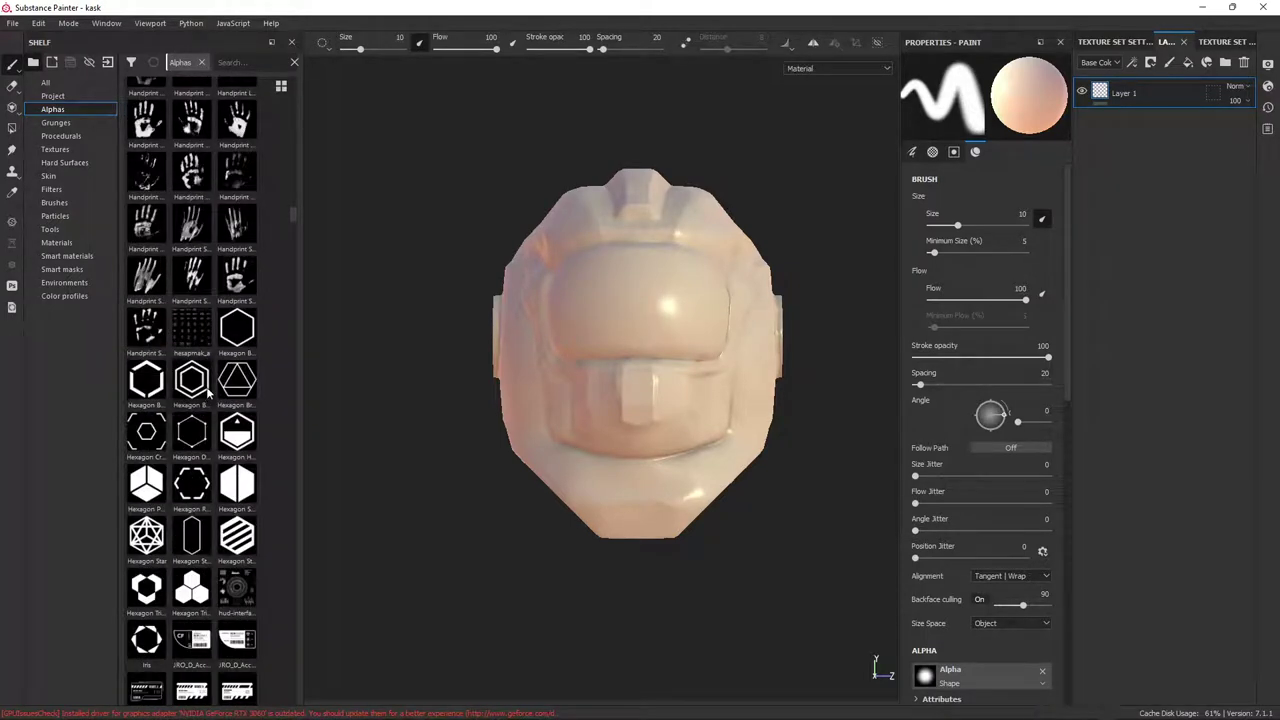
{"action": "key", "text": "alt+Tab"}
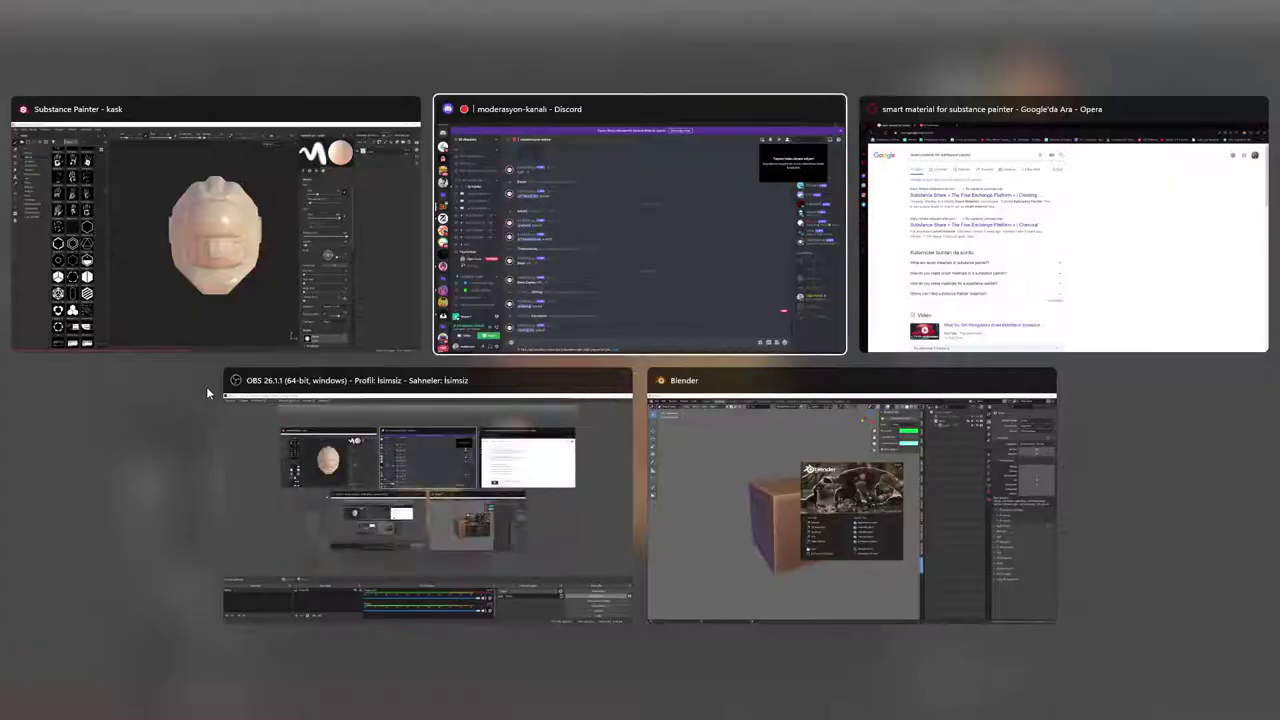
{"action": "key", "text": "alt+Tab"}
Go to the ArtStation website from the Pinterest tab
{"action": "left_click", "coordinate": [245, 15]}
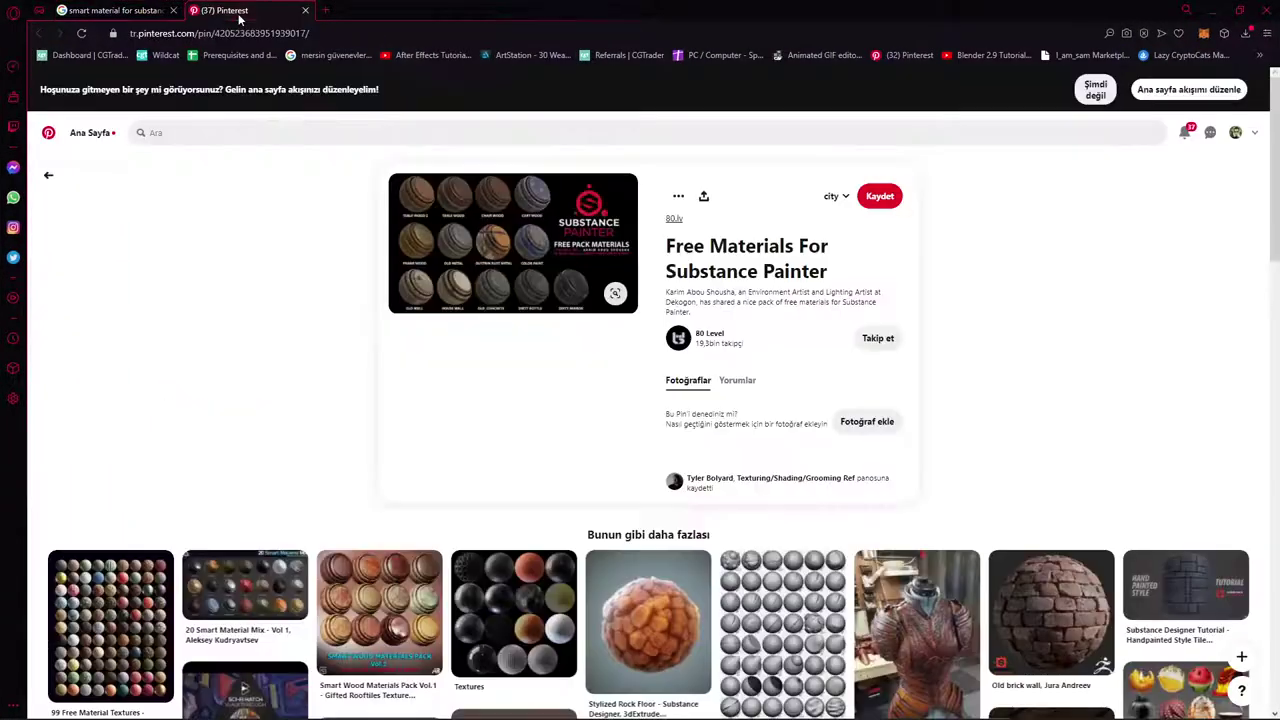
{"action": "type", "text": "artstation"}
{"action": "key", "text": "Return"}
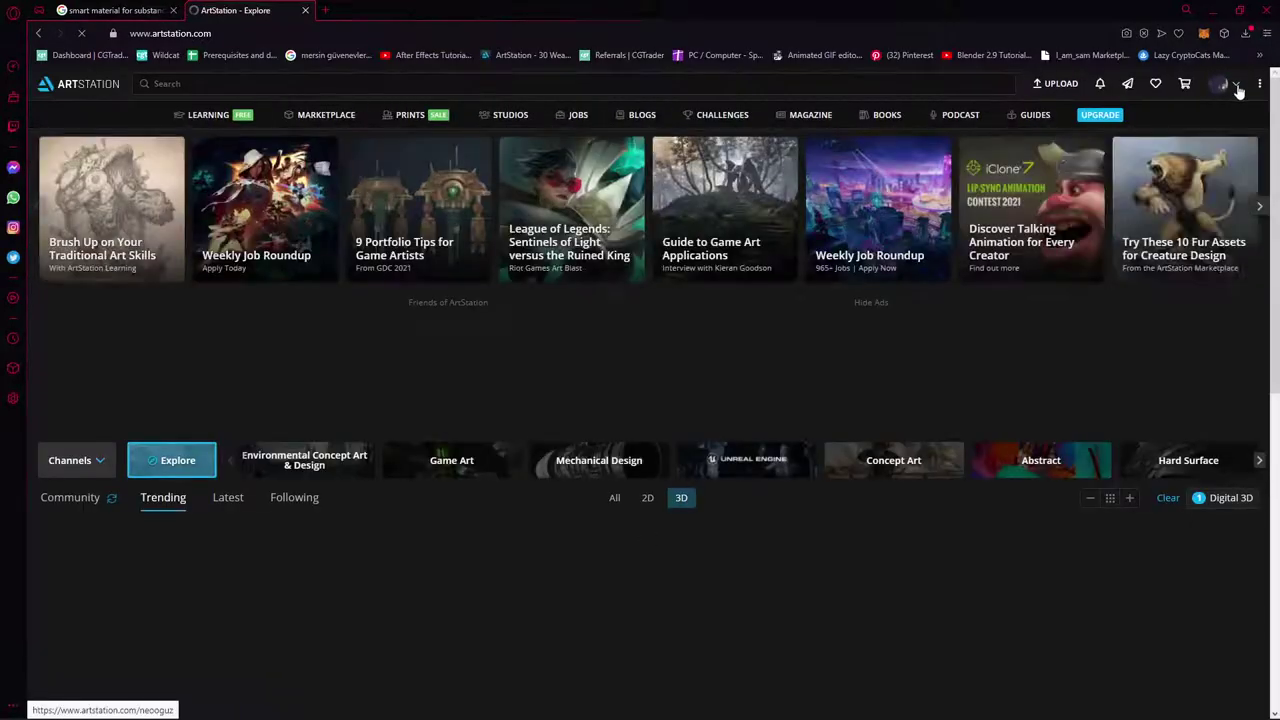
View the 40 Urban decals pack in My Library, then close its details
{"action": "left_click", "coordinate": [1228, 84]}
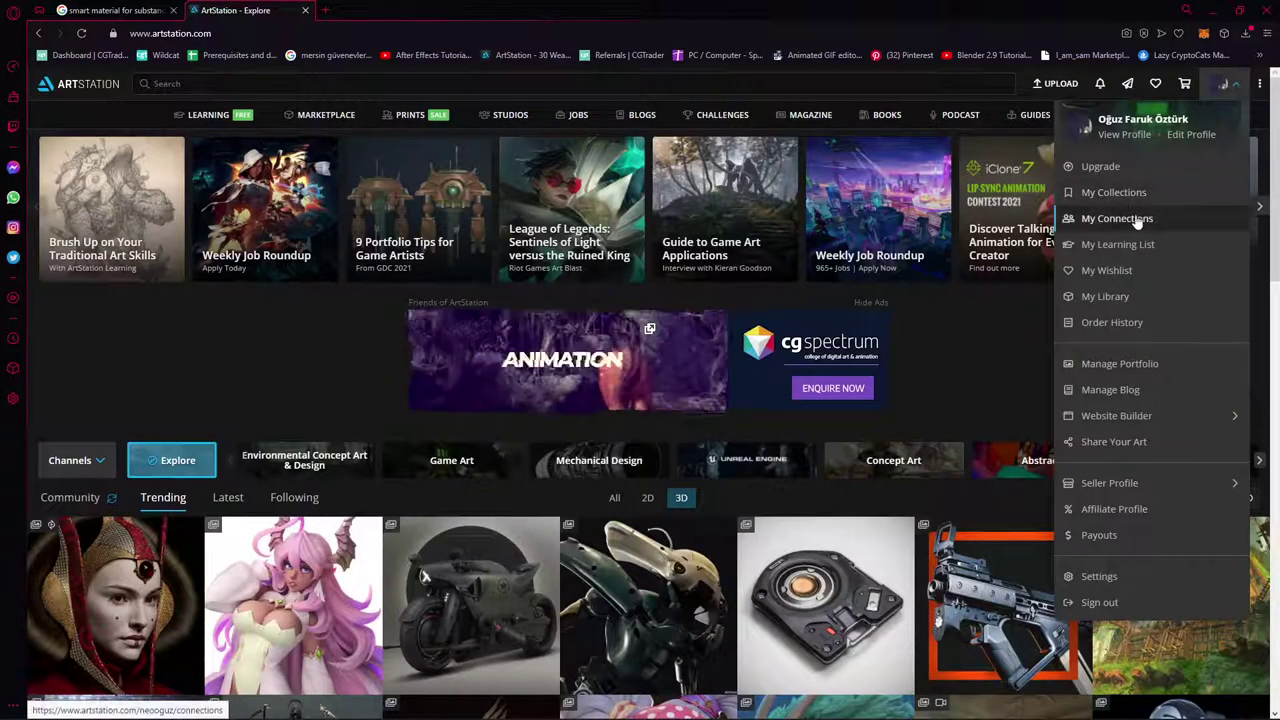
{"action": "left_click", "coordinate": [1110, 297]}
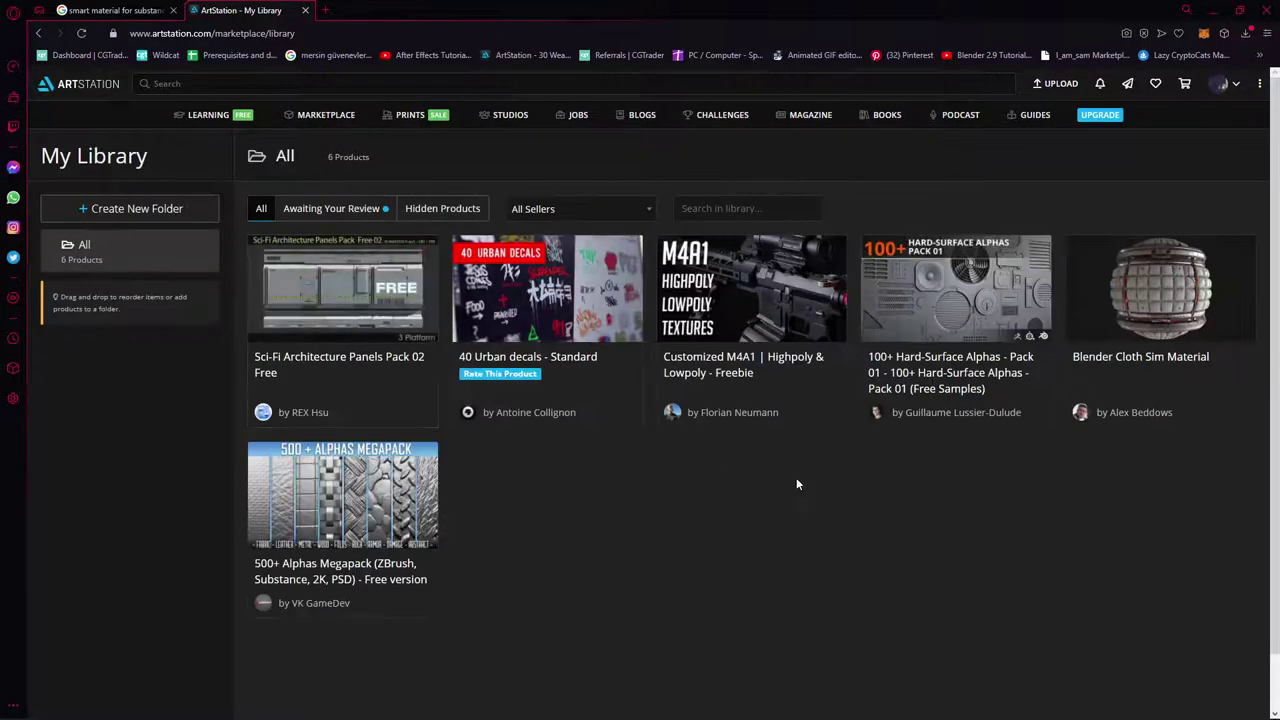
{"action": "mouse_move", "coordinate": [547, 250]}
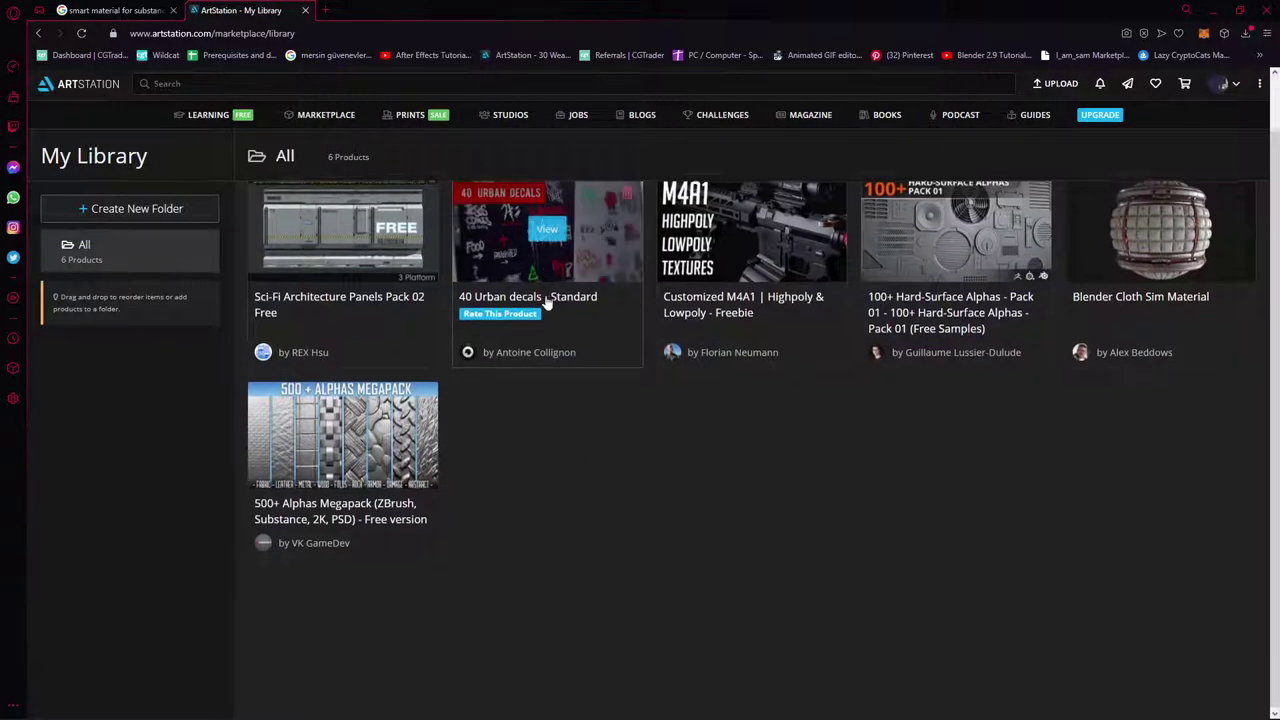
{"action": "scroll", "coordinate": [549, 297], "scroll_direction": "down", "scroll_amount": 1}
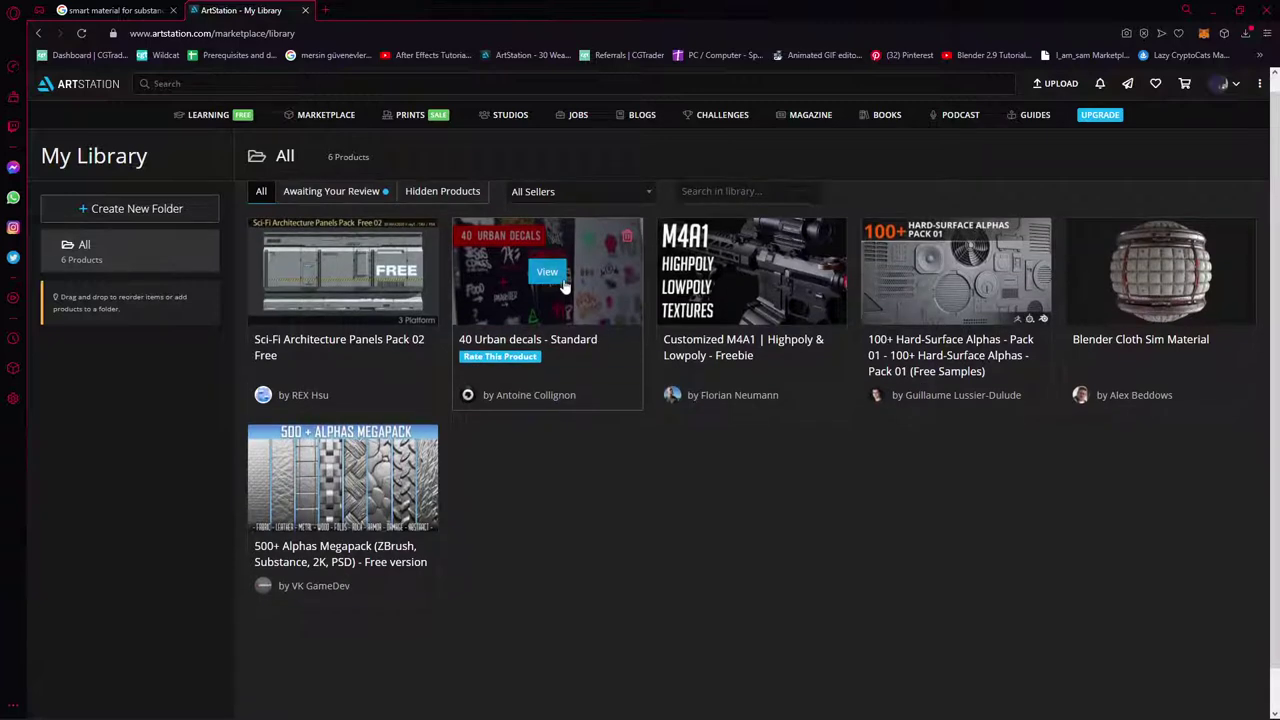
{"action": "scroll", "coordinate": [610, 300], "scroll_direction": "down", "scroll_amount": 2}
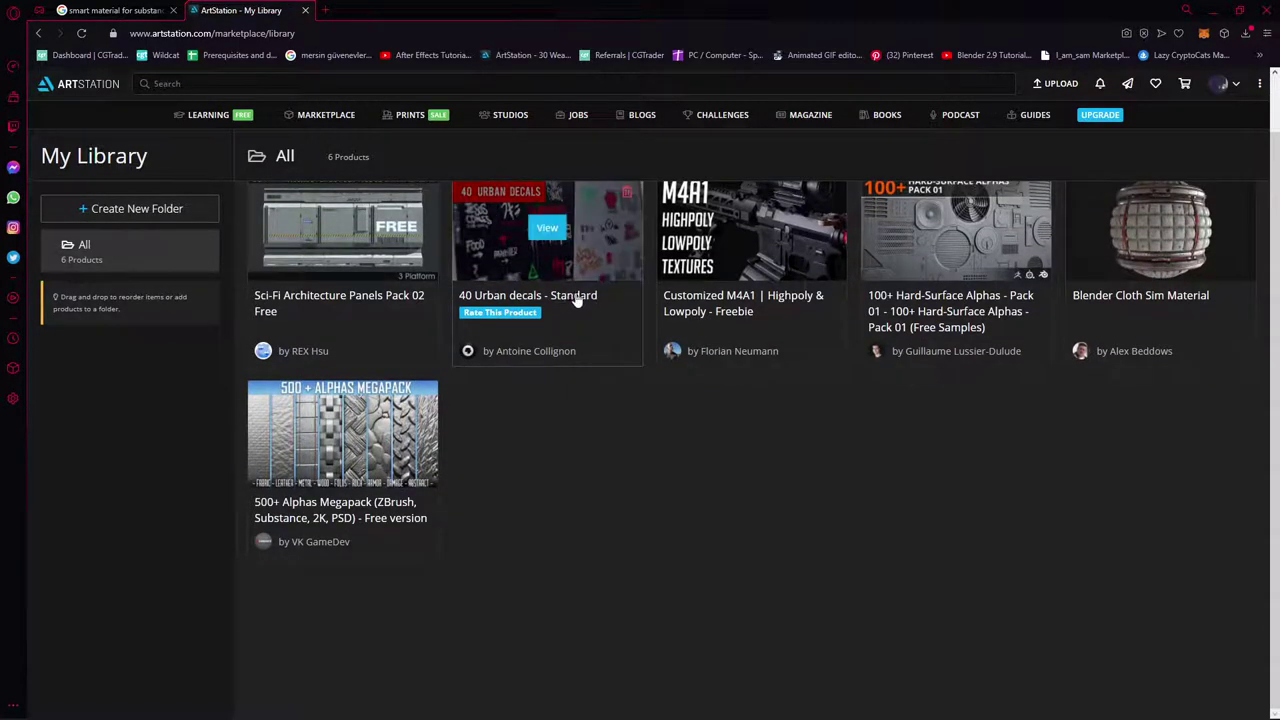
{"action": "scroll", "coordinate": [630, 320], "scroll_direction": "up", "scroll_amount": 3}
{"action": "left_click", "coordinate": [640, 328]}
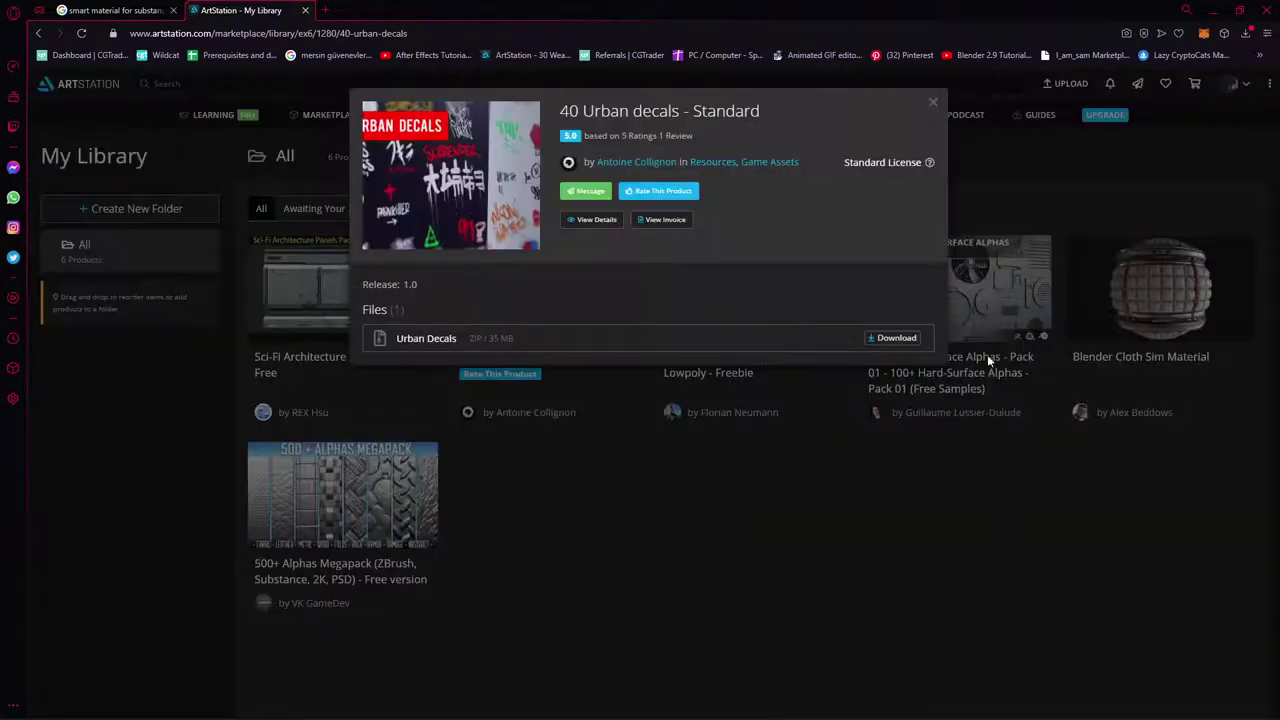
{"action": "left_click", "coordinate": [1049, 554]}
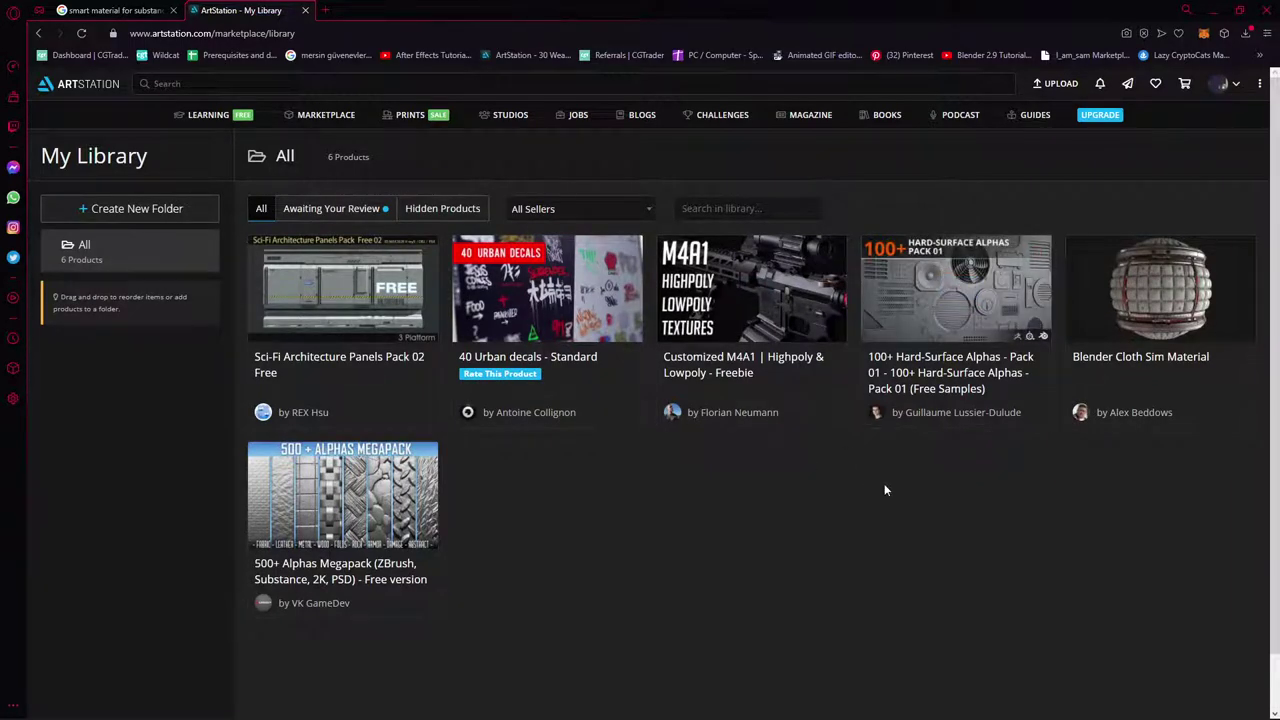
Search ArtStation artworks for 'textures'
{"action": "left_click", "coordinate": [325, 84]}
{"action": "type", "text": "textures"}
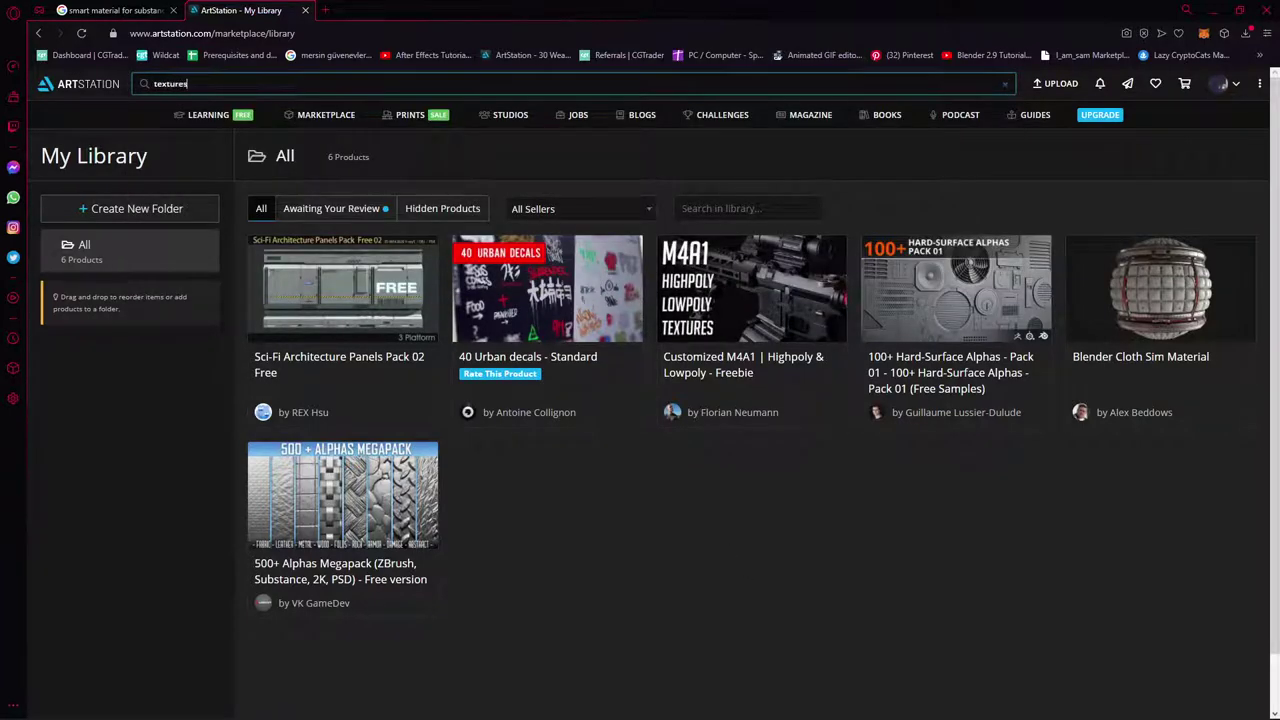
{"action": "key", "text": "Return"}
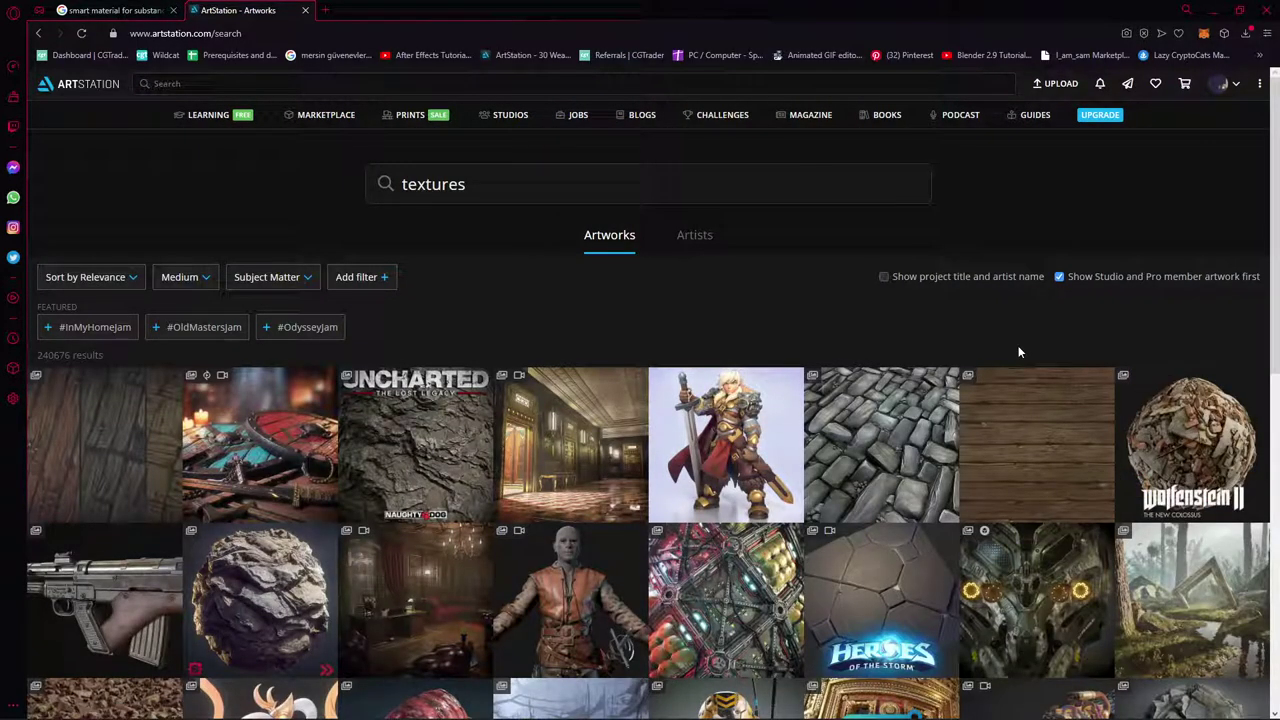
Search Google for 'textures' in a new tab and open textures.com
{"action": "left_click", "coordinate": [326, 11]}
{"action": "type", "text": "te"}
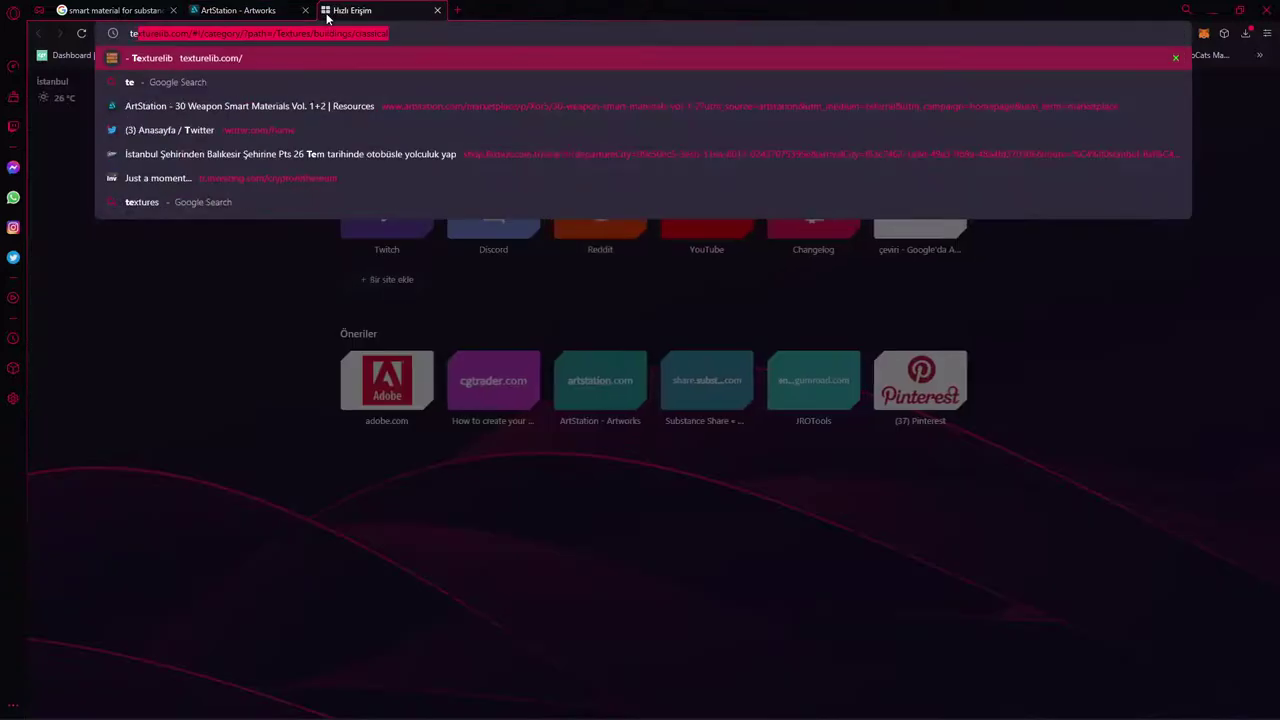
{"action": "type", "text": "xtures"}
{"action": "key", "text": "Return"}
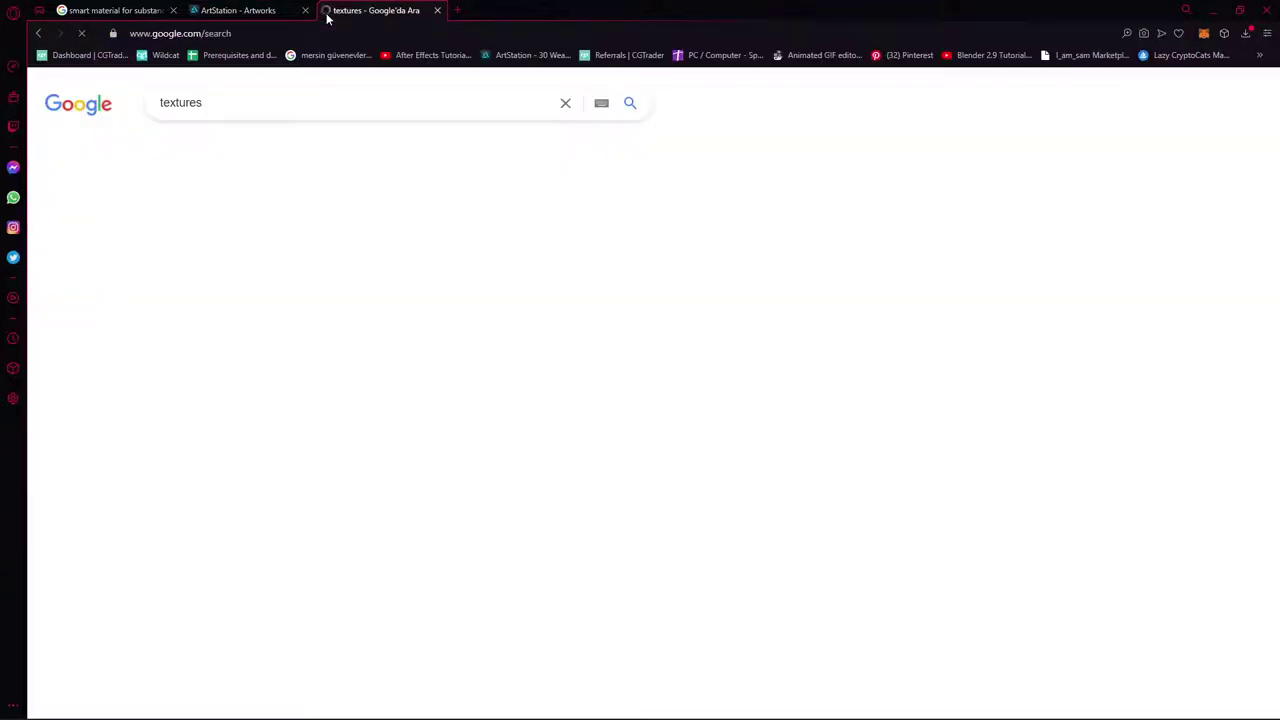
{"action": "left_click", "coordinate": [303, 228]}
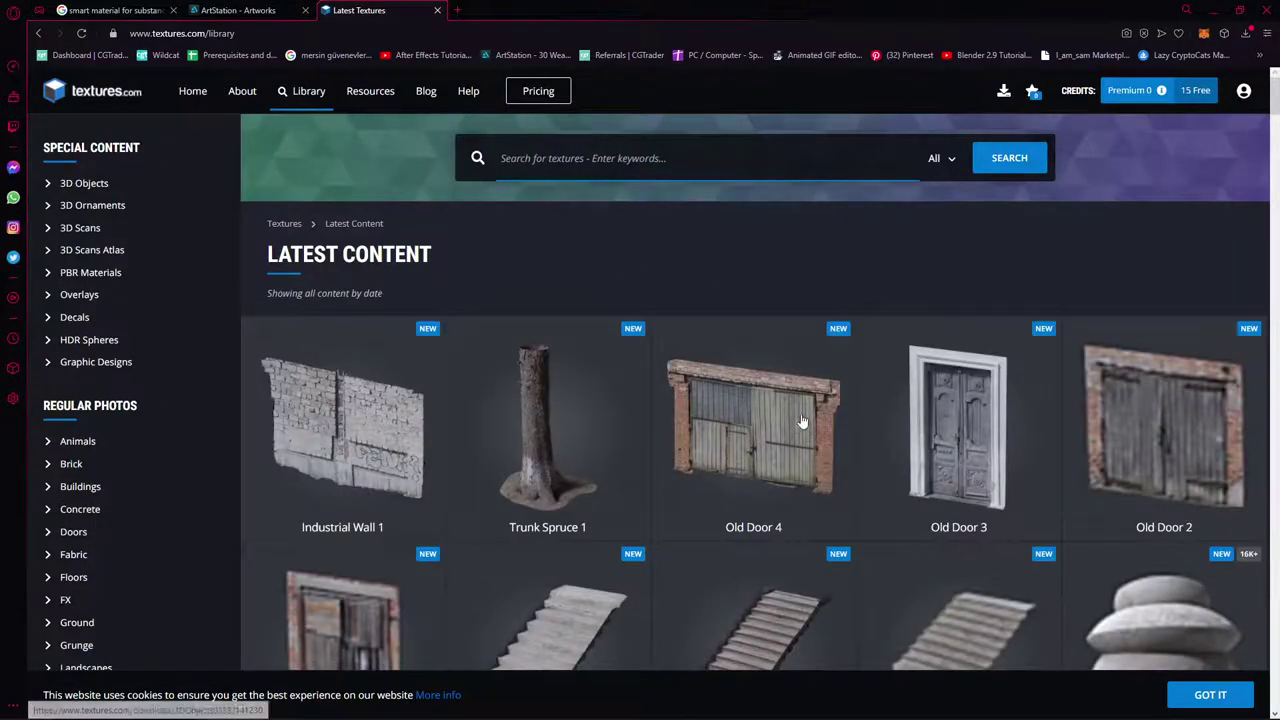
{"action": "scroll", "coordinate": [802, 422], "scroll_direction": "down", "scroll_amount": 4}
{"action": "scroll", "coordinate": [770, 412], "scroll_direction": "up", "scroll_amount": 4}
{"action": "scroll", "coordinate": [138, 313], "scroll_direction": "down", "scroll_amount": 3}
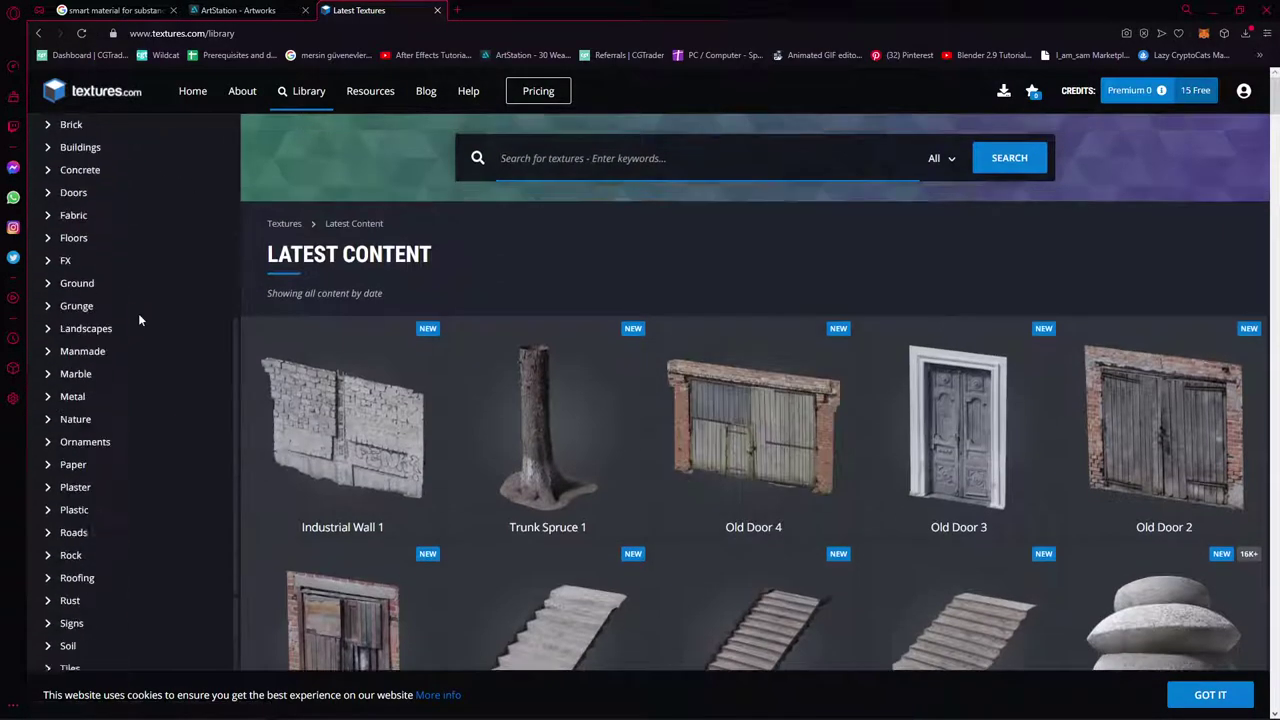
{"action": "scroll", "coordinate": [138, 313], "scroll_direction": "down", "scroll_amount": 1}
{"action": "scroll", "coordinate": [140, 330], "scroll_direction": "up", "scroll_amount": 4}
{"action": "scroll", "coordinate": [141, 360], "scroll_direction": "down", "scroll_amount": 2}
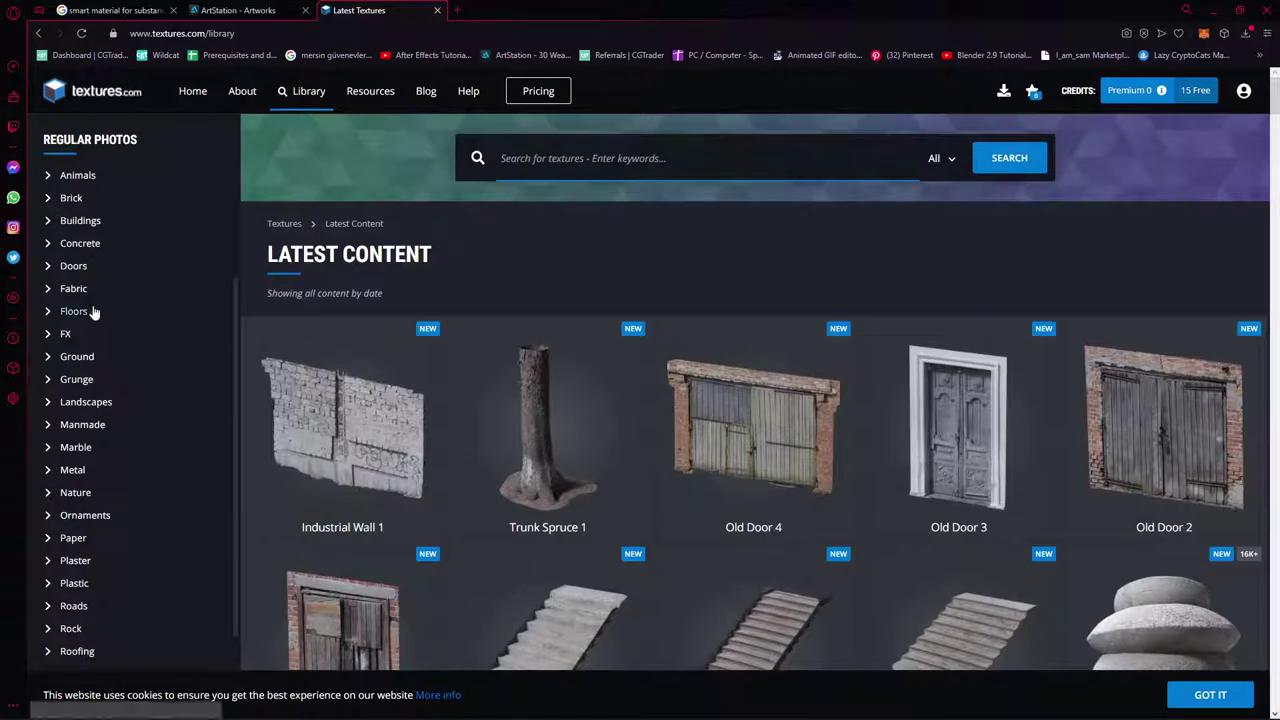
{"action": "scroll", "coordinate": [82, 222], "scroll_direction": "up", "scroll_amount": 3}
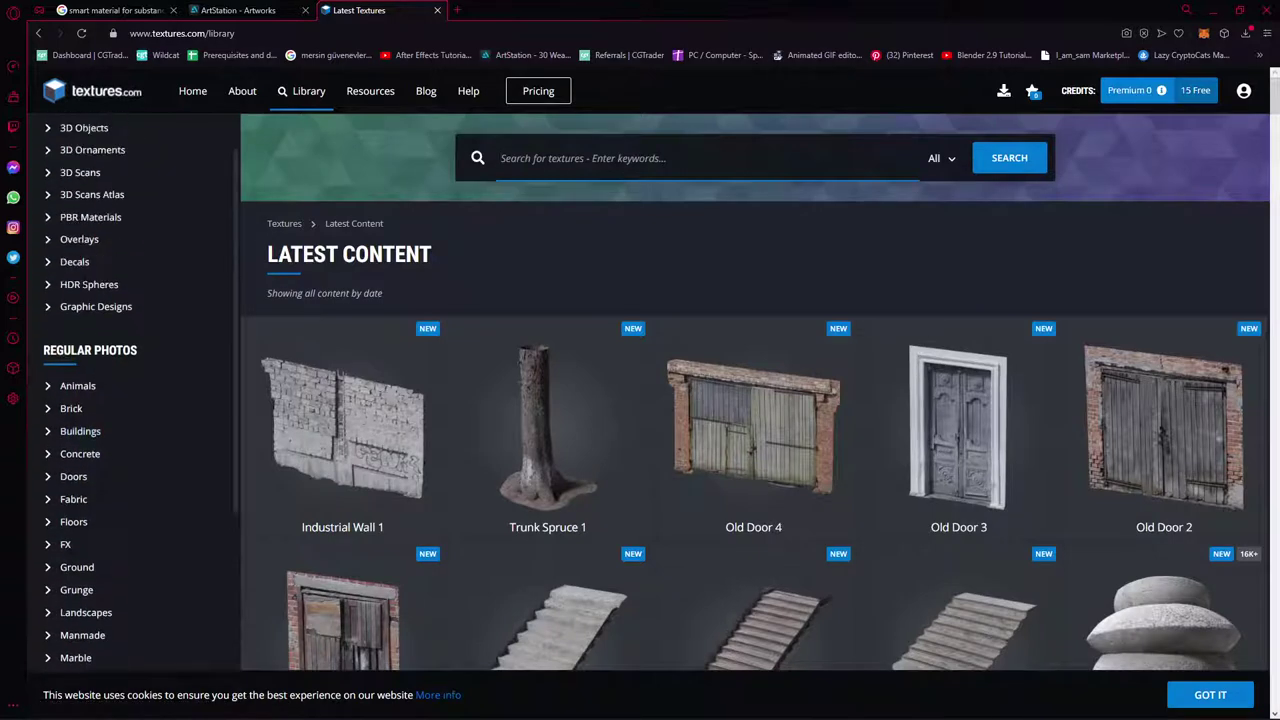
{"action": "scroll", "coordinate": [115, 280], "scroll_direction": "up", "scroll_amount": 1}
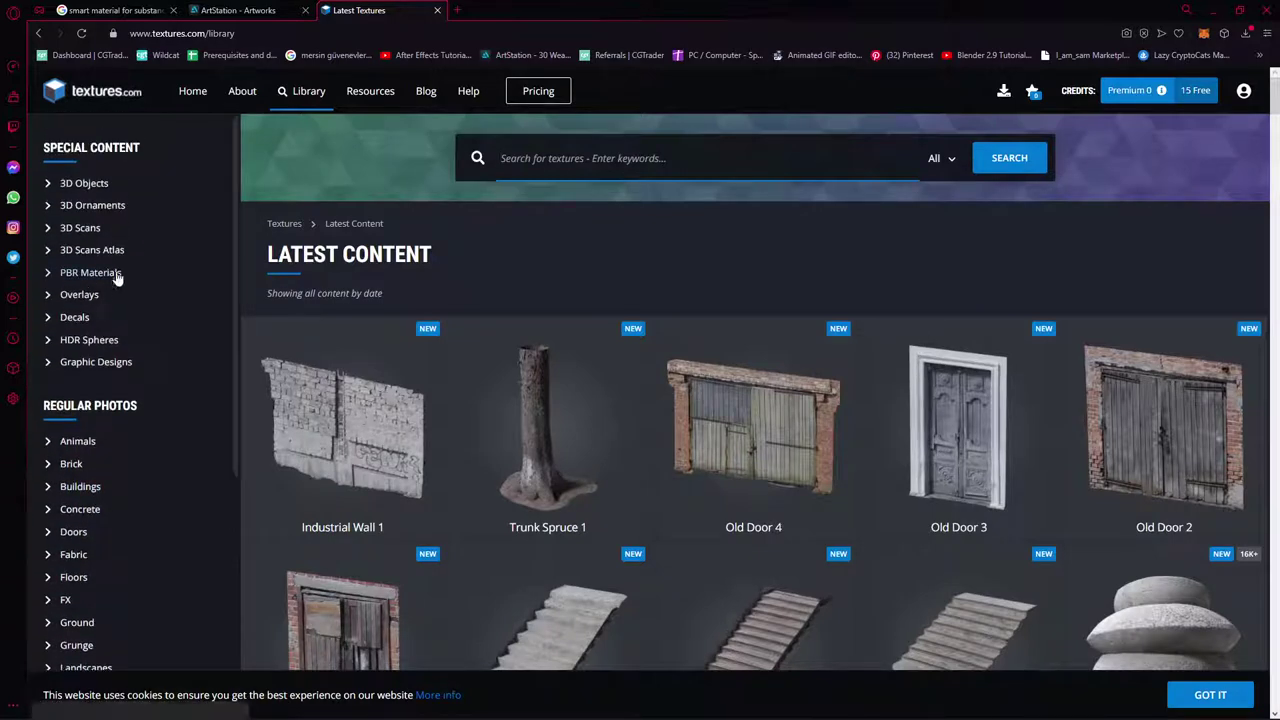
Open the 3D Ornaments category and scroll through its ornament sets
{"action": "left_click", "coordinate": [92, 205]}
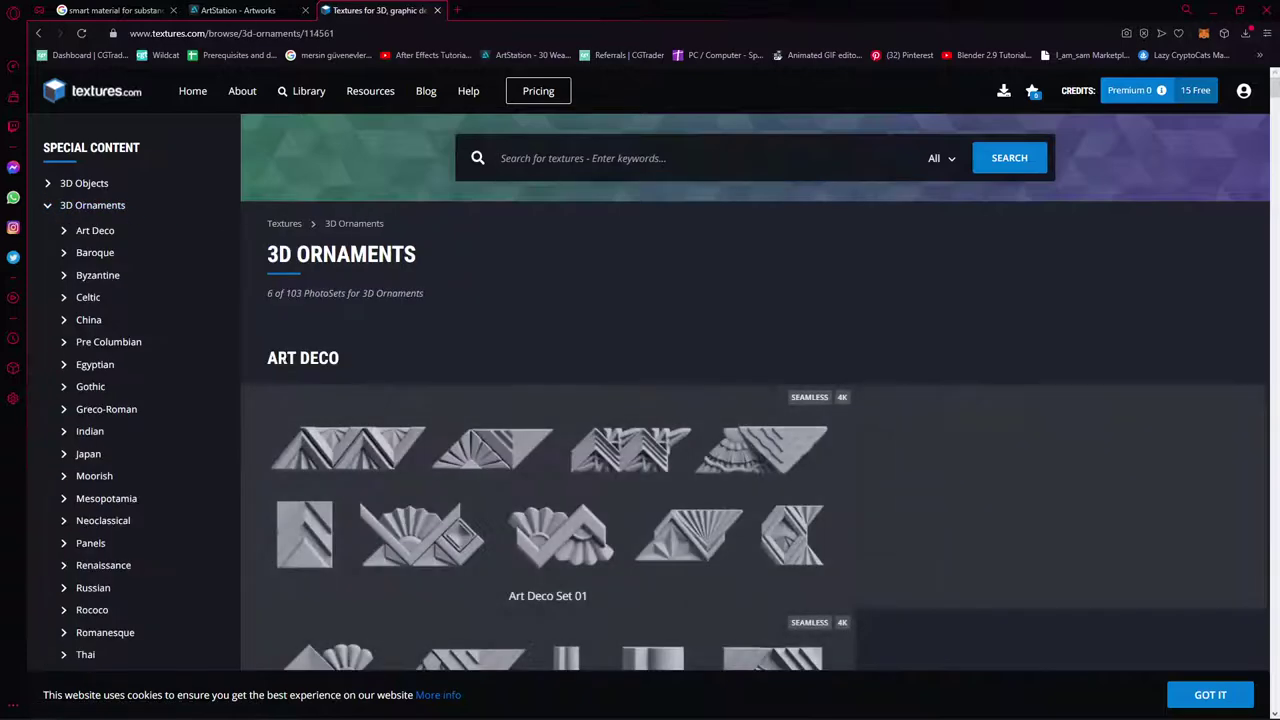
{"action": "scroll", "coordinate": [450, 400], "scroll_direction": "up", "scroll_amount": 1}
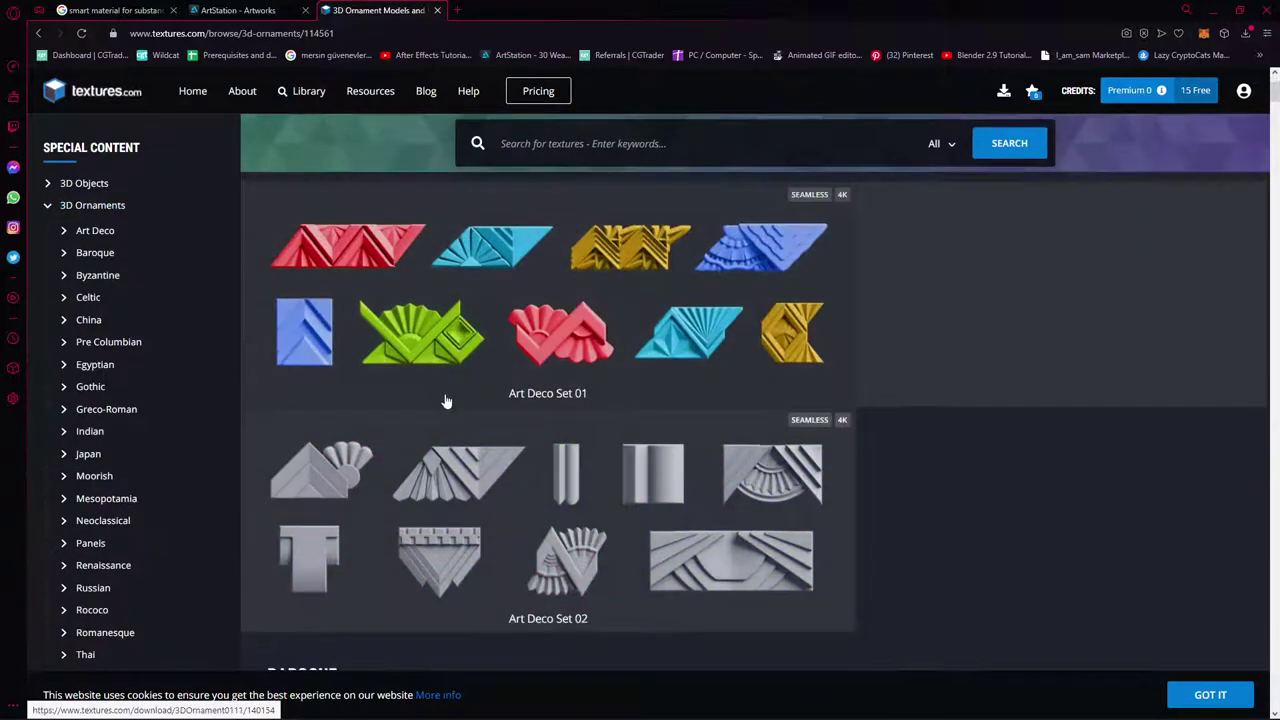
{"action": "scroll", "coordinate": [950, 544], "scroll_direction": "down", "scroll_amount": 1}
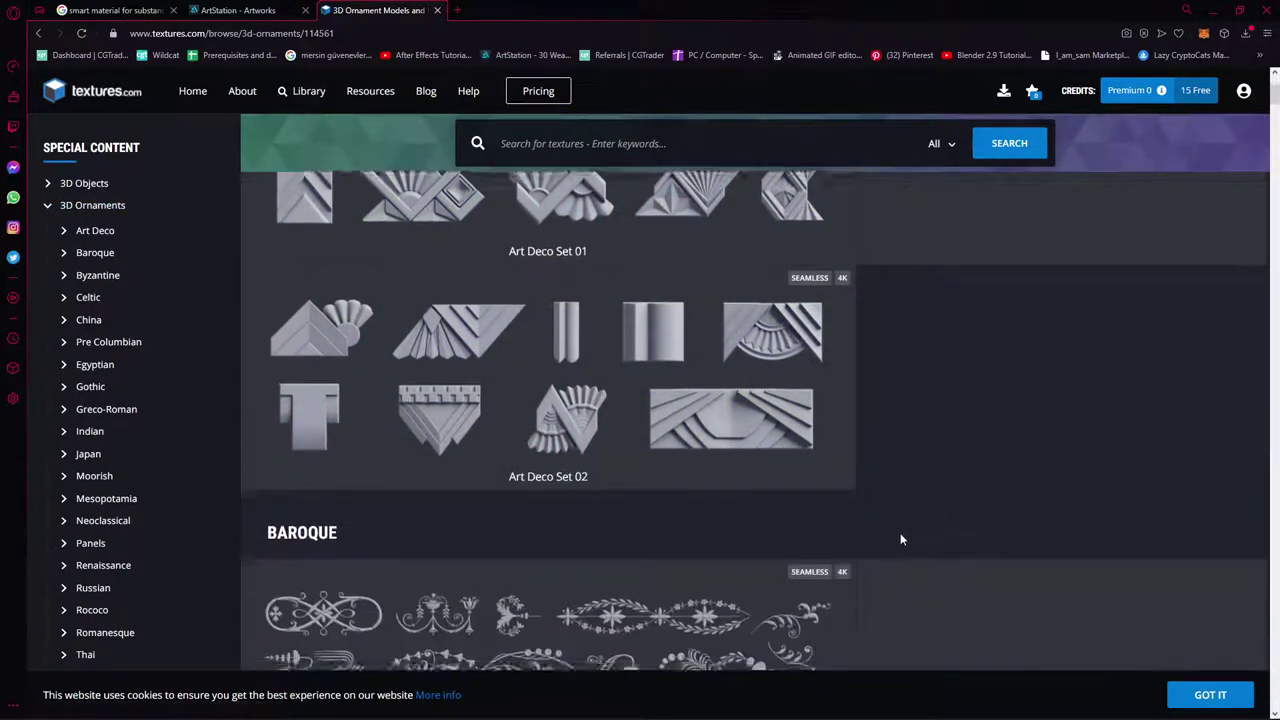
{"action": "scroll", "coordinate": [860, 530], "scroll_direction": "down", "scroll_amount": 3}
{"action": "scroll", "coordinate": [711, 503], "scroll_direction": "down", "scroll_amount": 3}
{"action": "scroll", "coordinate": [850, 520], "scroll_direction": "down", "scroll_amount": 2}
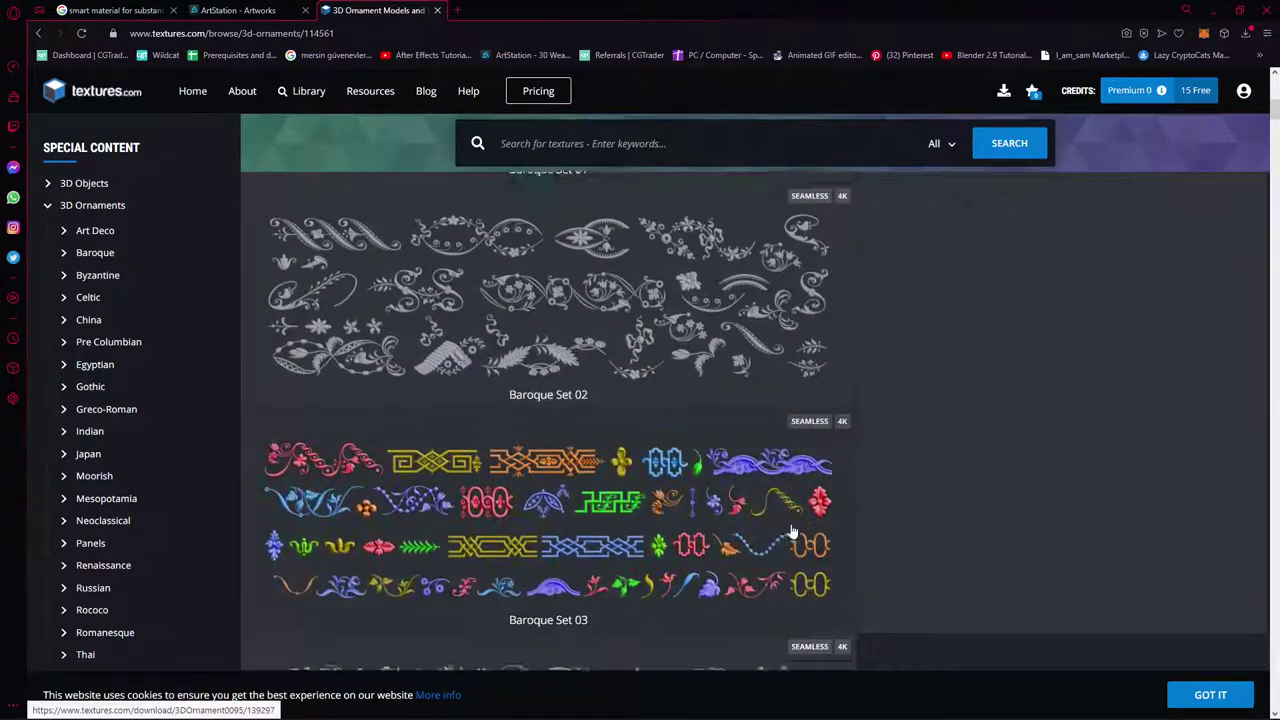
{"action": "scroll", "coordinate": [960, 540], "scroll_direction": "down", "scroll_amount": 3}
{"action": "scroll", "coordinate": [900, 555], "scroll_direction": "down", "scroll_amount": 2}
{"action": "scroll", "coordinate": [895, 558], "scroll_direction": "down", "scroll_amount": 3}
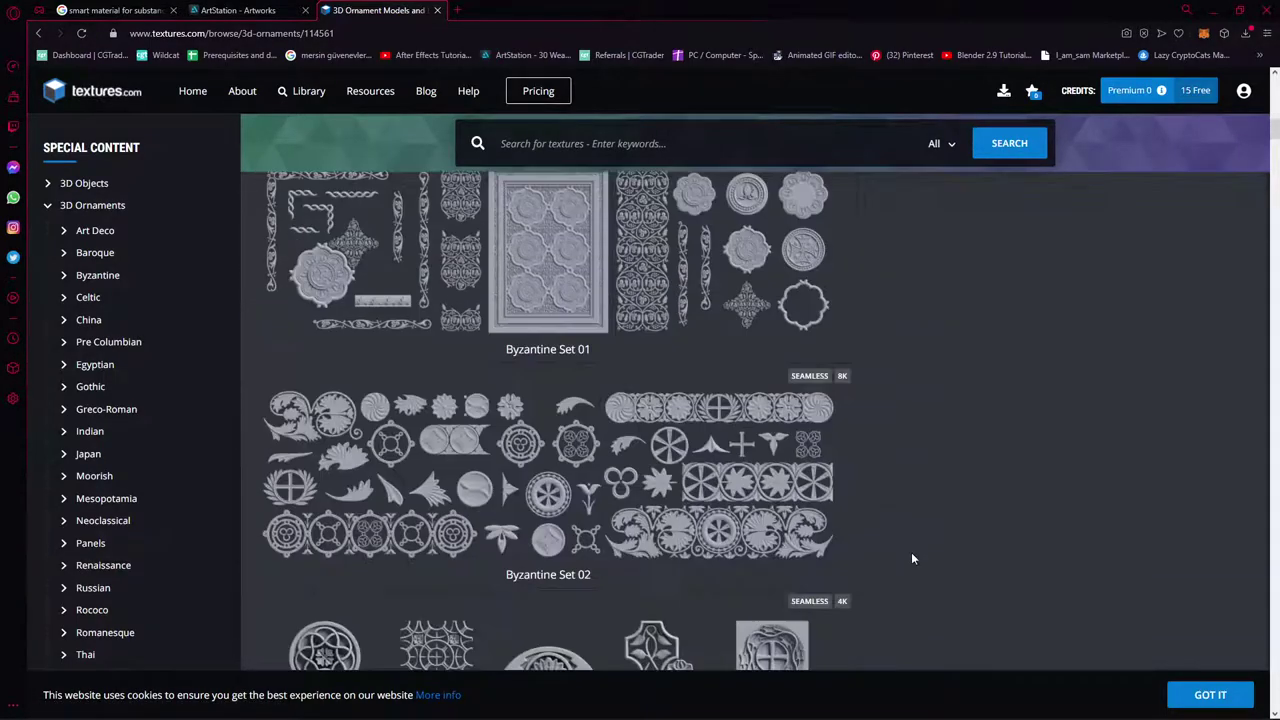
{"action": "scroll", "coordinate": [895, 550], "scroll_direction": "down", "scroll_amount": 3}
{"action": "scroll", "coordinate": [870, 534], "scroll_direction": "down", "scroll_amount": 3}
{"action": "scroll", "coordinate": [860, 523], "scroll_direction": "down", "scroll_amount": 4}
{"action": "scroll", "coordinate": [860, 523], "scroll_direction": "down", "scroll_amount": 5}
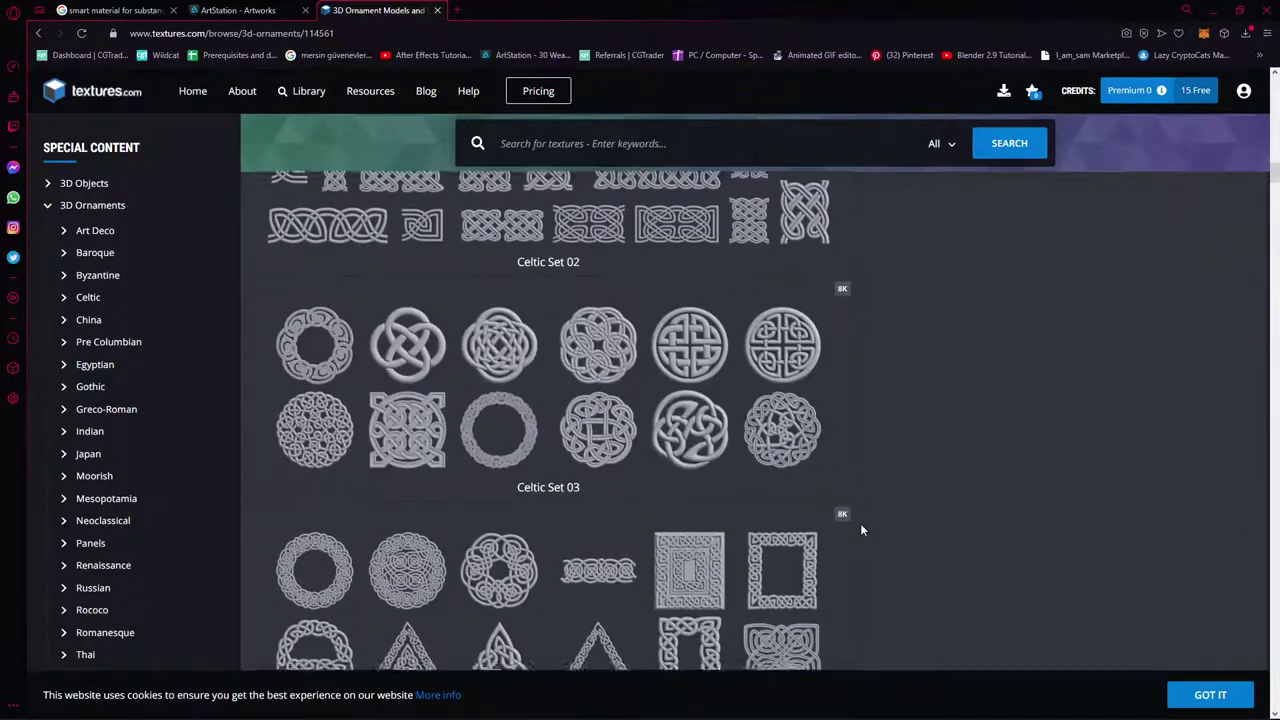
{"action": "scroll", "coordinate": [848, 538], "scroll_direction": "down", "scroll_amount": 4}
{"action": "scroll", "coordinate": [760, 450], "scroll_direction": "up", "scroll_amount": 4}
{"action": "scroll", "coordinate": [651, 357], "scroll_direction": "up", "scroll_amount": 6}
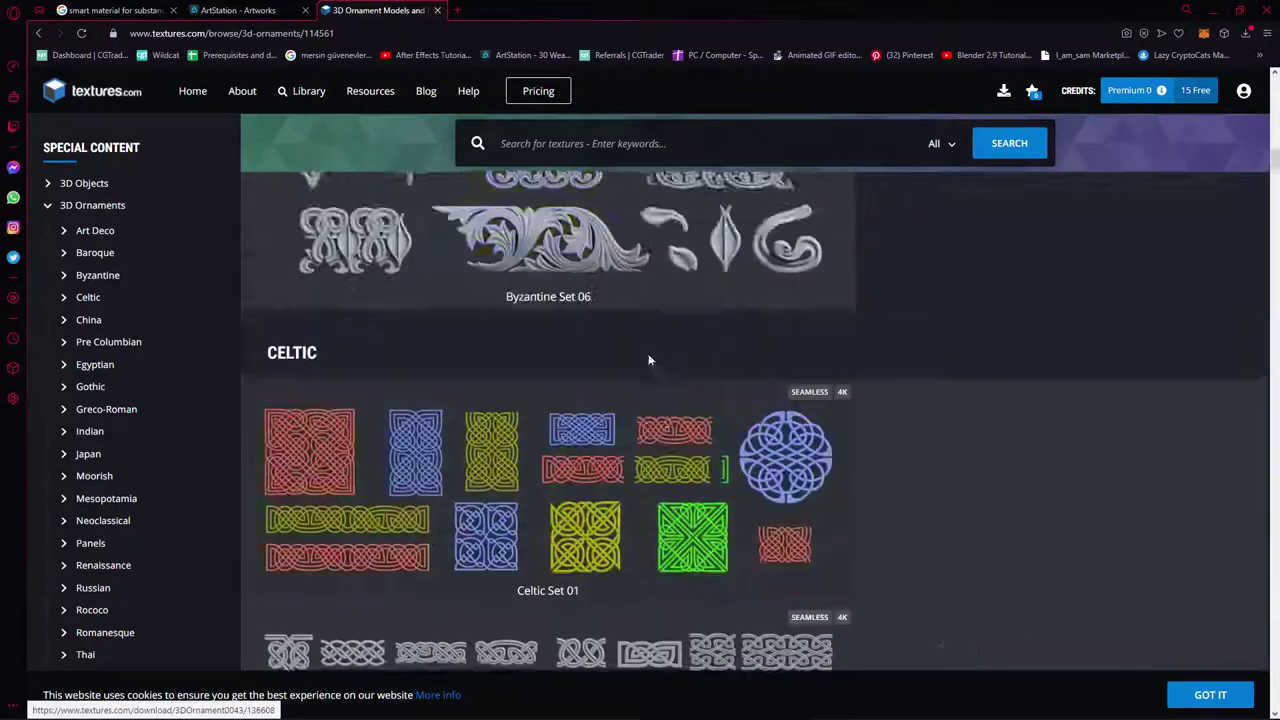
{"action": "scroll", "coordinate": [573, 354], "scroll_direction": "up", "scroll_amount": 7}
{"action": "scroll", "coordinate": [600, 330], "scroll_direction": "up", "scroll_amount": 1}
{"action": "scroll", "coordinate": [640, 300], "scroll_direction": "up", "scroll_amount": 4}
Check Byzantine Set 02's downloads (72 images, OBJ, 16-bit TIFF alphas), then return to 3D Ornaments
{"action": "left_click", "coordinate": [737, 478]}
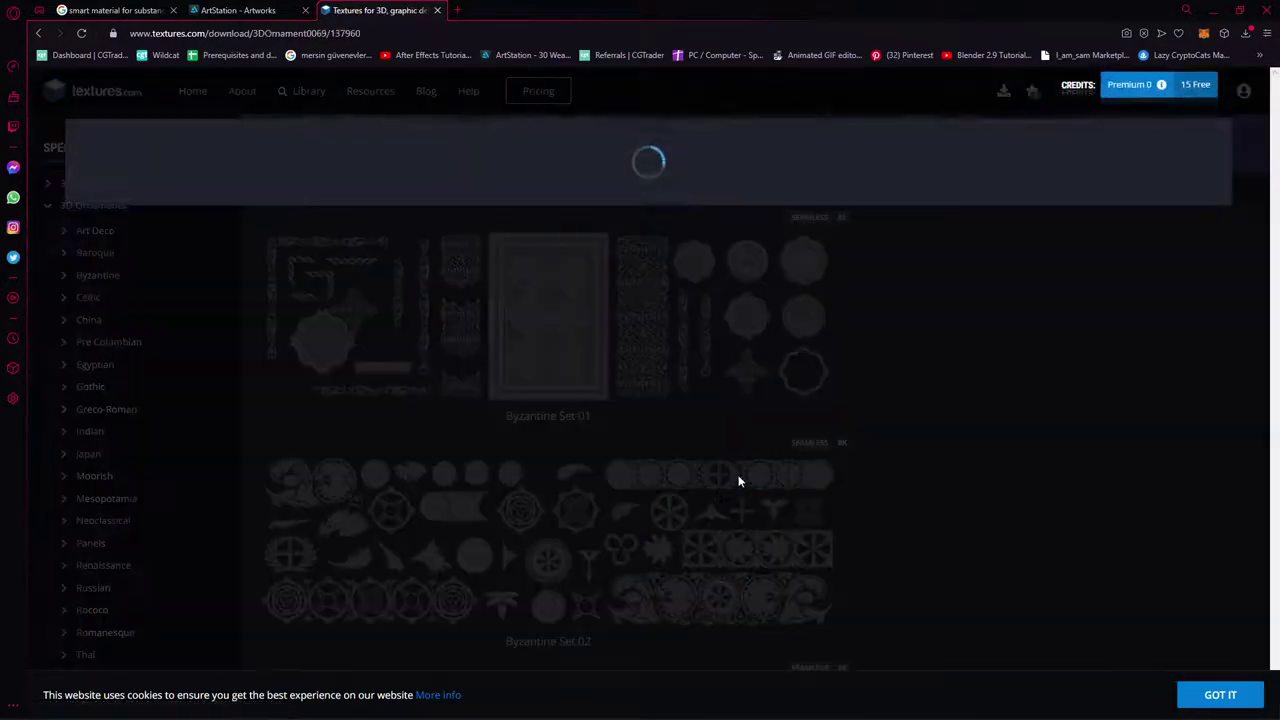
{"action": "scroll", "coordinate": [489, 549], "scroll_direction": "down", "scroll_amount": 1}
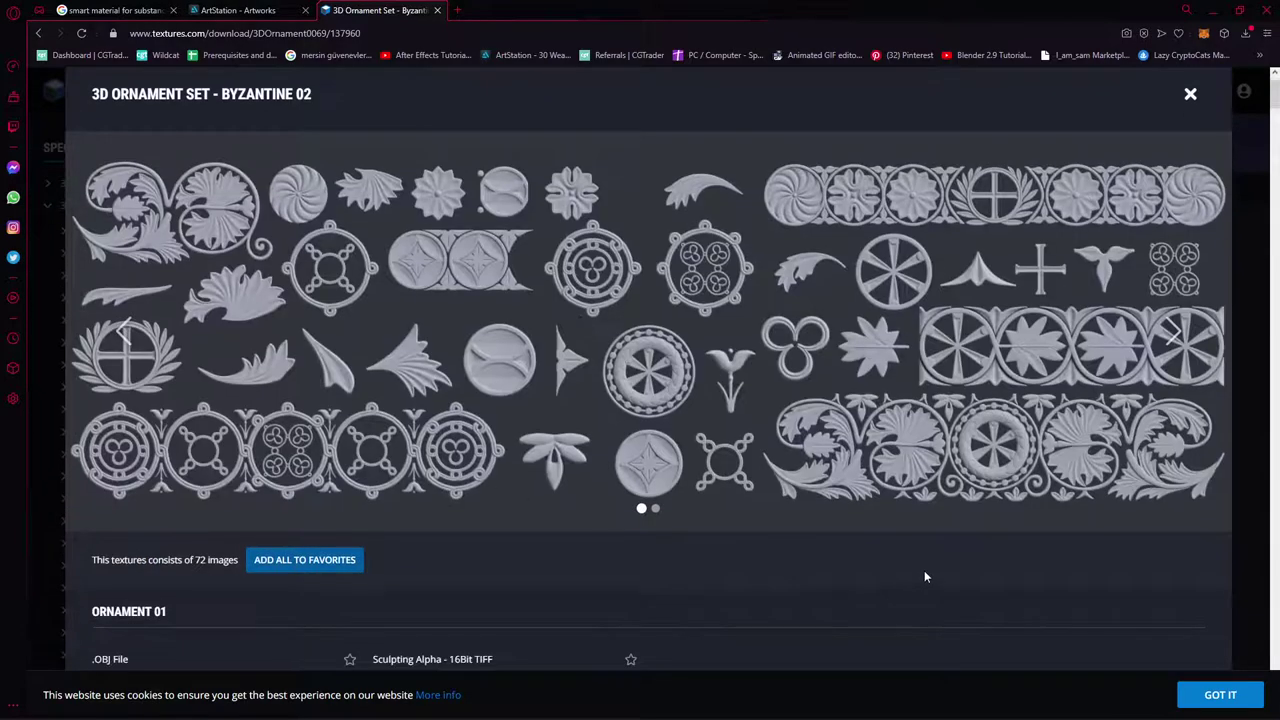
{"action": "scroll", "coordinate": [924, 570], "scroll_direction": "down", "scroll_amount": 1}
{"action": "scroll", "coordinate": [589, 529], "scroll_direction": "down", "scroll_amount": 2}
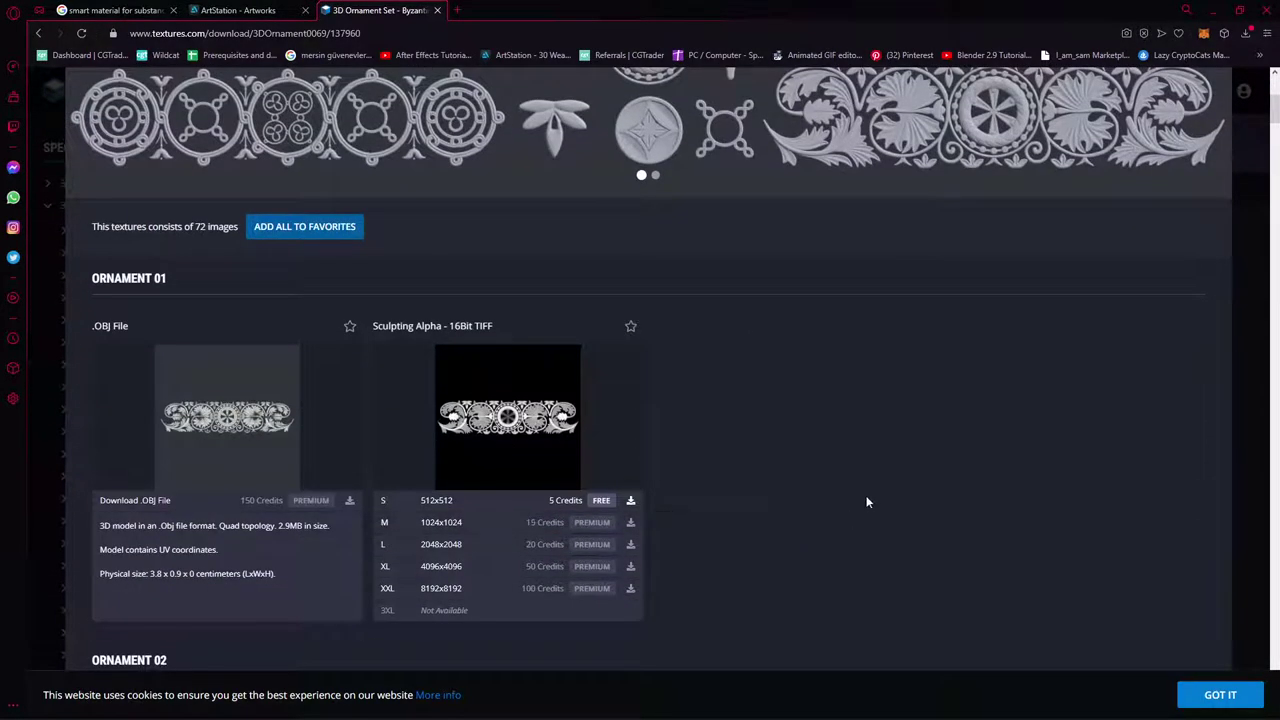
{"action": "scroll", "coordinate": [547, 568], "scroll_direction": "up", "scroll_amount": 1}
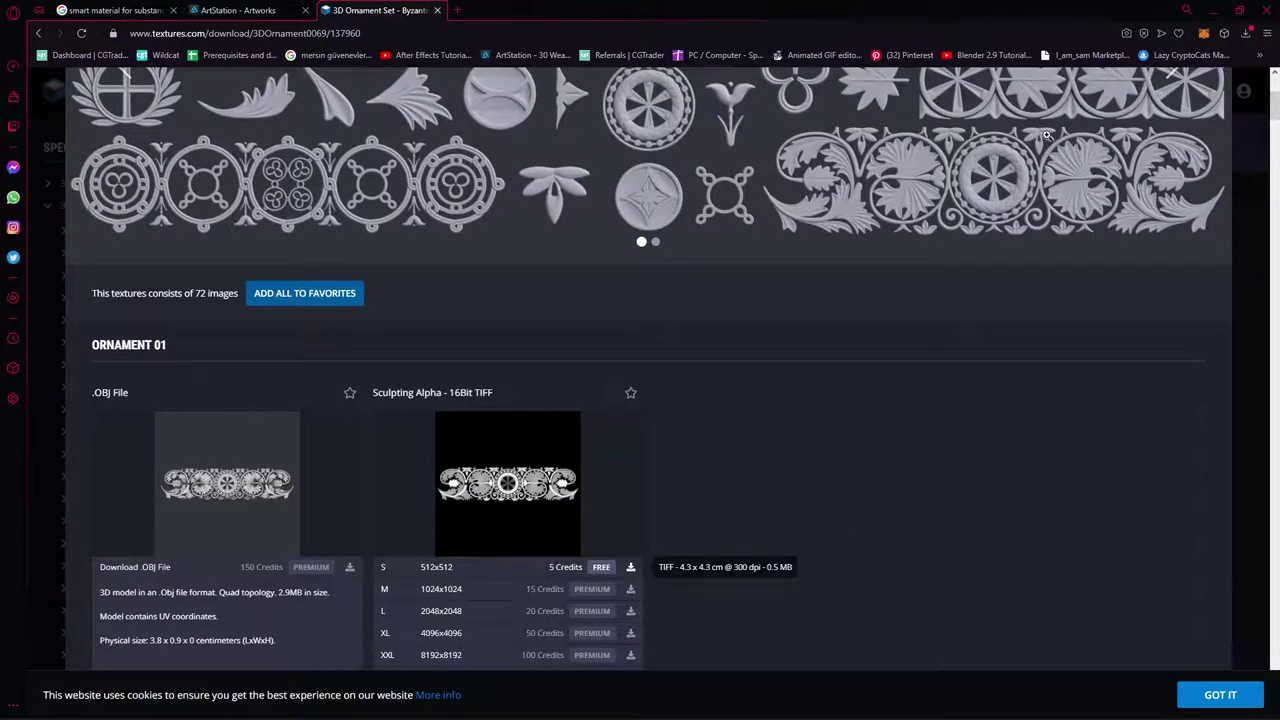
{"action": "scroll", "coordinate": [1046, 135], "scroll_direction": "up", "scroll_amount": 5}
{"action": "scroll", "coordinate": [892, 430], "scroll_direction": "down", "scroll_amount": 3}
{"action": "scroll", "coordinate": [663, 490], "scroll_direction": "down", "scroll_amount": 4}
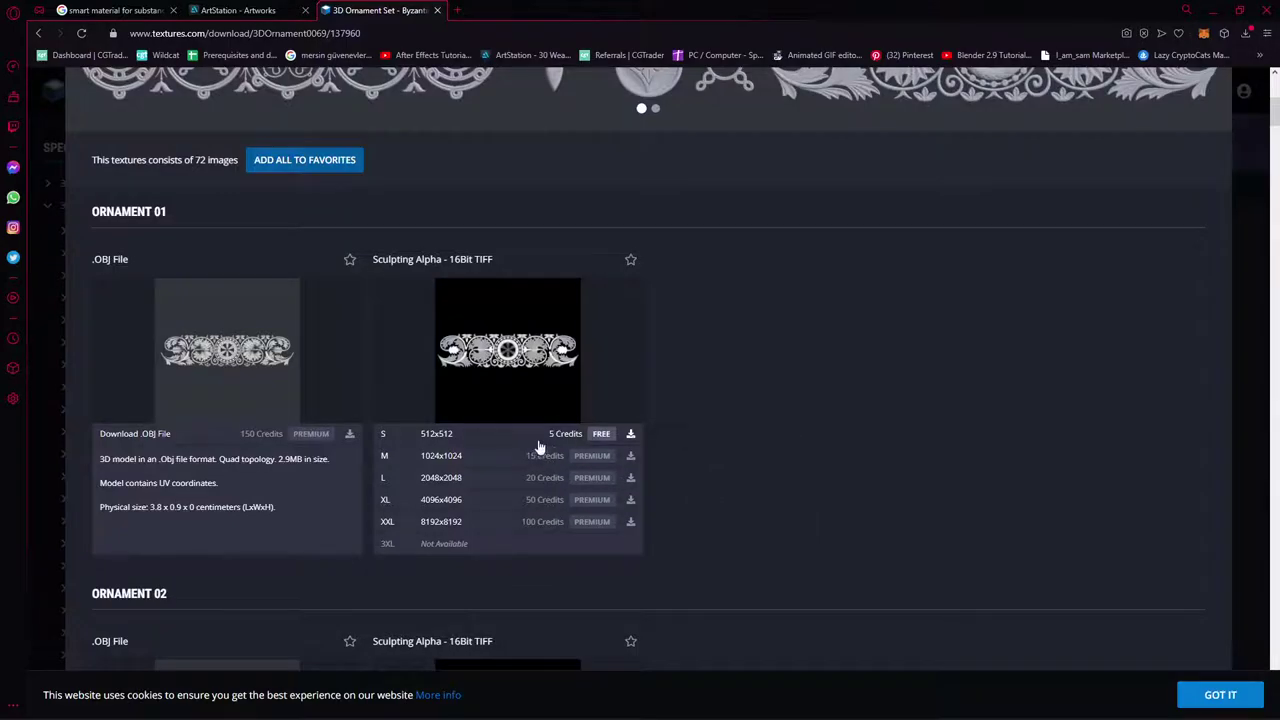
{"action": "scroll", "coordinate": [672, 451], "scroll_direction": "up", "scroll_amount": 7}
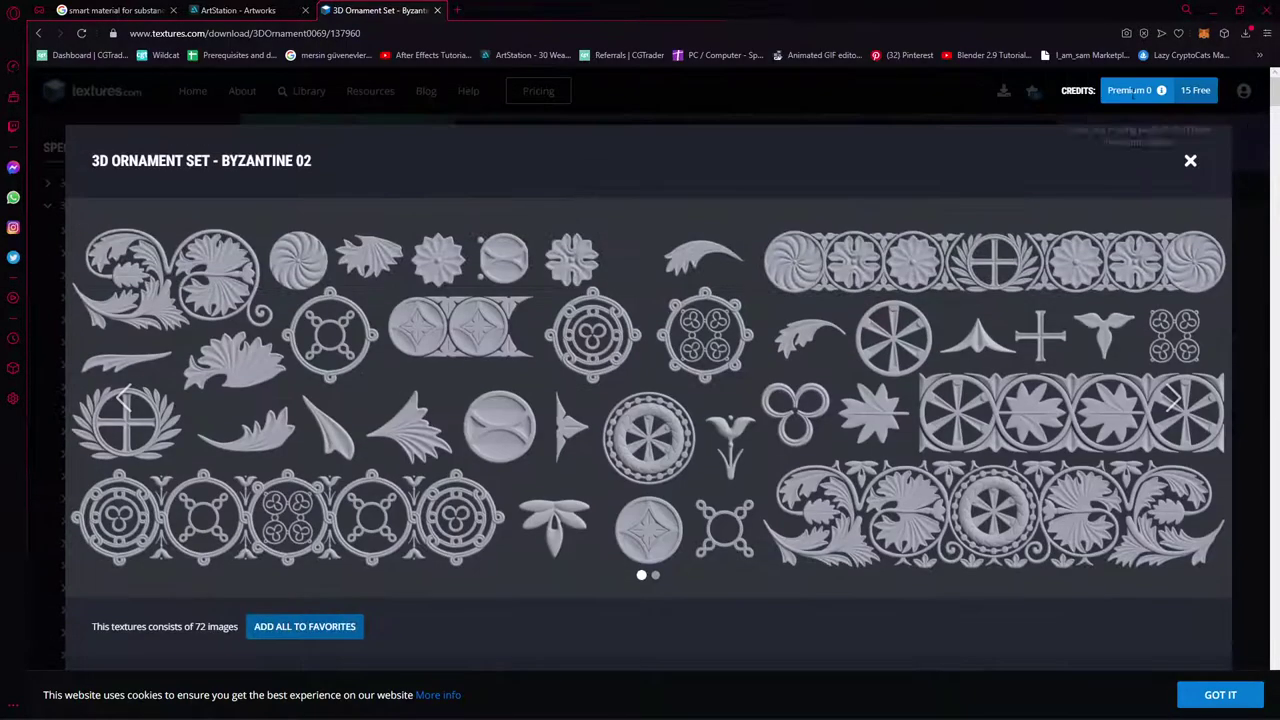
{"action": "scroll", "coordinate": [683, 487], "scroll_direction": "down", "scroll_amount": 1}
{"action": "scroll", "coordinate": [950, 320], "scroll_direction": "up", "scroll_amount": 1}
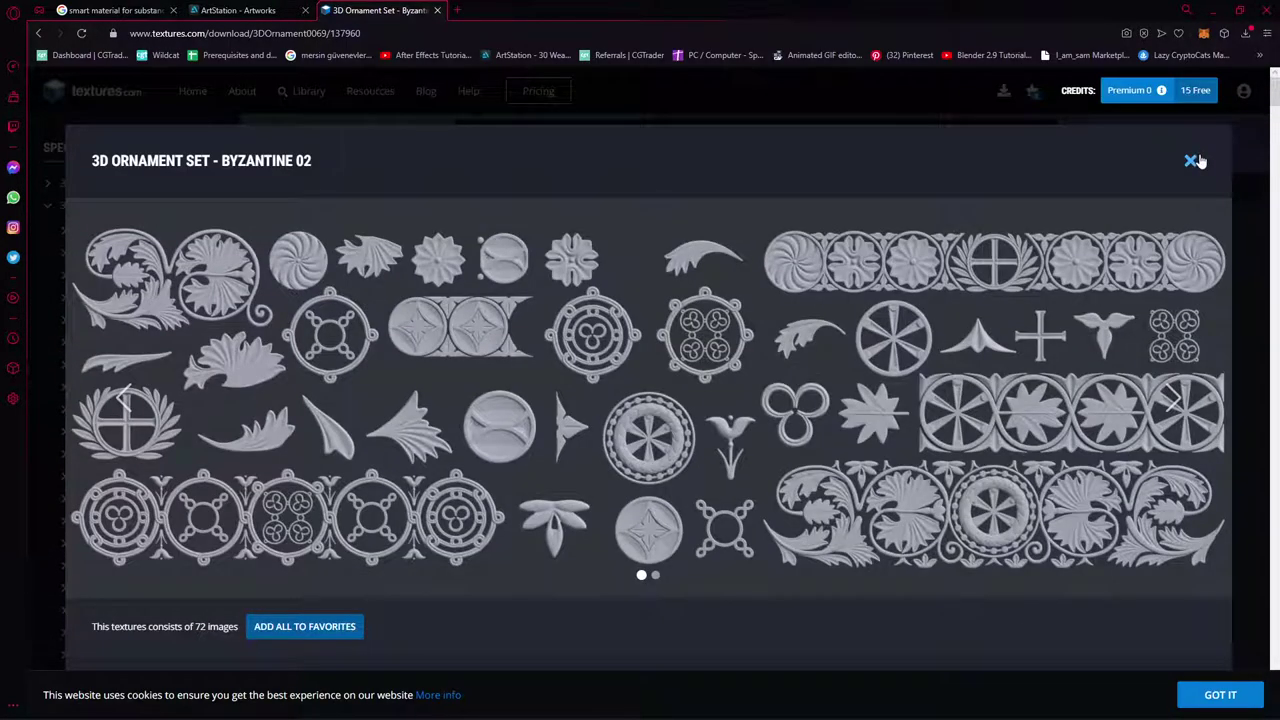
{"action": "scroll", "coordinate": [926, 600], "scroll_direction": "down", "scroll_amount": 1}
{"action": "scroll", "coordinate": [538, 490], "scroll_direction": "down", "scroll_amount": 4}
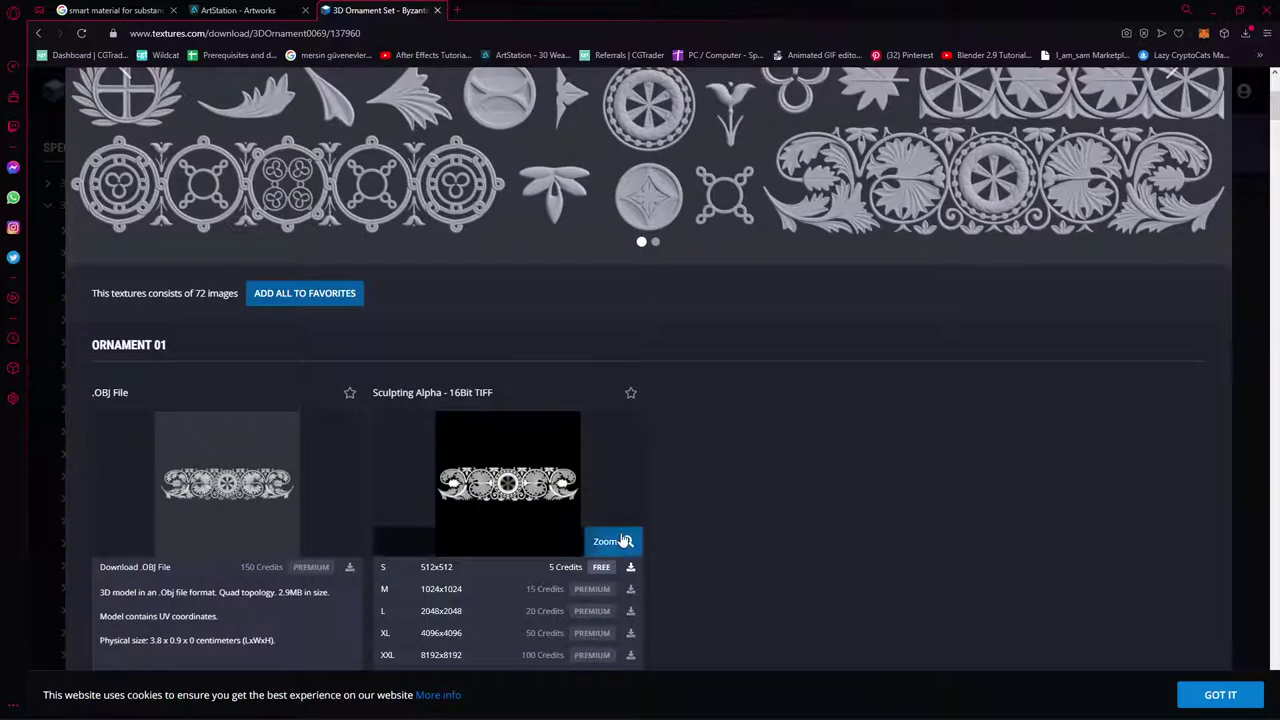
{"action": "mouse_move", "coordinate": [605, 541]}
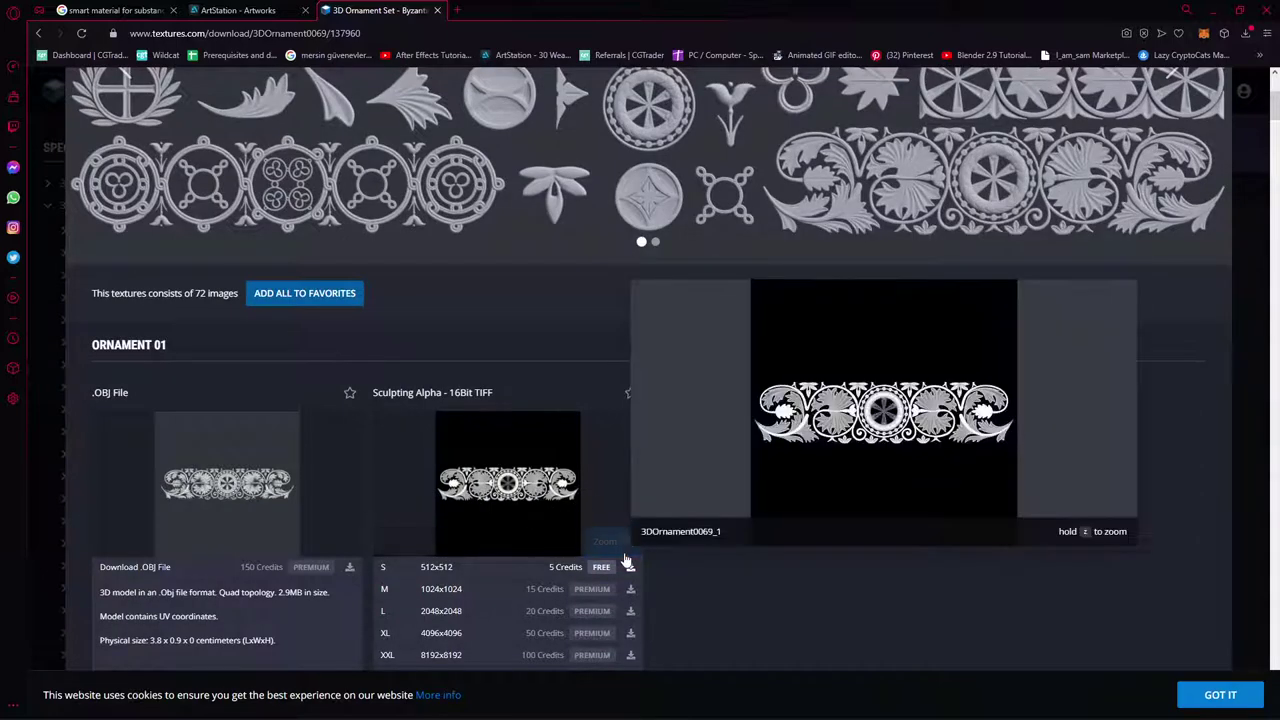
{"action": "scroll", "coordinate": [630, 540], "scroll_direction": "down", "scroll_amount": 4}
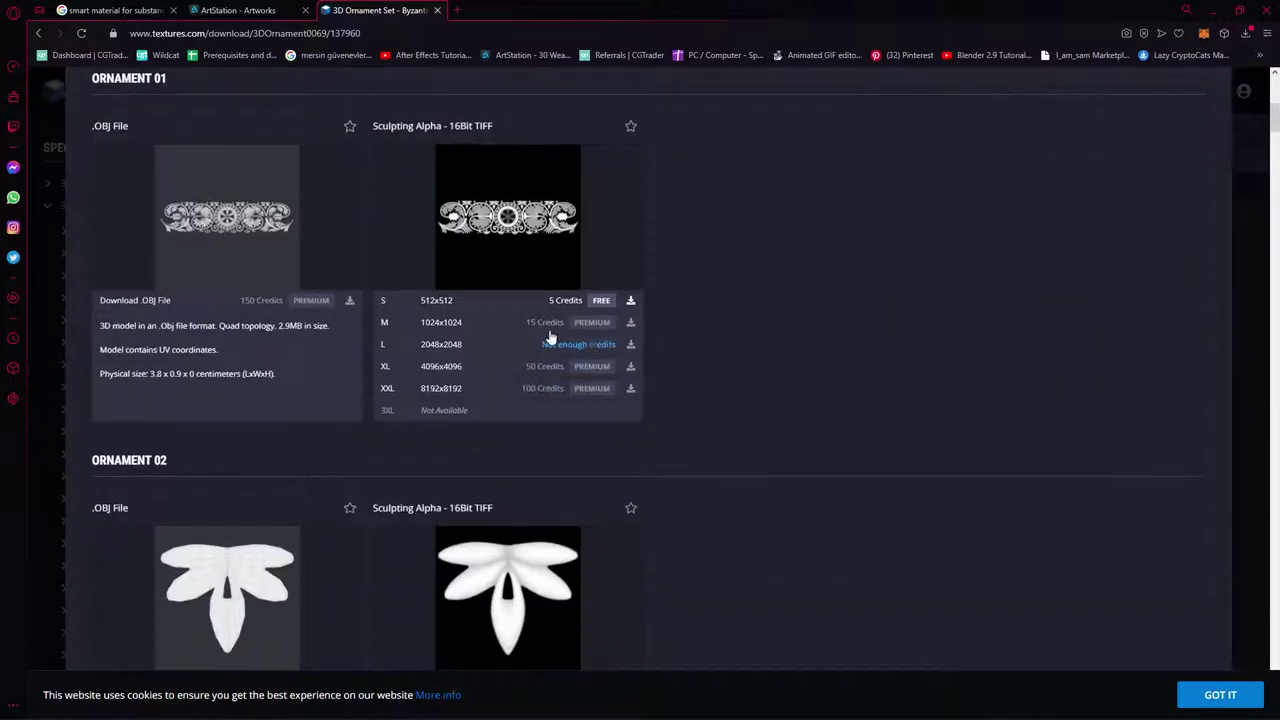
{"action": "scroll", "coordinate": [642, 497], "scroll_direction": "down", "scroll_amount": 3}
{"action": "scroll", "coordinate": [374, 371], "scroll_direction": "down", "scroll_amount": 2}
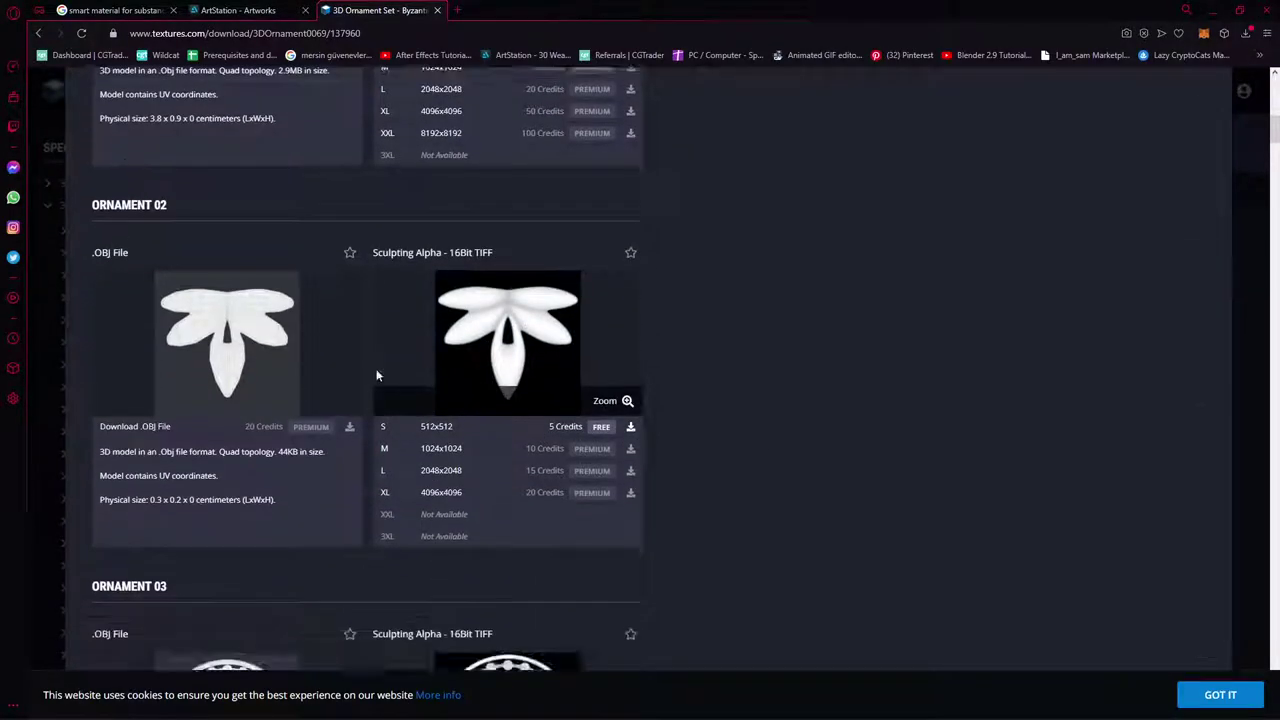
{"action": "scroll", "coordinate": [420, 310], "scroll_direction": "down", "scroll_amount": 3}
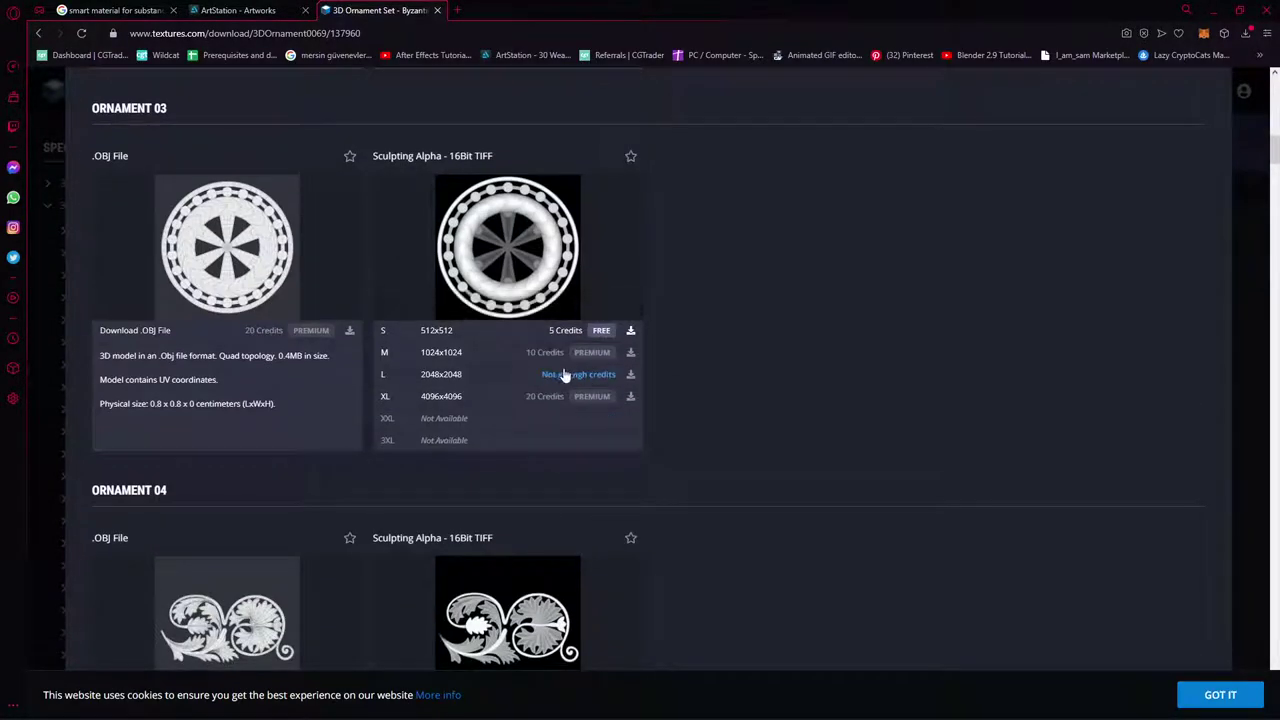
{"action": "scroll", "coordinate": [556, 498], "scroll_direction": "down", "scroll_amount": 4}
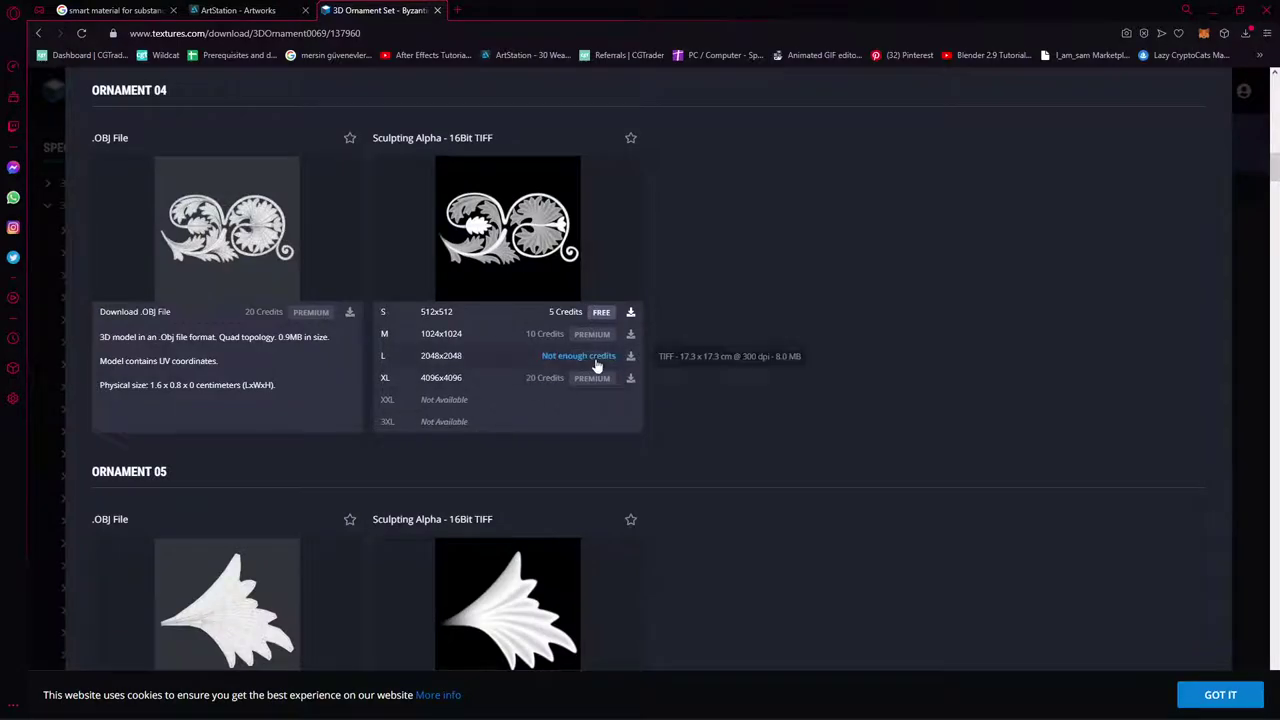
{"action": "scroll", "coordinate": [596, 366], "scroll_direction": "down", "scroll_amount": 1}
{"action": "scroll", "coordinate": [650, 420], "scroll_direction": "down", "scroll_amount": 4}
{"action": "scroll", "coordinate": [700, 470], "scroll_direction": "down", "scroll_amount": 8}
{"action": "scroll", "coordinate": [751, 514], "scroll_direction": "down", "scroll_amount": 10}
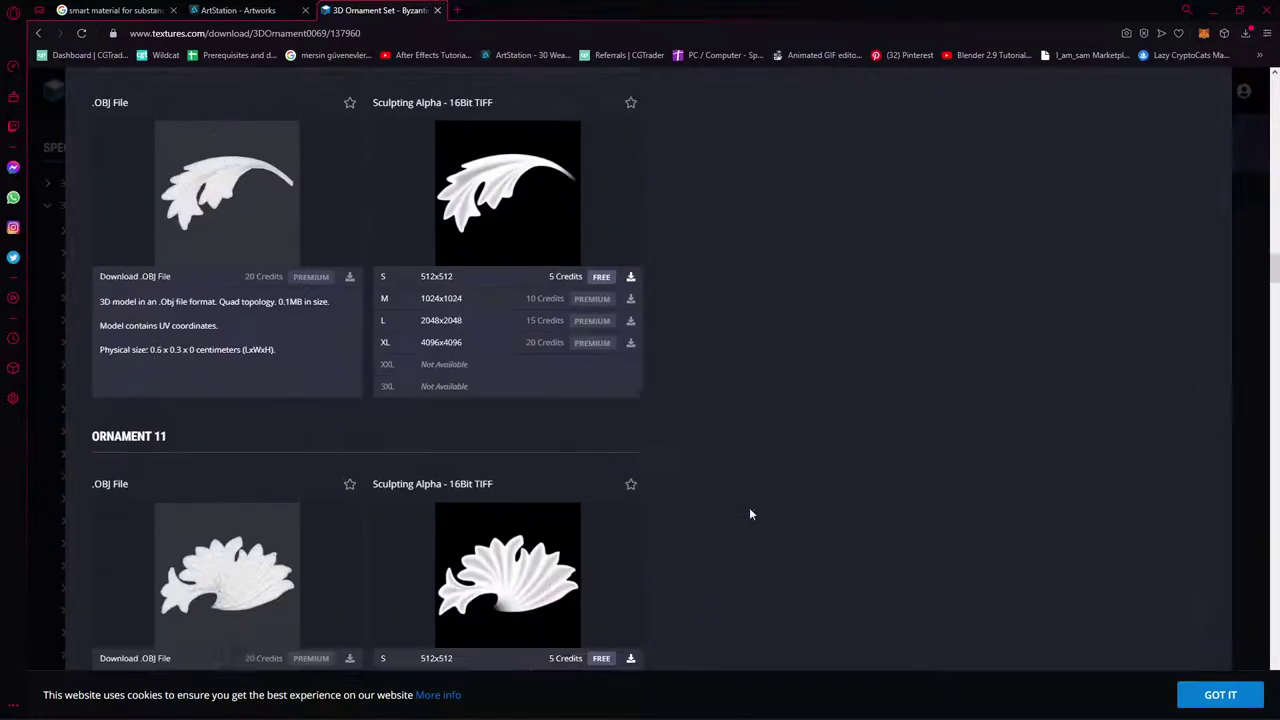
{"action": "scroll", "coordinate": [751, 514], "scroll_direction": "up", "scroll_amount": 3}
{"action": "key", "text": "alt+Left"}
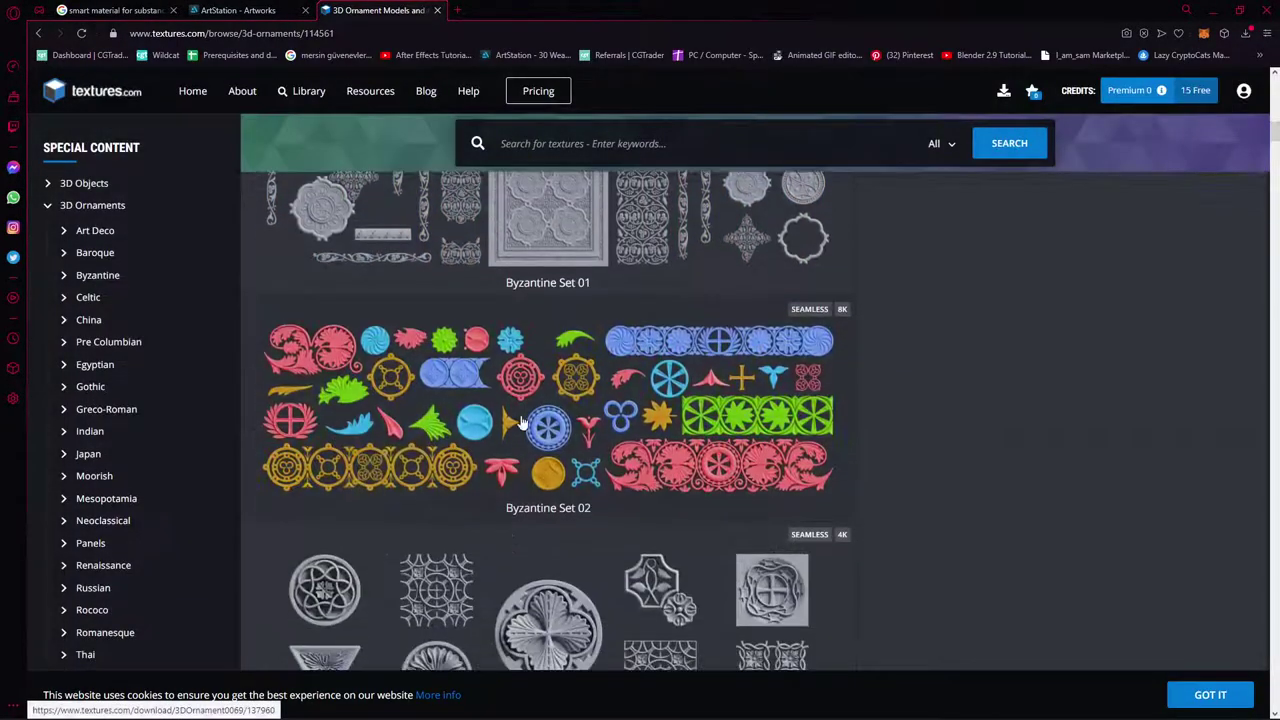
Scroll down the 3D Ornaments listing and open Egyptian Set 03
{"action": "scroll", "coordinate": [520, 424], "scroll_direction": "down", "scroll_amount": 9}
{"action": "scroll", "coordinate": [509, 457], "scroll_direction": "down", "scroll_amount": 9}
{"action": "scroll", "coordinate": [629, 423], "scroll_direction": "down", "scroll_amount": 4}
{"action": "scroll", "coordinate": [590, 460], "scroll_direction": "down", "scroll_amount": 5}
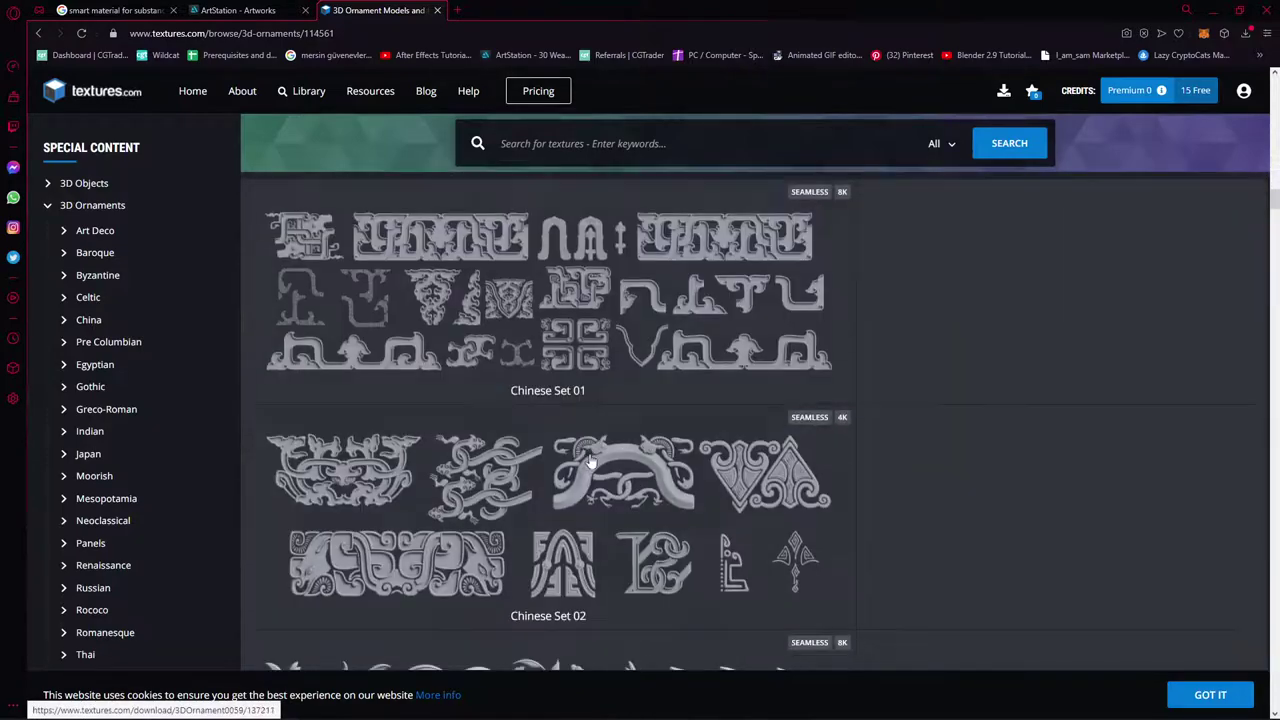
{"action": "scroll", "coordinate": [590, 460], "scroll_direction": "down", "scroll_amount": 9}
{"action": "scroll", "coordinate": [660, 458], "scroll_direction": "down", "scroll_amount": 5}
{"action": "scroll", "coordinate": [730, 456], "scroll_direction": "down", "scroll_amount": 3}
{"action": "scroll", "coordinate": [862, 452], "scroll_direction": "down", "scroll_amount": 2}
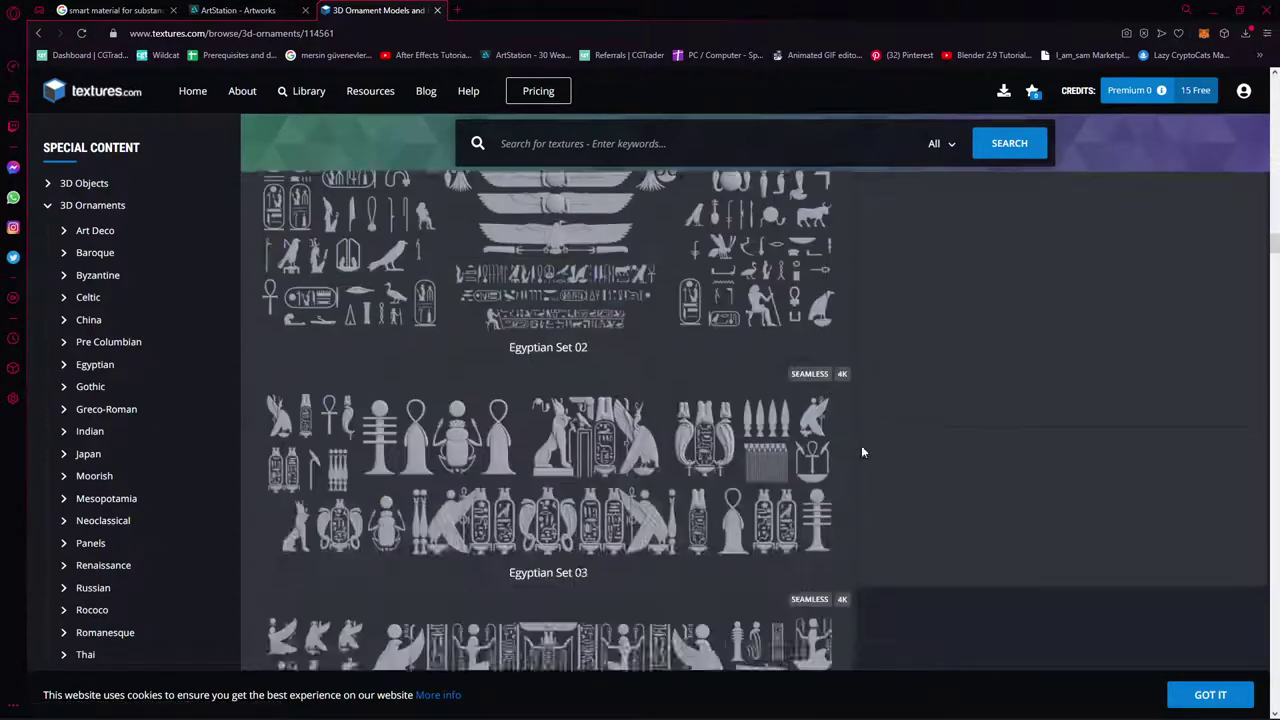
{"action": "scroll", "coordinate": [845, 460], "scroll_direction": "down", "scroll_amount": 4}
{"action": "scroll", "coordinate": [800, 462], "scroll_direction": "up", "scroll_amount": 3}
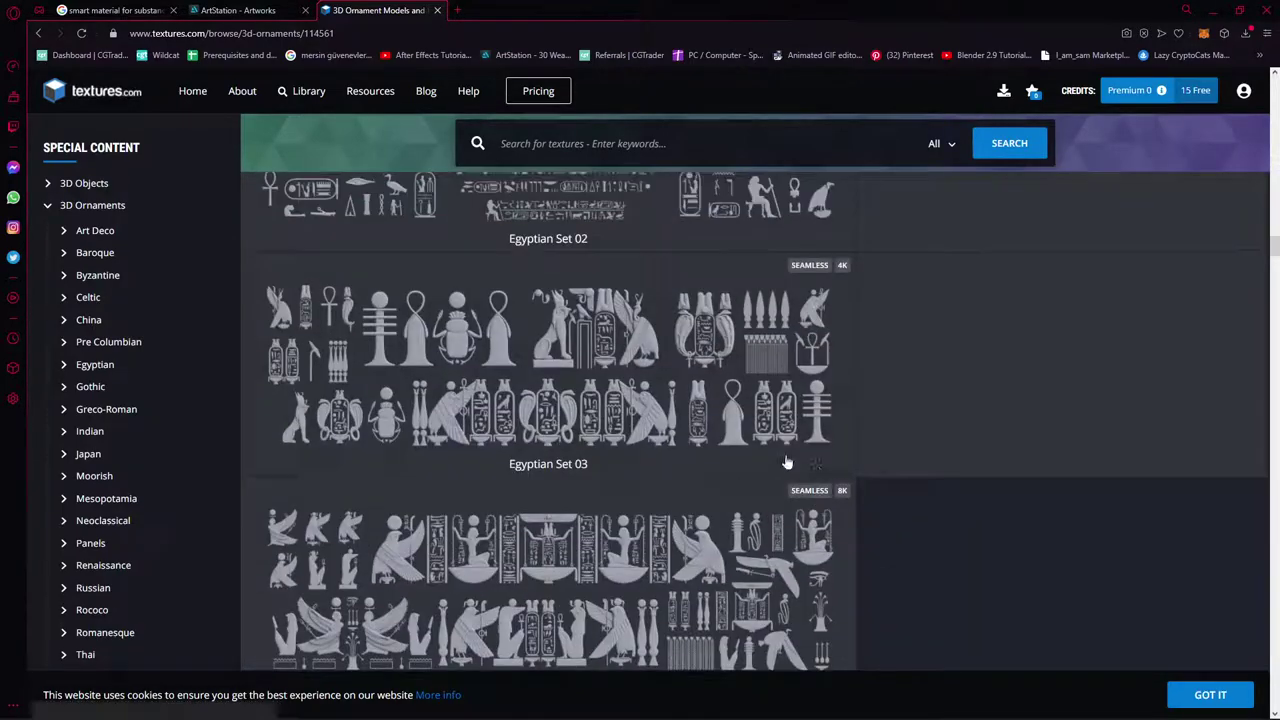
{"action": "left_click", "coordinate": [672, 412]}
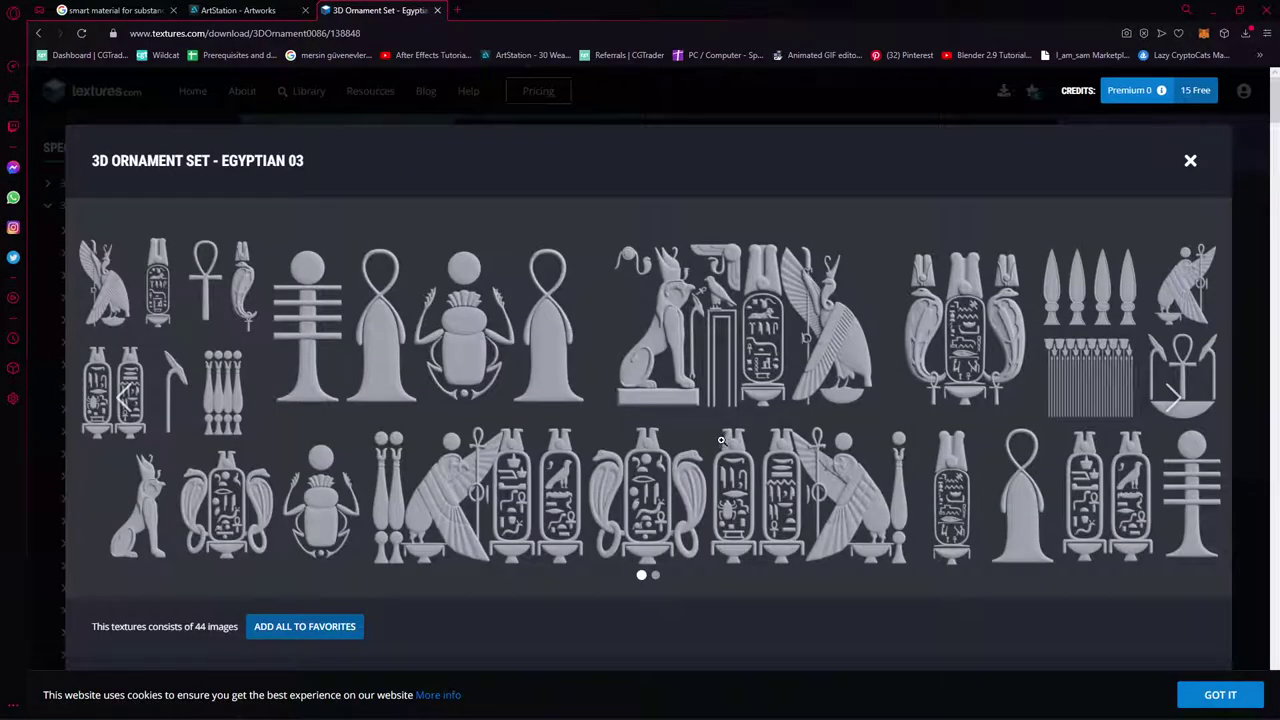
Review Egyptian Set 03's 44-image download options, then close the set
{"action": "scroll", "coordinate": [705, 437], "scroll_direction": "down", "scroll_amount": 2}
{"action": "scroll", "coordinate": [668, 430], "scroll_direction": "down", "scroll_amount": 5}
{"action": "scroll", "coordinate": [638, 418], "scroll_direction": "down", "scroll_amount": 3}
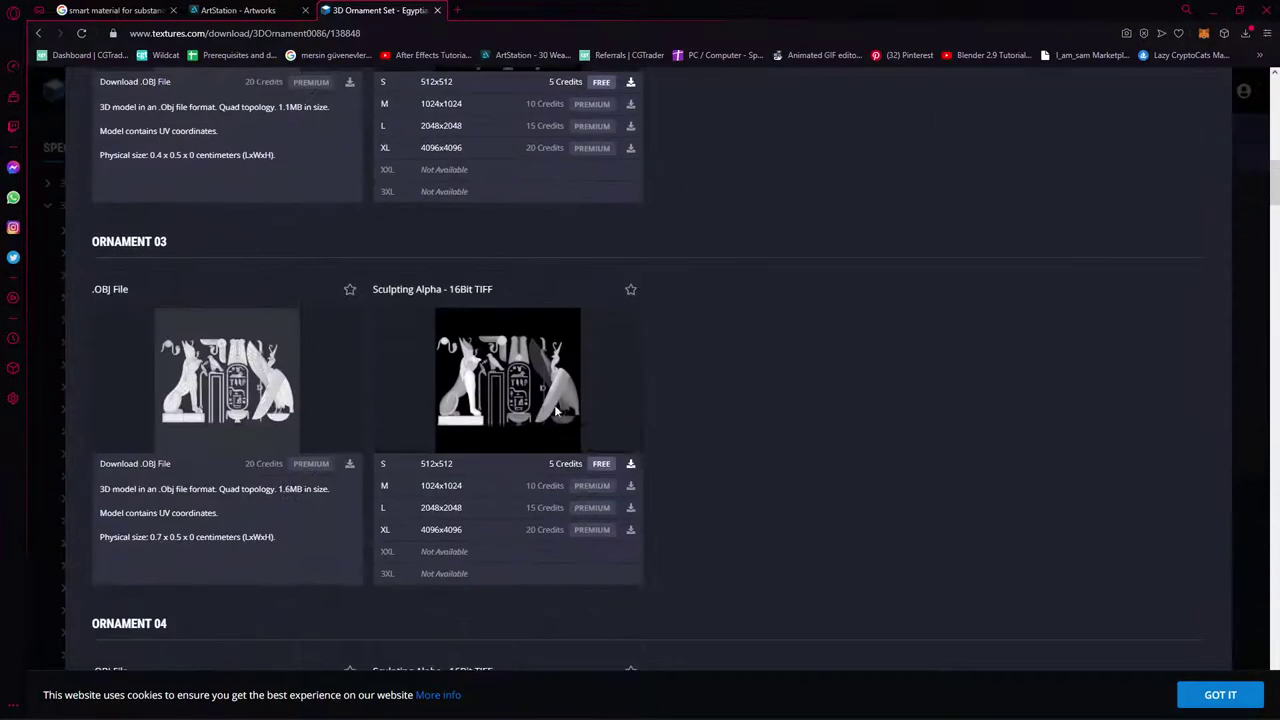
{"action": "scroll", "coordinate": [690, 415], "scroll_direction": "down", "scroll_amount": 3}
{"action": "scroll", "coordinate": [741, 434], "scroll_direction": "down", "scroll_amount": 4}
{"action": "scroll", "coordinate": [741, 434], "scroll_direction": "down", "scroll_amount": 4}
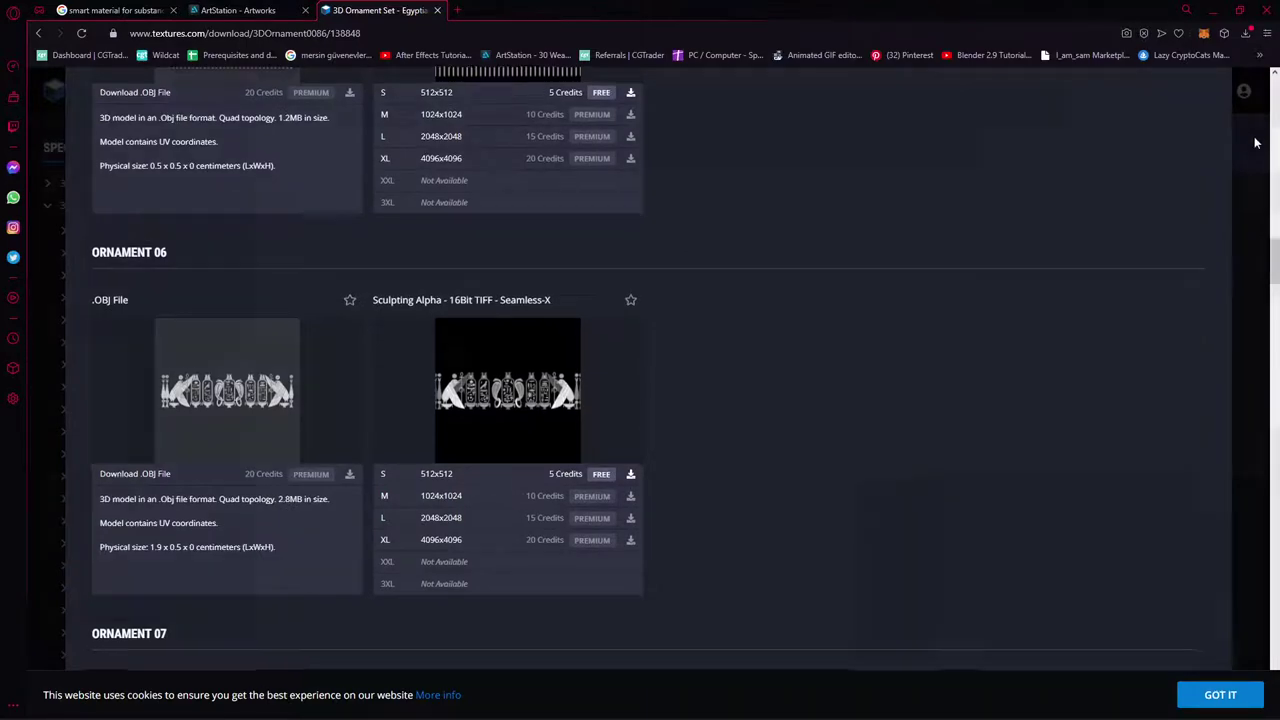
{"action": "left_click", "coordinate": [1242, 128]}
Return to ArtStation's textures results and begin typing a new search
{"action": "left_click", "coordinate": [298, 7]}
{"action": "scroll", "coordinate": [437, 414], "scroll_direction": "down", "scroll_amount": 2}
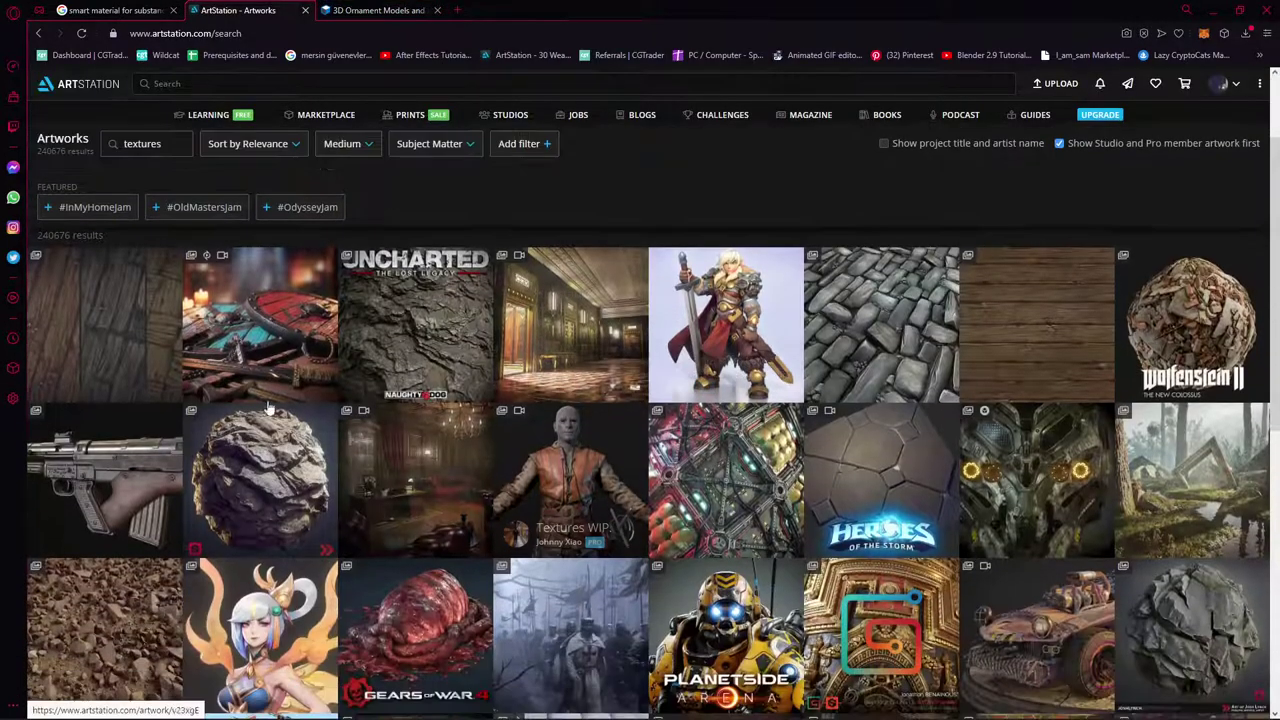
{"action": "scroll", "coordinate": [437, 414], "scroll_direction": "up", "scroll_amount": 2}
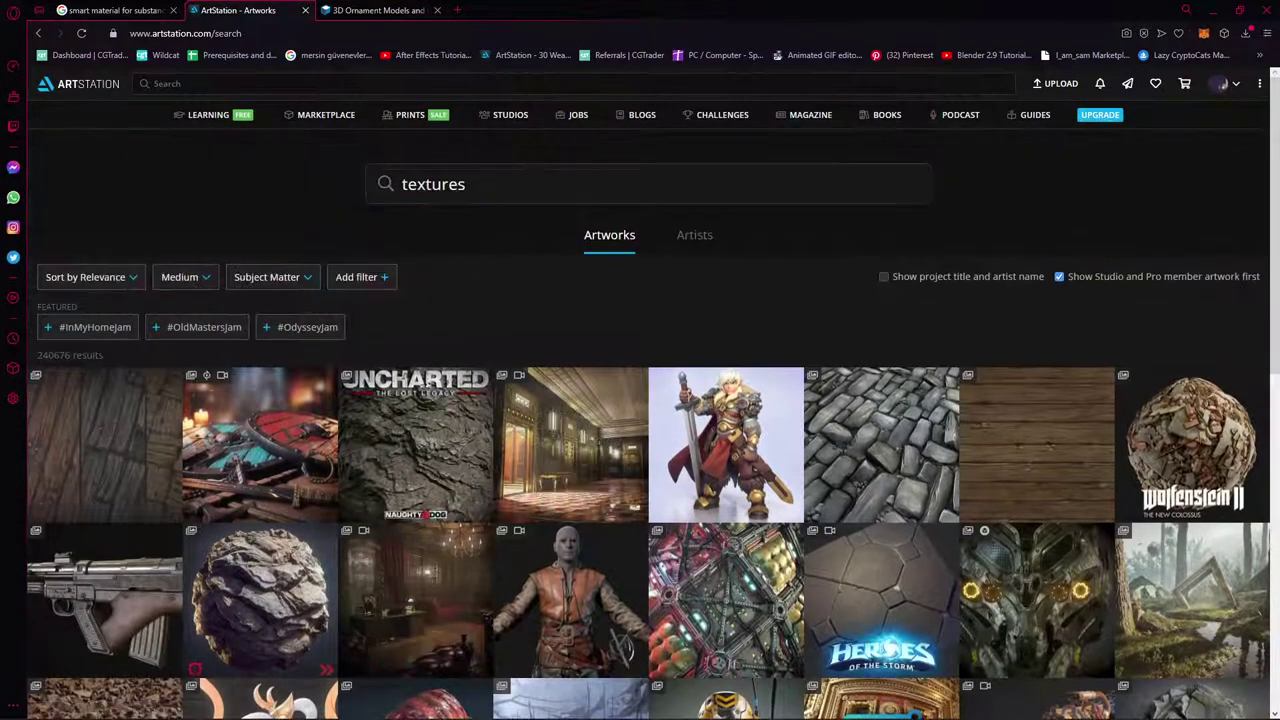
{"action": "left_click", "coordinate": [270, 84]}
{"action": "type", "text": "al"}
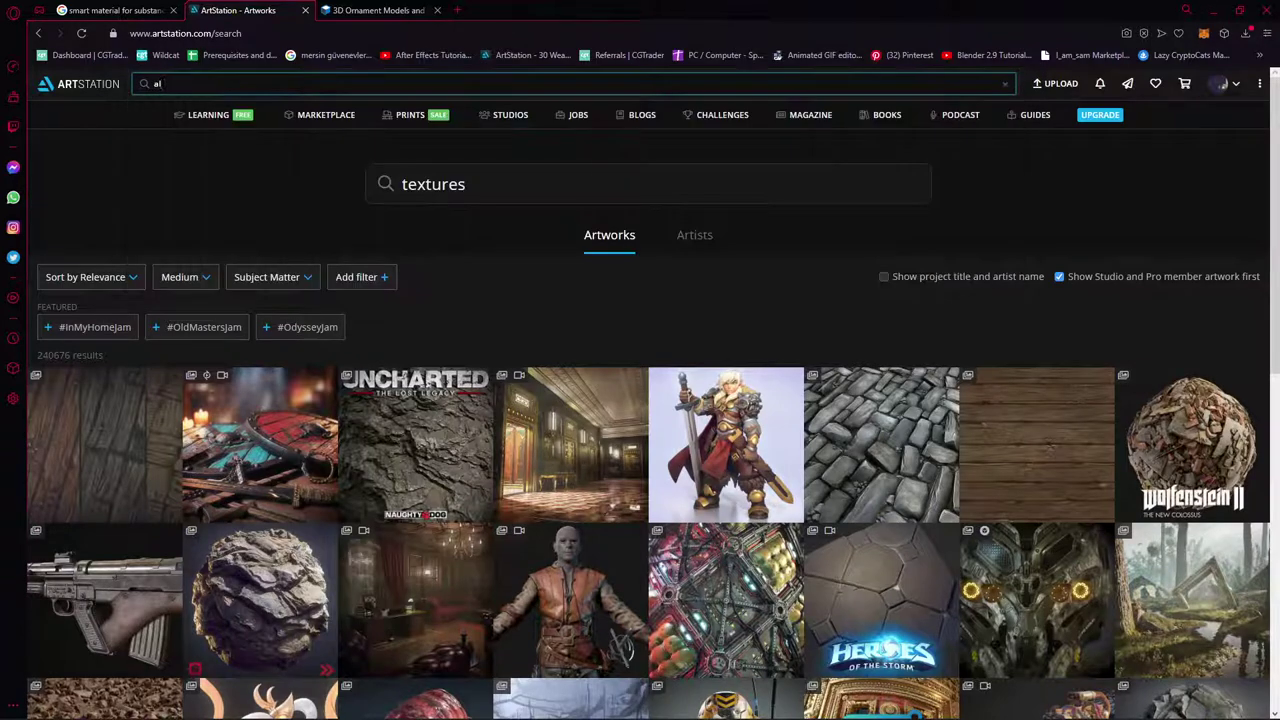
{"action": "type", "text": "pha ma"}
Search ArtStation for 'alpha map' and open 15 Free Alpha Map Samples in a new tab
{"action": "key", "text": "Return"}
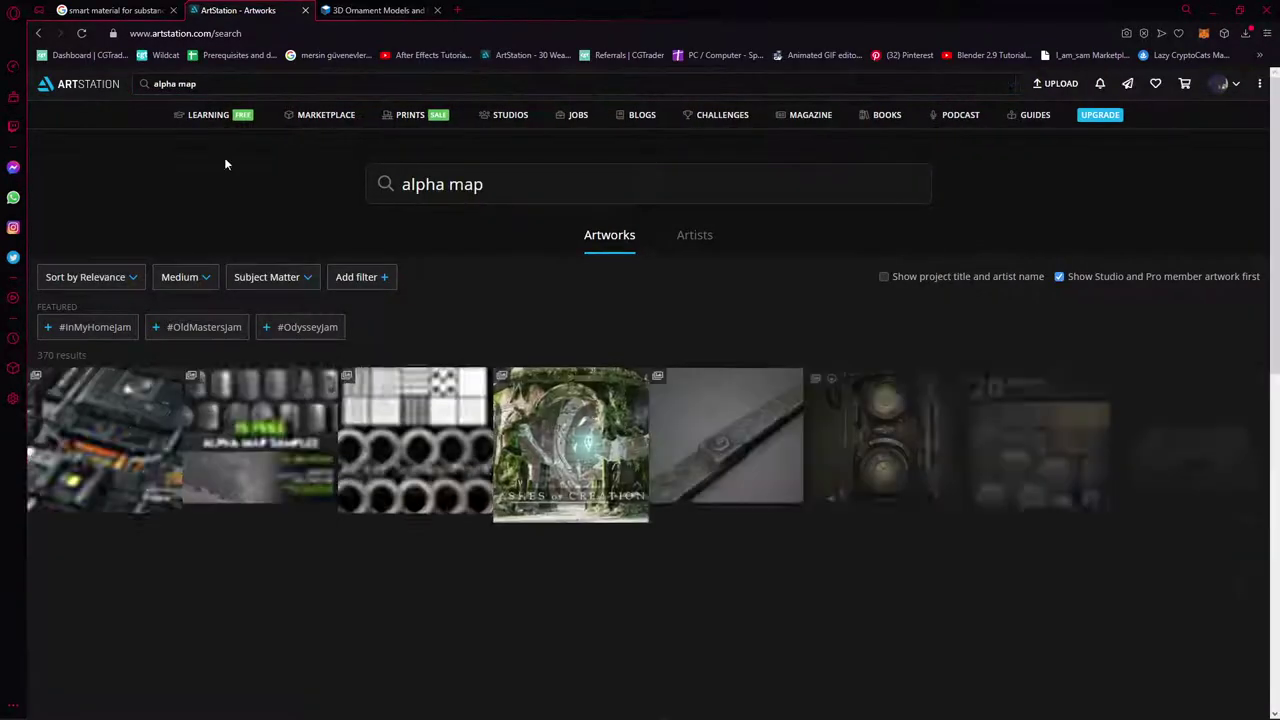
{"action": "scroll", "coordinate": [390, 420], "scroll_direction": "down", "scroll_amount": 2}
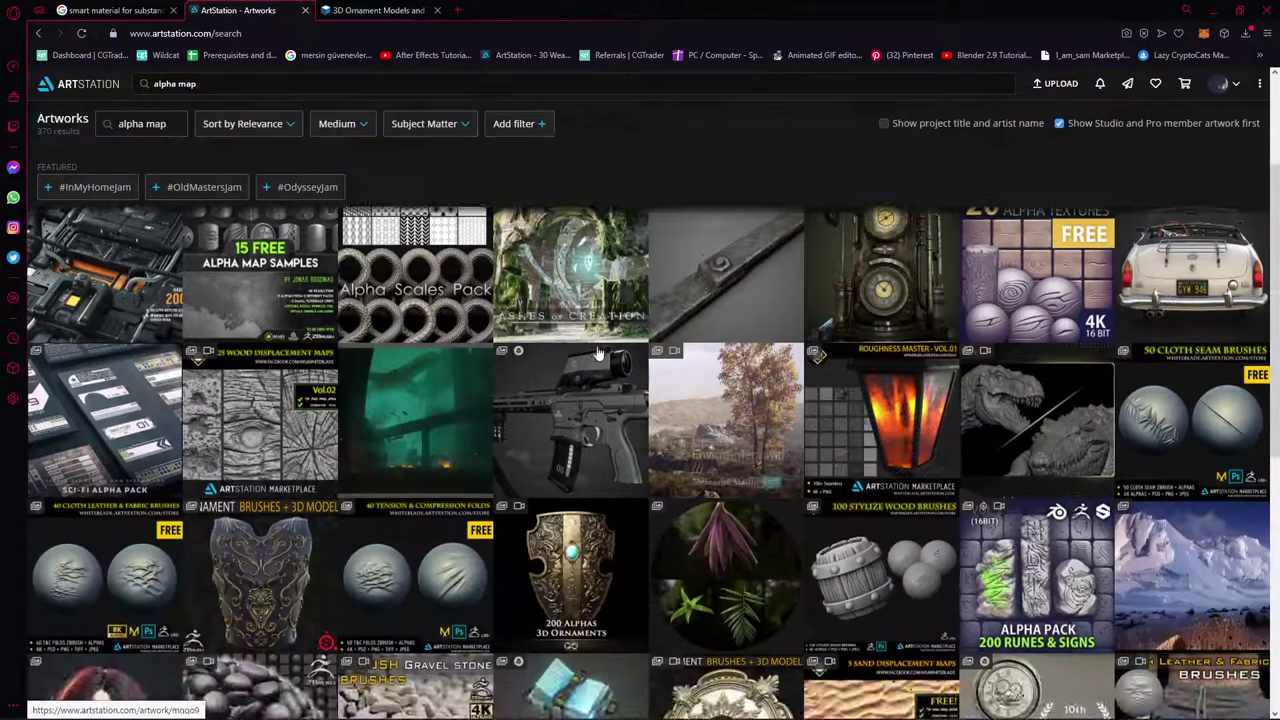
{"action": "scroll", "coordinate": [300, 420], "scroll_direction": "up", "scroll_amount": 1}
{"action": "middle_click", "coordinate": [260, 380]}
{"action": "left_click", "coordinate": [380, 10]}
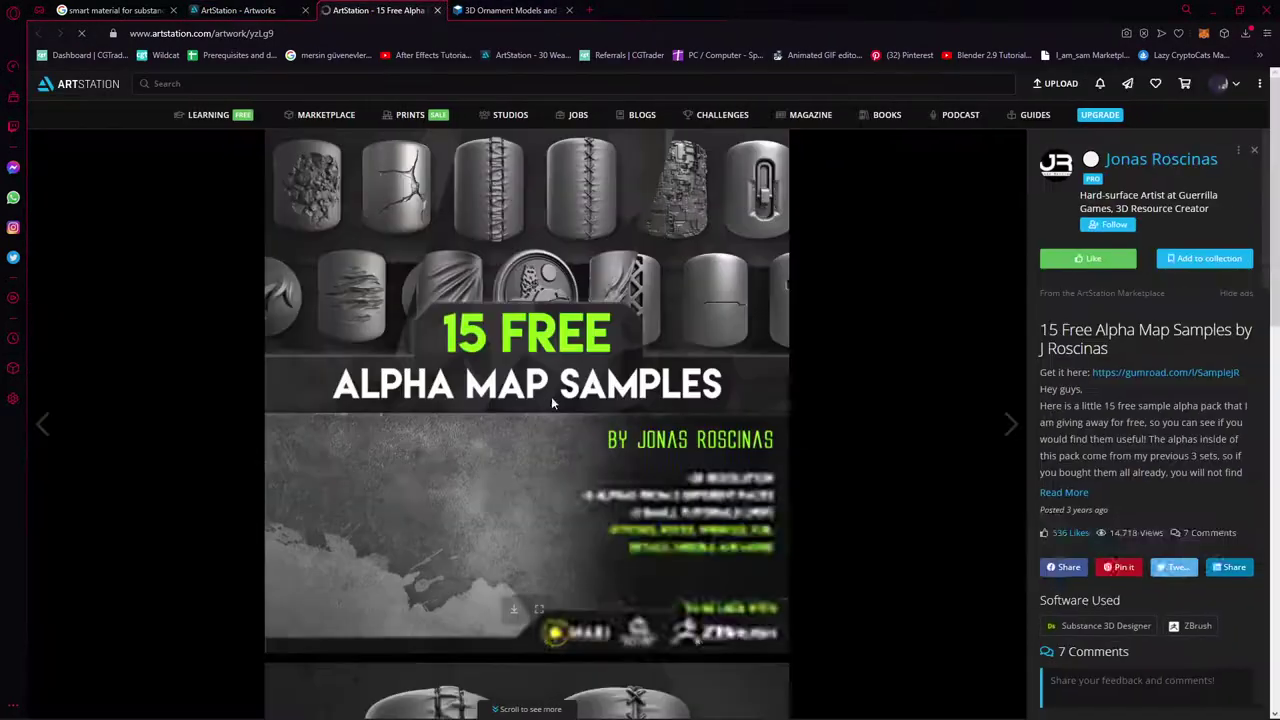
Scroll through the 15 Free Alpha Map Samples page, then return to the results tab
{"action": "scroll", "coordinate": [616, 426], "scroll_direction": "down", "scroll_amount": 5}
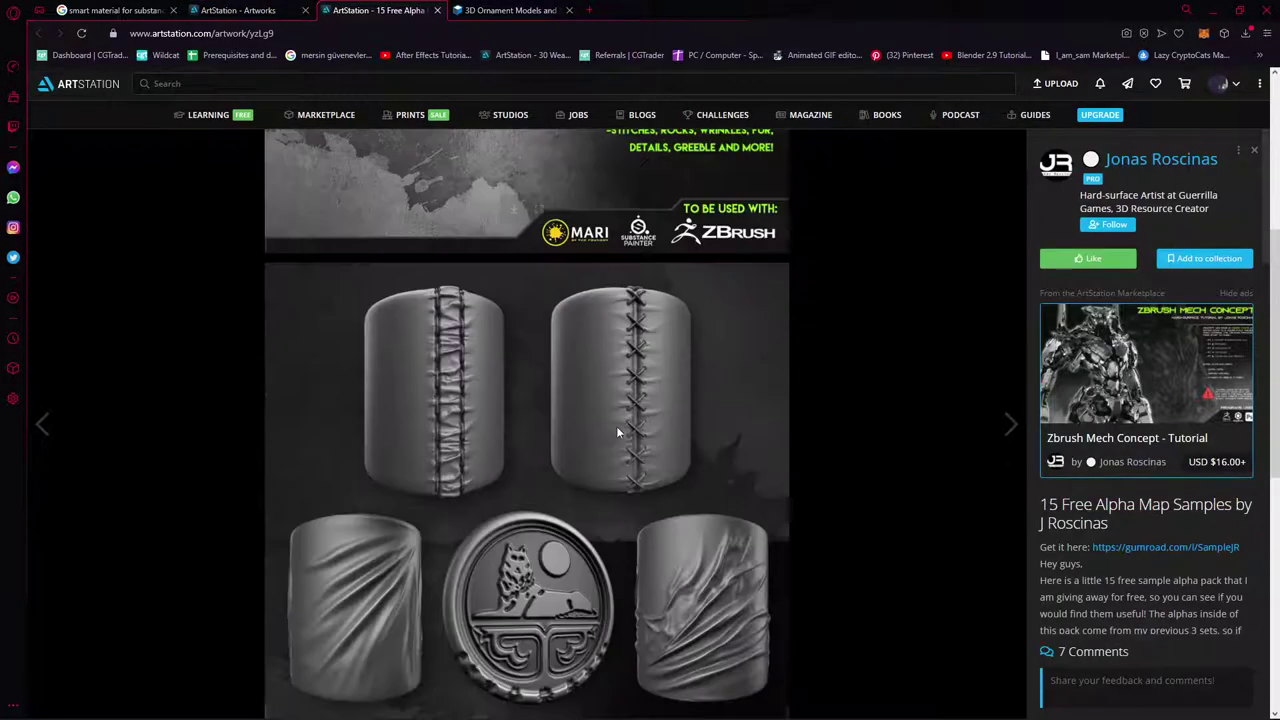
{"action": "scroll", "coordinate": [687, 460], "scroll_direction": "down", "scroll_amount": 1}
{"action": "scroll", "coordinate": [687, 460], "scroll_direction": "down", "scroll_amount": 3}
{"action": "scroll", "coordinate": [688, 470], "scroll_direction": "down", "scroll_amount": 2}
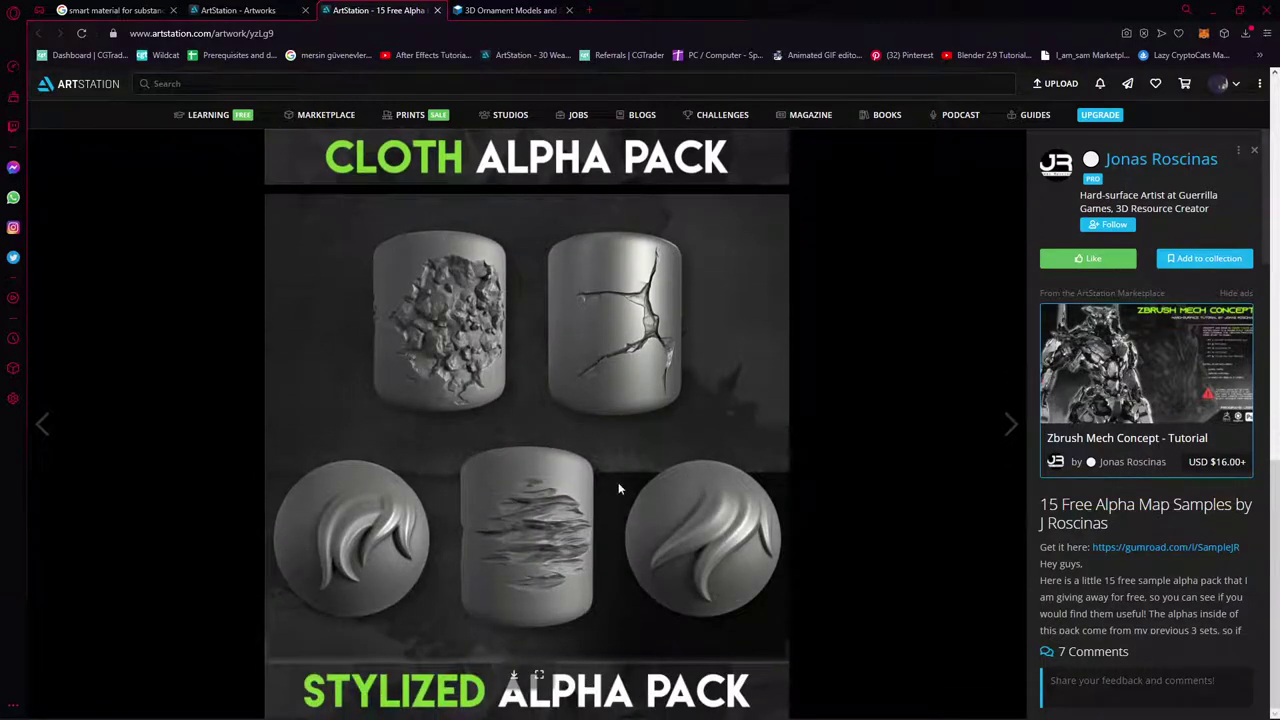
{"action": "scroll", "coordinate": [574, 501], "scroll_direction": "up", "scroll_amount": 2}
{"action": "scroll", "coordinate": [600, 492], "scroll_direction": "down", "scroll_amount": 2}
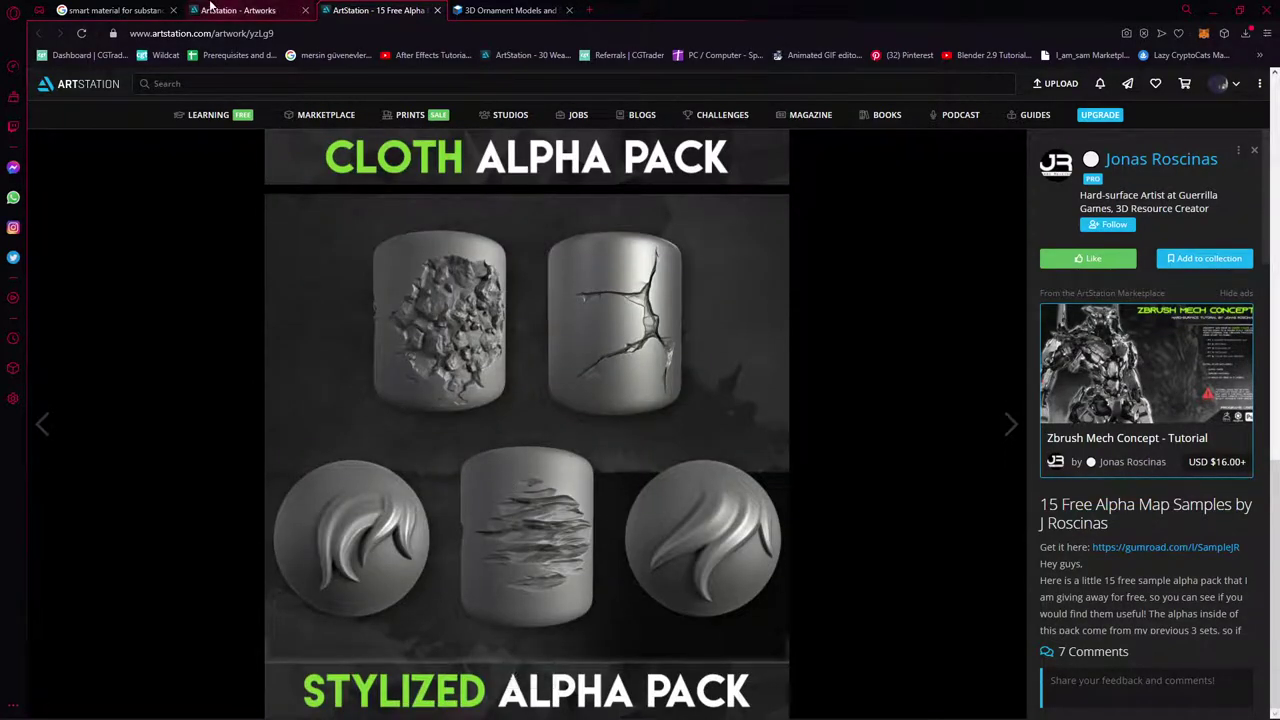
{"action": "left_click", "coordinate": [211, 8]}
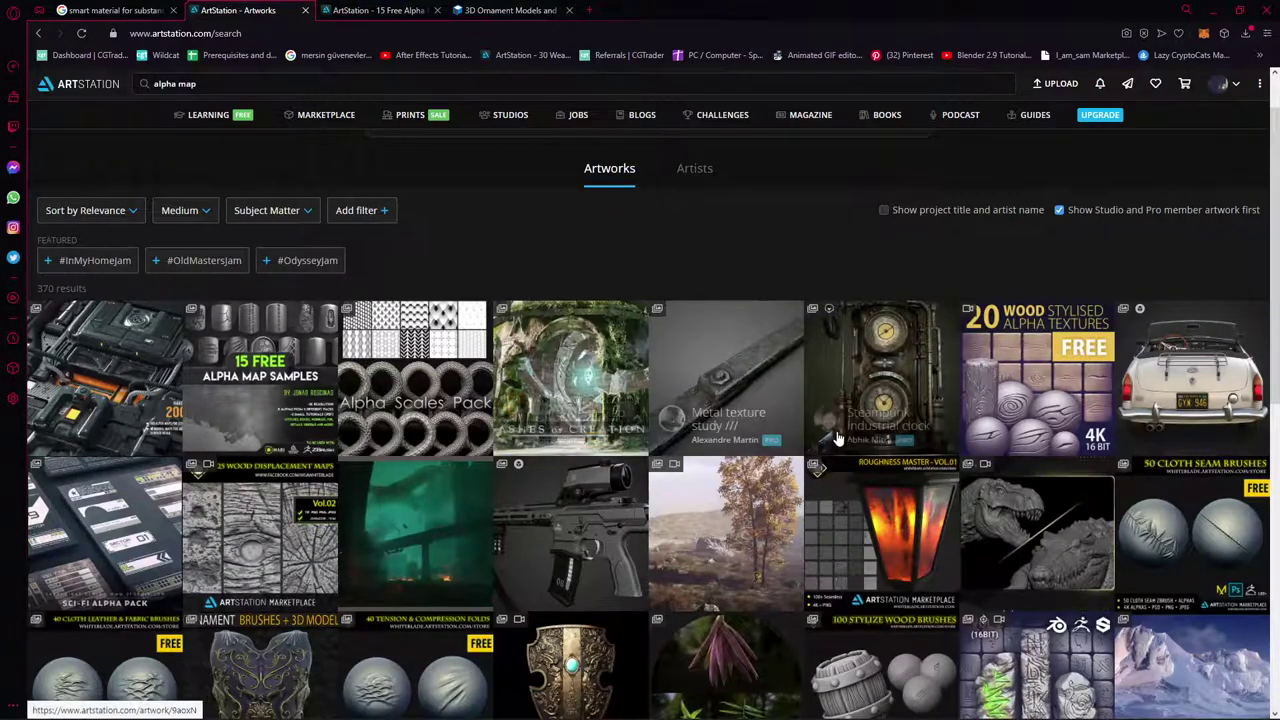
Browse through the 370 'alpha map' search results
{"action": "scroll", "coordinate": [838, 438], "scroll_direction": "down", "scroll_amount": 3}
{"action": "scroll", "coordinate": [645, 398], "scroll_direction": "down", "scroll_amount": 3}
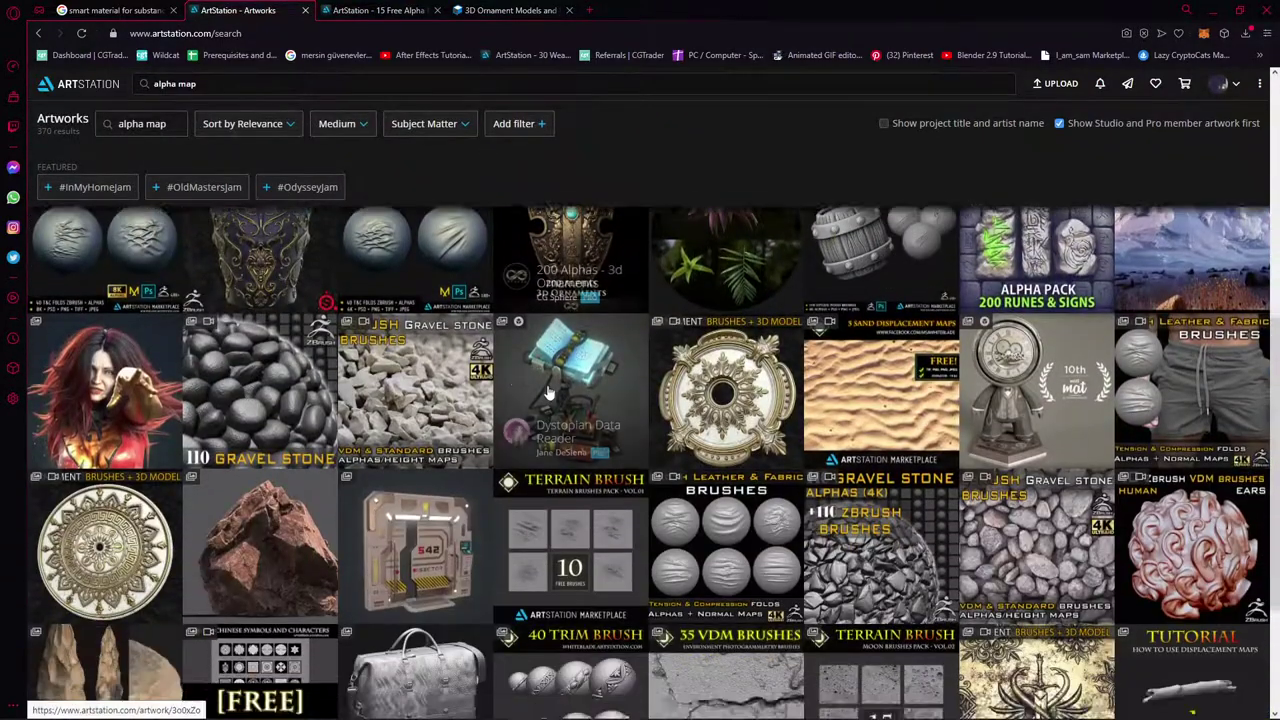
{"action": "scroll", "coordinate": [655, 440], "scroll_direction": "down", "scroll_amount": 1}
{"action": "scroll", "coordinate": [662, 470], "scroll_direction": "down", "scroll_amount": 1}
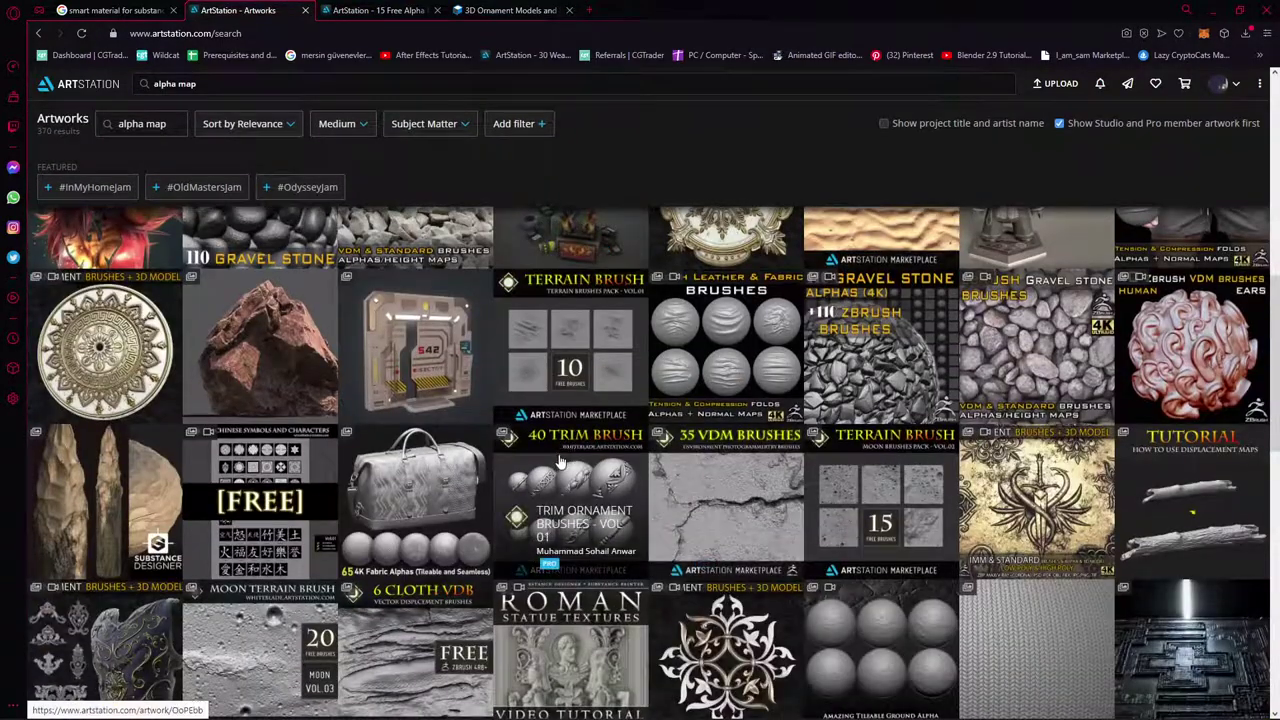
{"action": "scroll", "coordinate": [668, 492], "scroll_direction": "down", "scroll_amount": 1}
{"action": "scroll", "coordinate": [668, 492], "scroll_direction": "down", "scroll_amount": 2}
{"action": "scroll", "coordinate": [372, 460], "scroll_direction": "up", "scroll_amount": 5}
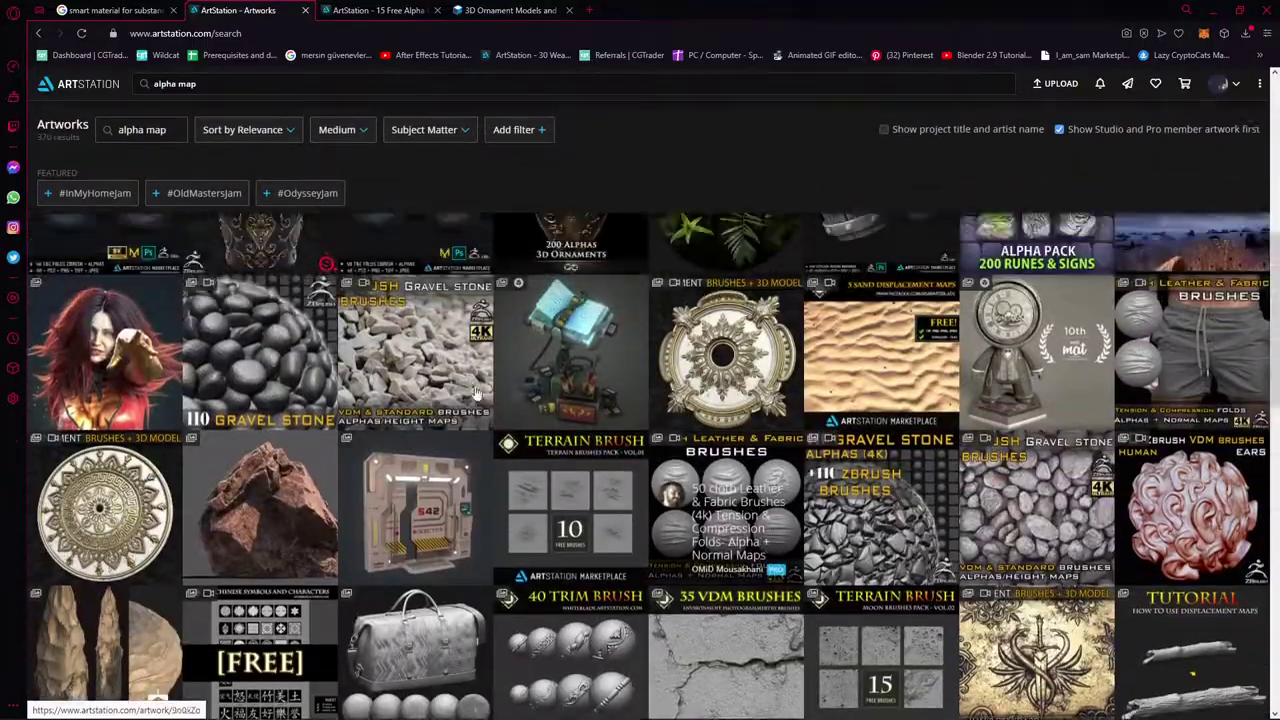
{"action": "scroll", "coordinate": [372, 460], "scroll_direction": "up", "scroll_amount": 5}
{"action": "scroll", "coordinate": [372, 460], "scroll_direction": "up", "scroll_amount": 3}
{"action": "scroll", "coordinate": [953, 562], "scroll_direction": "down", "scroll_amount": 5}
{"action": "scroll", "coordinate": [953, 562], "scroll_direction": "down", "scroll_amount": 4}
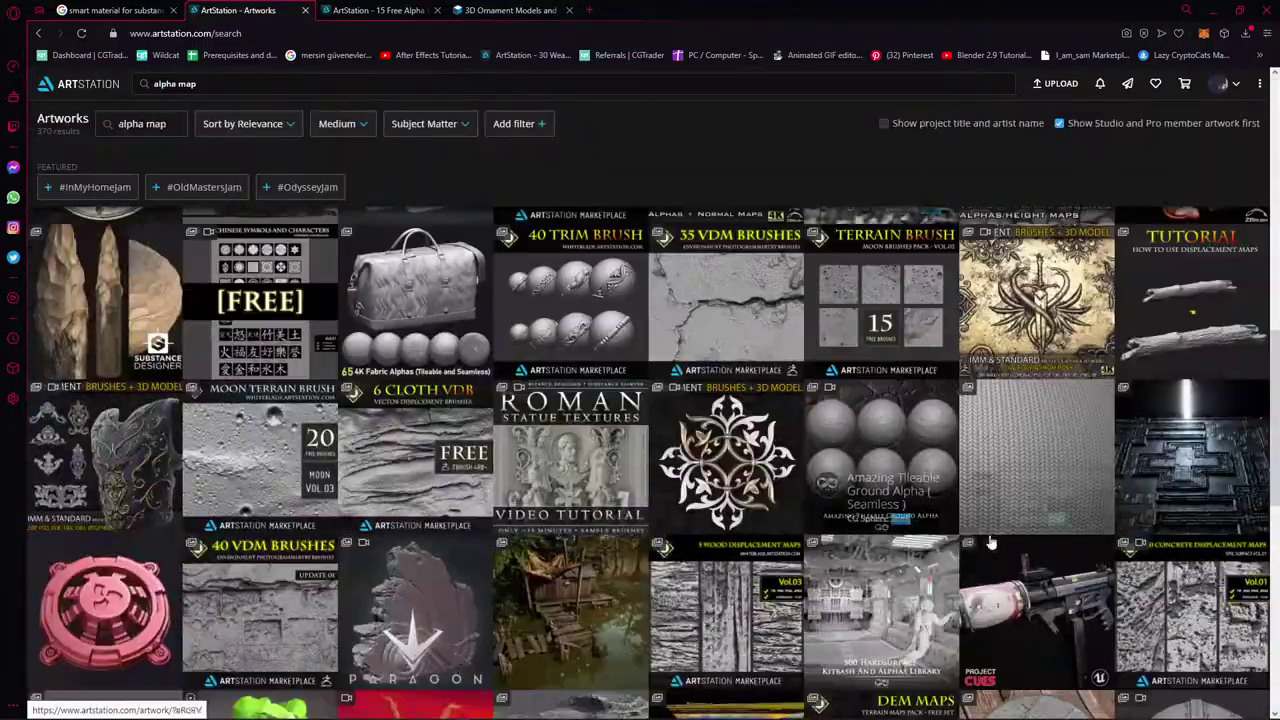
{"action": "scroll", "coordinate": [700, 580], "scroll_direction": "down", "scroll_amount": 5}
{"action": "scroll", "coordinate": [470, 600], "scroll_direction": "down", "scroll_amount": 3}
{"action": "scroll", "coordinate": [470, 600], "scroll_direction": "down", "scroll_amount": 3}
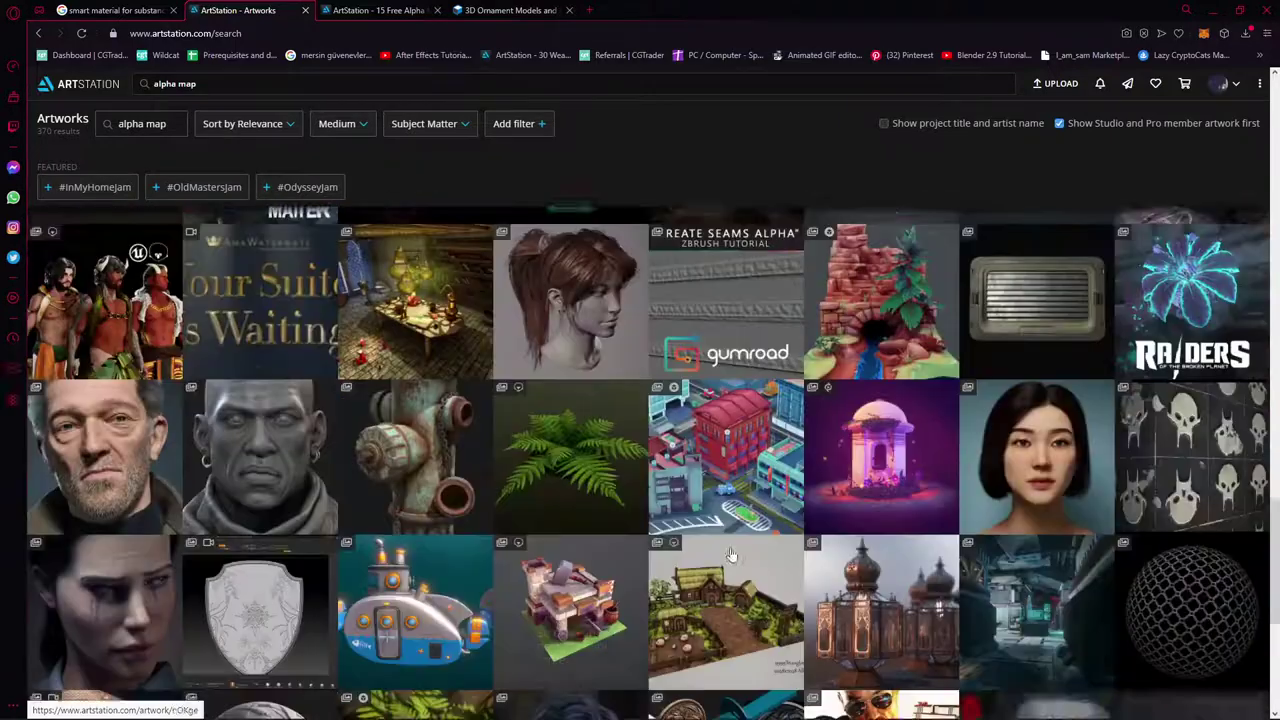
{"action": "scroll", "coordinate": [367, 472], "scroll_direction": "up", "scroll_amount": 3}
{"action": "scroll", "coordinate": [367, 472], "scroll_direction": "up", "scroll_amount": 1}
{"action": "scroll", "coordinate": [365, 472], "scroll_direction": "up", "scroll_amount": 2}
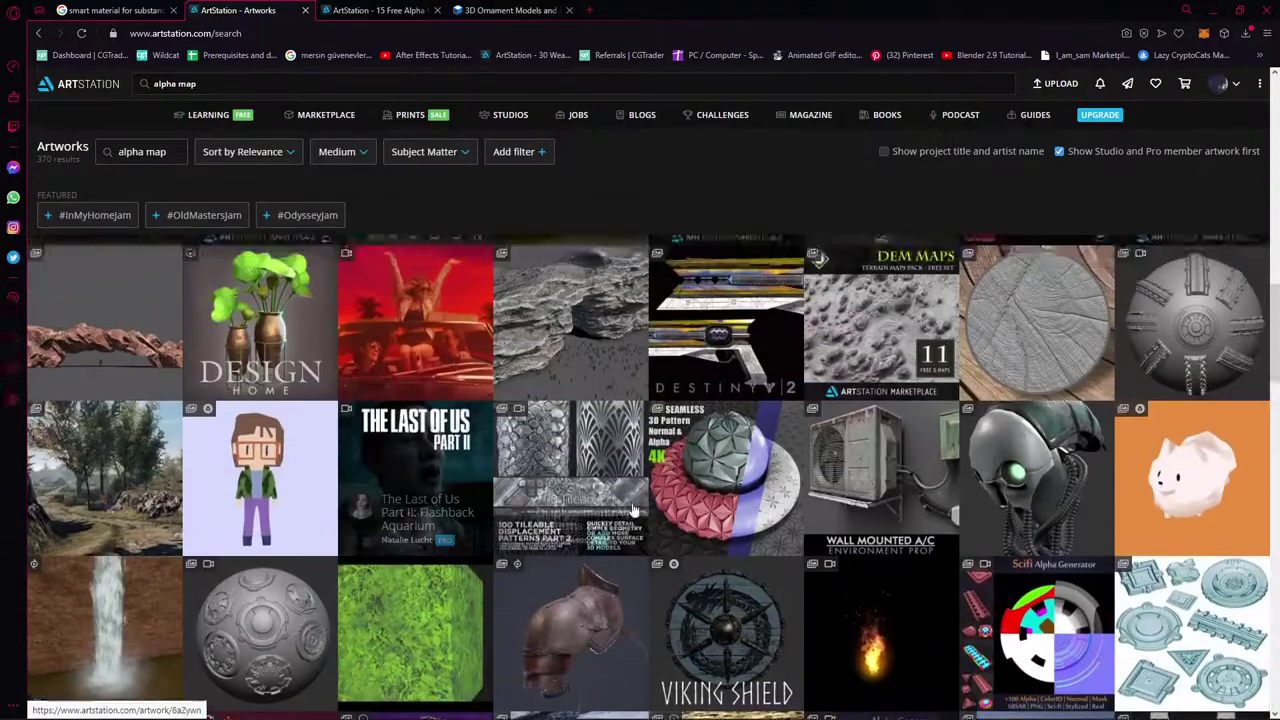
{"action": "scroll", "coordinate": [375, 440], "scroll_direction": "up", "scroll_amount": 3}
{"action": "scroll", "coordinate": [386, 410], "scroll_direction": "up", "scroll_amount": 1}
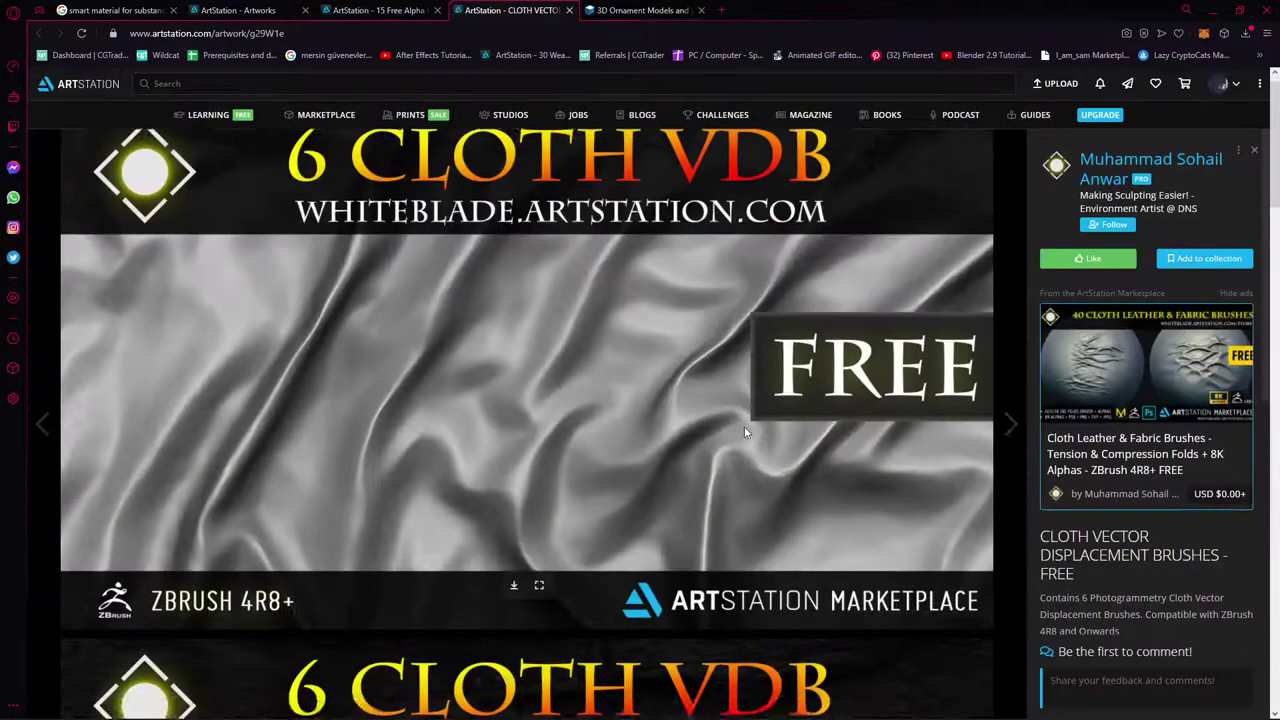
Scroll through the free 6 Cloth VDB displacement brushes page
{"action": "scroll", "coordinate": [744, 432], "scroll_direction": "down", "scroll_amount": 1}
{"action": "scroll", "coordinate": [680, 410], "scroll_direction": "down", "scroll_amount": 2}
{"action": "scroll", "coordinate": [600, 380], "scroll_direction": "down", "scroll_amount": 3}
{"action": "scroll", "coordinate": [595, 374], "scroll_direction": "down", "scroll_amount": 3}
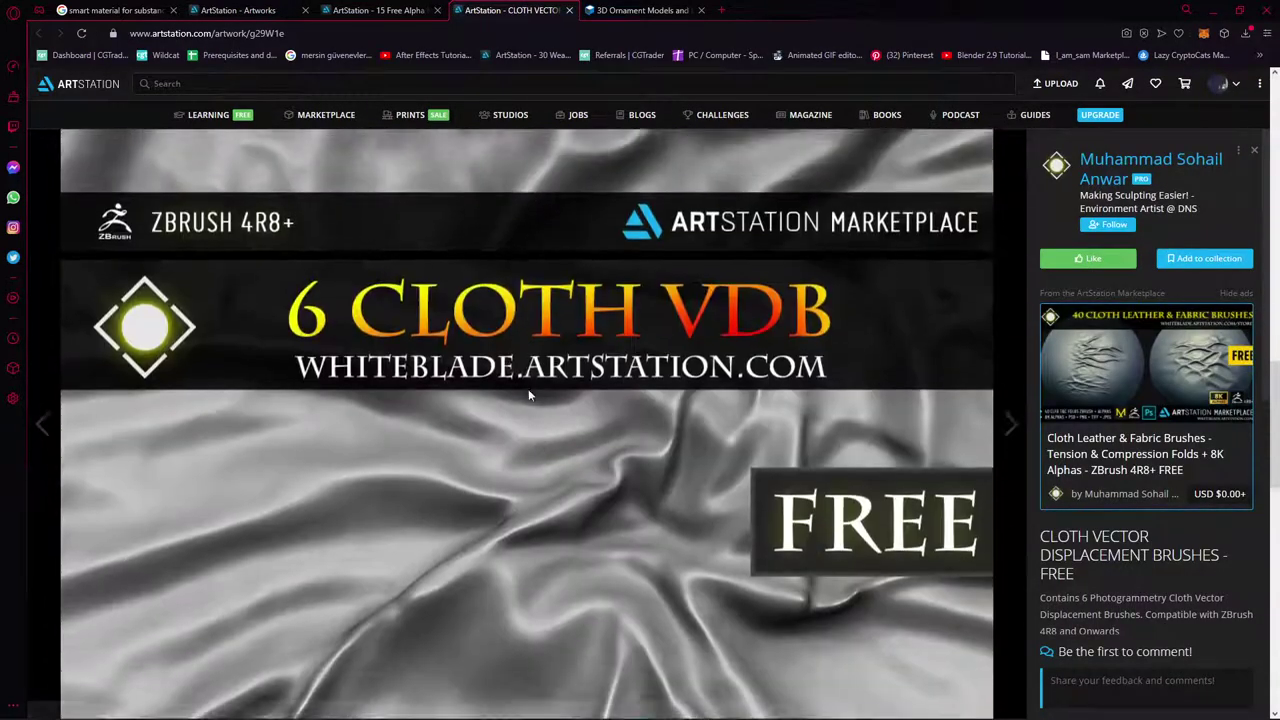
{"action": "scroll", "coordinate": [550, 385], "scroll_direction": "down", "scroll_amount": 3}
{"action": "scroll", "coordinate": [645, 592], "scroll_direction": "down", "scroll_amount": 3}
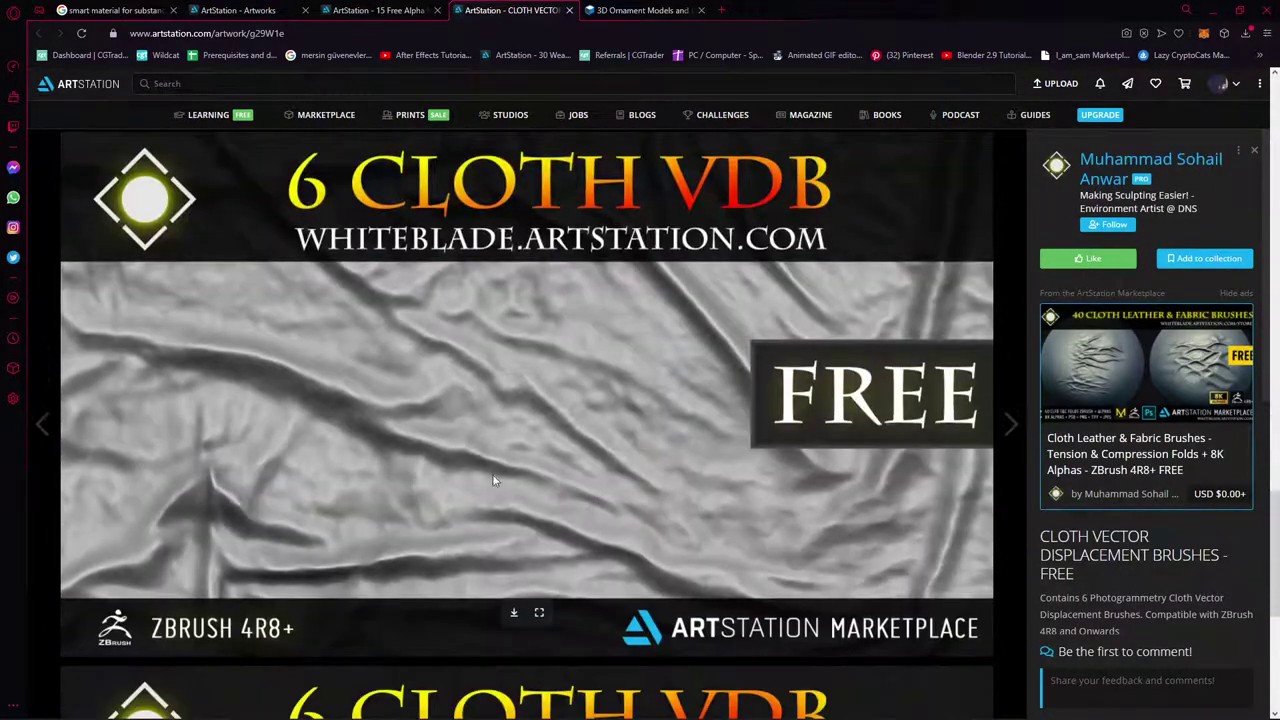
{"action": "scroll", "coordinate": [497, 481], "scroll_direction": "down", "scroll_amount": 3}
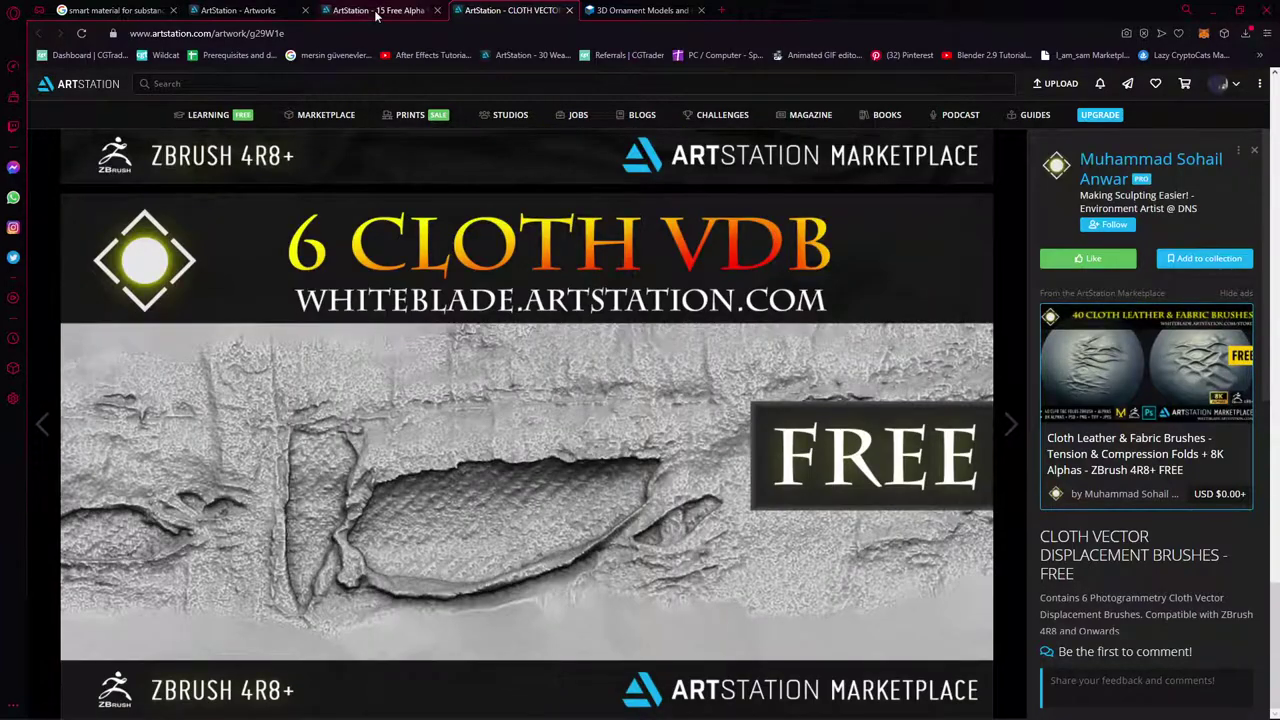
Back in the alpha map results, open and look over 20 Wood Stylised Alpha Textures
{"action": "left_click", "coordinate": [377, 10]}
{"action": "left_click", "coordinate": [238, 10]}
{"action": "scroll", "coordinate": [907, 497], "scroll_direction": "down", "scroll_amount": 3}
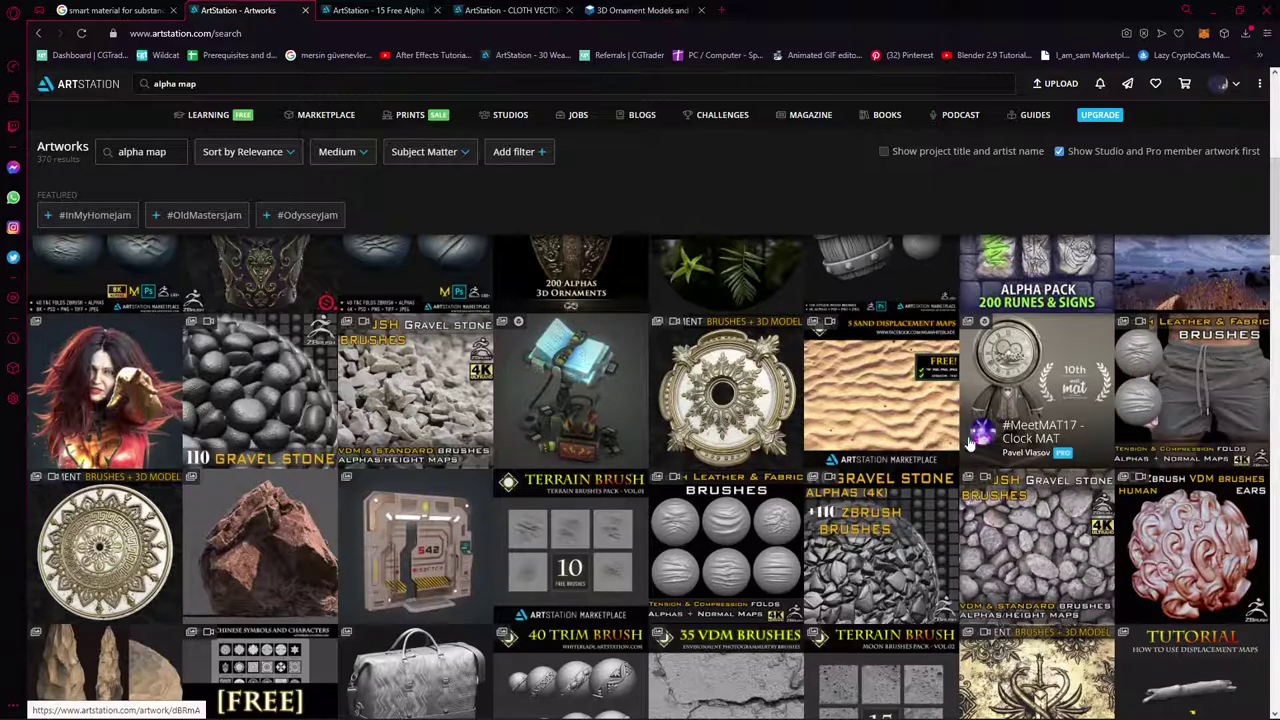
{"action": "scroll", "coordinate": [968, 443], "scroll_direction": "up", "scroll_amount": 4}
{"action": "scroll", "coordinate": [970, 480], "scroll_direction": "up", "scroll_amount": 4}
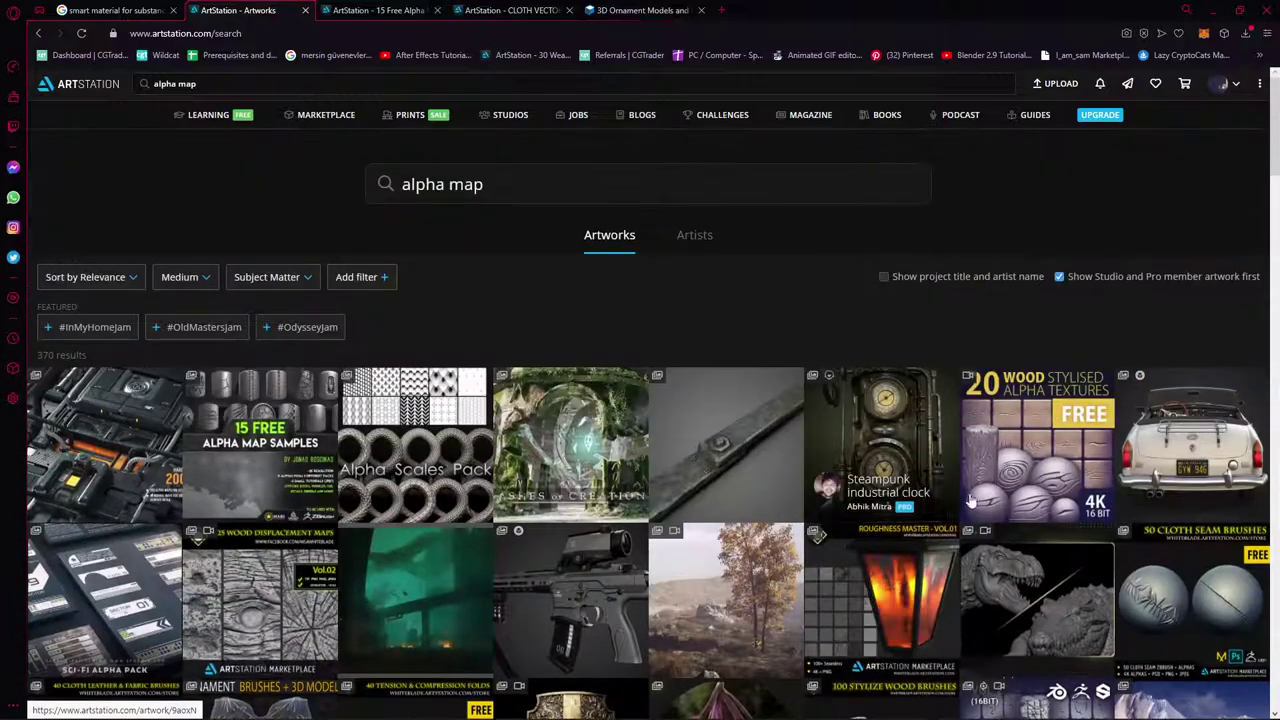
{"action": "left_click", "coordinate": [1000, 470]}
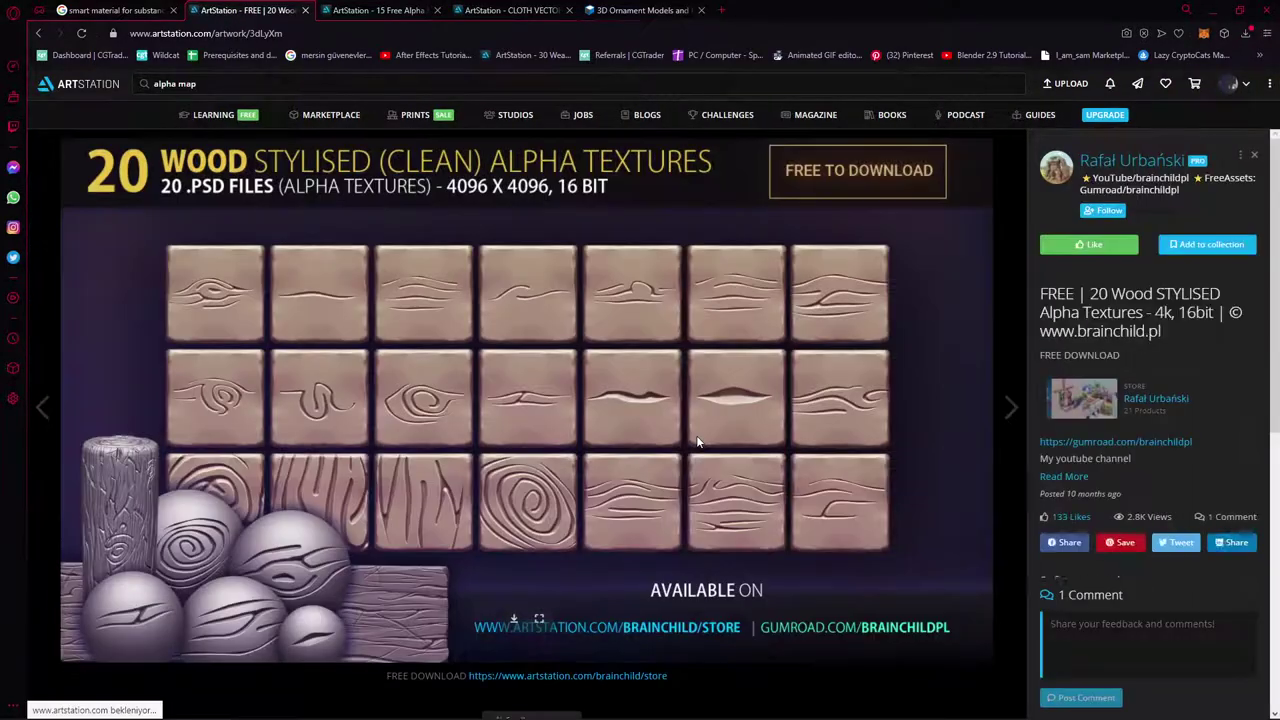
{"action": "scroll", "coordinate": [545, 385], "scroll_direction": "down", "scroll_amount": 5}
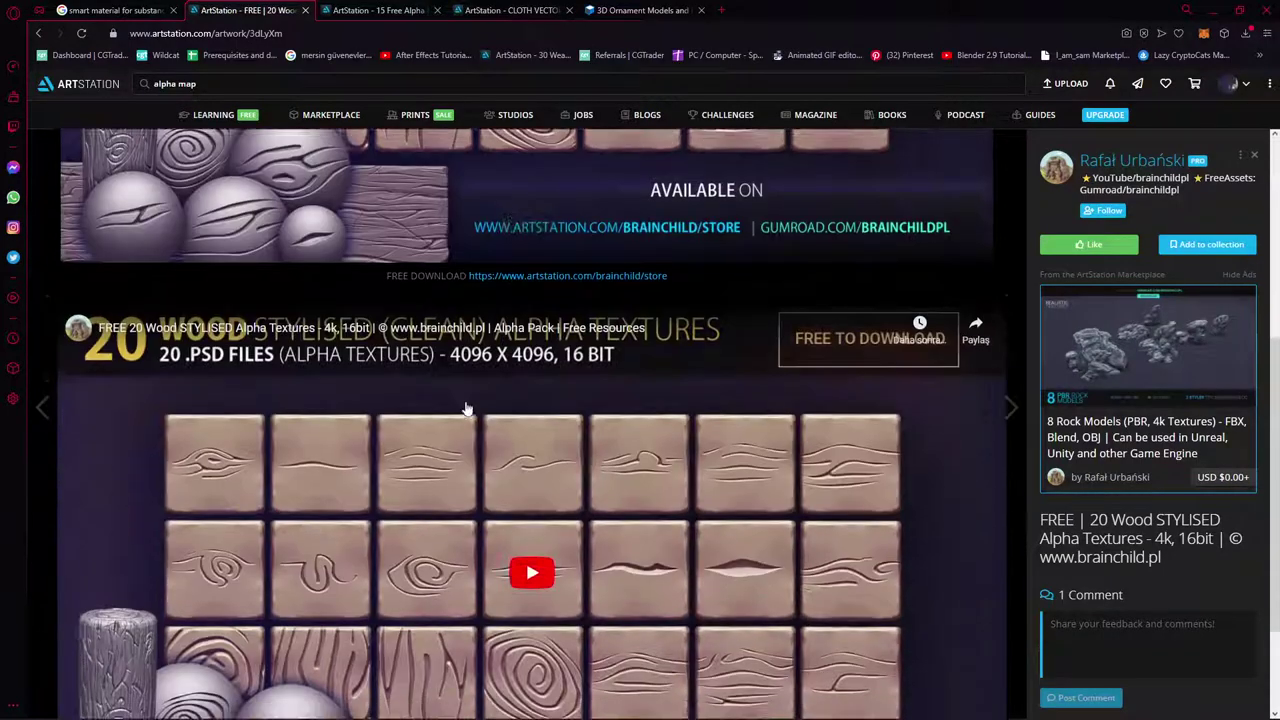
{"action": "scroll", "coordinate": [600, 400], "scroll_direction": "down", "scroll_amount": 2}
{"action": "scroll", "coordinate": [800, 450], "scroll_direction": "up", "scroll_amount": 3}
{"action": "scroll", "coordinate": [952, 487], "scroll_direction": "up", "scroll_amount": 3}
{"action": "scroll", "coordinate": [952, 493], "scroll_direction": "down", "scroll_amount": 1}
{"action": "scroll", "coordinate": [1100, 562], "scroll_direction": "down", "scroll_amount": 3}
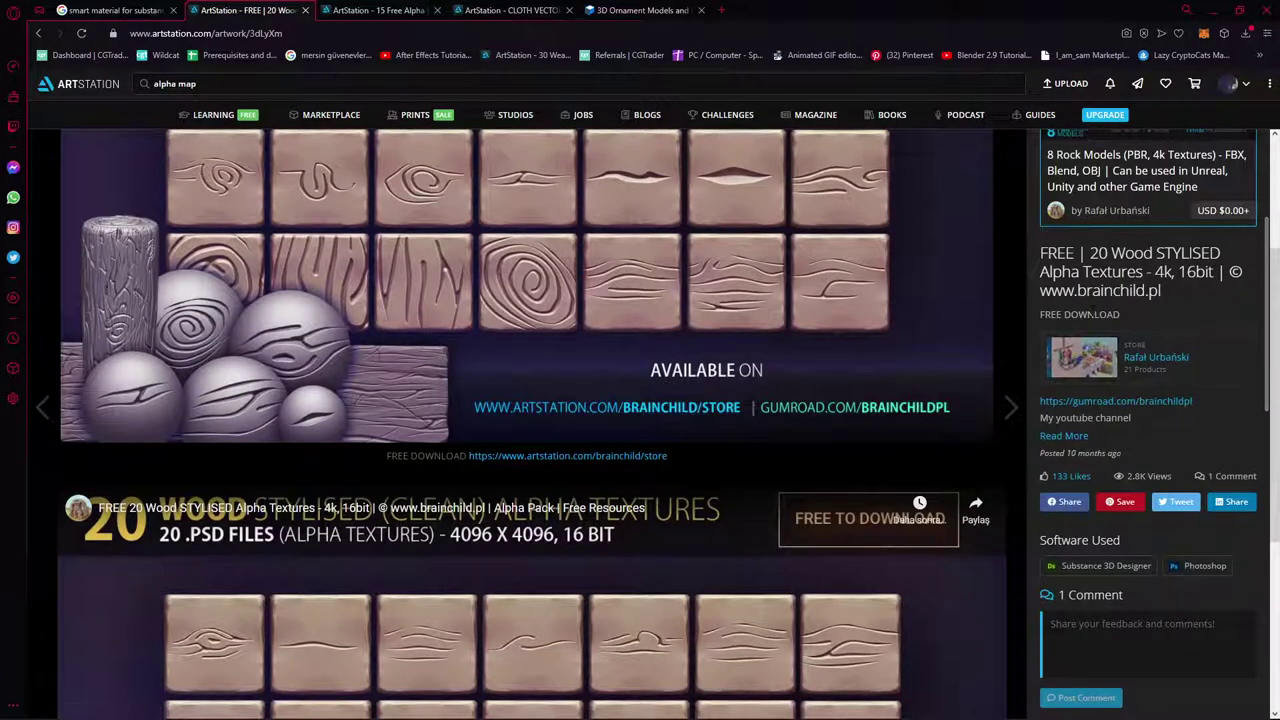
Open the brainchild.pl Gumroad store and sort its 22 products by Price (Low to High)
{"action": "left_click", "coordinate": [1140, 401]}
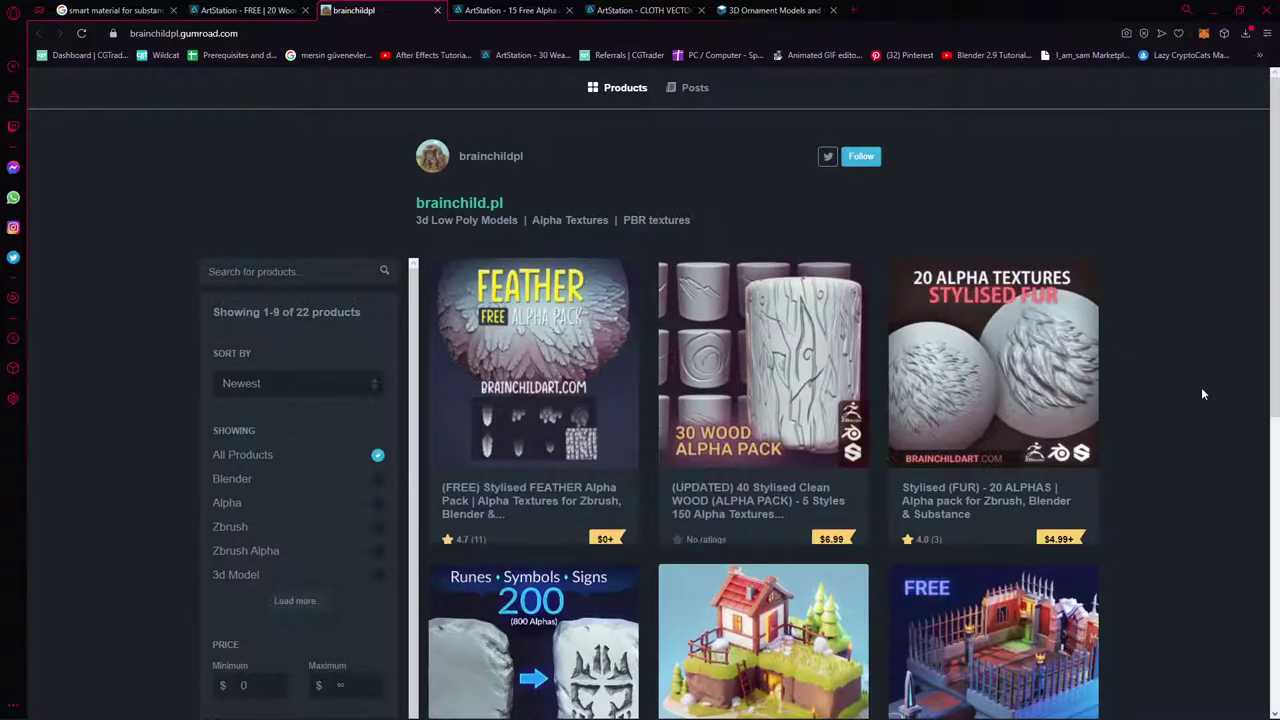
{"action": "scroll", "coordinate": [500, 320], "scroll_direction": "down", "scroll_amount": 5}
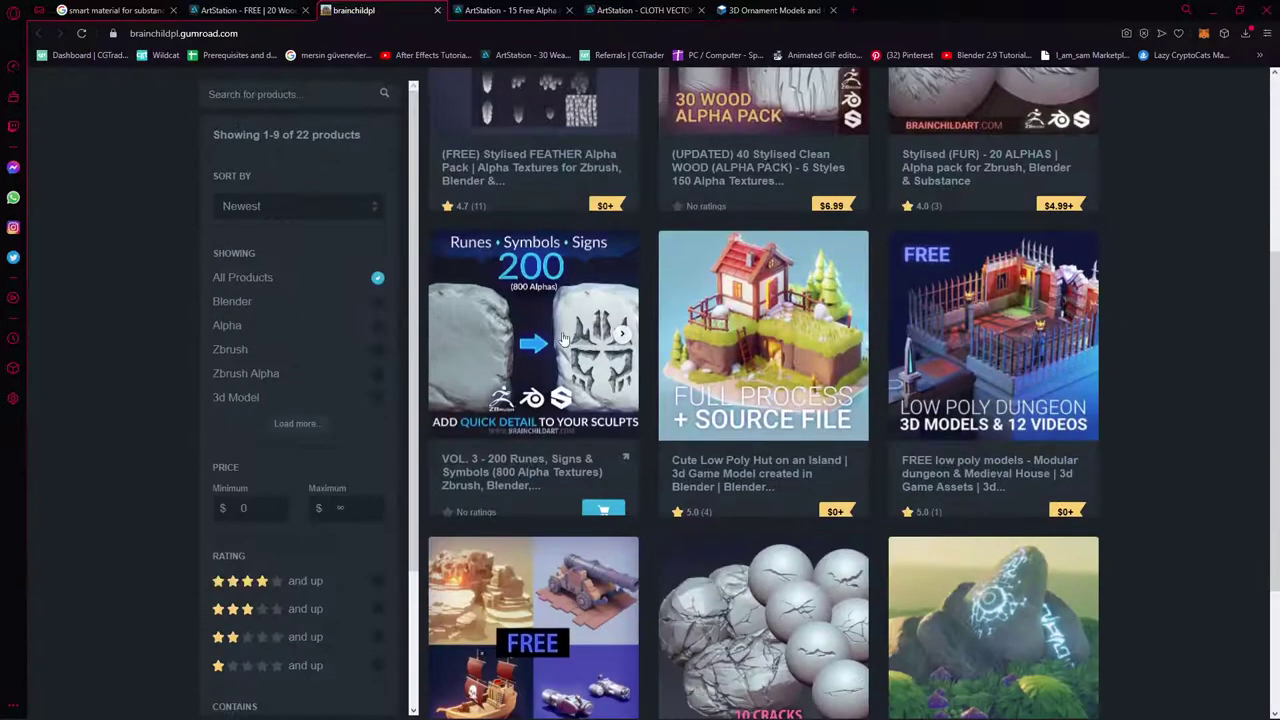
{"action": "scroll", "coordinate": [556, 336], "scroll_direction": "up", "scroll_amount": 4}
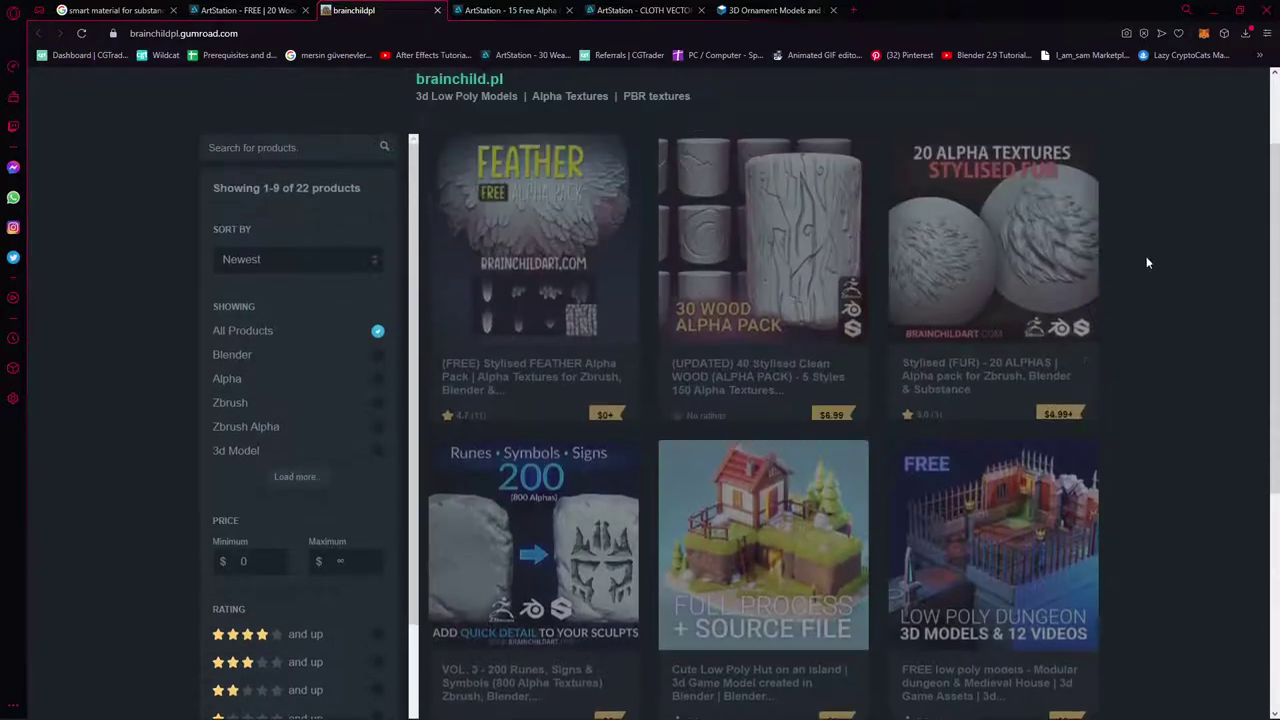
{"action": "left_click", "coordinate": [294, 260]}
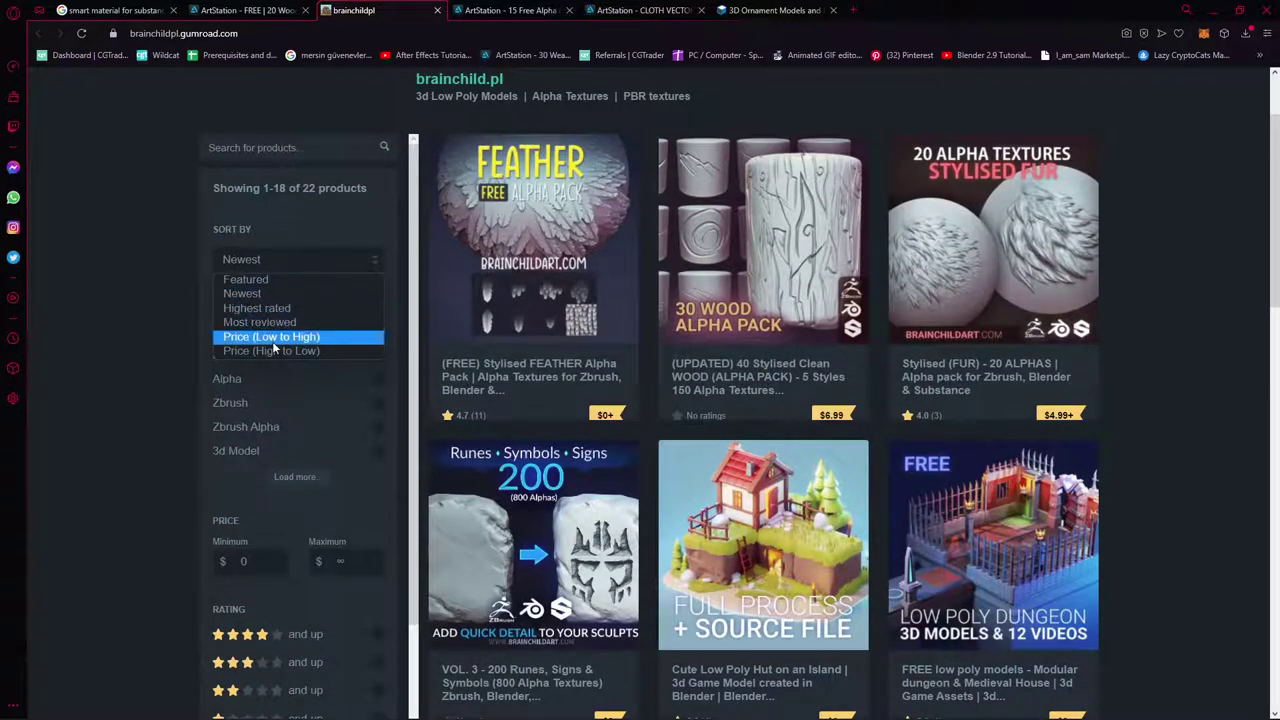
{"action": "left_click", "coordinate": [273, 340]}
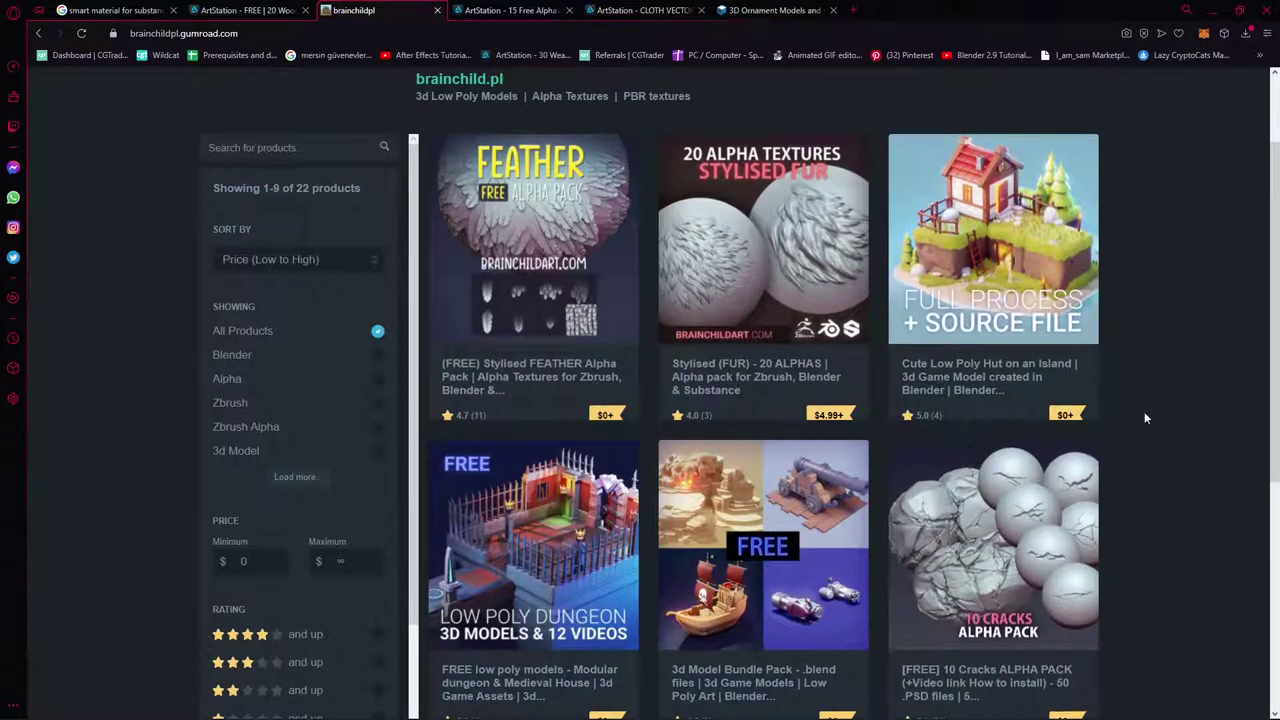
{"action": "mouse_move", "coordinate": [993, 545]}
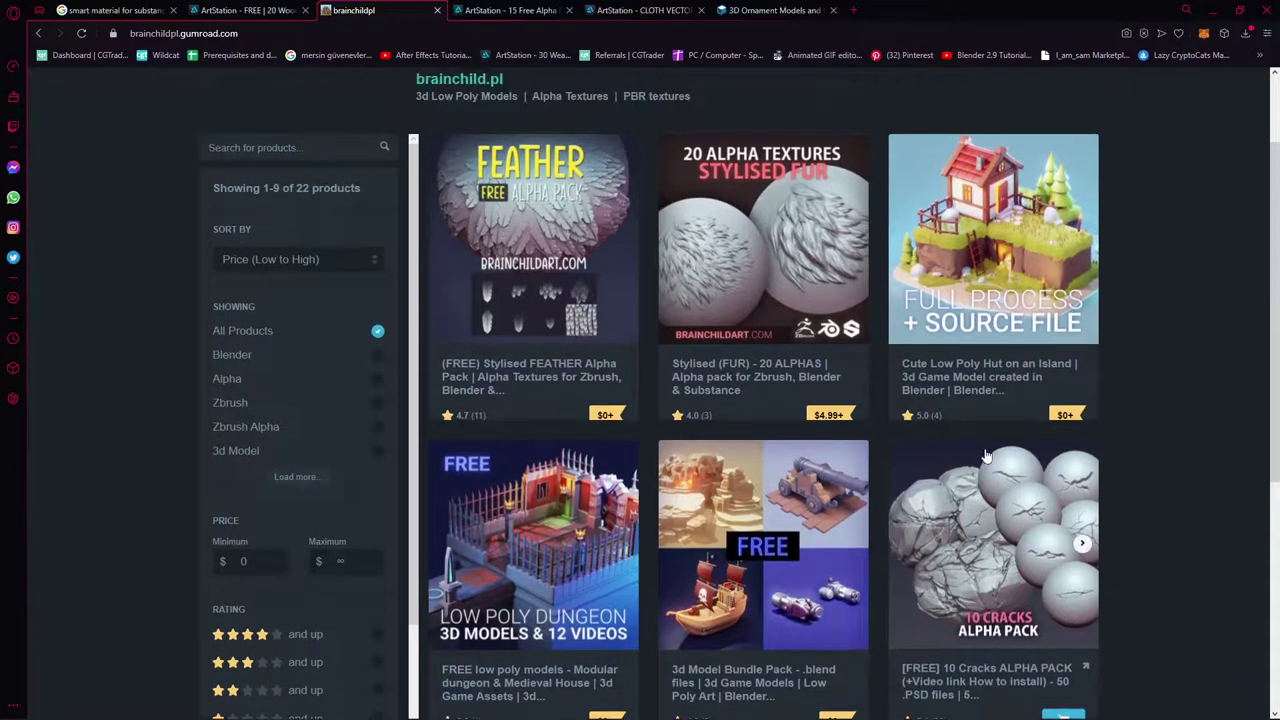
{"action": "scroll", "coordinate": [1010, 459], "scroll_direction": "up", "scroll_amount": 1}
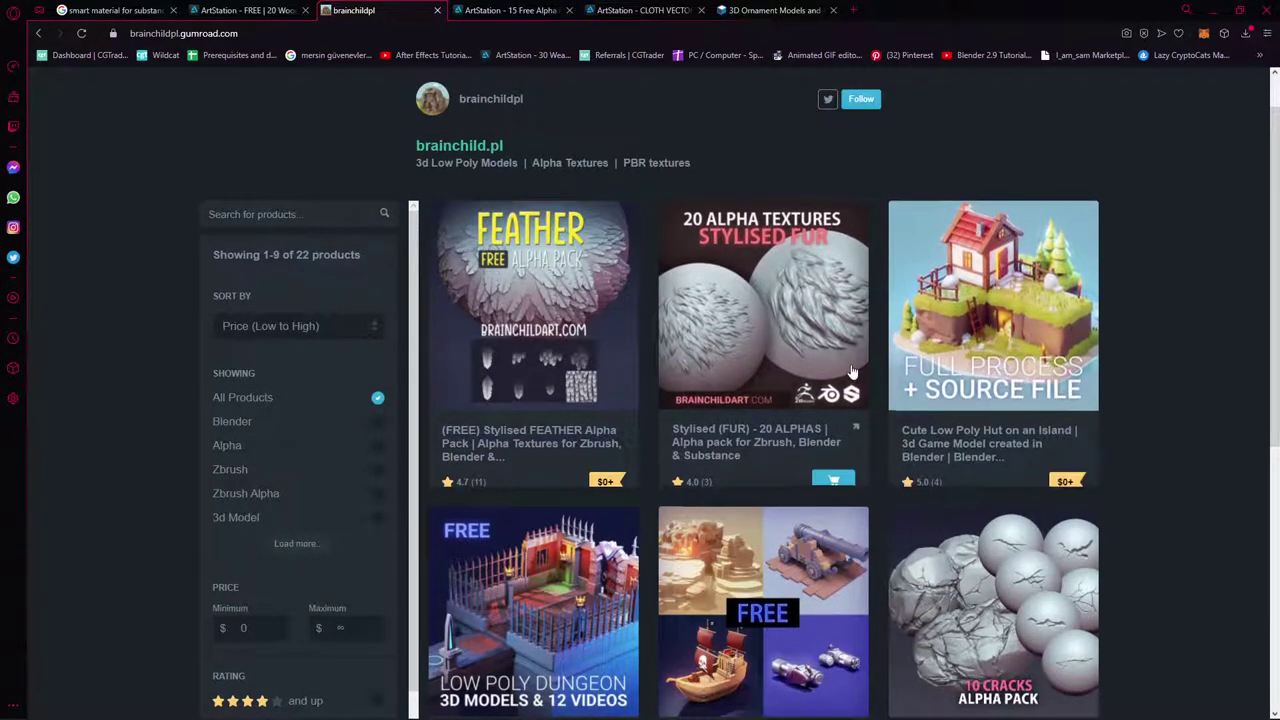
{"action": "scroll", "coordinate": [983, 420], "scroll_direction": "down", "scroll_amount": 1}
{"action": "mouse_move", "coordinate": [993, 310]}
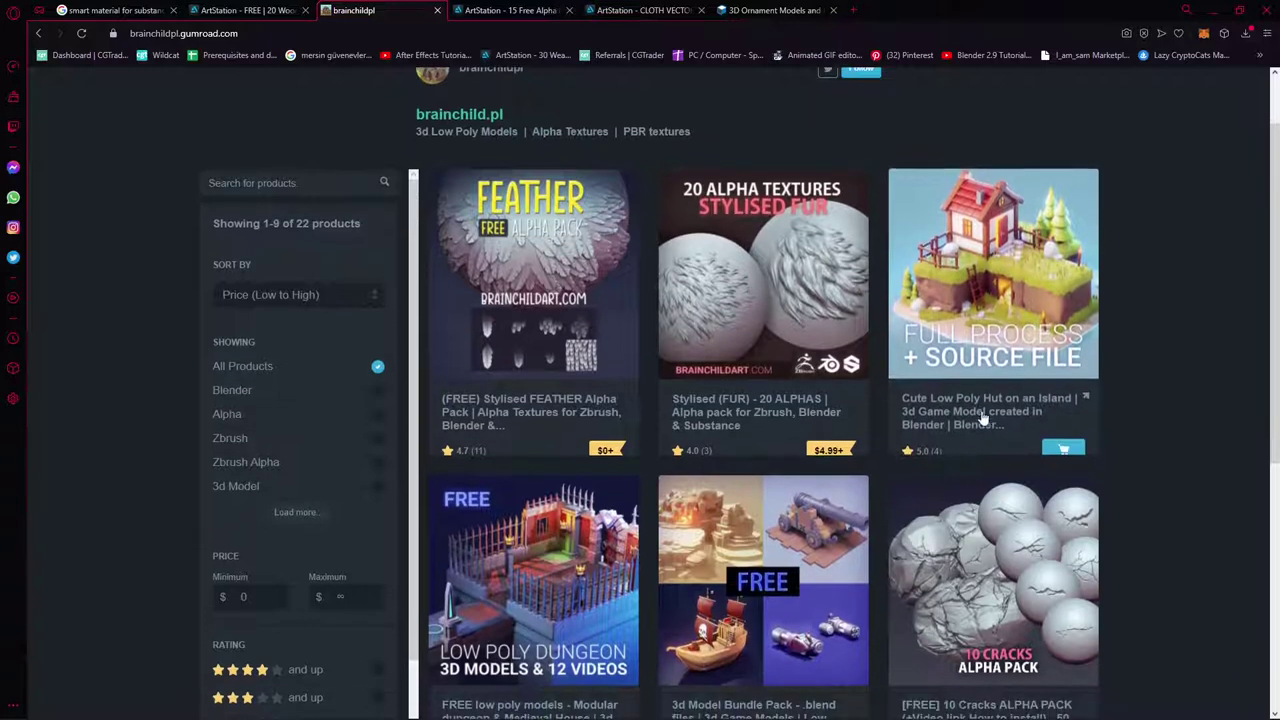
Open the Cute Low Poly Hut on an Island product and add the free model to the cart
{"action": "left_click", "coordinate": [1012, 428]}
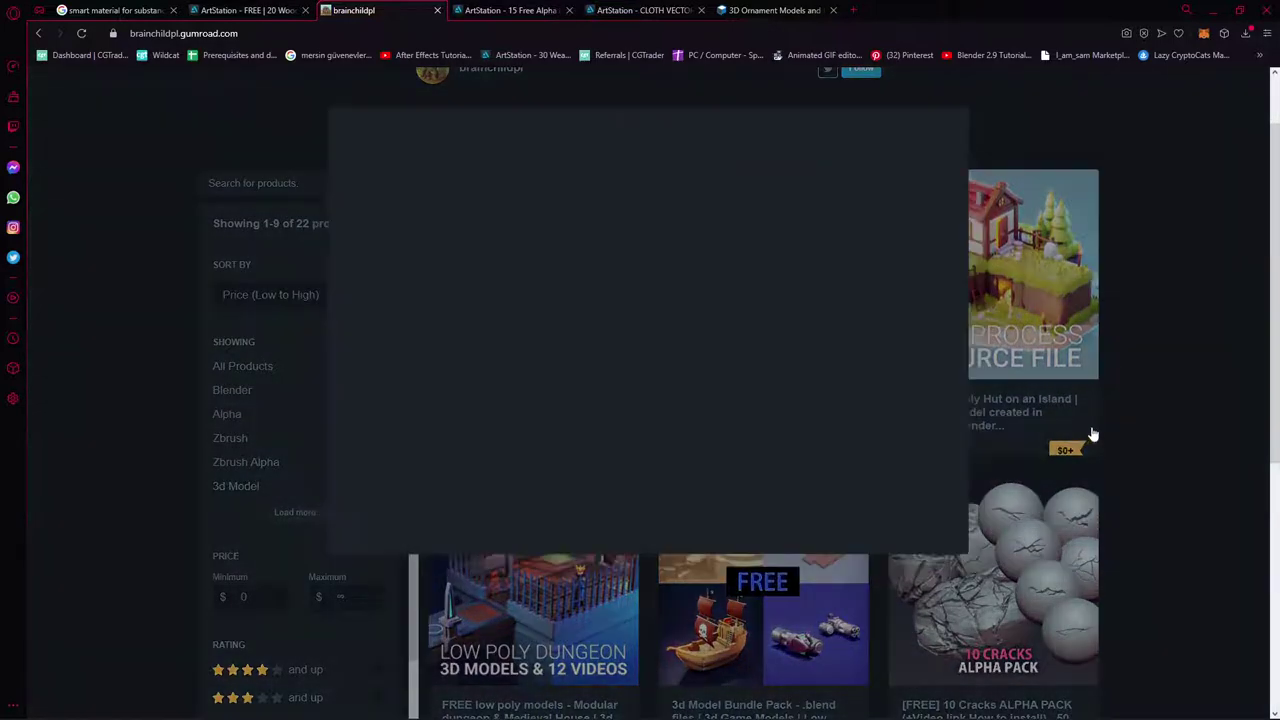
{"action": "scroll", "coordinate": [855, 533], "scroll_direction": "down", "scroll_amount": 3}
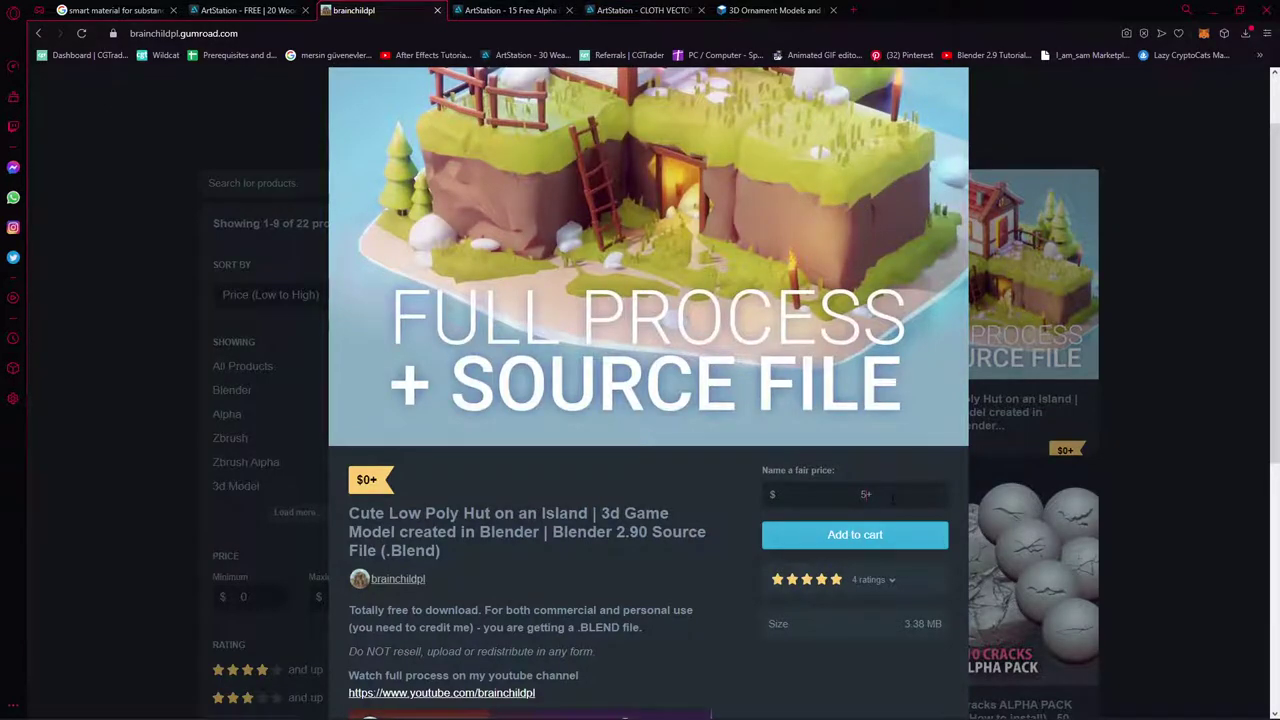
{"action": "left_click", "coordinate": [848, 546]}
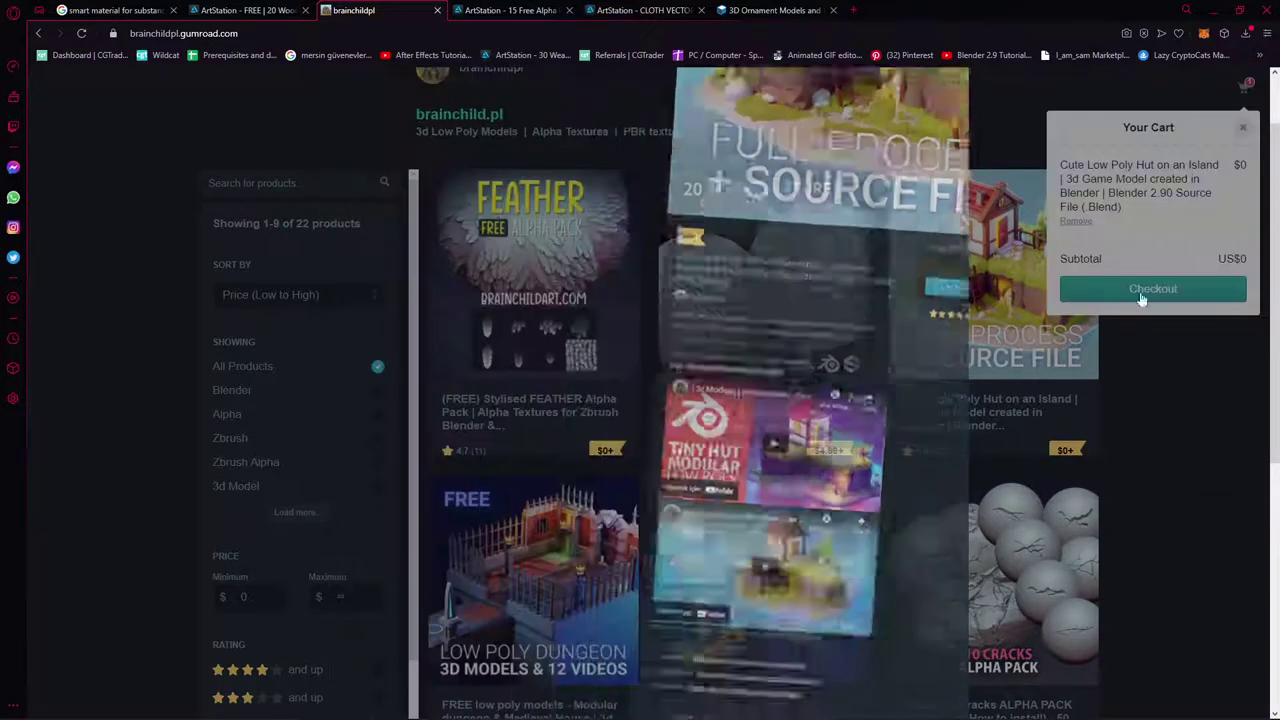
{"action": "scroll", "coordinate": [1176, 383], "scroll_direction": "down", "scroll_amount": 1}
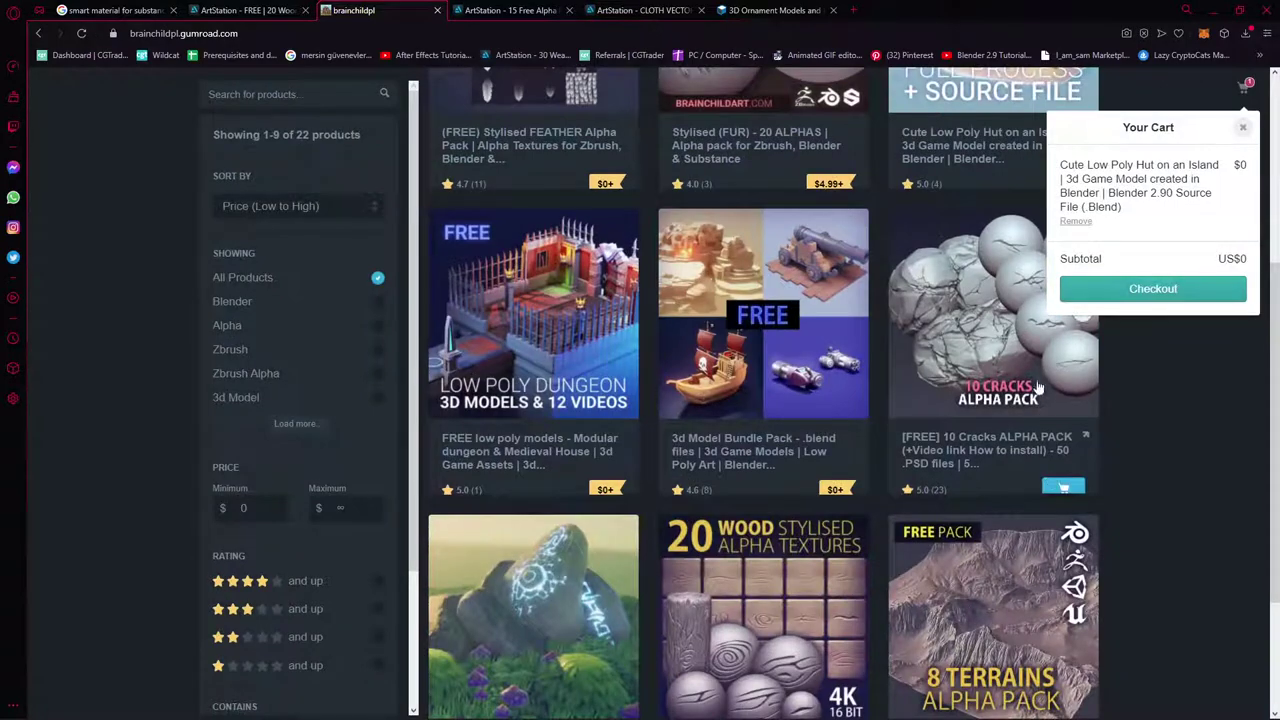
{"action": "scroll", "coordinate": [1100, 500], "scroll_direction": "up", "scroll_amount": 1}
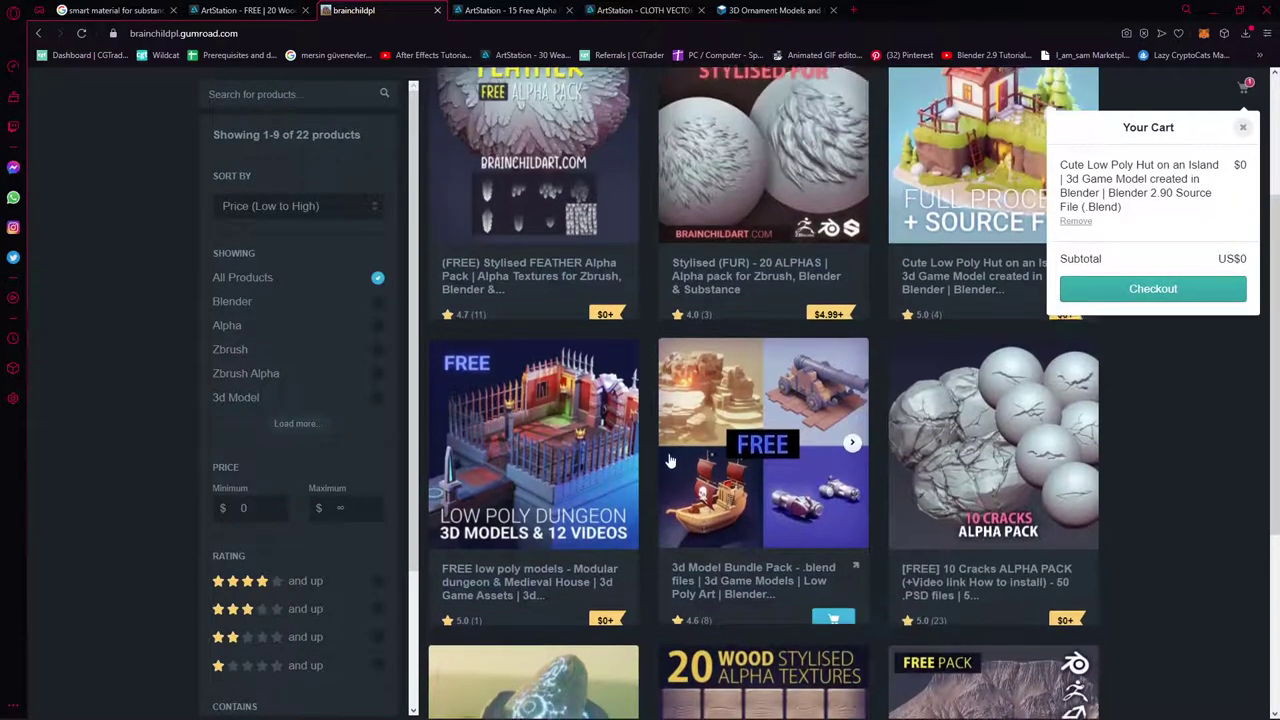
{"action": "scroll", "coordinate": [898, 411], "scroll_direction": "down", "scroll_amount": 3}
{"action": "left_click", "coordinate": [816, 662]}
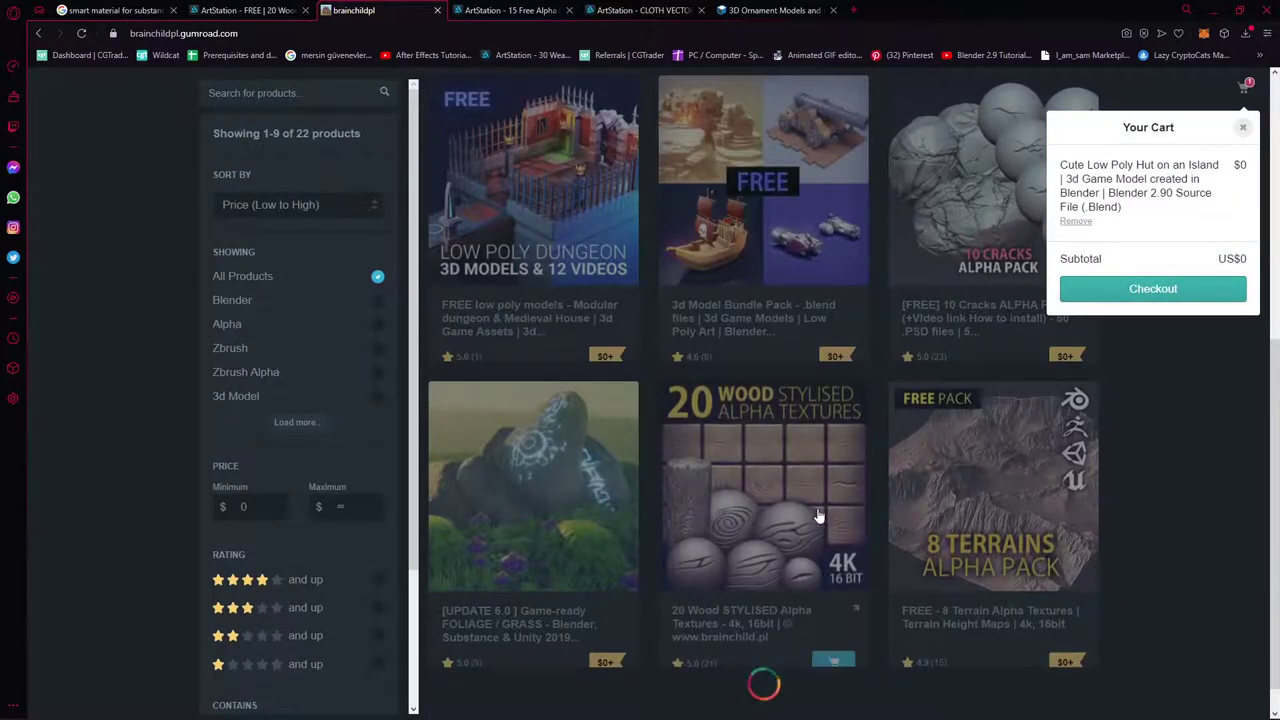
{"action": "scroll", "coordinate": [830, 520], "scroll_direction": "down", "scroll_amount": 2}
Look over the 20 Wood Stylised Alpha Textures product details, then close them
{"action": "left_click", "coordinate": [842, 389]}
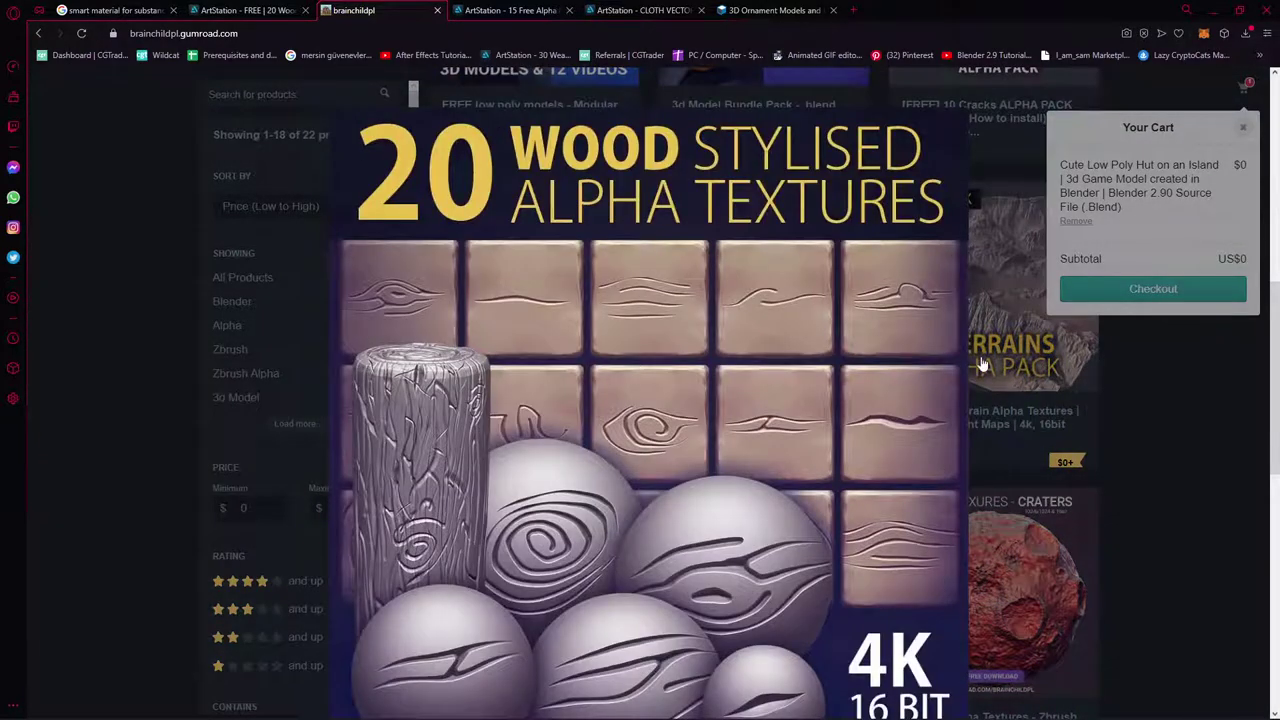
{"action": "left_click", "coordinate": [1188, 343]}
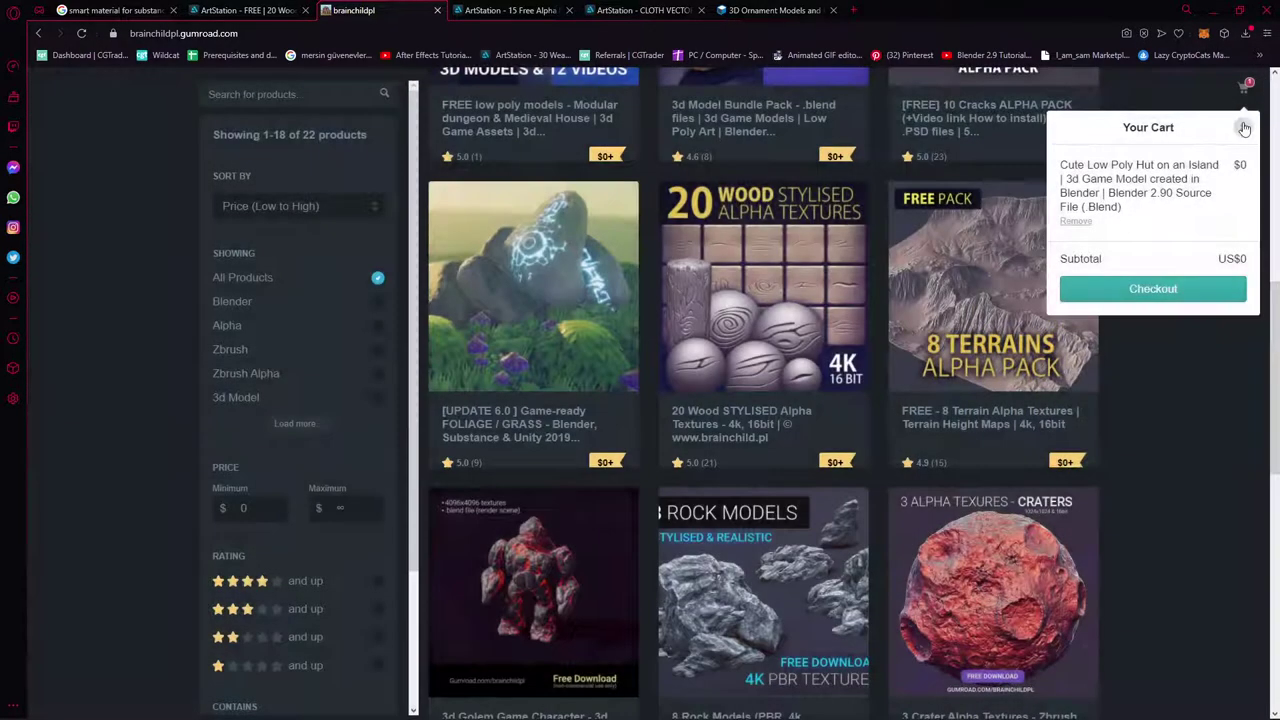
{"action": "left_click", "coordinate": [1243, 127]}
{"action": "left_click", "coordinate": [812, 521]}
{"action": "scroll", "coordinate": [900, 450], "scroll_direction": "down", "scroll_amount": 3}
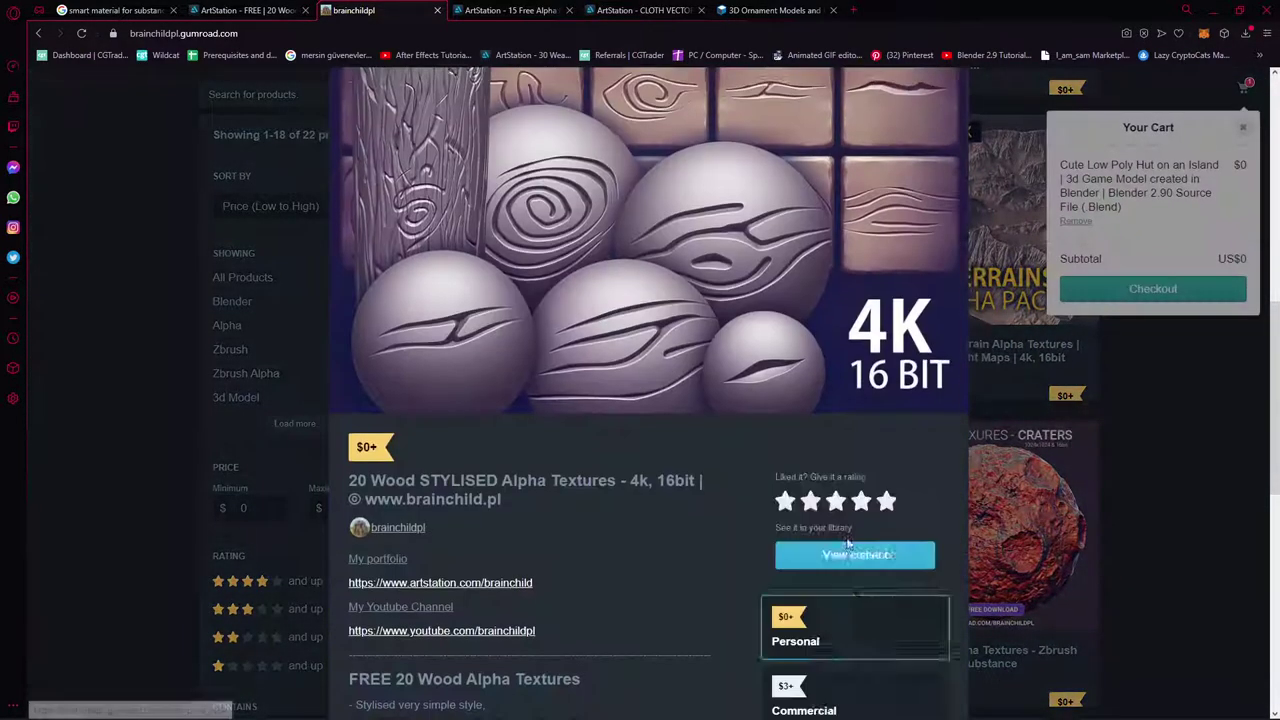
{"action": "scroll", "coordinate": [850, 400], "scroll_direction": "down", "scroll_amount": 3}
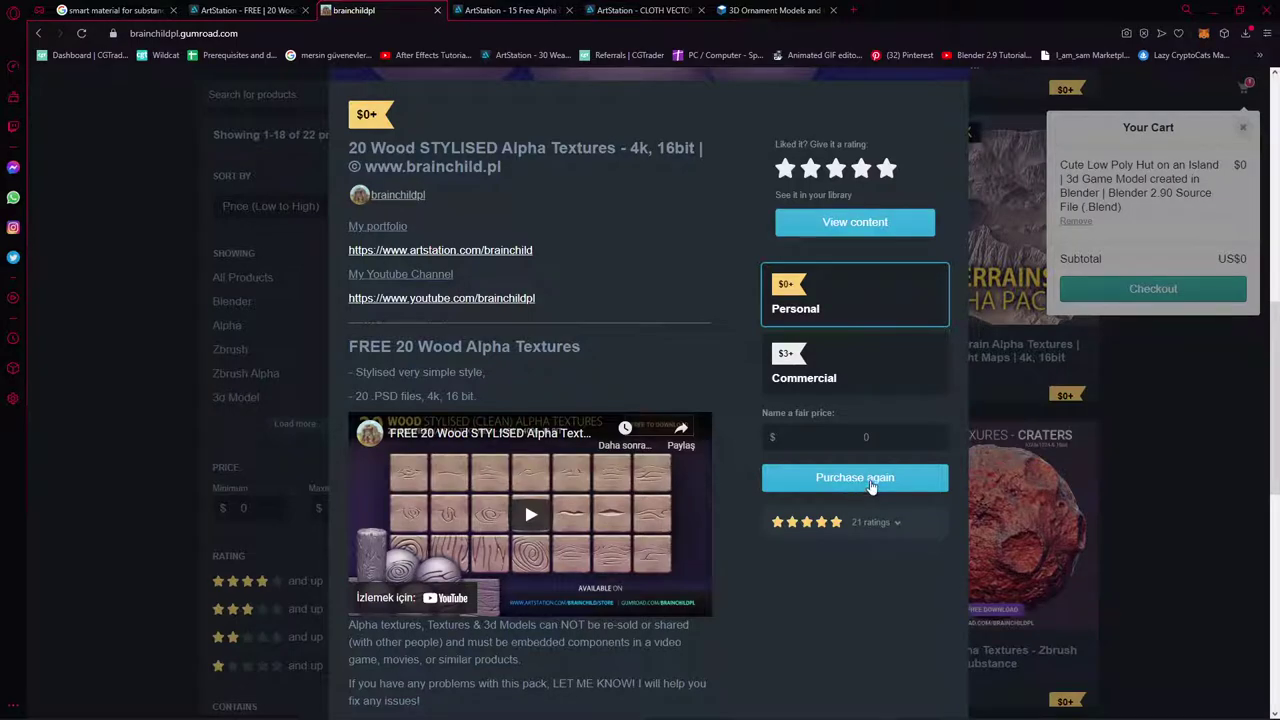
{"action": "left_click", "coordinate": [1105, 467]}
Check out the $0 Cute Low Poly Hut from the cart and view its content
{"action": "scroll", "coordinate": [1085, 510], "scroll_direction": "up", "scroll_amount": 1}
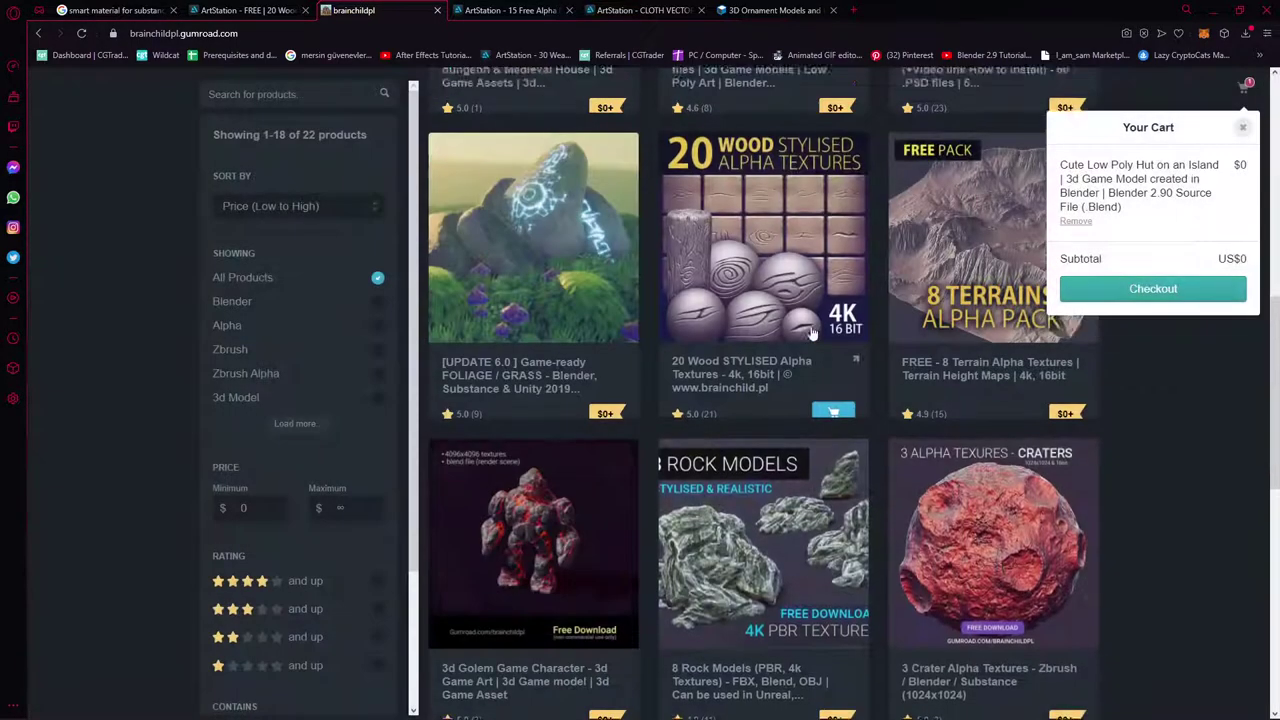
{"action": "scroll", "coordinate": [1040, 470], "scroll_direction": "down", "scroll_amount": 1}
{"action": "scroll", "coordinate": [995, 405], "scroll_direction": "down", "scroll_amount": 1}
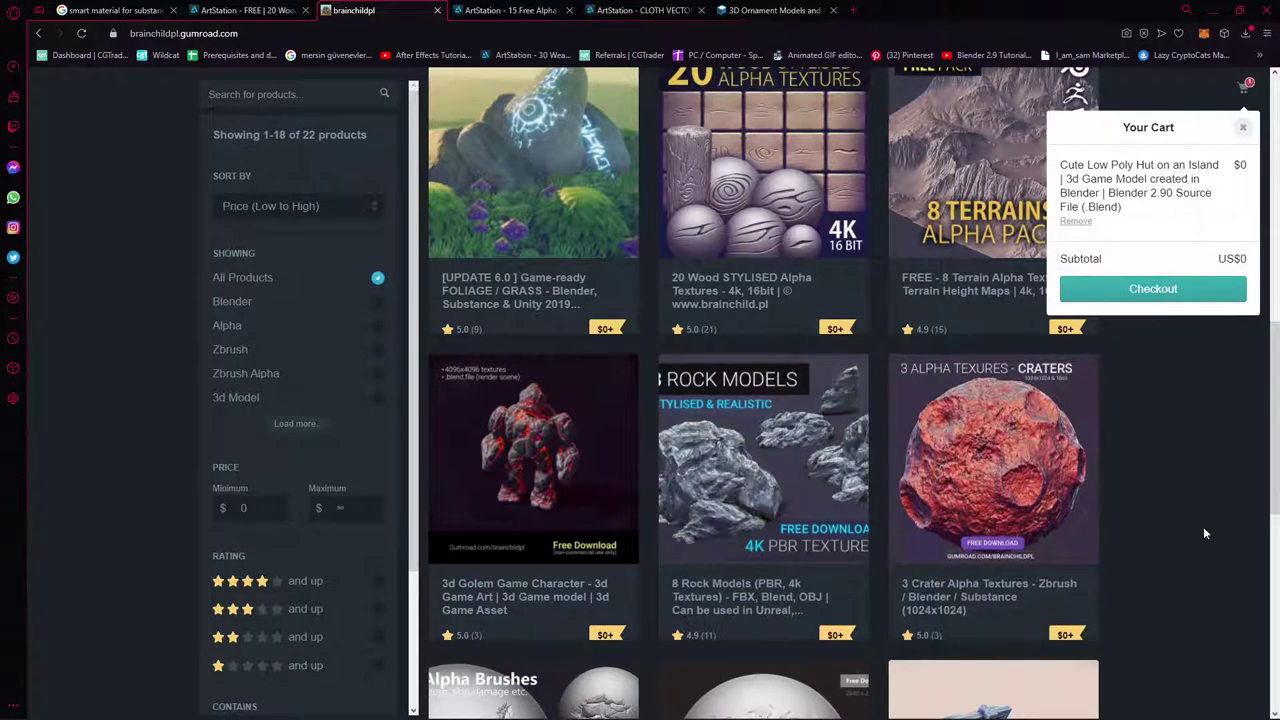
{"action": "scroll", "coordinate": [1060, 460], "scroll_direction": "down", "scroll_amount": 2}
{"action": "scroll", "coordinate": [1125, 450], "scroll_direction": "up", "scroll_amount": 2}
{"action": "scroll", "coordinate": [1100, 460], "scroll_direction": "down", "scroll_amount": 3}
{"action": "scroll", "coordinate": [990, 443], "scroll_direction": "down", "scroll_amount": 3}
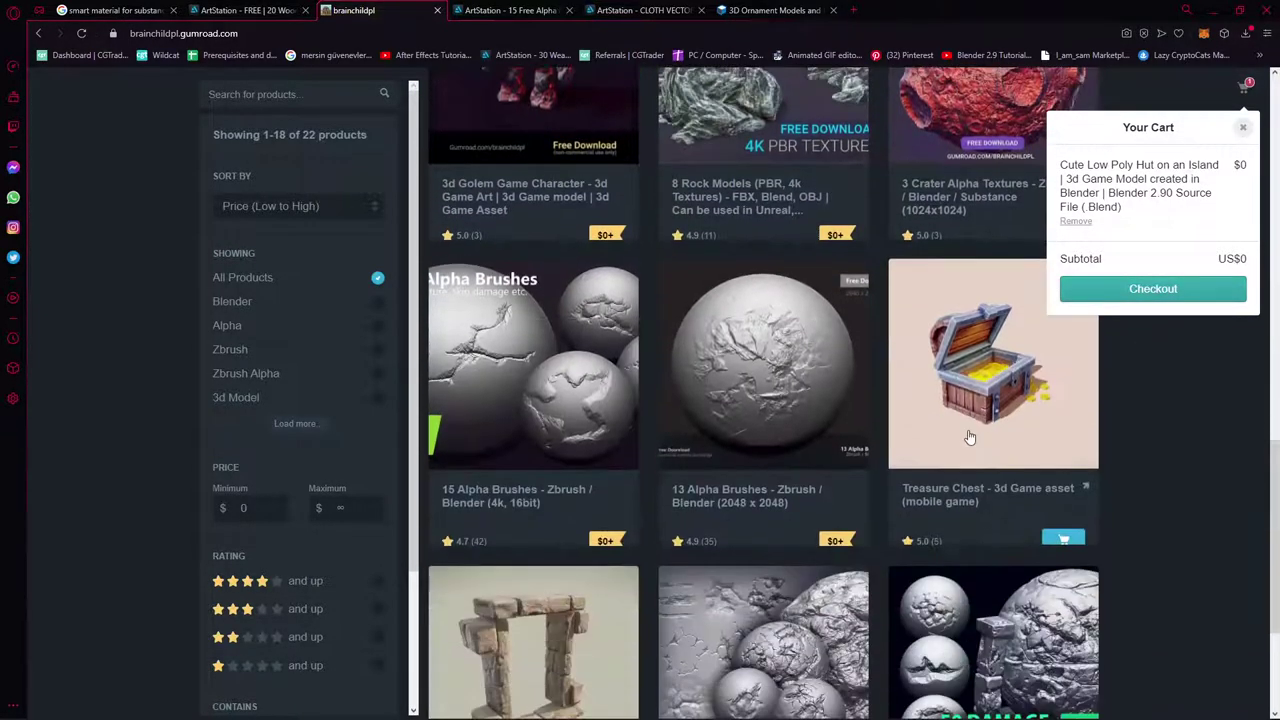
{"action": "scroll", "coordinate": [880, 430], "scroll_direction": "down", "scroll_amount": 3}
{"action": "scroll", "coordinate": [840, 443], "scroll_direction": "down", "scroll_amount": 3}
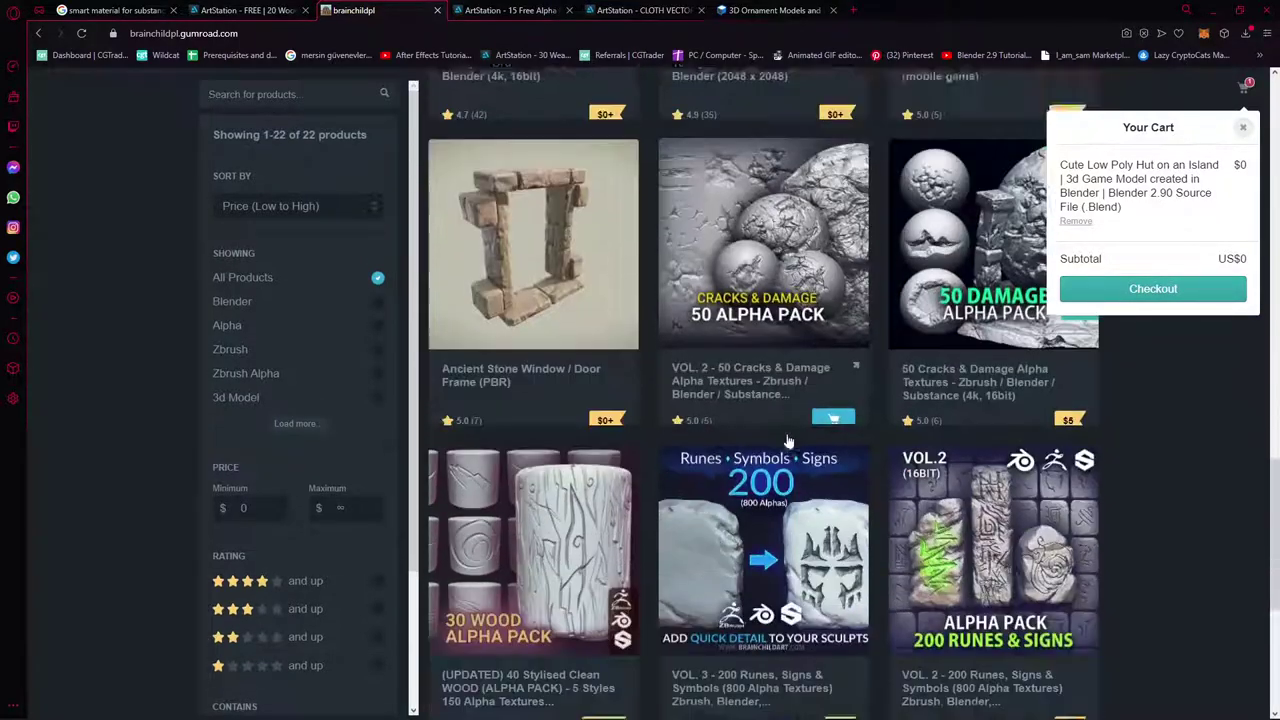
{"action": "scroll", "coordinate": [900, 420], "scroll_direction": "down", "scroll_amount": 2}
{"action": "scroll", "coordinate": [1100, 365], "scroll_direction": "down", "scroll_amount": 1}
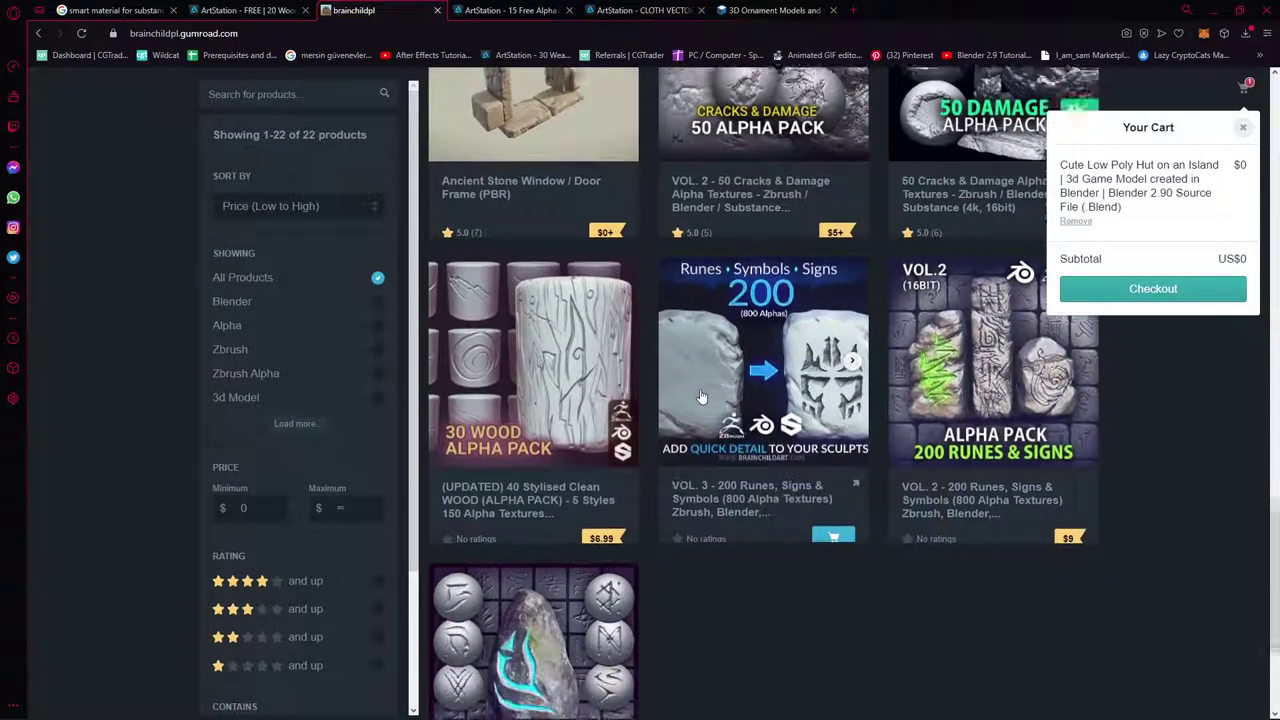
{"action": "left_click", "coordinate": [1190, 288]}
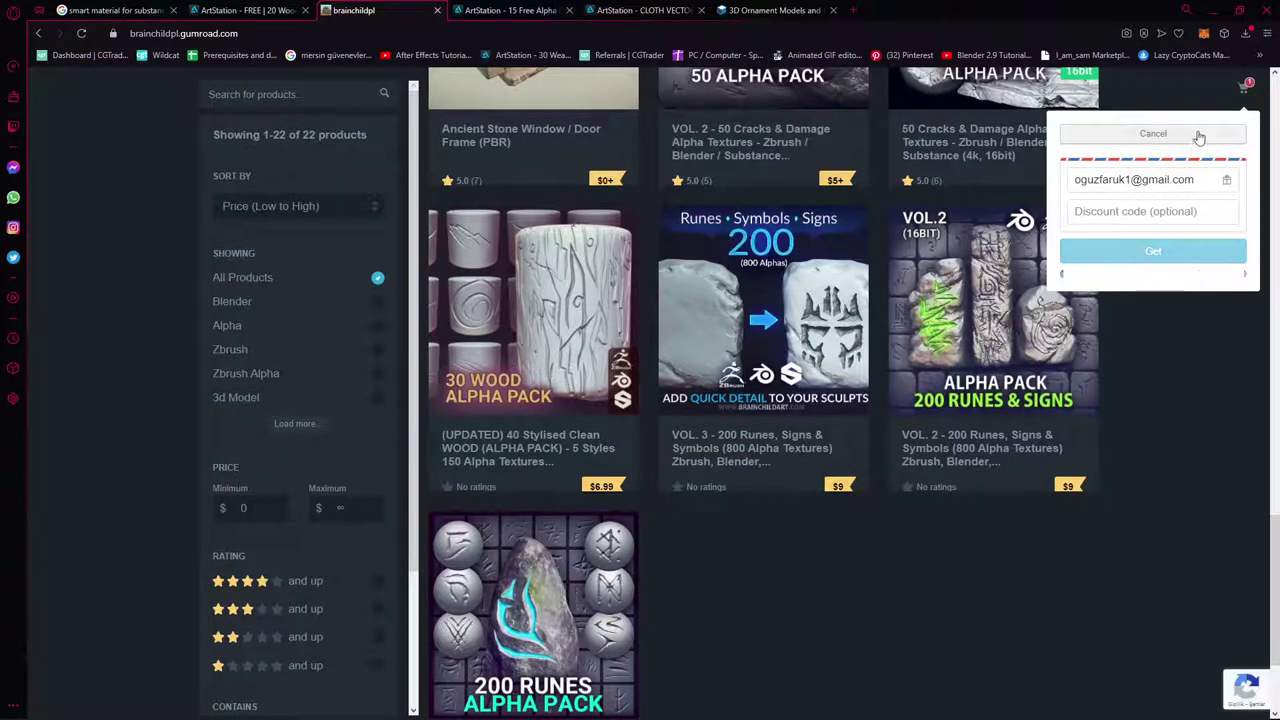
{"action": "left_click", "coordinate": [1153, 384]}
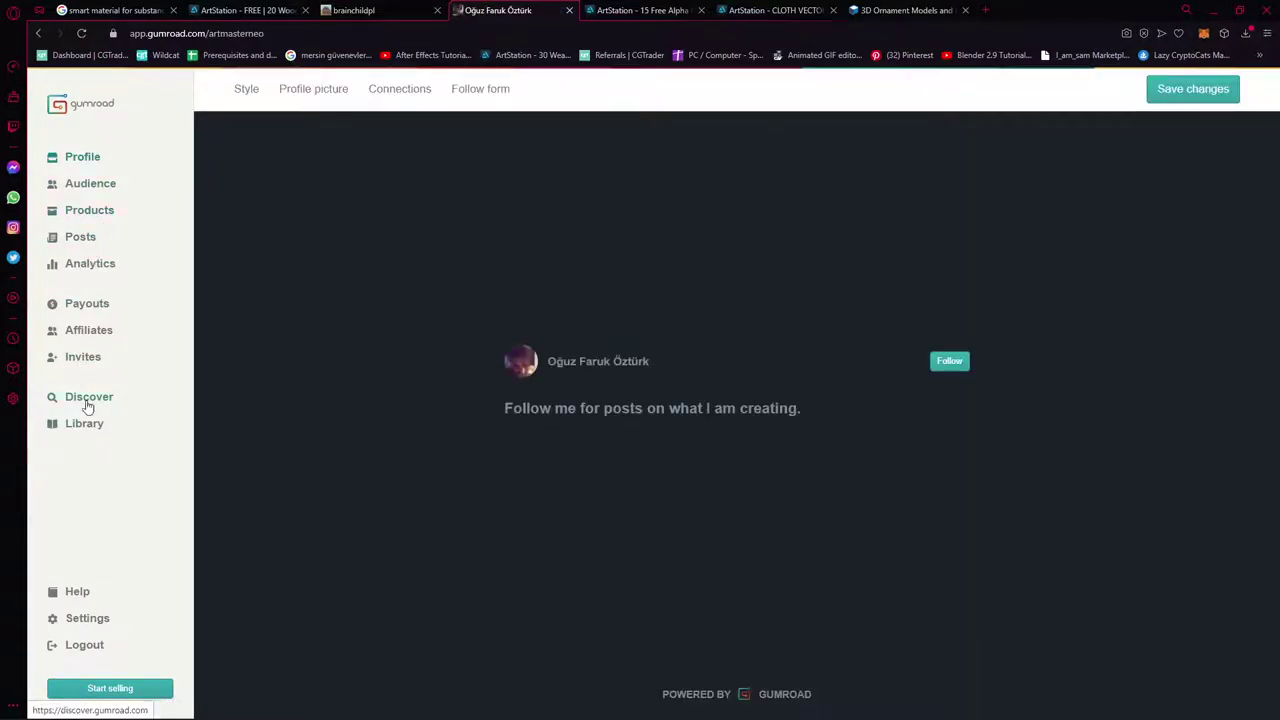
Look through Gumroad's Payouts and Products pages, then open the Library of acquired products
{"action": "left_click", "coordinate": [80, 304]}
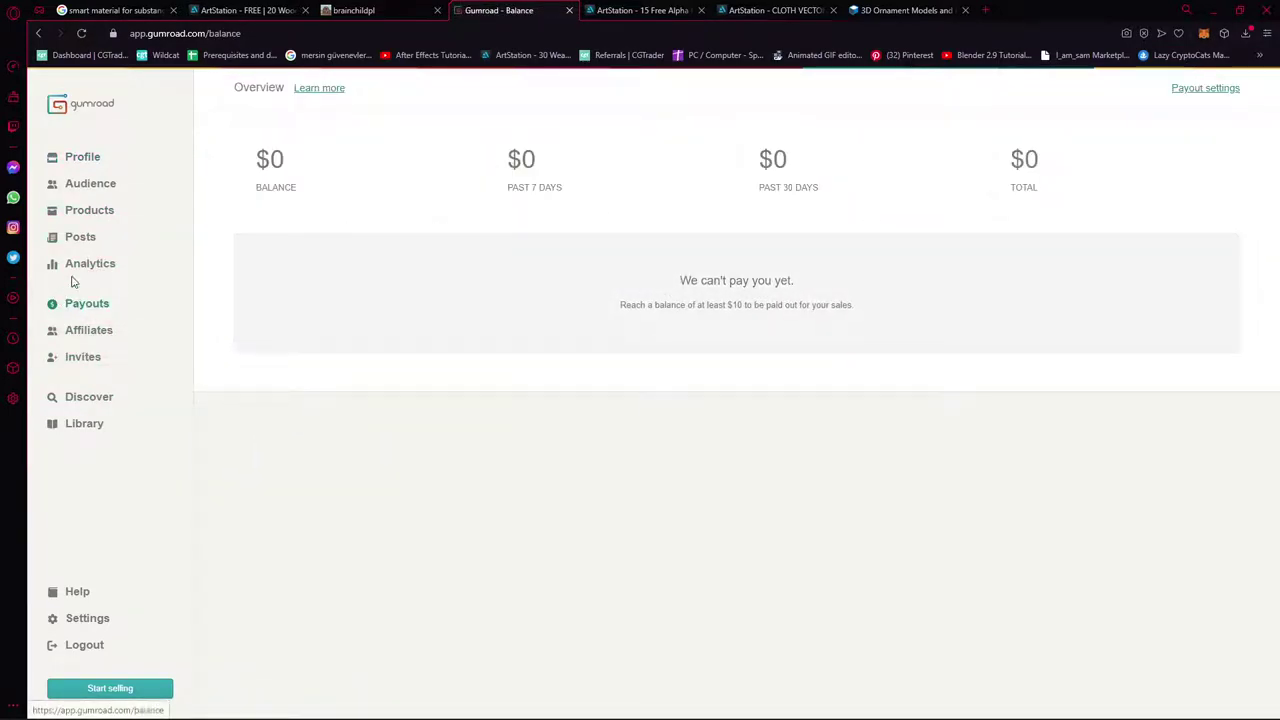
{"action": "left_click", "coordinate": [92, 211]}
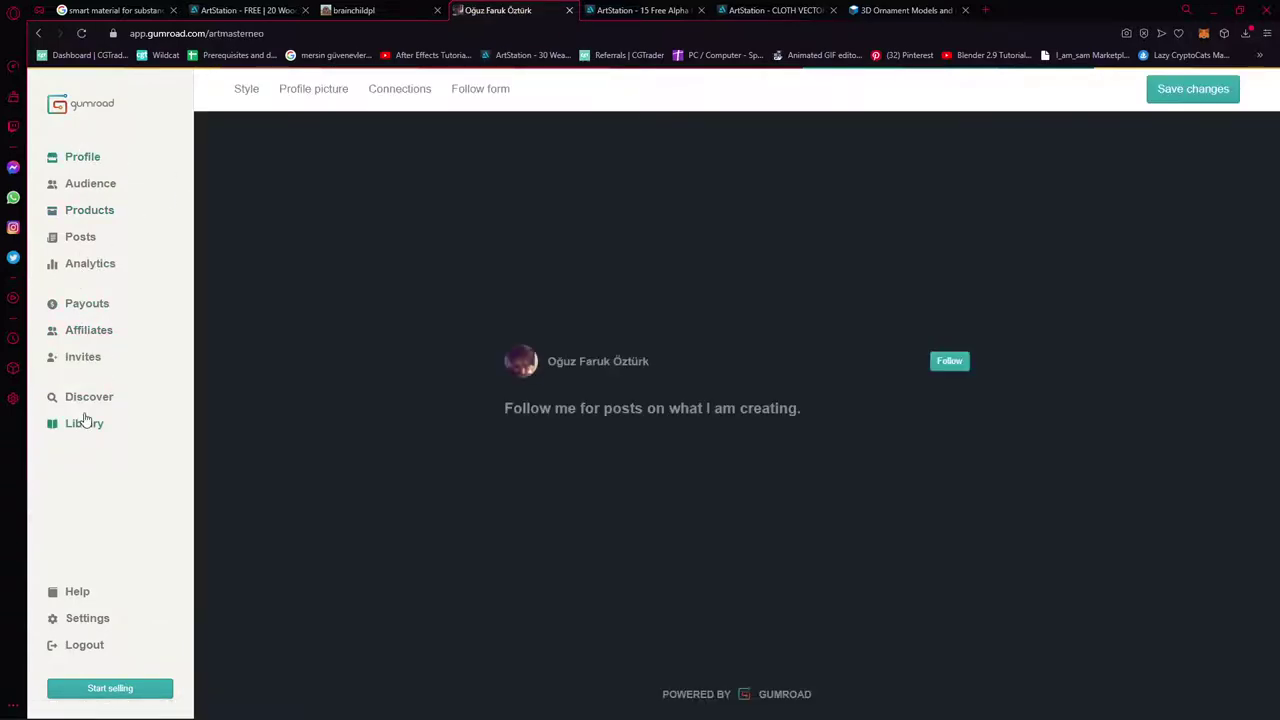
{"action": "left_click", "coordinate": [86, 421]}
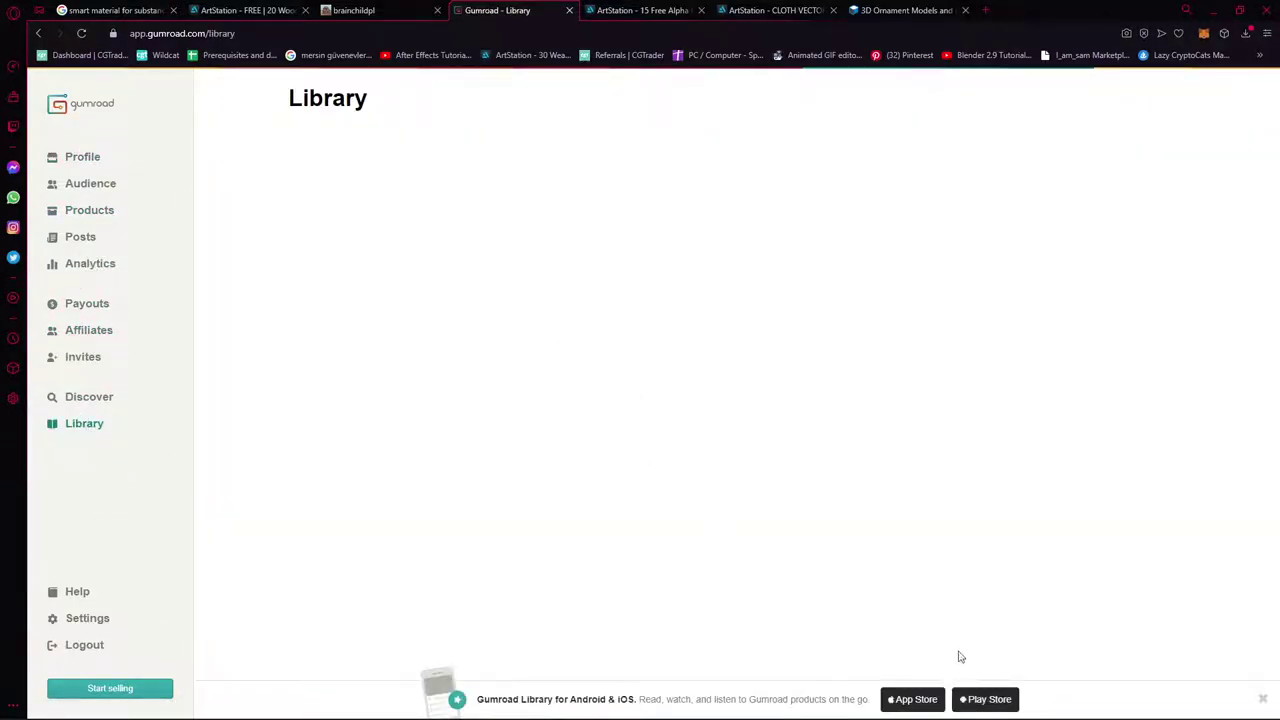
Scroll through the 26 owned products in the Library, then show the browser's recent downloads
{"action": "scroll", "coordinate": [709, 392], "scroll_direction": "down", "scroll_amount": 2}
{"action": "scroll", "coordinate": [1000, 440], "scroll_direction": "up", "scroll_amount": 2}
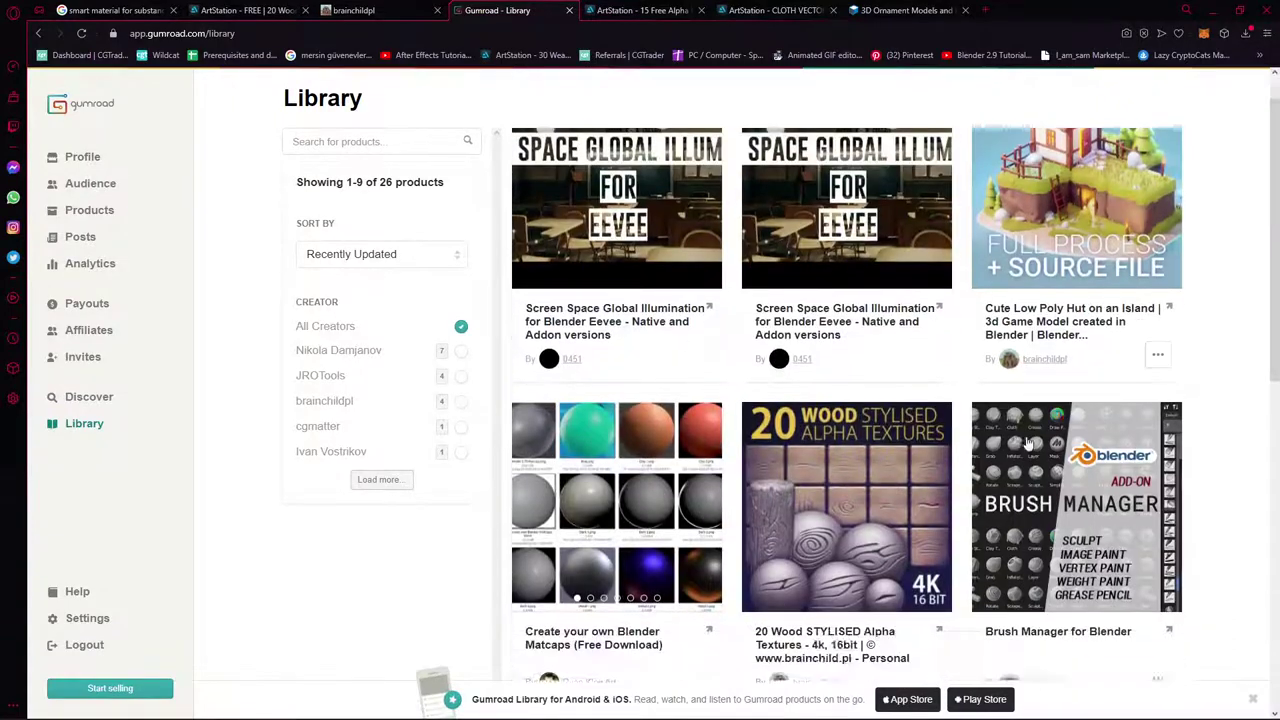
{"action": "scroll", "coordinate": [728, 420], "scroll_direction": "down", "scroll_amount": 3}
{"action": "scroll", "coordinate": [720, 449], "scroll_direction": "down", "scroll_amount": 4}
{"action": "scroll", "coordinate": [757, 466], "scroll_direction": "up", "scroll_amount": 1}
{"action": "scroll", "coordinate": [748, 493], "scroll_direction": "down", "scroll_amount": 1}
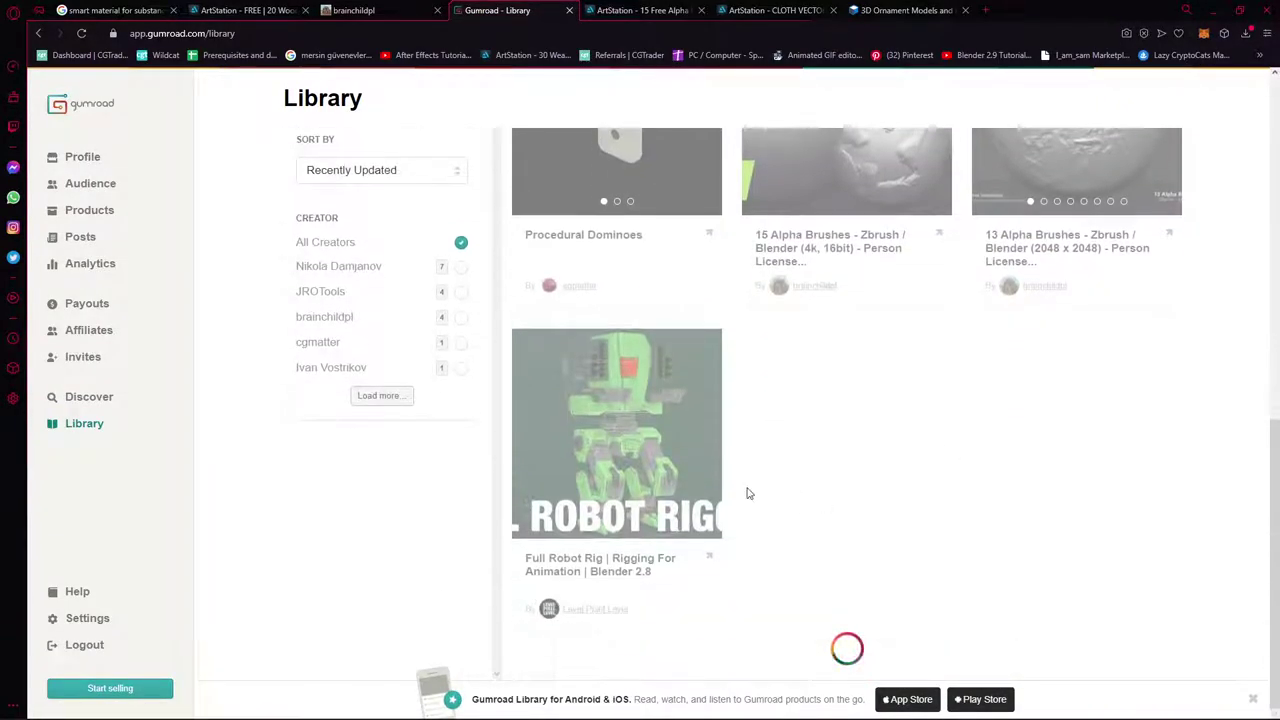
{"action": "scroll", "coordinate": [870, 410], "scroll_direction": "down", "scroll_amount": 3}
{"action": "scroll", "coordinate": [930, 410], "scroll_direction": "down", "scroll_amount": 5}
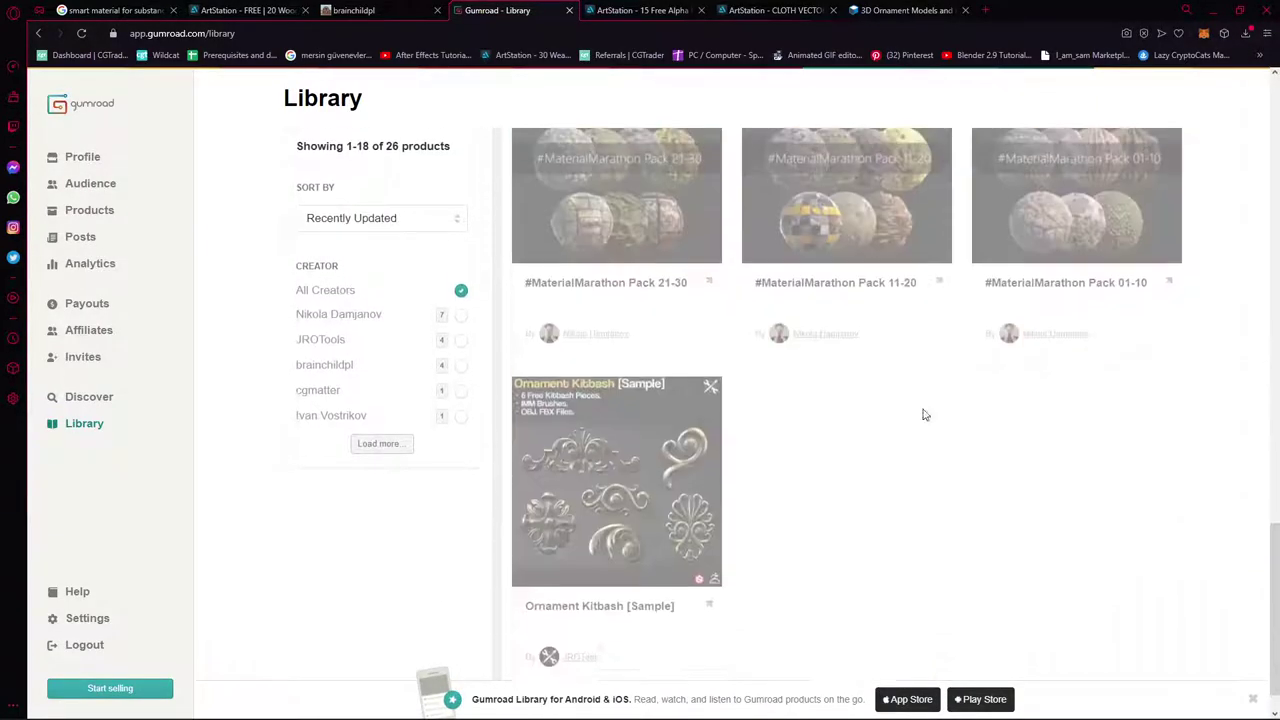
{"action": "scroll", "coordinate": [870, 418], "scroll_direction": "up", "scroll_amount": 3}
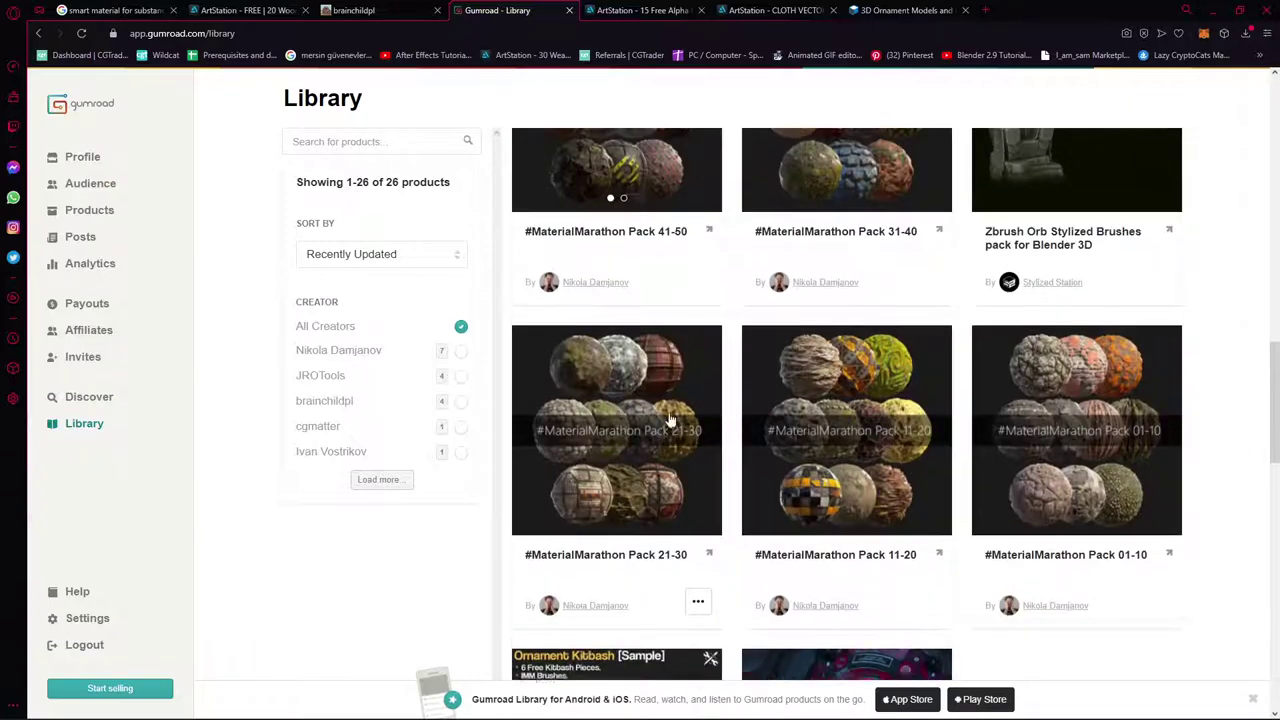
{"action": "scroll", "coordinate": [975, 428], "scroll_direction": "down", "scroll_amount": 1}
{"action": "scroll", "coordinate": [900, 340], "scroll_direction": "down", "scroll_amount": 3}
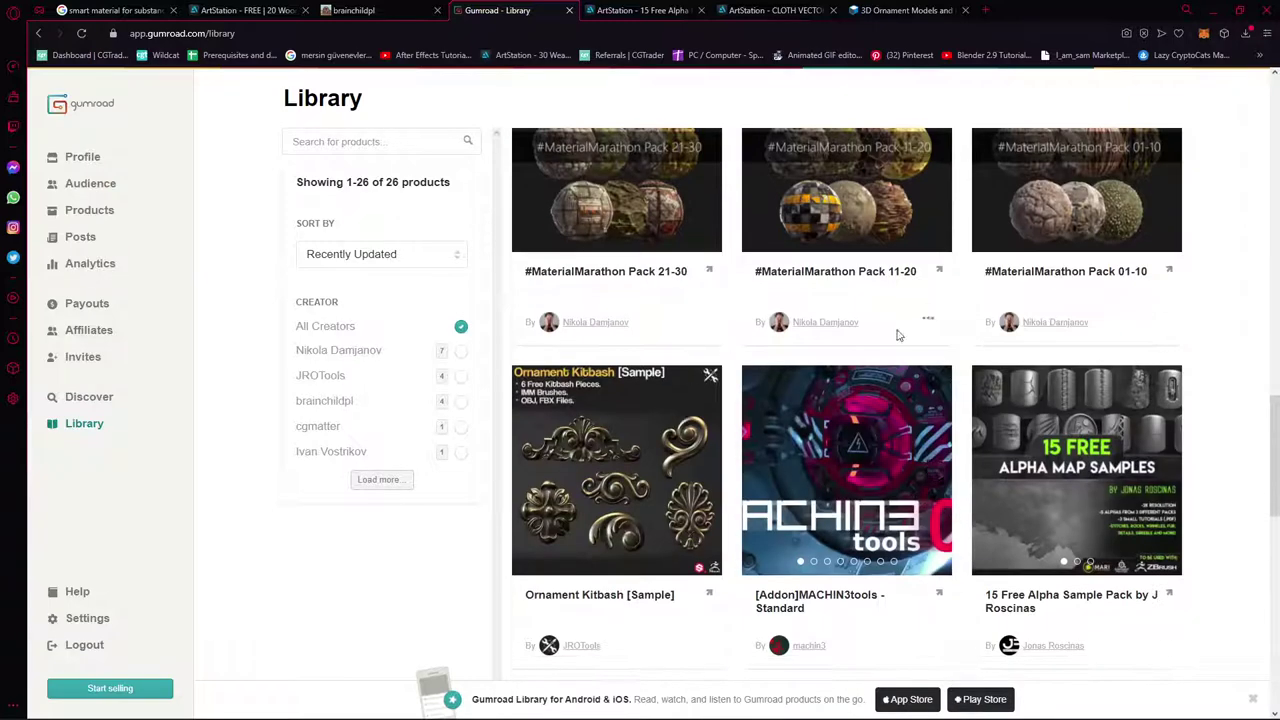
{"action": "scroll", "coordinate": [890, 400], "scroll_direction": "up", "scroll_amount": 3}
{"action": "scroll", "coordinate": [887, 494], "scroll_direction": "down", "scroll_amount": 2}
{"action": "scroll", "coordinate": [887, 494], "scroll_direction": "down", "scroll_amount": 2}
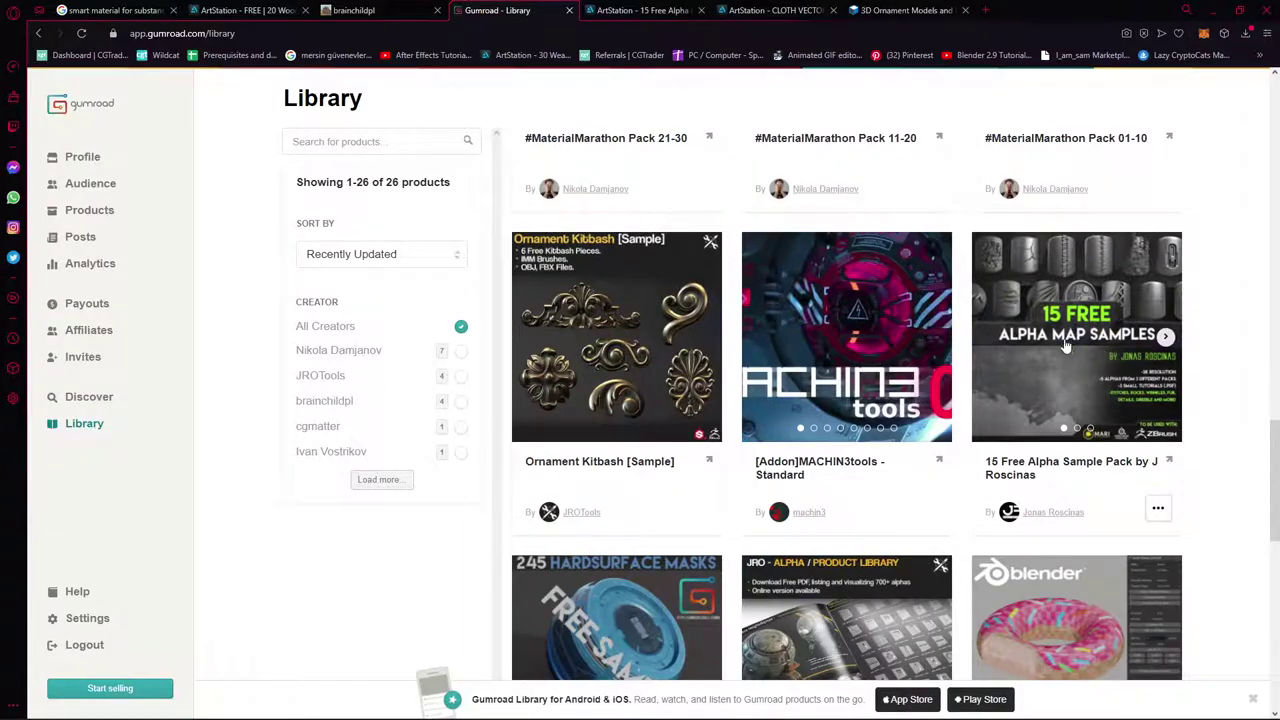
{"action": "scroll", "coordinate": [1066, 345], "scroll_direction": "down", "scroll_amount": 1}
{"action": "scroll", "coordinate": [1030, 350], "scroll_direction": "down", "scroll_amount": 2}
{"action": "scroll", "coordinate": [990, 355], "scroll_direction": "down", "scroll_amount": 4}
{"action": "scroll", "coordinate": [945, 360], "scroll_direction": "down", "scroll_amount": 2}
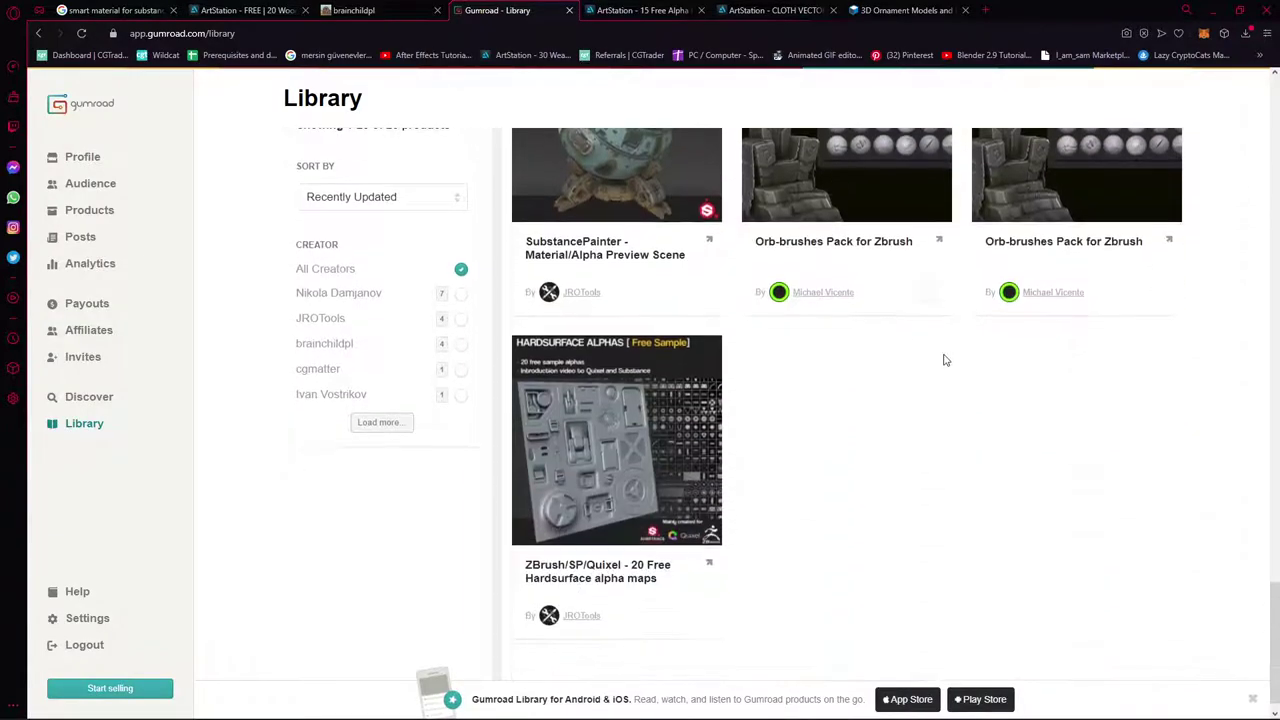
{"action": "scroll", "coordinate": [900, 440], "scroll_direction": "up", "scroll_amount": 5}
{"action": "scroll", "coordinate": [880, 436], "scroll_direction": "up", "scroll_amount": 5}
{"action": "scroll", "coordinate": [850, 432], "scroll_direction": "up", "scroll_amount": 5}
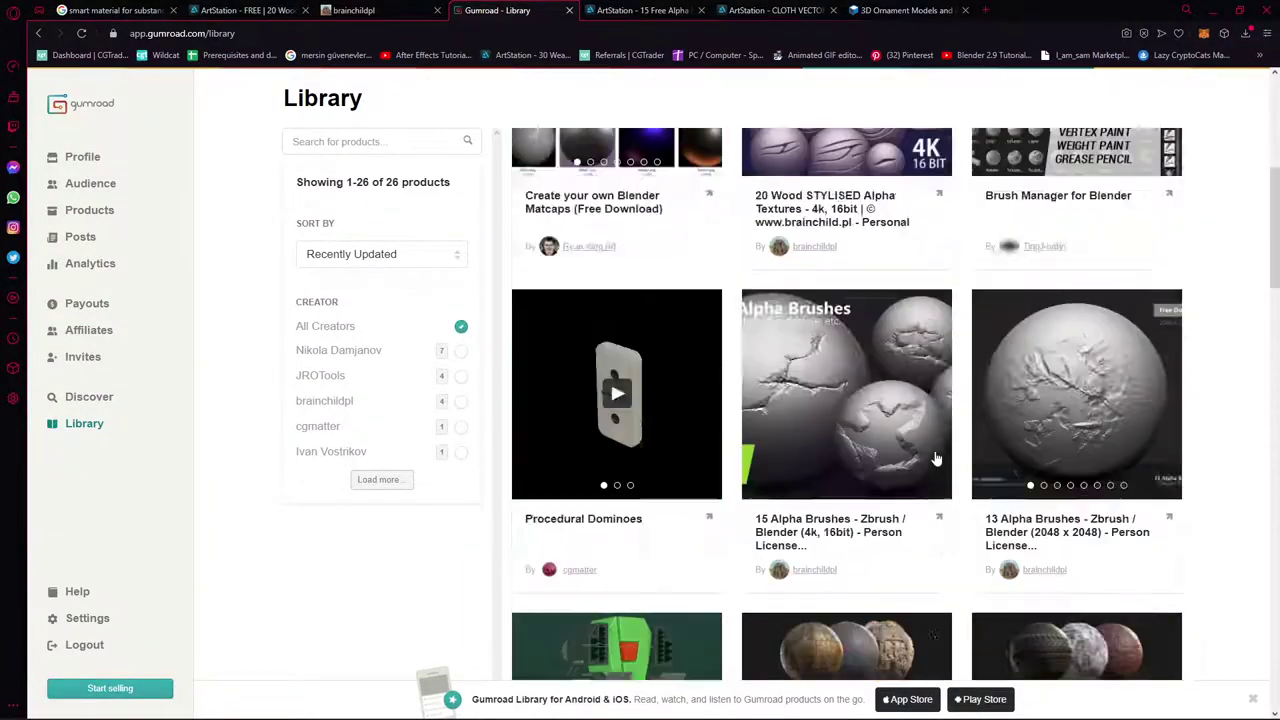
{"action": "scroll", "coordinate": [820, 428], "scroll_direction": "up", "scroll_amount": 3}
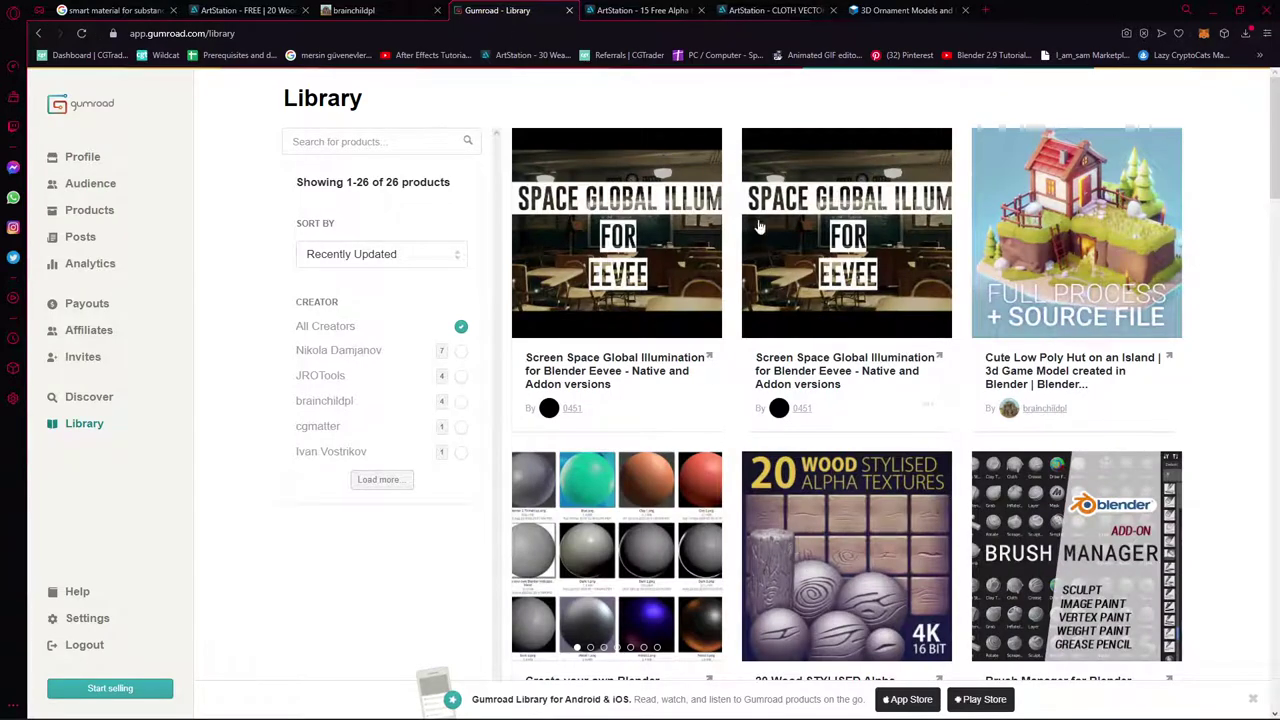
{"action": "left_click", "coordinate": [1206, 35]}
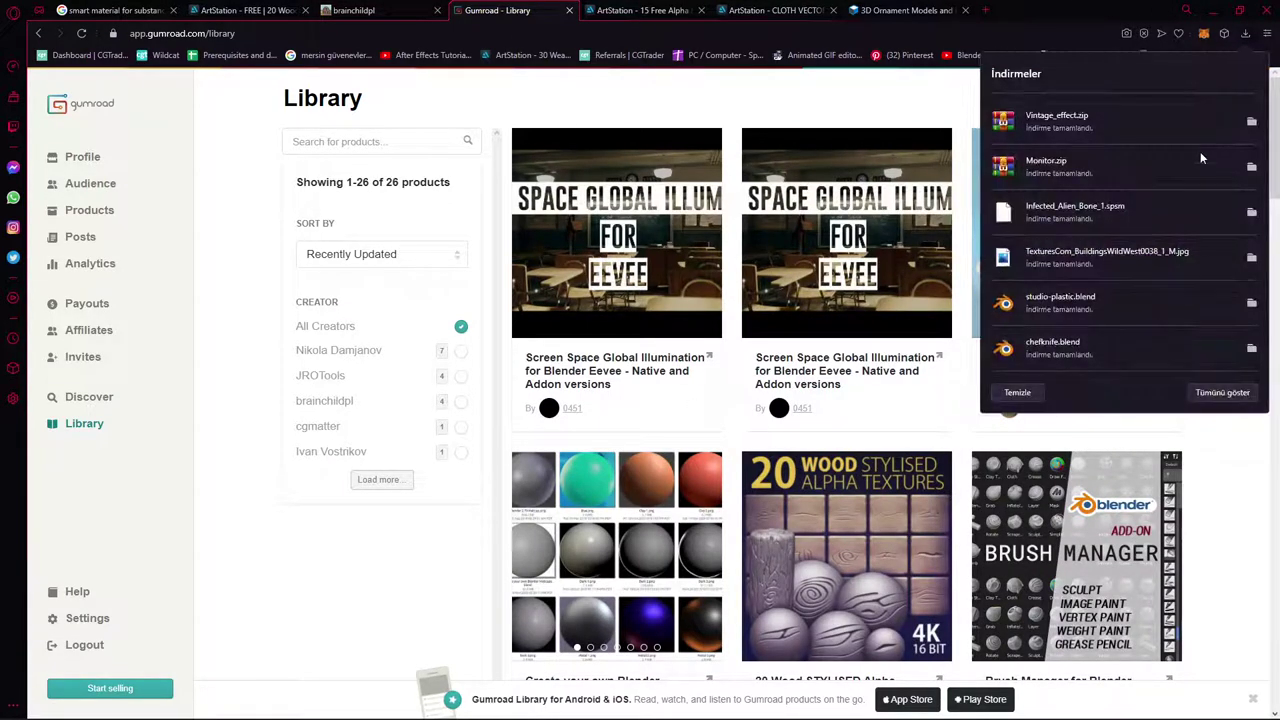
Open the Downloads folder and extract Monitor.zip into a folder
{"action": "left_click", "coordinate": [1252, 124]}
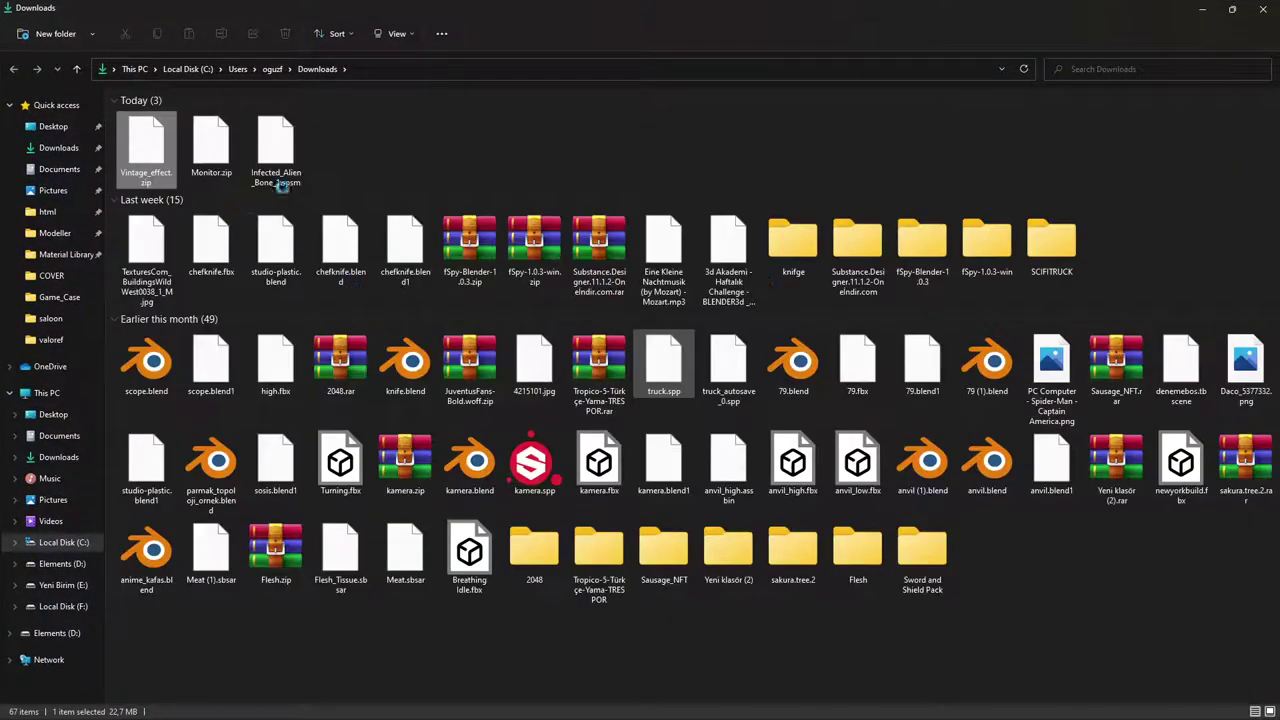
{"action": "key", "text": "Right"}
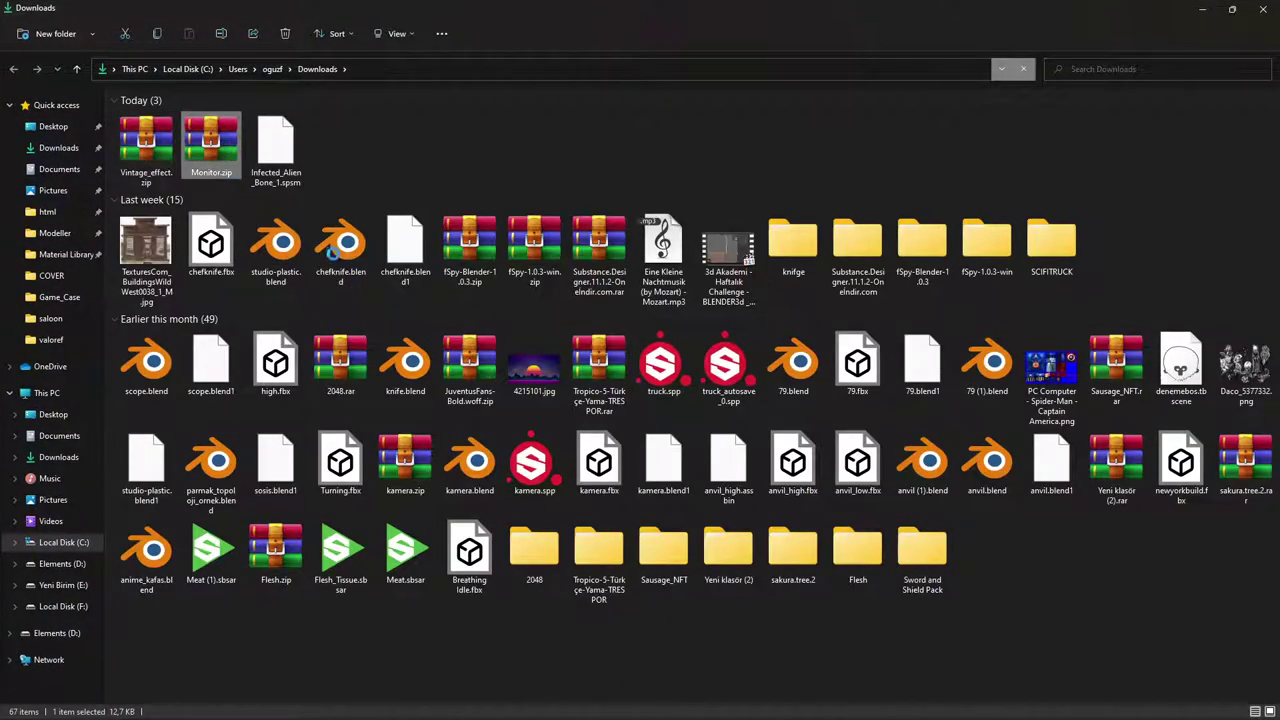
{"action": "right_click", "coordinate": [228, 142]}
{"action": "left_click", "coordinate": [330, 385]}
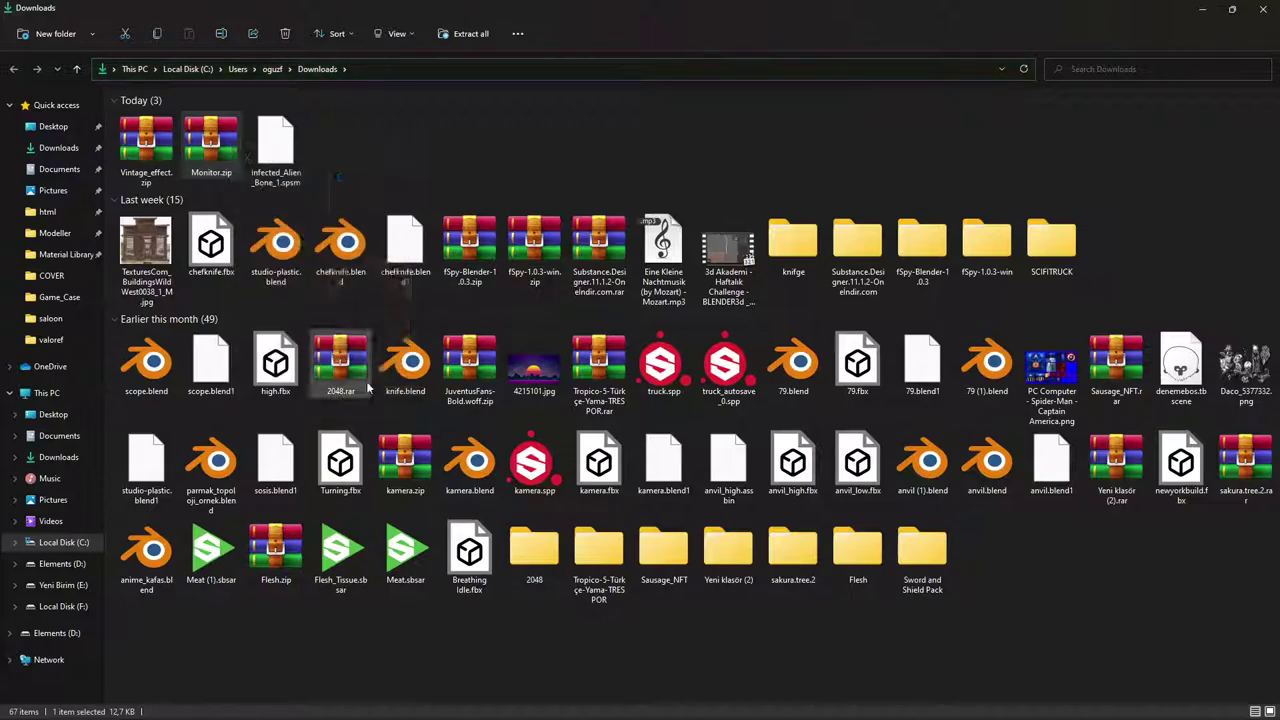
{"action": "left_click", "coordinate": [400, 106]}
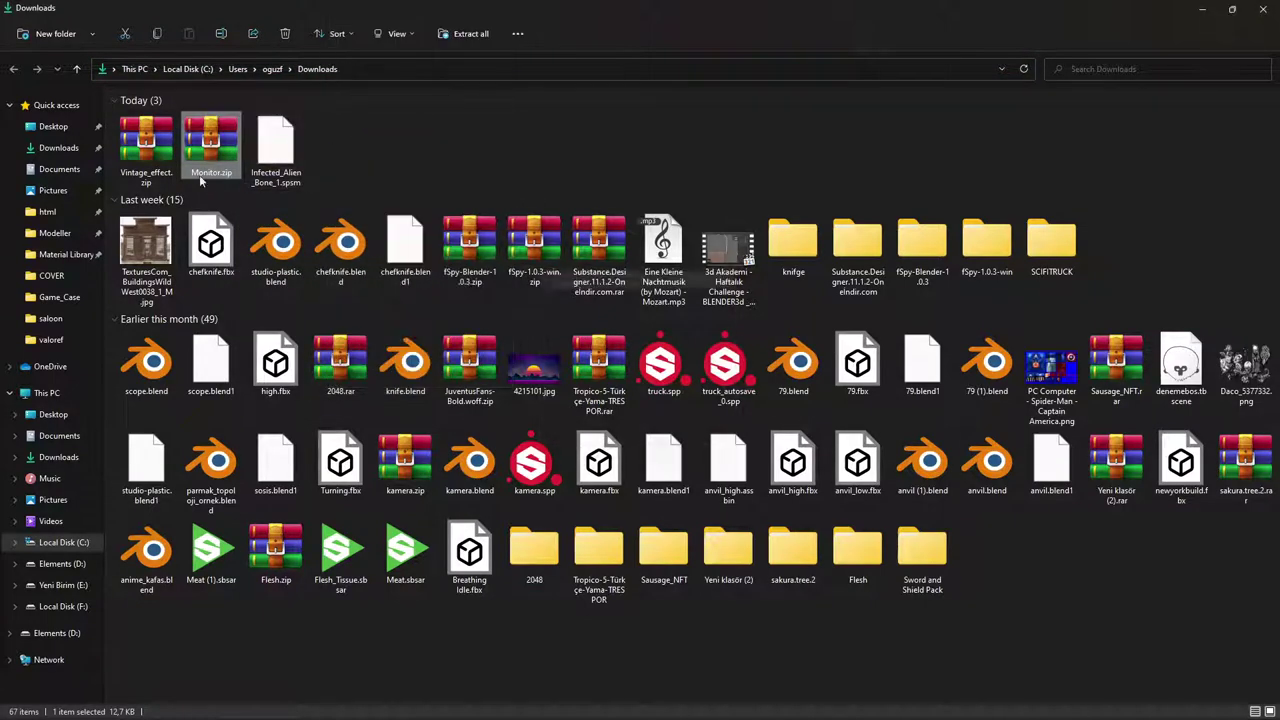
Extract the Vintage_effect archive into a folder
{"action": "left_click", "coordinate": [150, 144]}
{"action": "right_click", "coordinate": [148, 144]}
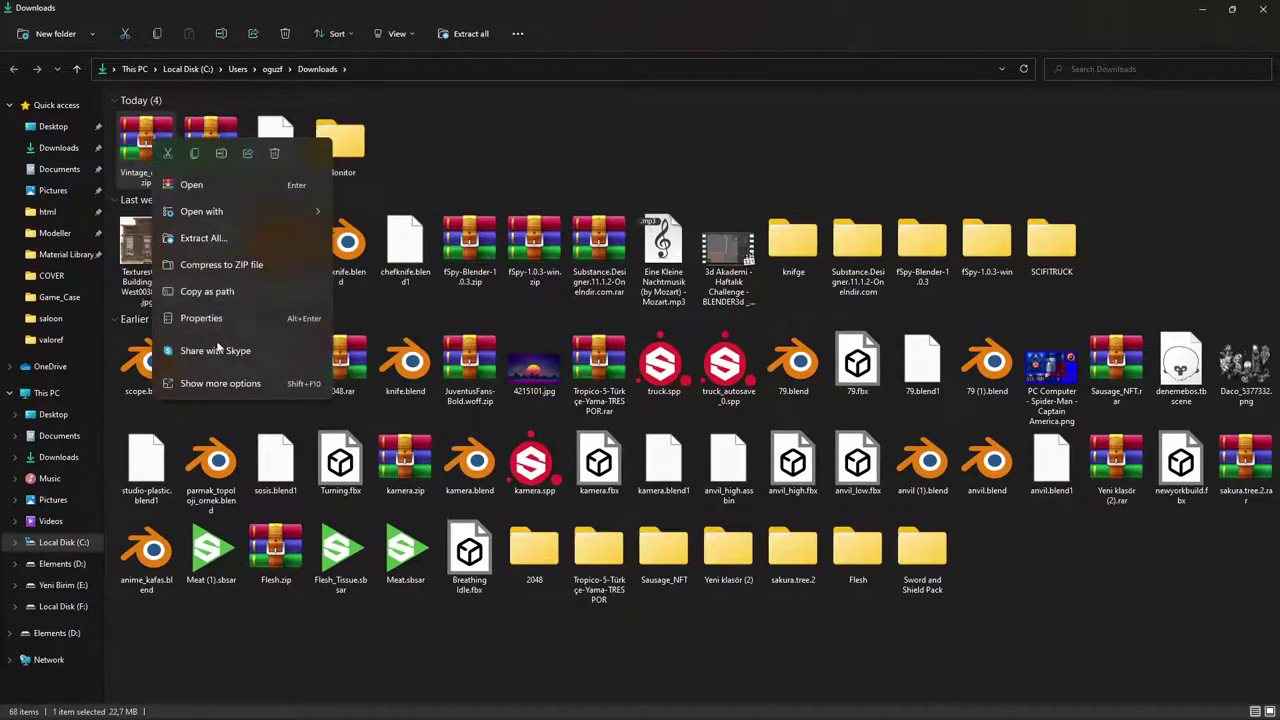
{"action": "left_click", "coordinate": [236, 384]}
{"action": "left_click", "coordinate": [311, 437]}
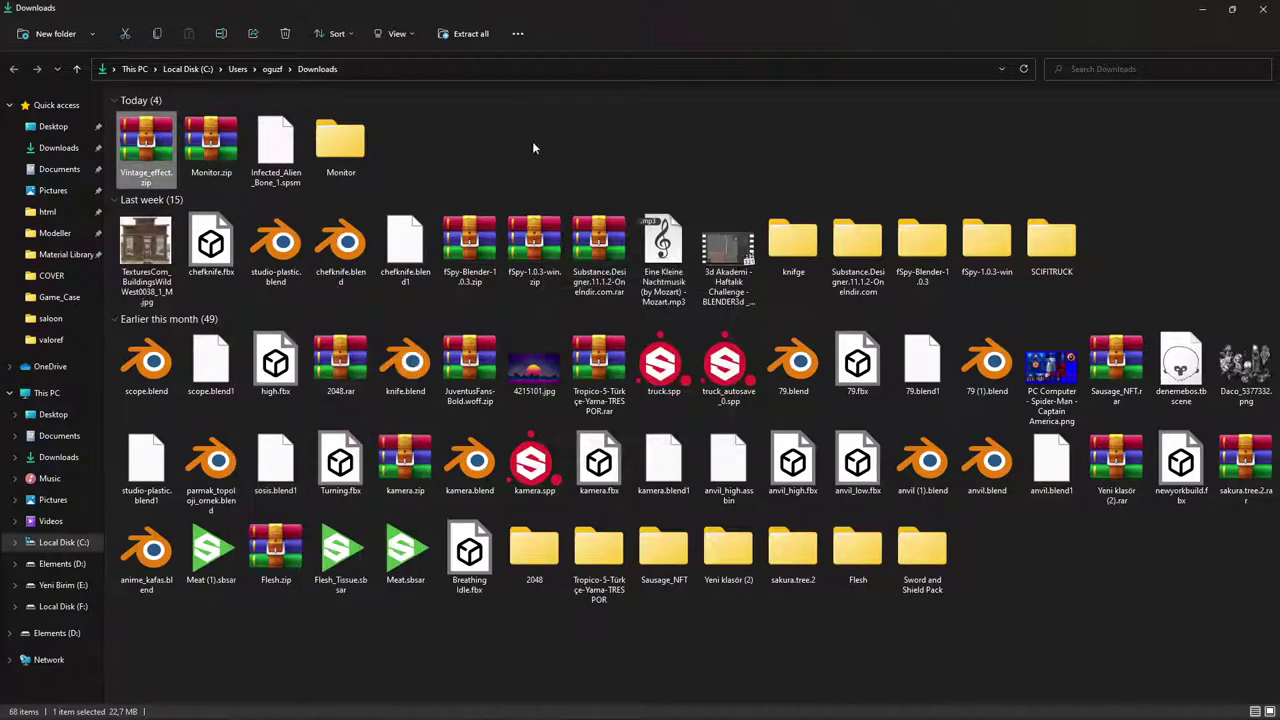
Drag Infected_Alien_Bone_1.spsm out of Explorer toward the Substance Painter window
{"action": "left_click", "coordinate": [270, 150]}
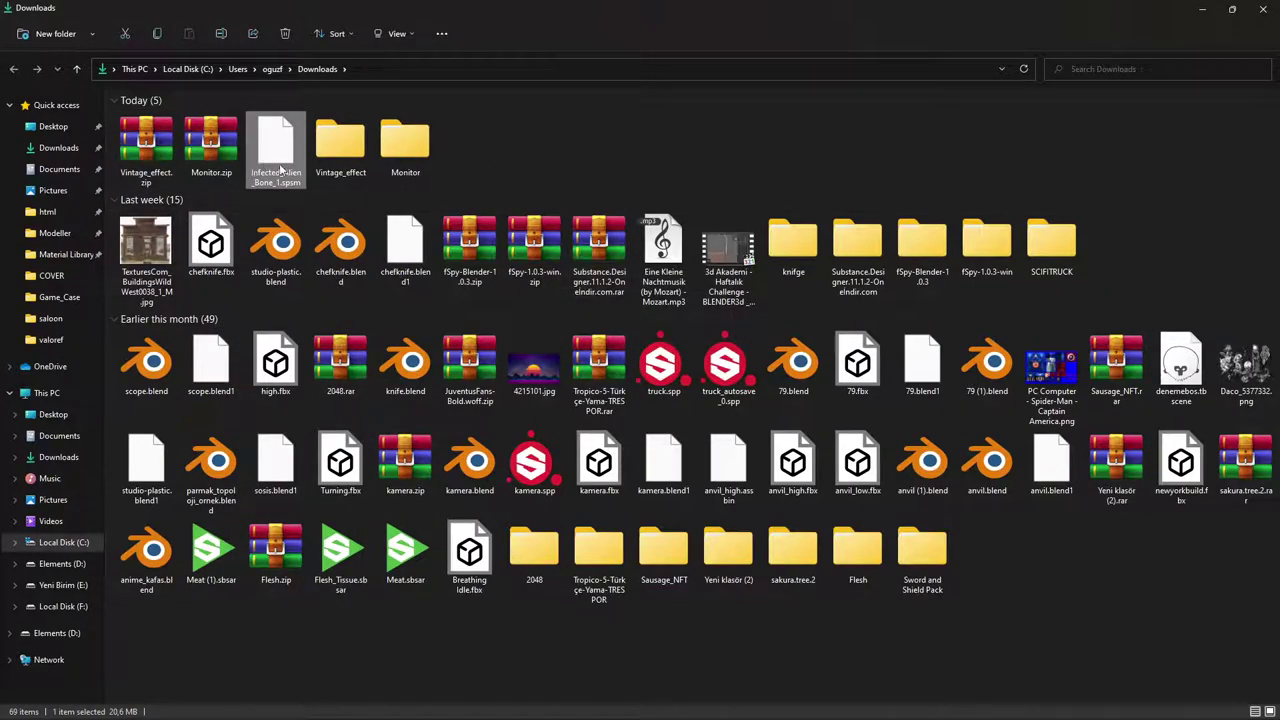
{"action": "left_click_drag", "start_coordinate": [285, 170], "coordinate": [393, 328]}
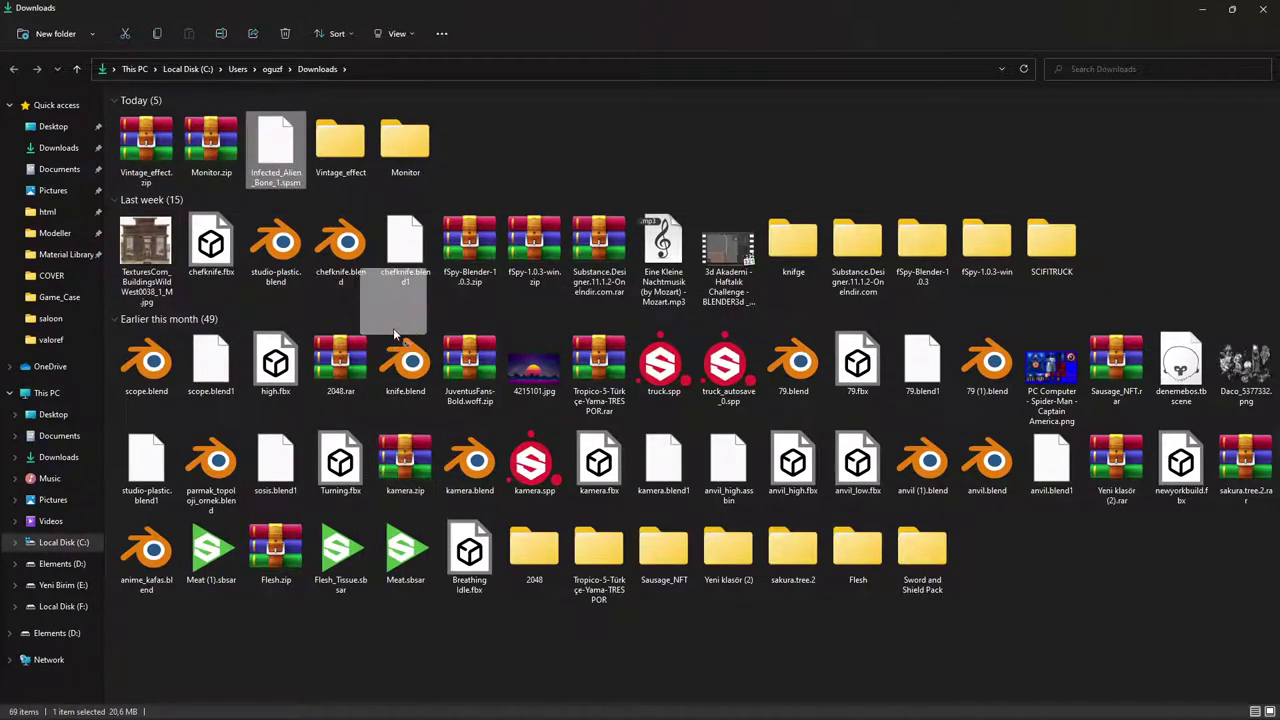
{"action": "key", "text": "alt+Tab"}
{"action": "key", "text": "Tab"}
{"action": "key", "text": "Tab"}
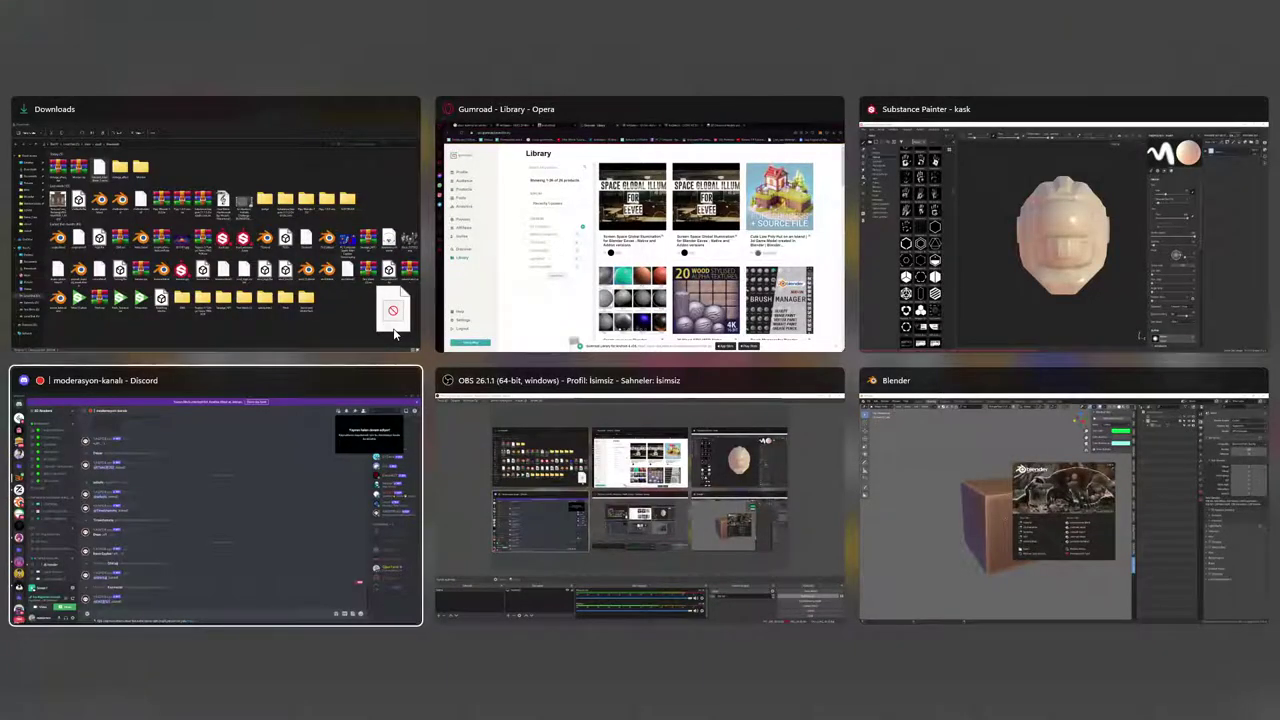
{"action": "key", "text": "Tab"}
{"action": "key", "text": "Tab"}
{"action": "key", "text": "Tab"}
{"action": "key", "text": "Tab"}
{"action": "key", "text": "Tab"}
Import Infected_Alien_Bone_1.spsm with usage smartmaterial into the shelf 'shelf'
{"action": "mouse_move", "coordinate": [393, 328]}
{"action": "left_mouse_down"}
{"action": "mouse_move", "coordinate": [187, 330]}
{"action": "mouse_move", "coordinate": [255, 335]}
{"action": "left_mouse_up"}
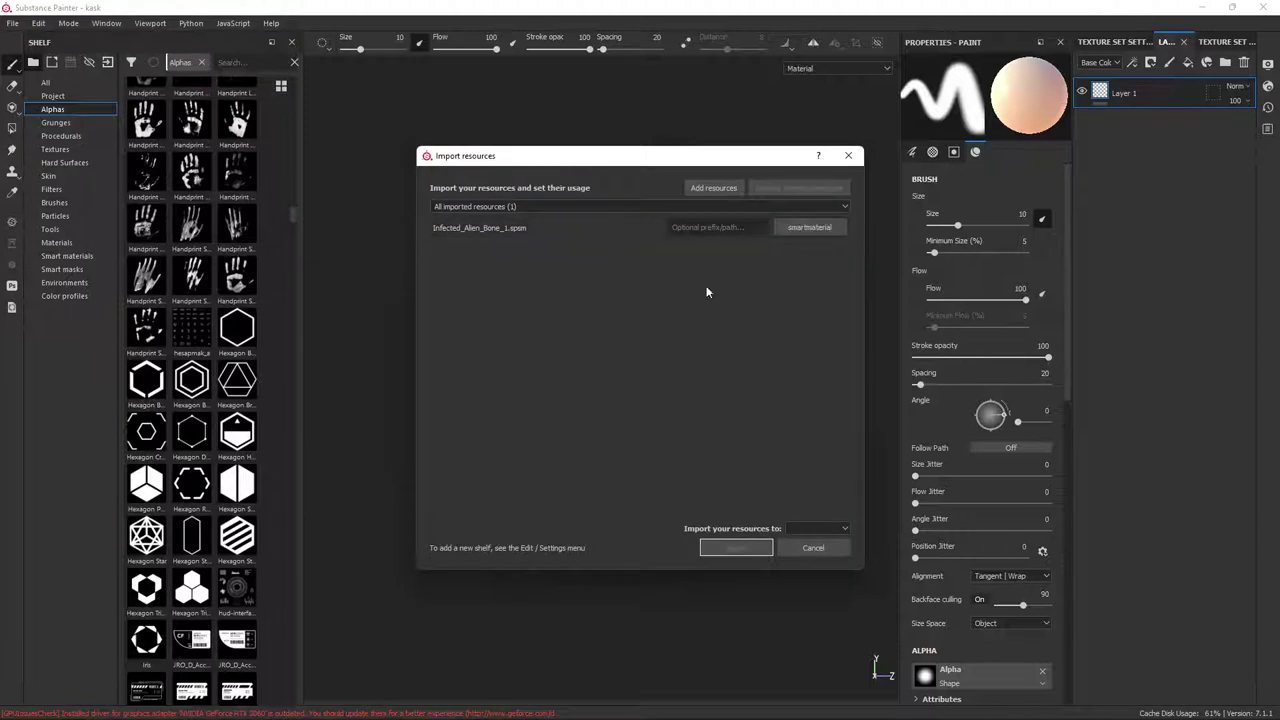
{"action": "left_click", "coordinate": [795, 230]}
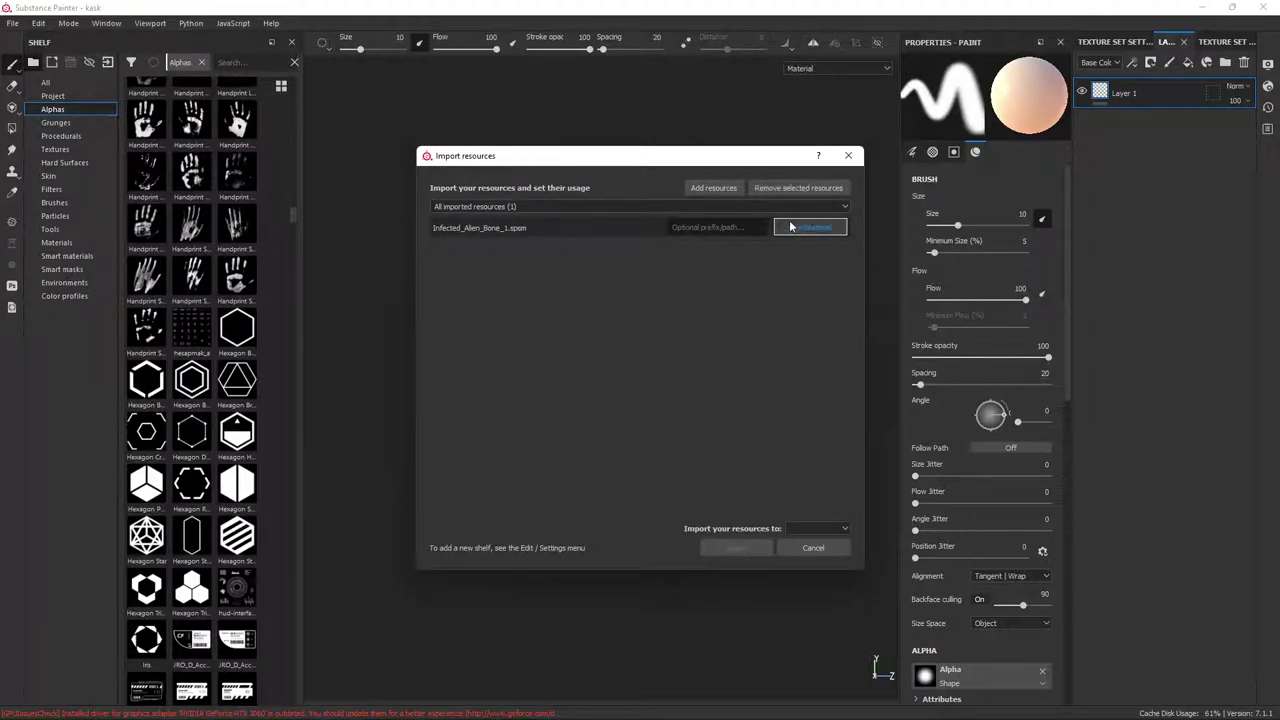
{"action": "left_click", "coordinate": [817, 528]}
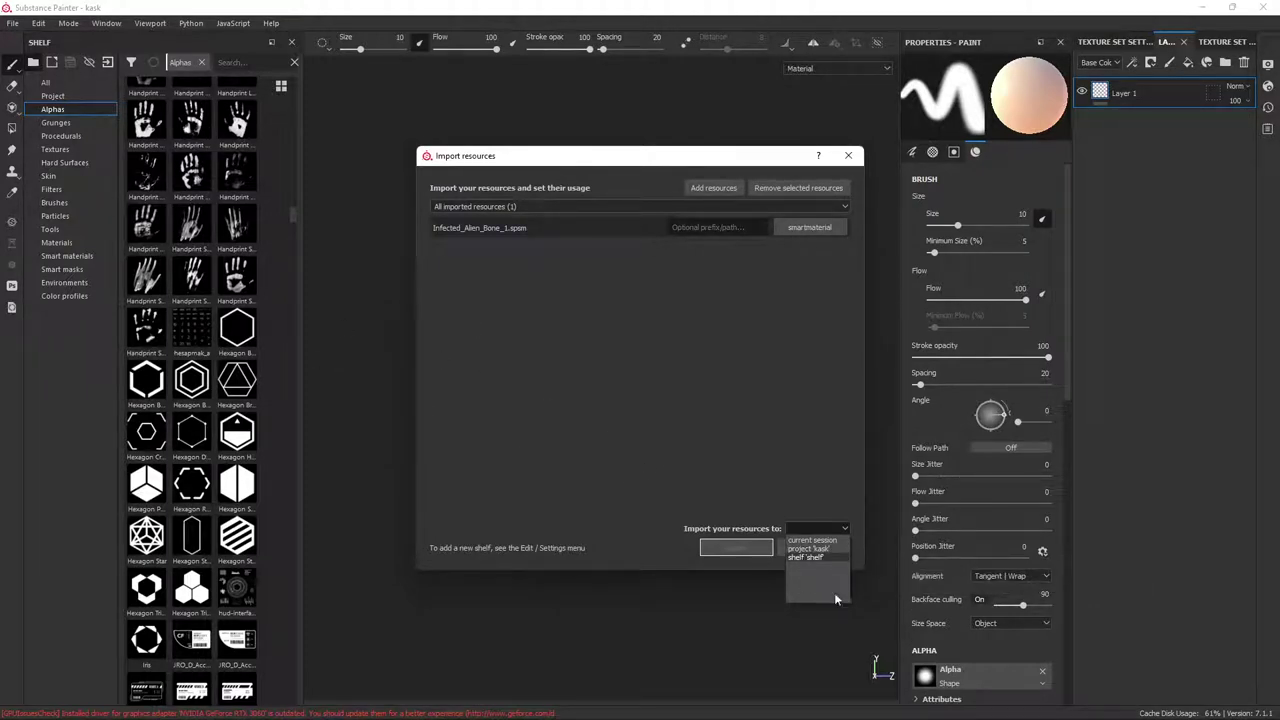
{"action": "left_click", "coordinate": [812, 560]}
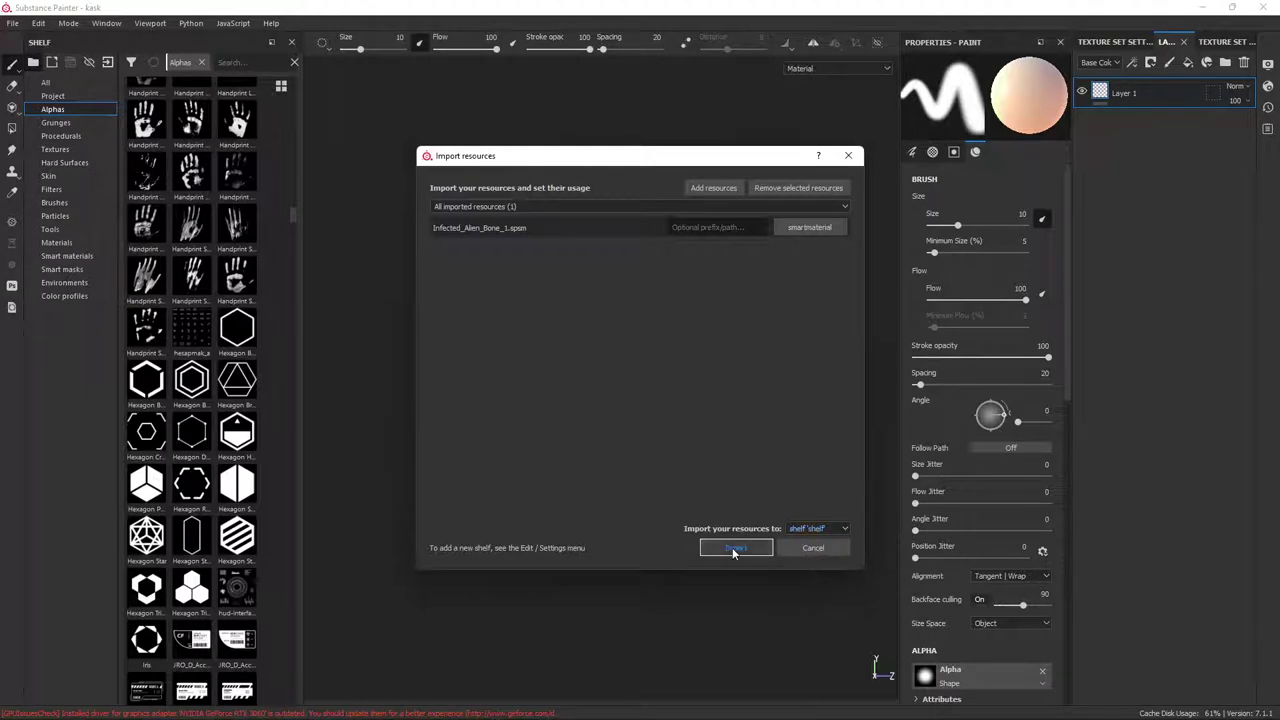
{"action": "key", "text": "Return"}
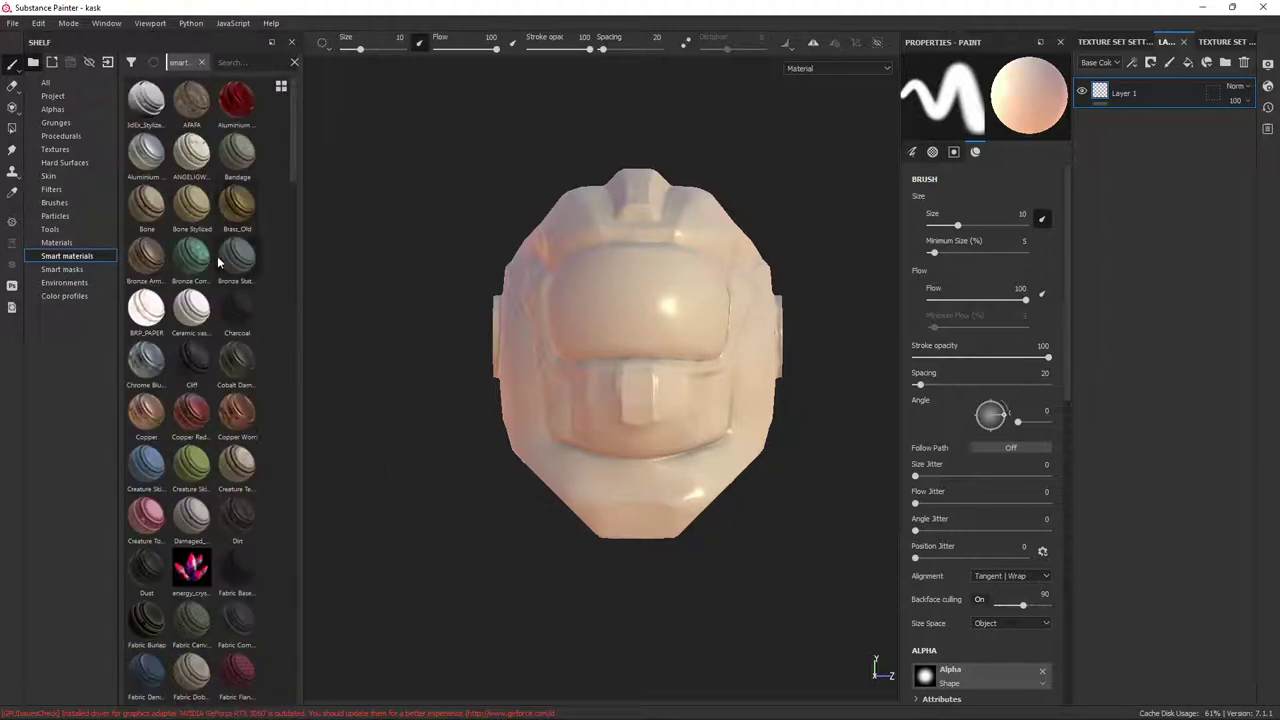
Drop Infected_Alien_Bone_1 from Smart materials onto the helmet and expand its layer folder
{"action": "scroll", "coordinate": [190, 380], "scroll_direction": "down", "scroll_amount": 5}
{"action": "mouse_move", "coordinate": [191, 320]}
{"action": "left_mouse_down"}
{"action": "mouse_move", "coordinate": [596, 295]}
{"action": "mouse_move", "coordinate": [563, 321]}
{"action": "left_mouse_up"}
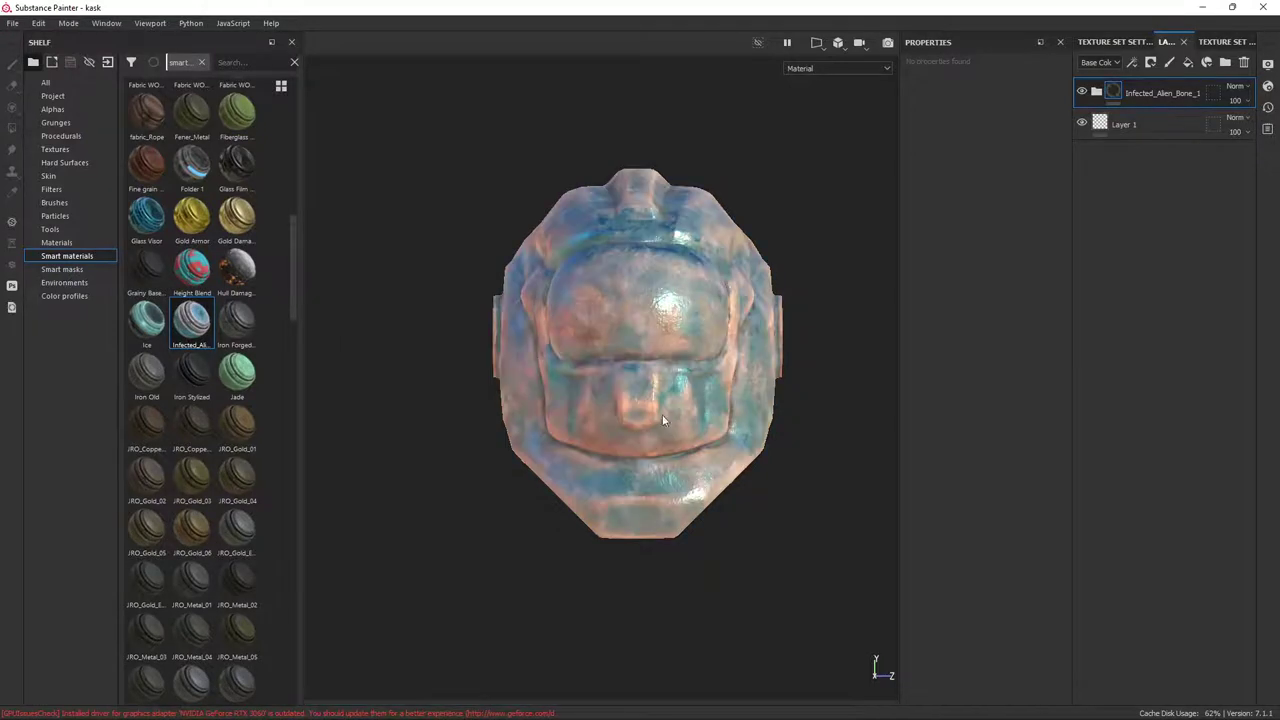
{"action": "mouse_move", "coordinate": [660, 418]}
{"action": "left_mouse_down", "text": "alt"}
{"action": "mouse_move", "coordinate": [588, 403]}
{"action": "mouse_move", "coordinate": [605, 402]}
{"action": "left_mouse_up", "text": "alt"}
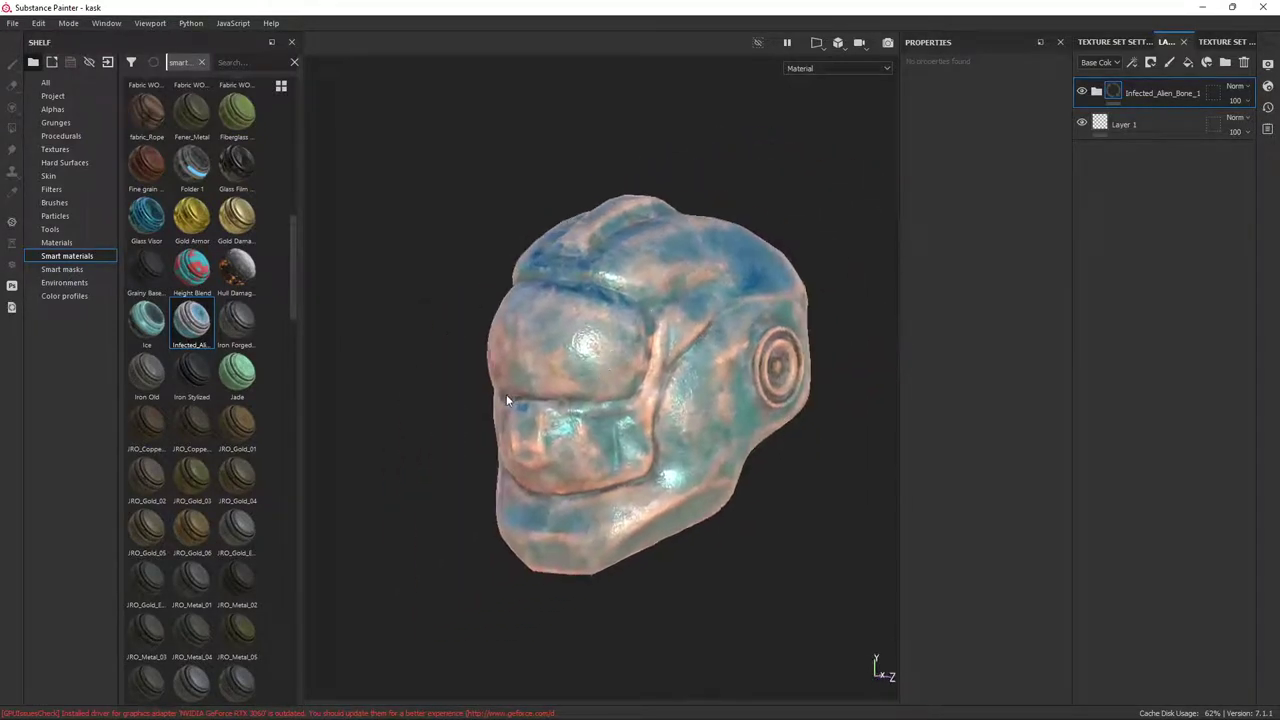
{"action": "scroll", "coordinate": [603, 426], "scroll_direction": "up", "scroll_amount": 2}
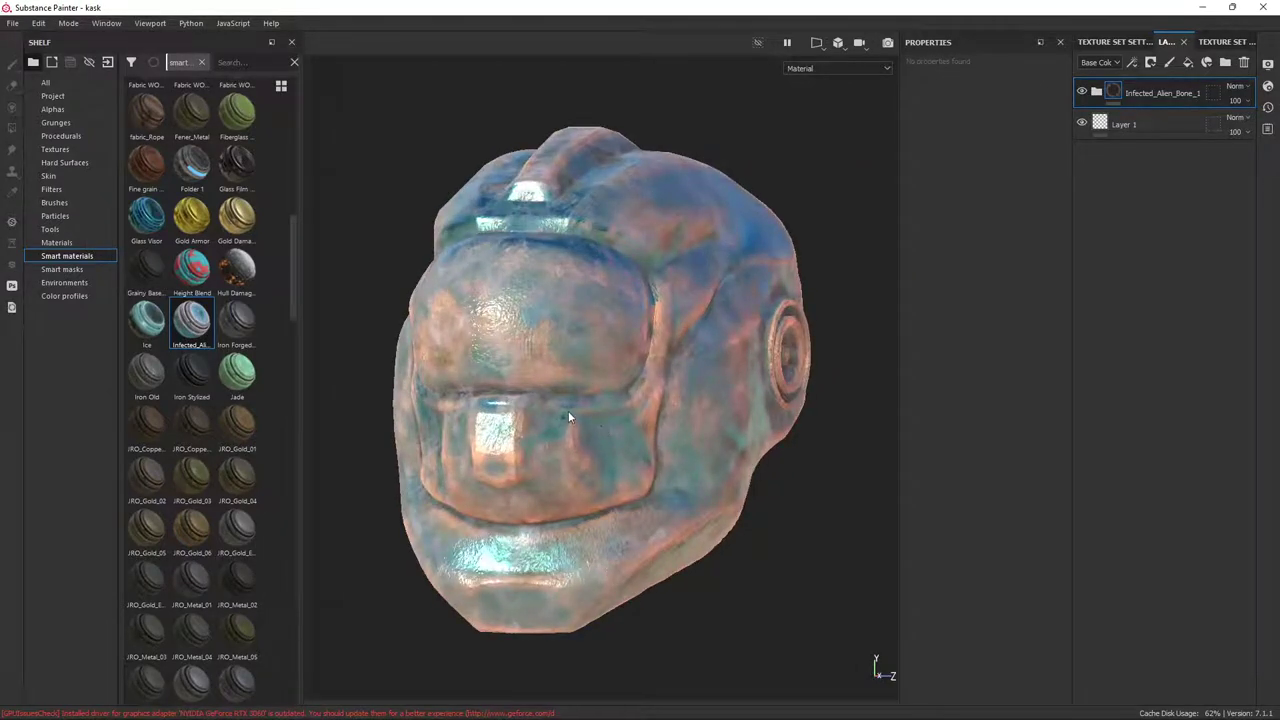
{"action": "left_click_drag", "start_coordinate": [568, 417], "coordinate": [578, 432], "text": "alt"}
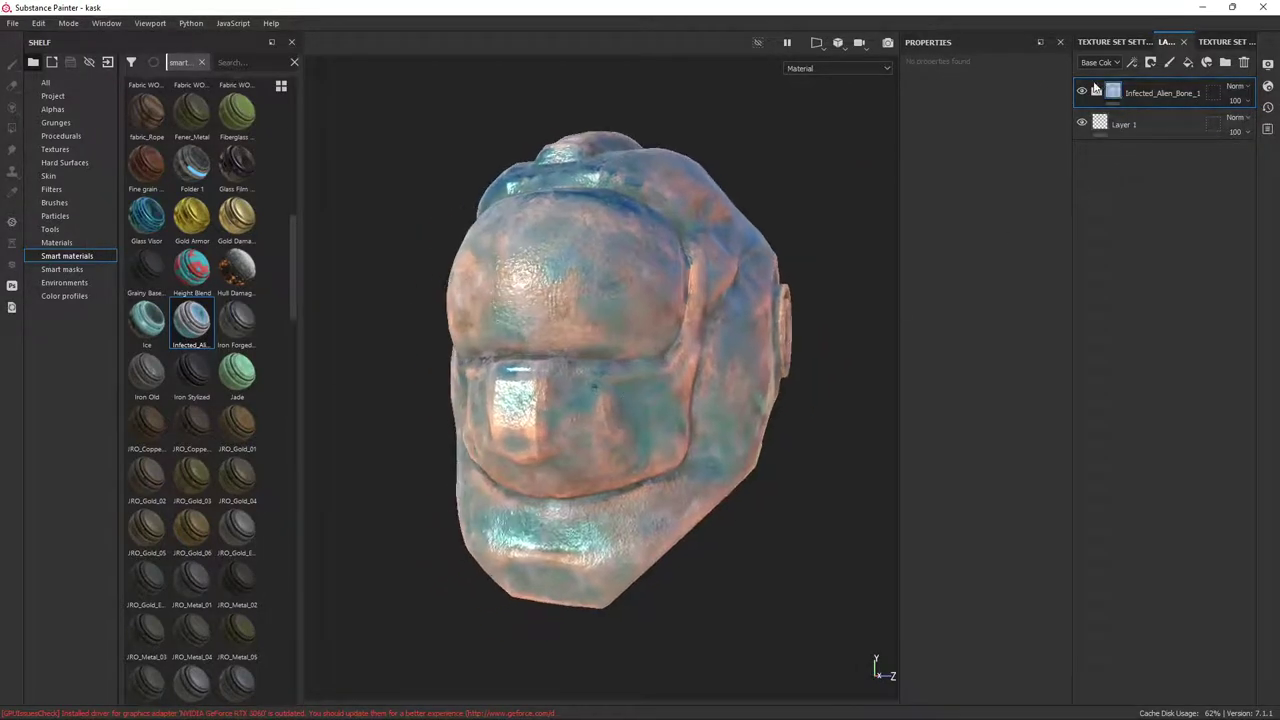
{"action": "left_click", "coordinate": [1095, 90]}
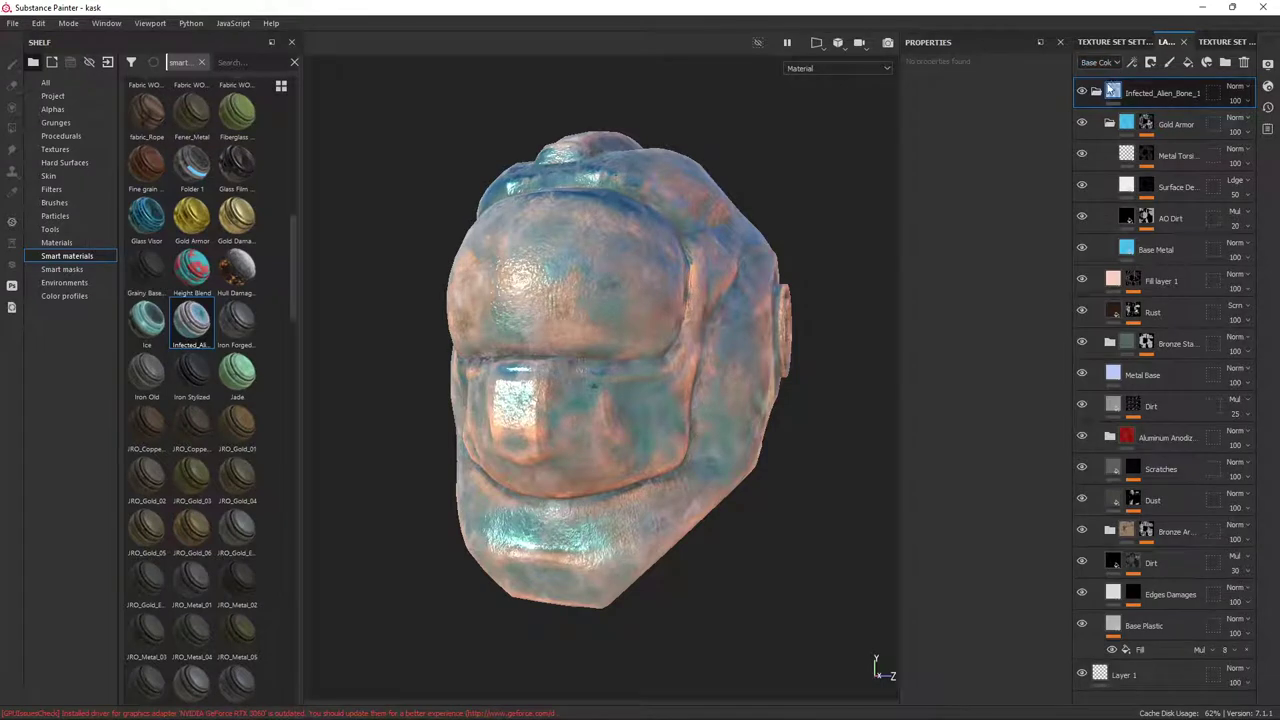
Add Ambient occlusion, Anisotropy angle and level, Blending mask, Diffuse and Displacement channels
{"action": "left_click", "coordinate": [1096, 91]}
{"action": "left_click", "coordinate": [1114, 42]}
{"action": "left_click", "coordinate": [1231, 243]}
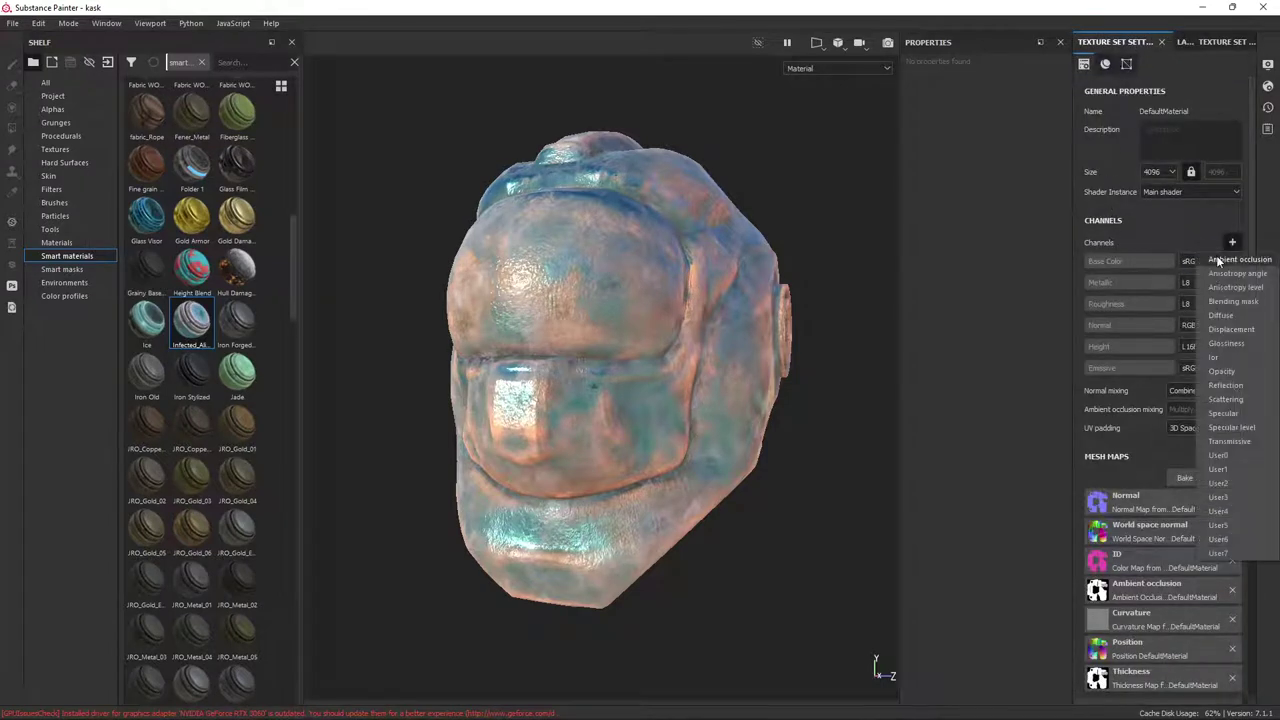
{"action": "left_click", "coordinate": [1240, 260]}
{"action": "left_click", "coordinate": [1231, 243]}
{"action": "left_click", "coordinate": [1240, 260]}
{"action": "left_click", "coordinate": [1231, 243]}
{"action": "left_click", "coordinate": [1232, 260]}
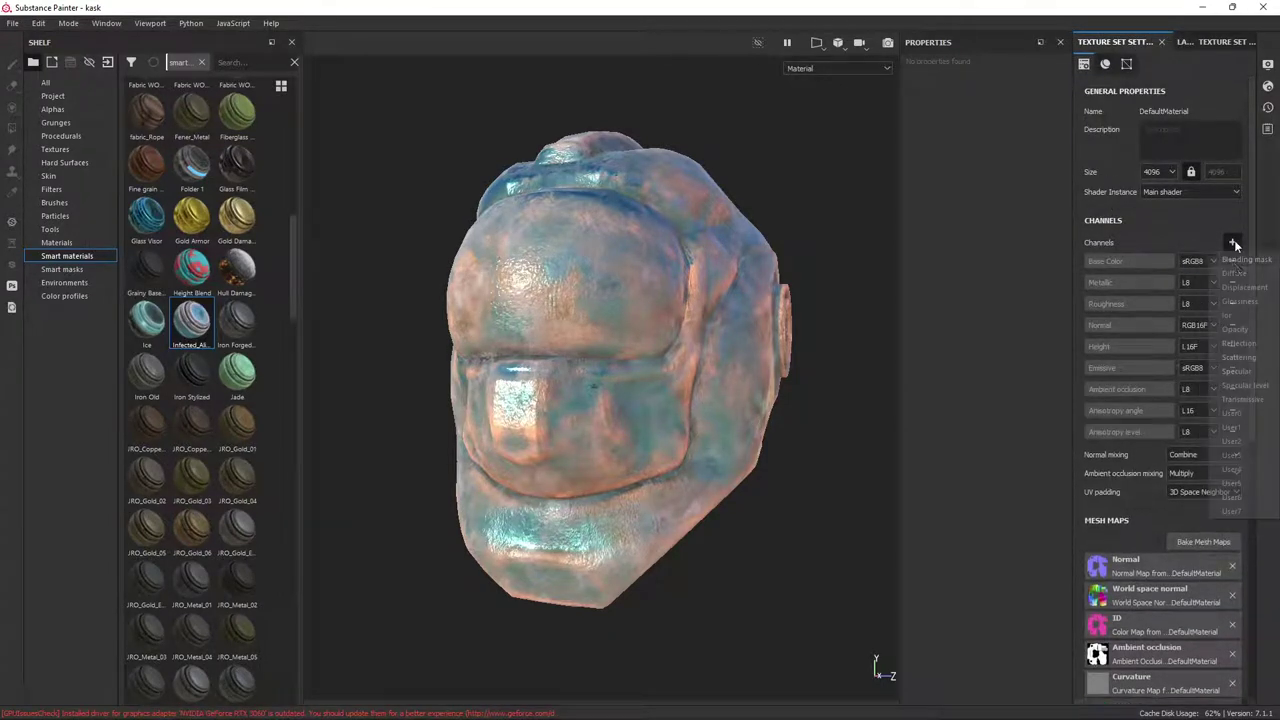
{"action": "left_click", "coordinate": [1232, 243]}
{"action": "left_click", "coordinate": [1232, 260]}
{"action": "left_click", "coordinate": [1232, 243]}
{"action": "left_click", "coordinate": [1232, 260]}
{"action": "left_click", "coordinate": [1232, 243]}
{"action": "left_click", "coordinate": [1240, 260]}
Add Glossiness, Ior, Opacity, Reflection, Scattering, Specular, Specular level and Transmissive channels
{"action": "left_click", "coordinate": [1232, 243]}
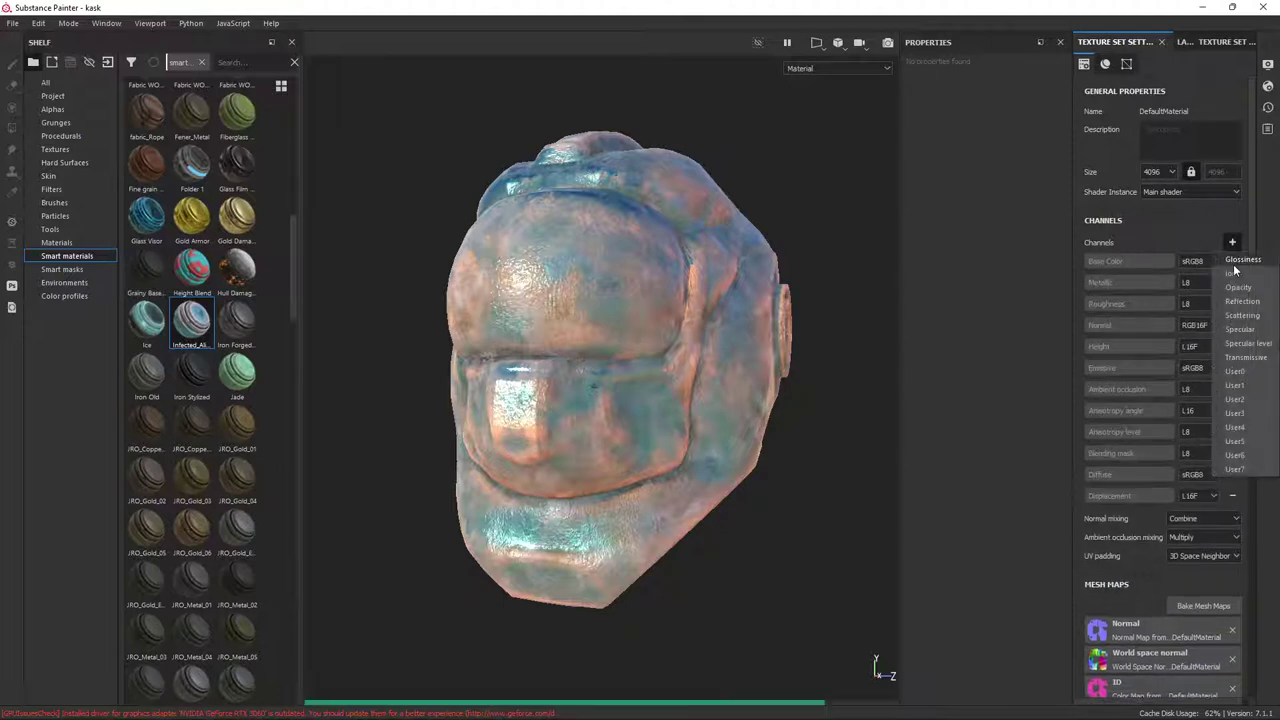
{"action": "left_click", "coordinate": [1240, 260]}
{"action": "left_click", "coordinate": [1232, 243]}
{"action": "left_click", "coordinate": [1240, 260]}
{"action": "left_click", "coordinate": [1232, 243]}
{"action": "left_click", "coordinate": [1240, 260]}
{"action": "left_click", "coordinate": [1232, 243]}
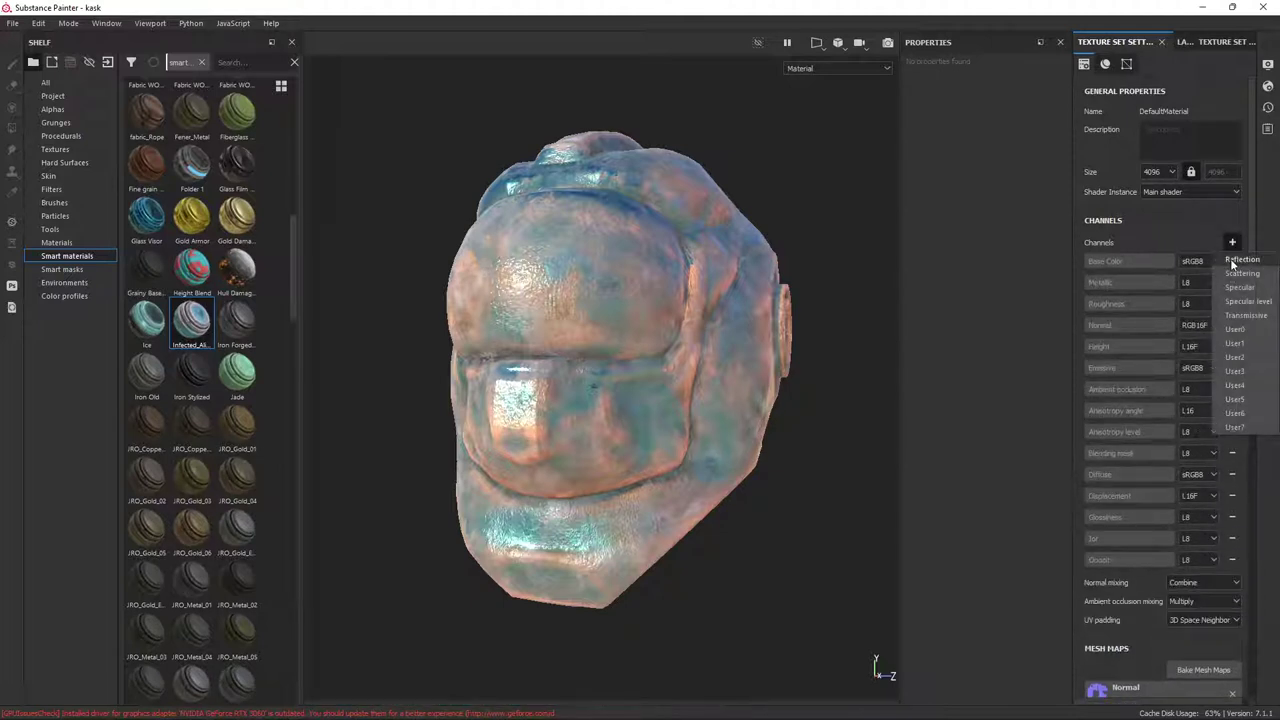
{"action": "left_click", "coordinate": [1240, 260]}
{"action": "left_click", "coordinate": [1232, 243]}
{"action": "left_click", "coordinate": [1240, 260]}
{"action": "left_click", "coordinate": [1232, 243]}
{"action": "left_click", "coordinate": [1240, 260]}
{"action": "left_click", "coordinate": [1232, 243]}
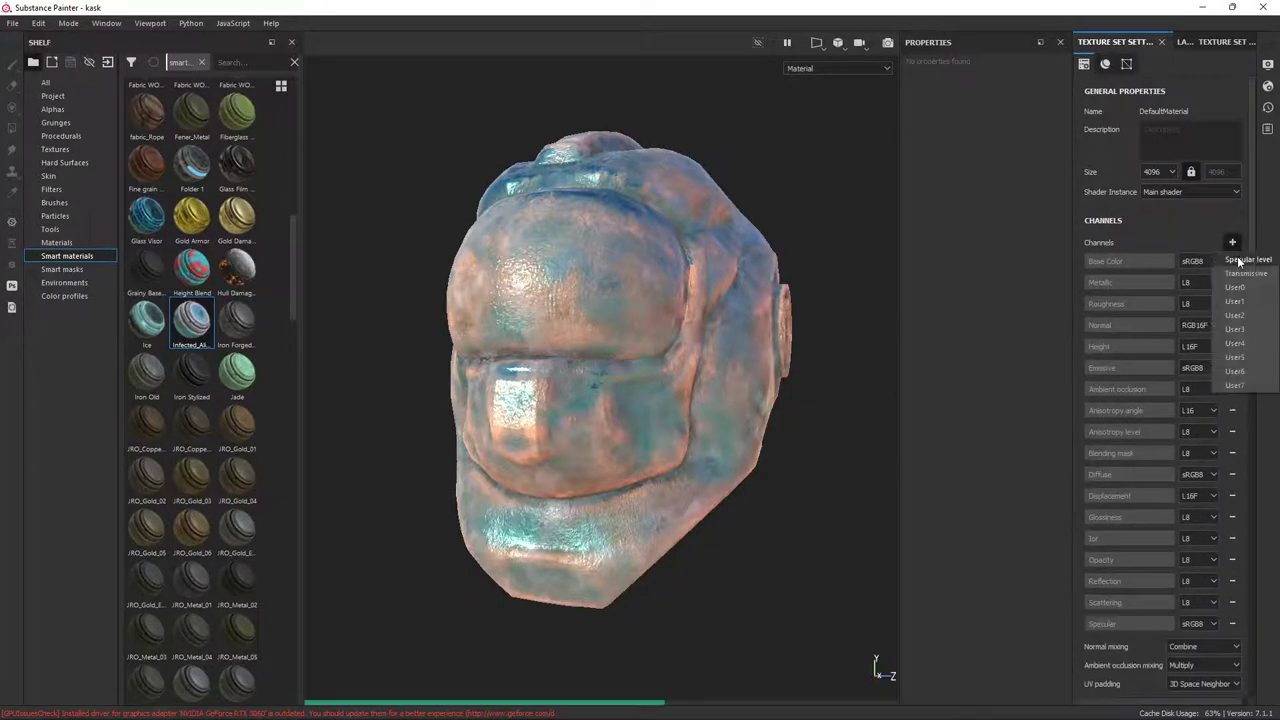
{"action": "left_click", "coordinate": [1240, 260]}
{"action": "left_click", "coordinate": [1232, 243]}
{"action": "left_click", "coordinate": [1240, 260]}
Switch the shader preset to pbr-metal-rough-with-alpha-blending
{"action": "left_click", "coordinate": [1271, 92]}
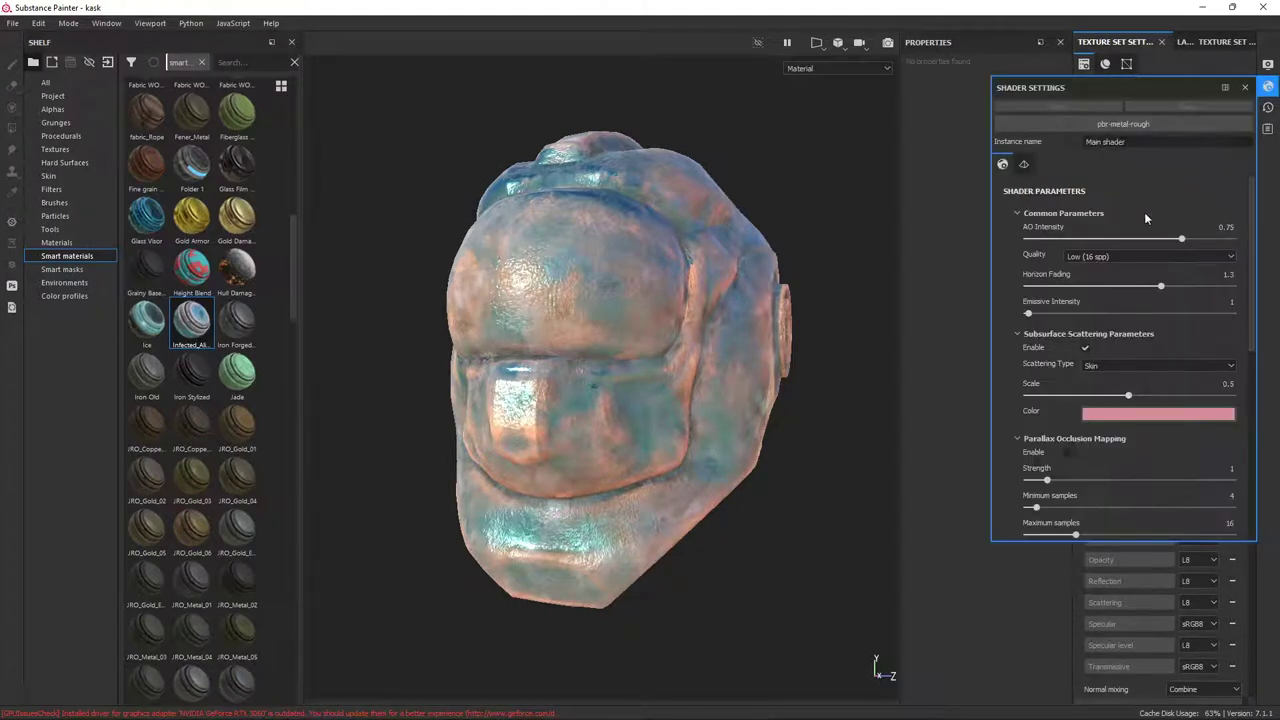
{"action": "left_click", "coordinate": [1140, 127]}
{"action": "left_click", "coordinate": [1142, 252]}
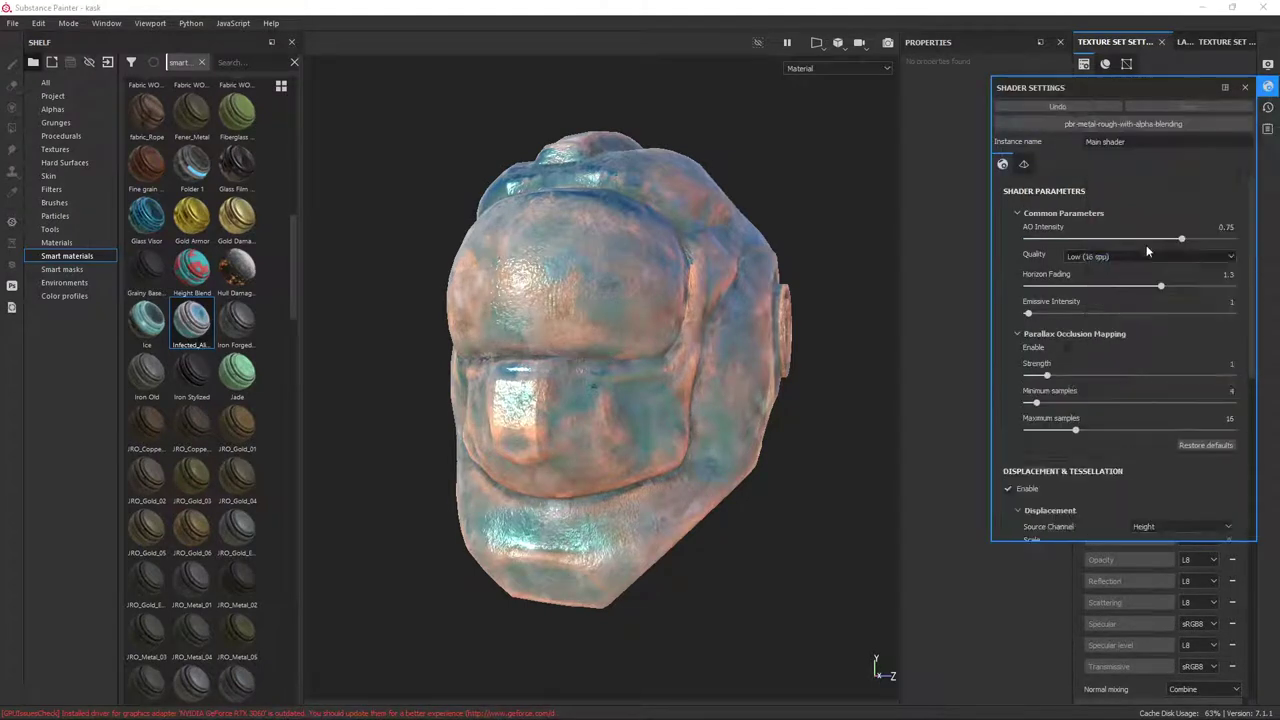
{"action": "left_click", "coordinate": [862, 222]}
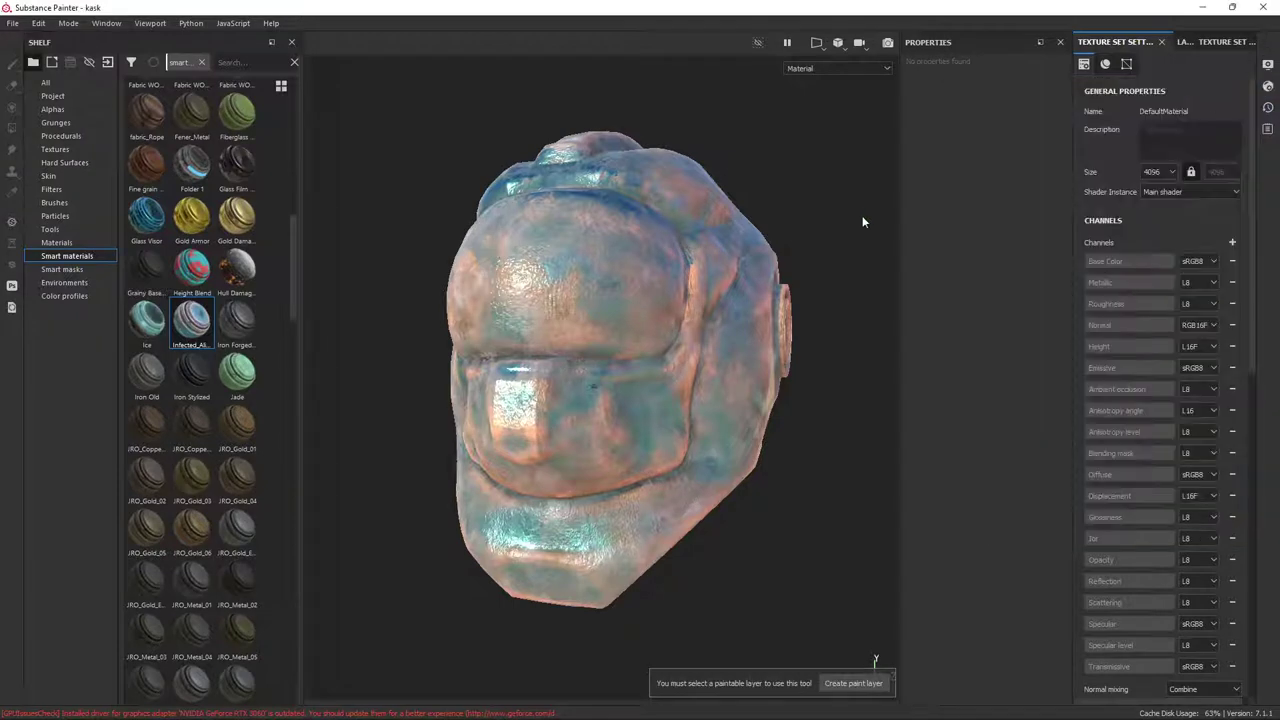
Delete Layer 1 from the helmet's layer stack
{"action": "left_click_drag", "start_coordinate": [777, 254], "coordinate": [546, 325], "text": "alt"}
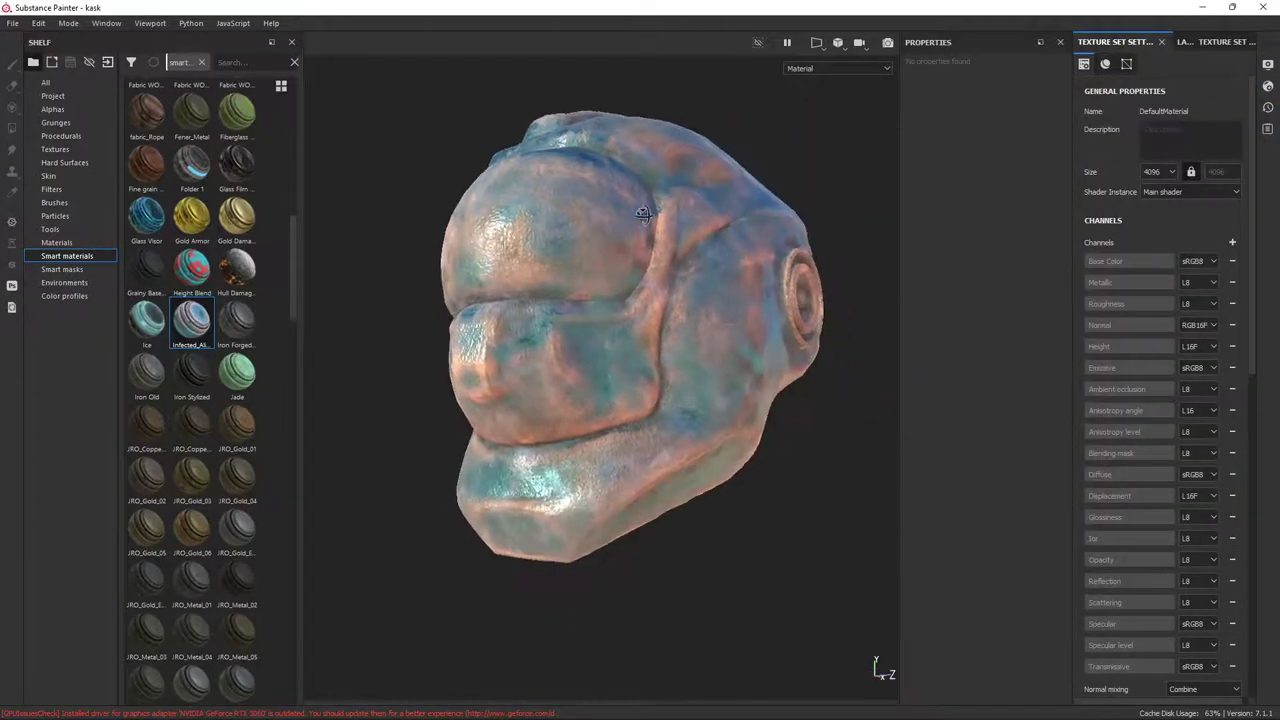
{"action": "scroll", "coordinate": [546, 325], "scroll_direction": "up", "scroll_amount": 5}
{"action": "scroll", "coordinate": [546, 325], "scroll_direction": "down", "scroll_amount": 5}
{"action": "mouse_move", "coordinate": [466, 391]}
{"action": "left_mouse_down", "text": "alt"}
{"action": "mouse_move", "coordinate": [567, 329]}
{"action": "mouse_move", "coordinate": [901, 377]}
{"action": "left_mouse_up", "text": "alt"}
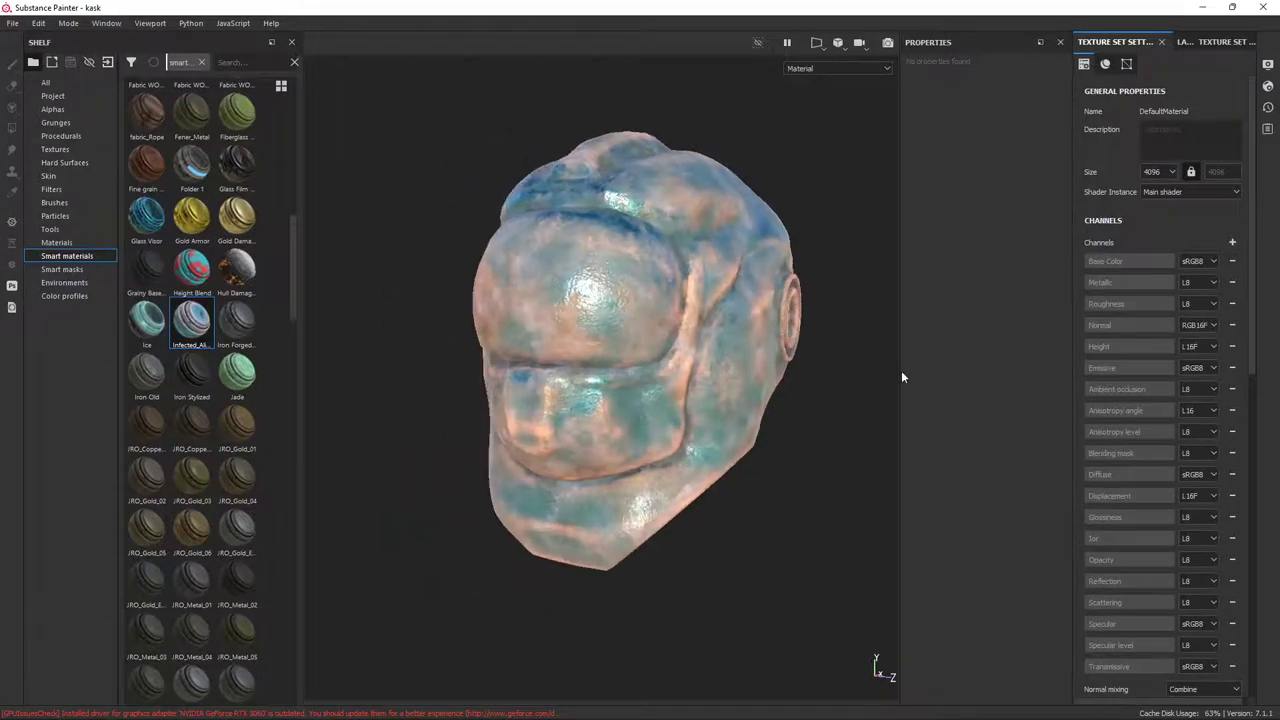
{"action": "left_click", "coordinate": [1180, 42]}
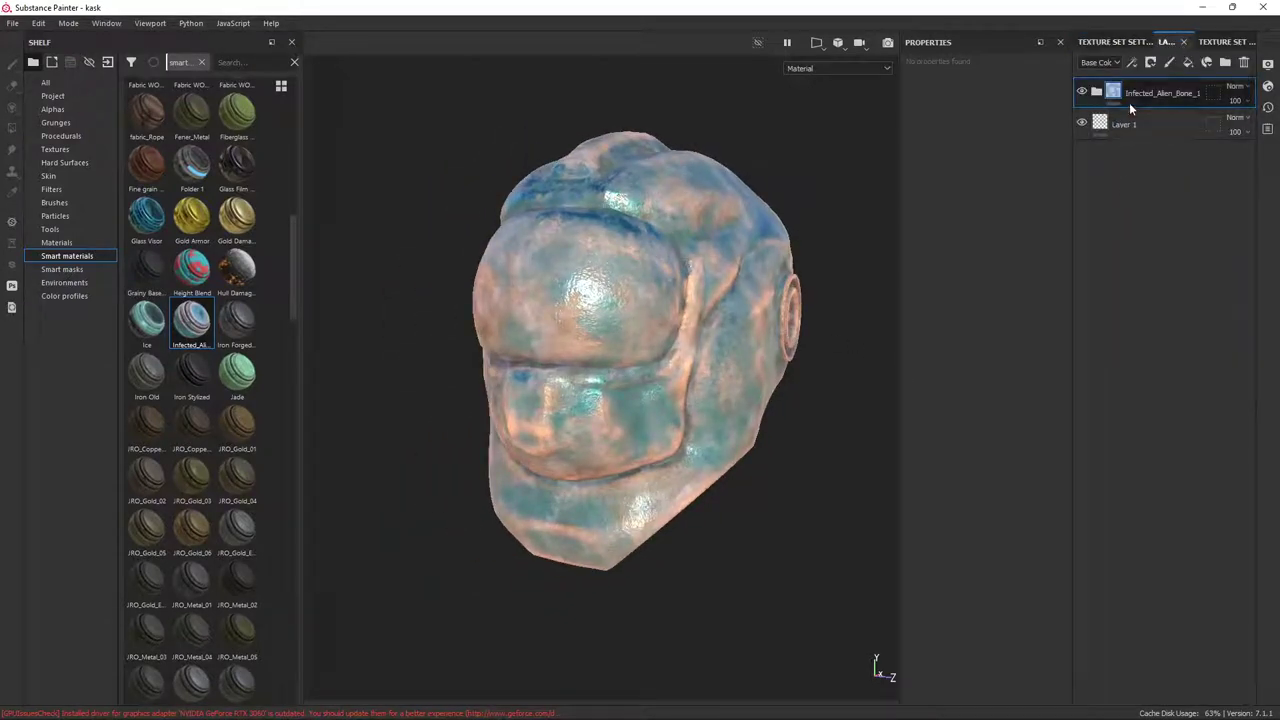
{"action": "left_click", "coordinate": [1160, 118]}
{"action": "left_click", "coordinate": [1245, 64]}
Enable extra material channels such as diffuse on Base Plastic and open its Fill effect
{"action": "left_click", "coordinate": [1097, 92]}
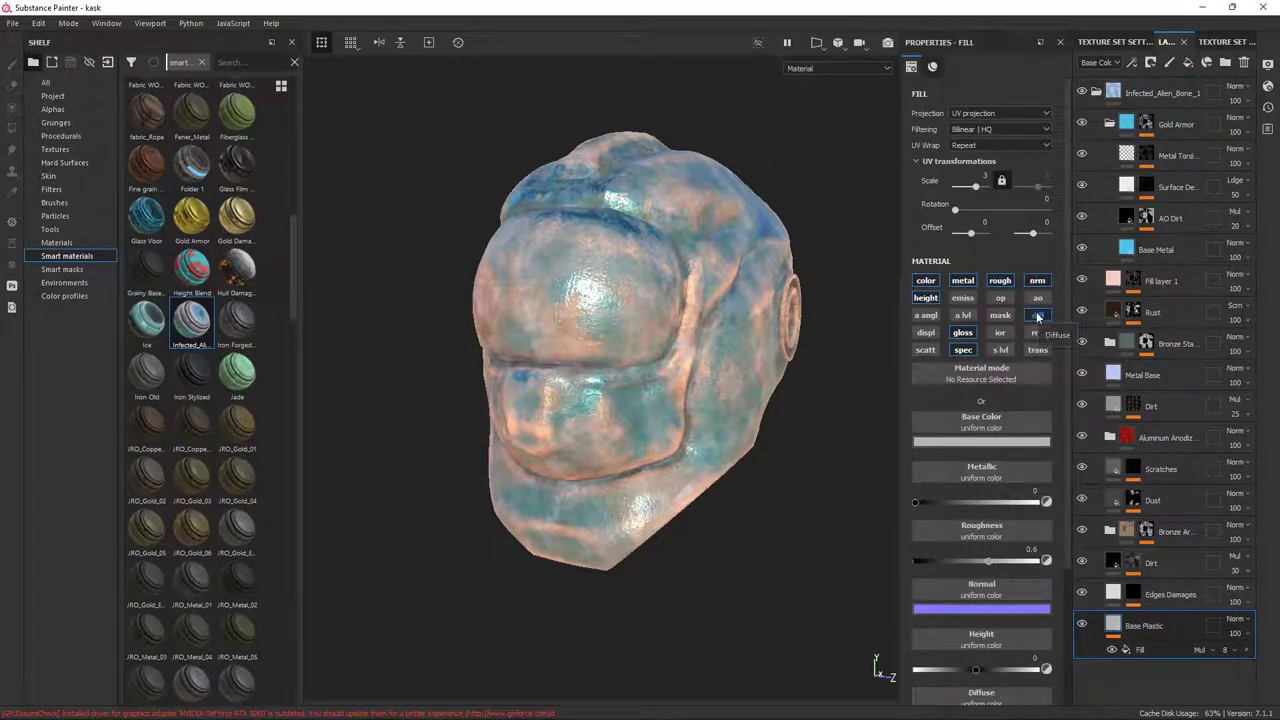
{"action": "left_click", "coordinate": [970, 332]}
{"action": "left_click", "coordinate": [931, 298]}
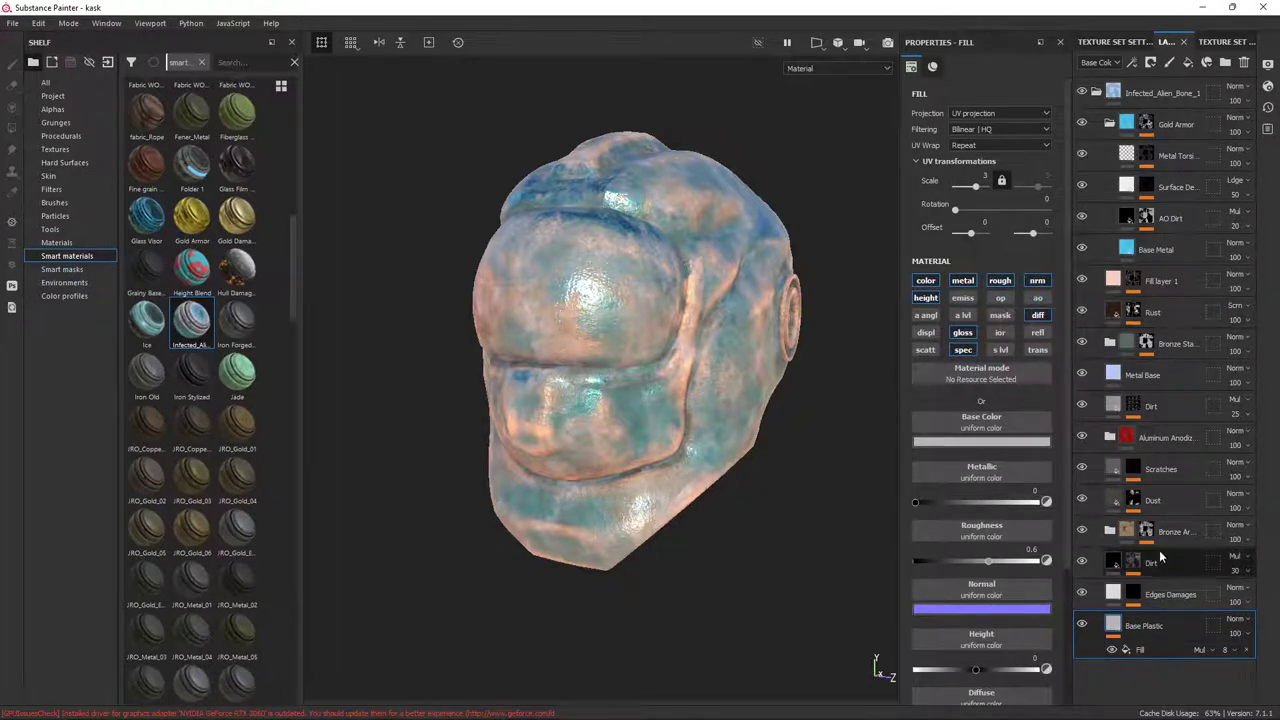
{"action": "left_click", "coordinate": [1170, 594]}
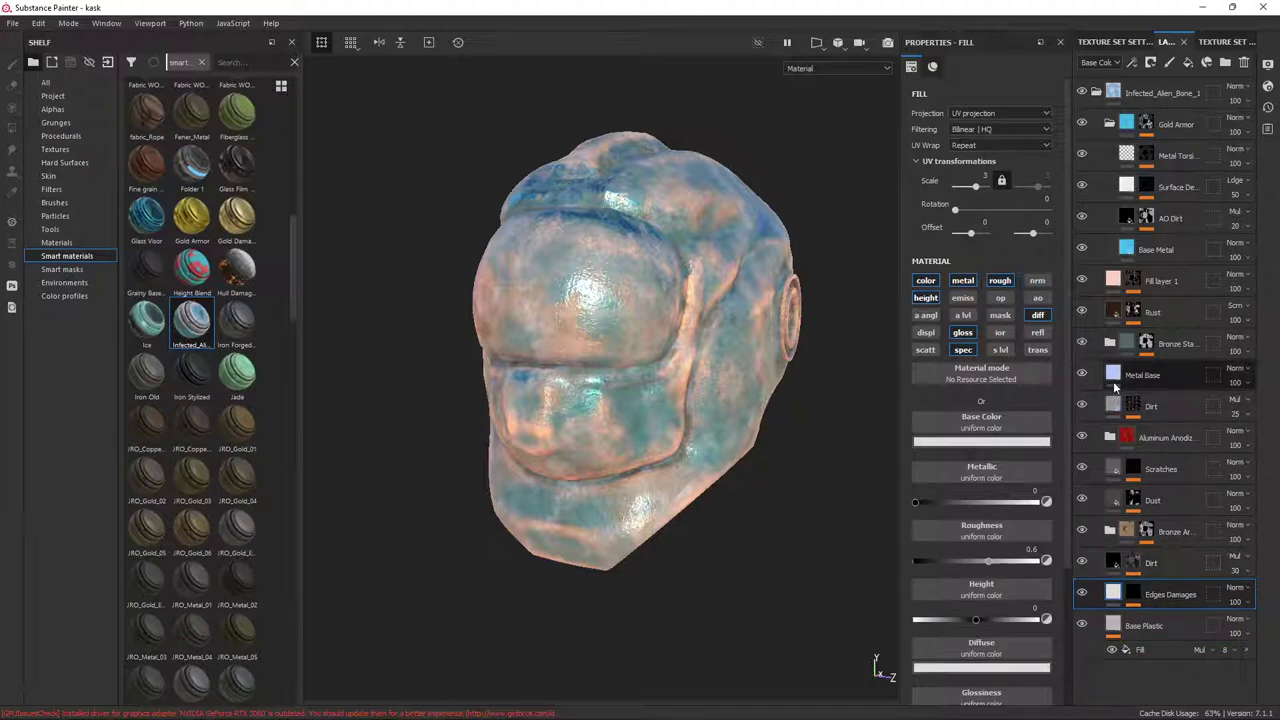
{"action": "left_click", "coordinate": [1140, 375]}
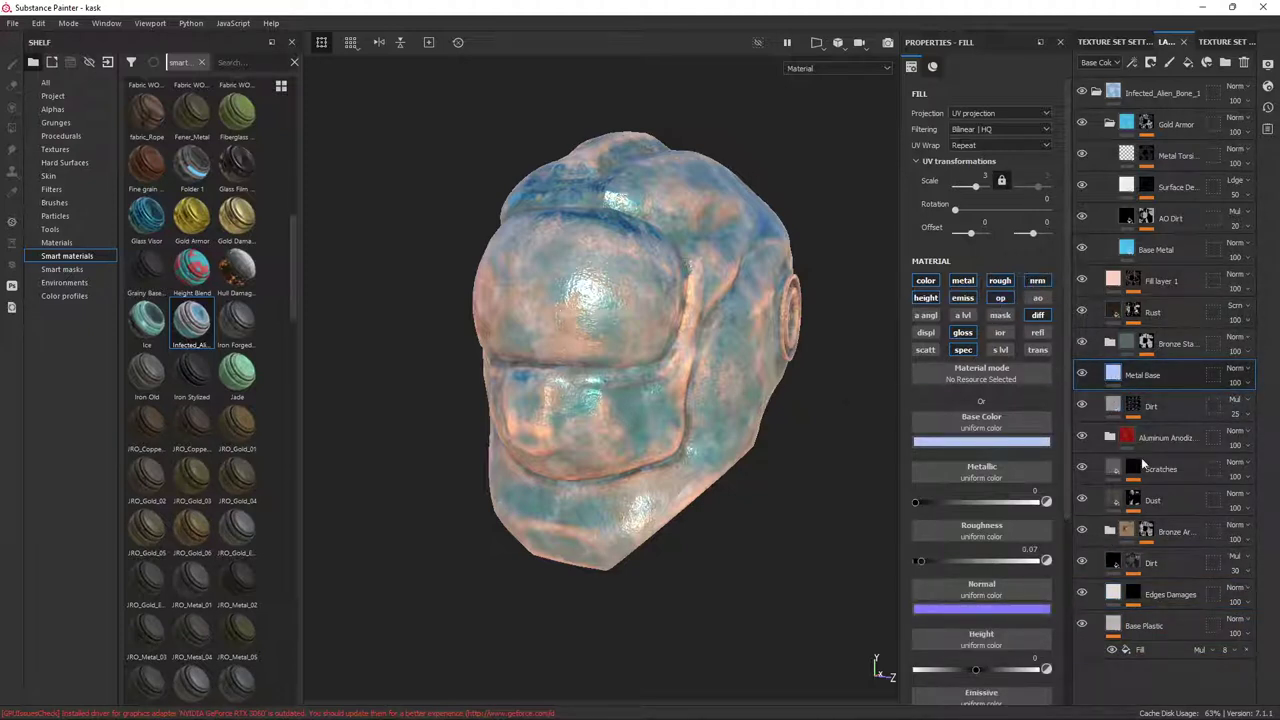
{"action": "left_click", "coordinate": [1150, 626]}
{"action": "left_click", "coordinate": [1155, 652]}
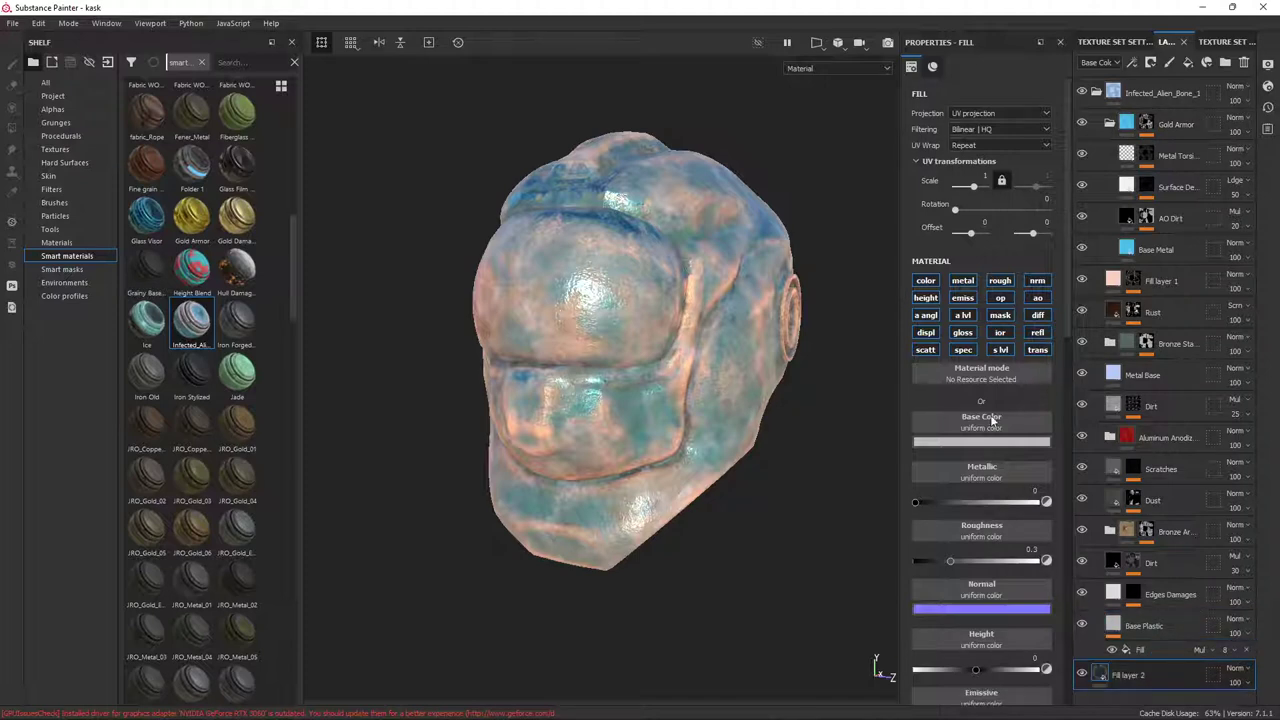
Restrict Fill layer 2 to only the opacity ('op') channel
{"action": "left_click", "coordinate": [1000, 297]}
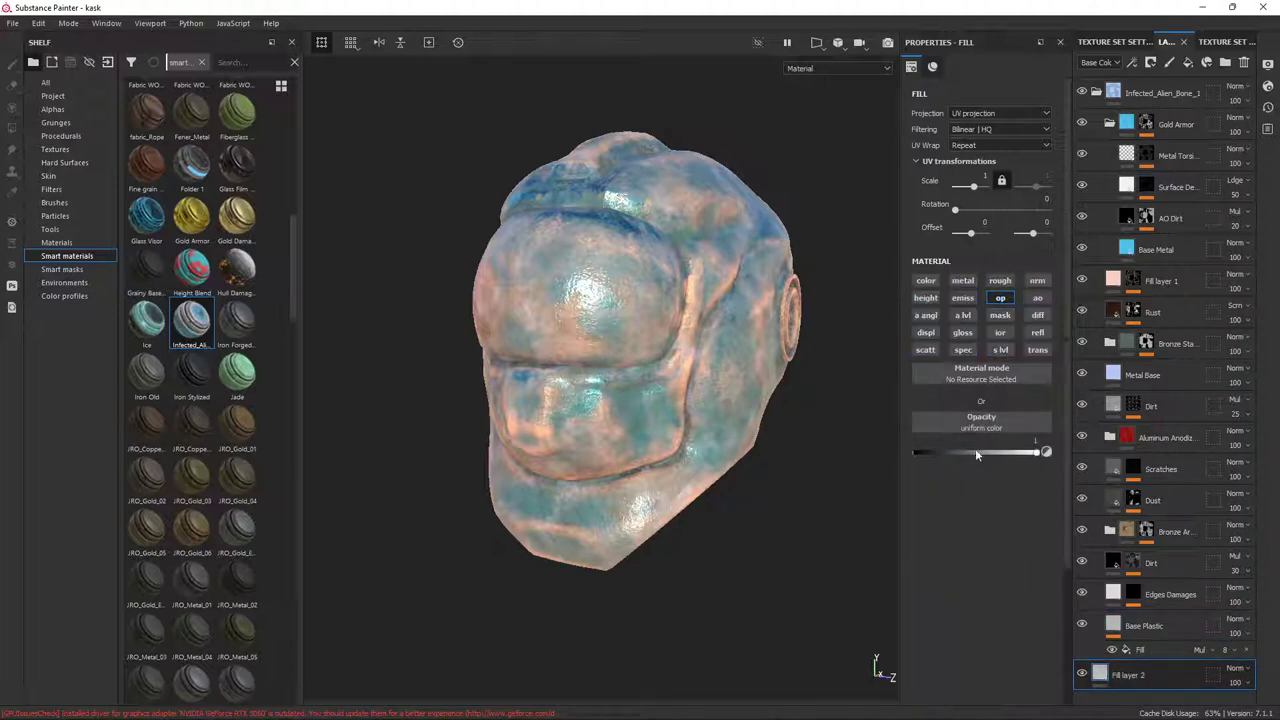
{"action": "mouse_move", "coordinate": [687, 465]}
{"action": "left_mouse_down", "text": "alt"}
{"action": "mouse_move", "coordinate": [737, 381]}
{"action": "mouse_move", "coordinate": [813, 323]}
{"action": "mouse_move", "coordinate": [536, 467]}
{"action": "mouse_move", "coordinate": [600, 394]}
{"action": "mouse_move", "coordinate": [747, 452]}
{"action": "mouse_move", "coordinate": [522, 406]}
{"action": "mouse_move", "coordinate": [663, 376]}
{"action": "mouse_move", "coordinate": [426, 366]}
{"action": "mouse_move", "coordinate": [1023, 340]}
{"action": "left_mouse_up", "text": "alt"}
Browse the nested Vintage_effect folder, checking its dependencies and vintage_effect.resources subfolders
{"action": "key", "text": "alt+Tab"}
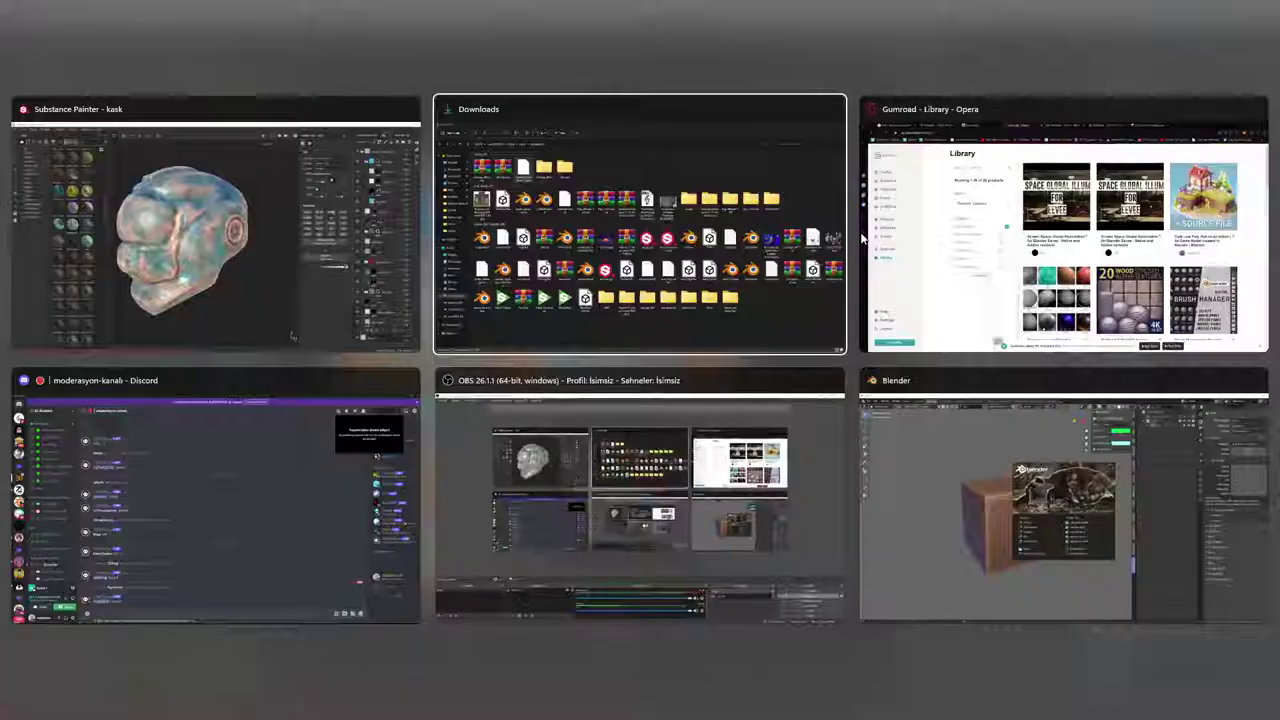
{"action": "double_click", "coordinate": [348, 163]}
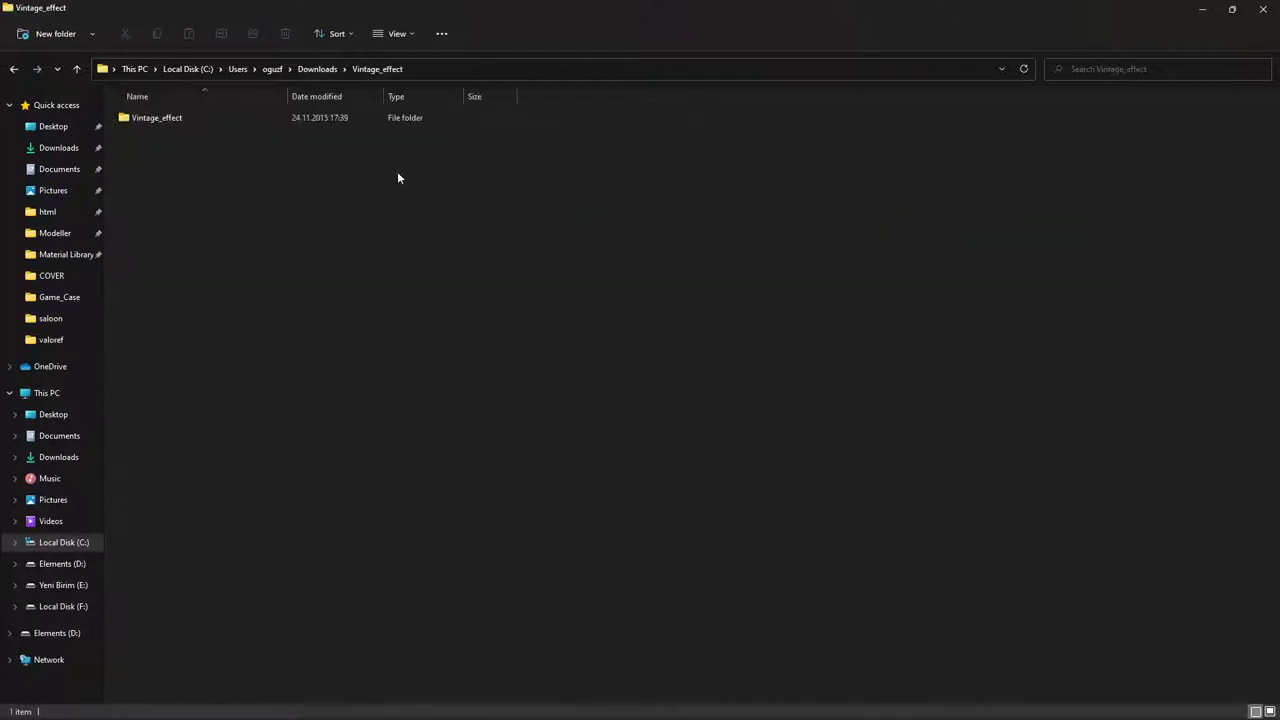
{"action": "double_click", "coordinate": [150, 120]}
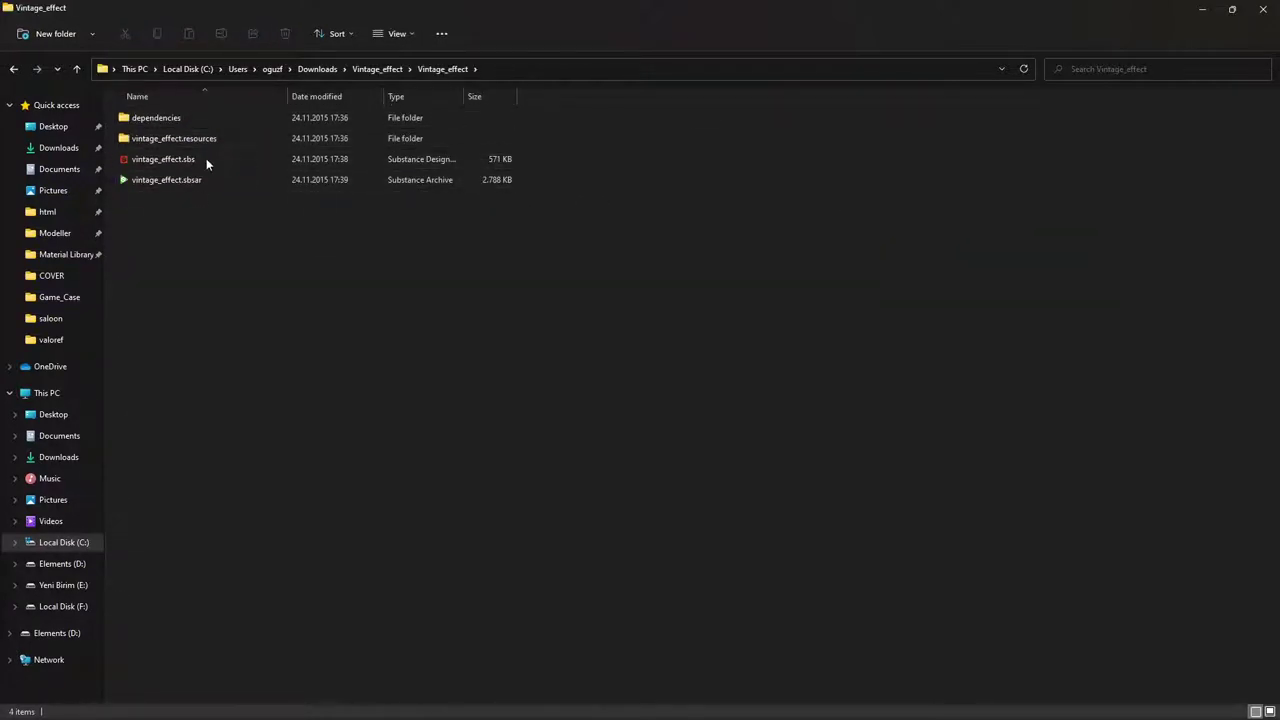
{"action": "double_click", "coordinate": [210, 117]}
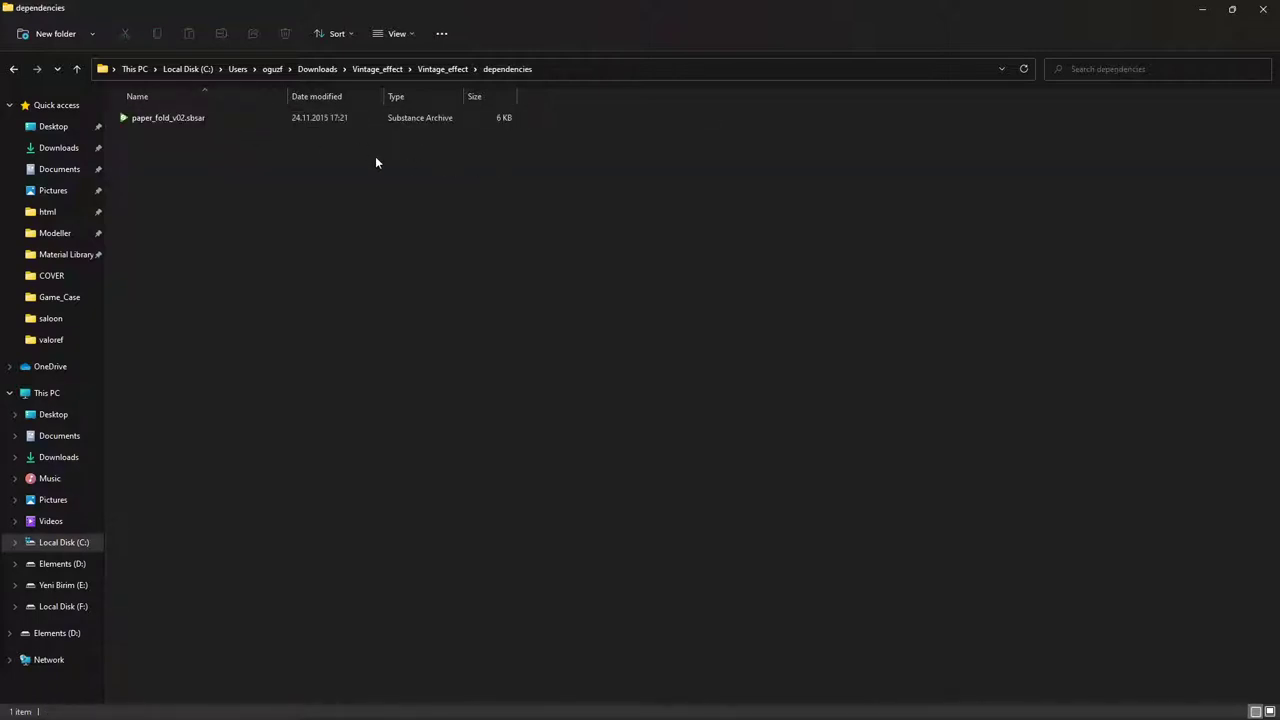
{"action": "key", "text": "alt+Left"}
{"action": "key", "text": "Down"}
{"action": "key", "text": "Return"}
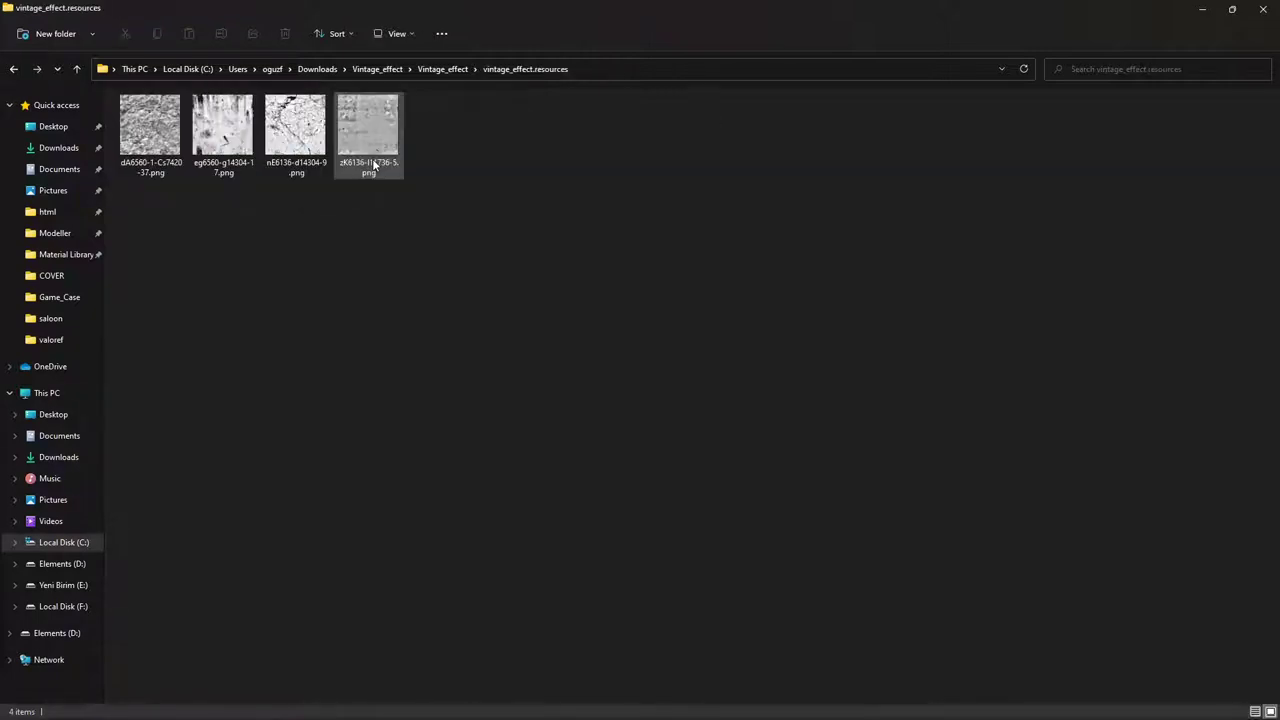
{"action": "key", "text": "alt+Left"}
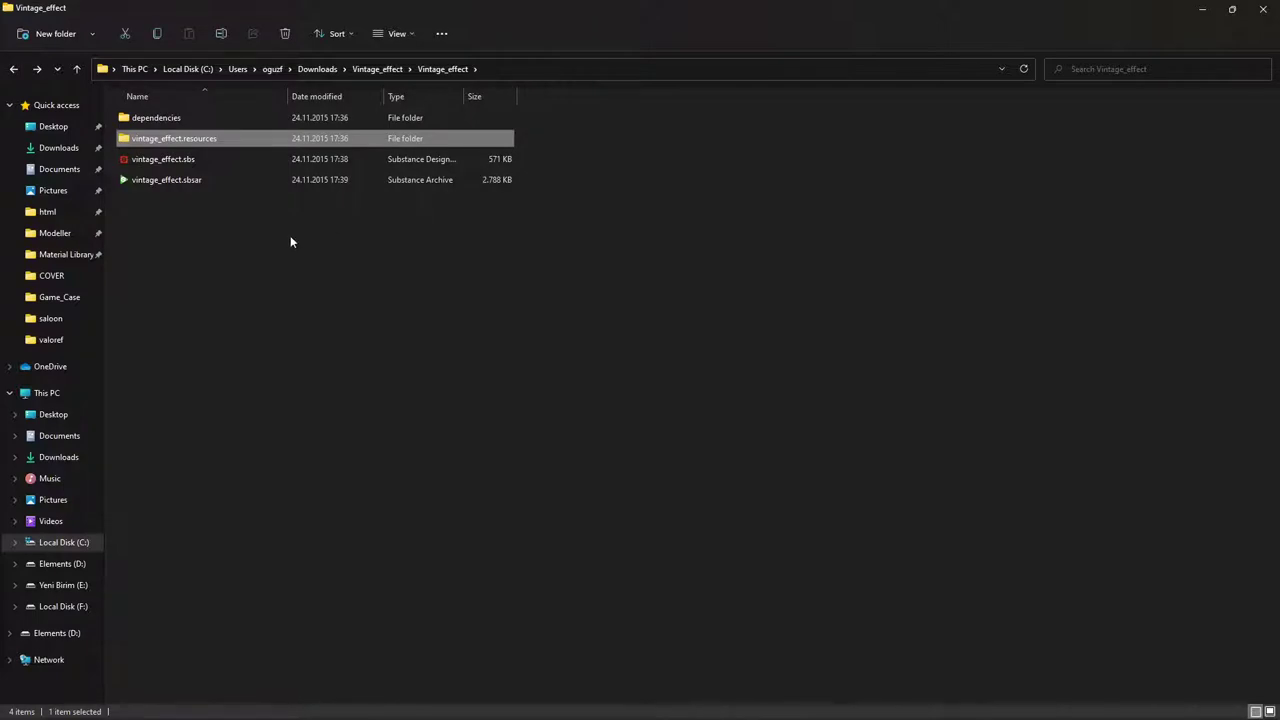
{"action": "left_click", "coordinate": [377, 69]}
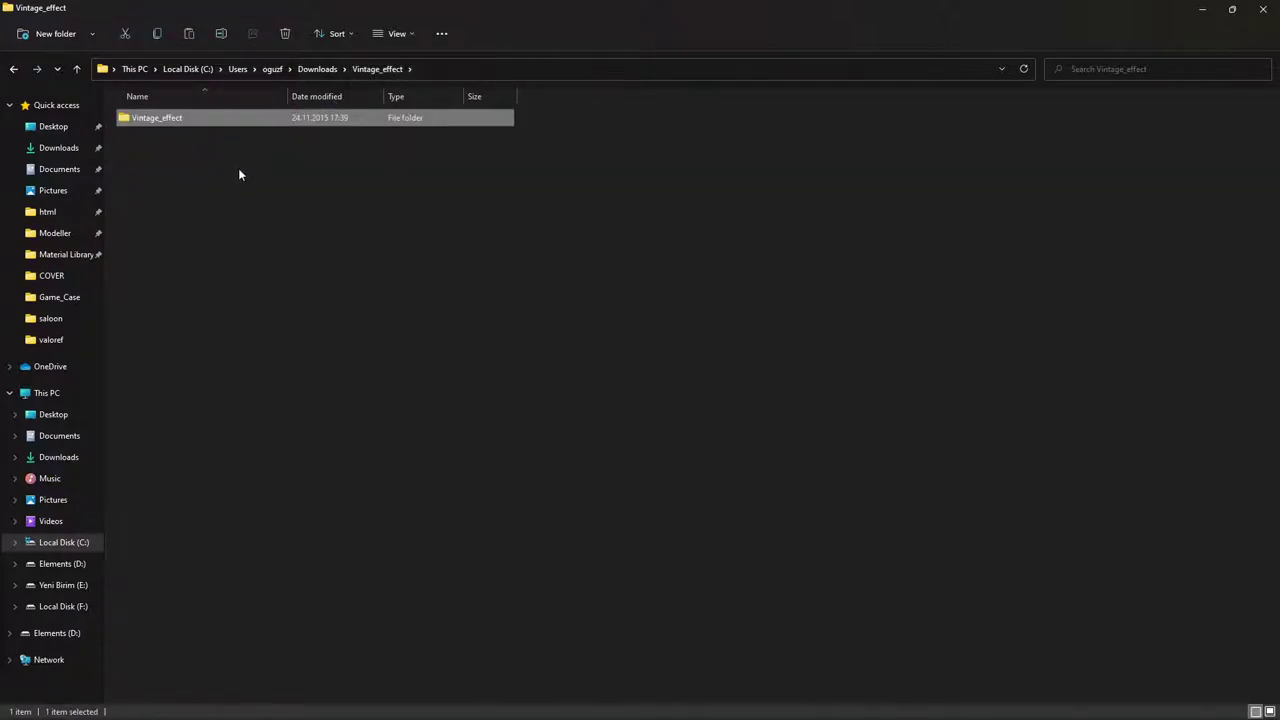
Drag Monitor.sbs from the Monitor folder onto the Substance Painter shelf
{"action": "key", "text": "super+Tab"}
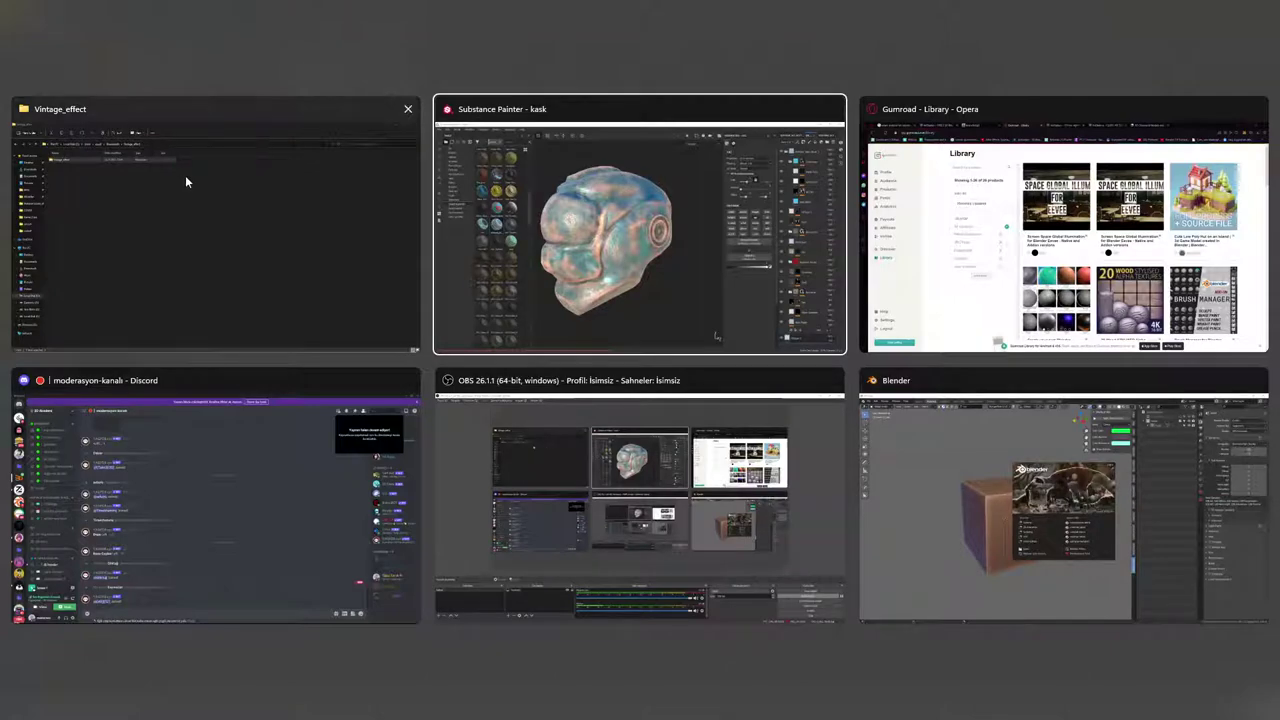
{"action": "left_click", "coordinate": [186, 175]}
{"action": "left_click", "coordinate": [319, 70]}
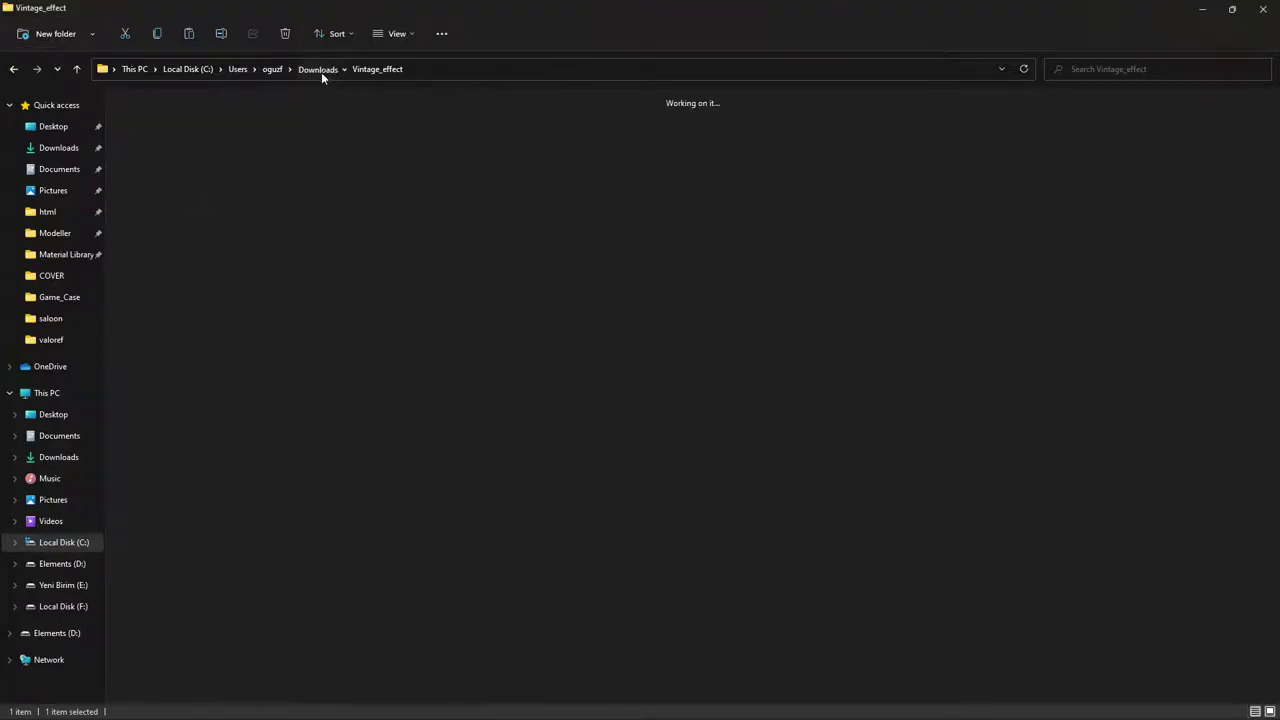
{"action": "double_click", "coordinate": [403, 145]}
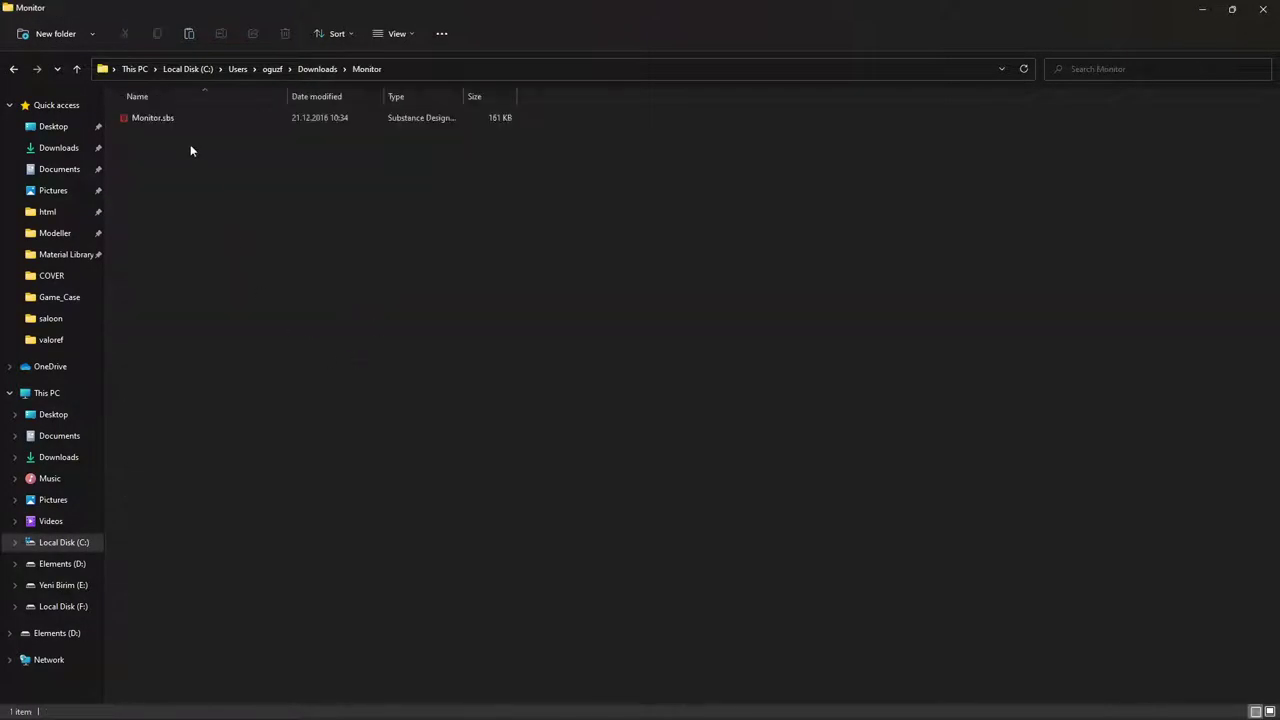
{"action": "left_click_drag", "start_coordinate": [176, 124], "coordinate": [632, 437]}
{"action": "key", "text": "super+Tab"}
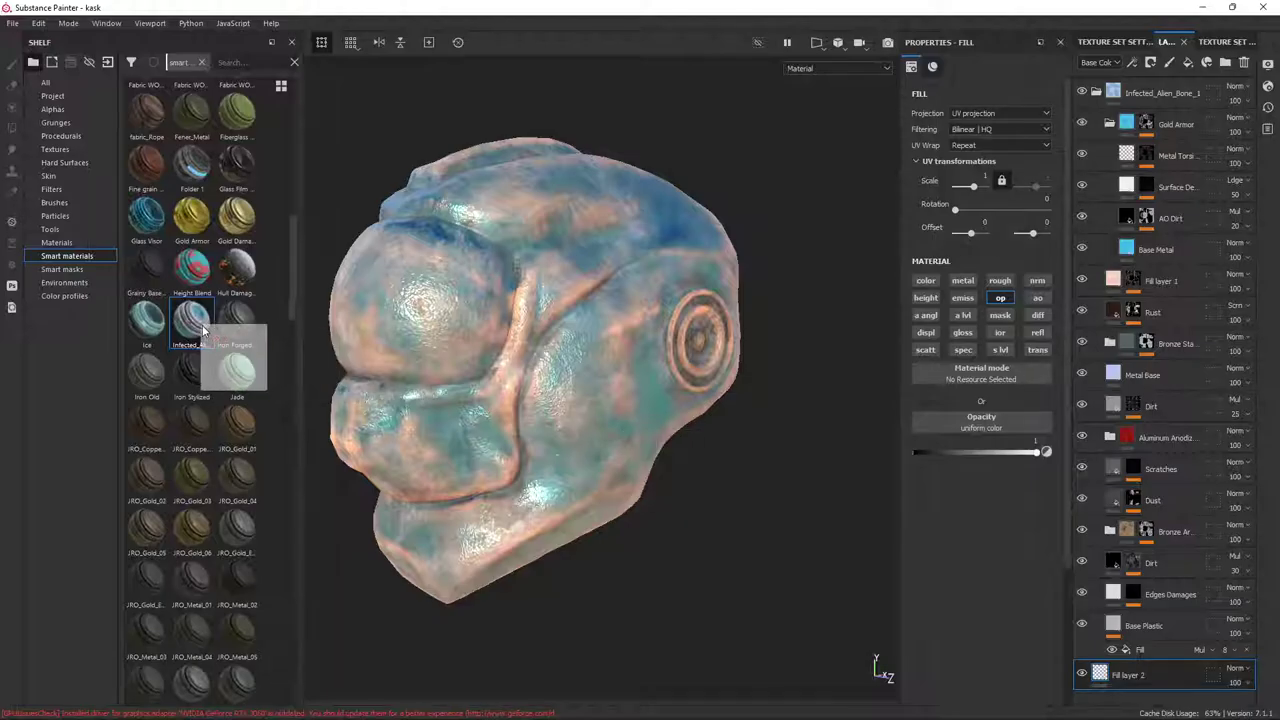
{"action": "left_click_drag", "start_coordinate": [632, 437], "coordinate": [273, 320]}
{"action": "key", "text": "alt+Tab"}
{"action": "mouse_move", "coordinate": [194, 124]}
{"action": "left_mouse_down"}
{"action": "mouse_move", "coordinate": [326, 211]}
{"action": "mouse_move", "coordinate": [383, 298]}
{"action": "left_mouse_up"}
{"action": "key", "text": "alt+Tab"}
{"action": "key", "text": "alt+Tab"}
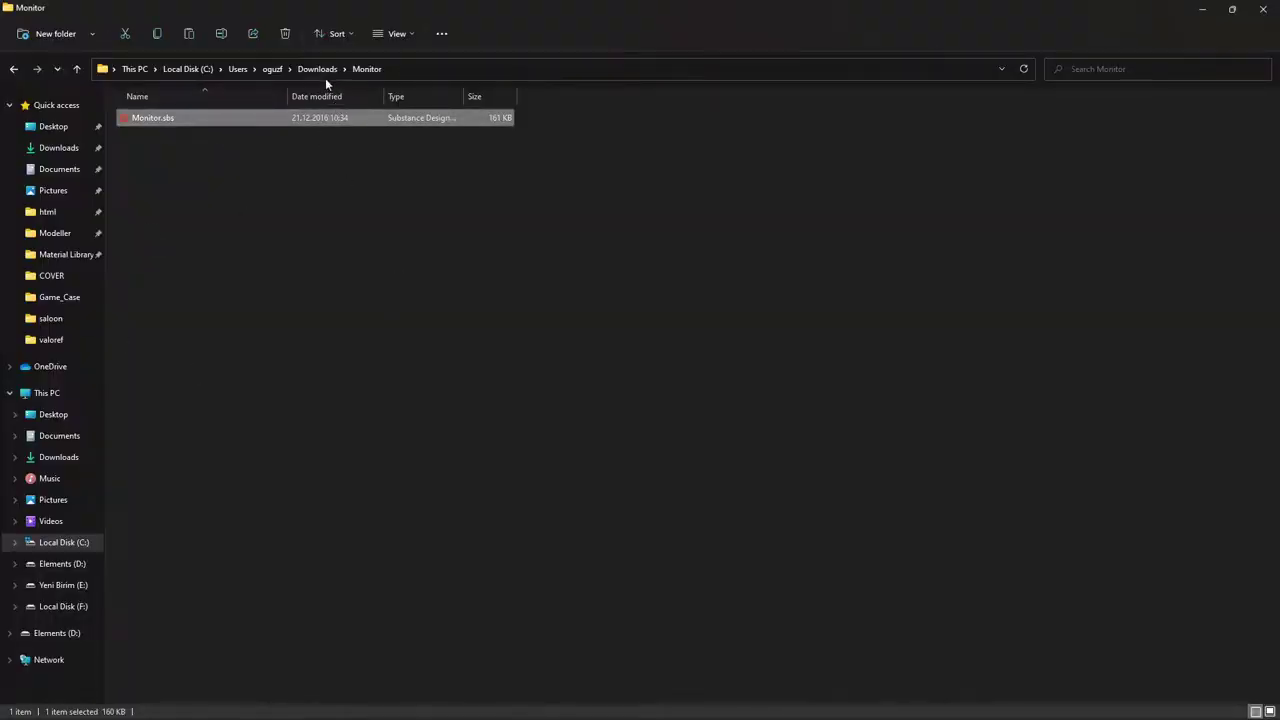
Drag vintage_effect.sbsar from Downloads > Vintage_effect > Vintage_effect into Substance Painter
{"action": "left_click", "coordinate": [325, 75]}
{"action": "left_click", "coordinate": [330, 127]}
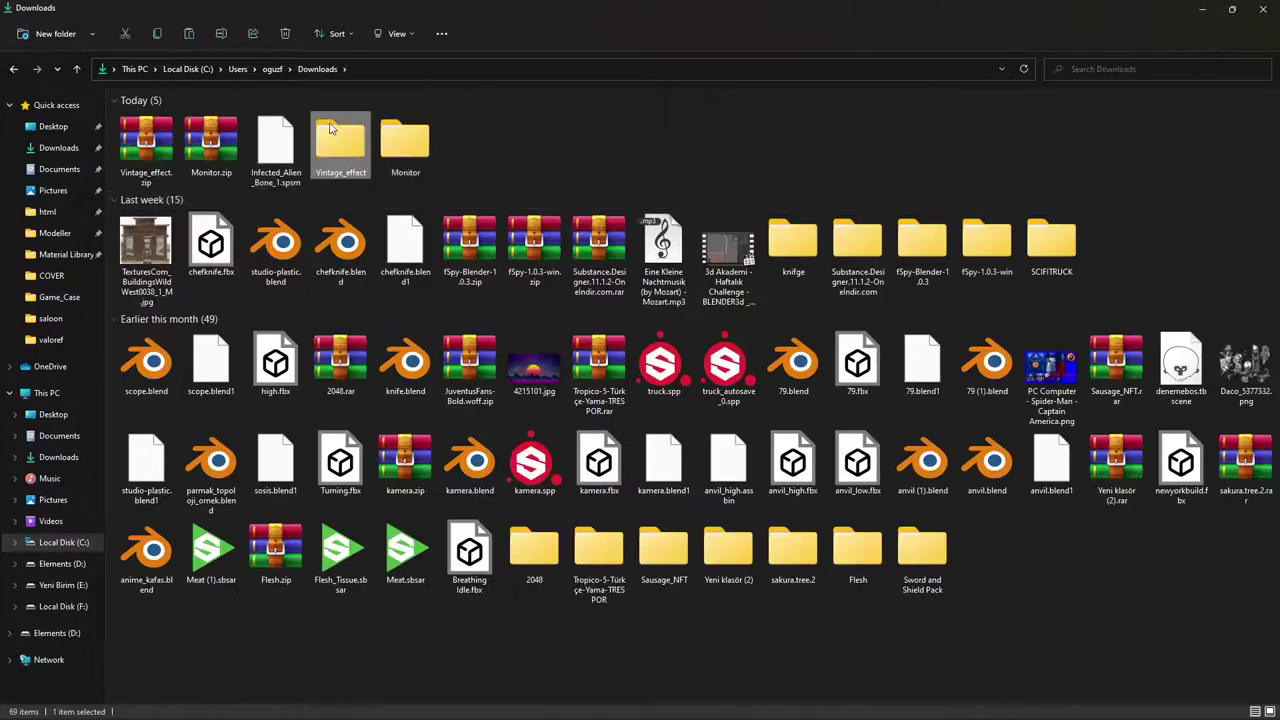
{"action": "double_click", "coordinate": [330, 127]}
{"action": "double_click", "coordinate": [233, 125]}
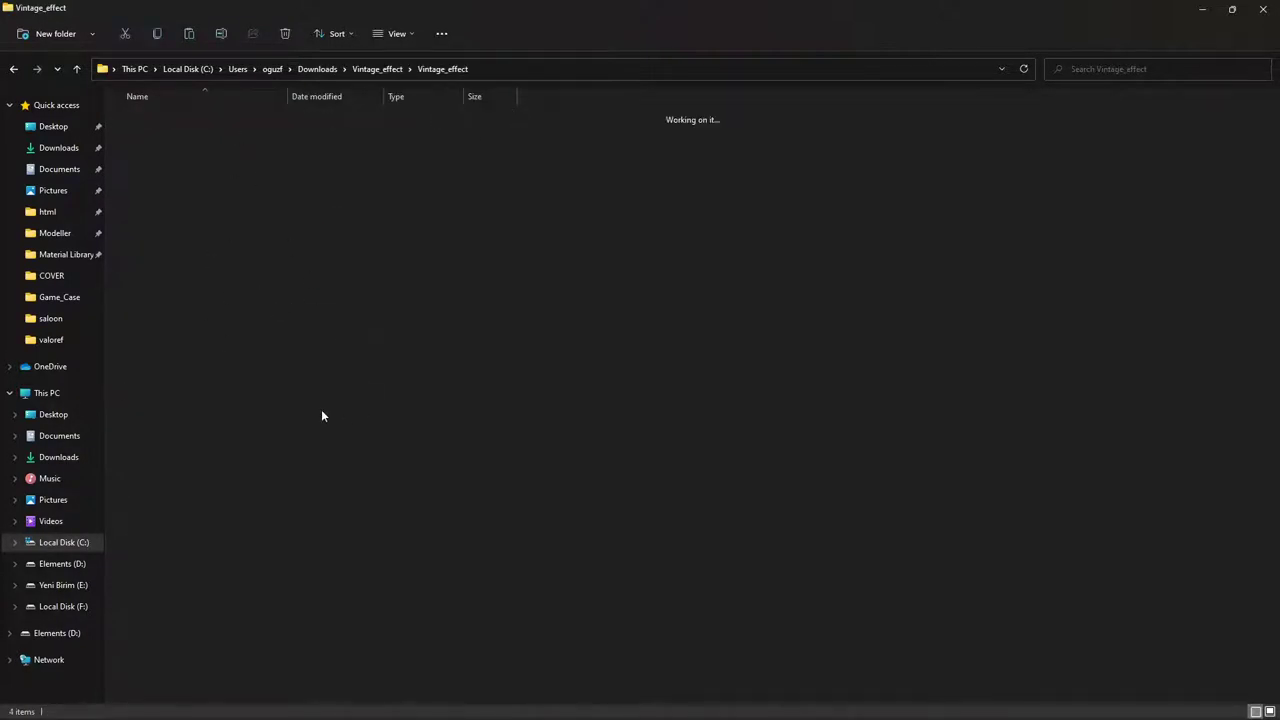
{"action": "left_click", "coordinate": [186, 182]}
{"action": "left_click_drag", "start_coordinate": [175, 180], "coordinate": [207, 262]}
{"action": "key", "text": "alt+Tab"}
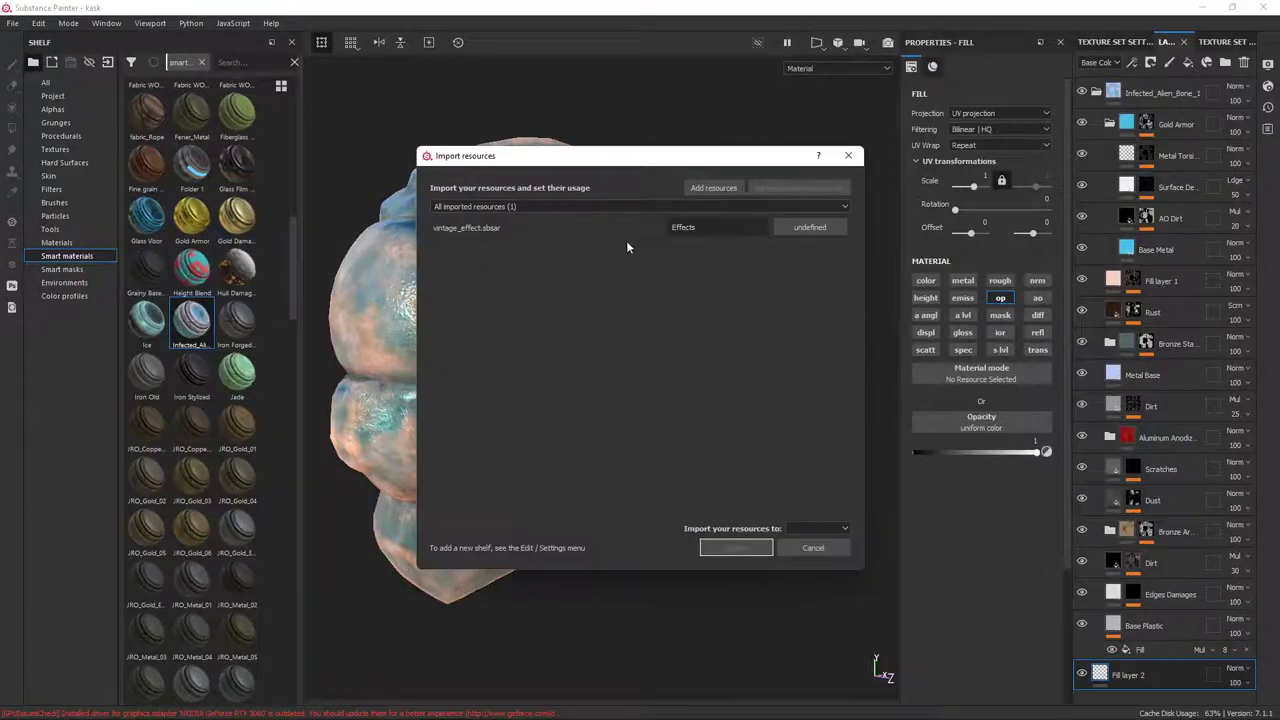
Import vintage_effect.sbsar with usage 'filter' into the shelf
{"action": "left_click", "coordinate": [810, 227]}
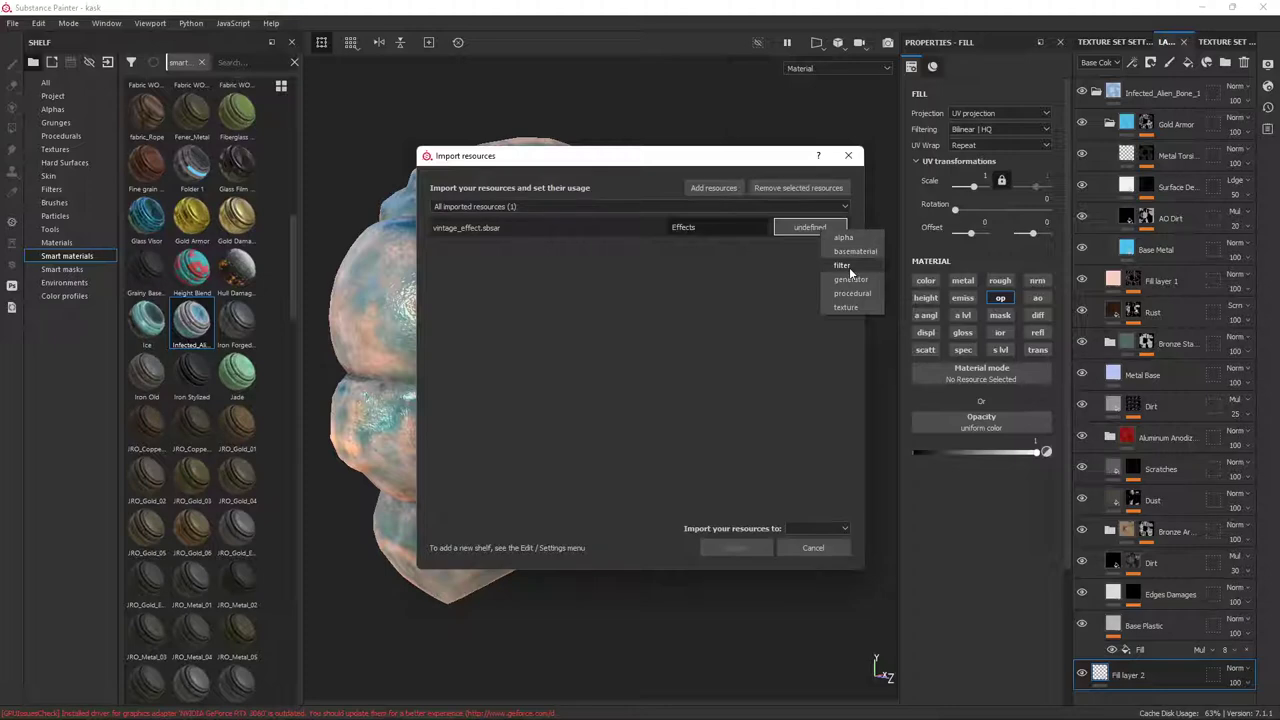
{"action": "left_click", "coordinate": [849, 267]}
{"action": "left_click", "coordinate": [818, 528]}
{"action": "left_click", "coordinate": [826, 576]}
{"action": "left_click", "coordinate": [737, 547]}
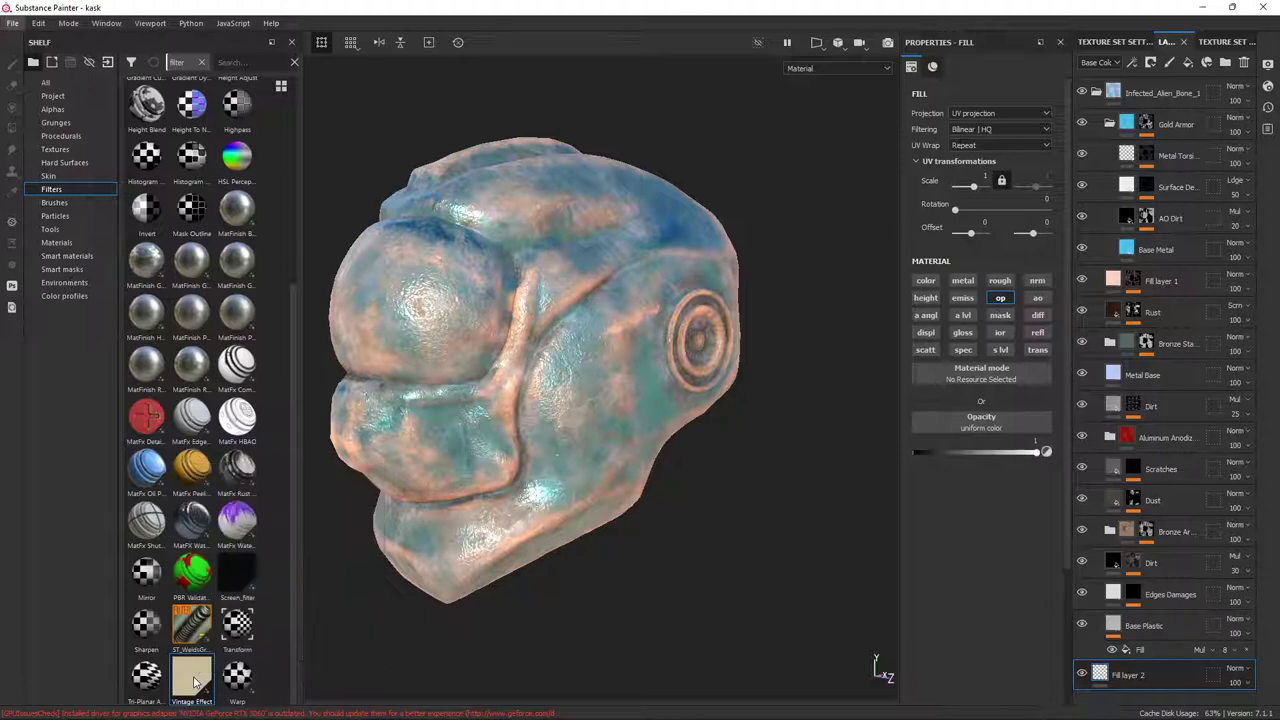
Add the Vintage Effect filter as a layer above Gold Armor
{"action": "right_click", "coordinate": [195, 681]}
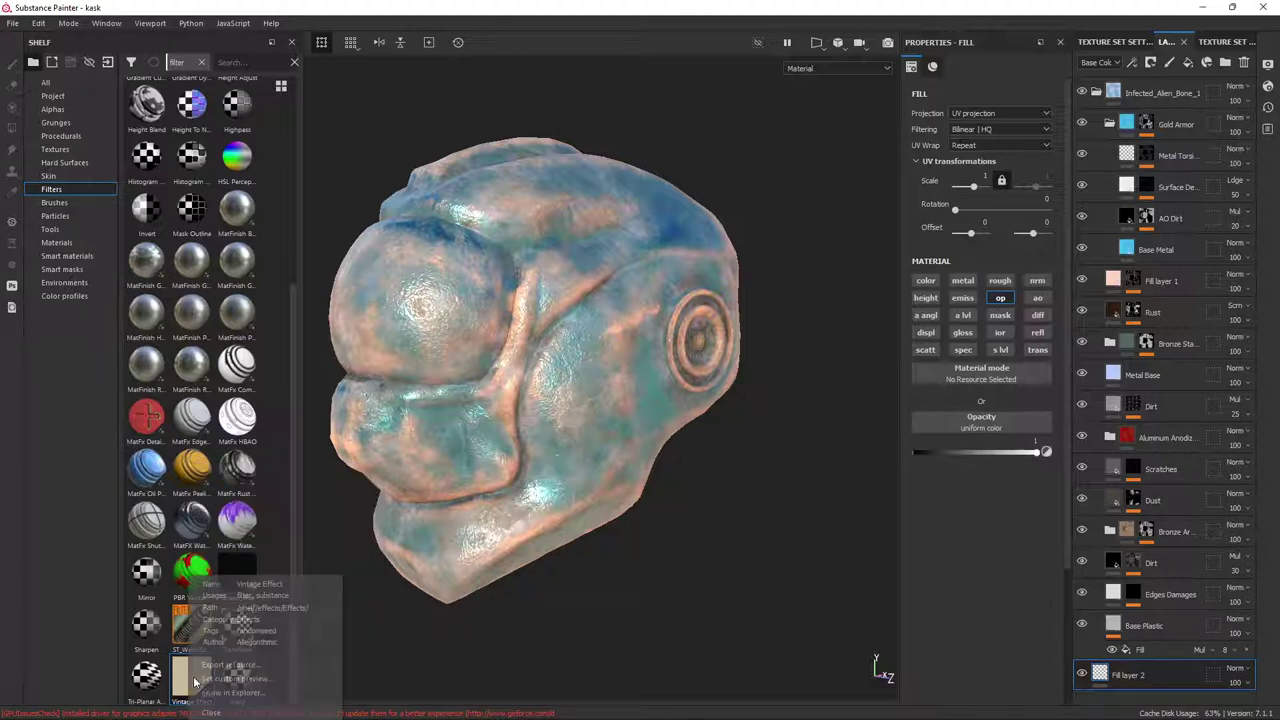
{"action": "left_click", "coordinate": [260, 693]}
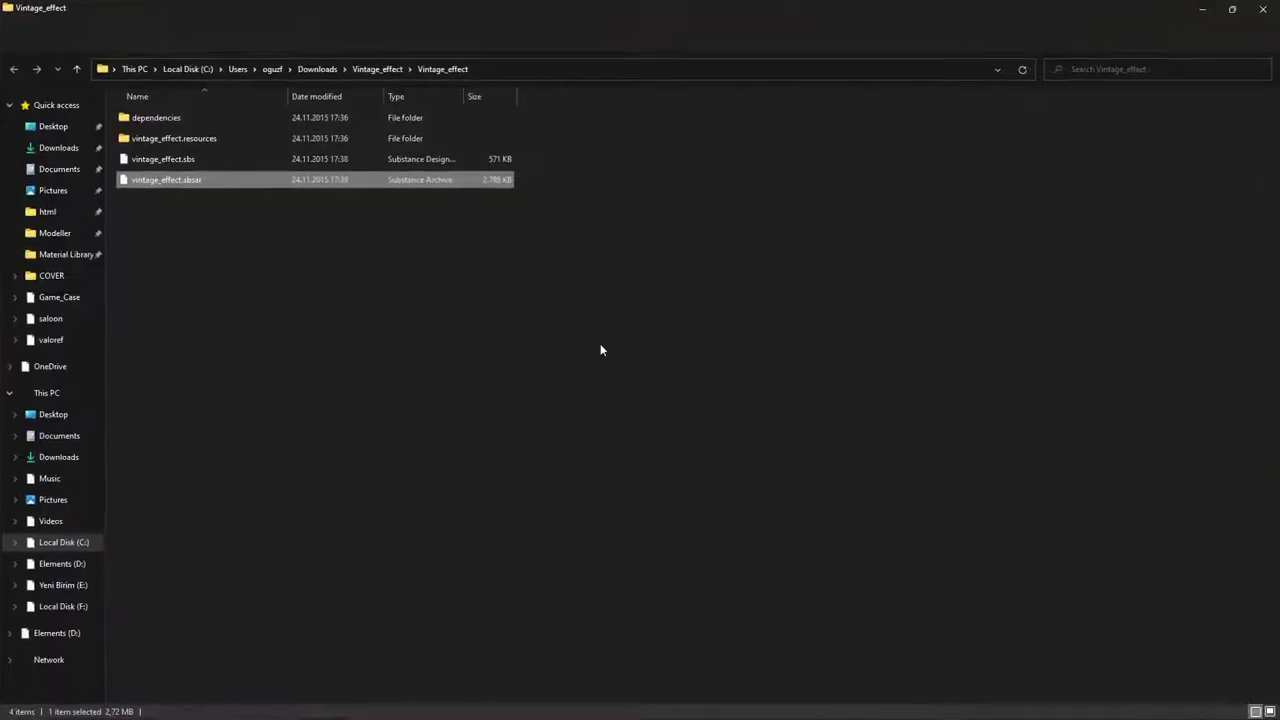
{"action": "left_click_drag", "start_coordinate": [513, 8], "coordinate": [782, 128]}
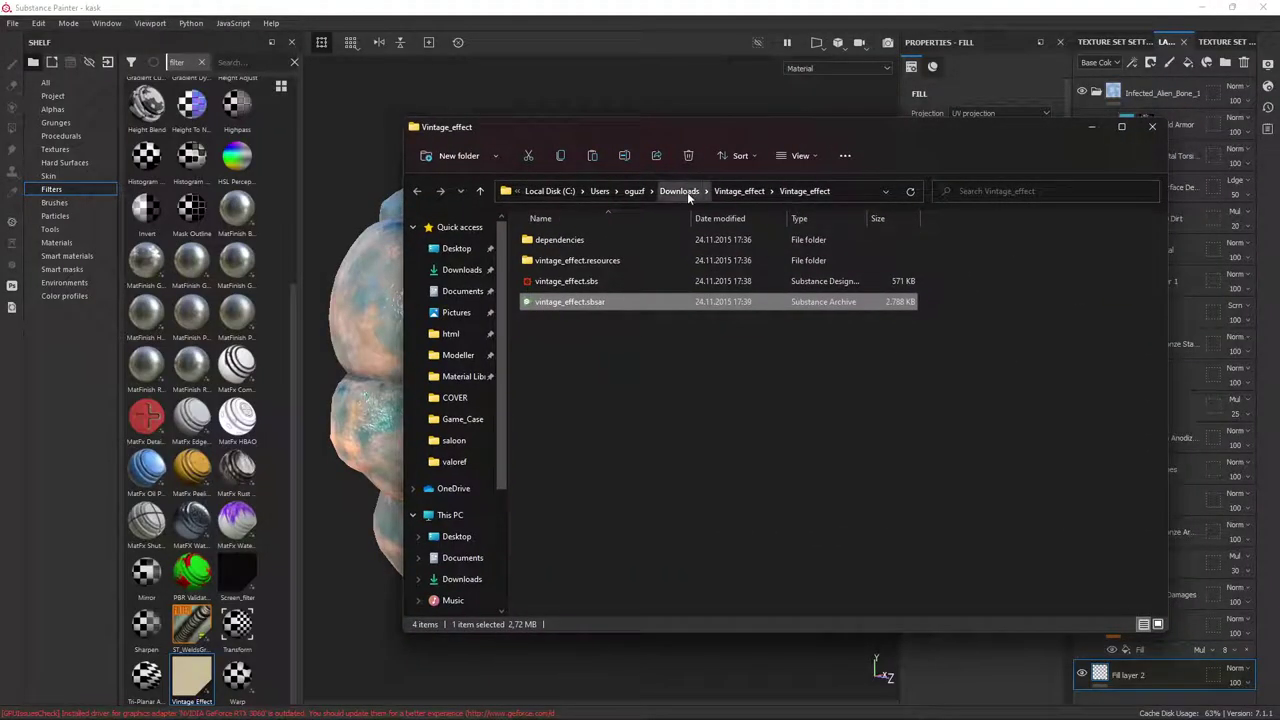
{"action": "left_click", "coordinate": [1091, 127]}
{"action": "left_click_drag", "start_coordinate": [196, 680], "coordinate": [1133, 120]}
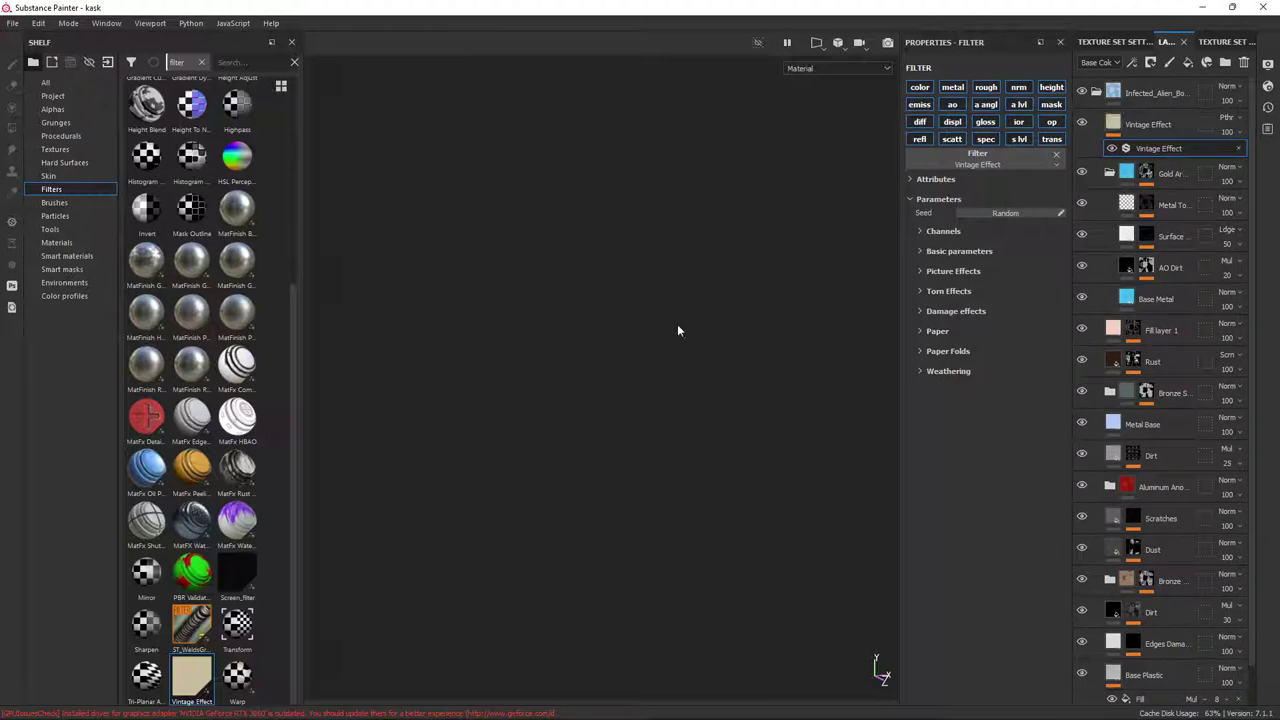
Delete the Vintage Effect layer and check the helmet without it
{"action": "left_click", "coordinate": [1185, 130]}
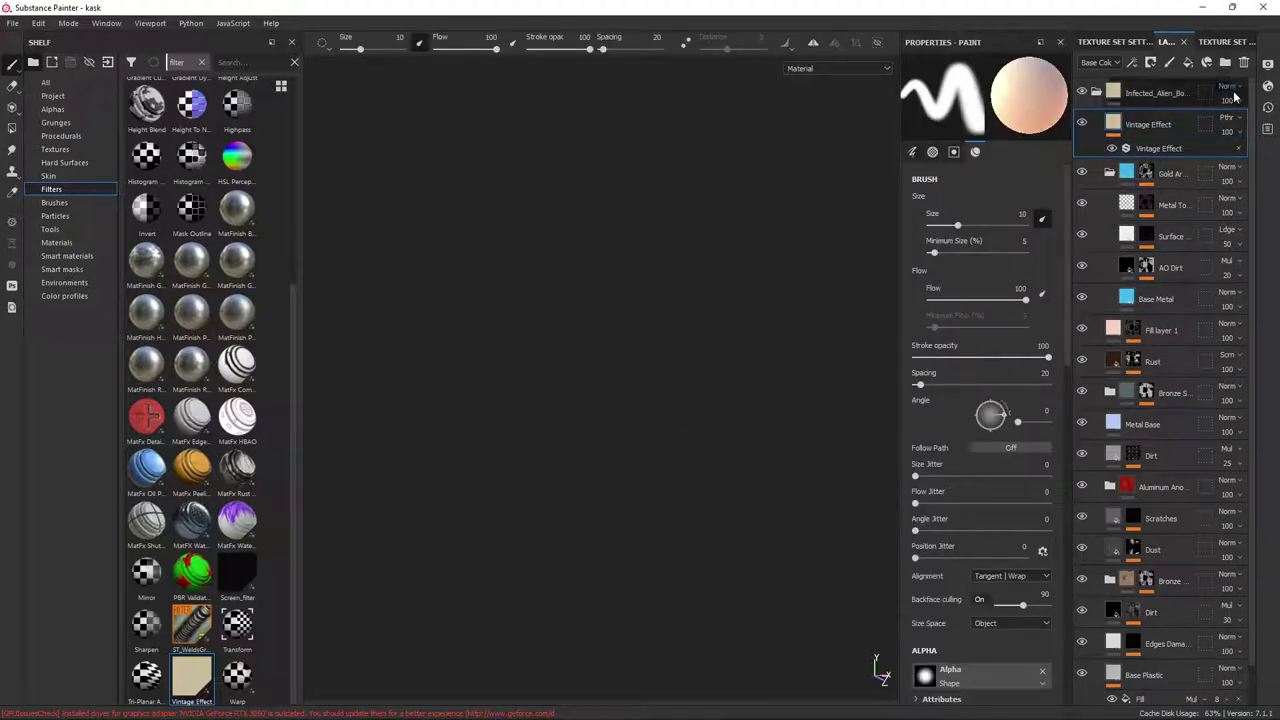
{"action": "left_click", "coordinate": [1162, 128]}
{"action": "left_click", "coordinate": [1174, 126]}
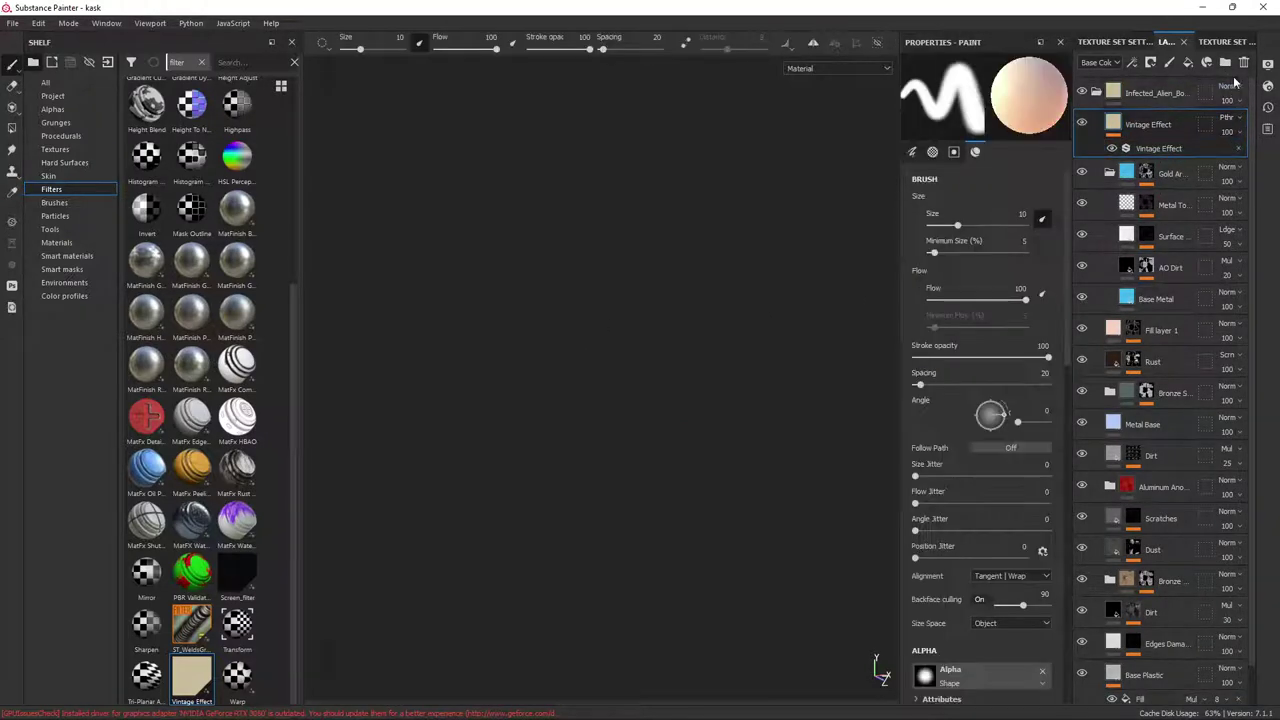
{"action": "left_click", "coordinate": [1244, 62]}
{"action": "mouse_move", "coordinate": [677, 311]}
{"action": "left_mouse_down", "text": "alt"}
{"action": "mouse_move", "coordinate": [654, 360]}
{"action": "mouse_move", "coordinate": [848, 257]}
{"action": "mouse_move", "coordinate": [757, 273]}
{"action": "left_mouse_up", "text": "alt"}
{"action": "right_click", "coordinate": [186, 674]}
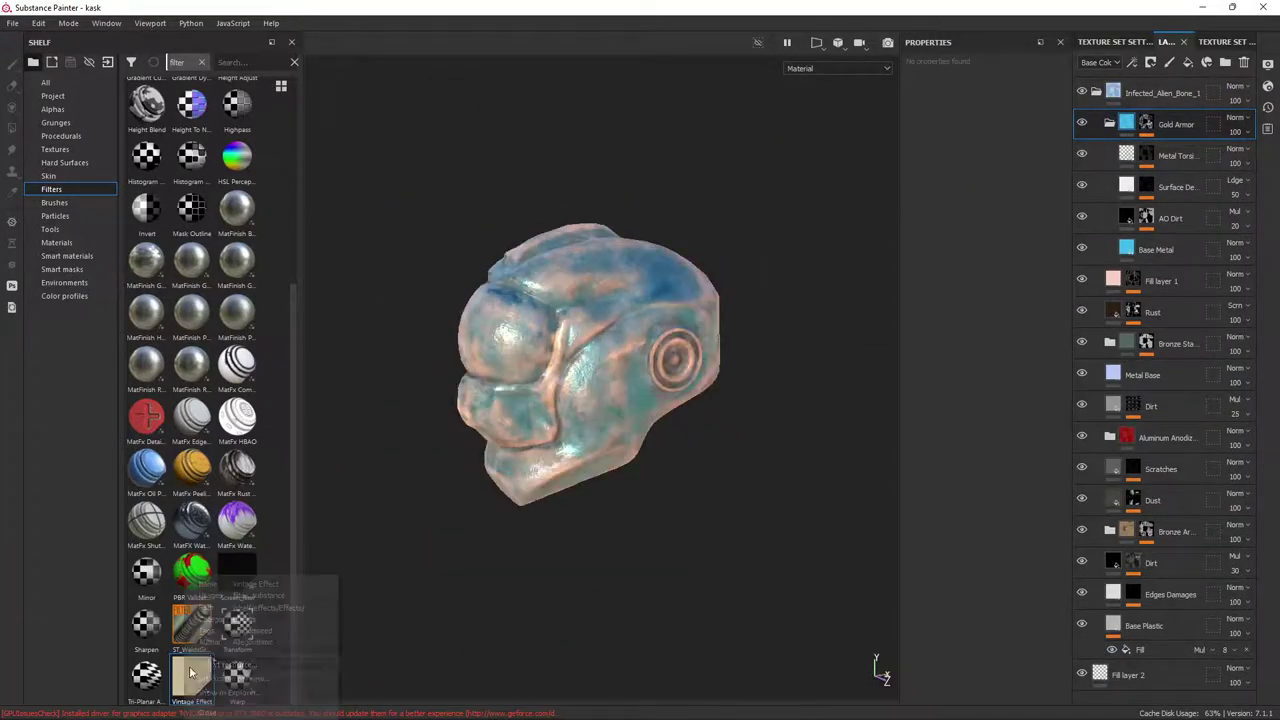
{"action": "left_click", "coordinate": [639, 371]}
{"action": "mouse_move", "coordinate": [639, 371]}
{"action": "left_mouse_down", "text": "alt"}
{"action": "mouse_move", "coordinate": [525, 384]}
{"action": "mouse_move", "coordinate": [560, 396]}
{"action": "left_mouse_up", "text": "alt"}
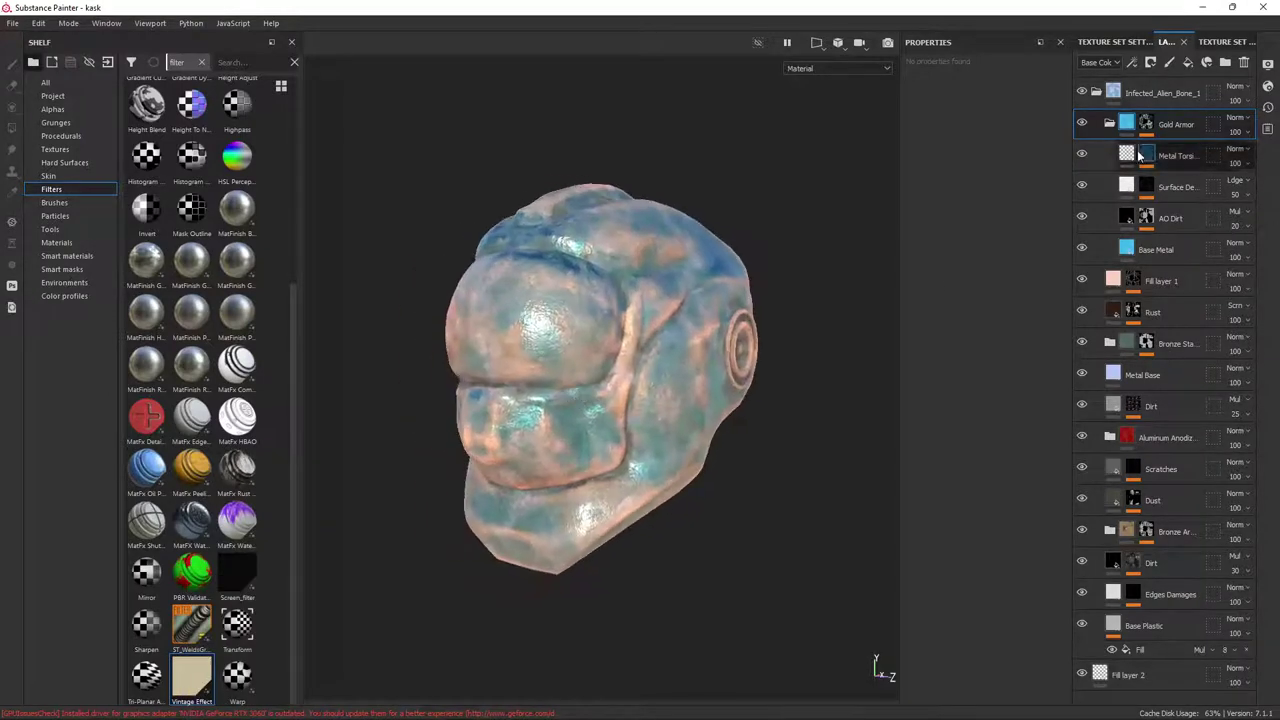
Collapse the Infected_Alien_Bone_1 folder and delete Fill layer 2
{"action": "left_click", "coordinate": [1096, 92]}
{"action": "left_click", "coordinate": [1188, 119]}
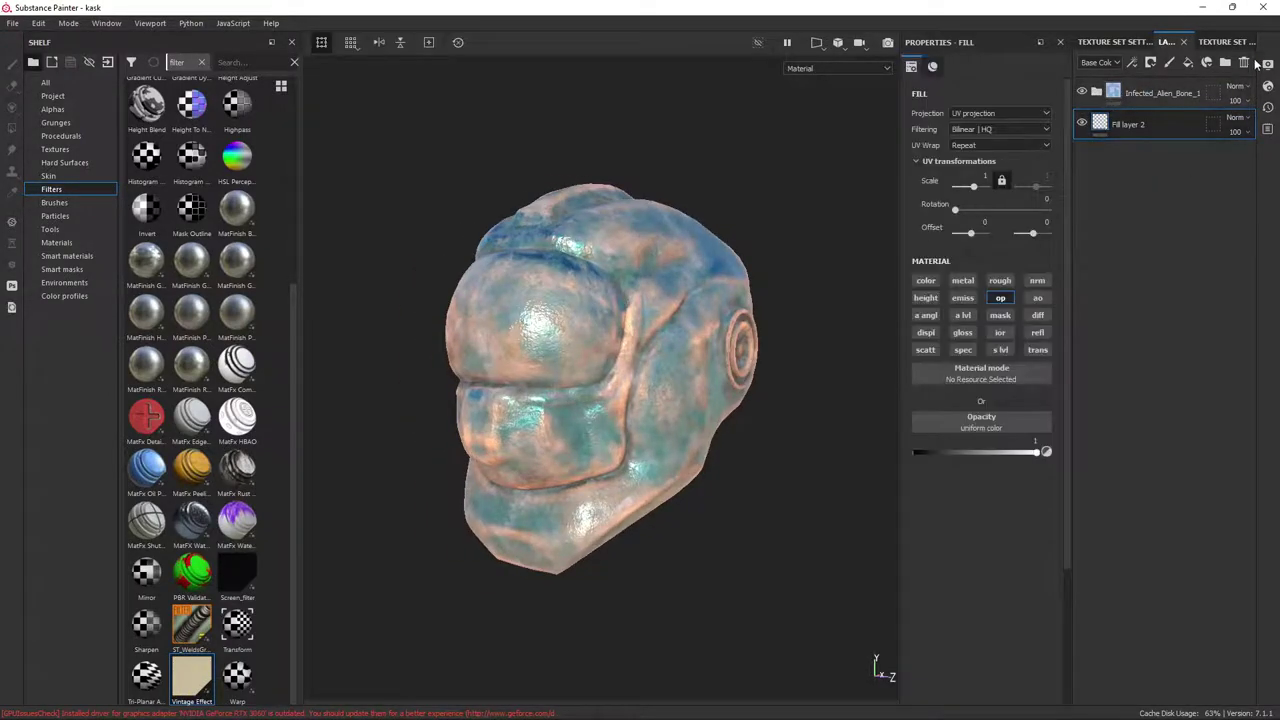
{"action": "left_click", "coordinate": [1244, 62]}
{"action": "left_click_drag", "start_coordinate": [647, 357], "coordinate": [434, 349], "text": "alt"}
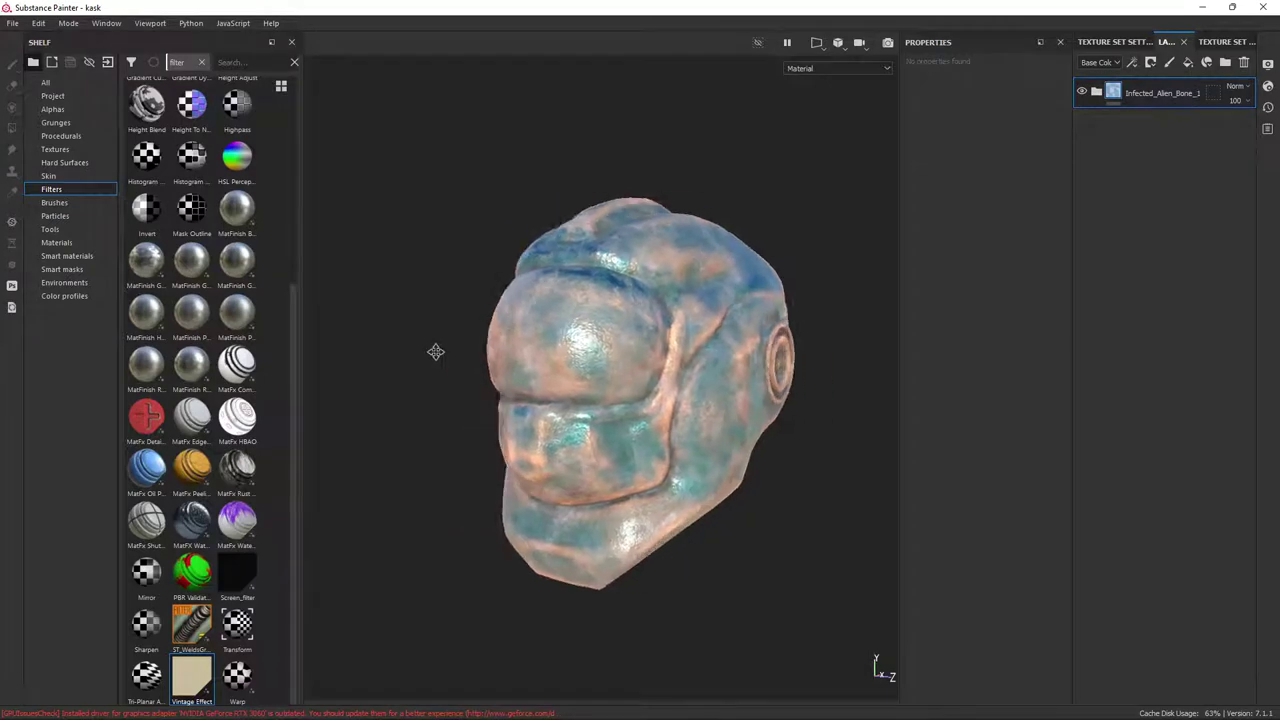
Switch the shelf to Alphas and delete the Infected_Alien_Bone_1 layer
{"action": "left_click", "coordinate": [82, 108]}
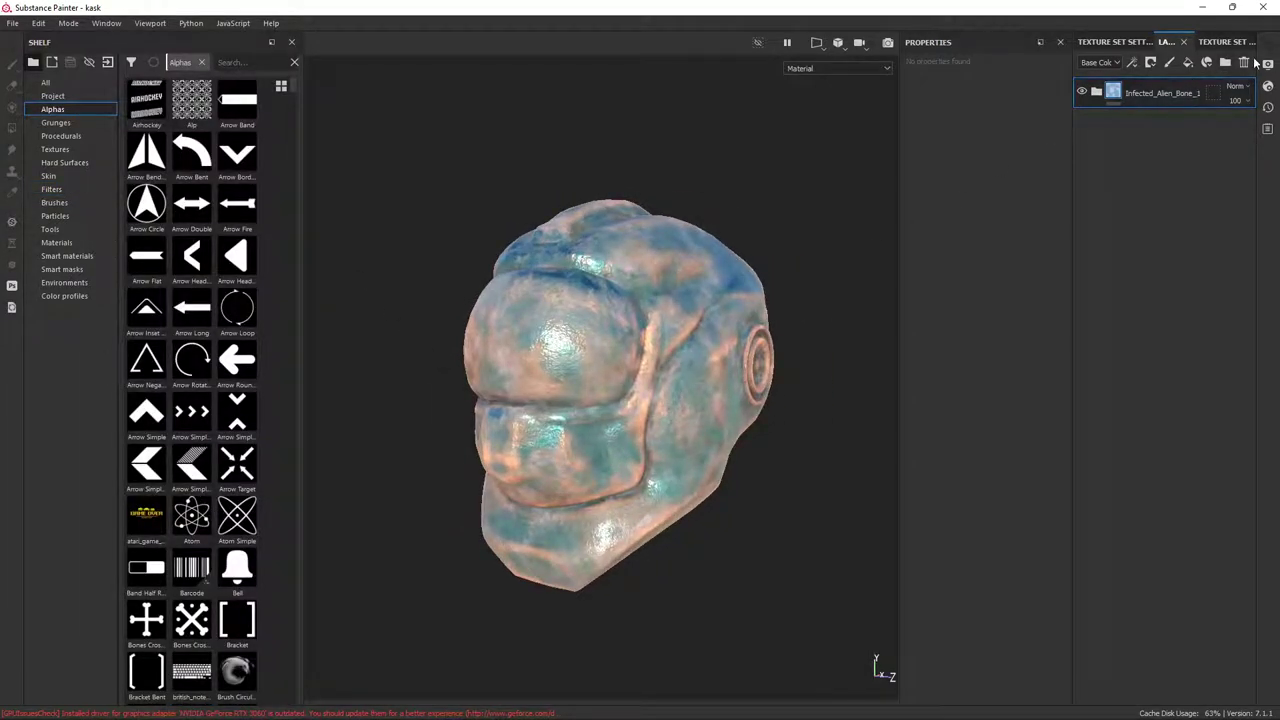
{"action": "left_click_drag", "start_coordinate": [520, 350], "coordinate": [683, 383], "text": "alt"}
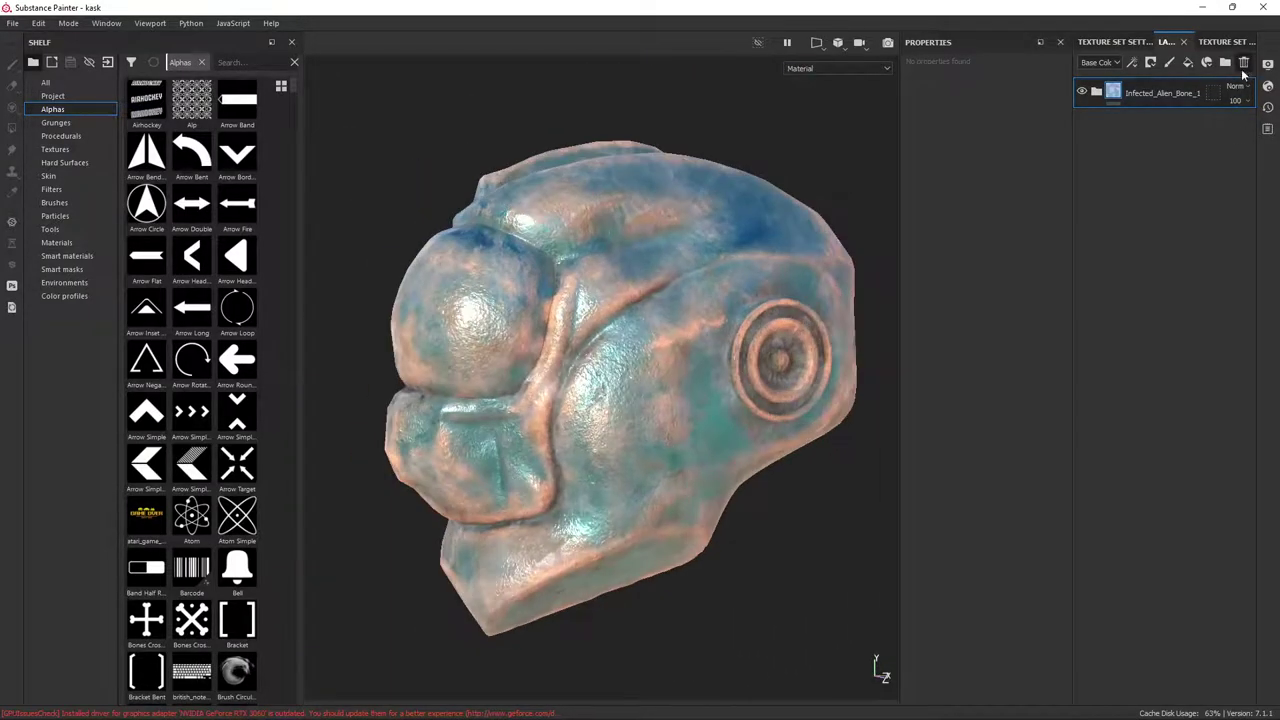
{"action": "key", "text": "Delete"}
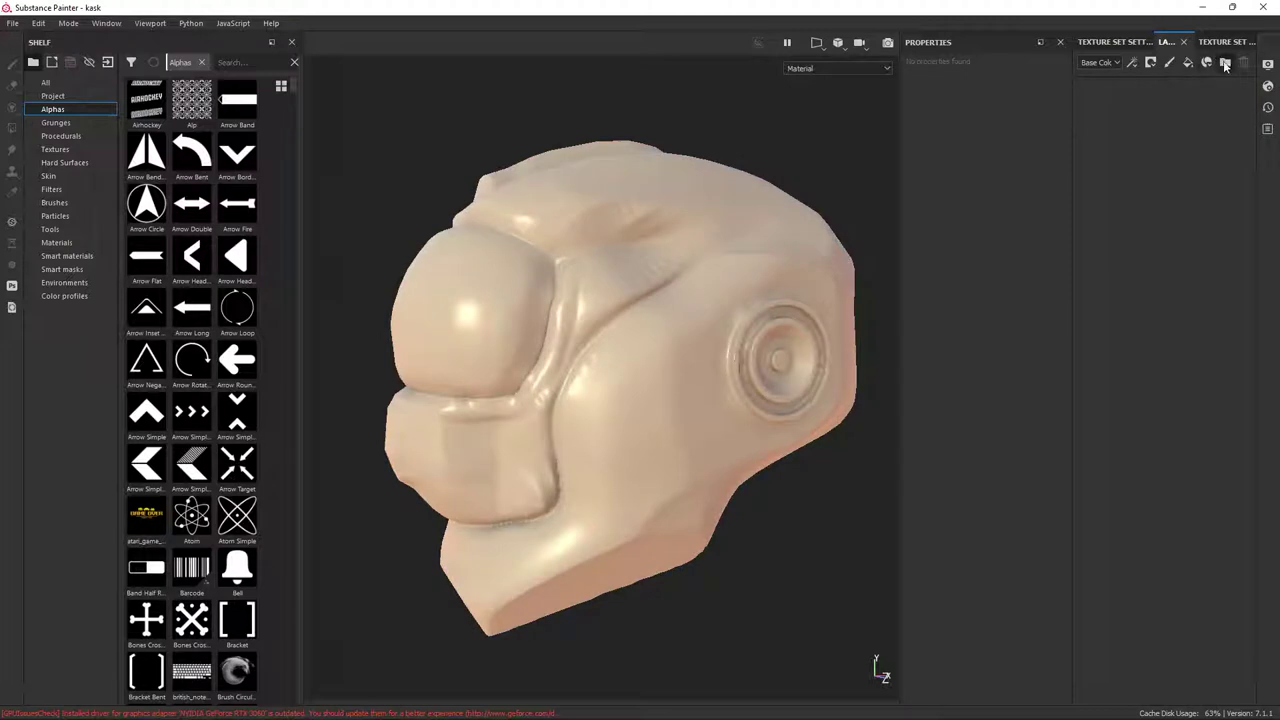
Create a Metal_1 folder and move a new fill layer into it
{"action": "left_click", "coordinate": [1225, 62]}
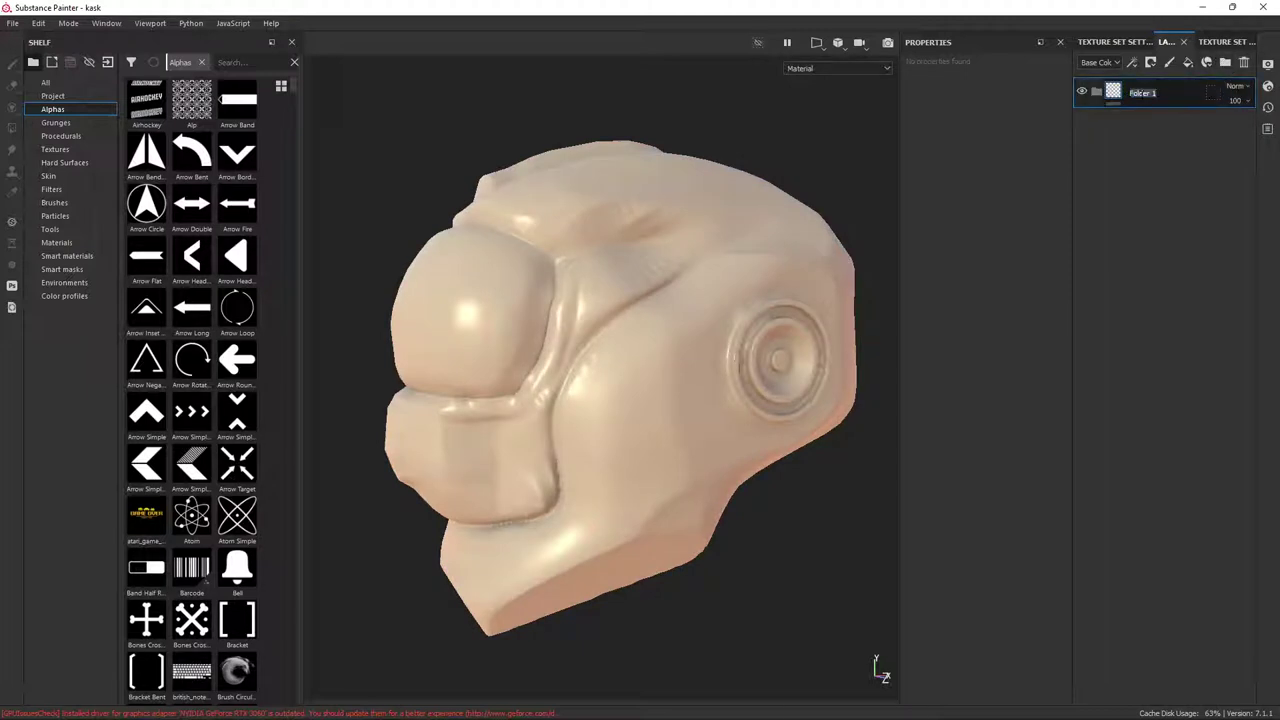
{"action": "type", "text": "Metal_1"}
{"action": "key", "text": "Return"}
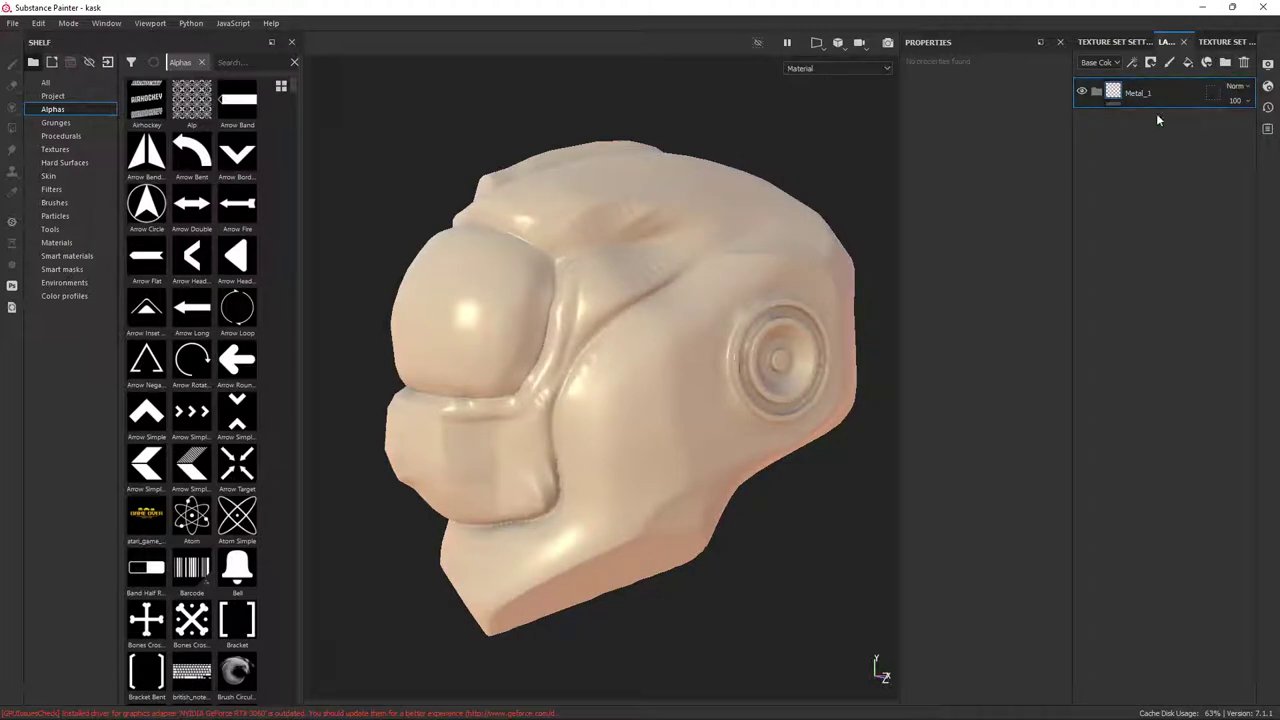
{"action": "left_click", "coordinate": [1188, 62]}
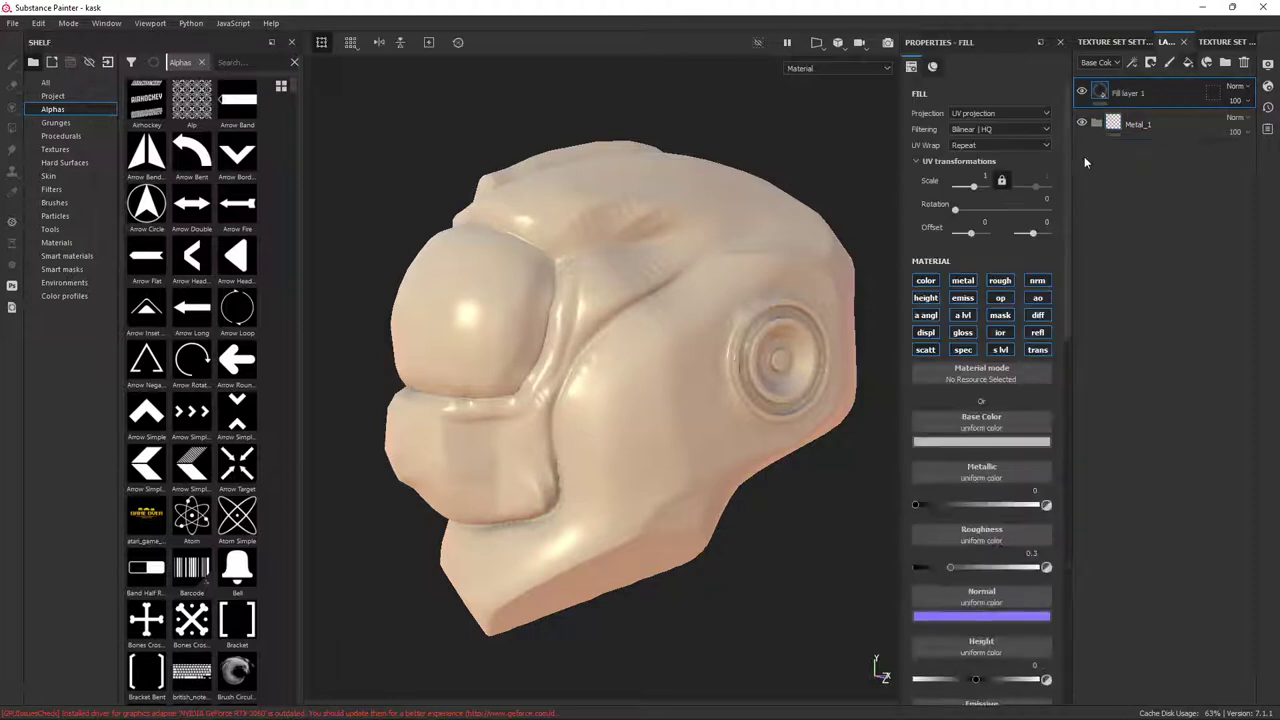
{"action": "left_click", "coordinate": [1148, 122]}
{"action": "left_click_drag", "start_coordinate": [1135, 95], "coordinate": [1130, 134]}
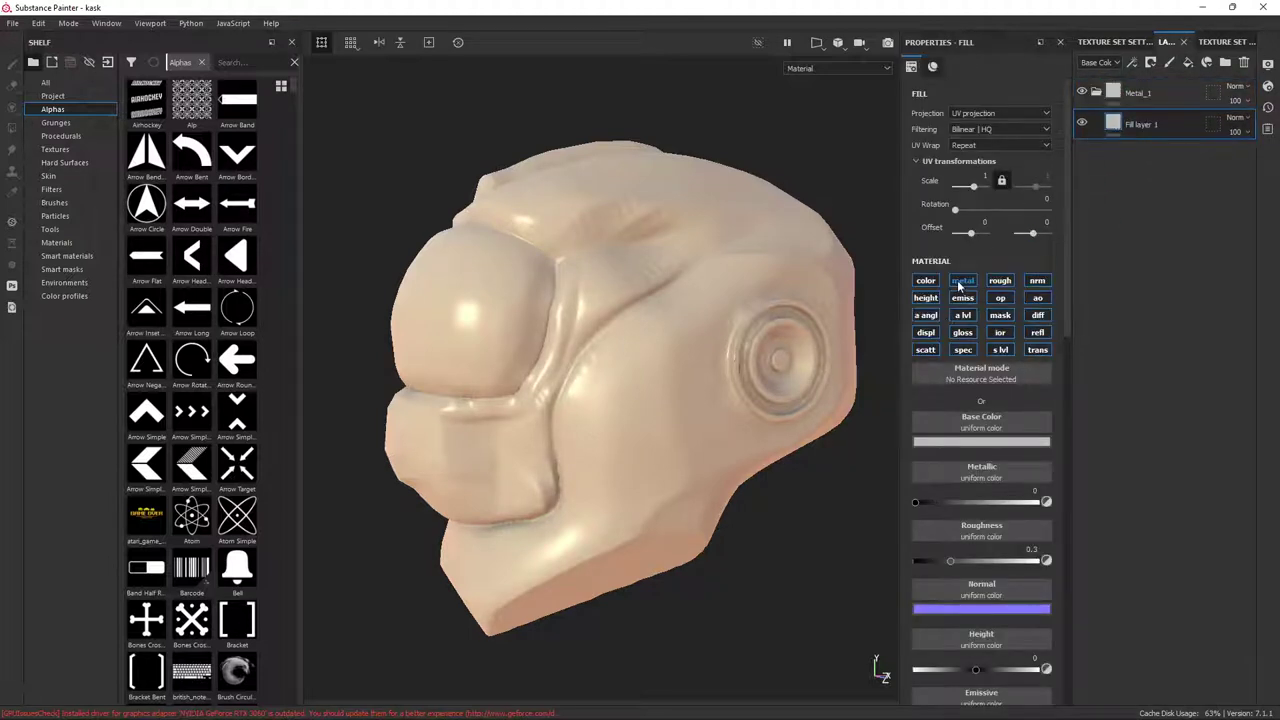
Make the fill brown with metallic 0.5079 and roughness 0.5503
{"action": "left_click_drag", "start_coordinate": [958, 286], "coordinate": [1013, 364]}
{"action": "left_click", "coordinate": [959, 441]}
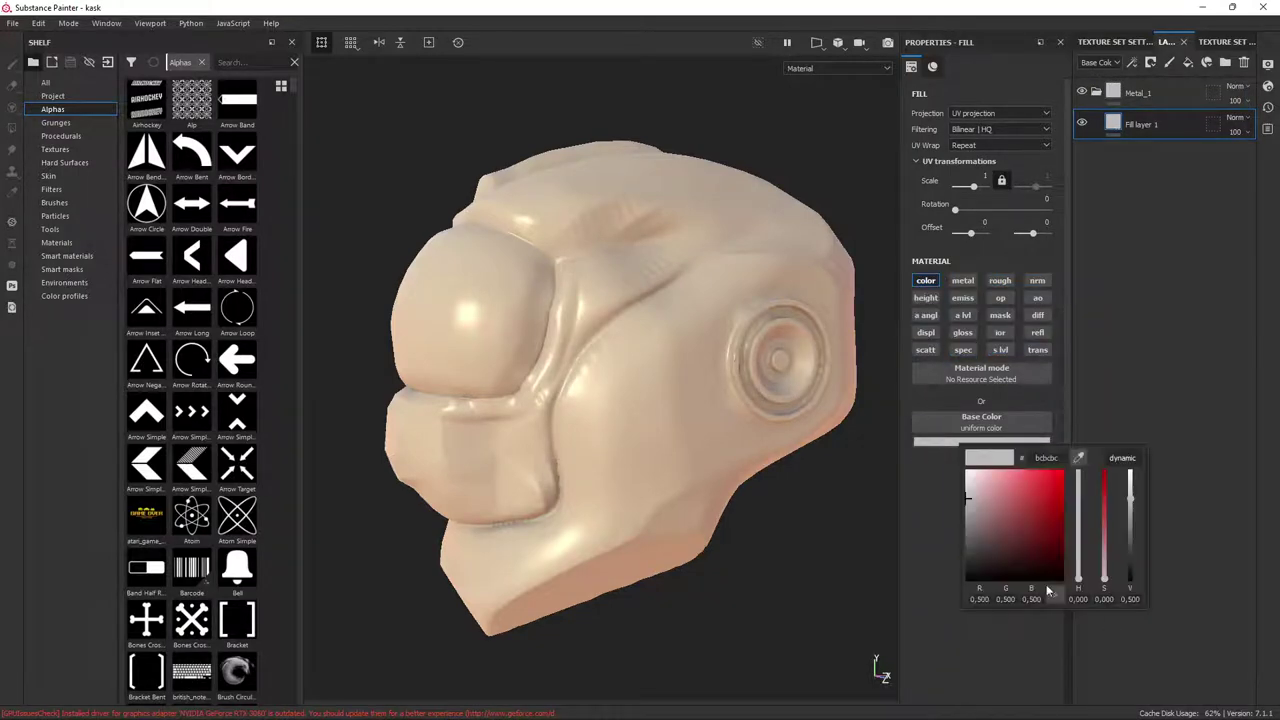
{"action": "left_click_drag", "start_coordinate": [965, 540], "coordinate": [901, 543]}
{"action": "left_click_drag", "start_coordinate": [637, 490], "coordinate": [760, 470], "text": "alt"}
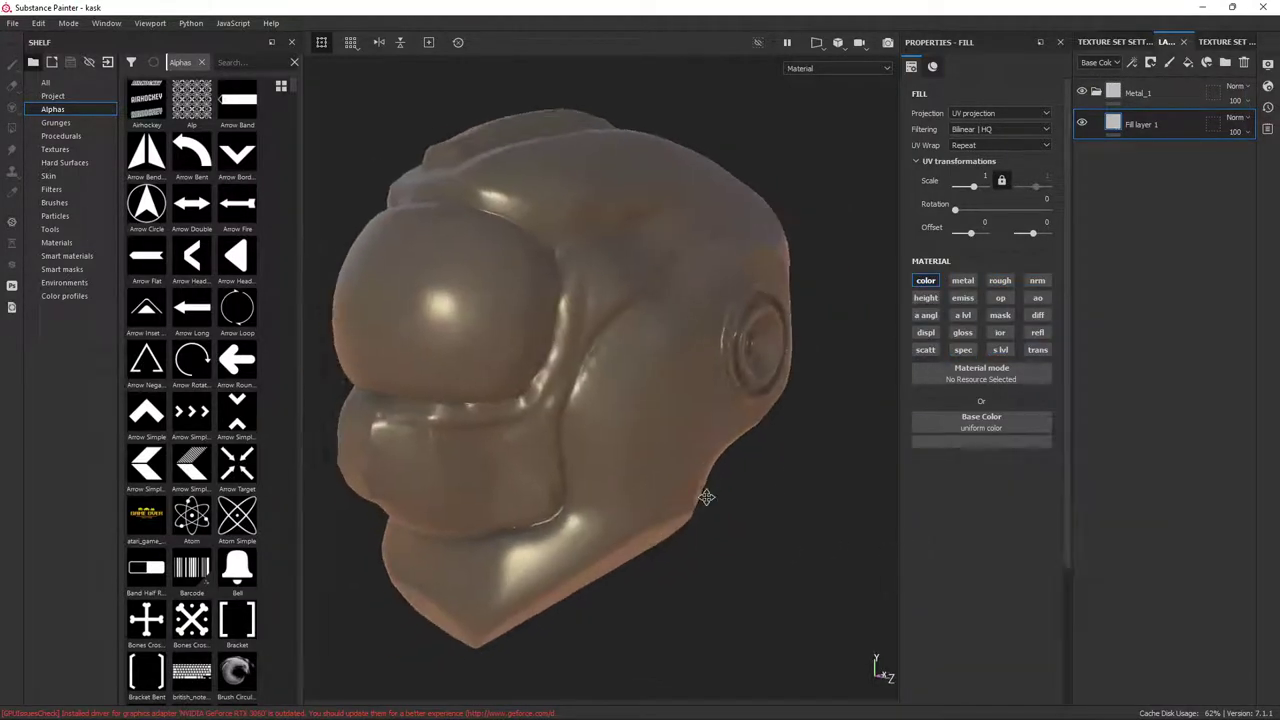
{"action": "left_click", "coordinate": [962, 280]}
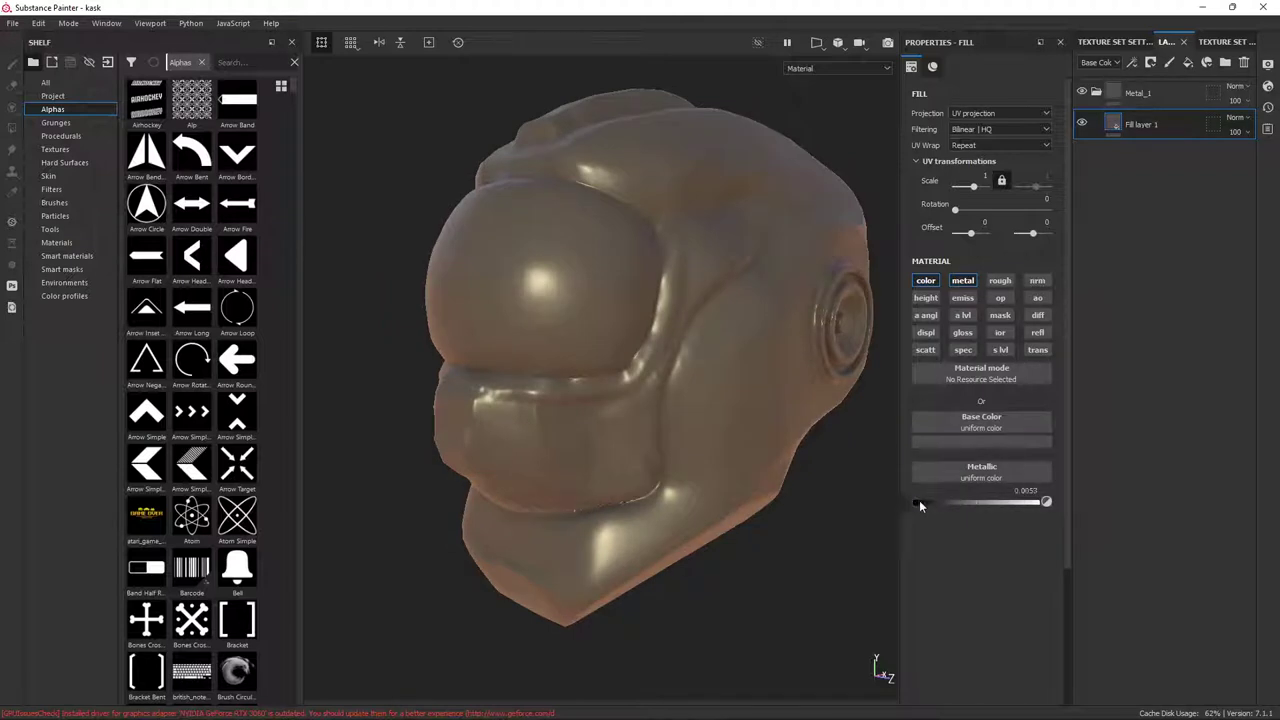
{"action": "left_click_drag", "start_coordinate": [919, 501], "coordinate": [977, 503]}
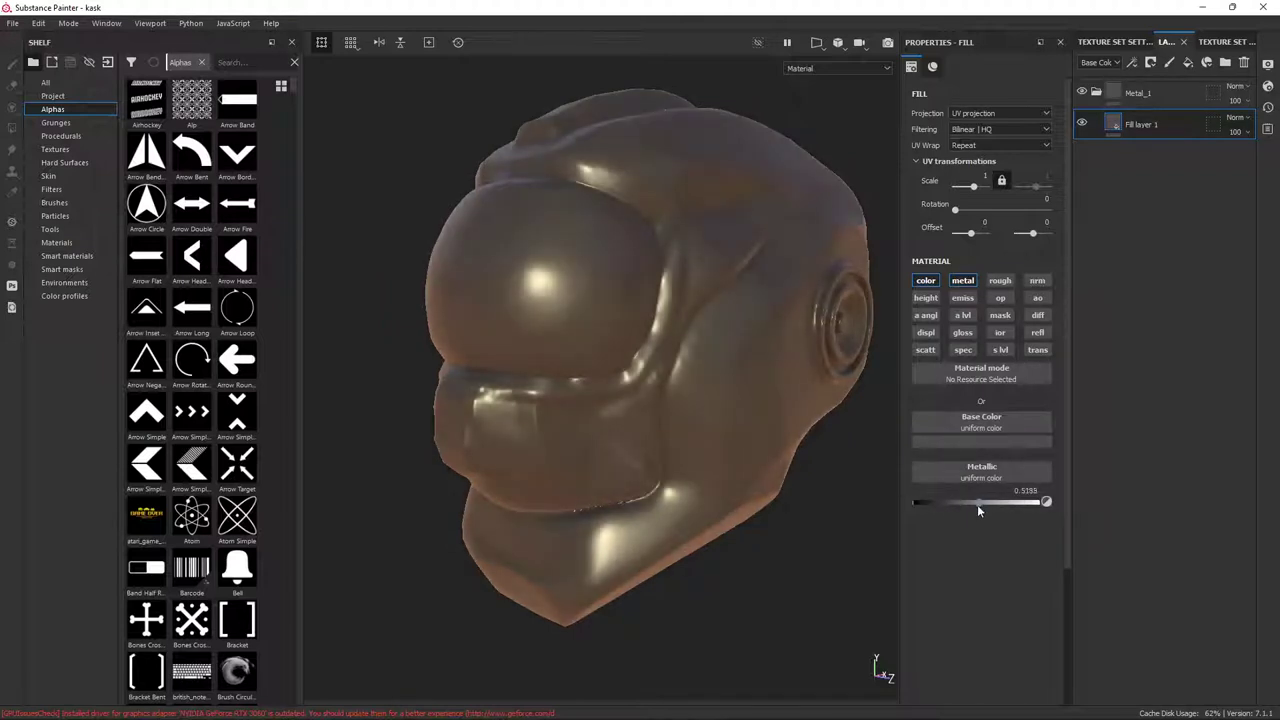
{"action": "left_click", "coordinate": [1001, 280]}
{"action": "mouse_move", "coordinate": [952, 558]}
{"action": "left_mouse_down"}
{"action": "mouse_move", "coordinate": [1084, 560]}
{"action": "mouse_move", "coordinate": [982, 564]}
{"action": "left_mouse_up"}
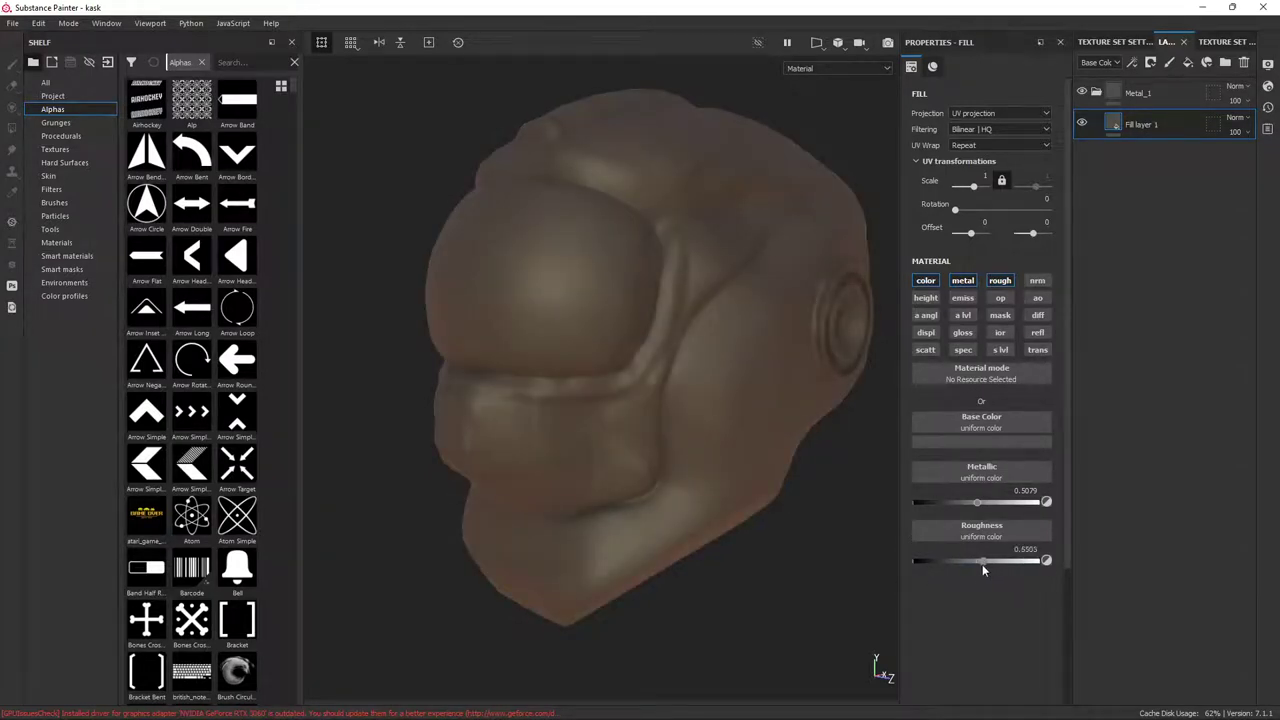
{"action": "mouse_move", "coordinate": [820, 415]}
{"action": "left_mouse_down", "text": "alt"}
{"action": "mouse_move", "coordinate": [706, 413]}
{"action": "mouse_move", "coordinate": [694, 394]}
{"action": "mouse_move", "coordinate": [700, 430]}
{"action": "left_mouse_up", "text": "alt"}
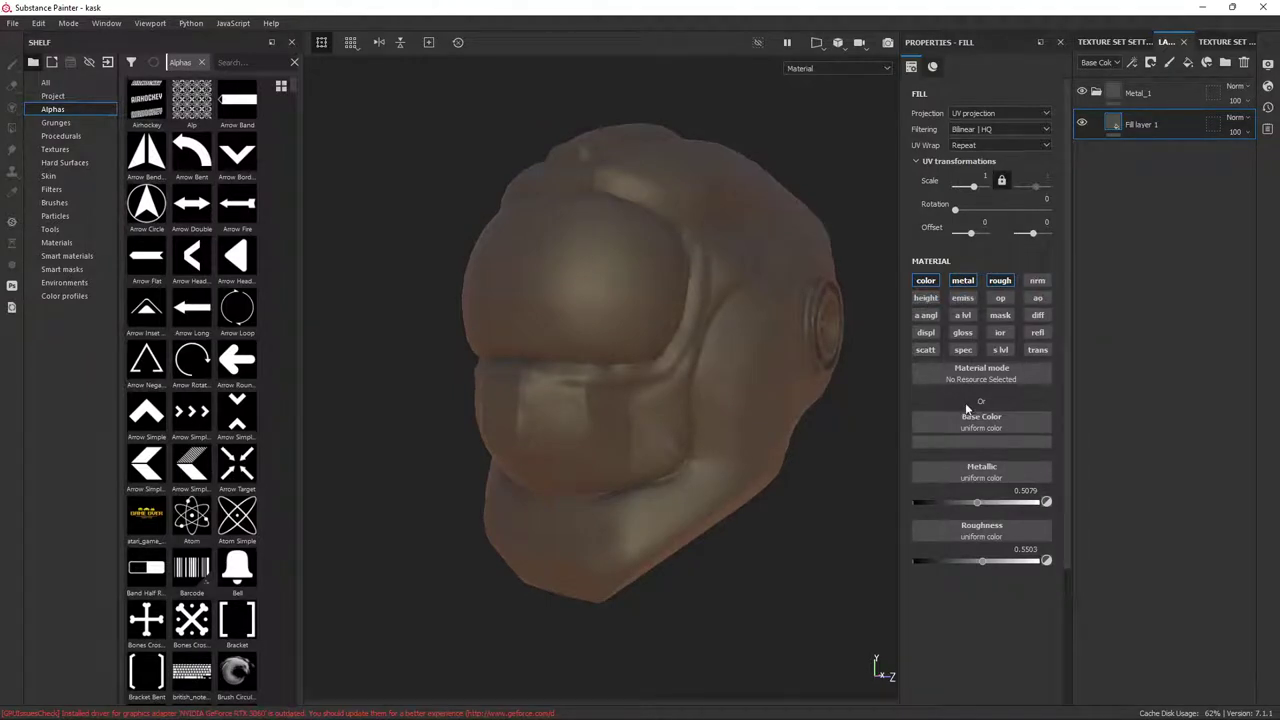
Rename the fill layer Base_color and duplicate it
{"action": "double_click", "coordinate": [1141, 124]}
{"action": "type", "text": "Base_color"}
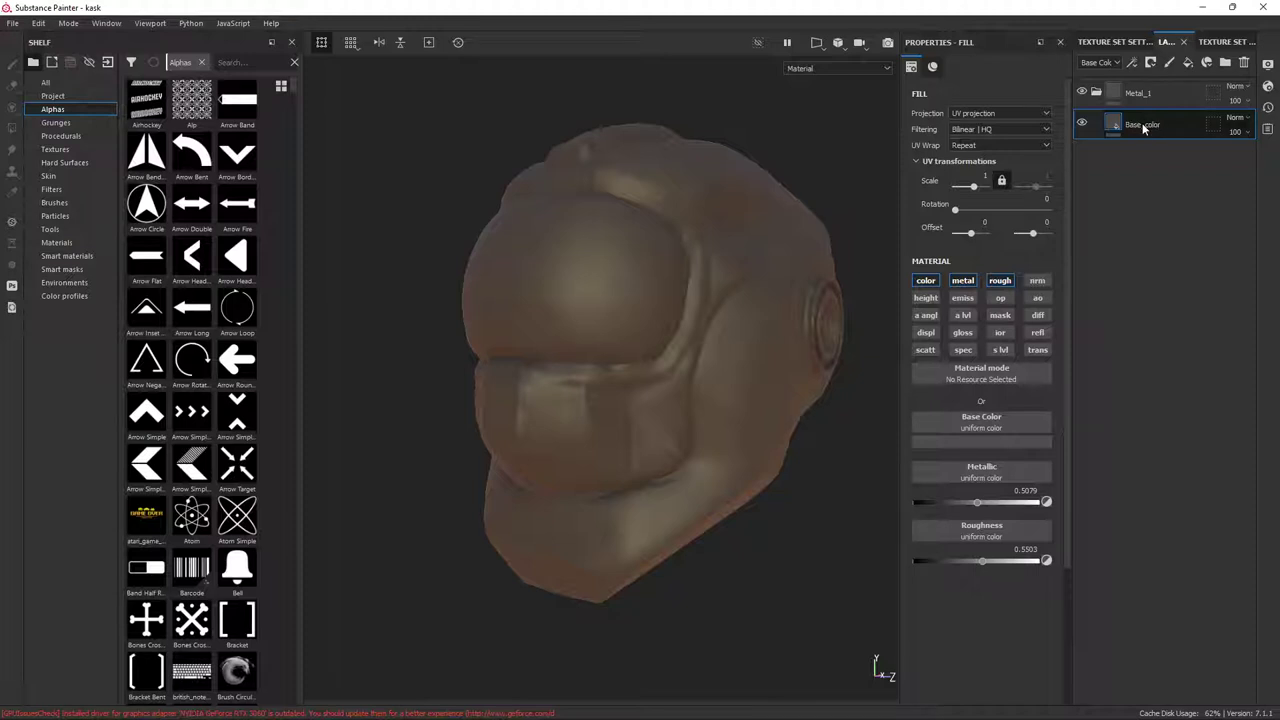
{"action": "key", "text": "Return"}
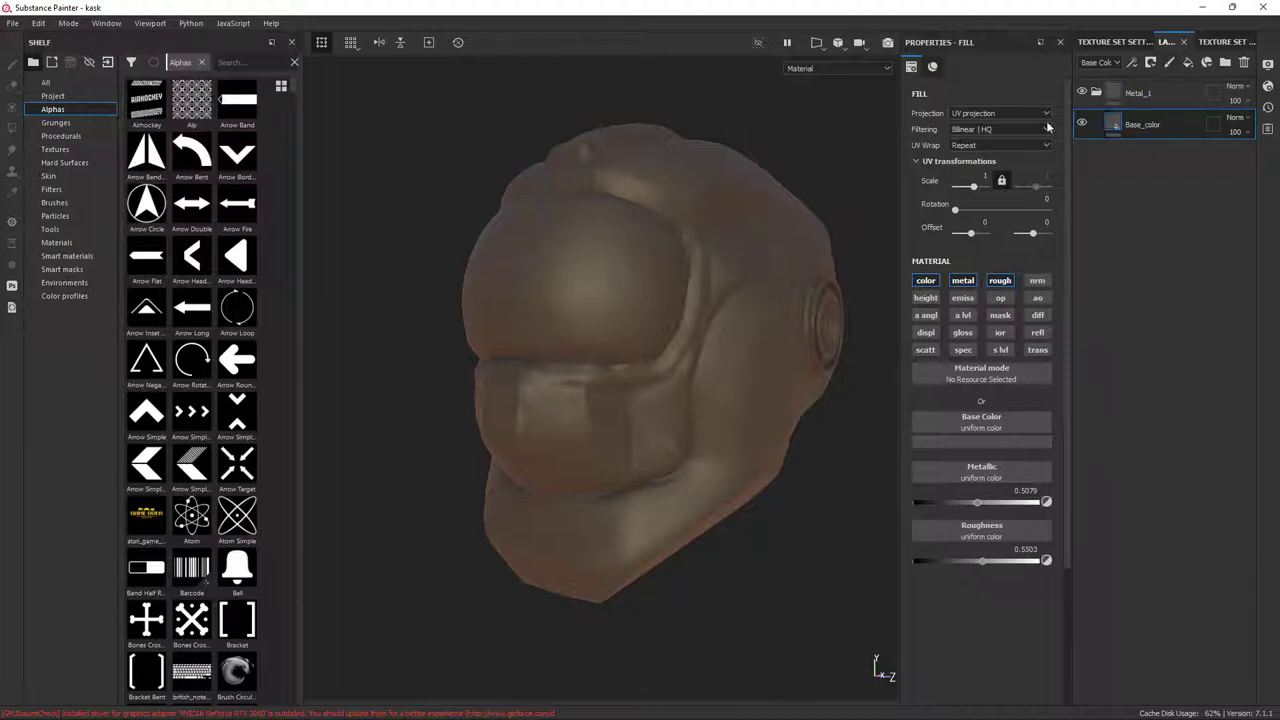
{"action": "key", "text": "ctrl+d"}
Lighten the copy's base colour, add a black mask and rename it Base_color_gloss
{"action": "left_click", "coordinate": [1035, 441]}
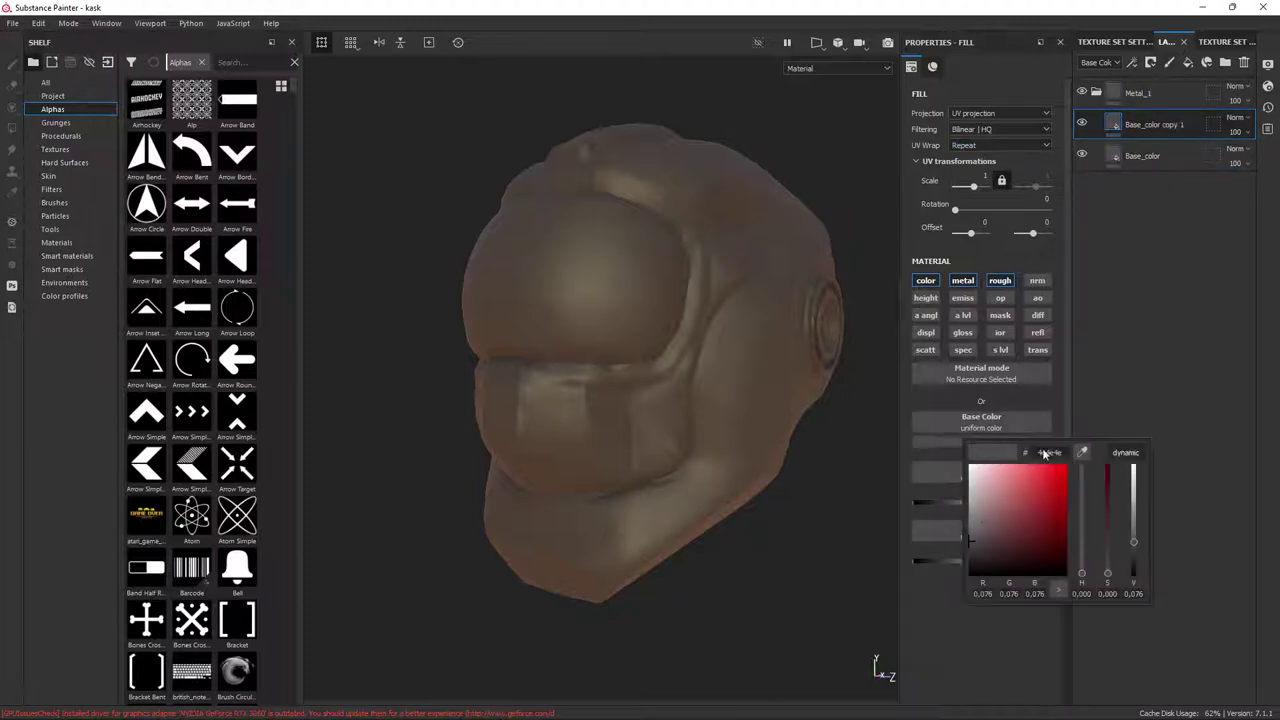
{"action": "left_click_drag", "start_coordinate": [970, 540], "coordinate": [971, 505]}
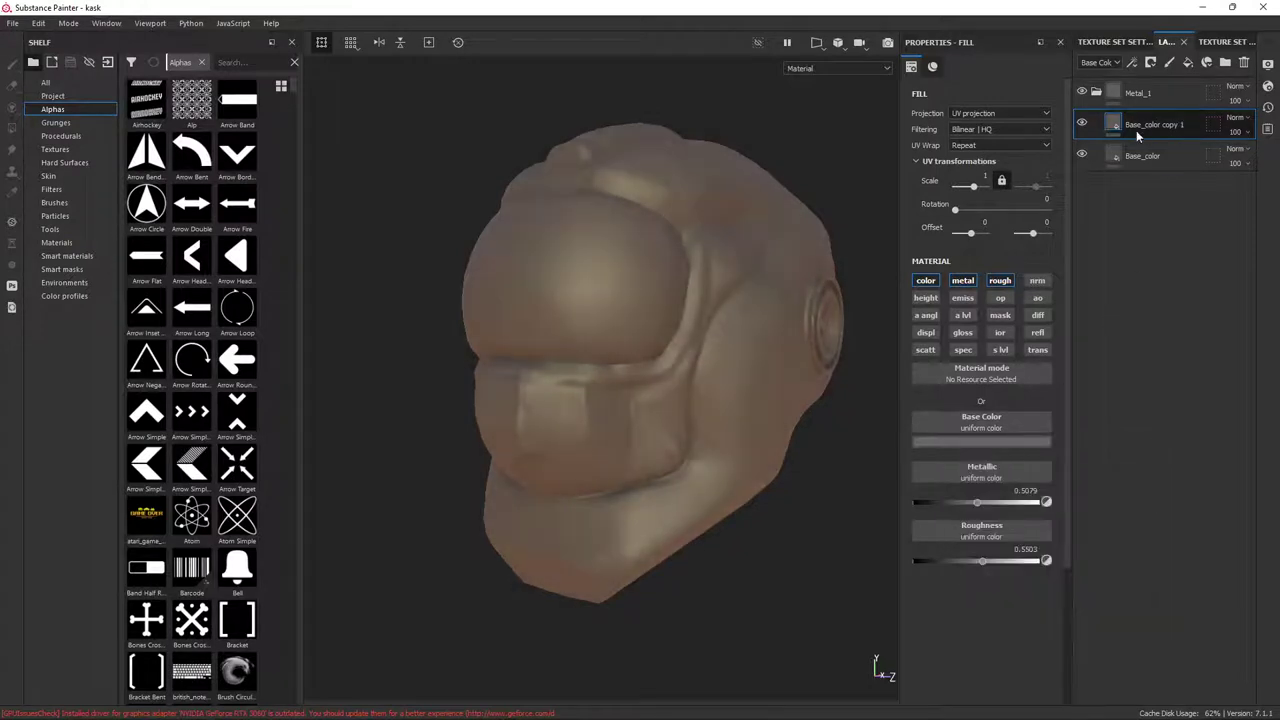
{"action": "left_click", "coordinate": [64, 269]}
{"action": "right_click", "coordinate": [1175, 126]}
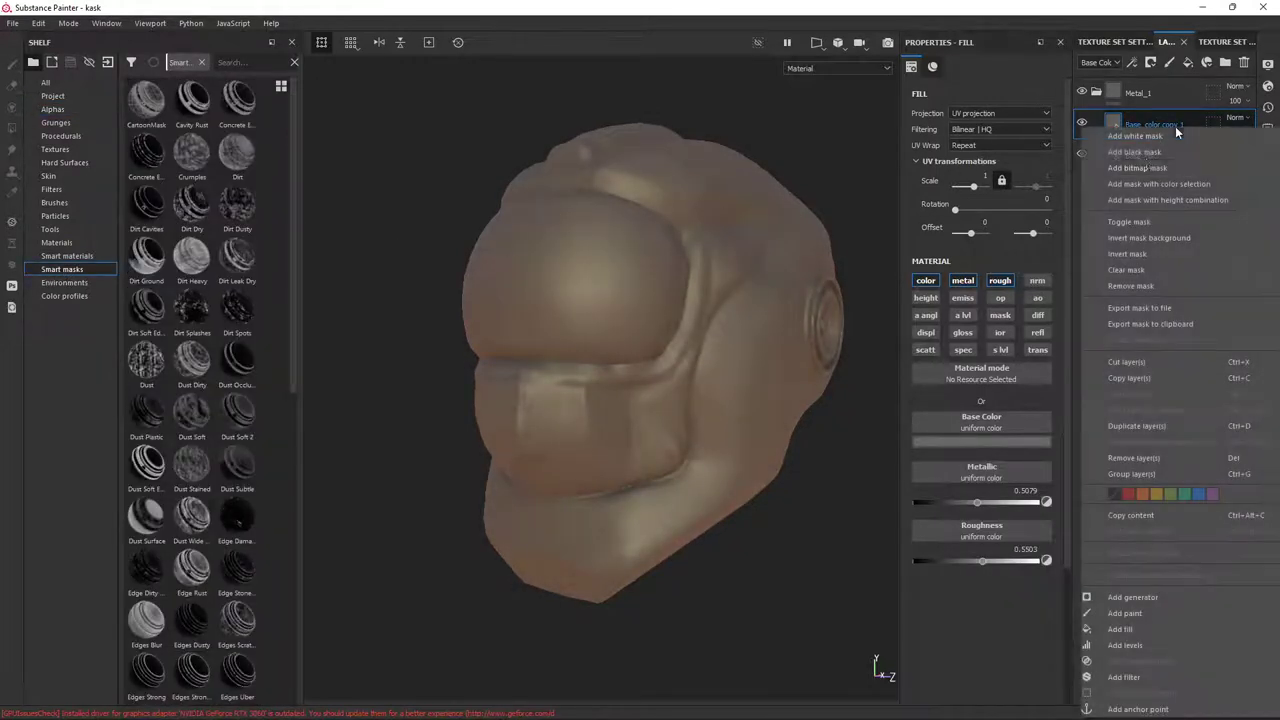
{"action": "left_click", "coordinate": [1140, 152]}
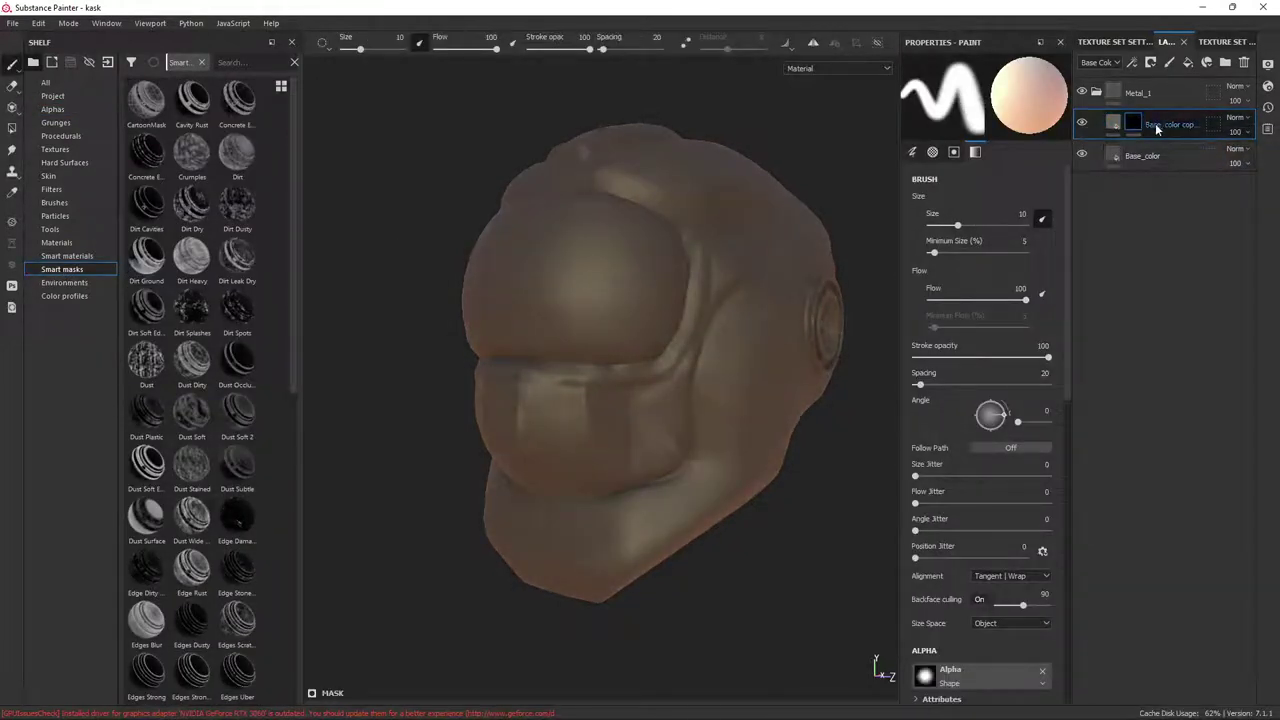
{"action": "double_click", "coordinate": [1156, 123]}
{"action": "type", "text": "_gloss"}
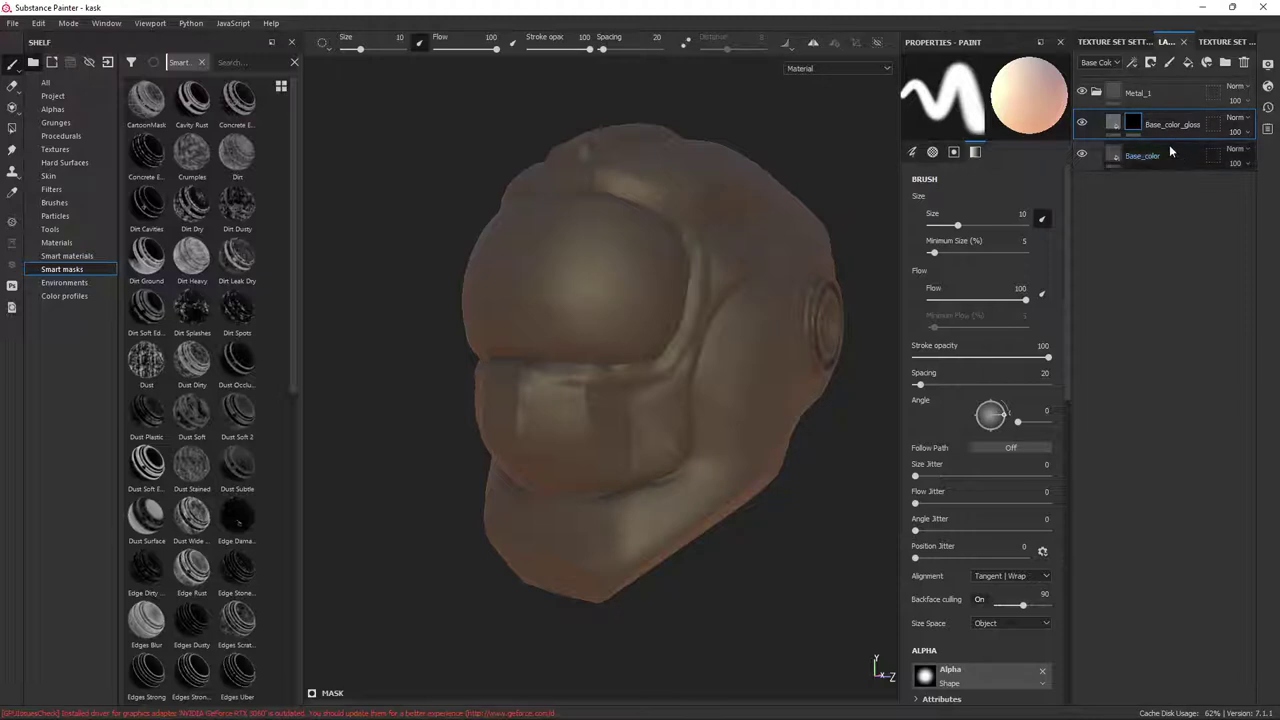
Add a Metal Edge Wear generator to the mask with wear level 0.79
{"action": "right_click", "coordinate": [1132, 124]}
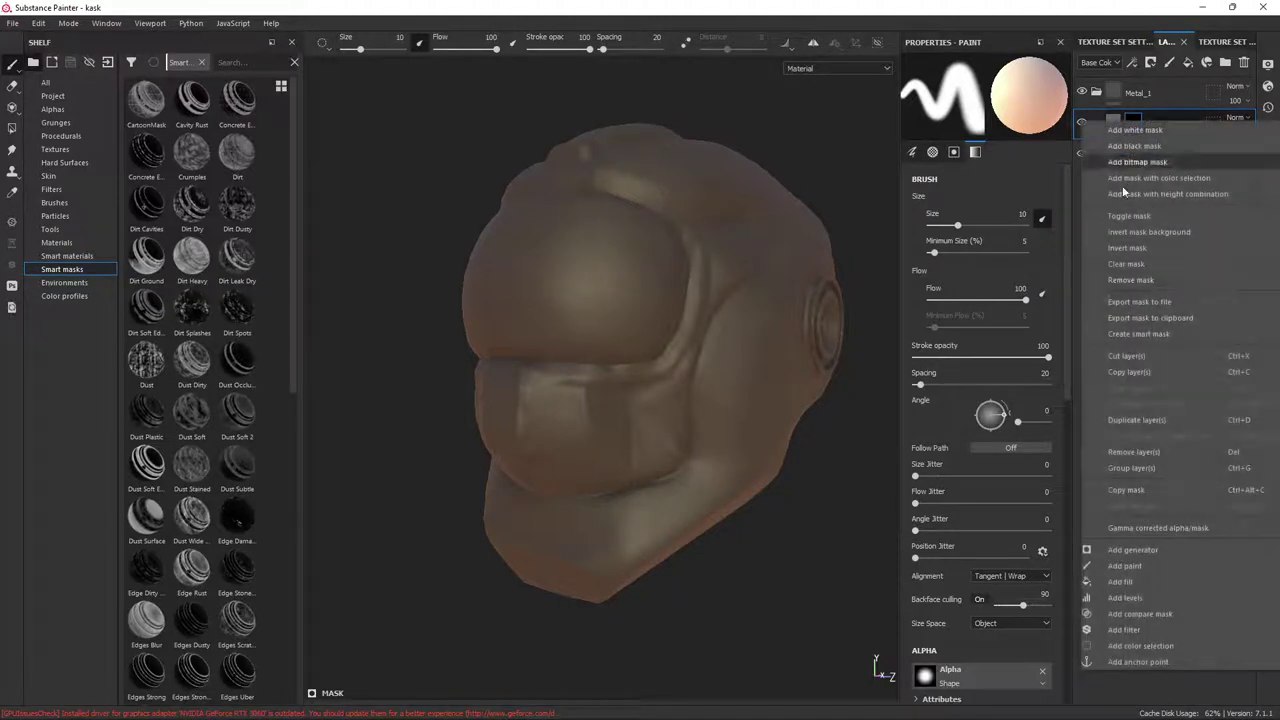
{"action": "left_click", "coordinate": [1127, 550]}
{"action": "left_click", "coordinate": [1033, 96]}
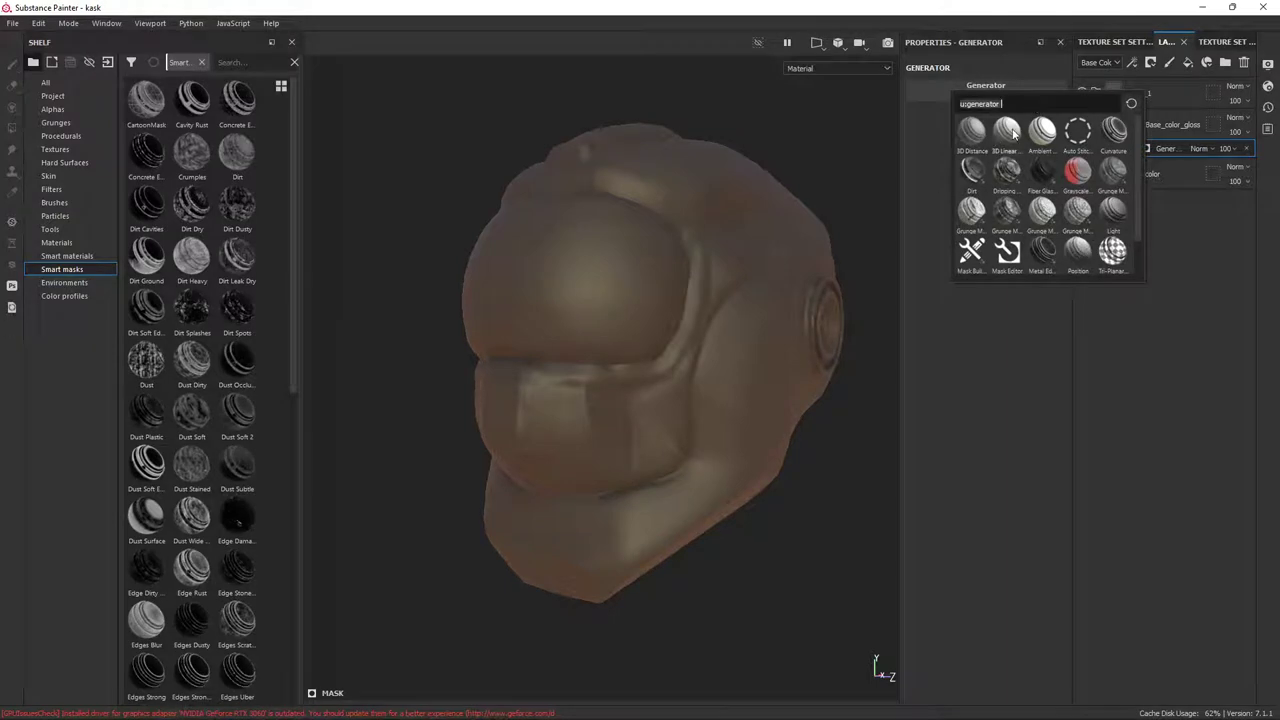
{"action": "type", "text": "metal edge"}
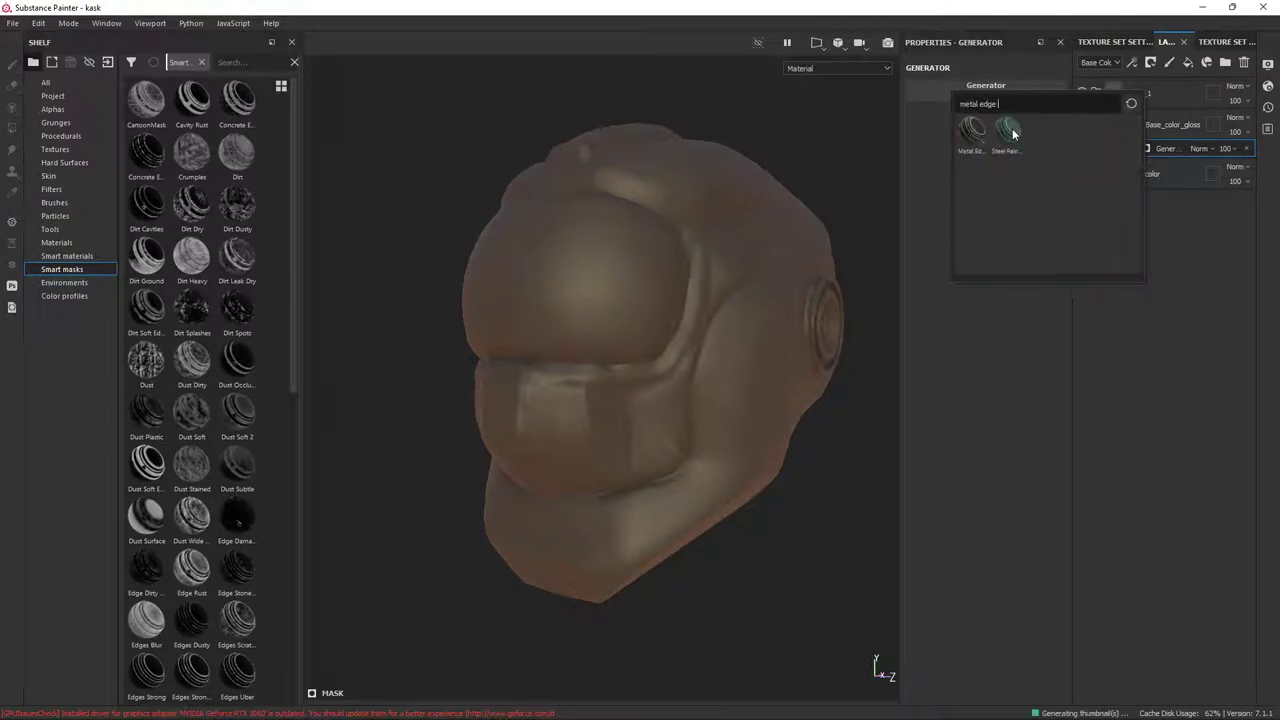
{"action": "left_click", "coordinate": [971, 130]}
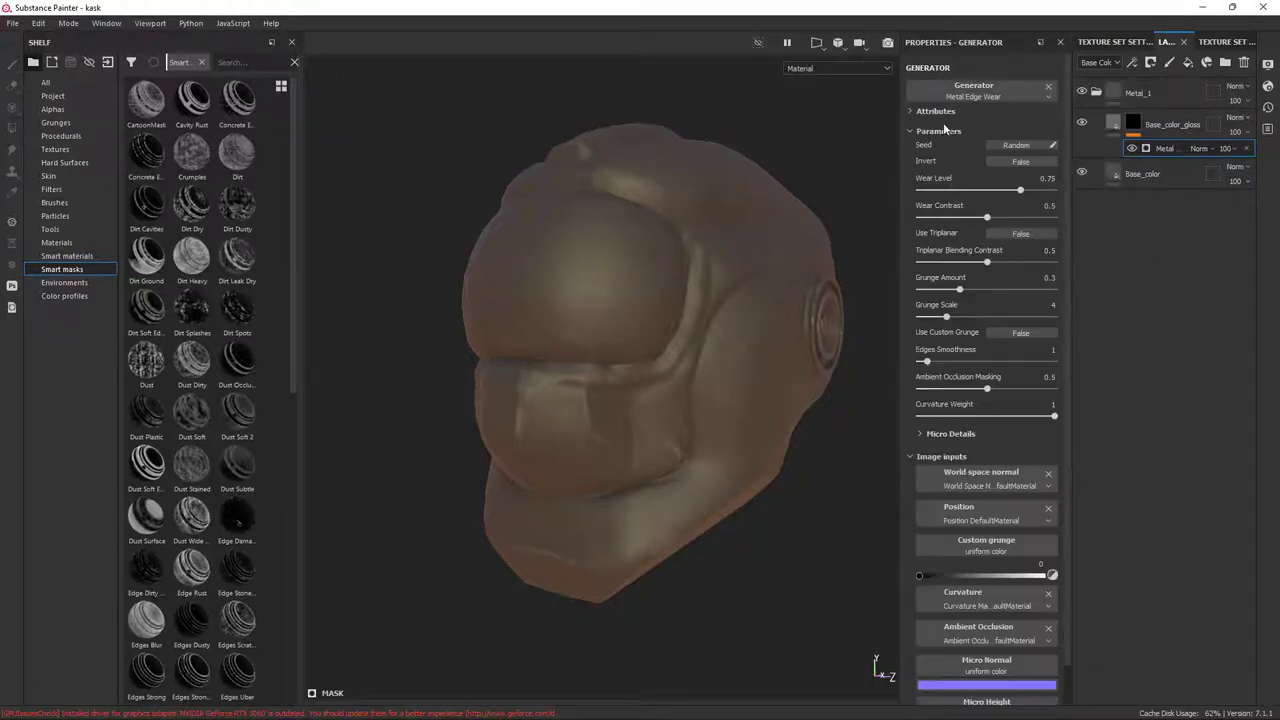
{"action": "mouse_move", "coordinate": [704, 364]}
{"action": "left_mouse_down", "text": "alt"}
{"action": "mouse_move", "coordinate": [731, 377]}
{"action": "mouse_move", "coordinate": [770, 365]}
{"action": "left_mouse_up", "text": "alt"}
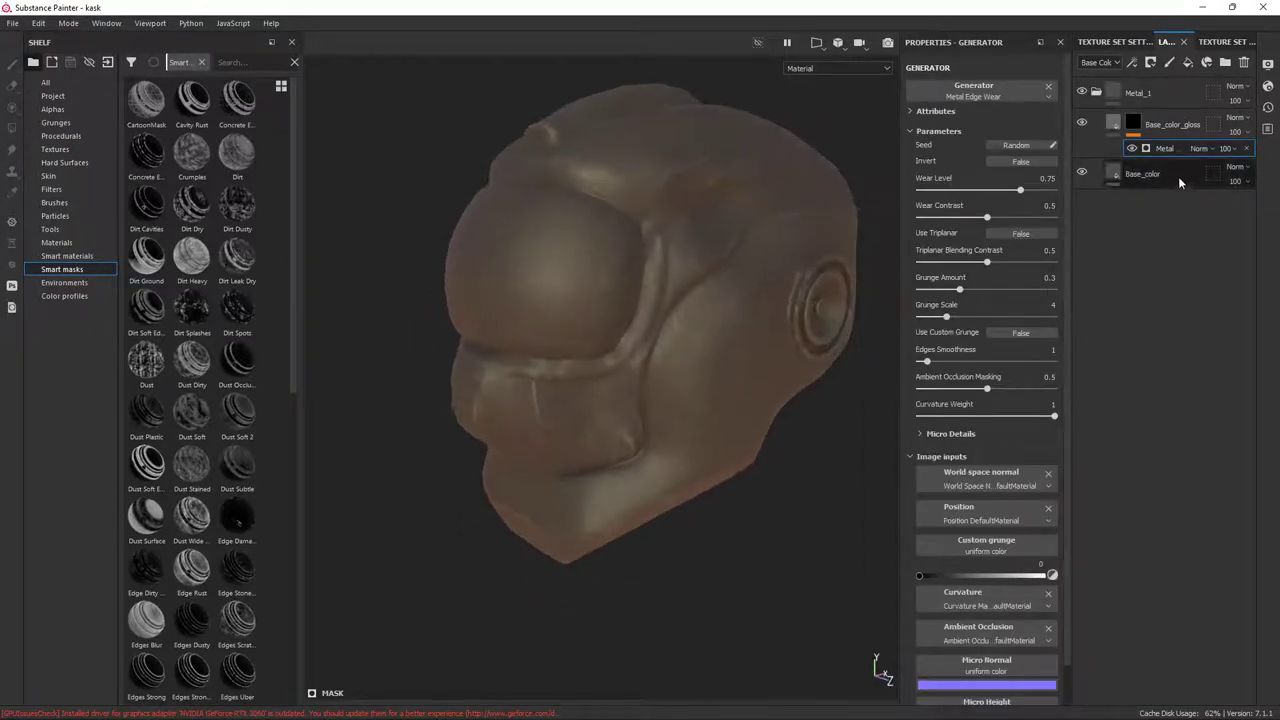
{"action": "mouse_move", "coordinate": [1021, 192]}
{"action": "left_mouse_down"}
{"action": "mouse_move", "coordinate": [962, 192]}
{"action": "mouse_move", "coordinate": [1035, 203]}
{"action": "left_mouse_up"}
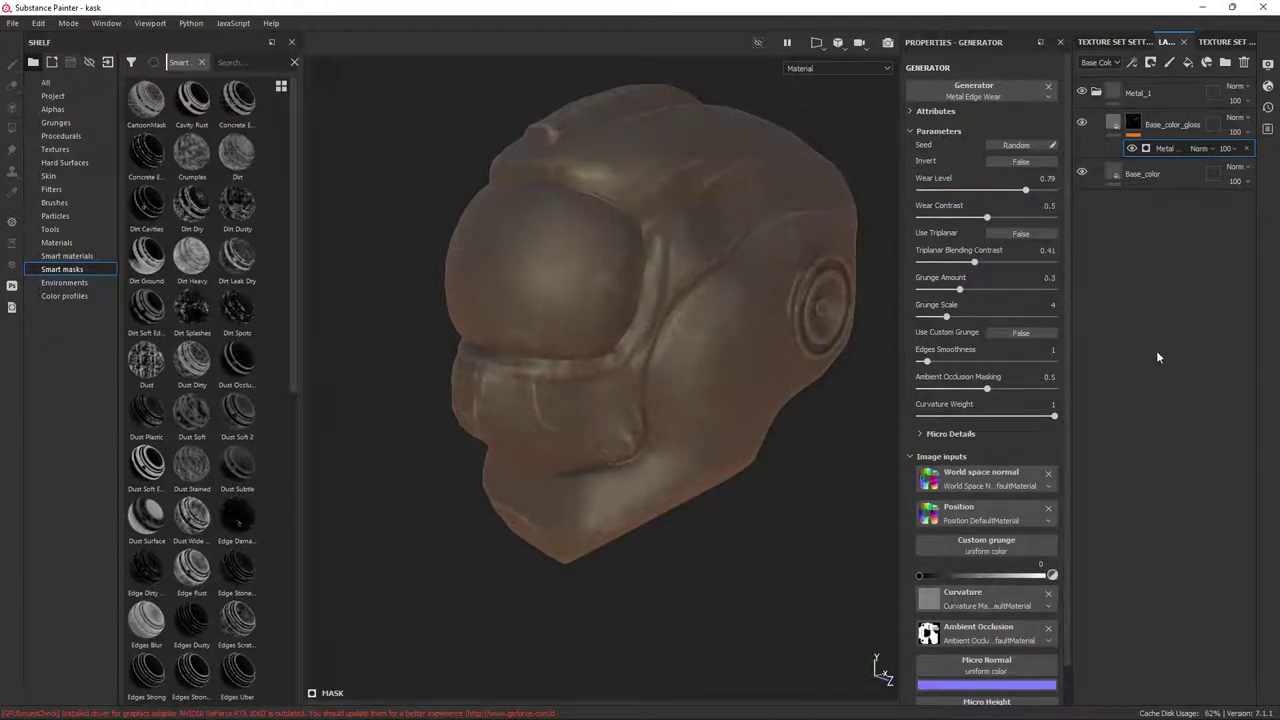
{"action": "left_click", "coordinate": [1120, 126]}
{"action": "mouse_move", "coordinate": [740, 328]}
{"action": "left_mouse_down", "text": "alt"}
{"action": "mouse_move", "coordinate": [700, 366]}
{"action": "mouse_move", "coordinate": [700, 384]}
{"action": "left_mouse_up", "text": "alt"}
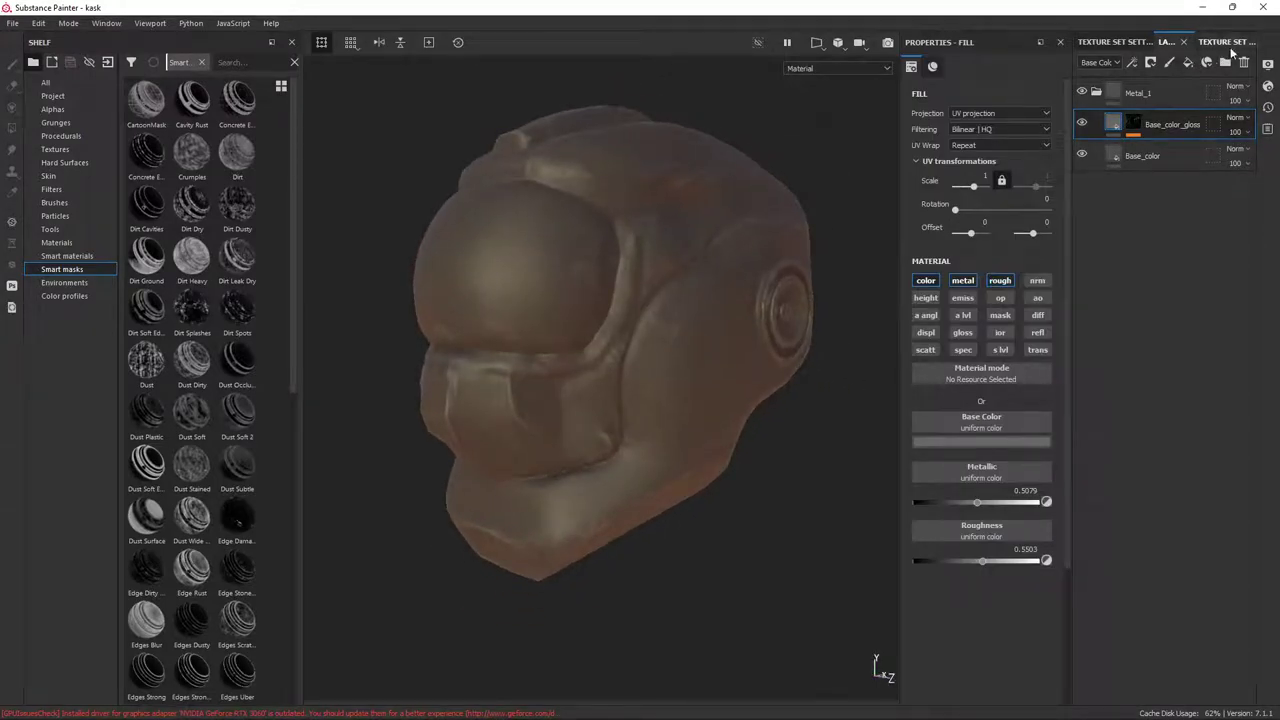
Change the viewport environment map to Bonifacio Street for cooler, greyer lighting
{"action": "left_click", "coordinate": [1225, 42]}
{"action": "left_click", "coordinate": [1115, 42]}
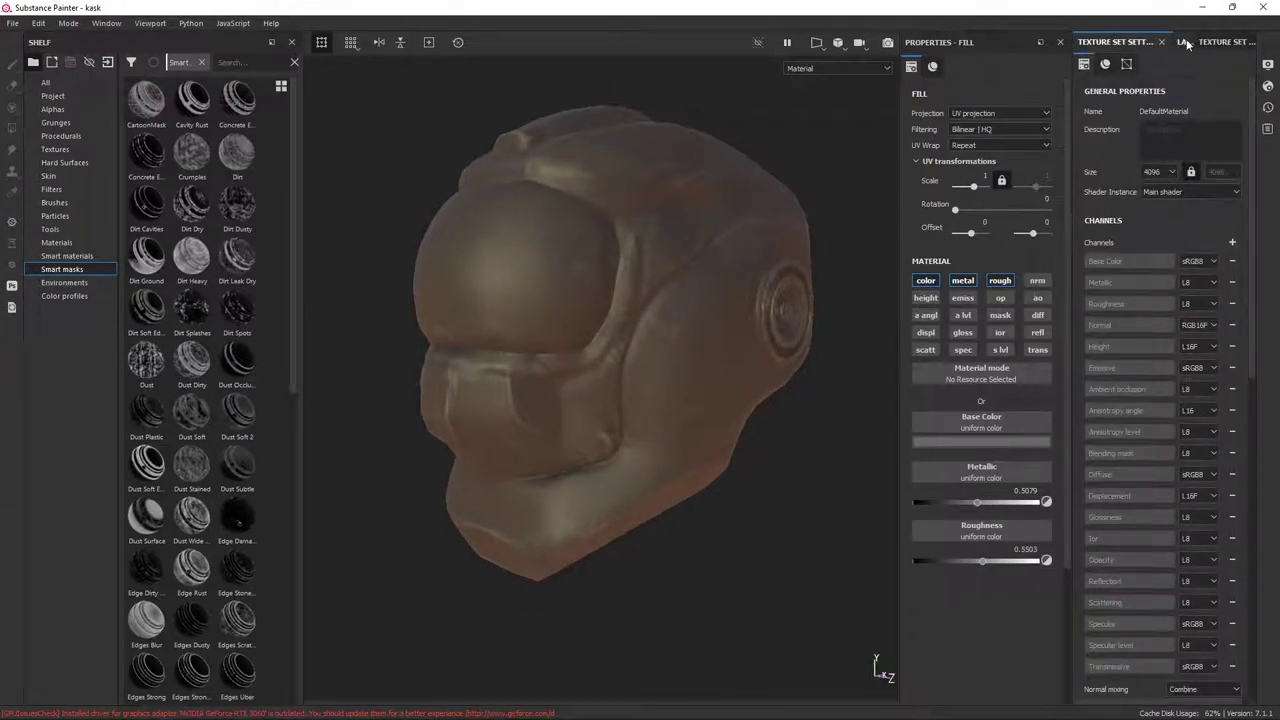
{"action": "left_click", "coordinate": [1267, 64]}
{"action": "left_click", "coordinate": [1131, 177]}
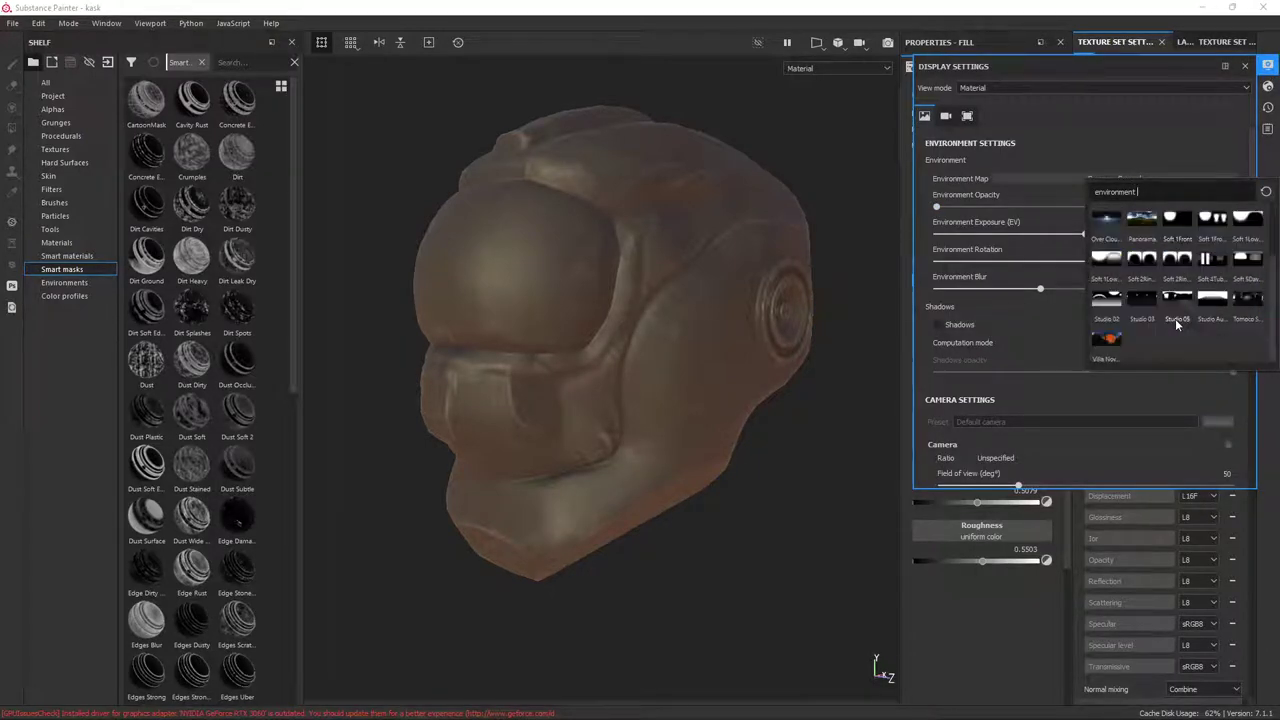
{"action": "left_click", "coordinate": [1189, 222]}
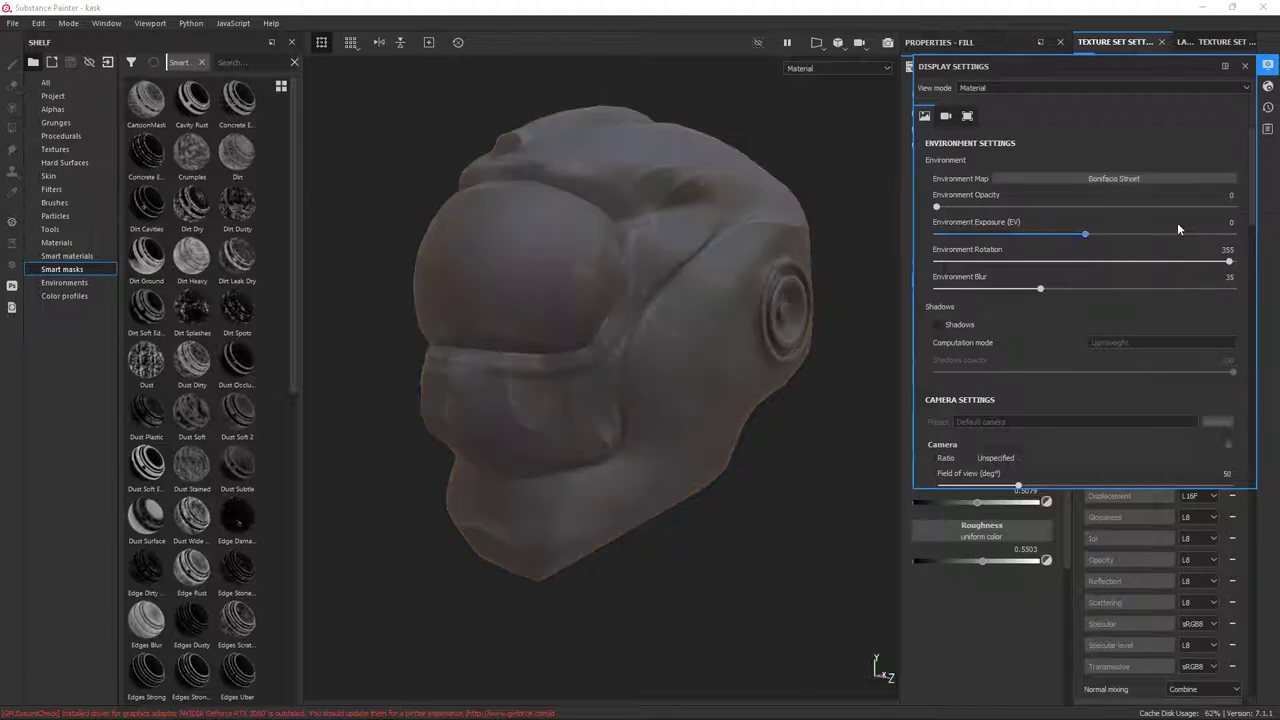
{"action": "left_click", "coordinate": [1245, 66]}
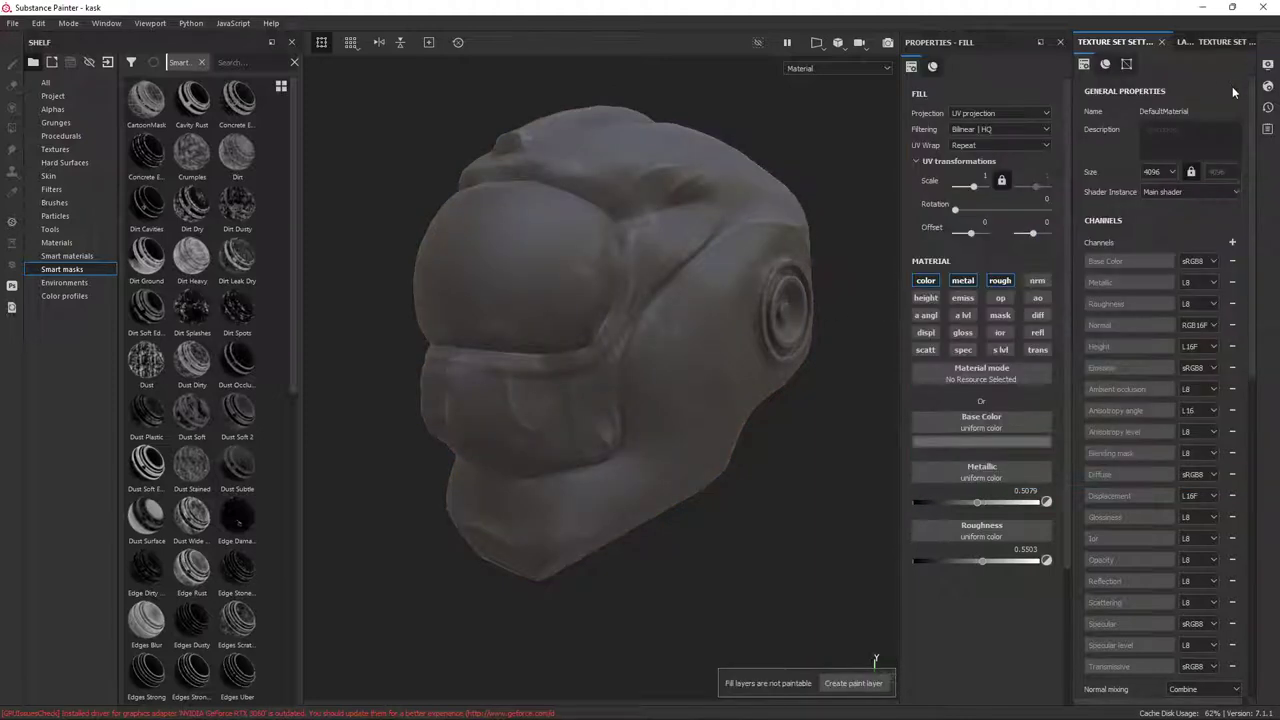
{"action": "mouse_move", "coordinate": [700, 280]}
{"action": "left_mouse_down", "text": "alt"}
{"action": "mouse_move", "coordinate": [645, 270]}
{"action": "mouse_move", "coordinate": [677, 214]}
{"action": "left_mouse_up", "text": "alt"}
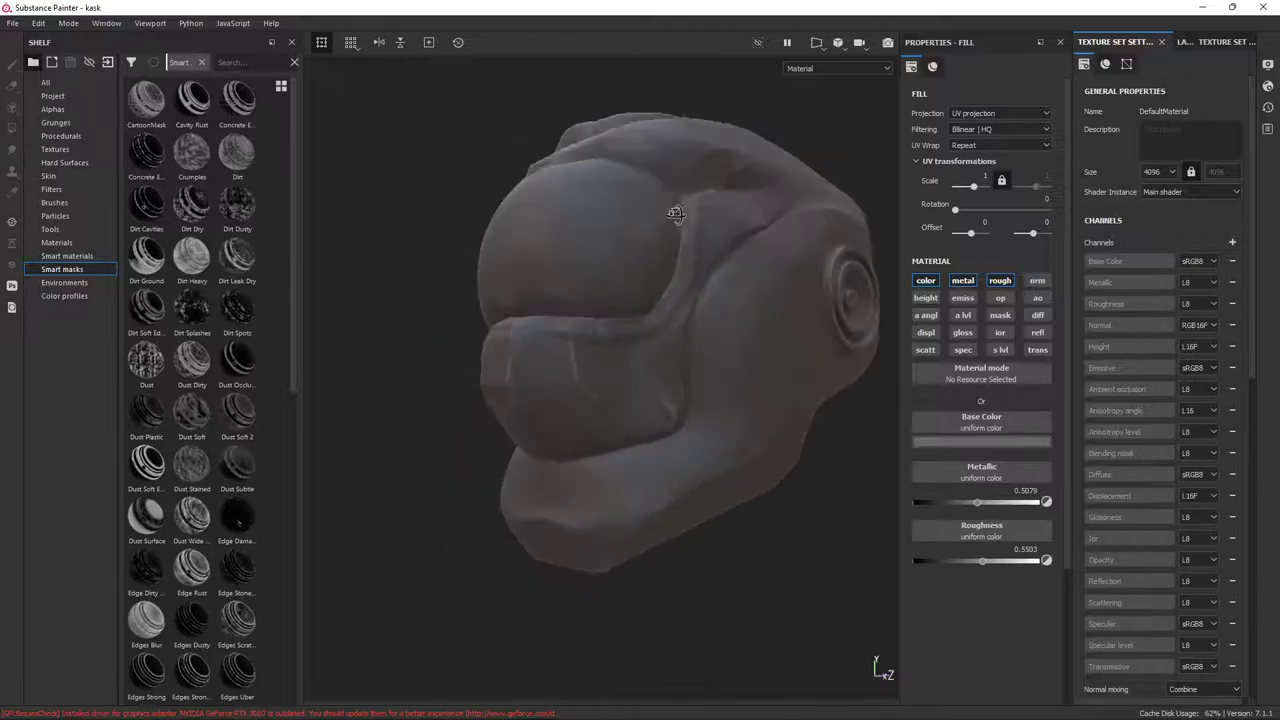
{"action": "scroll", "coordinate": [670, 202], "scroll_direction": "up", "scroll_amount": 5}
{"action": "scroll", "coordinate": [661, 210], "scroll_direction": "down", "scroll_amount": 4}
{"action": "scroll", "coordinate": [690, 228], "scroll_direction": "down", "scroll_amount": 2}
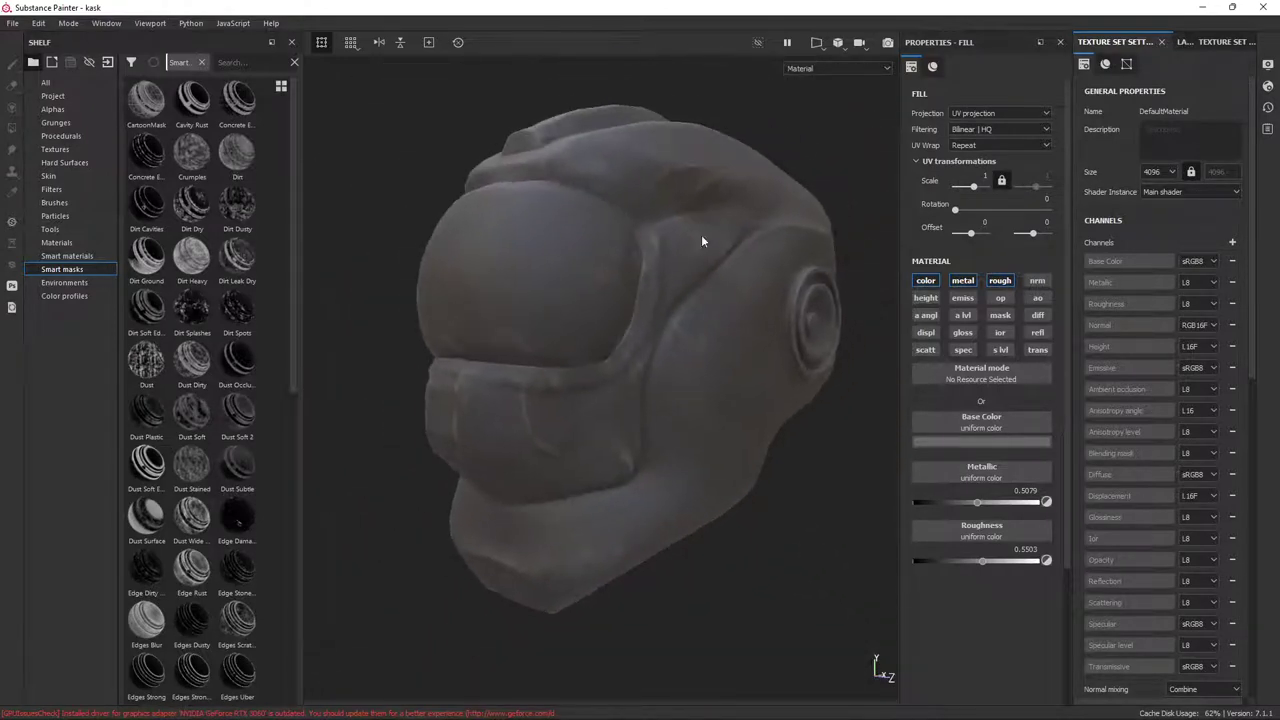
{"action": "left_click", "coordinate": [1176, 42]}
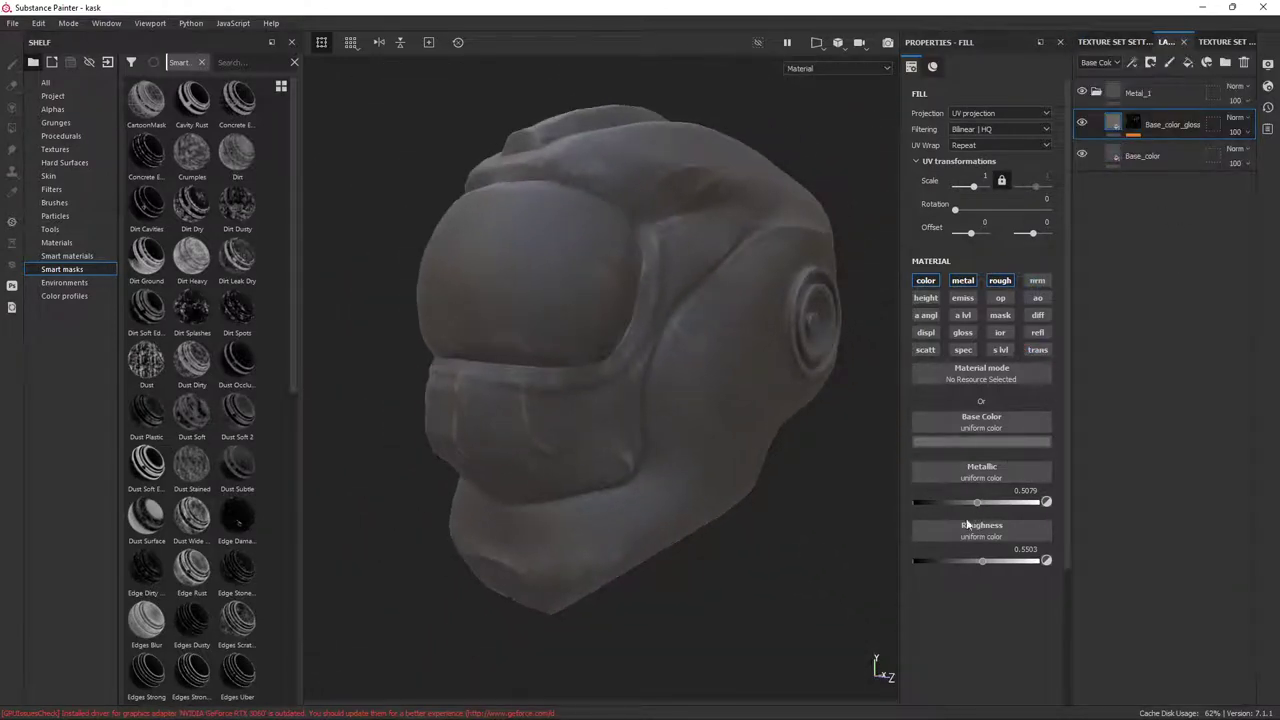
Lower Base_color_gloss roughness to 0.1693 and enable height at -0.0370
{"action": "left_click_drag", "start_coordinate": [982, 562], "coordinate": [954, 560]}
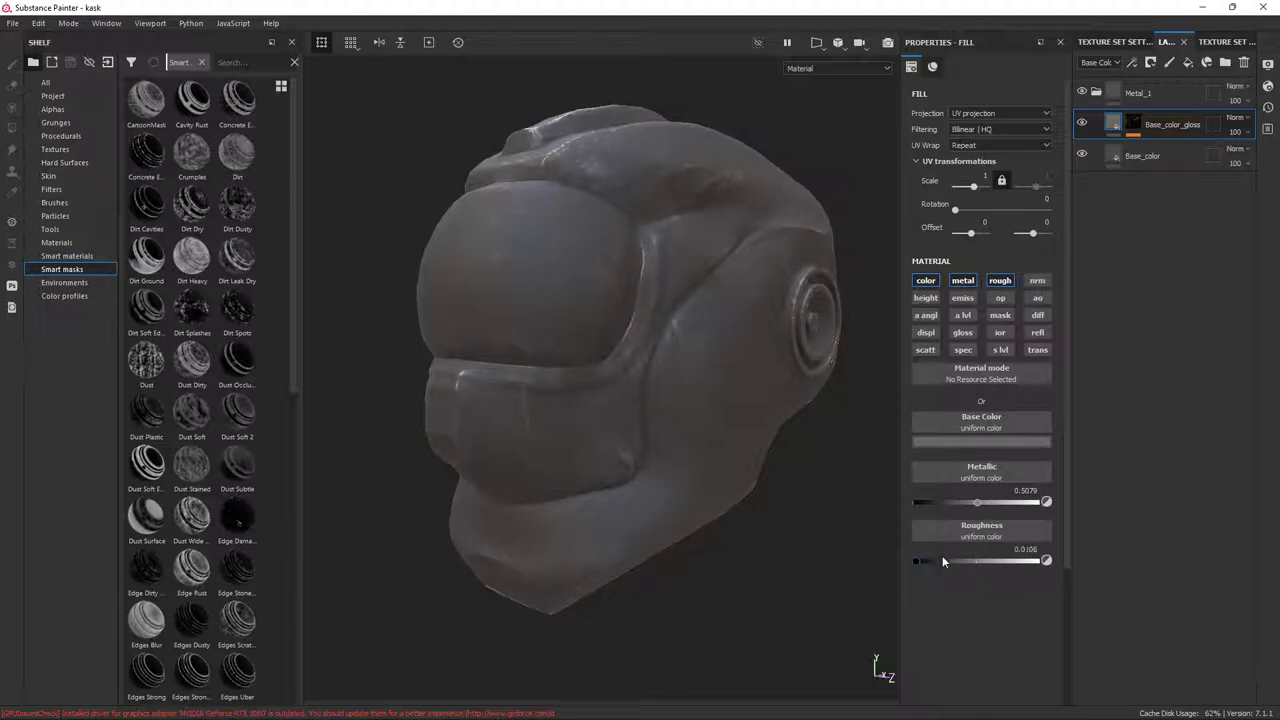
{"action": "left_click_drag", "start_coordinate": [700, 420], "coordinate": [660, 330], "text": "alt"}
{"action": "scroll", "coordinate": [650, 308], "scroll_direction": "up", "scroll_amount": 4}
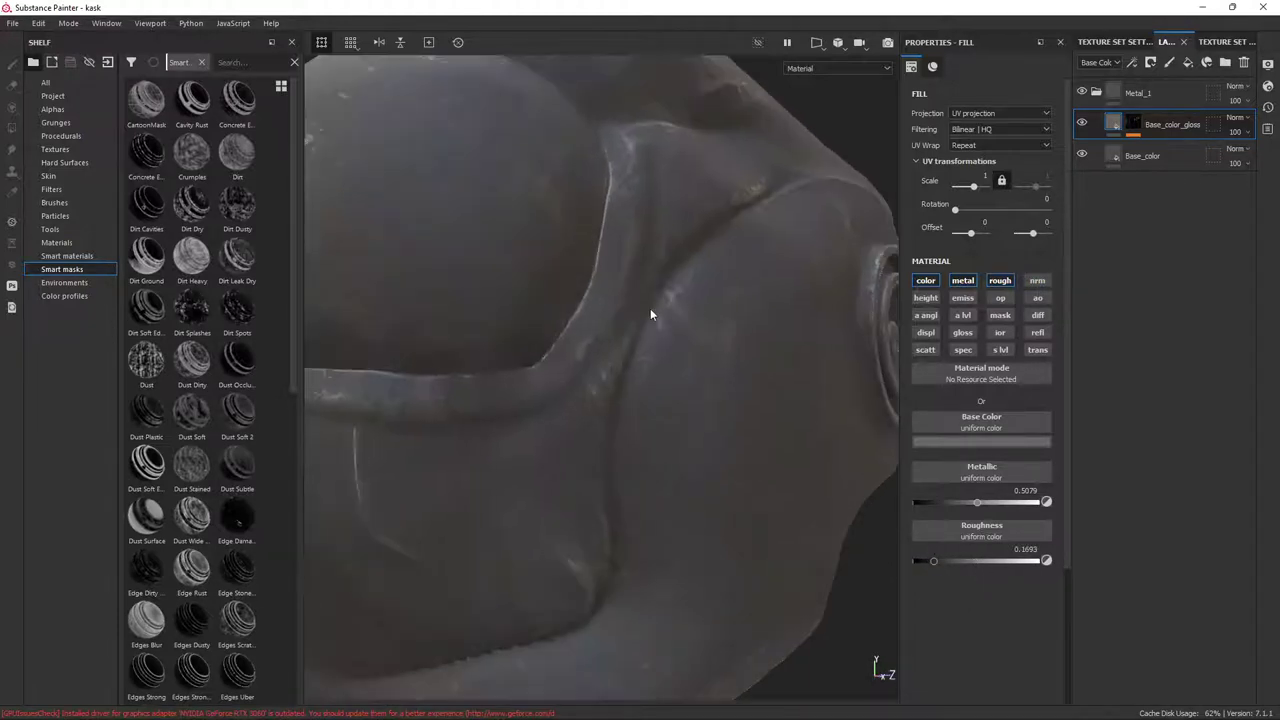
{"action": "left_click", "coordinate": [926, 298]}
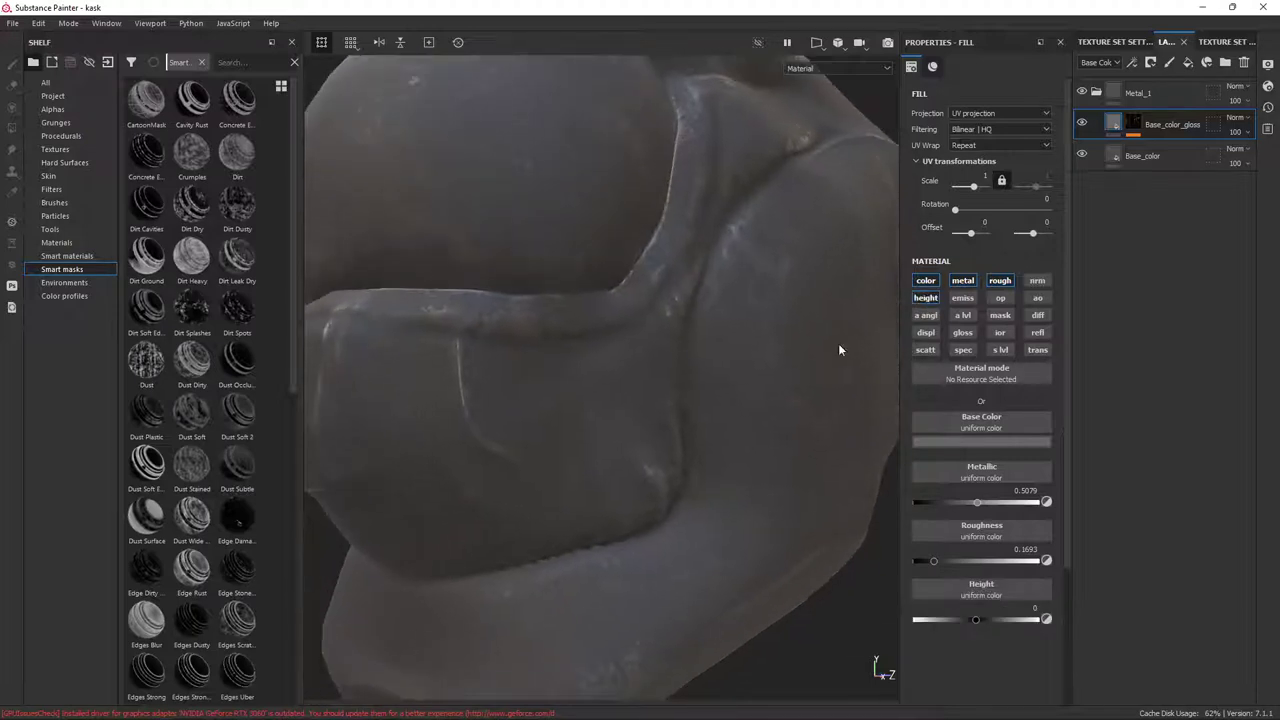
{"action": "left_click_drag", "start_coordinate": [969, 622], "coordinate": [972, 621]}
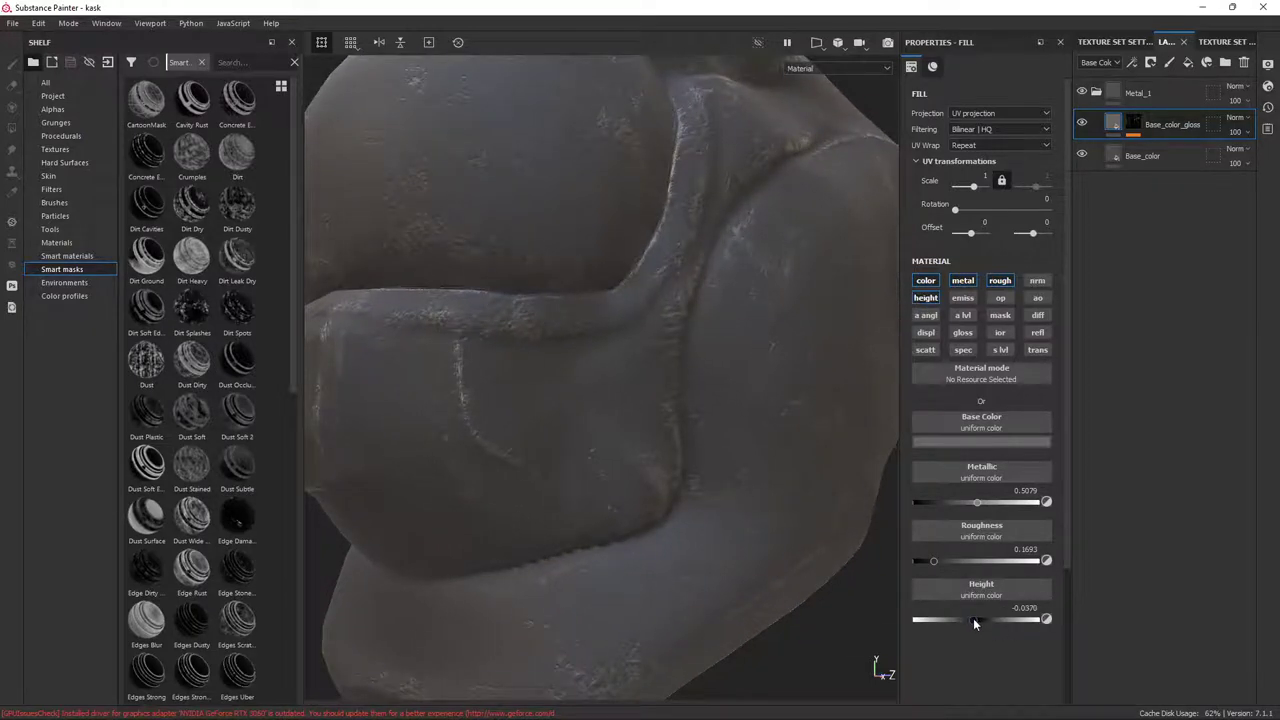
{"action": "left_click_drag", "start_coordinate": [691, 424], "coordinate": [655, 394], "text": "alt"}
{"action": "scroll", "coordinate": [655, 394], "scroll_direction": "down", "scroll_amount": 5}
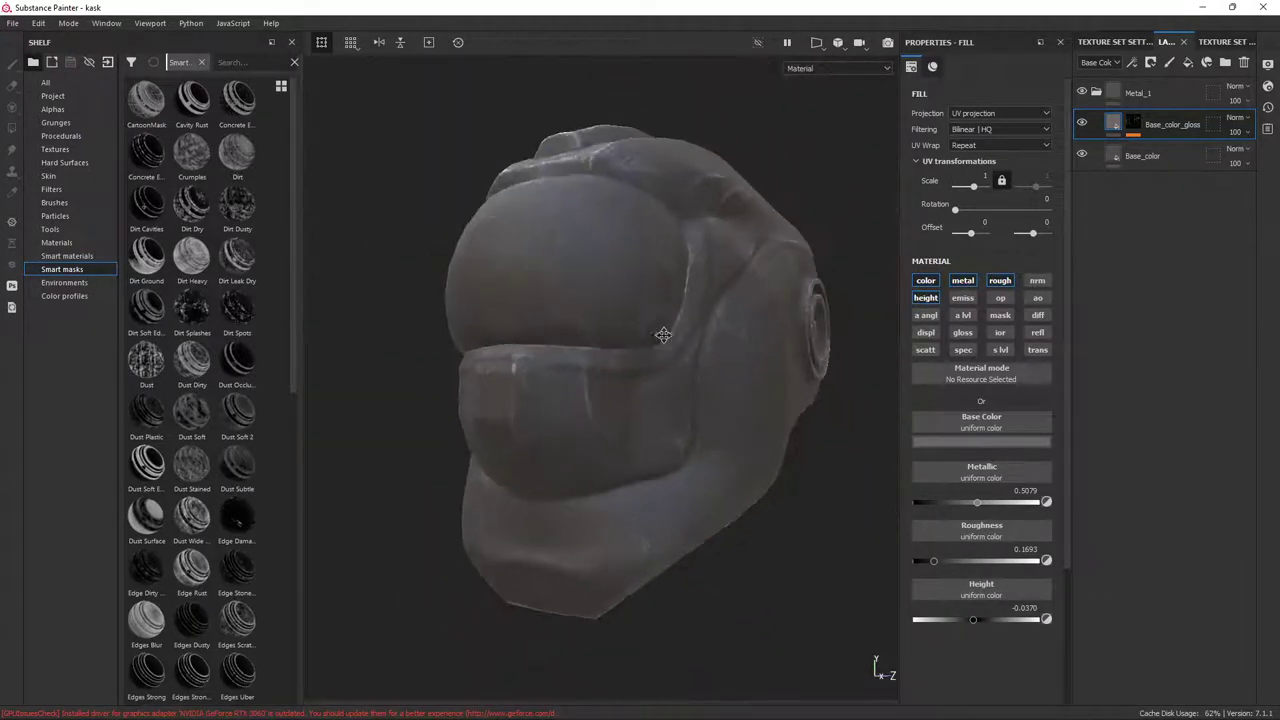
{"action": "mouse_move", "coordinate": [663, 334]}
{"action": "left_mouse_down", "text": "alt"}
{"action": "mouse_move", "coordinate": [687, 445]}
{"action": "mouse_move", "coordinate": [643, 429]}
{"action": "left_mouse_up", "text": "alt"}
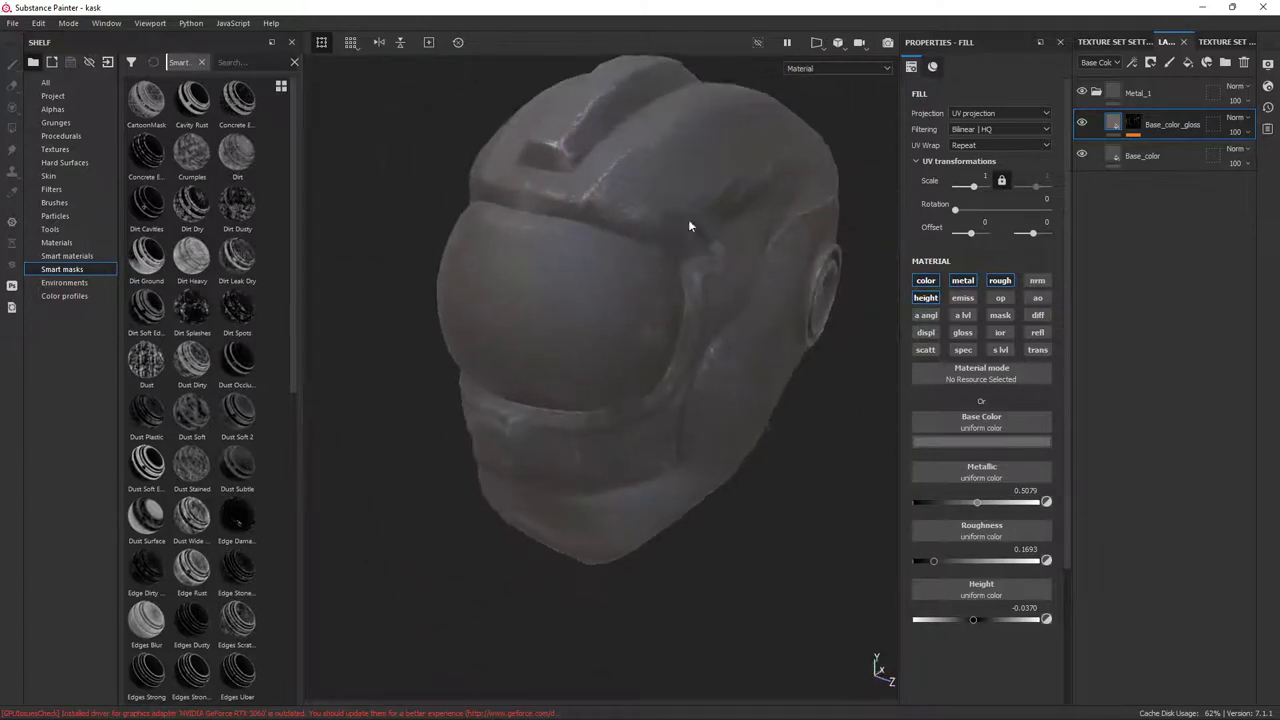
{"action": "scroll", "coordinate": [519, 268], "scroll_direction": "up", "scroll_amount": 5}
{"action": "mouse_move", "coordinate": [519, 268]}
{"action": "left_mouse_down", "text": "alt"}
{"action": "mouse_move", "coordinate": [571, 341]}
{"action": "mouse_move", "coordinate": [708, 384]}
{"action": "mouse_move", "coordinate": [646, 352]}
{"action": "mouse_move", "coordinate": [689, 398]}
{"action": "left_mouse_up", "text": "alt"}
{"action": "scroll", "coordinate": [689, 398], "scroll_direction": "down", "scroll_amount": 5}
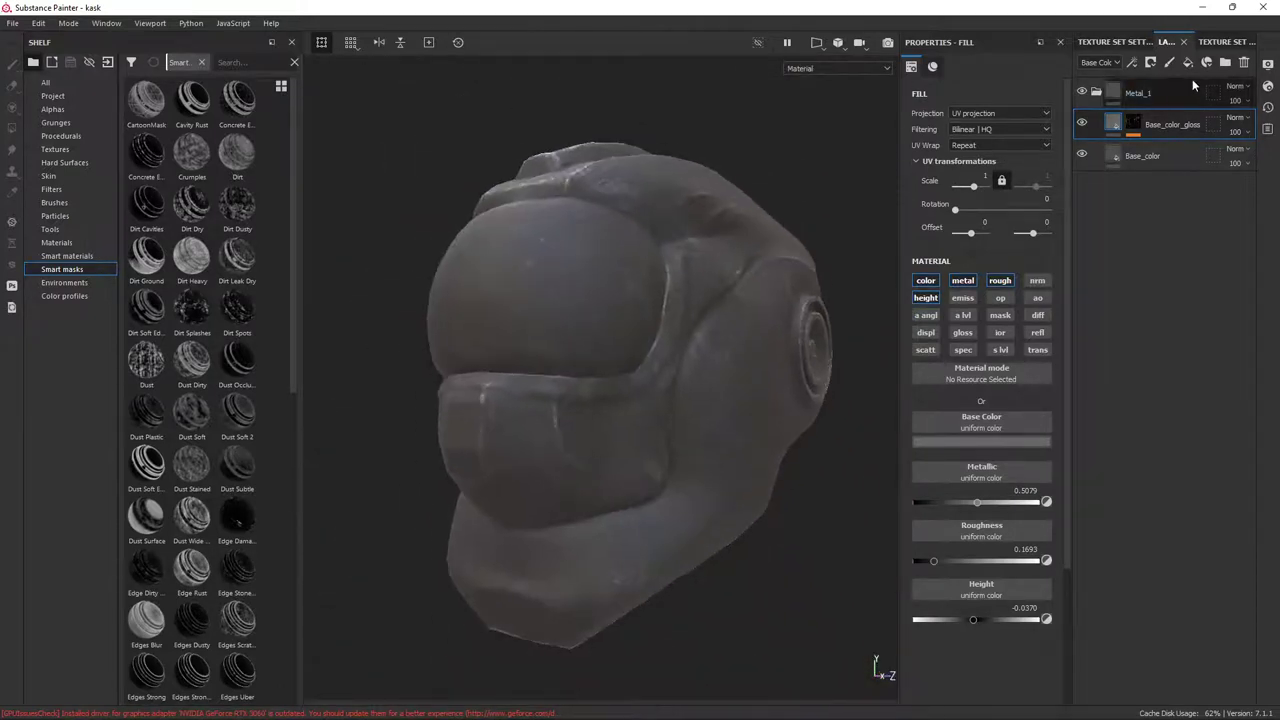
Duplicate Base_color and set the copy's base colour to near-black 151515
{"action": "left_click", "coordinate": [1125, 158]}
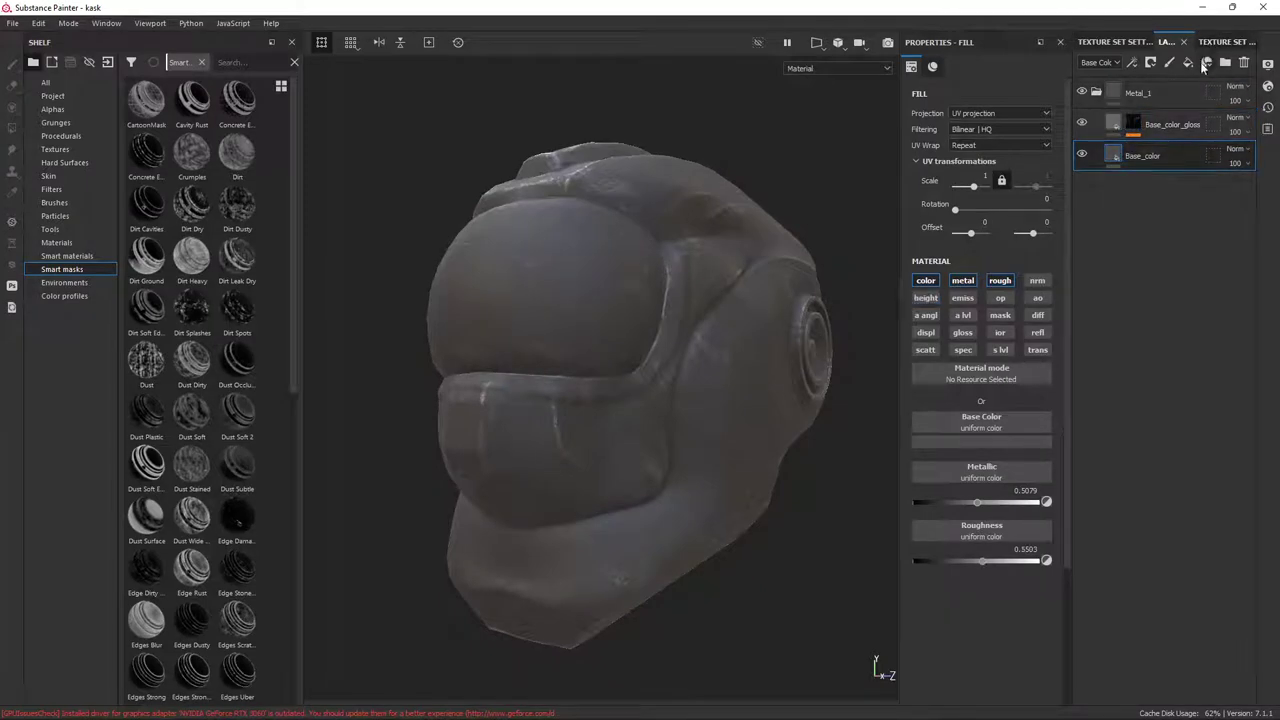
{"action": "left_click", "coordinate": [1205, 64]}
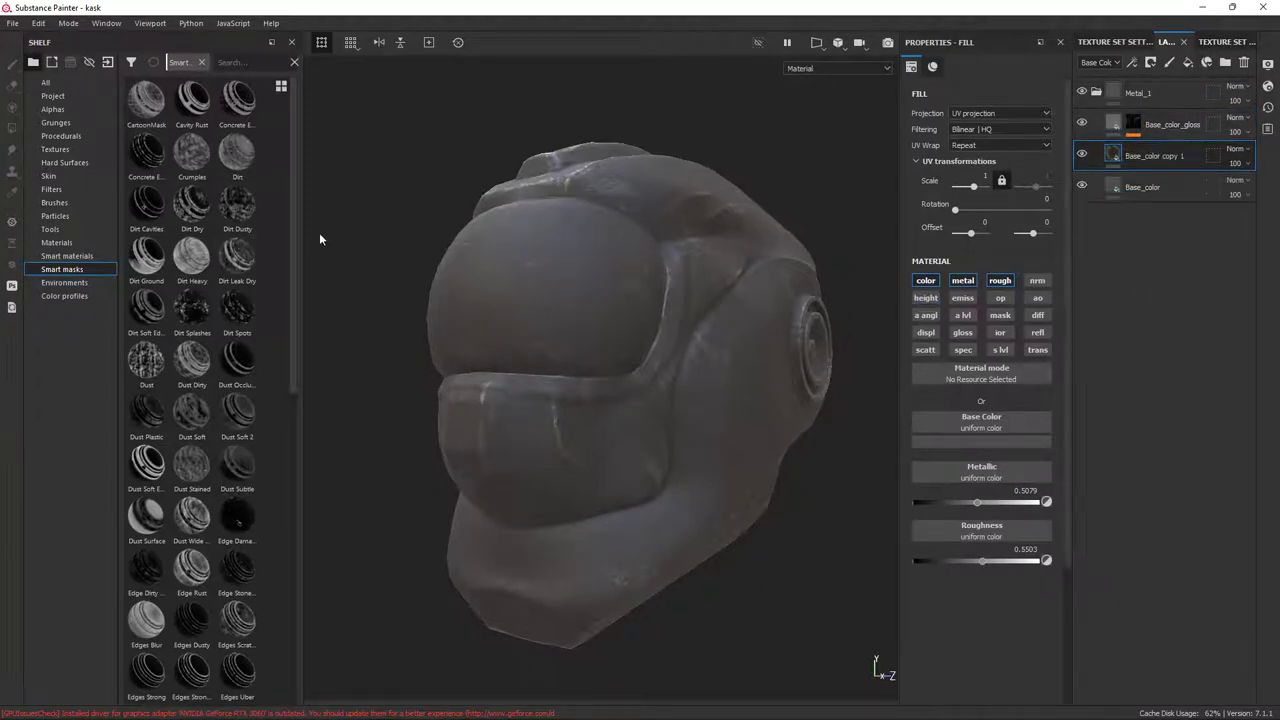
{"action": "left_click", "coordinate": [1020, 446]}
{"action": "left_click_drag", "start_coordinate": [1052, 505], "coordinate": [1012, 579]}
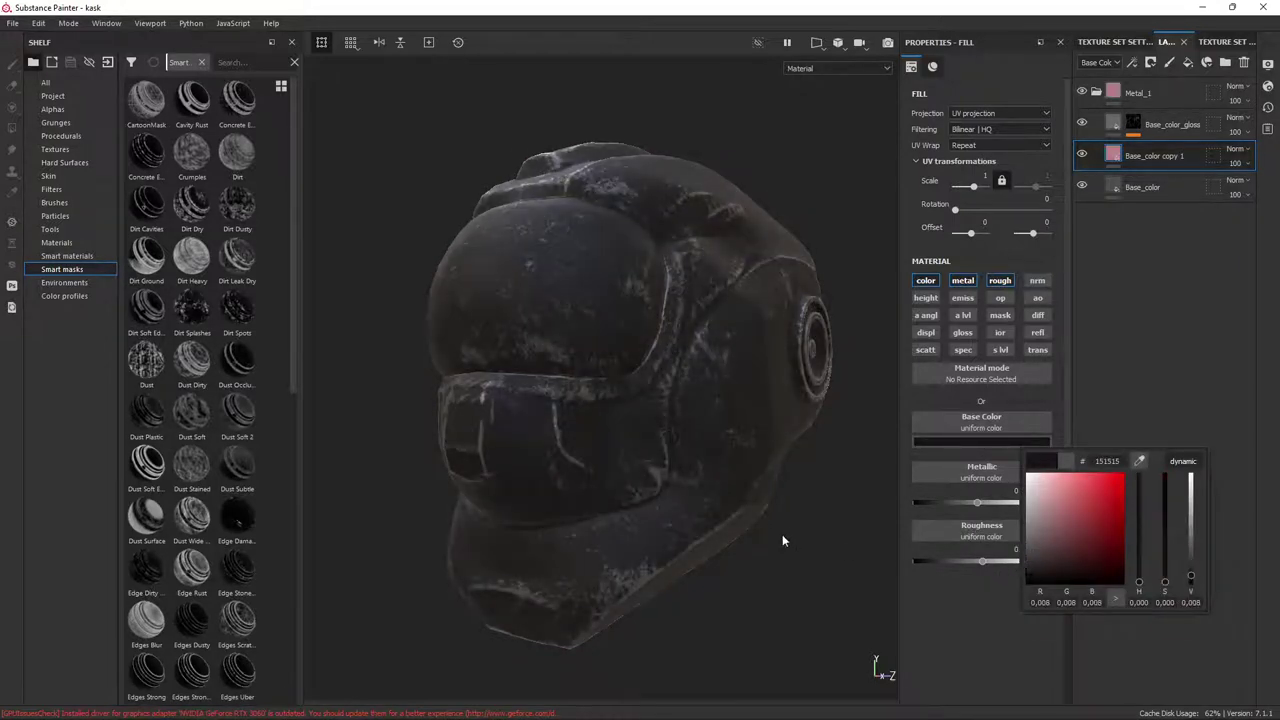
Give the near-black copy a black mask with a generator added
{"action": "right_click", "coordinate": [1152, 160]}
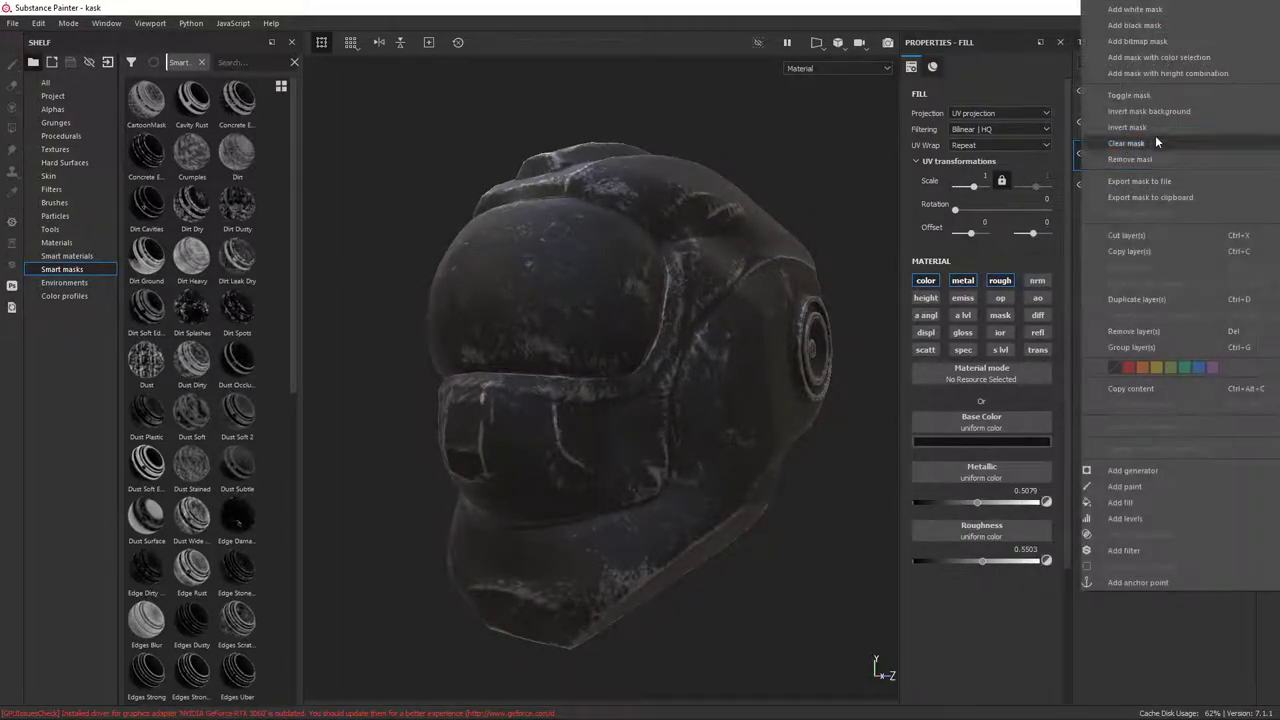
{"action": "left_click", "coordinate": [1164, 30]}
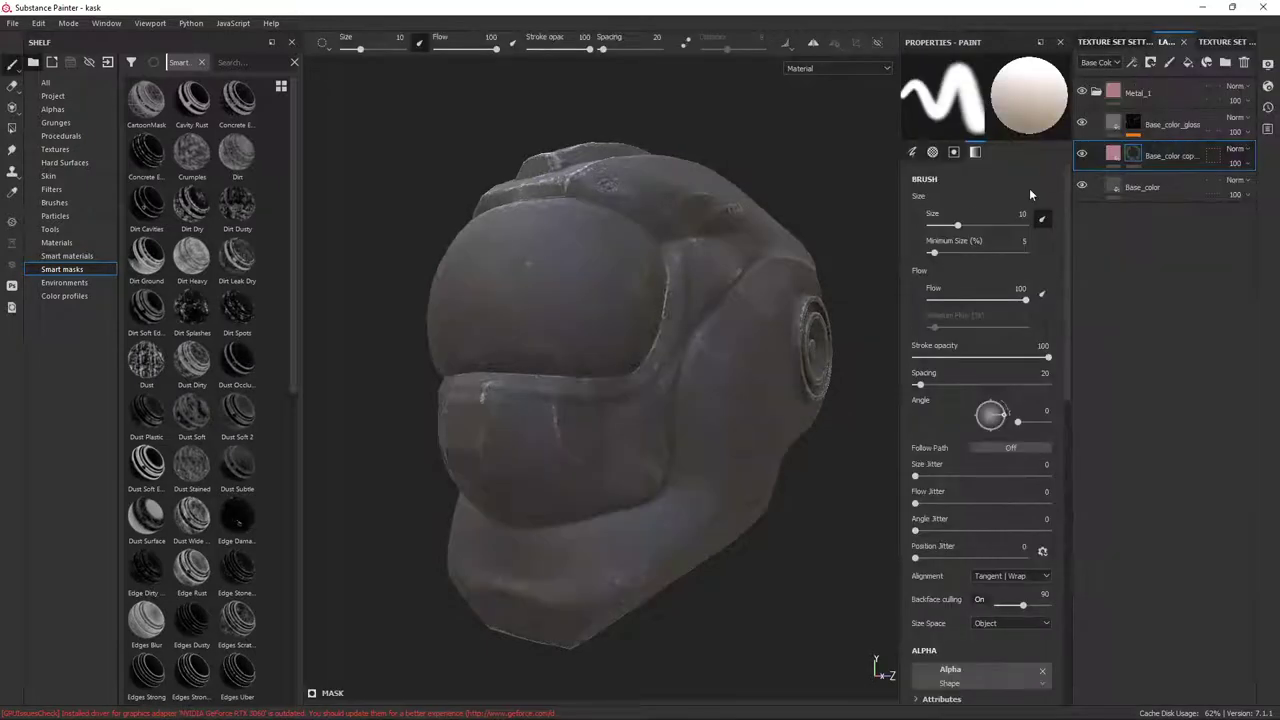
{"action": "right_click", "coordinate": [1136, 154]}
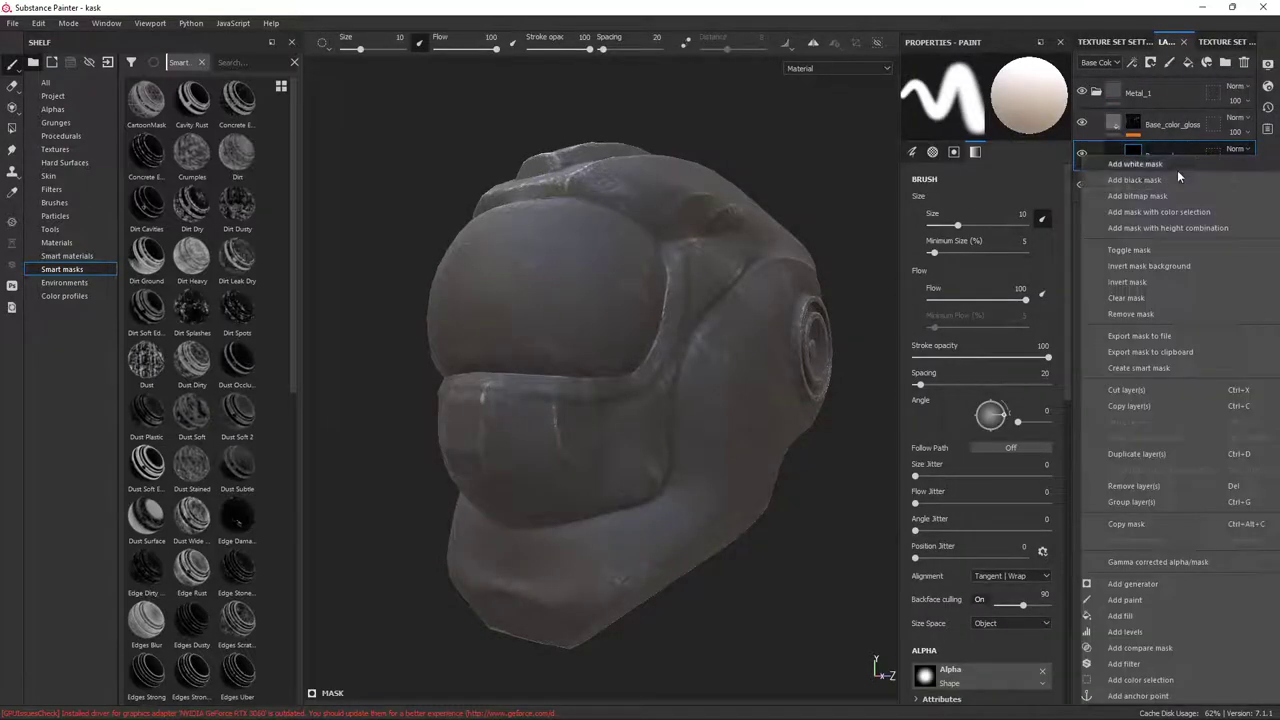
{"action": "left_click", "coordinate": [1143, 580]}
{"action": "left_click", "coordinate": [984, 97]}
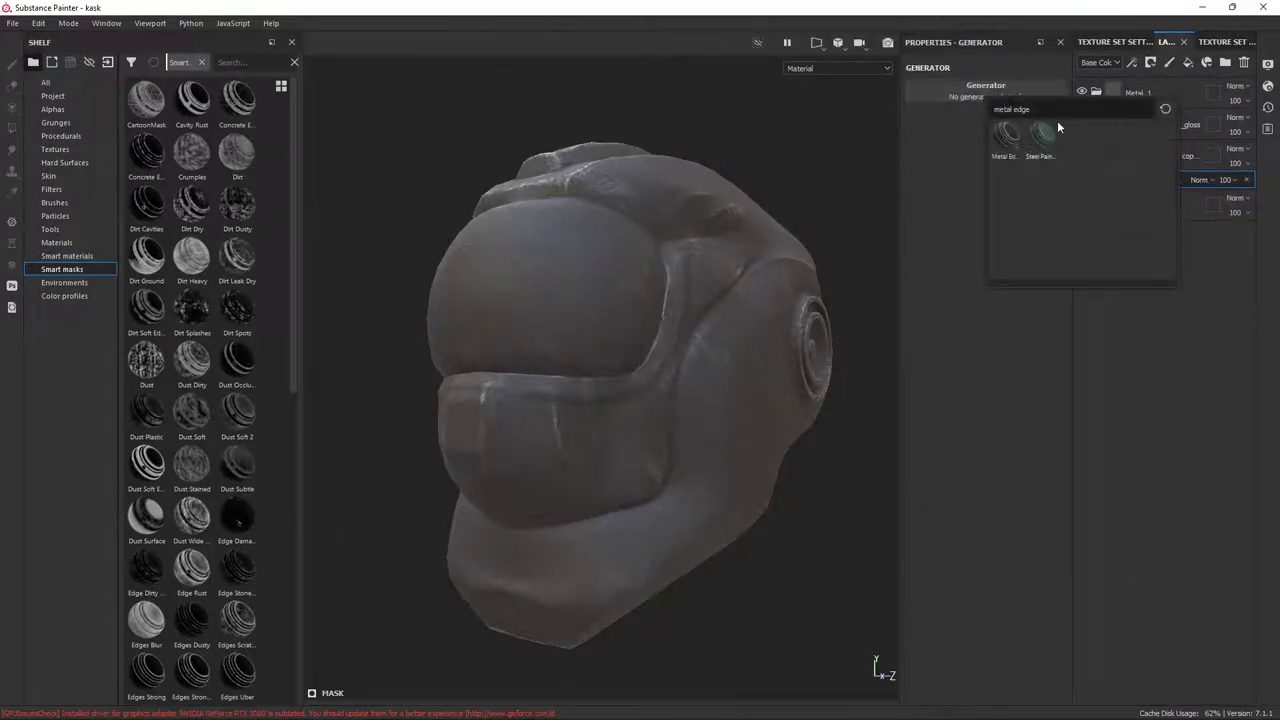
Clear the generator search and browse the shelf's Filters, Brushes and Tools categories
{"action": "key", "text": "BackSpace"}
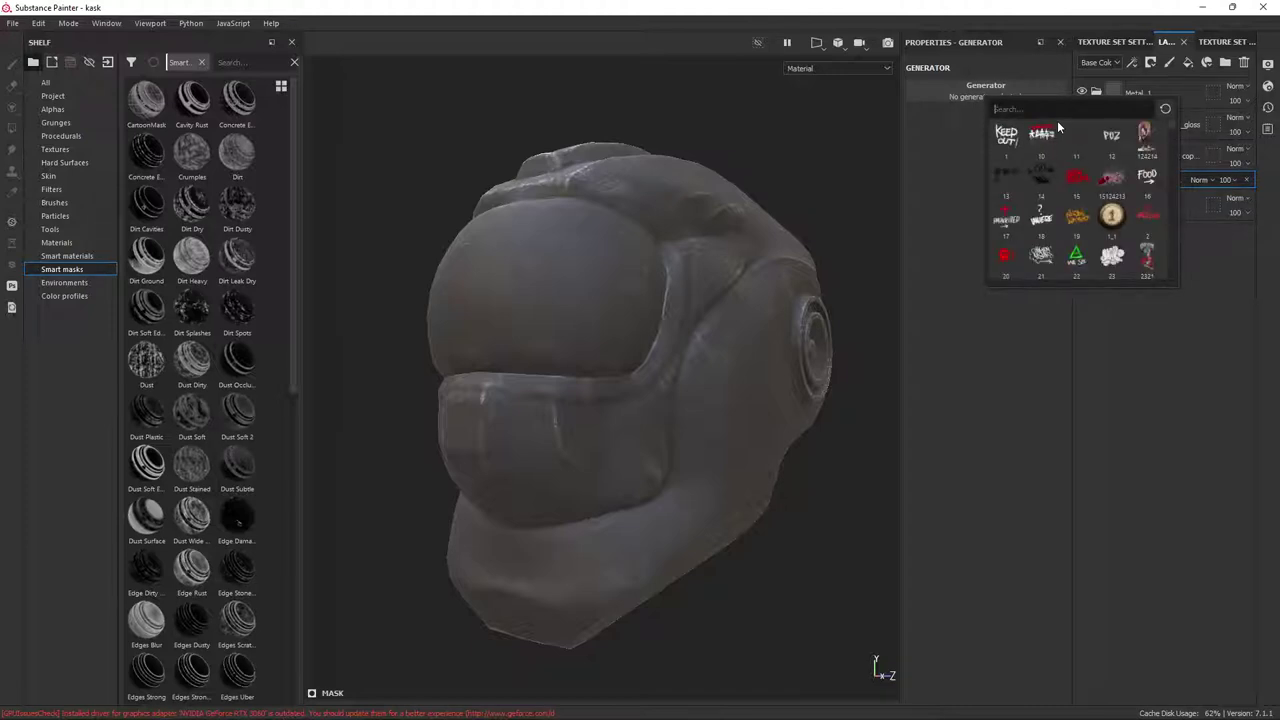
{"action": "type", "text": "filter"}
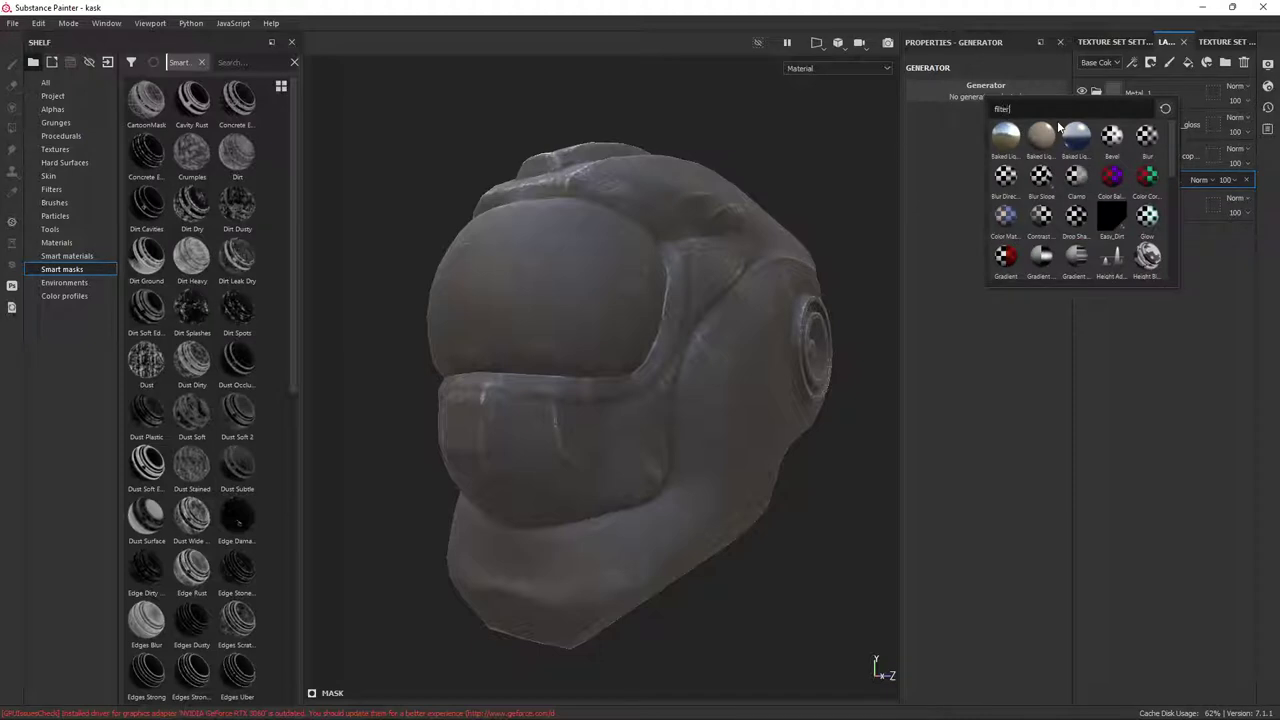
{"action": "key", "text": "BackSpace"}
{"action": "key", "text": "BackSpace"}
{"action": "key", "text": "BackSpace"}
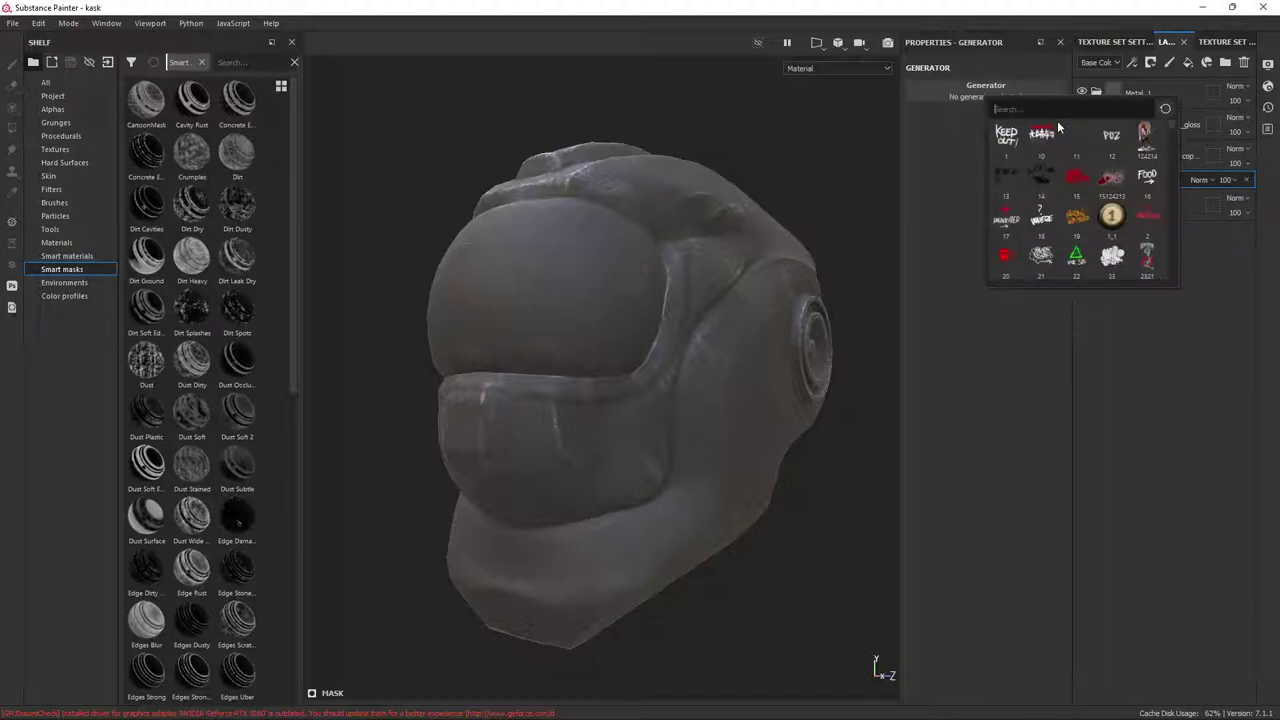
{"action": "left_click", "coordinate": [71, 188]}
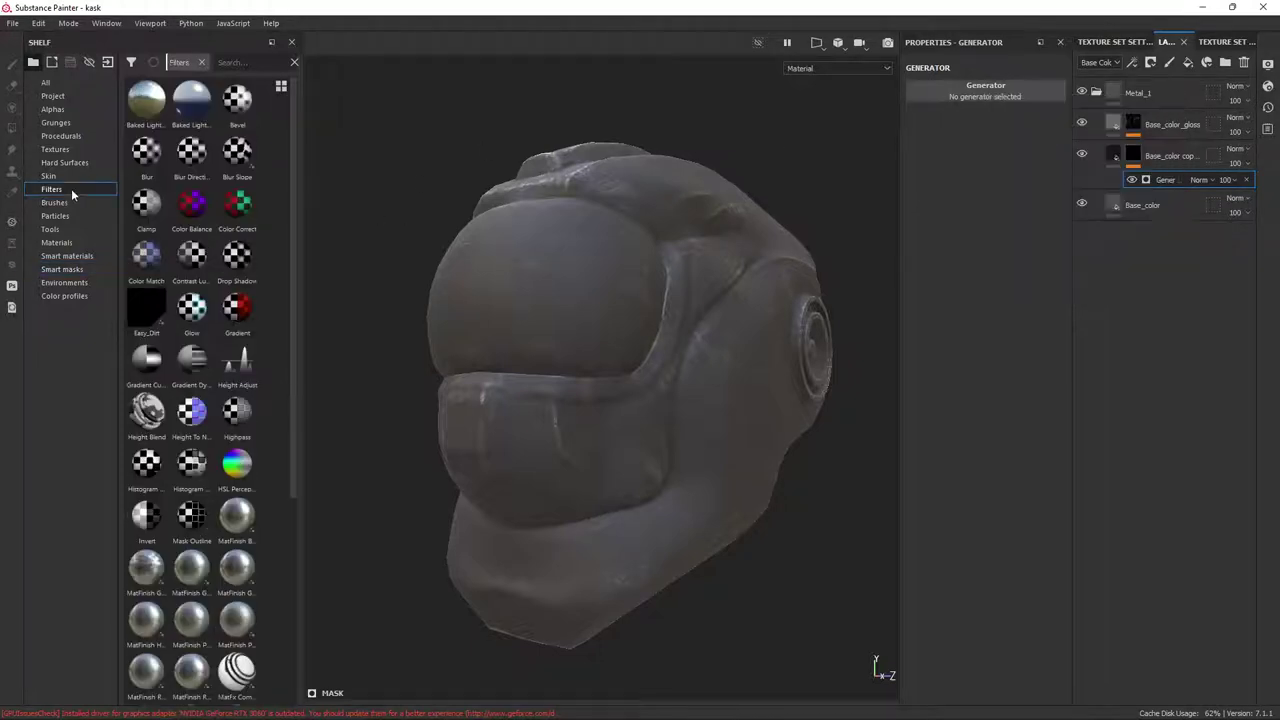
{"action": "scroll", "coordinate": [200, 350], "scroll_direction": "down", "scroll_amount": 5}
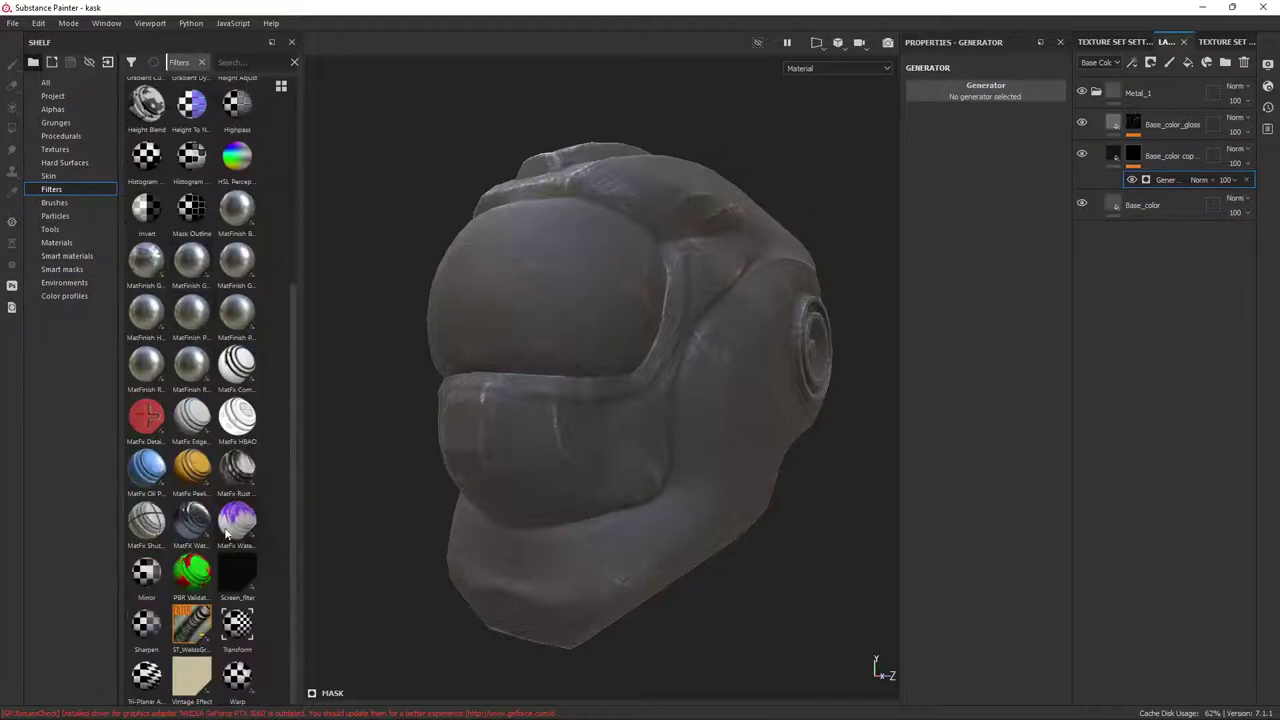
{"action": "scroll", "coordinate": [246, 557], "scroll_direction": "up", "scroll_amount": 5}
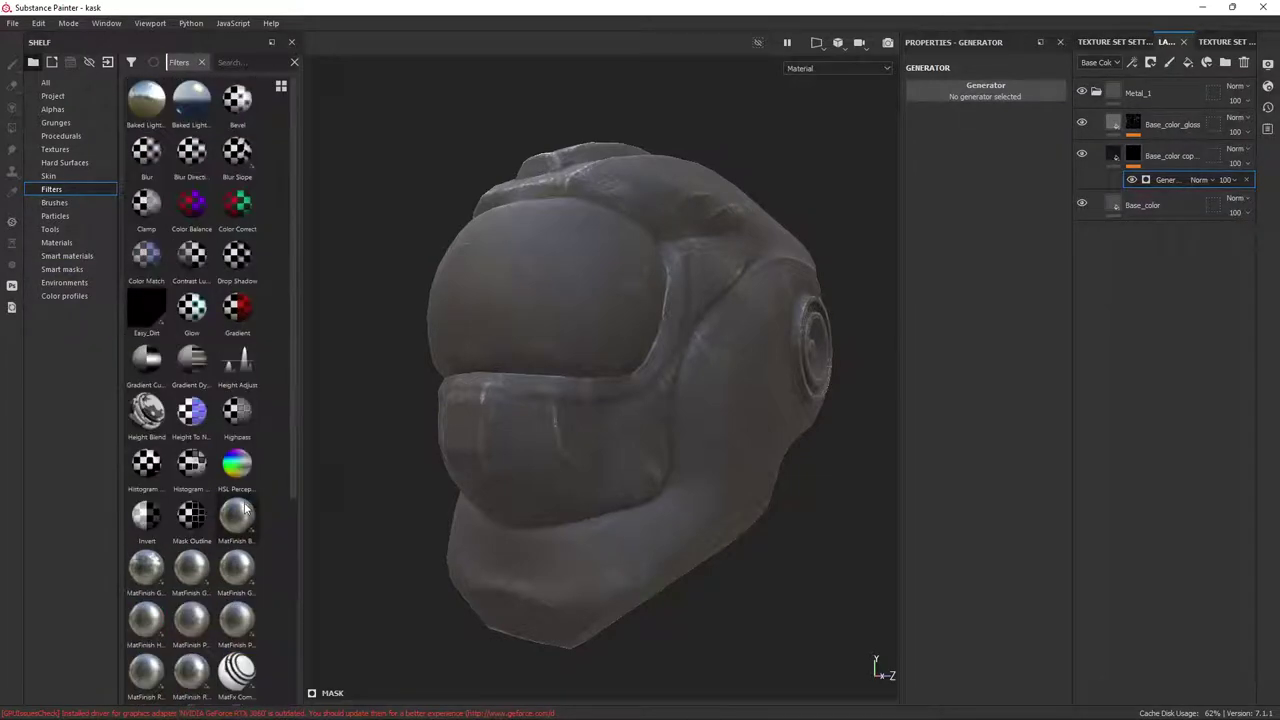
{"action": "left_click", "coordinate": [54, 203]}
{"action": "left_click", "coordinate": [61, 229]}
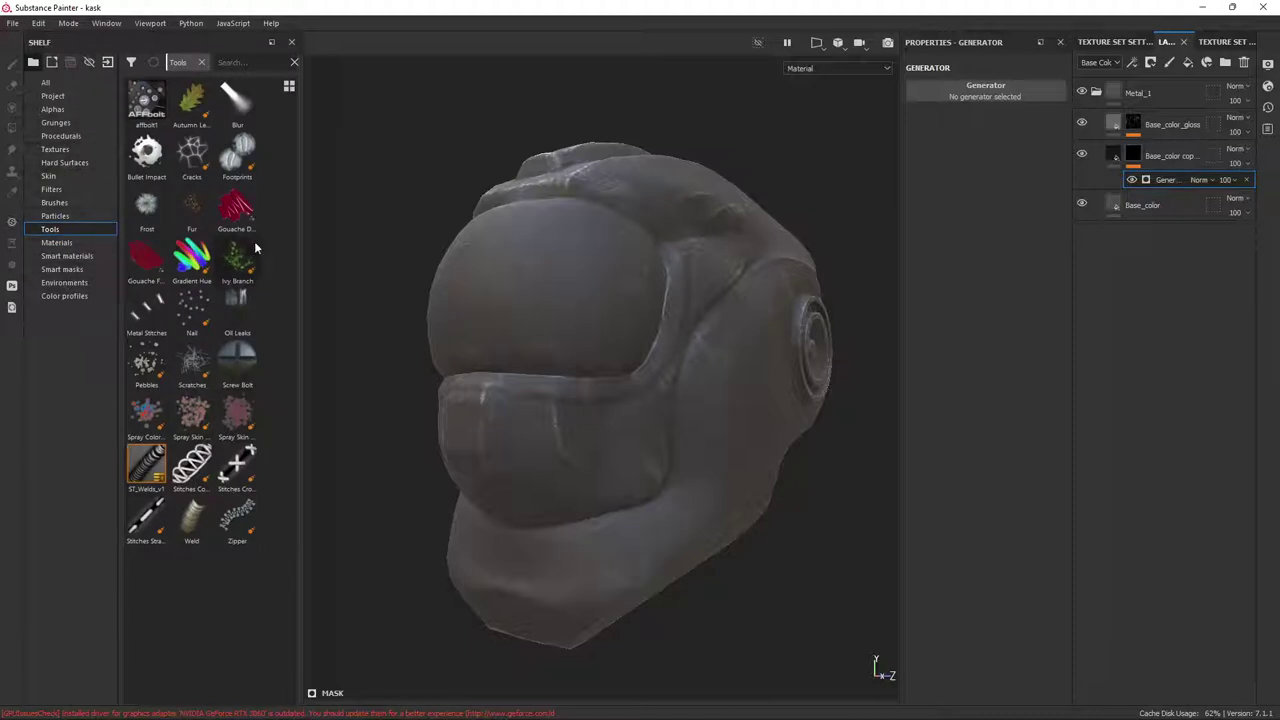
Search the generator picker for '3d' to list the 3D Distance, Linear and Perlin generators
{"action": "left_click", "coordinate": [1018, 97]}
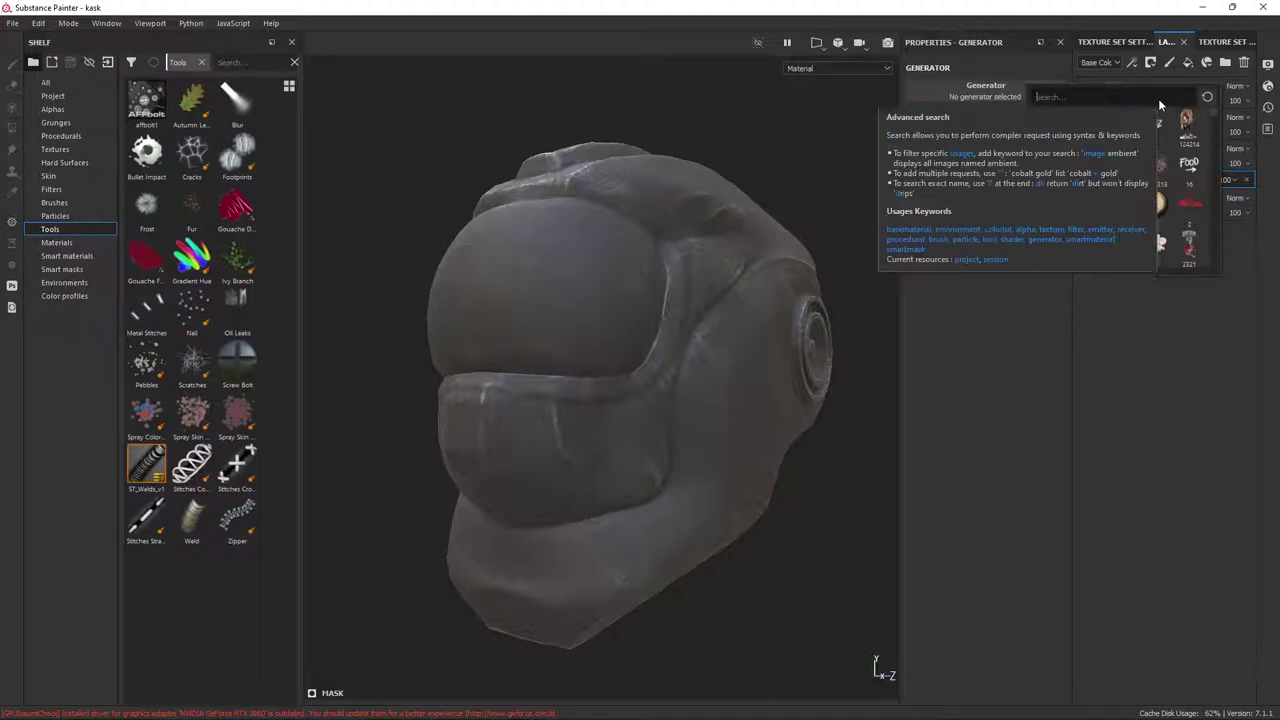
{"action": "type", "text": "sun"}
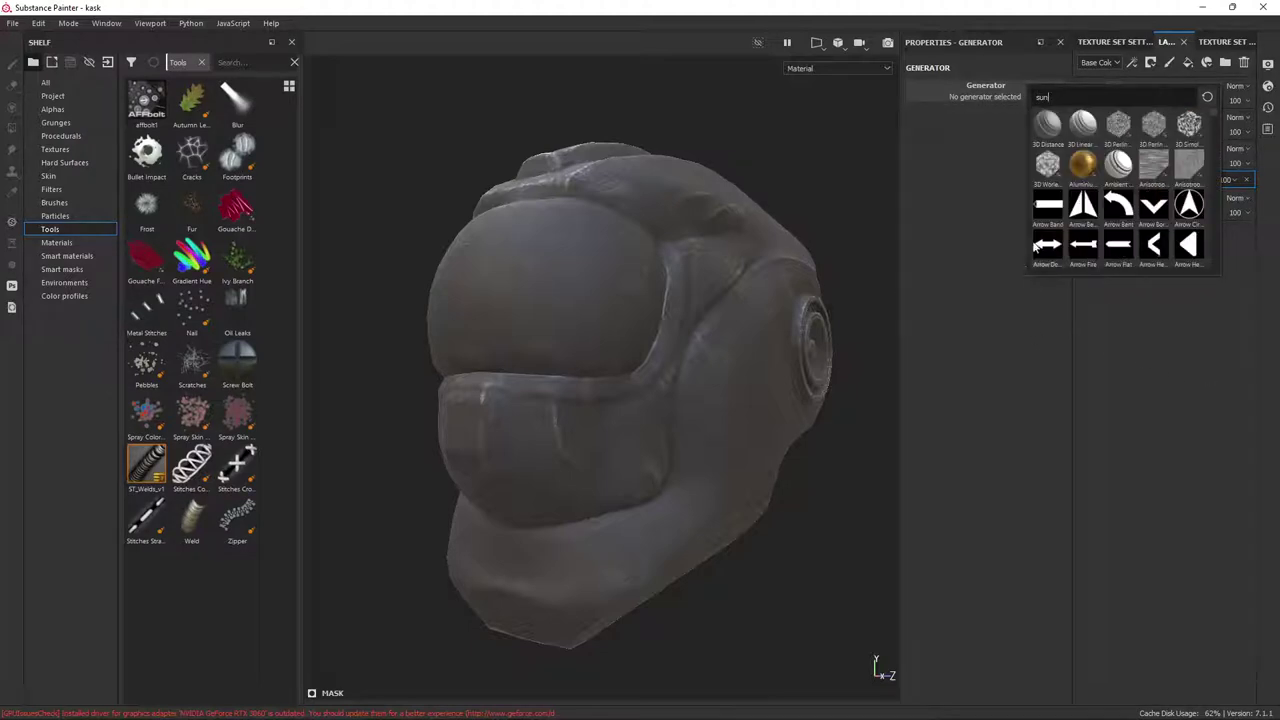
{"action": "key", "text": "BackSpace"}
{"action": "key", "text": "BackSpace"}
{"action": "key", "text": "BackSpace"}
{"action": "type", "text": "3d"}
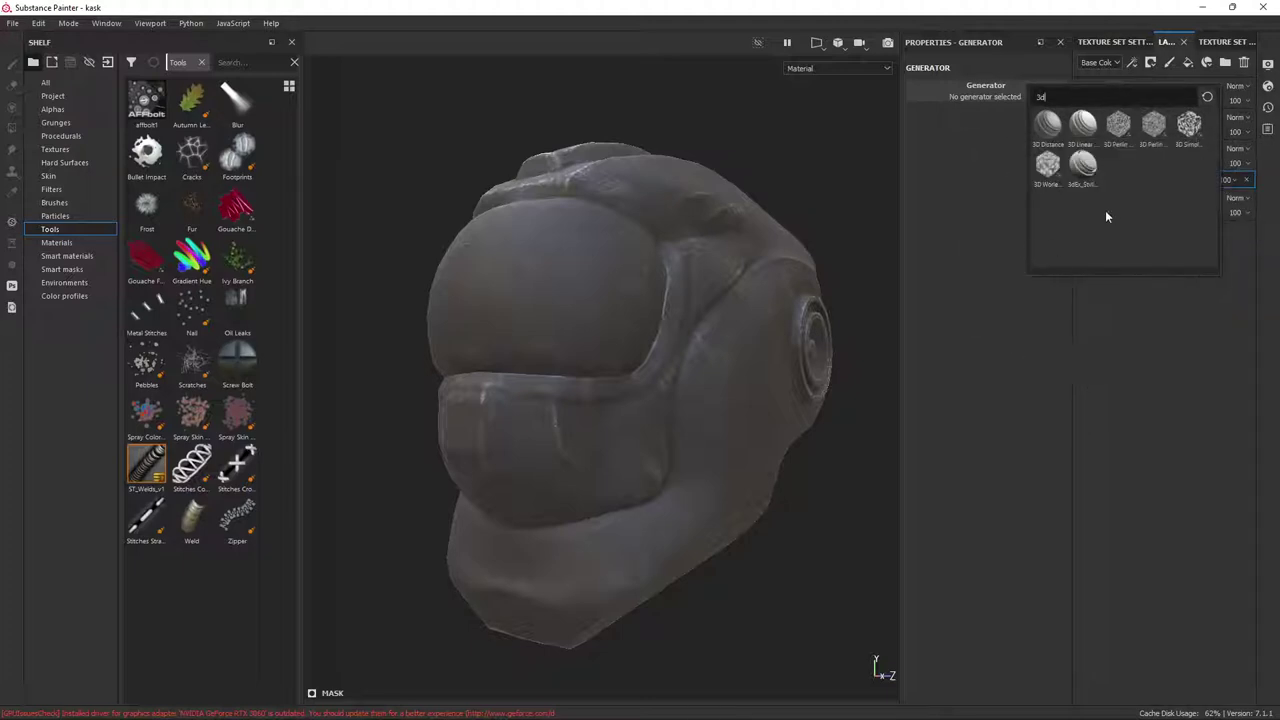
Search the generator picker for the 3D Linear Gradient, trying 'filter' and 'sun' before '3d'
{"action": "key", "text": "BackSpace"}
{"action": "key", "text": "BackSpace"}
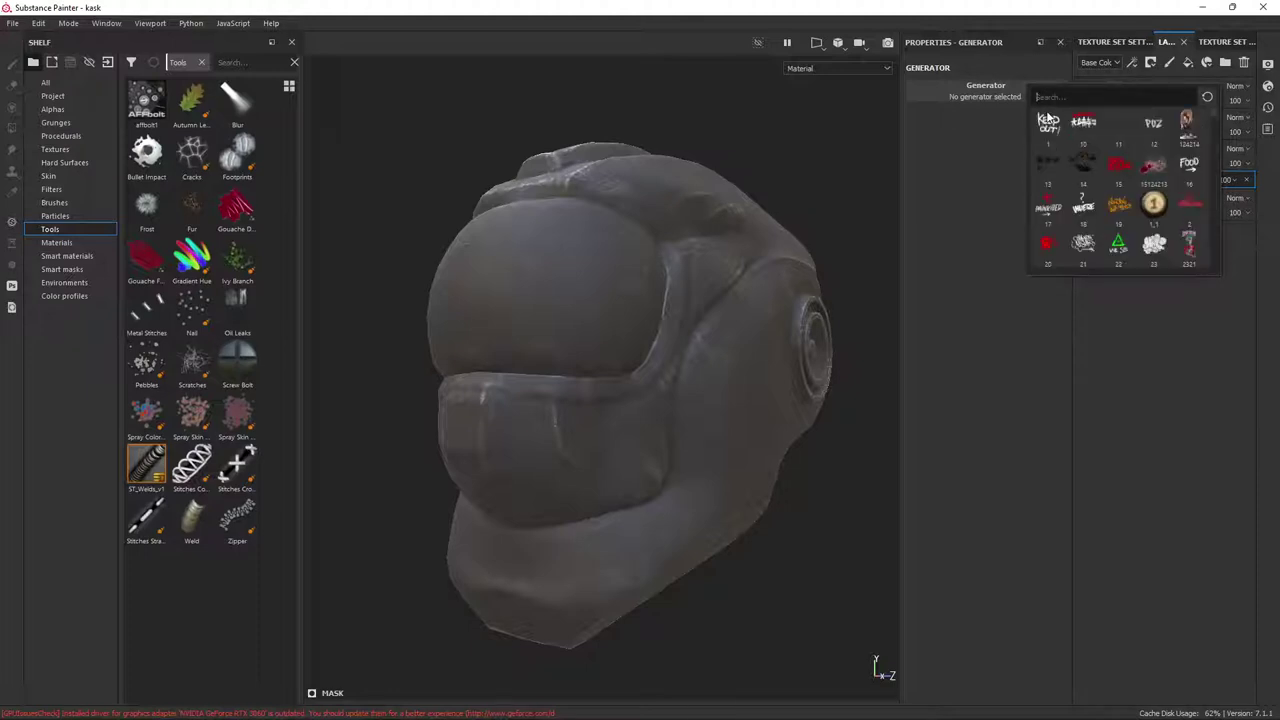
{"action": "scroll", "coordinate": [1112, 135], "scroll_direction": "down", "scroll_amount": 10}
{"action": "scroll", "coordinate": [1136, 192], "scroll_direction": "down", "scroll_amount": 3}
{"action": "scroll", "coordinate": [1136, 195], "scroll_direction": "up", "scroll_amount": 2}
{"action": "scroll", "coordinate": [1132, 205], "scroll_direction": "down", "scroll_amount": 2}
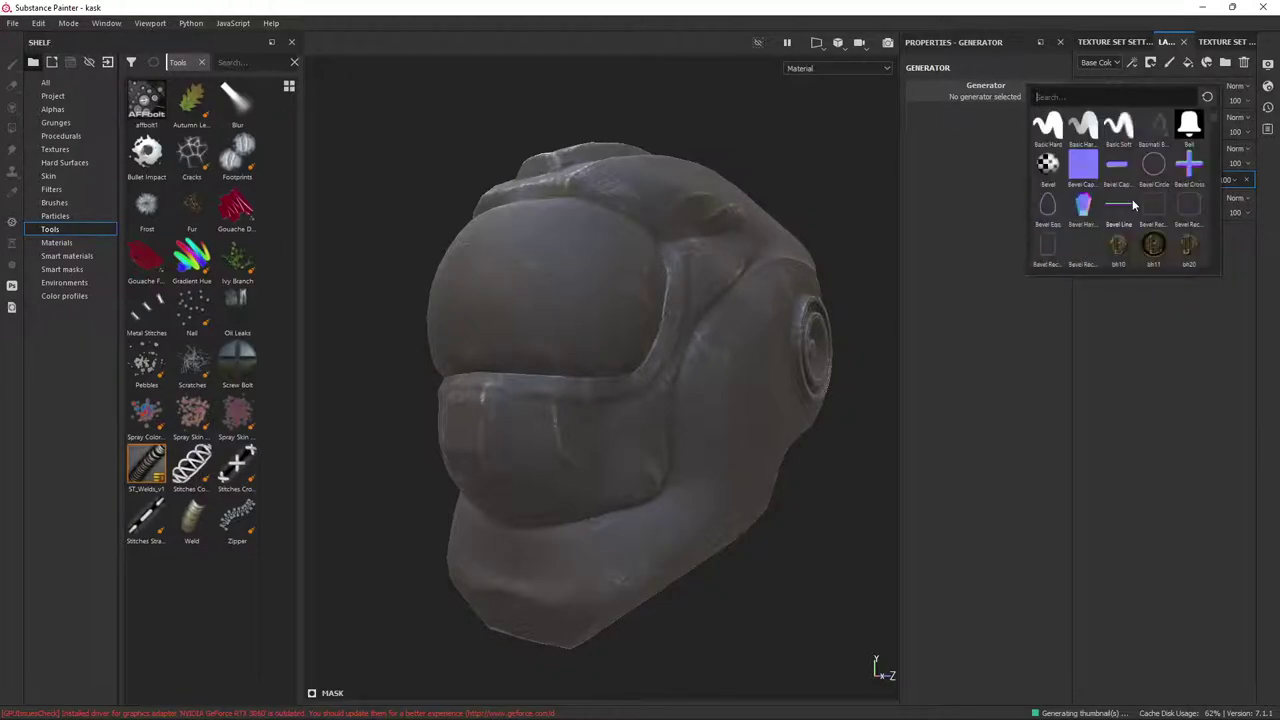
{"action": "scroll", "coordinate": [1132, 199], "scroll_direction": "up", "scroll_amount": 2}
{"action": "scroll", "coordinate": [1131, 201], "scroll_direction": "down", "scroll_amount": 2}
{"action": "scroll", "coordinate": [1131, 205], "scroll_direction": "down", "scroll_amount": 4}
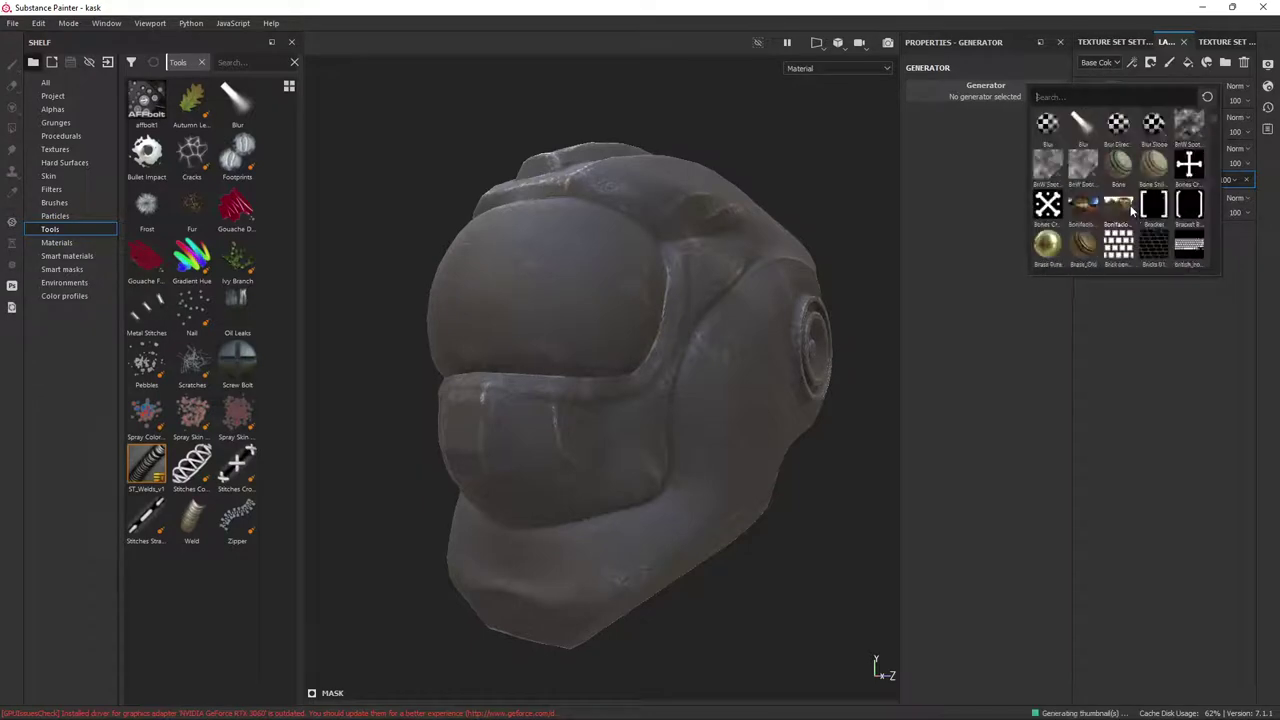
{"action": "scroll", "coordinate": [1131, 209], "scroll_direction": "up", "scroll_amount": 3}
{"action": "type", "text": "filter"}
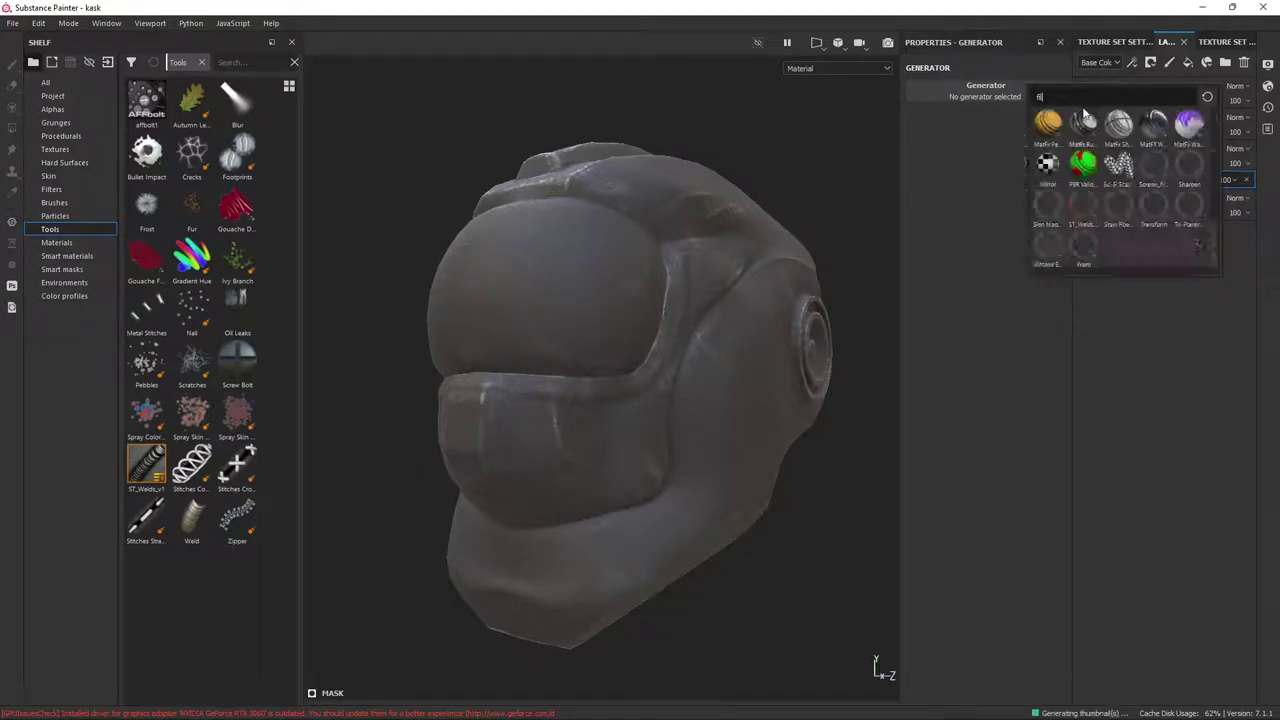
{"action": "scroll", "coordinate": [1140, 190], "scroll_direction": "up", "scroll_amount": 5}
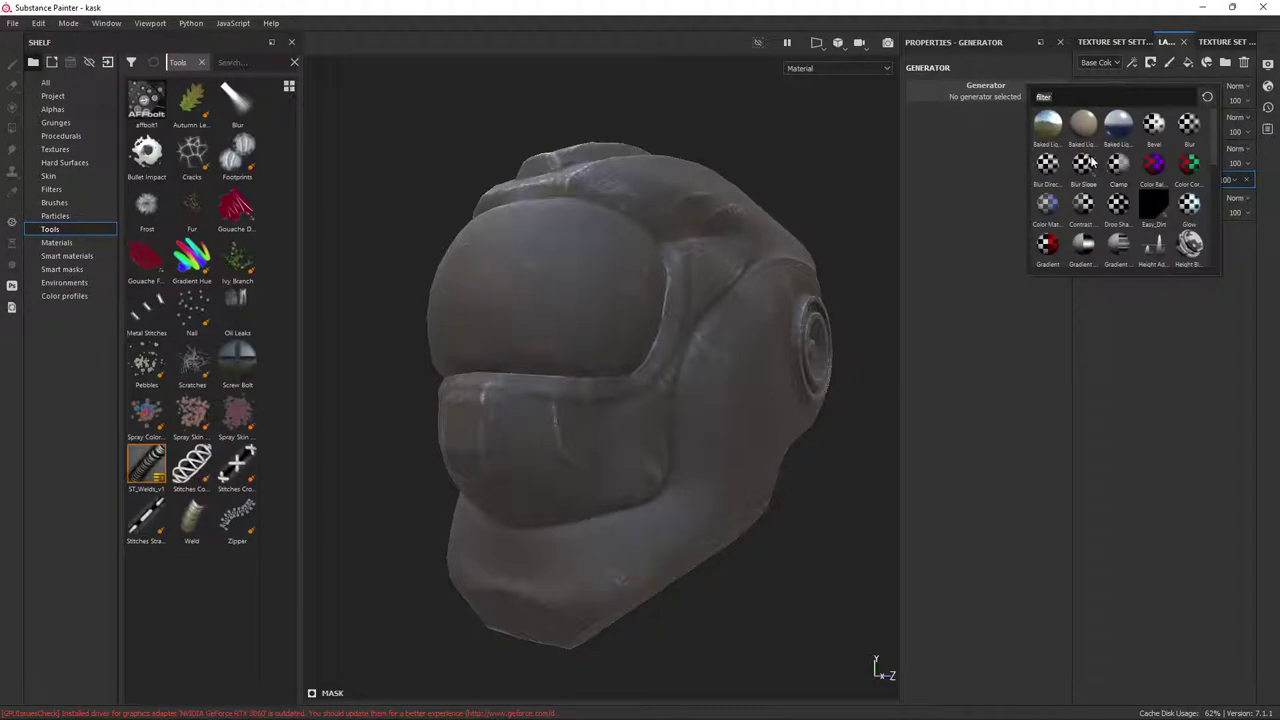
{"action": "key", "text": "BackSpace"}
{"action": "key", "text": "BackSpace"}
{"action": "key", "text": "BackSpace"}
{"action": "type", "text": "sun"}
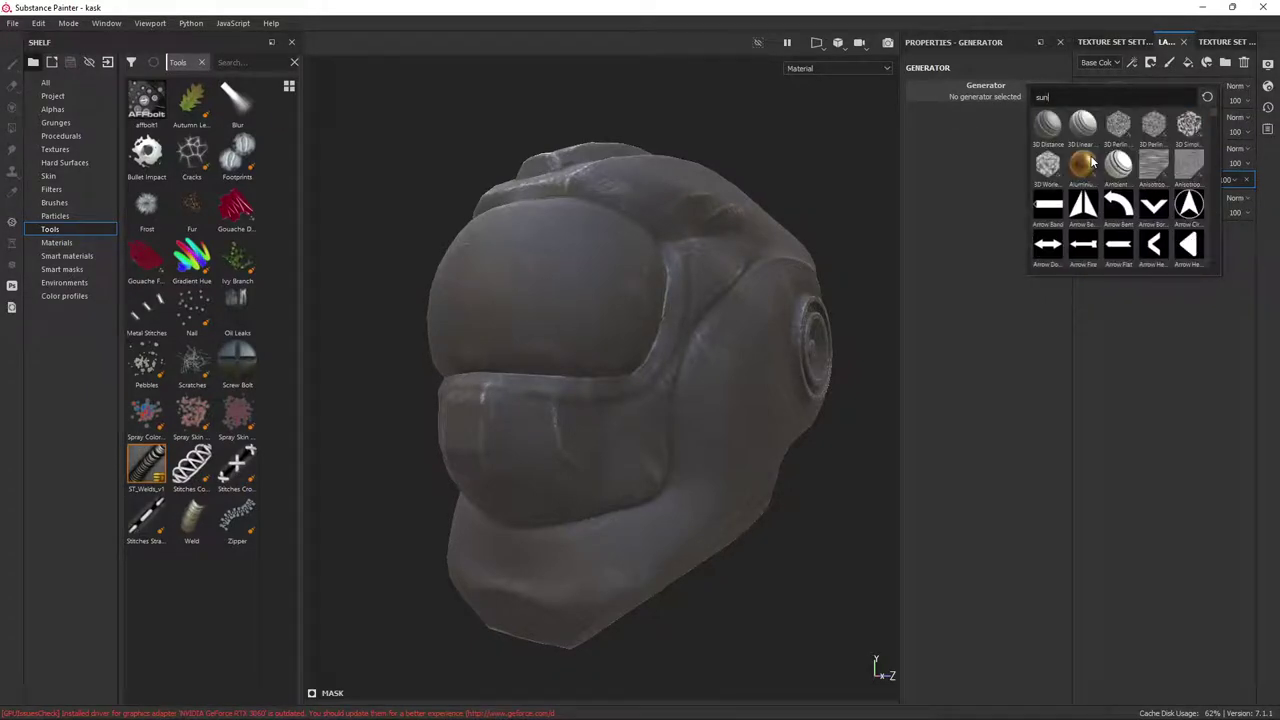
{"action": "key", "text": "BackSpace"}
{"action": "key", "text": "BackSpace"}
{"action": "key", "text": "BackSpace"}
{"action": "type", "text": "3d"}
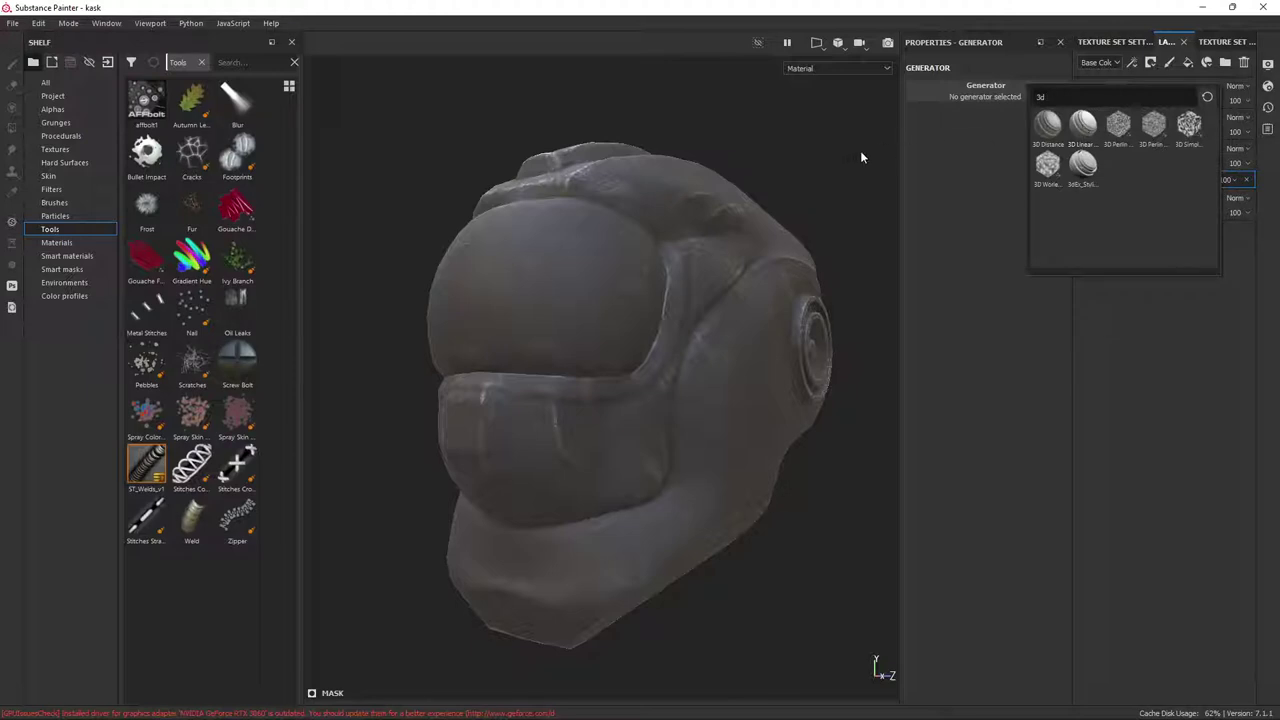
Apply the 3D Linear Gradient to the mask in the Mask channel view: balance 0.5, contrast 0.2, inverted
{"action": "left_click", "coordinate": [1082, 126]}
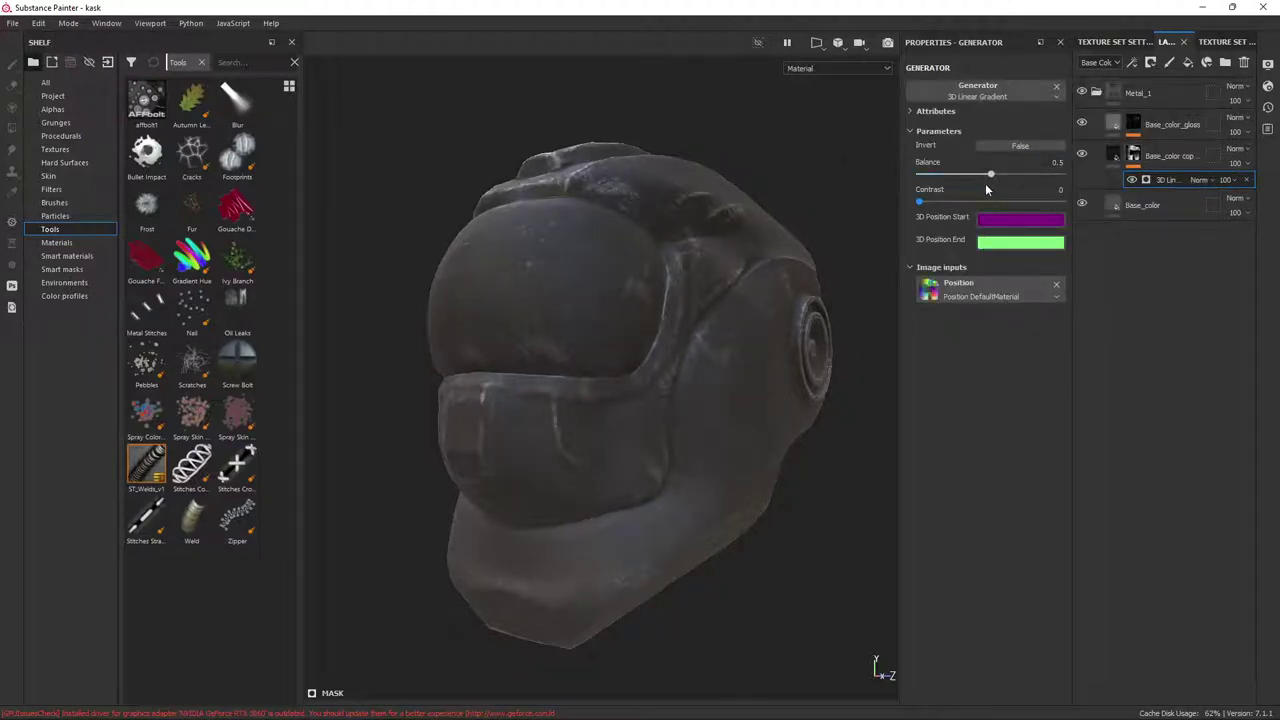
{"action": "left_click_drag", "start_coordinate": [1012, 177], "coordinate": [976, 180]}
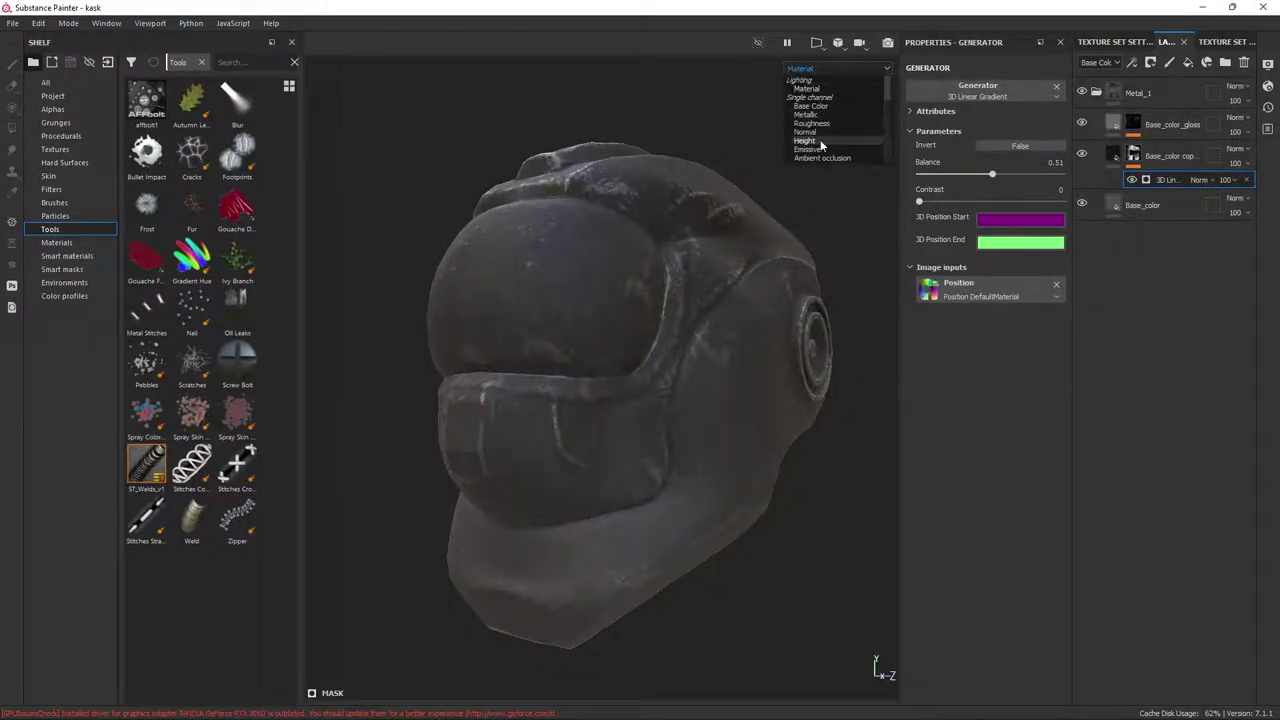
{"action": "scroll", "coordinate": [831, 155], "scroll_direction": "down", "scroll_amount": 1}
{"action": "scroll", "coordinate": [829, 156], "scroll_direction": "down", "scroll_amount": 2}
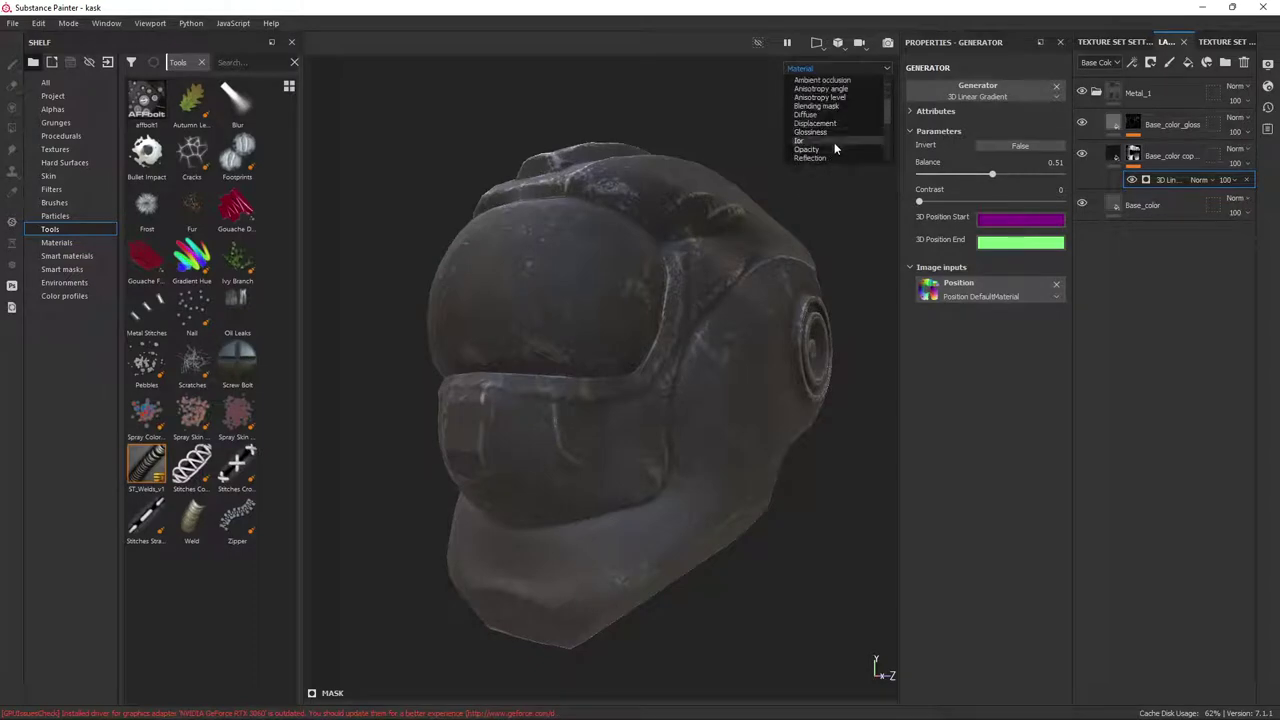
{"action": "scroll", "coordinate": [834, 145], "scroll_direction": "down", "scroll_amount": 2}
{"action": "left_click", "coordinate": [830, 132]}
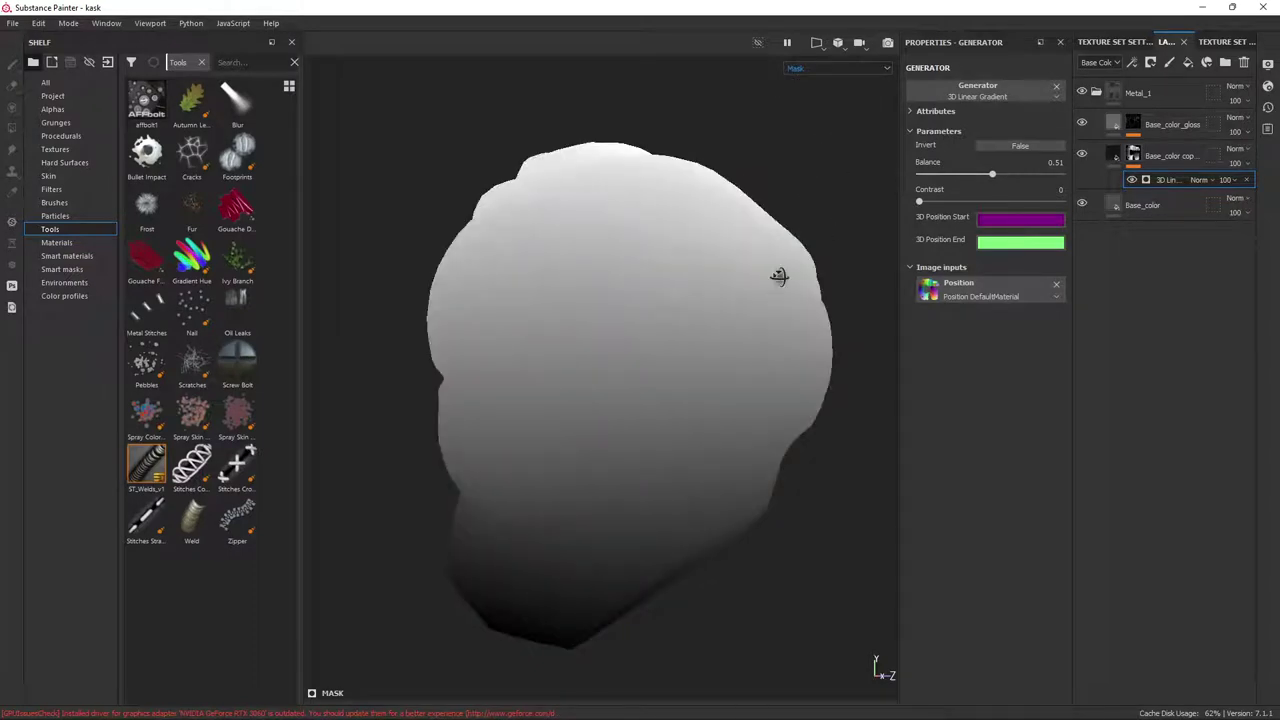
{"action": "left_click_drag", "start_coordinate": [779, 276], "coordinate": [921, 244], "text": "alt"}
{"action": "mouse_move", "coordinate": [995, 180]}
{"action": "left_mouse_down"}
{"action": "mouse_move", "coordinate": [962, 175]}
{"action": "mouse_move", "coordinate": [990, 175]}
{"action": "left_mouse_up"}
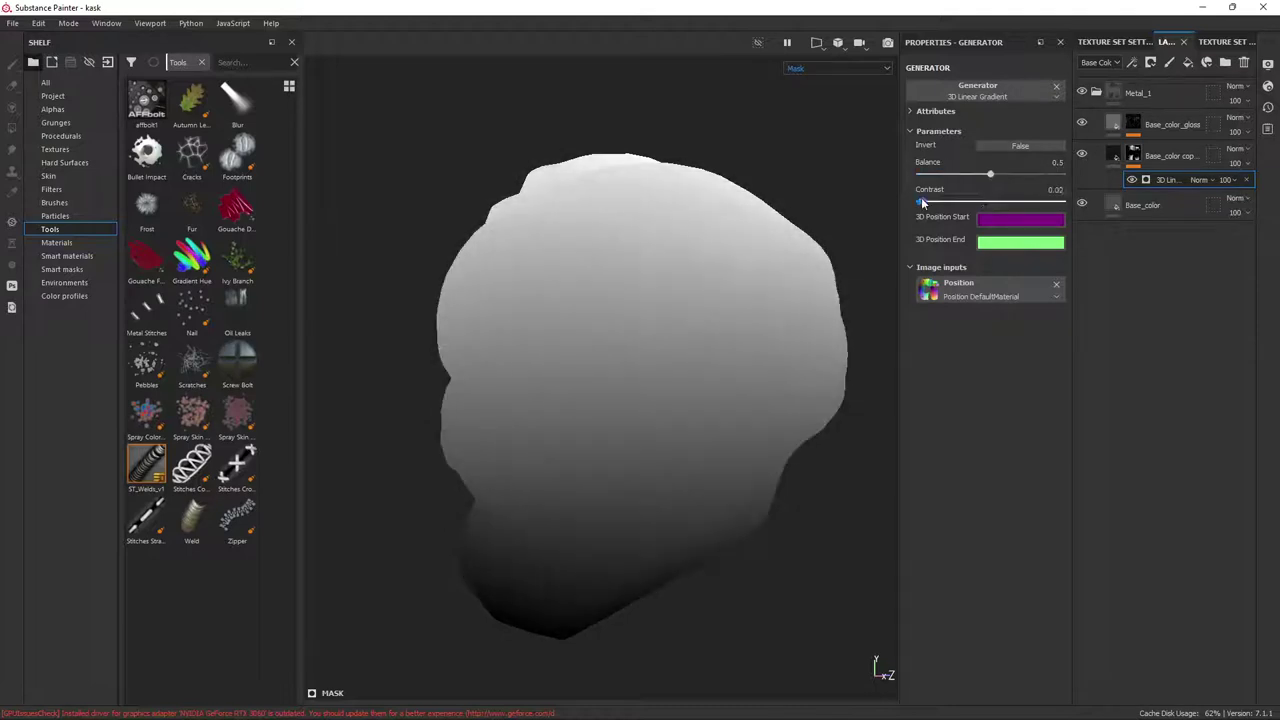
{"action": "mouse_move", "coordinate": [921, 200]}
{"action": "left_mouse_down"}
{"action": "mouse_move", "coordinate": [1006, 200]}
{"action": "mouse_move", "coordinate": [975, 201]}
{"action": "mouse_move", "coordinate": [972, 177]}
{"action": "mouse_move", "coordinate": [1018, 178]}
{"action": "mouse_move", "coordinate": [990, 176]}
{"action": "mouse_move", "coordinate": [948, 203]}
{"action": "left_mouse_up"}
{"action": "left_click", "coordinate": [1021, 147]}
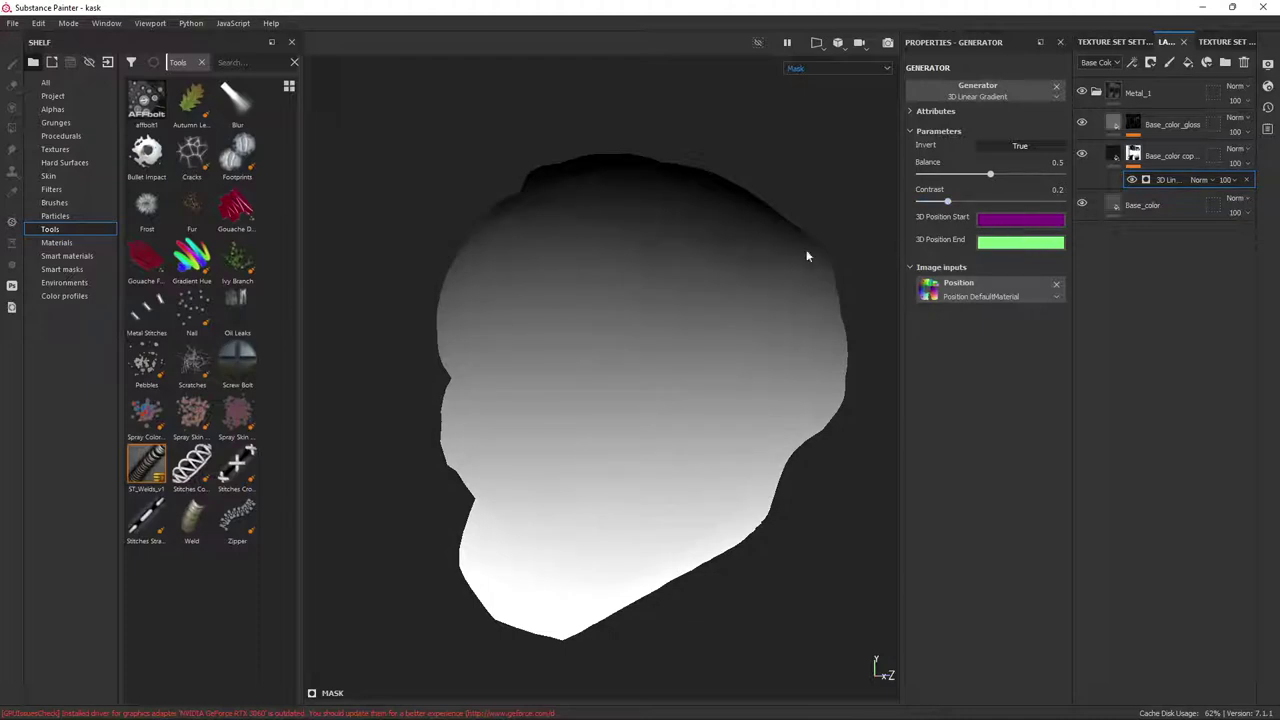
Return the viewport to the Material channel and toggle the Base_color copy layer to compare
{"action": "left_click", "coordinate": [884, 69]}
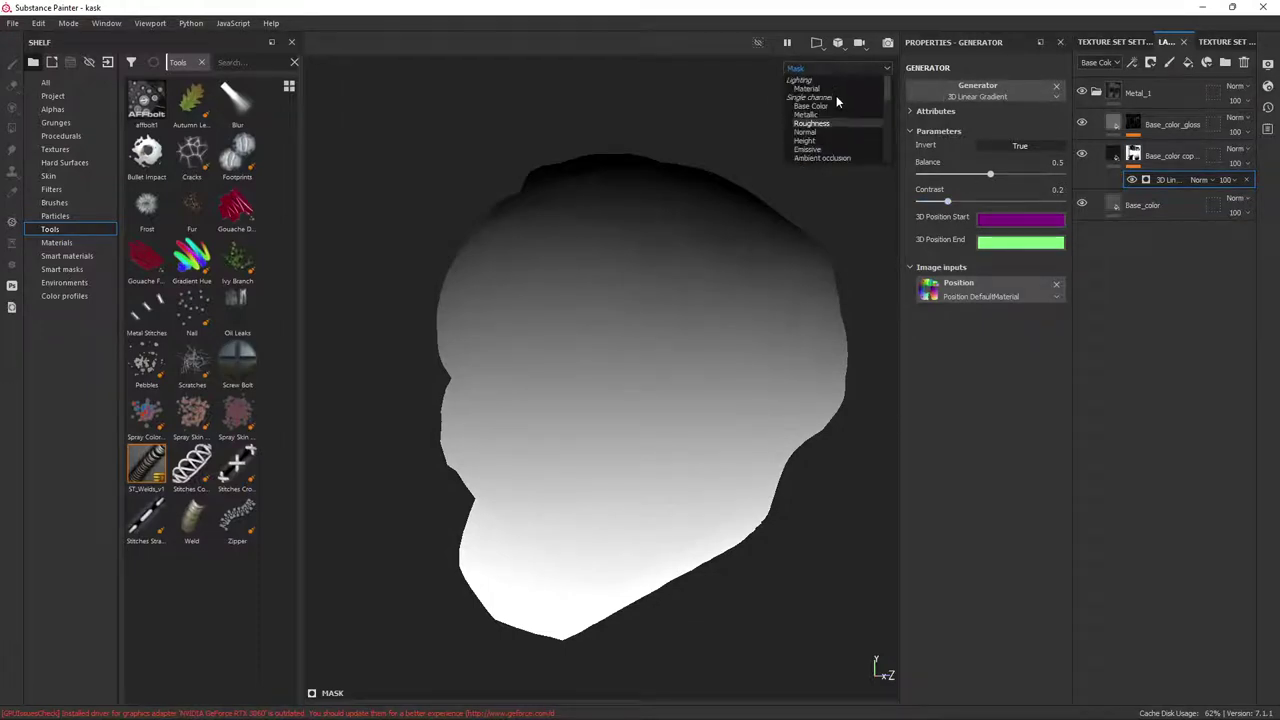
{"action": "left_click", "coordinate": [821, 89]}
{"action": "mouse_move", "coordinate": [713, 327]}
{"action": "left_mouse_down", "text": "alt"}
{"action": "mouse_move", "coordinate": [906, 312]}
{"action": "mouse_move", "coordinate": [740, 326]}
{"action": "left_mouse_up", "text": "alt"}
{"action": "scroll", "coordinate": [718, 331], "scroll_direction": "down", "scroll_amount": 3}
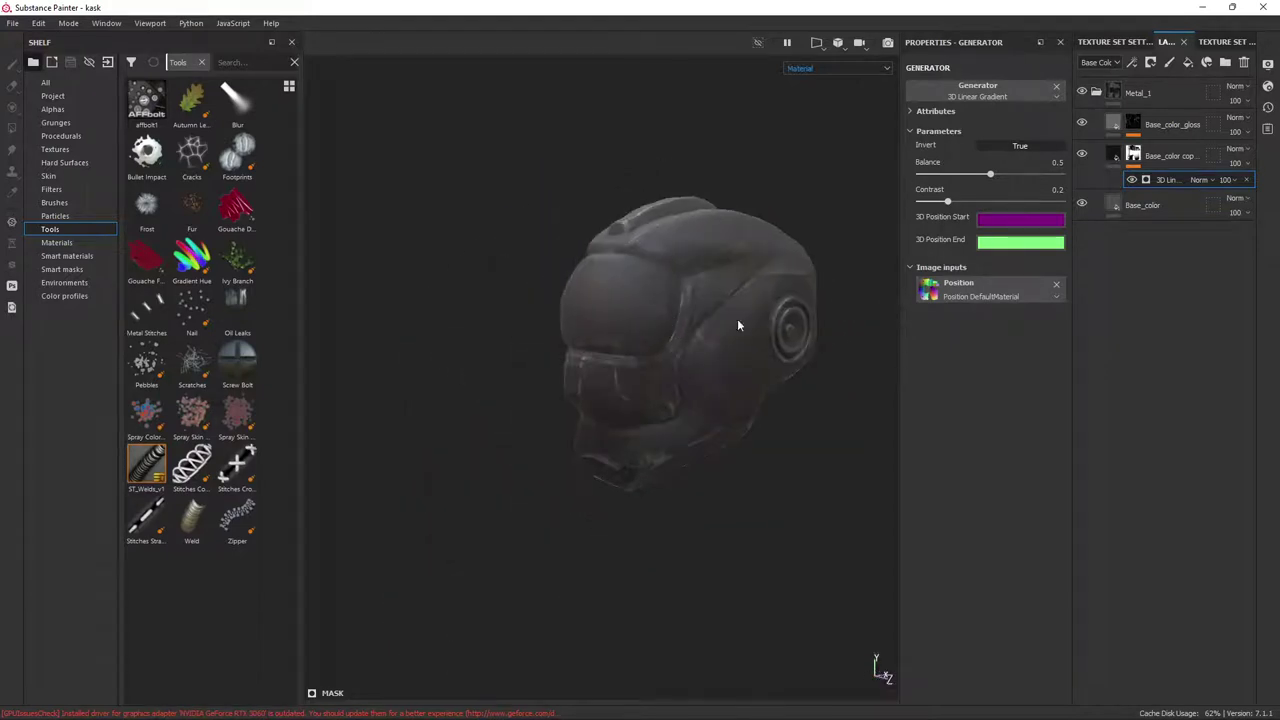
{"action": "left_click", "coordinate": [1082, 155]}
{"action": "left_click", "coordinate": [1082, 155]}
{"action": "mouse_move", "coordinate": [700, 435]}
{"action": "left_mouse_down", "text": "alt"}
{"action": "mouse_move", "coordinate": [644, 440]}
{"action": "mouse_move", "coordinate": [717, 420]}
{"action": "left_mouse_up", "text": "alt"}
{"action": "scroll", "coordinate": [717, 420], "scroll_direction": "up", "scroll_amount": 3}
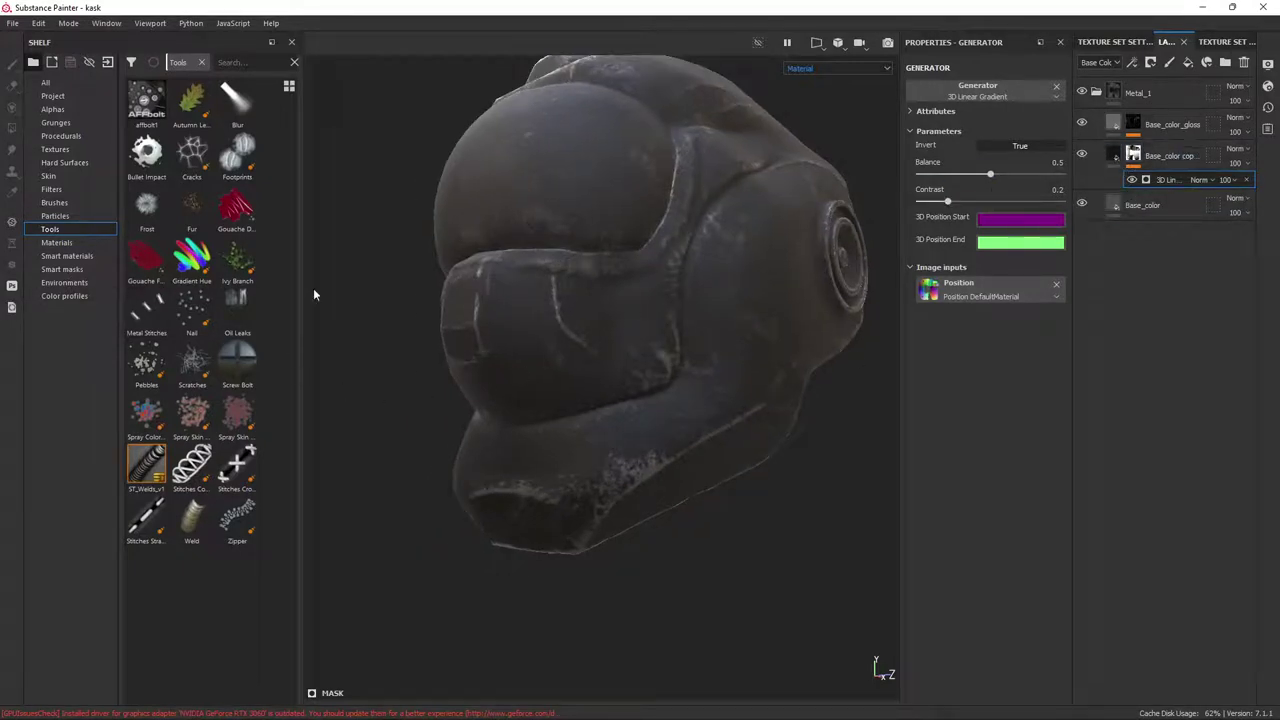
Add Fill layer 1 above Base_color and drop the Stains Scratches smart mask from the shelf onto it
{"action": "left_click", "coordinate": [1150, 205]}
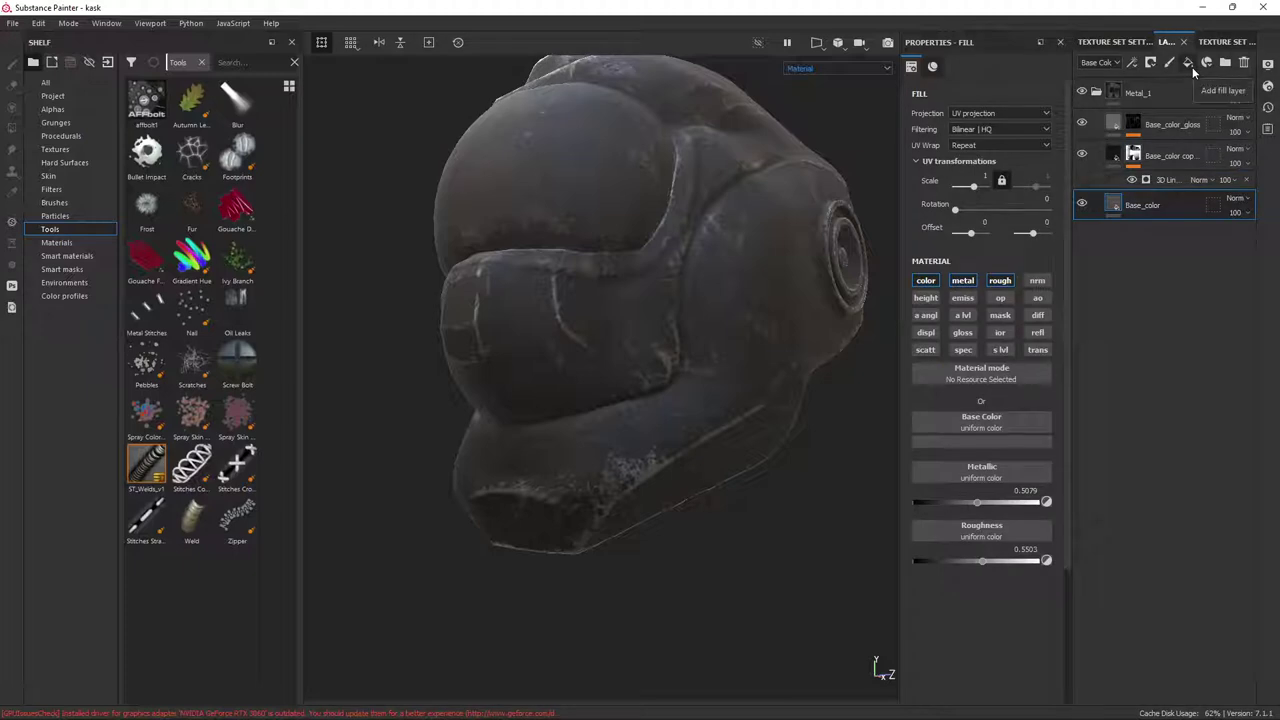
{"action": "left_click", "coordinate": [1189, 63]}
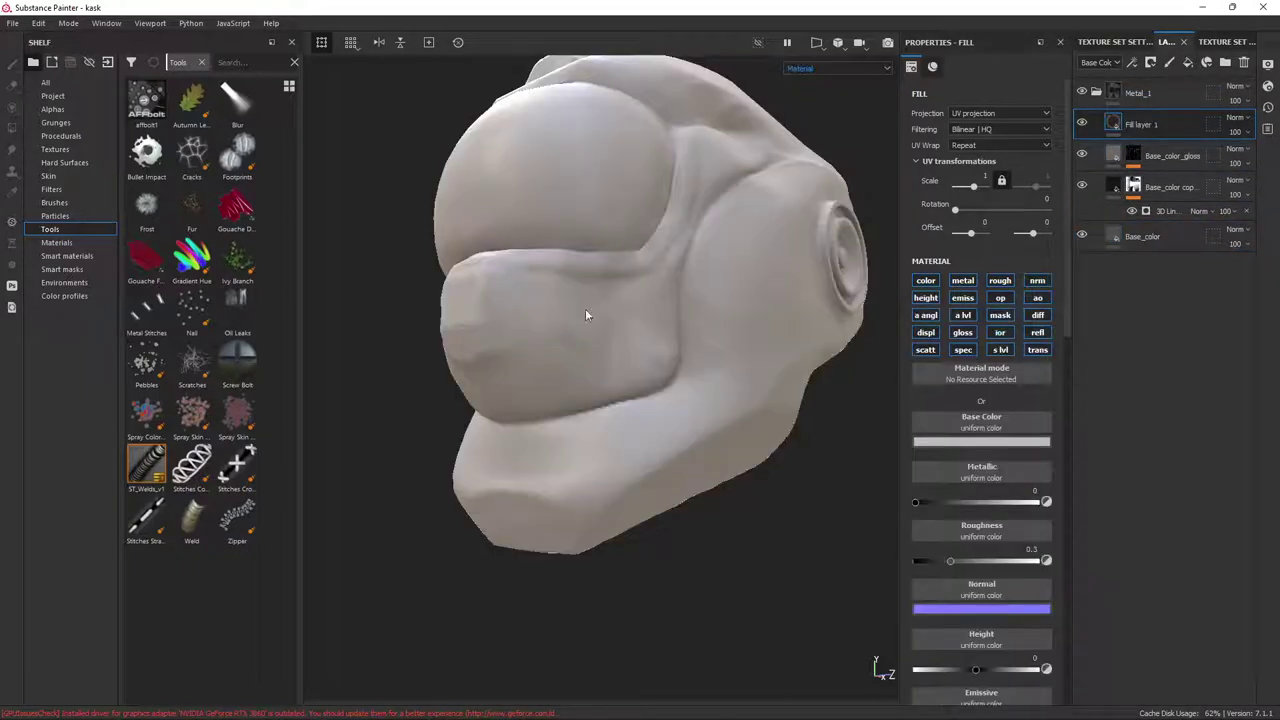
{"action": "left_click", "coordinate": [66, 256]}
{"action": "left_click", "coordinate": [66, 270]}
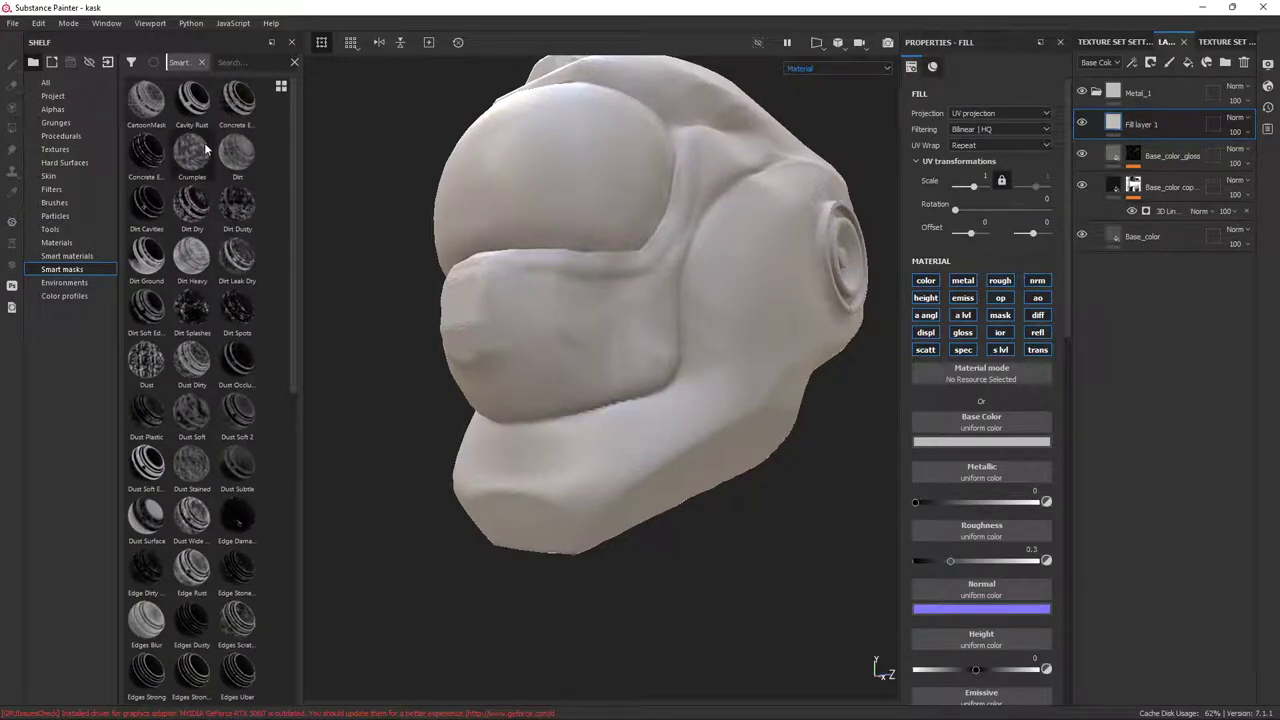
{"action": "scroll", "coordinate": [163, 357], "scroll_direction": "down", "scroll_amount": 3}
{"action": "scroll", "coordinate": [185, 480], "scroll_direction": "down", "scroll_amount": 3}
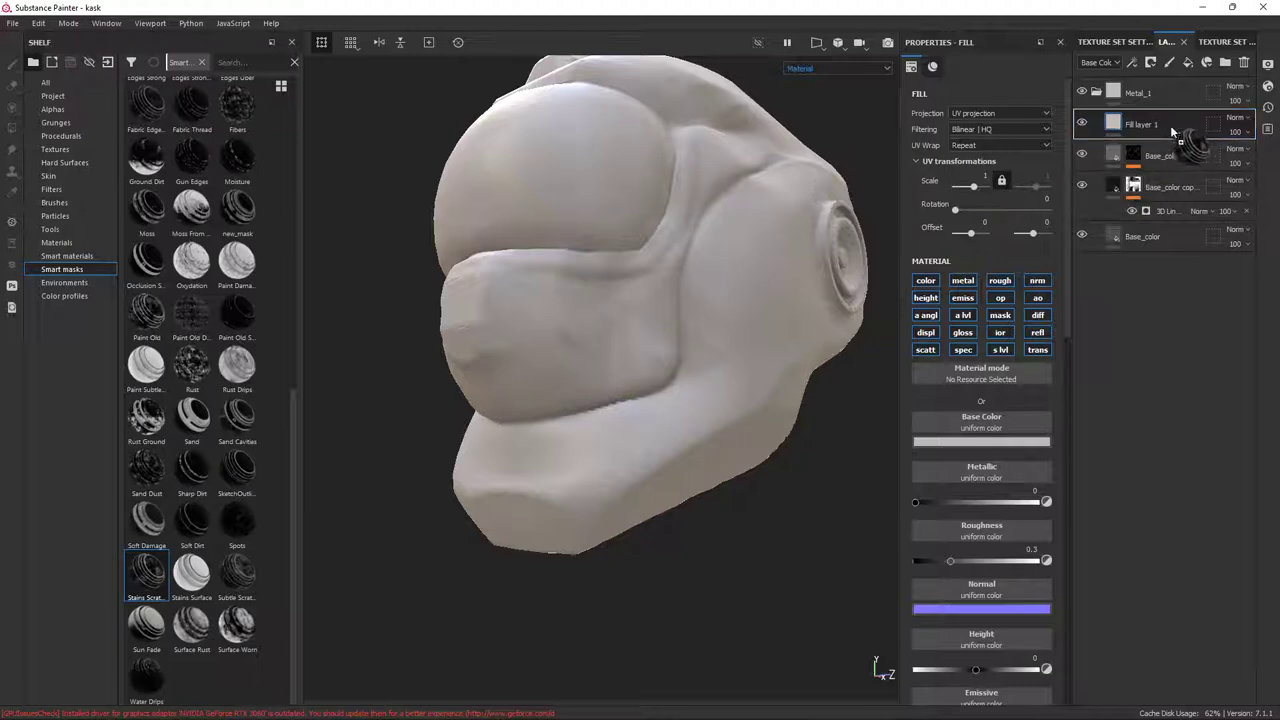
{"action": "left_click_drag", "start_coordinate": [943, 245], "coordinate": [1160, 124]}
{"action": "left_click_drag", "start_coordinate": [722, 287], "coordinate": [604, 175], "text": "alt"}
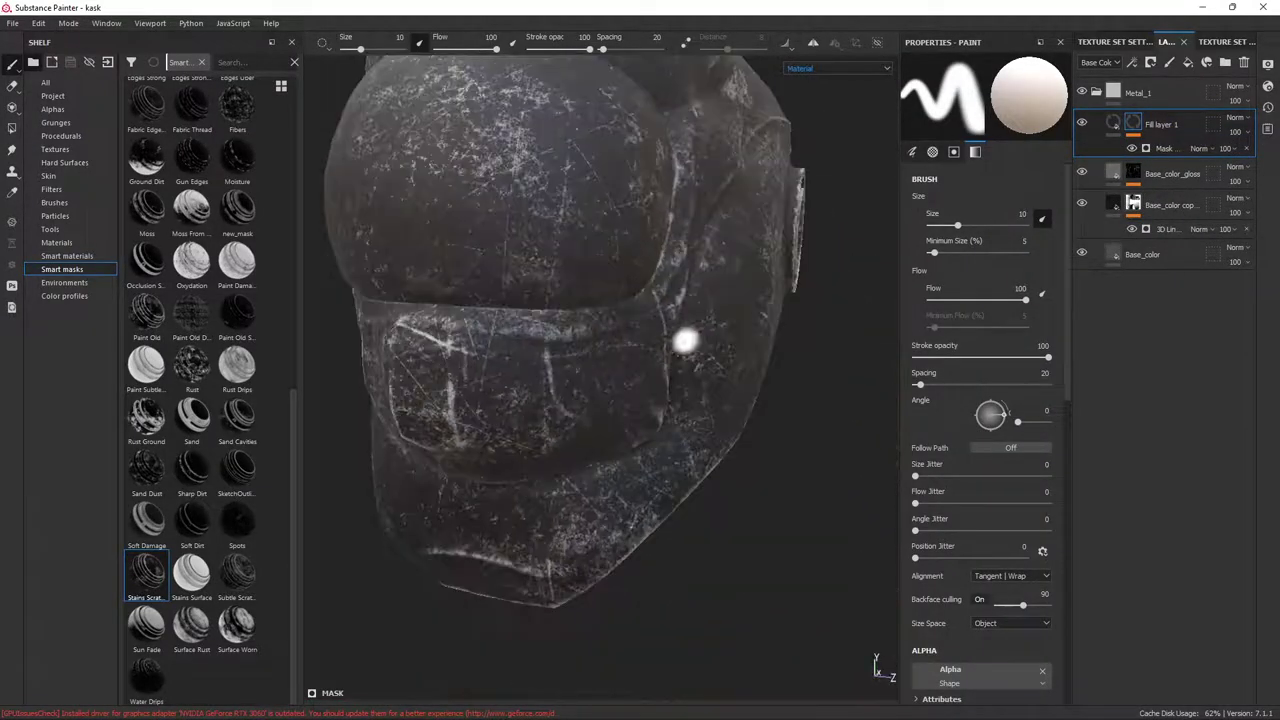
{"action": "left_click_drag", "start_coordinate": [604, 175], "coordinate": [687, 295], "text": "alt"}
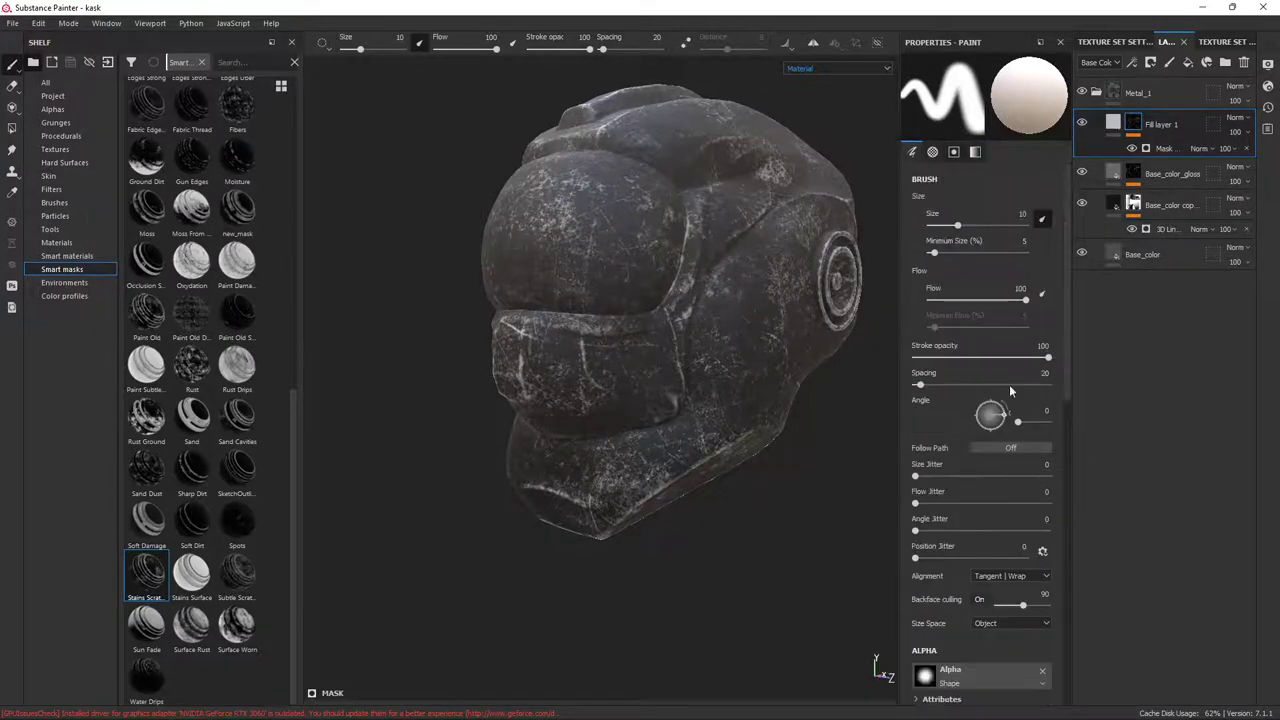
{"action": "mouse_move", "coordinate": [711, 317]}
{"action": "left_mouse_down", "text": "alt"}
{"action": "mouse_move", "coordinate": [561, 343]}
{"action": "mouse_move", "coordinate": [722, 323]}
{"action": "left_mouse_up", "text": "alt"}
{"action": "scroll", "coordinate": [571, 343], "scroll_direction": "up", "scroll_amount": 3}
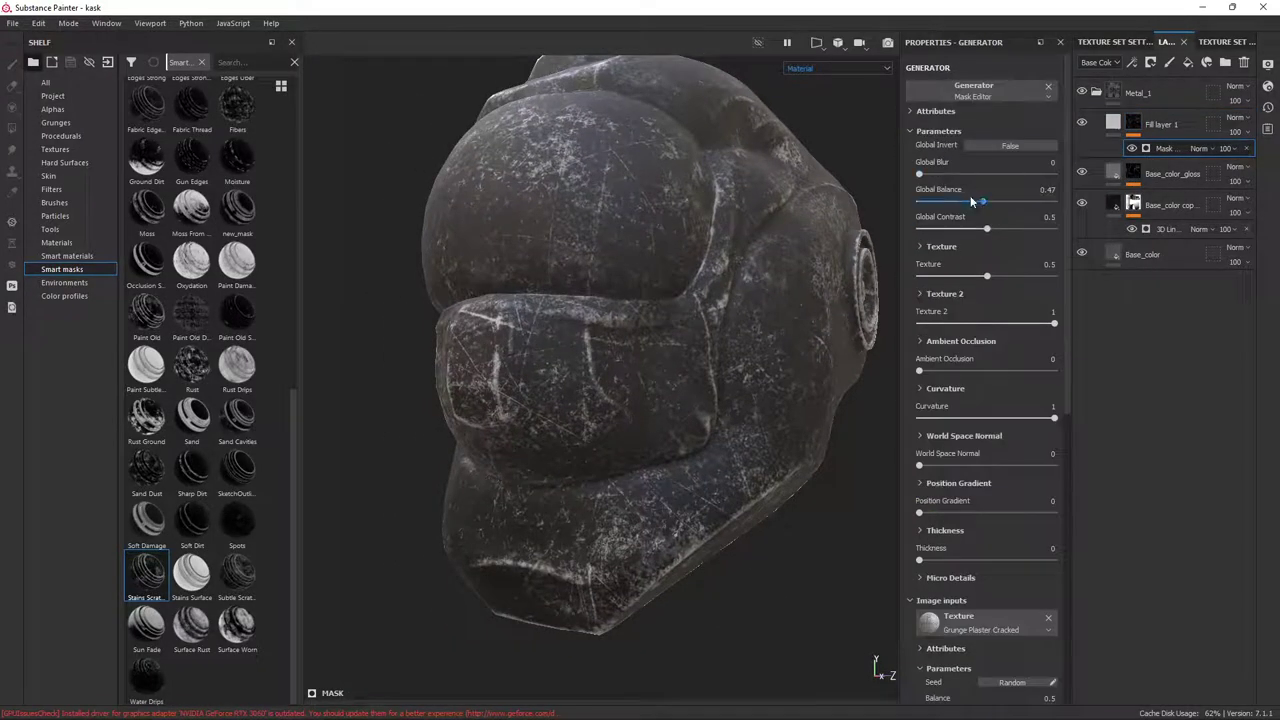
Lower the Stains Scratches mask balance to reduce scratches and expand its micro details settings
{"action": "left_click_drag", "start_coordinate": [971, 201], "coordinate": [942, 205]}
{"action": "left_click_drag", "start_coordinate": [720, 310], "coordinate": [757, 283], "text": "alt"}
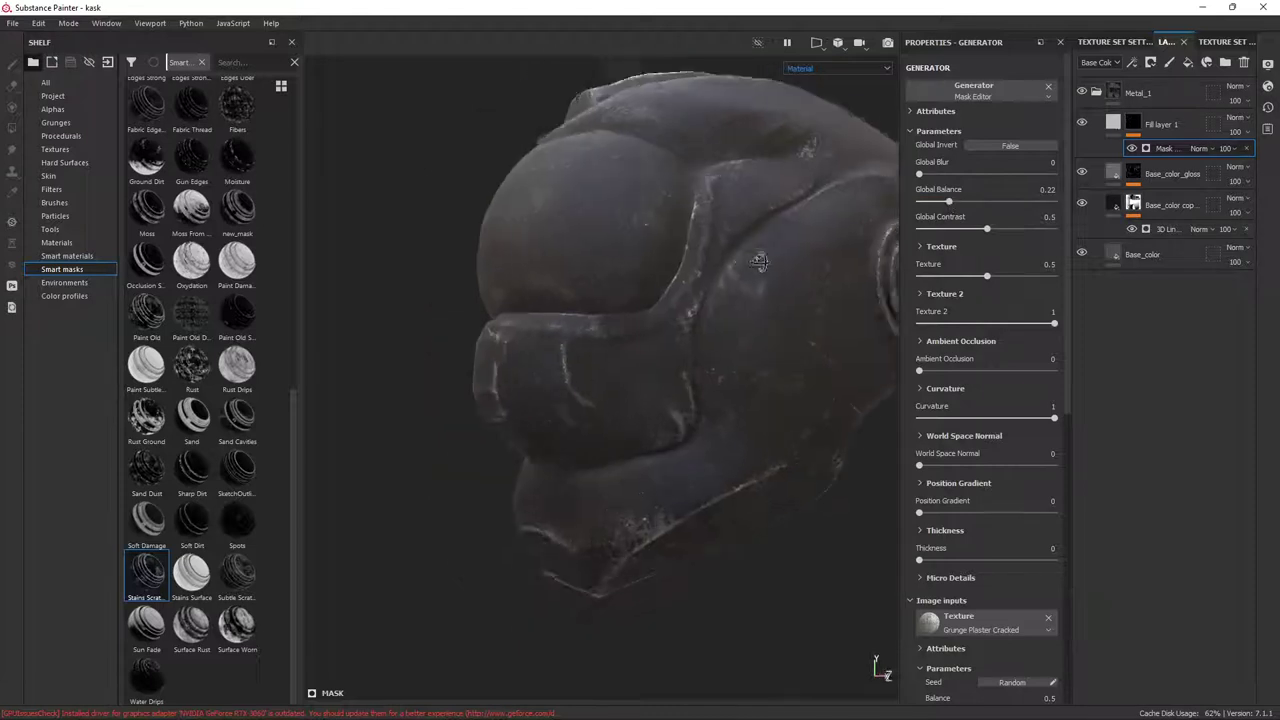
{"action": "right_click_drag", "start_coordinate": [757, 283], "coordinate": [836, 325], "text": "alt"}
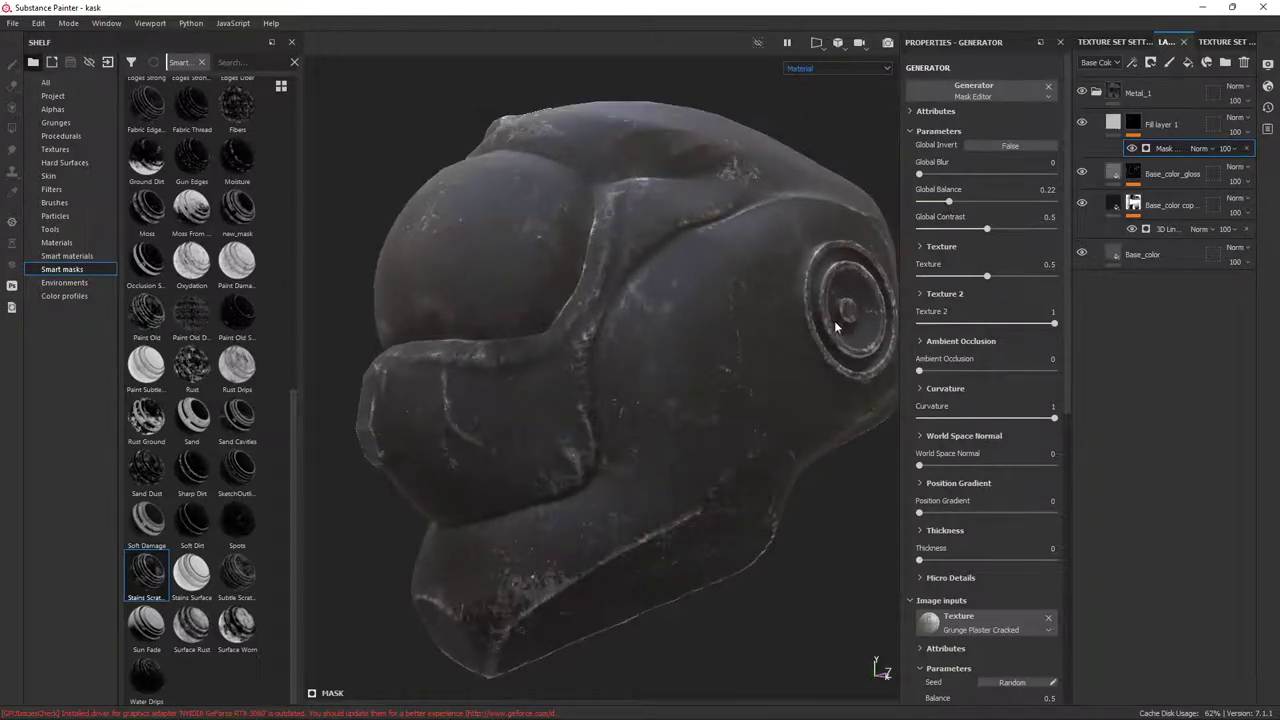
{"action": "left_click_drag", "start_coordinate": [807, 433], "coordinate": [812, 451], "text": "alt"}
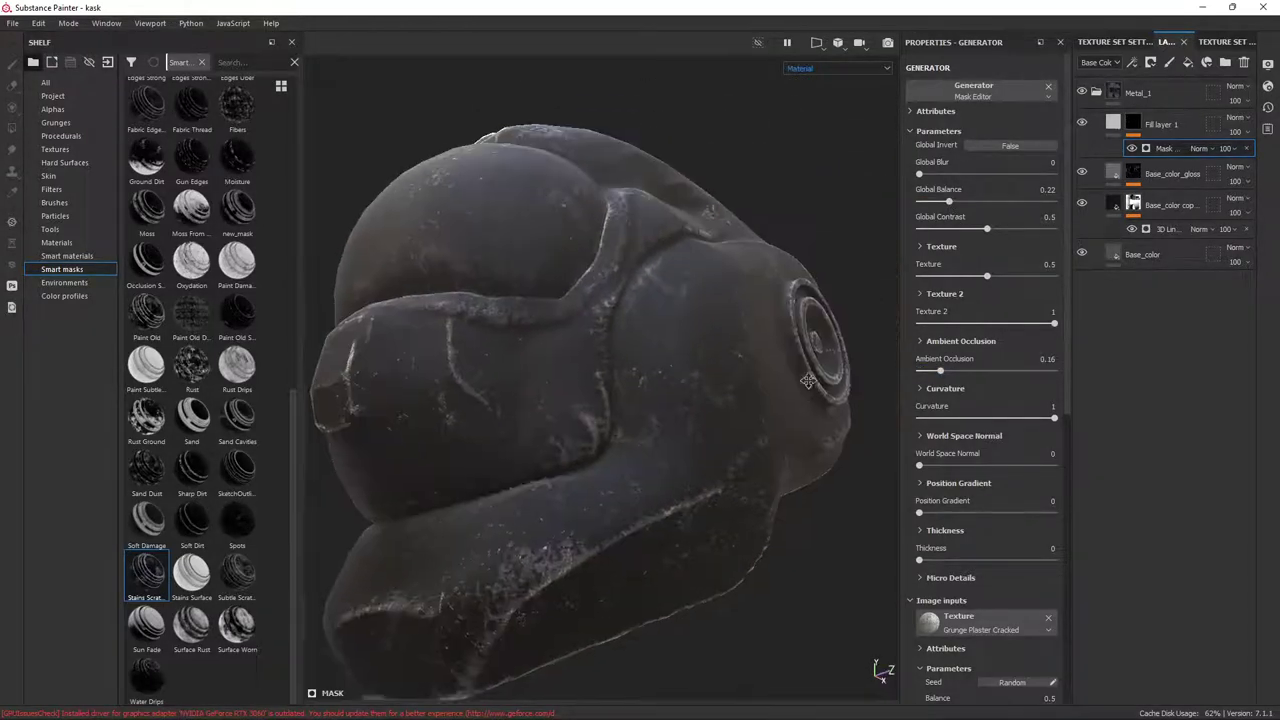
{"action": "left_click", "coordinate": [944, 582]}
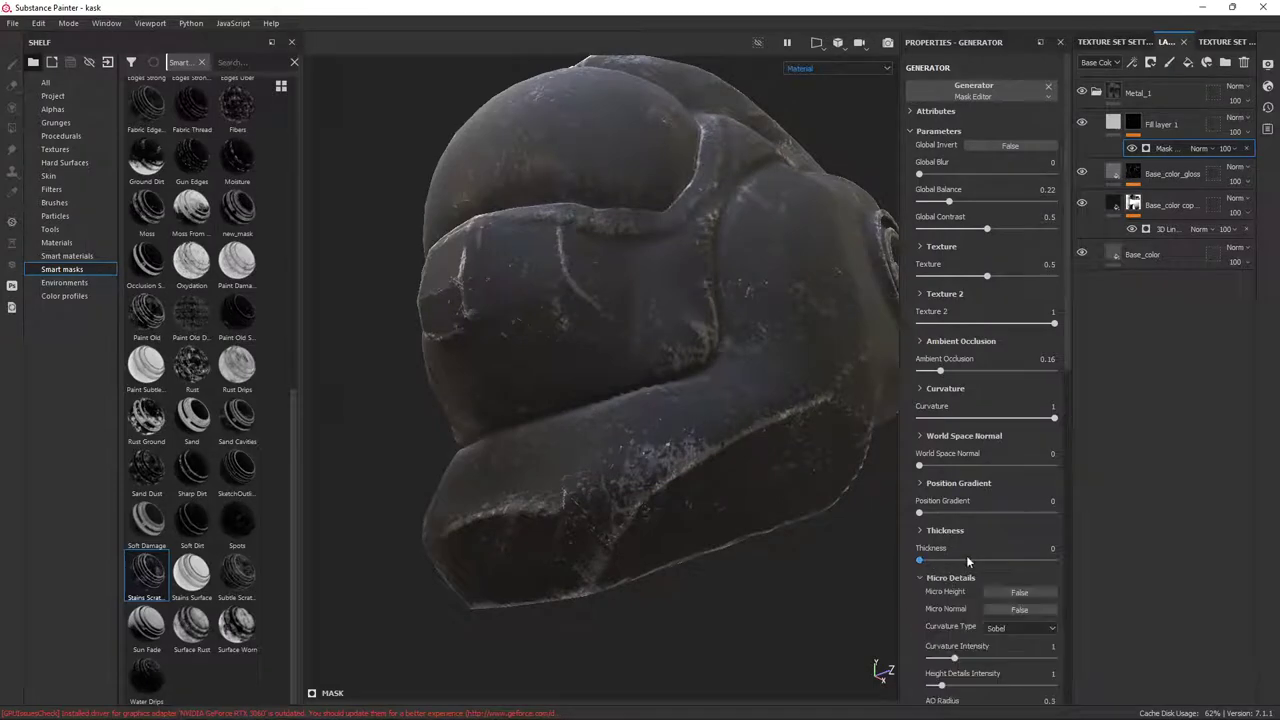
{"action": "scroll", "coordinate": [941, 540], "scroll_direction": "down", "scroll_amount": 3}
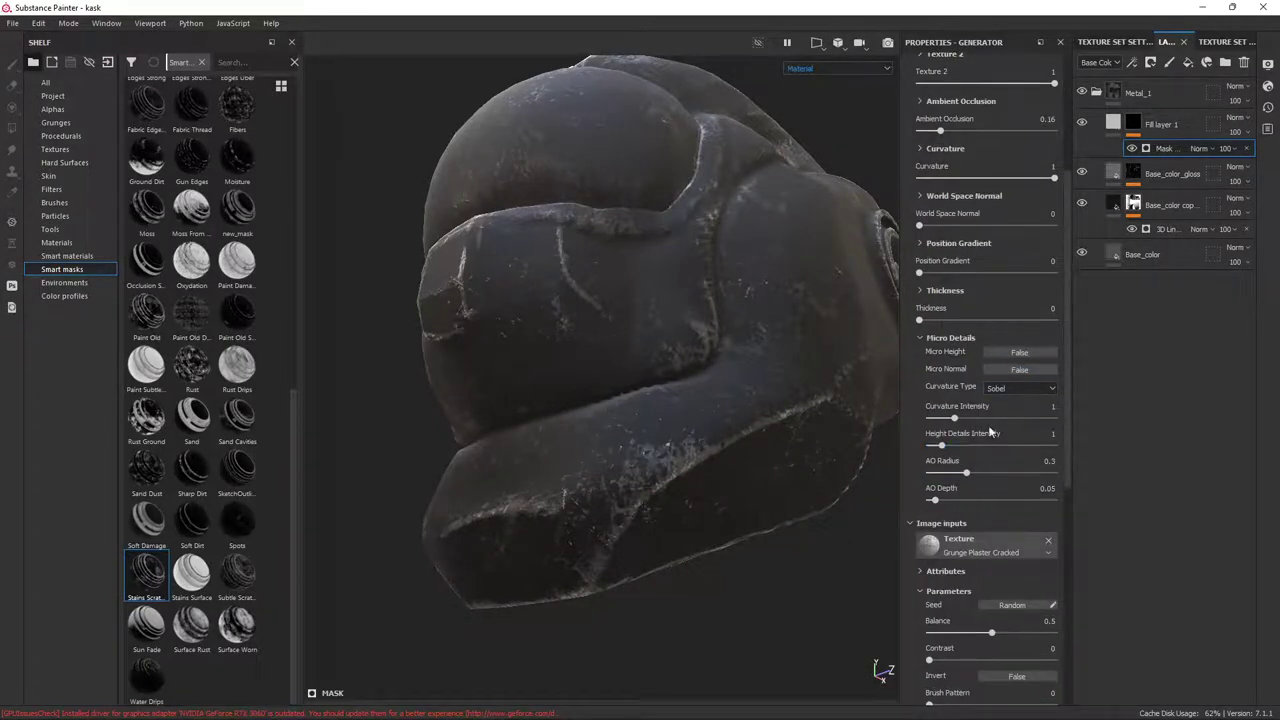
{"action": "mouse_move", "coordinate": [850, 420]}
{"action": "left_mouse_down", "text": "alt"}
{"action": "mouse_move", "coordinate": [793, 377]}
{"action": "mouse_move", "coordinate": [823, 434]}
{"action": "mouse_move", "coordinate": [634, 446]}
{"action": "mouse_move", "coordinate": [694, 349]}
{"action": "mouse_move", "coordinate": [761, 412]}
{"action": "mouse_move", "coordinate": [912, 307]}
{"action": "left_mouse_up", "text": "alt"}
Select Fill layer 1 inside the Metal_1 folder to review its fill settings
{"action": "left_click", "coordinate": [1128, 100]}
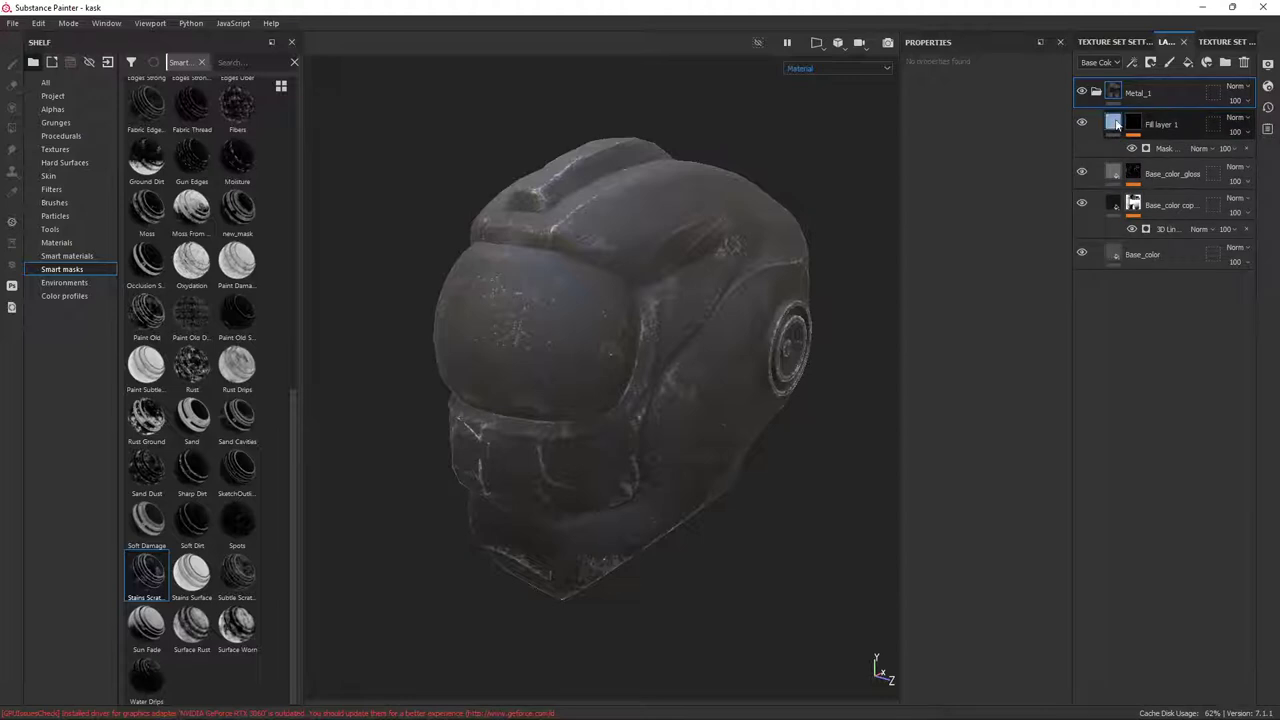
{"action": "left_click", "coordinate": [1117, 124]}
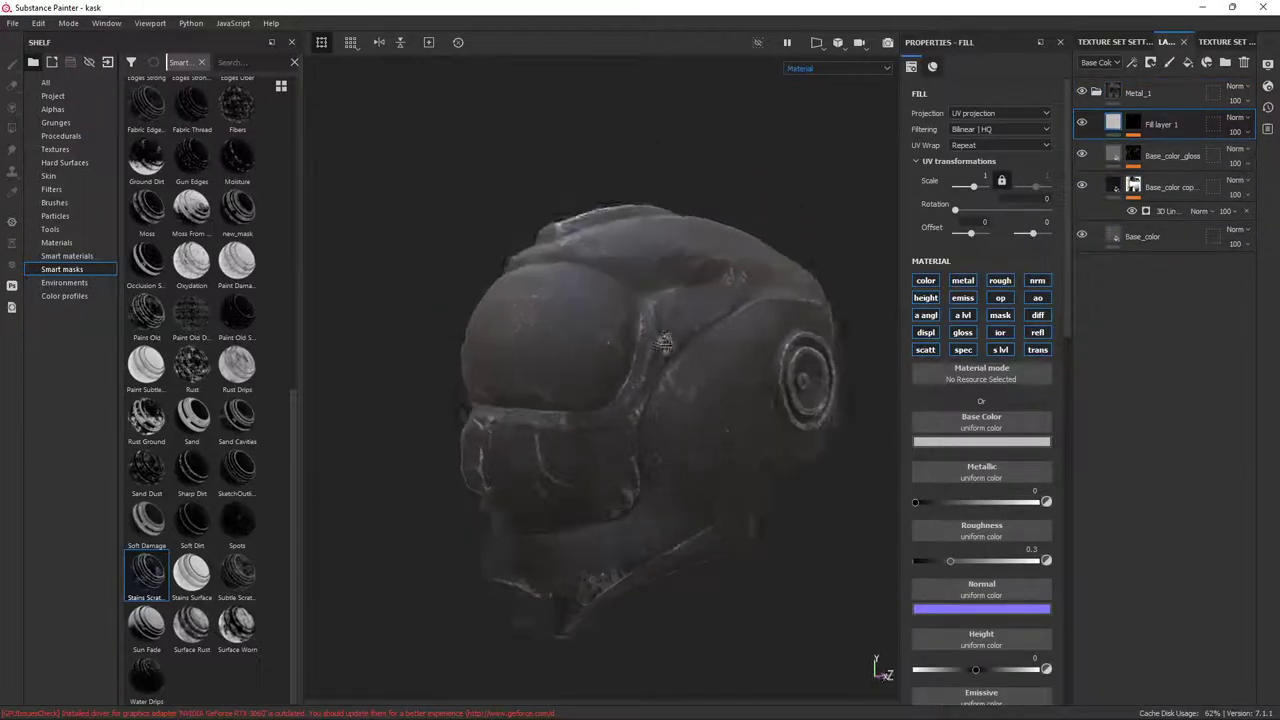
{"action": "left_click_drag", "start_coordinate": [760, 330], "coordinate": [892, 331], "text": "alt"}
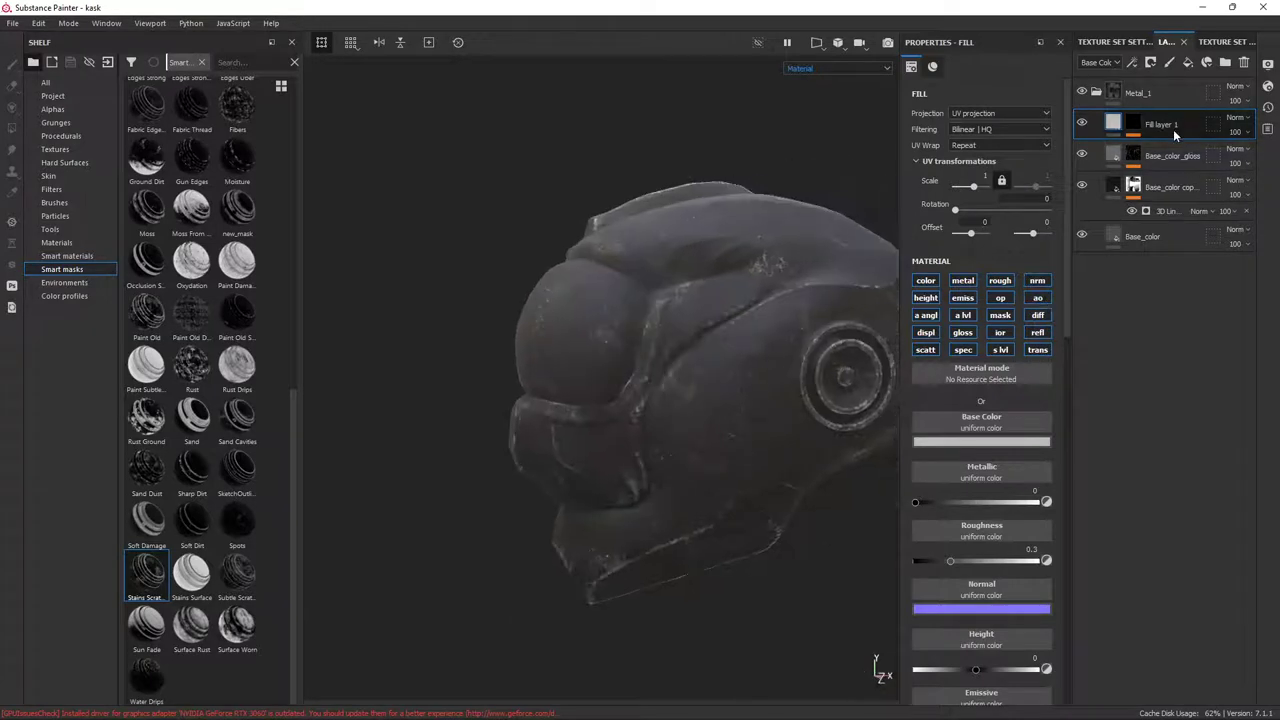
Add Fill layer 2 limited to the roughness channel and mask it with the Dust Dirty smart mask
{"action": "left_click", "coordinate": [1188, 62]}
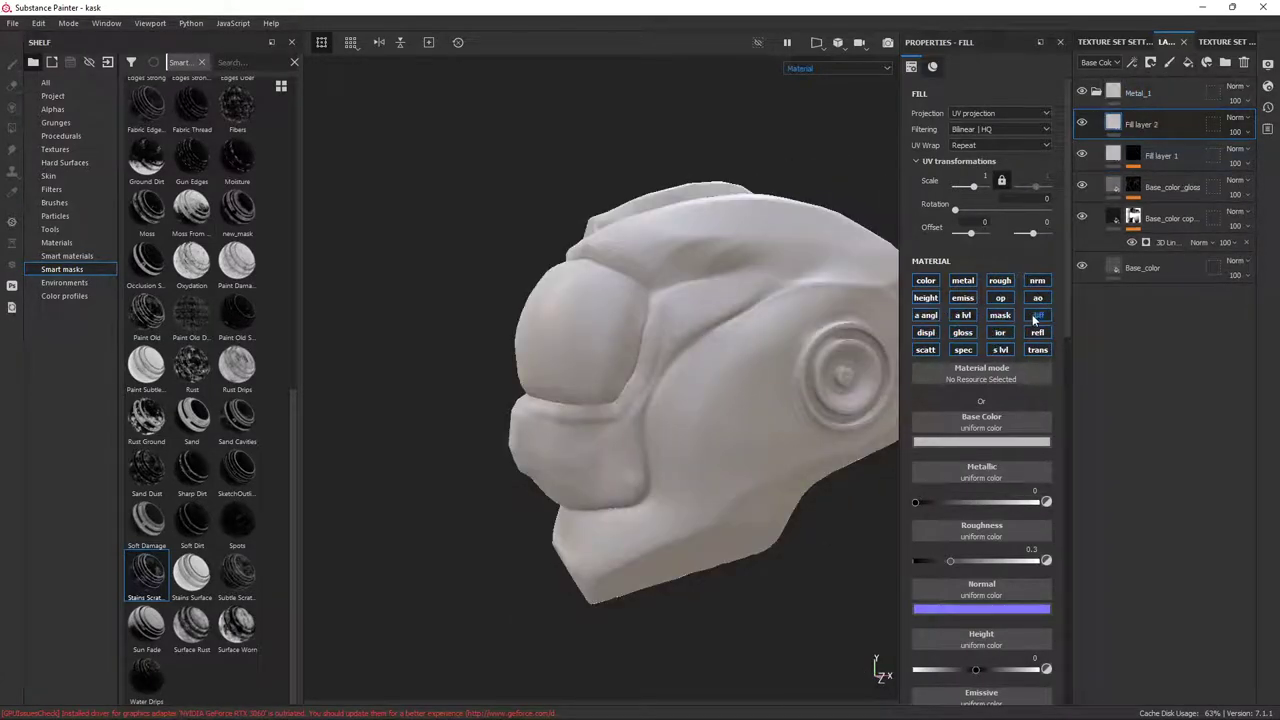
{"action": "left_click", "coordinate": [998, 281]}
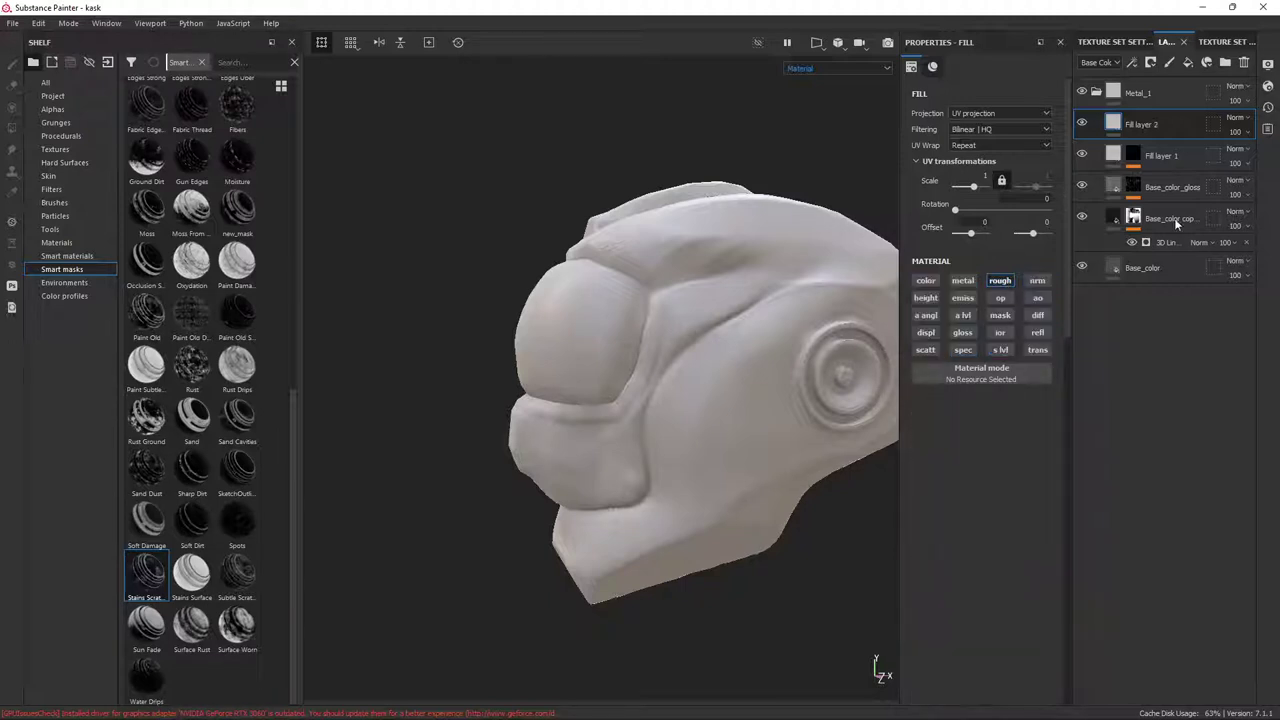
{"action": "scroll", "coordinate": [210, 310], "scroll_direction": "up", "scroll_amount": 5}
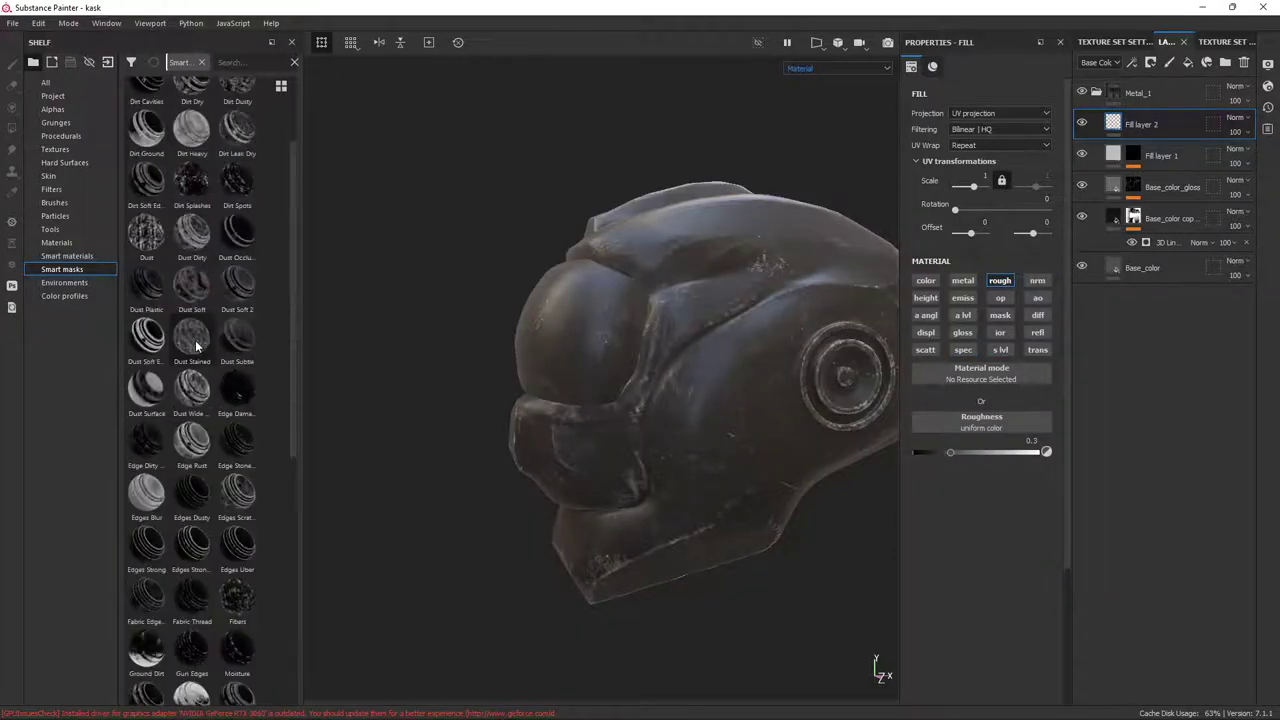
{"action": "left_click_drag", "start_coordinate": [193, 236], "coordinate": [1161, 112]}
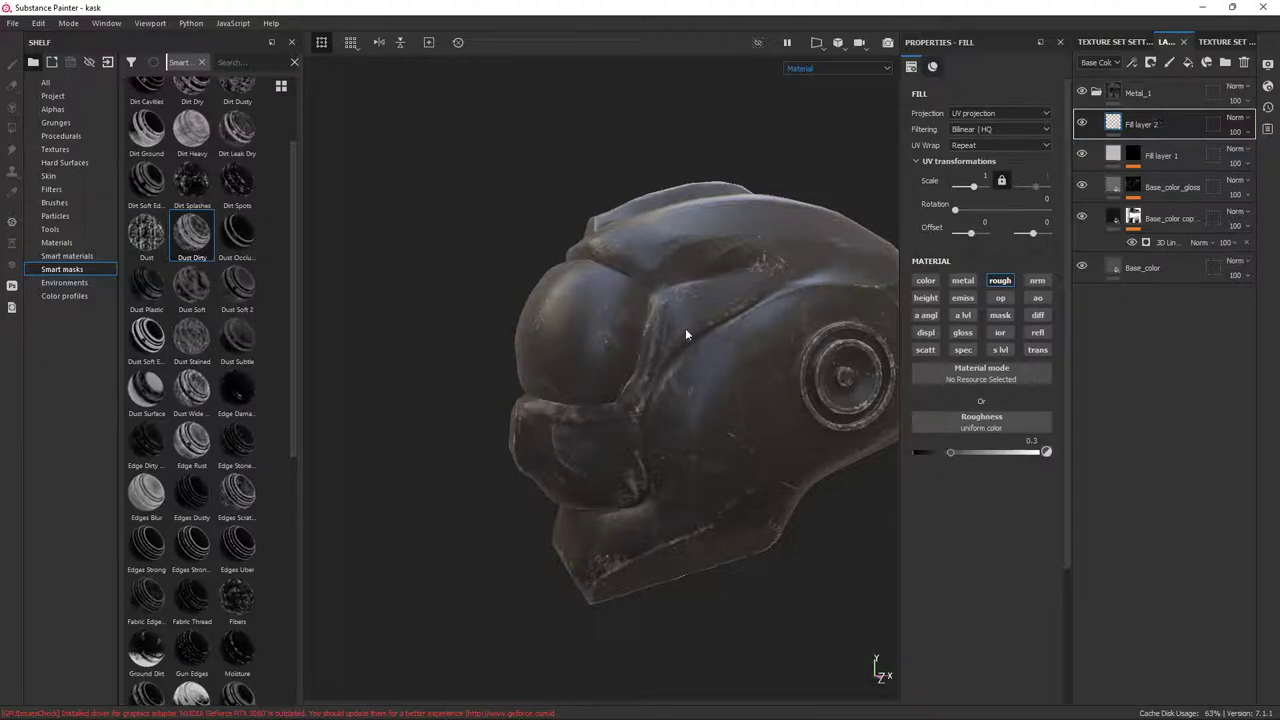
{"action": "key", "text": "1"}
{"action": "left_click_drag", "start_coordinate": [623, 371], "coordinate": [700, 371], "text": "alt"}
{"action": "scroll", "coordinate": [700, 330], "scroll_direction": "up", "scroll_amount": 5}
{"action": "scroll", "coordinate": [728, 247], "scroll_direction": "up", "scroll_amount": 3}
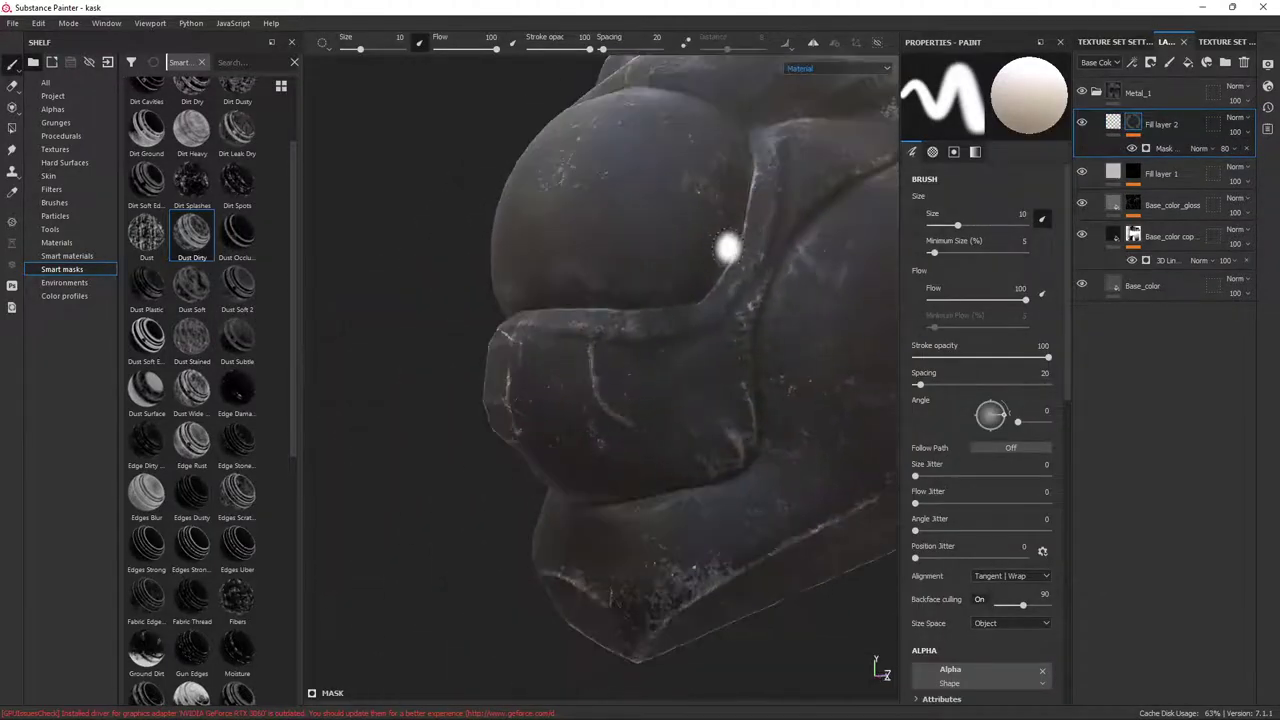
{"action": "left_click_drag", "start_coordinate": [728, 247], "coordinate": [809, 263], "text": "alt"}
{"action": "scroll", "coordinate": [810, 263], "scroll_direction": "down", "scroll_amount": 3}
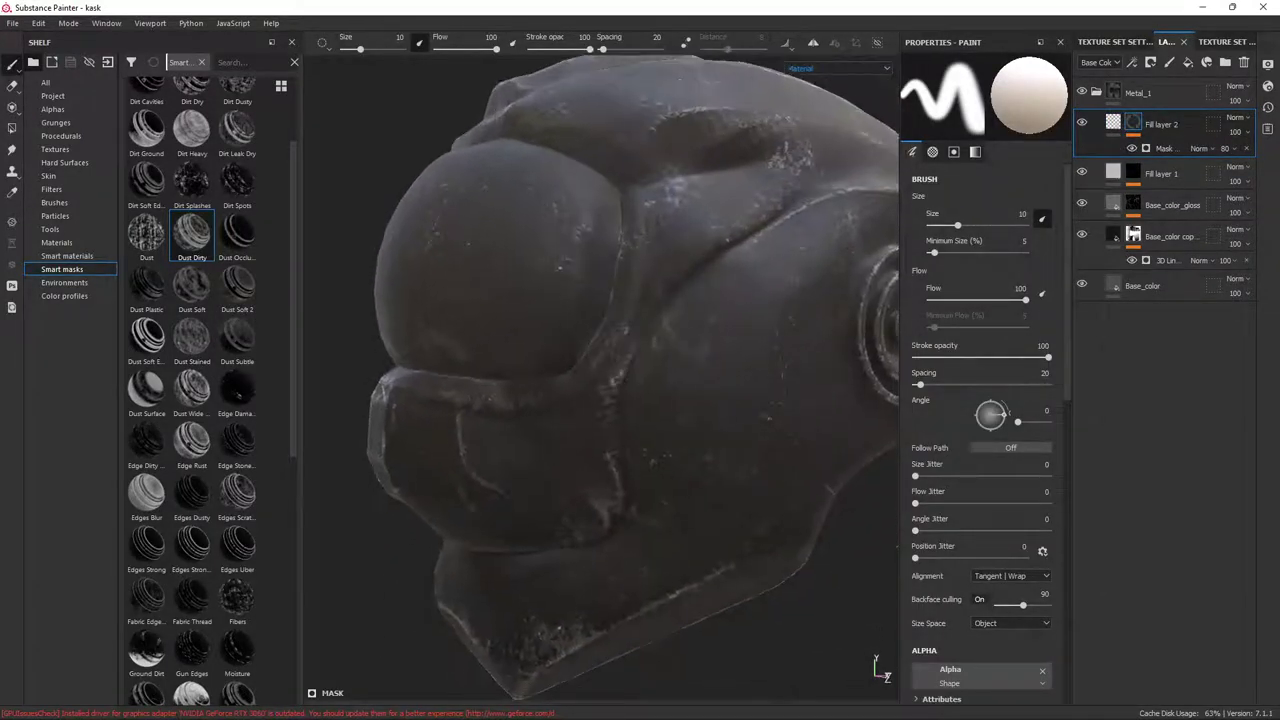
View the Roughness channel and set Fill layer 2's roughness to 0
{"action": "left_click", "coordinate": [838, 68]}
{"action": "left_click", "coordinate": [838, 128]}
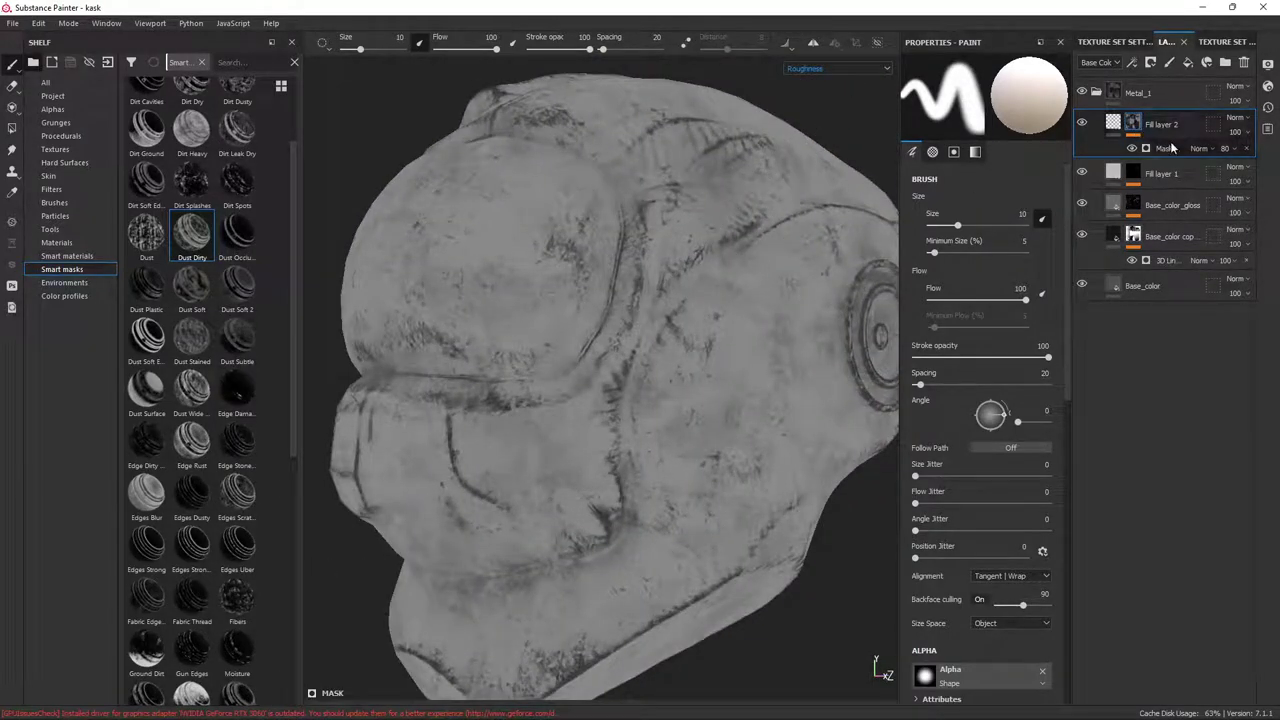
{"action": "key", "text": "ctrl+z"}
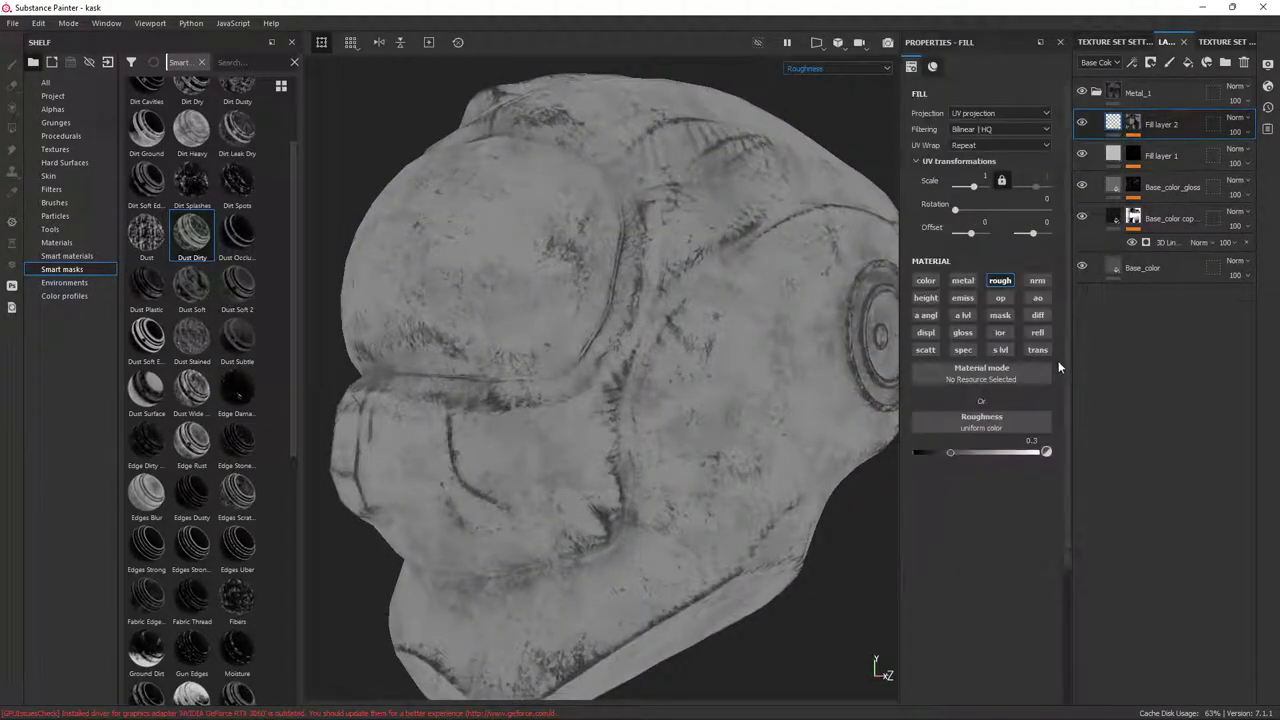
{"action": "left_click_drag", "start_coordinate": [962, 452], "coordinate": [890, 448]}
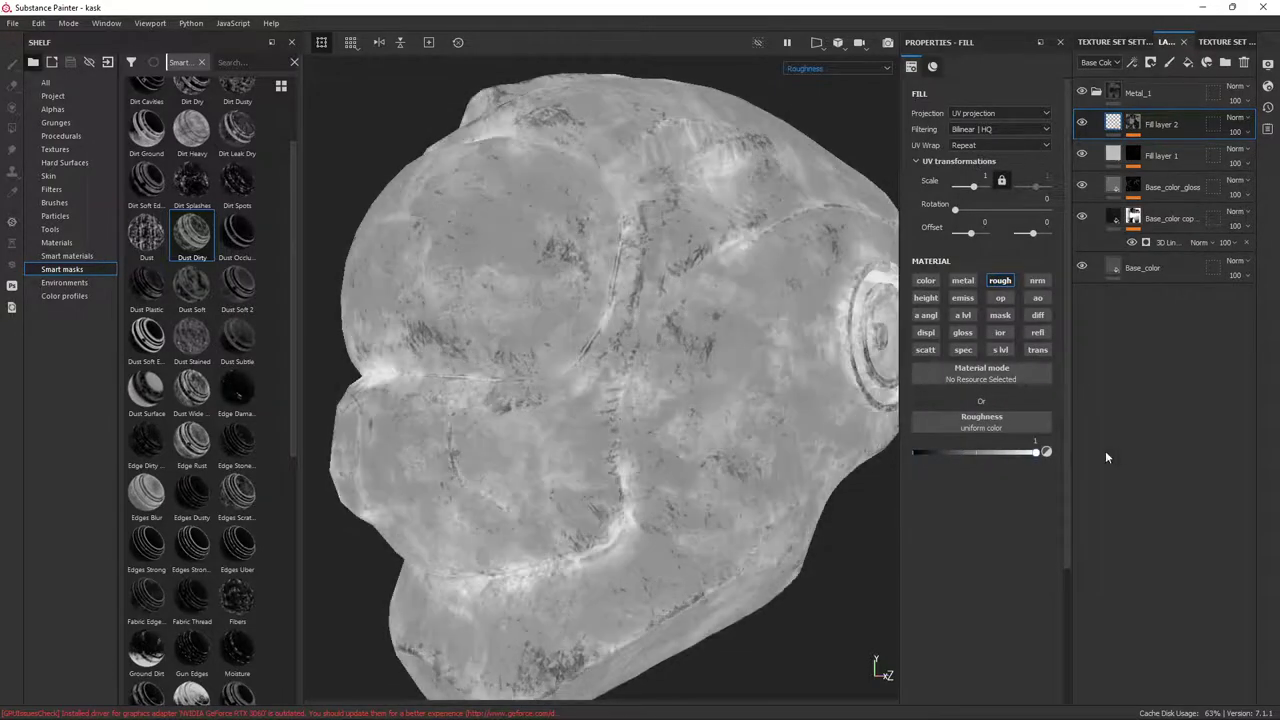
{"action": "key", "text": "ctrl+y"}
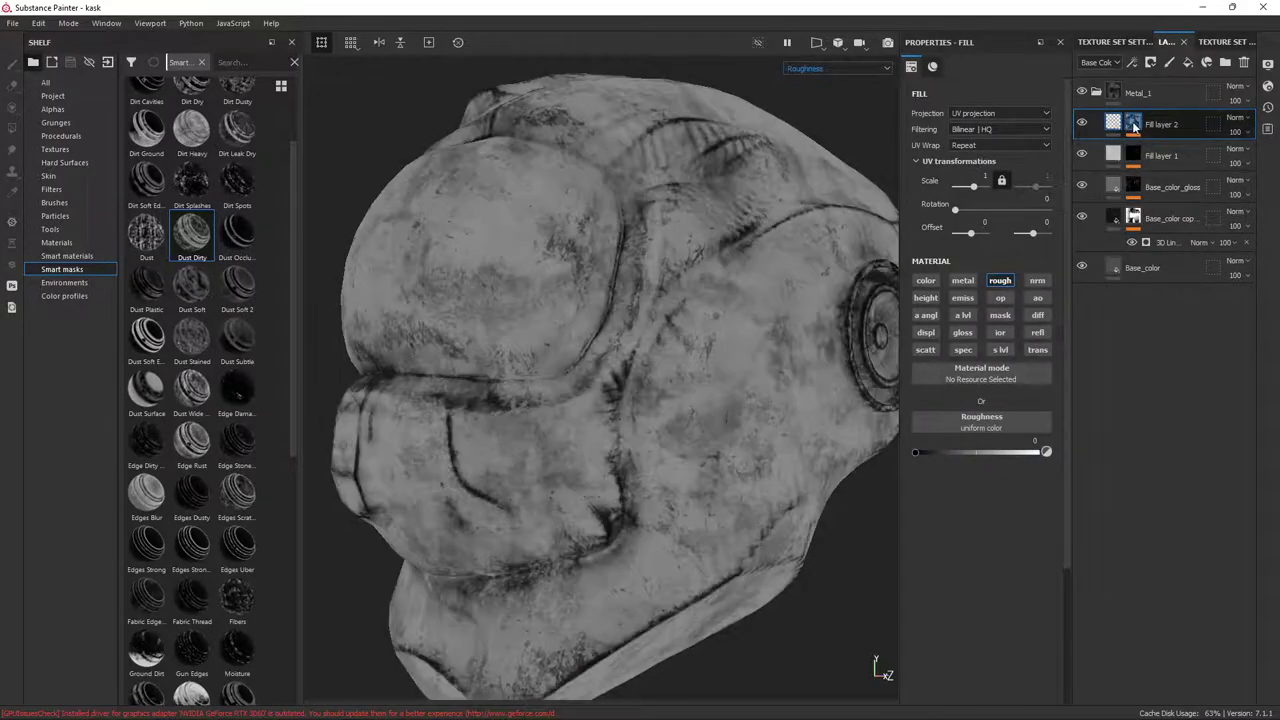
Switch the viewport back to Material and inspect the dusty helmet under rotated environment lighting from several angles
{"action": "left_click", "coordinate": [845, 69]}
{"action": "left_click", "coordinate": [823, 80]}
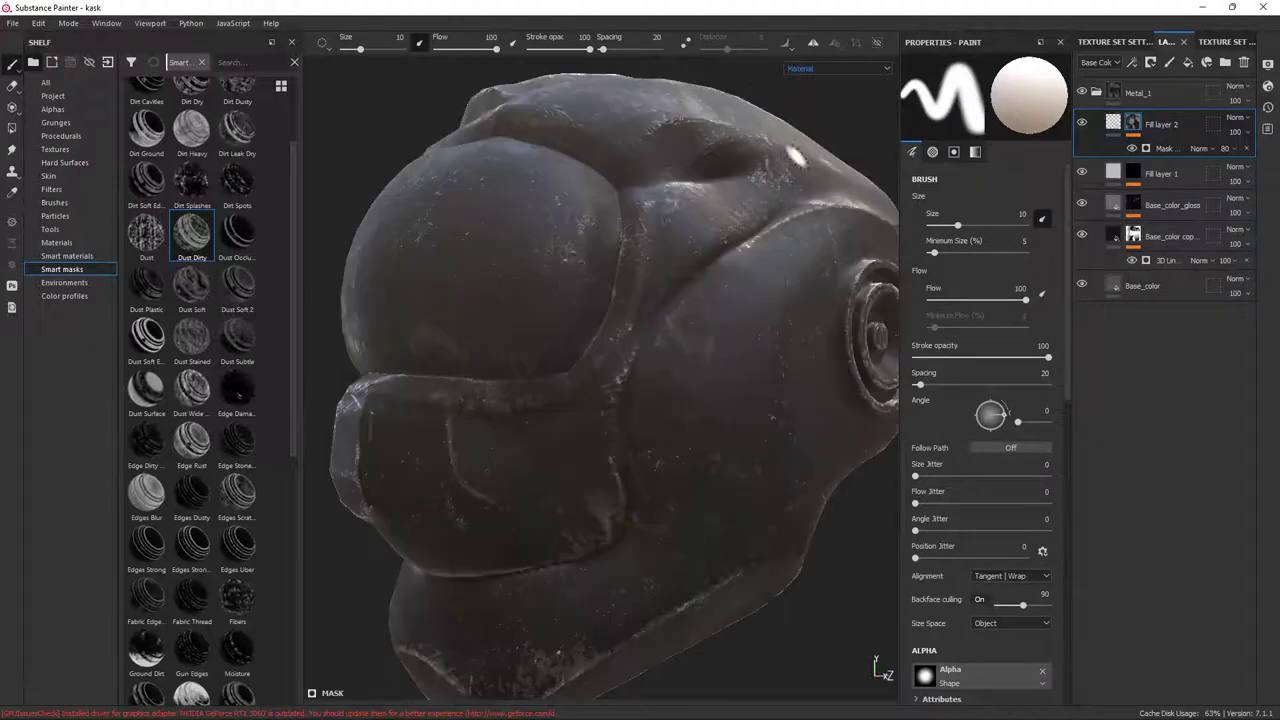
{"action": "right_click_drag", "start_coordinate": [738, 305], "coordinate": [821, 275], "text": "shift"}
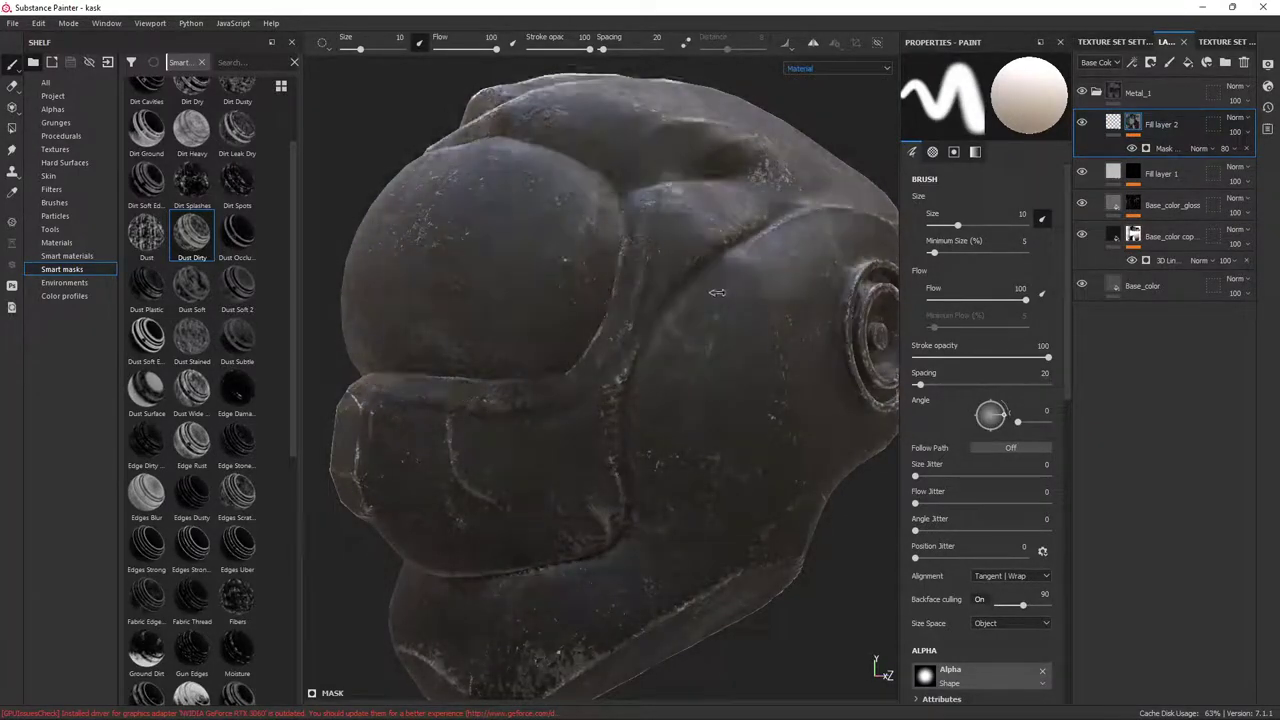
{"action": "right_click_drag", "start_coordinate": [821, 275], "coordinate": [738, 305], "text": "shift"}
{"action": "scroll", "coordinate": [738, 305], "scroll_direction": "up", "scroll_amount": 3}
{"action": "mouse_move", "coordinate": [738, 305]}
{"action": "left_mouse_down", "text": "alt"}
{"action": "mouse_move", "coordinate": [643, 391]}
{"action": "mouse_move", "coordinate": [750, 317]}
{"action": "mouse_move", "coordinate": [788, 379]}
{"action": "mouse_move", "coordinate": [434, 409]}
{"action": "mouse_move", "coordinate": [577, 280]}
{"action": "left_mouse_up", "text": "alt"}
{"action": "scroll", "coordinate": [677, 386], "scroll_direction": "up", "scroll_amount": 3}
{"action": "scroll", "coordinate": [657, 320], "scroll_direction": "up", "scroll_amount": 3}
{"action": "left_click_drag", "start_coordinate": [657, 320], "coordinate": [657, 277], "text": "alt"}
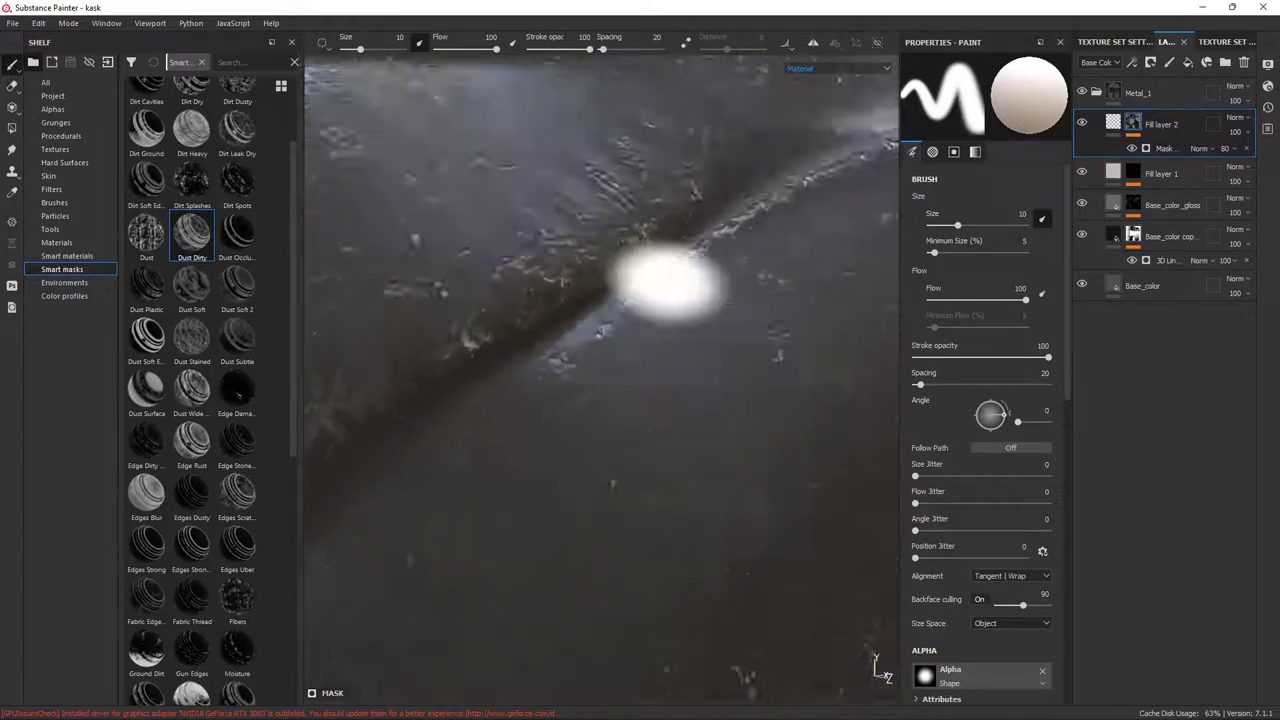
{"action": "scroll", "coordinate": [657, 277], "scroll_direction": "down", "scroll_amount": 5}
{"action": "mouse_move", "coordinate": [646, 334]}
{"action": "left_mouse_down", "text": "alt"}
{"action": "mouse_move", "coordinate": [615, 302]}
{"action": "mouse_move", "coordinate": [594, 339]}
{"action": "mouse_move", "coordinate": [769, 311]}
{"action": "left_mouse_up", "text": "alt"}
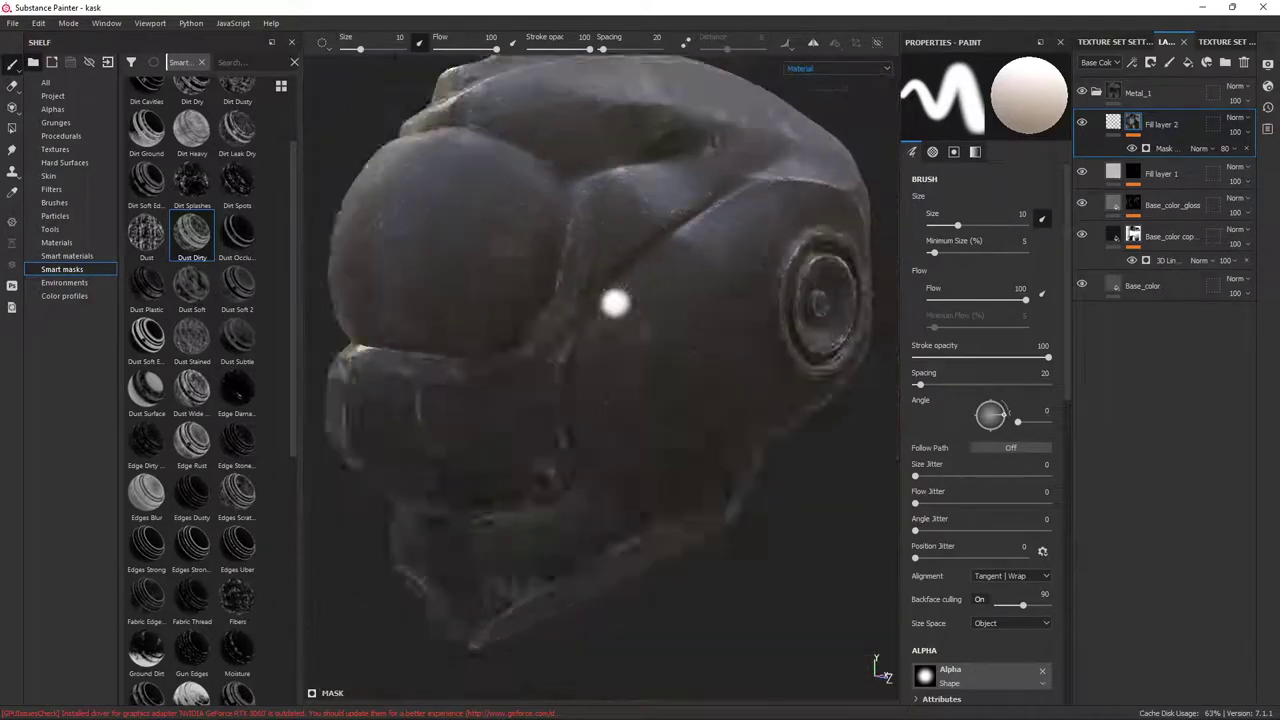
{"action": "scroll", "coordinate": [615, 302], "scroll_direction": "down", "scroll_amount": 3}
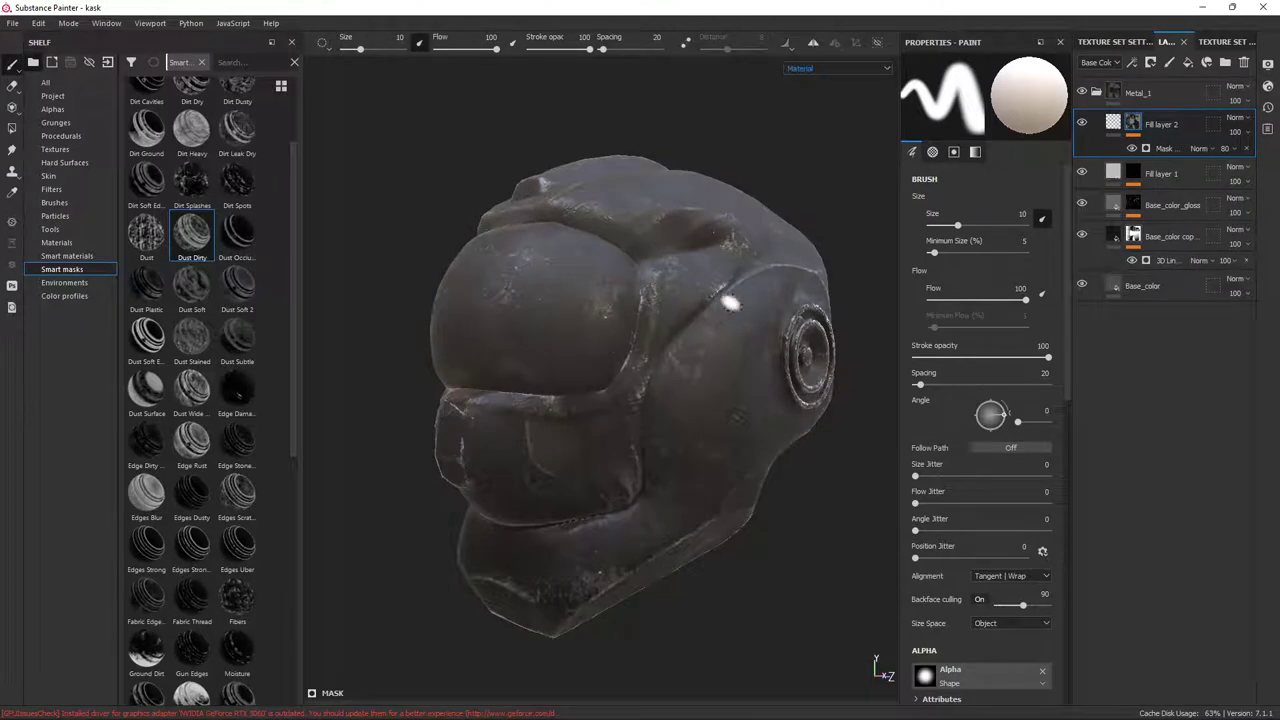
Select the Base_color layer and drag its base colour value down to a dark grey
{"action": "left_click", "coordinate": [1148, 287]}
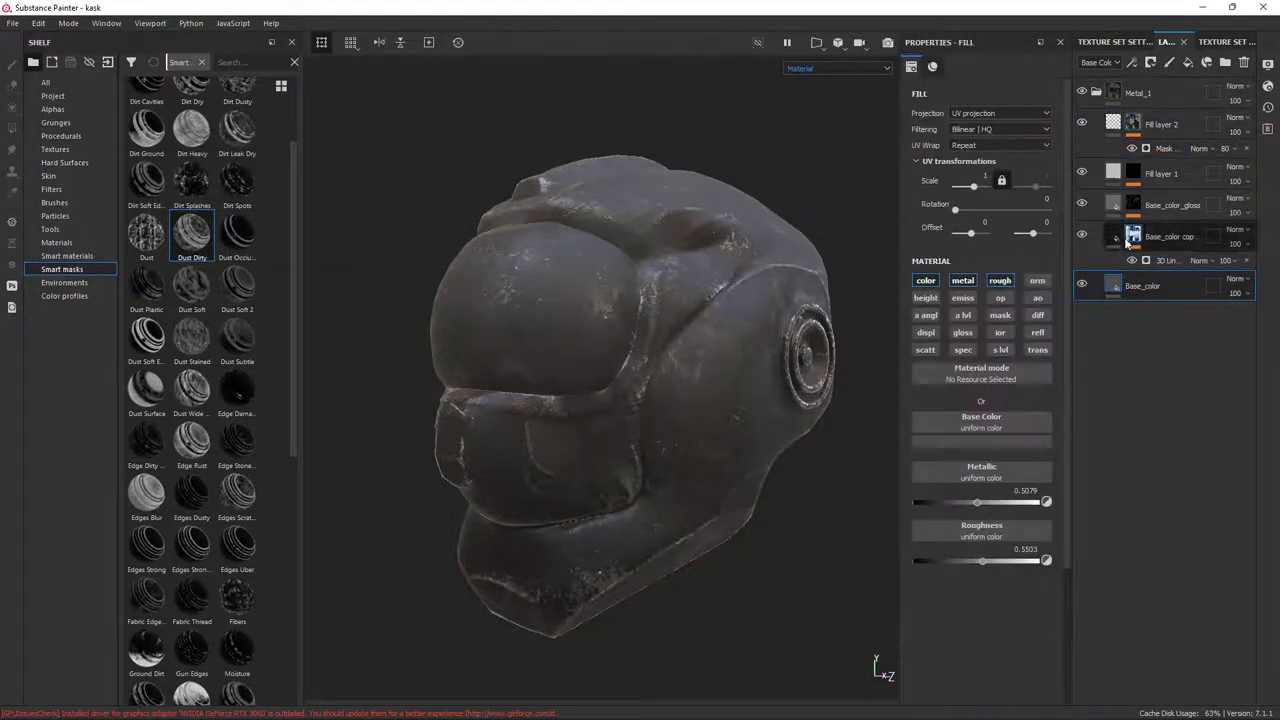
{"action": "left_click", "coordinate": [979, 442]}
{"action": "mouse_move", "coordinate": [966, 534]}
{"action": "left_mouse_down"}
{"action": "mouse_move", "coordinate": [929, 448]}
{"action": "mouse_move", "coordinate": [896, 560]}
{"action": "mouse_move", "coordinate": [869, 537]}
{"action": "left_mouse_up"}
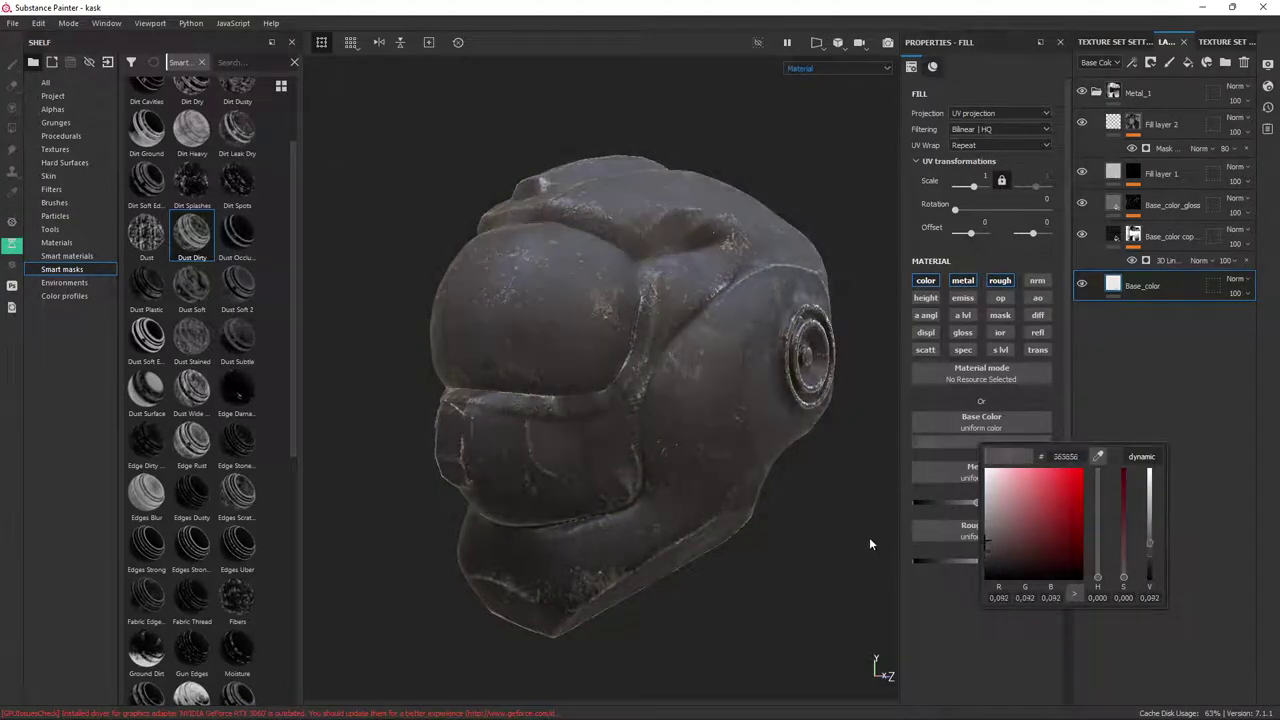
{"action": "mouse_move", "coordinate": [869, 537]}
{"action": "left_mouse_down"}
{"action": "mouse_move", "coordinate": [789, 519]}
{"action": "mouse_move", "coordinate": [673, 230]}
{"action": "mouse_move", "coordinate": [1060, 235]}
{"action": "mouse_move", "coordinate": [674, 200]}
{"action": "mouse_move", "coordinate": [690, 198]}
{"action": "left_mouse_up"}
Review the shader and texture set settings, then save the project with Ctrl+S
{"action": "left_click", "coordinate": [1268, 87]}
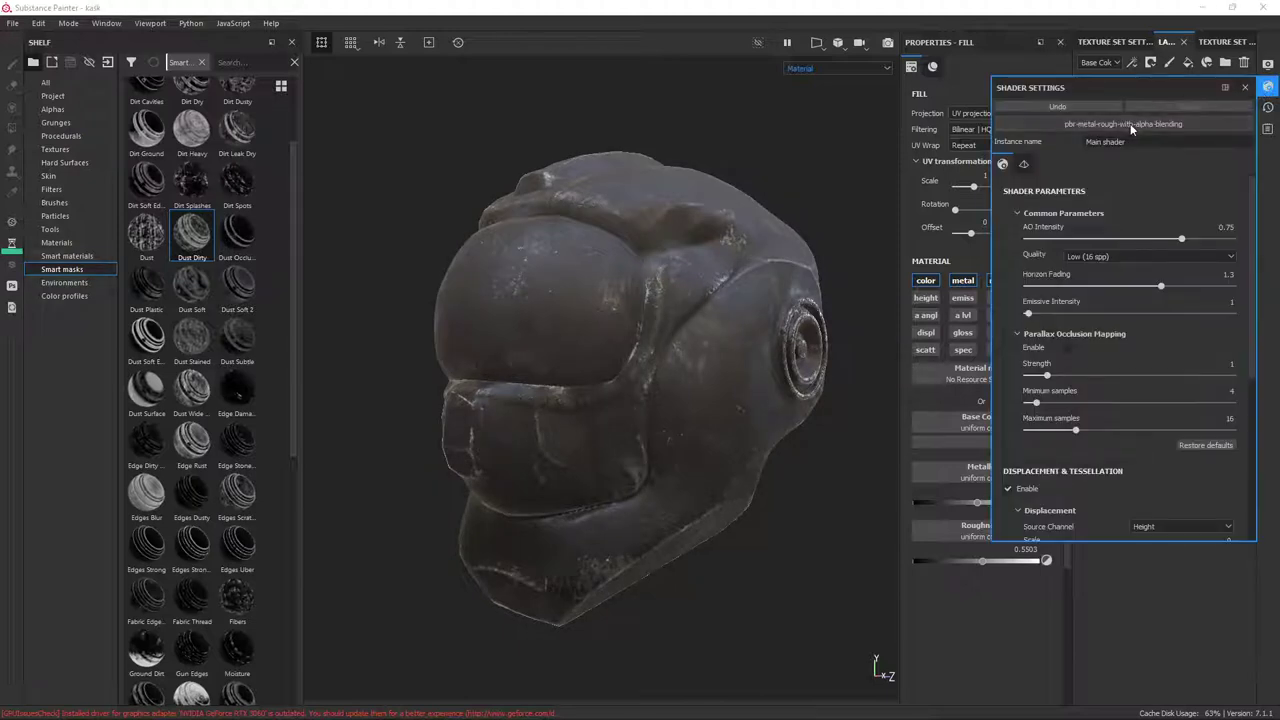
{"action": "left_click", "coordinate": [1150, 124]}
{"action": "left_click", "coordinate": [1247, 89]}
{"action": "left_click", "coordinate": [1115, 42]}
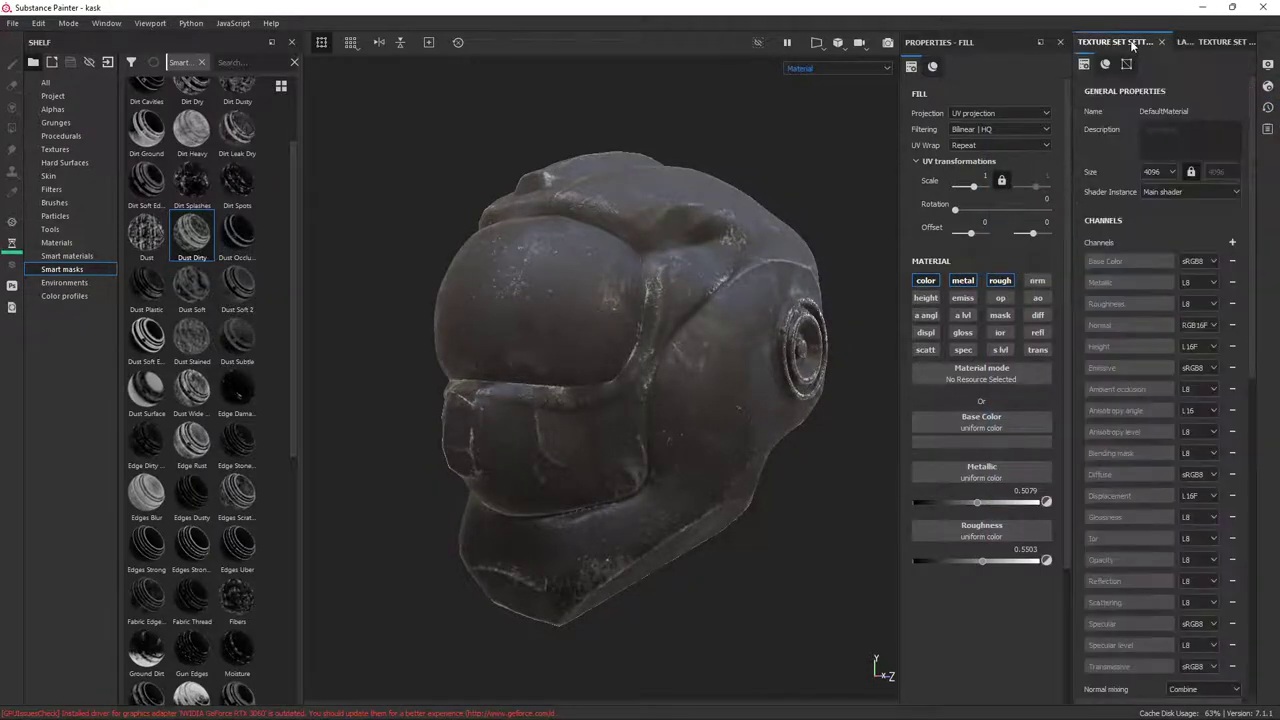
{"action": "left_click", "coordinate": [1208, 42]}
{"action": "left_click", "coordinate": [1165, 42]}
{"action": "left_click", "coordinate": [1267, 64]}
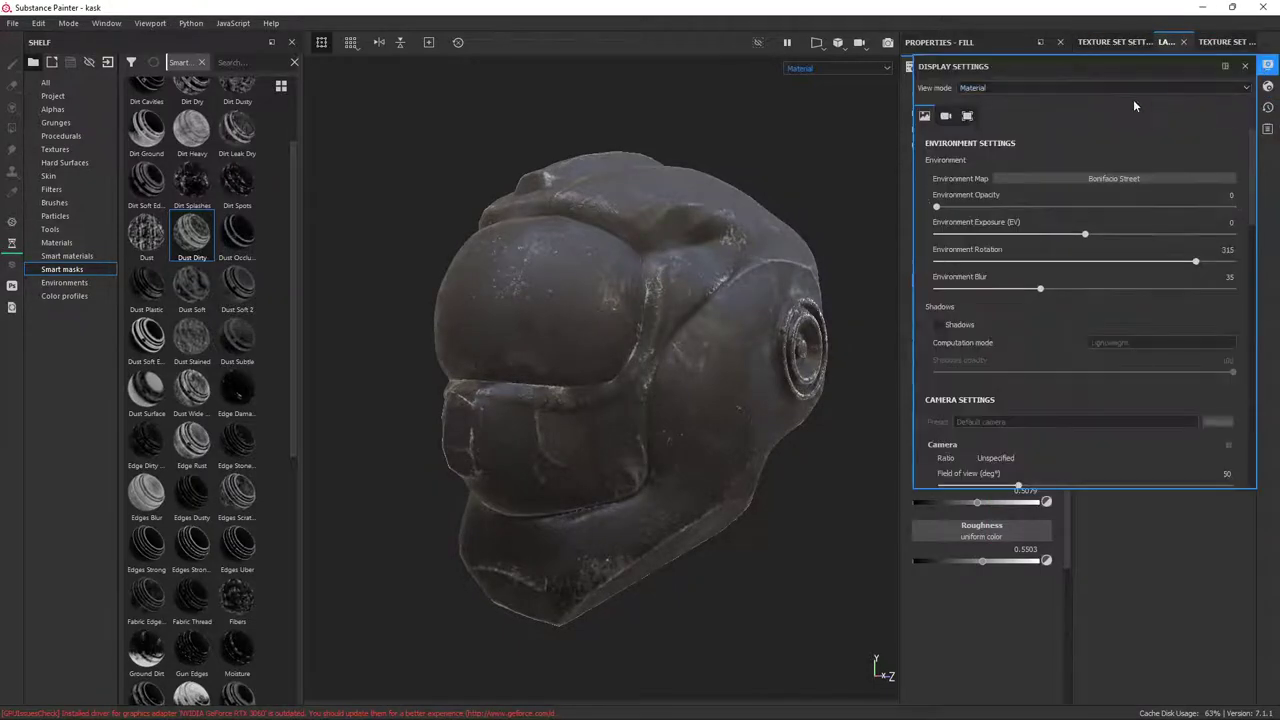
{"action": "key", "text": "ctrl+s"}
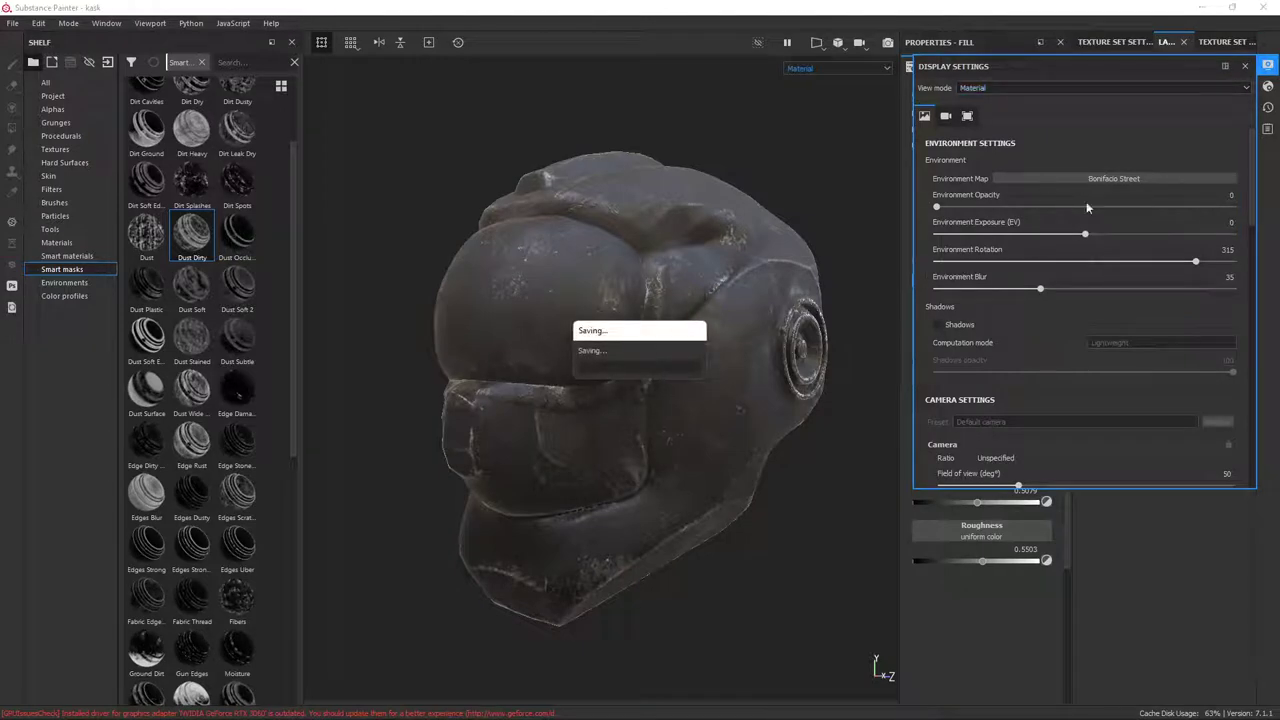
Preview the helmet lit by the Autumn Forest and then the Bus Garage environment maps
{"action": "left_click", "coordinate": [1106, 179]}
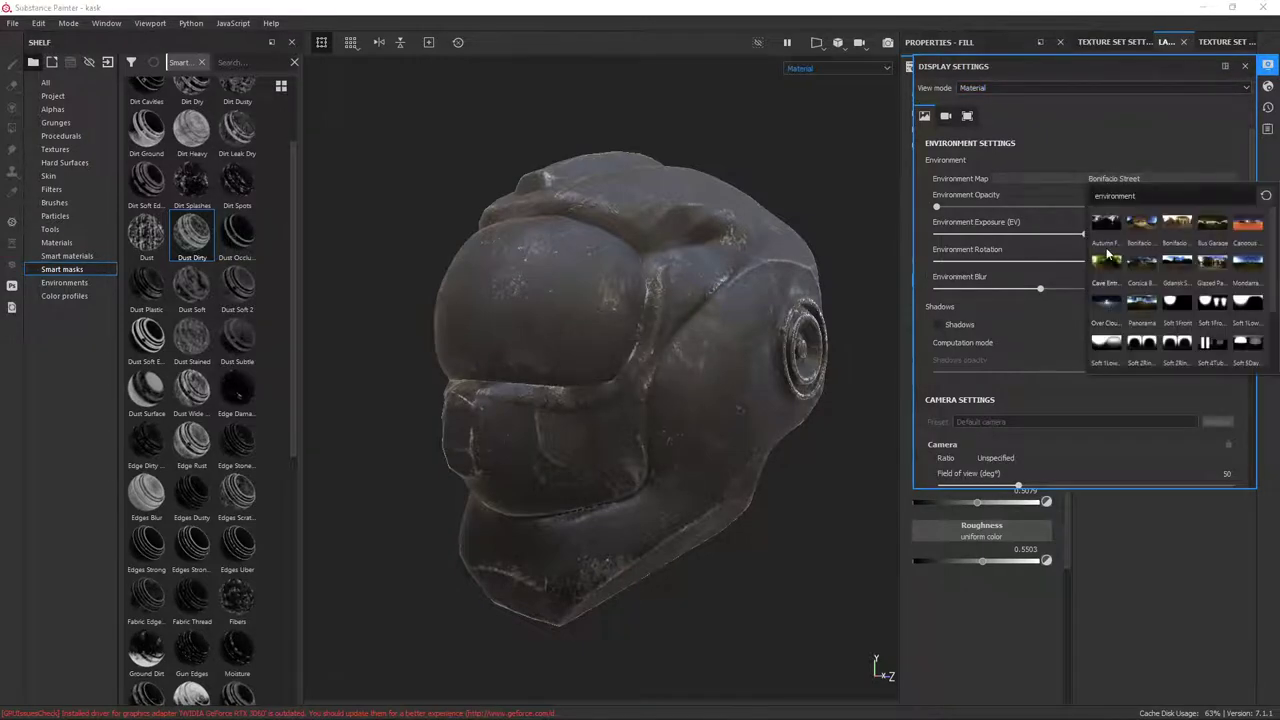
{"action": "left_click", "coordinate": [1110, 220]}
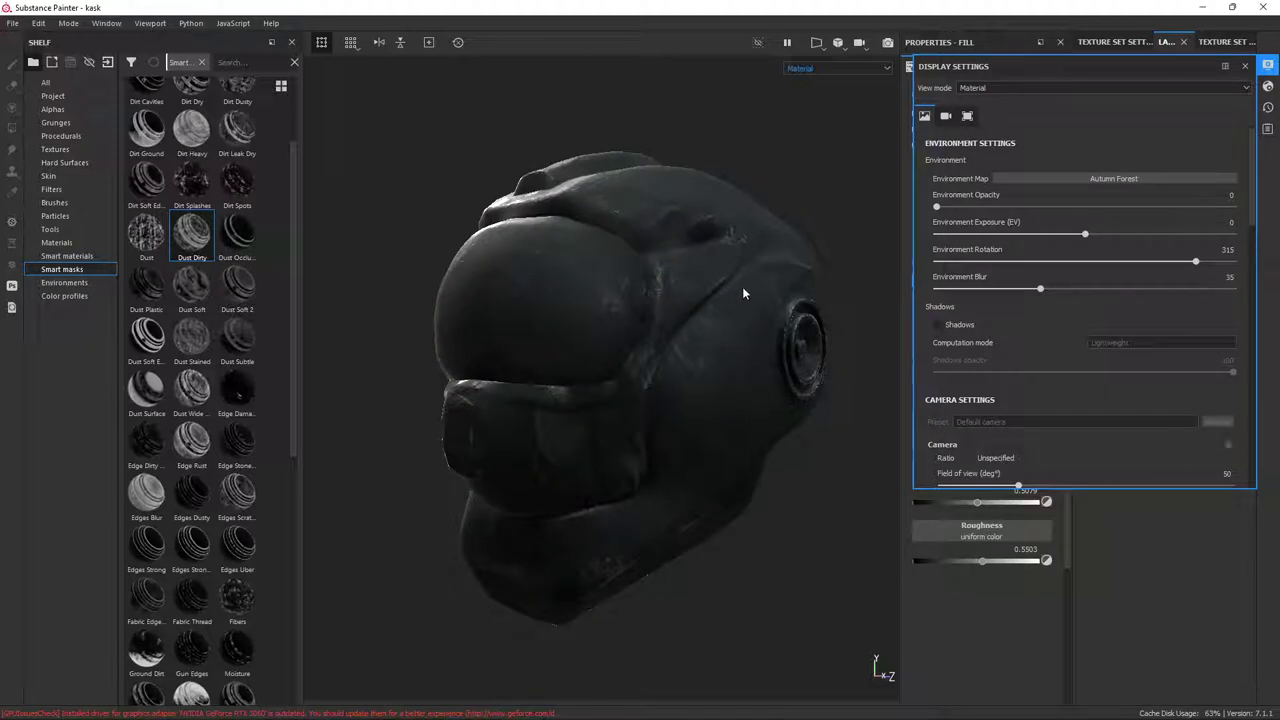
{"action": "left_click_drag", "start_coordinate": [767, 276], "coordinate": [970, 231], "text": "alt"}
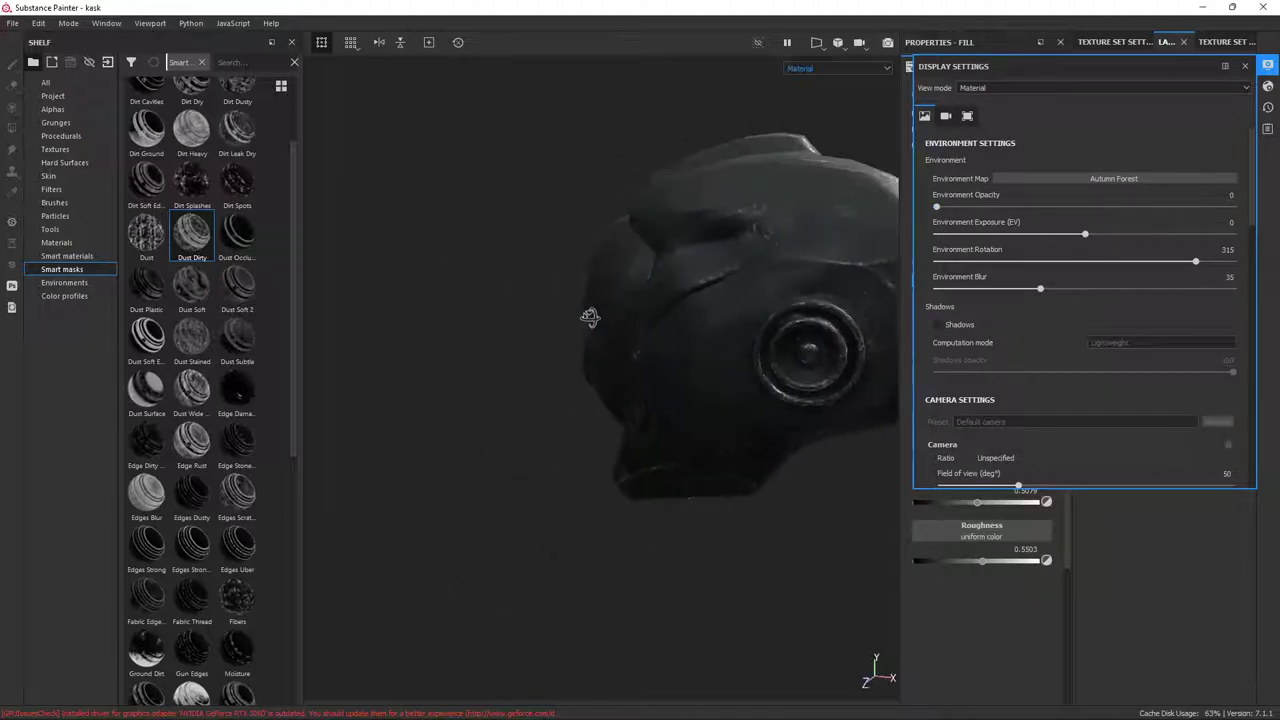
{"action": "left_click", "coordinate": [1077, 180]}
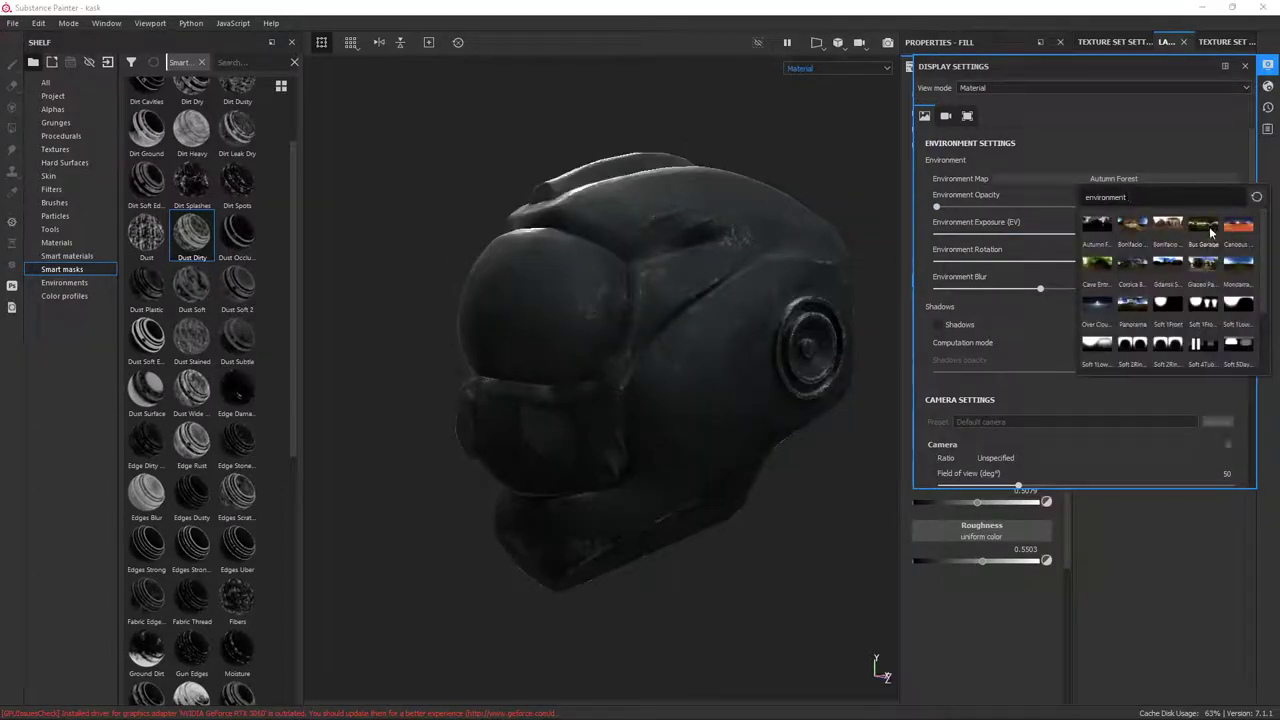
{"action": "left_click", "coordinate": [1203, 226]}
{"action": "mouse_move", "coordinate": [742, 317]}
{"action": "left_mouse_down", "text": "alt"}
{"action": "mouse_move", "coordinate": [523, 369]}
{"action": "mouse_move", "coordinate": [751, 315]}
{"action": "left_mouse_up", "text": "alt"}
Try the Villa Nova Street environment map, then return to Bonifacio Street lighting
{"action": "left_click", "coordinate": [1083, 178]}
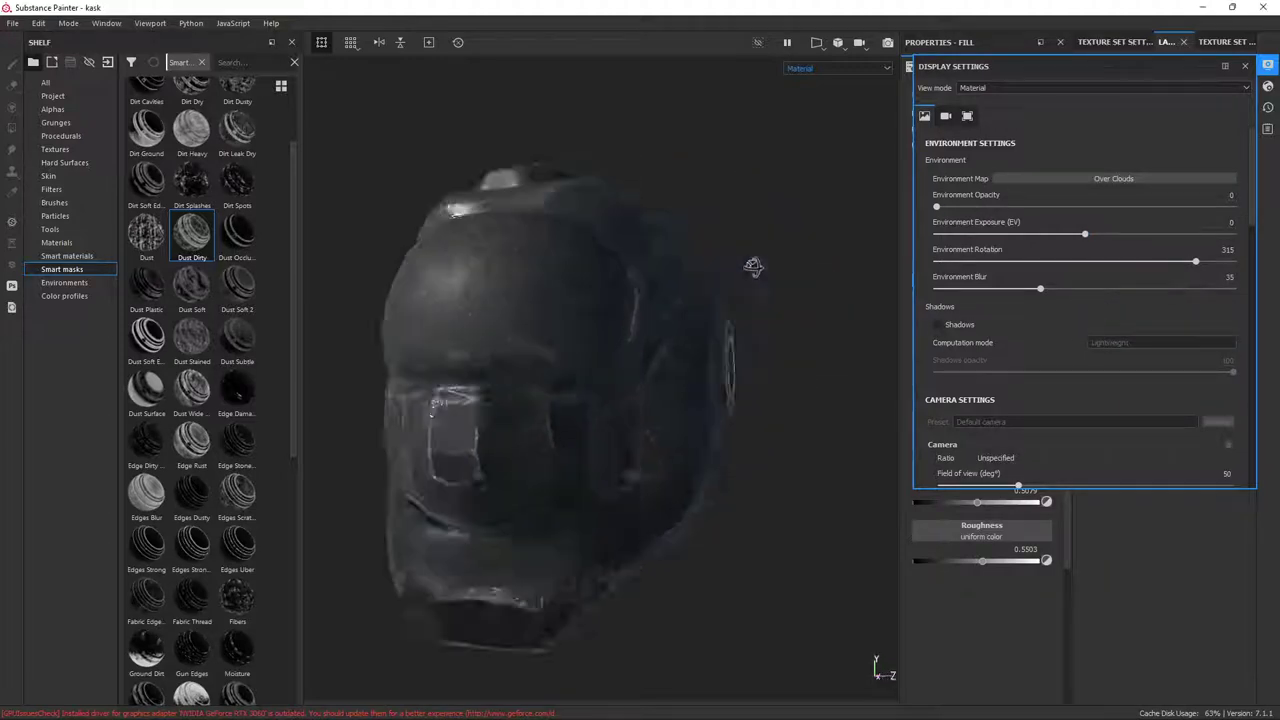
{"action": "left_click", "coordinate": [1102, 178]}
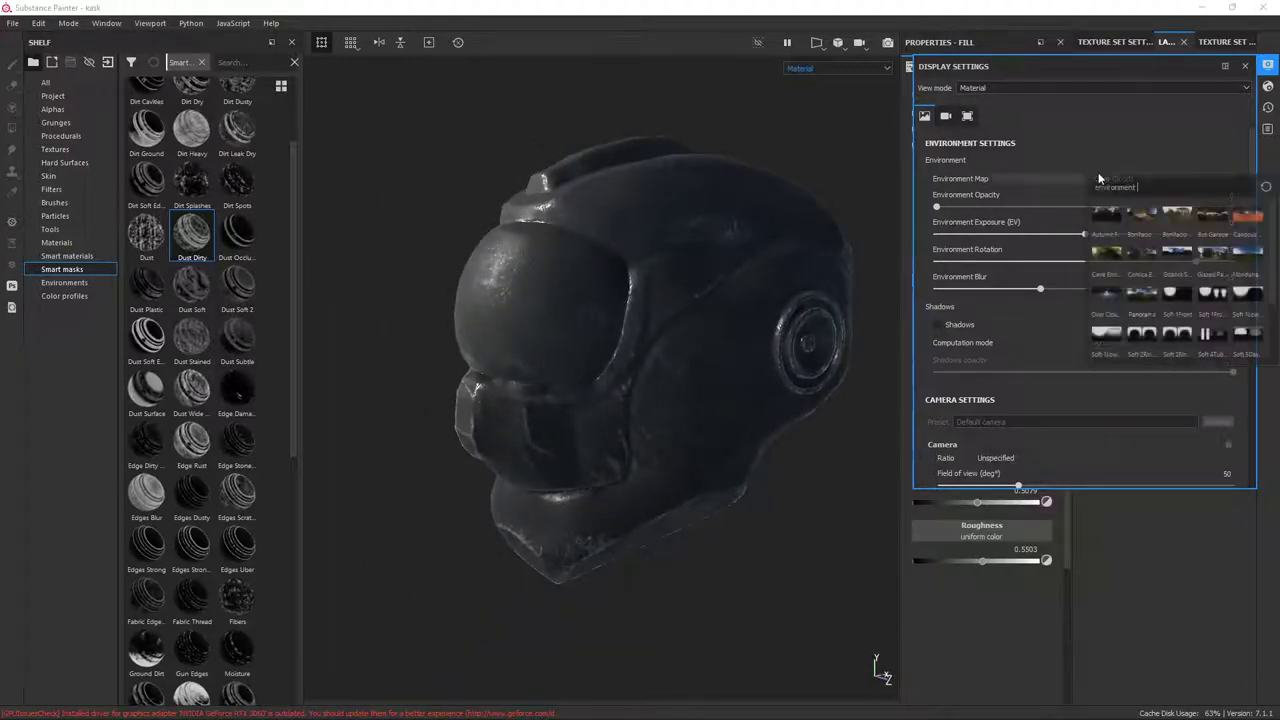
{"action": "left_click", "coordinate": [1088, 342]}
{"action": "left_click_drag", "start_coordinate": [700, 300], "coordinate": [800, 280], "text": "alt"}
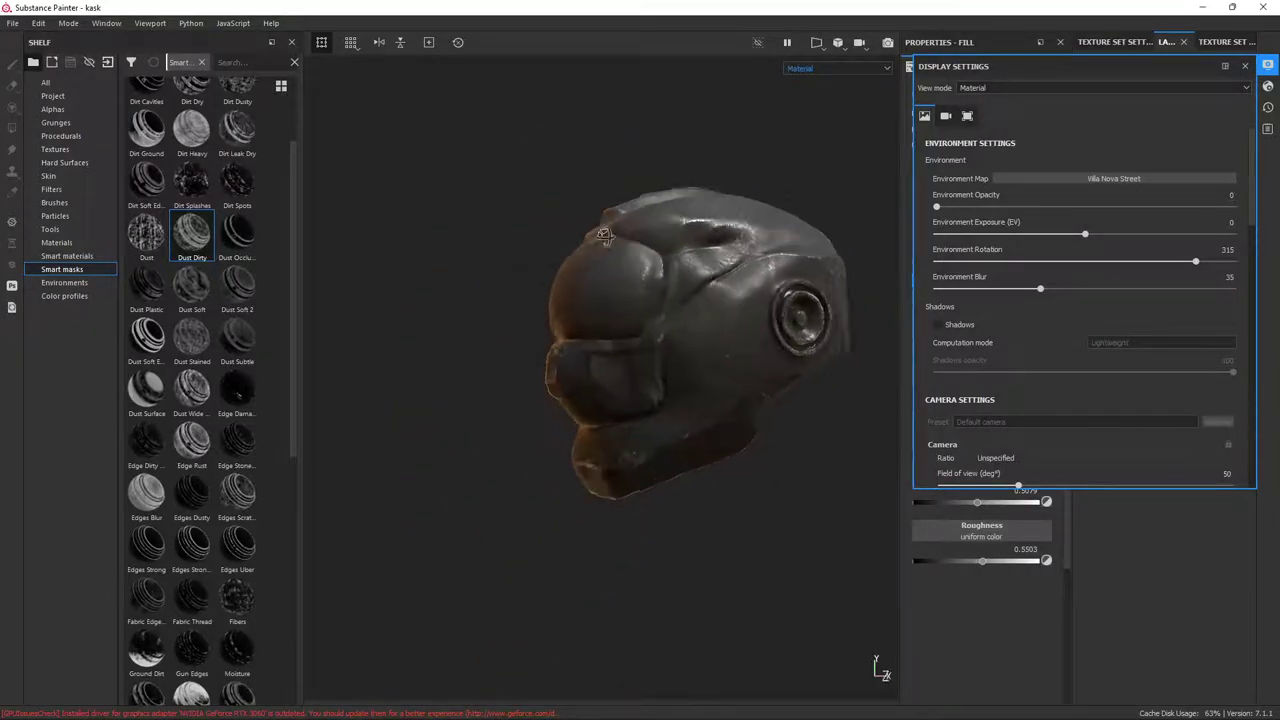
{"action": "left_click", "coordinate": [1080, 180]}
{"action": "left_click", "coordinate": [1094, 232]}
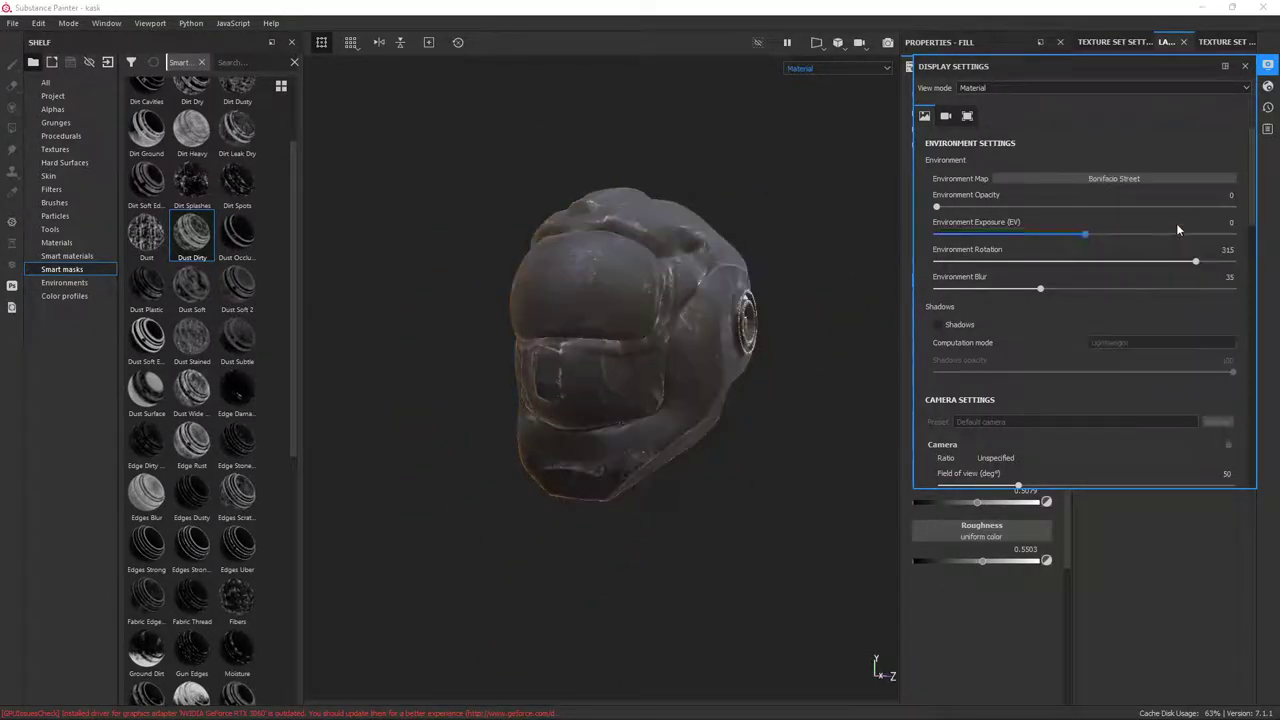
{"action": "left_click", "coordinate": [1245, 66]}
{"action": "left_click_drag", "start_coordinate": [862, 194], "coordinate": [833, 206], "text": "alt"}
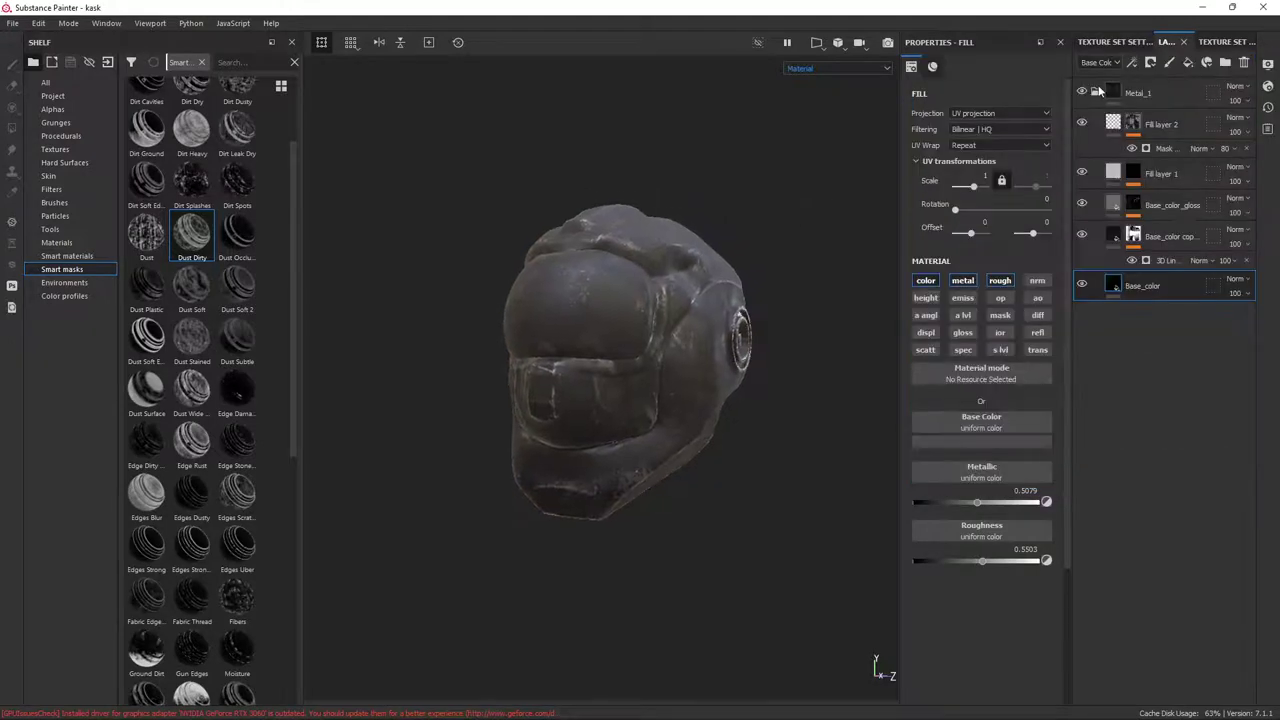
{"action": "right_click", "coordinate": [1161, 90]}
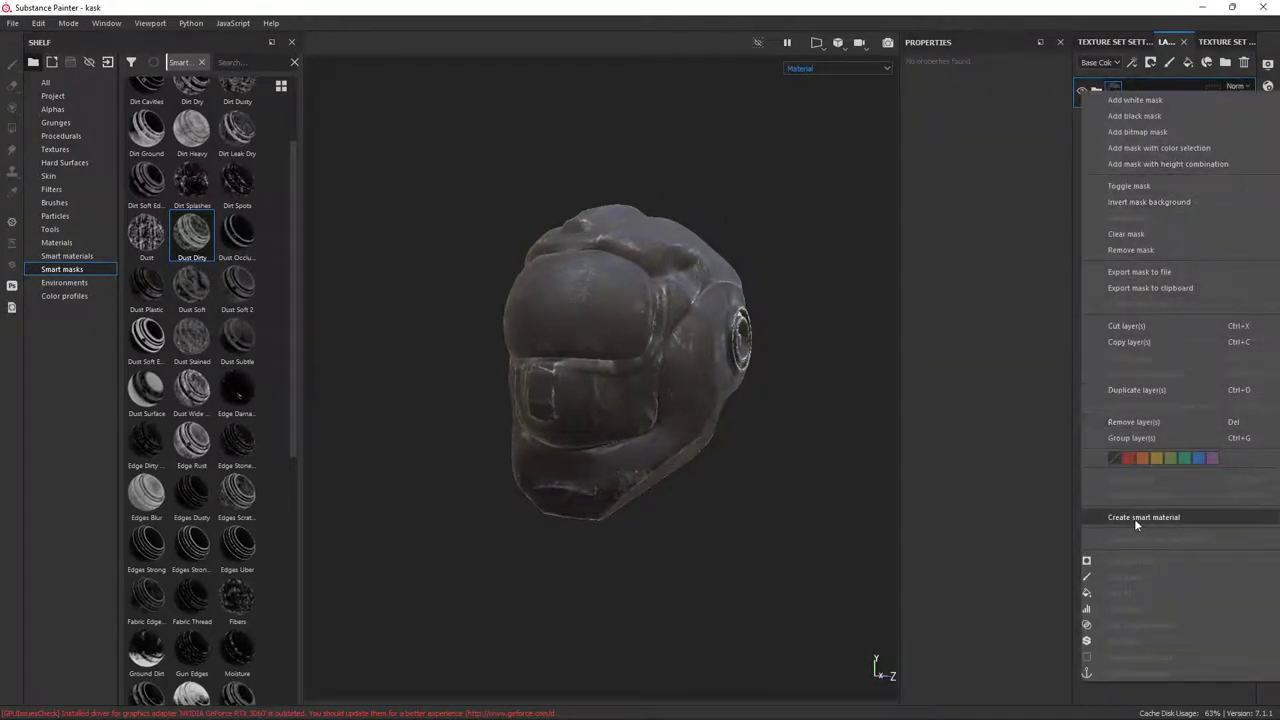
{"action": "left_click", "coordinate": [1160, 520]}
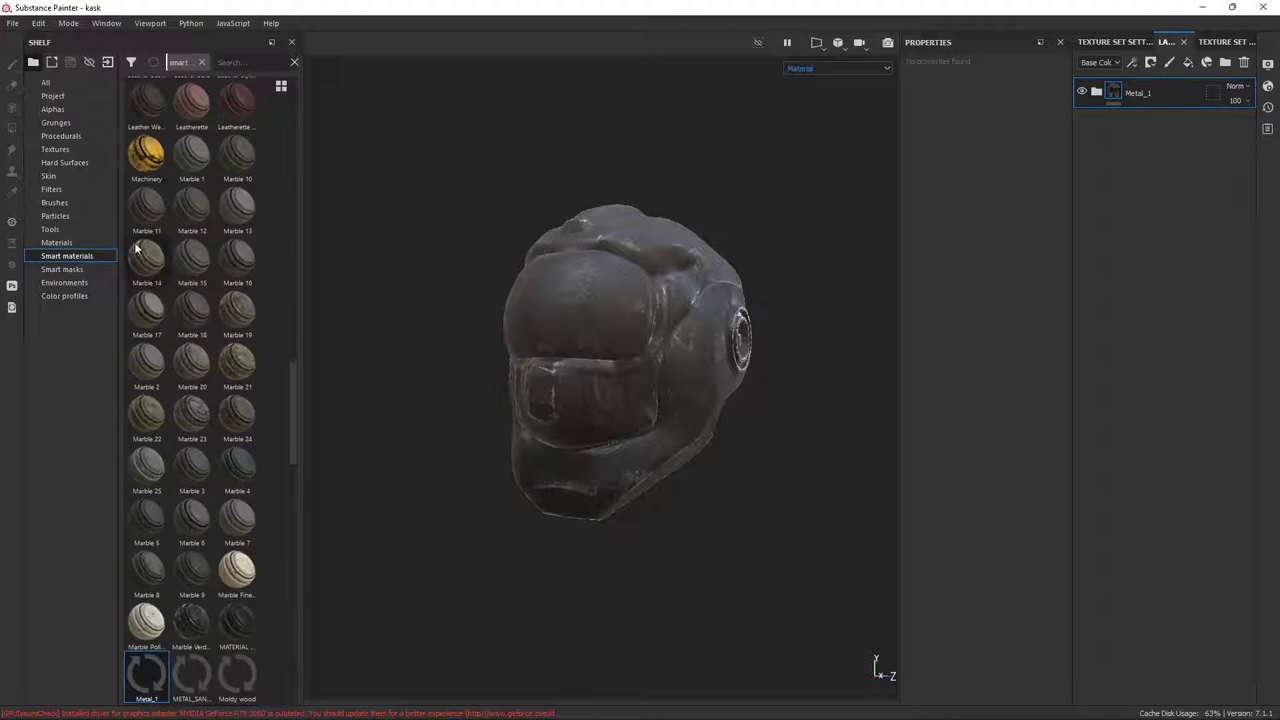
{"action": "scroll", "coordinate": [157, 632], "scroll_direction": "down", "scroll_amount": 5}
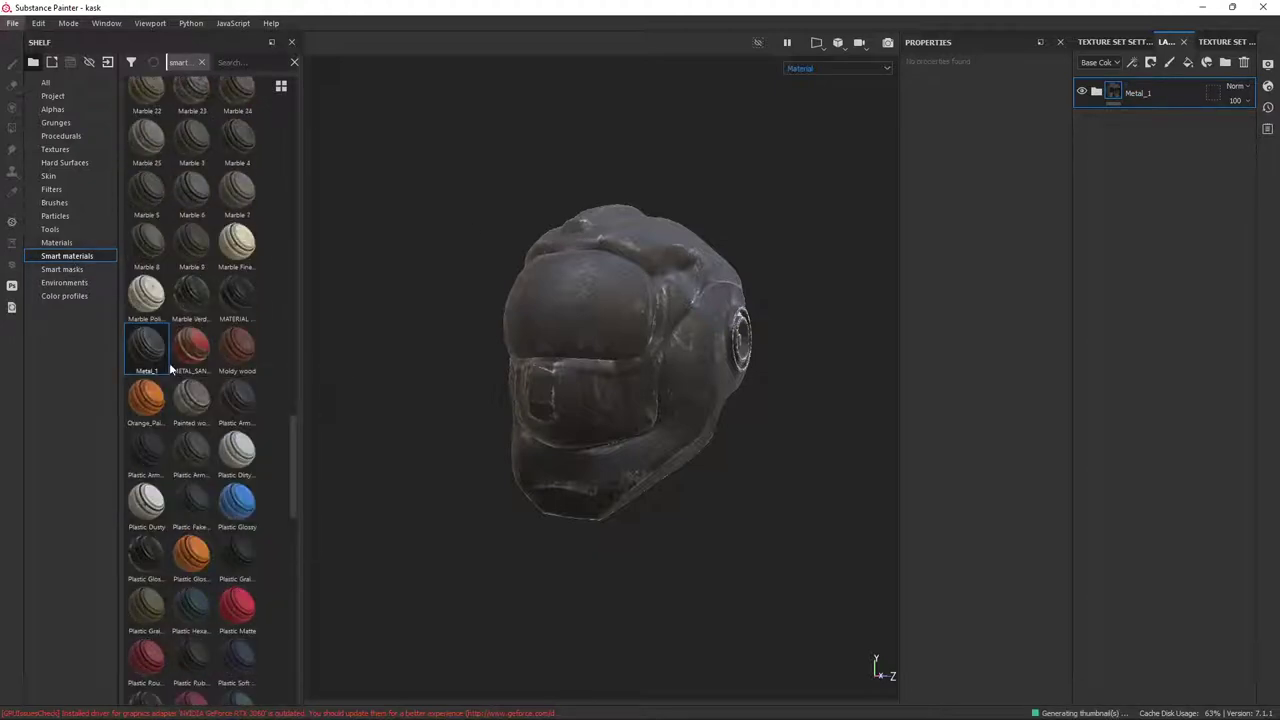
{"action": "mouse_move", "coordinate": [147, 347]}
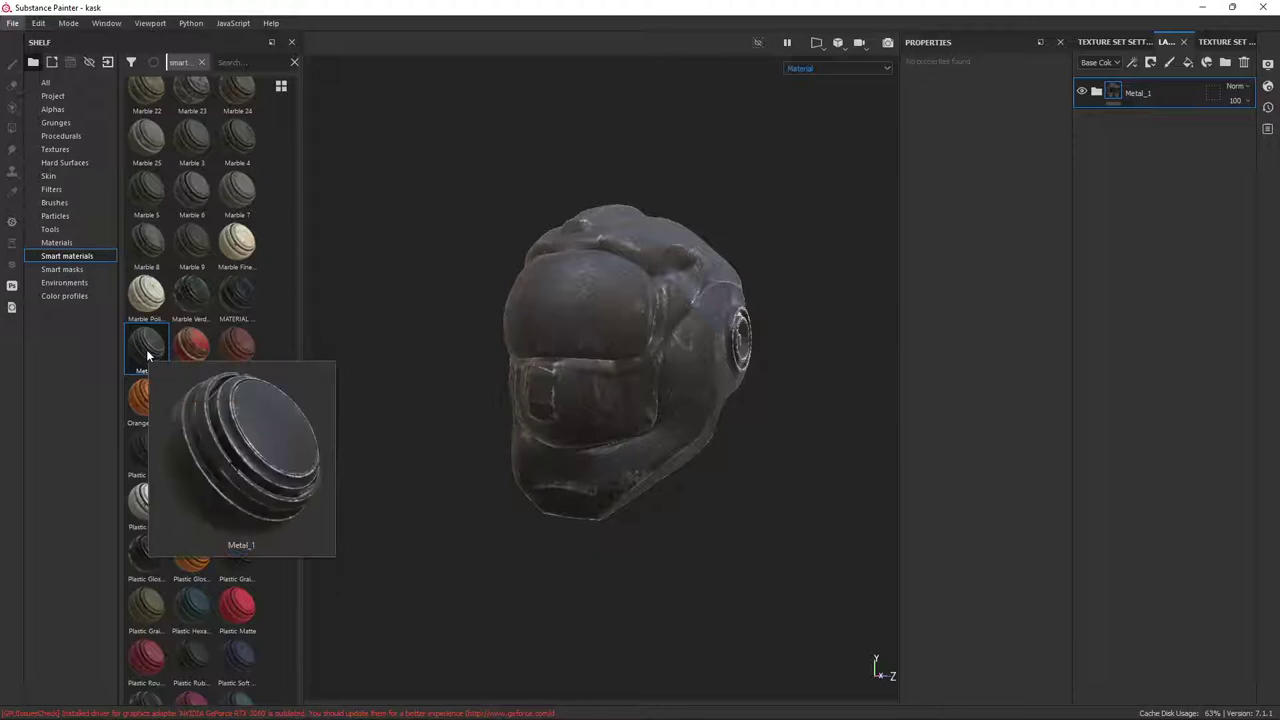
Delete the Metal_1 layer and drop the saved Metal_1 smart material onto the helmet, inspecting it up close
{"action": "left_click", "coordinate": [1245, 63]}
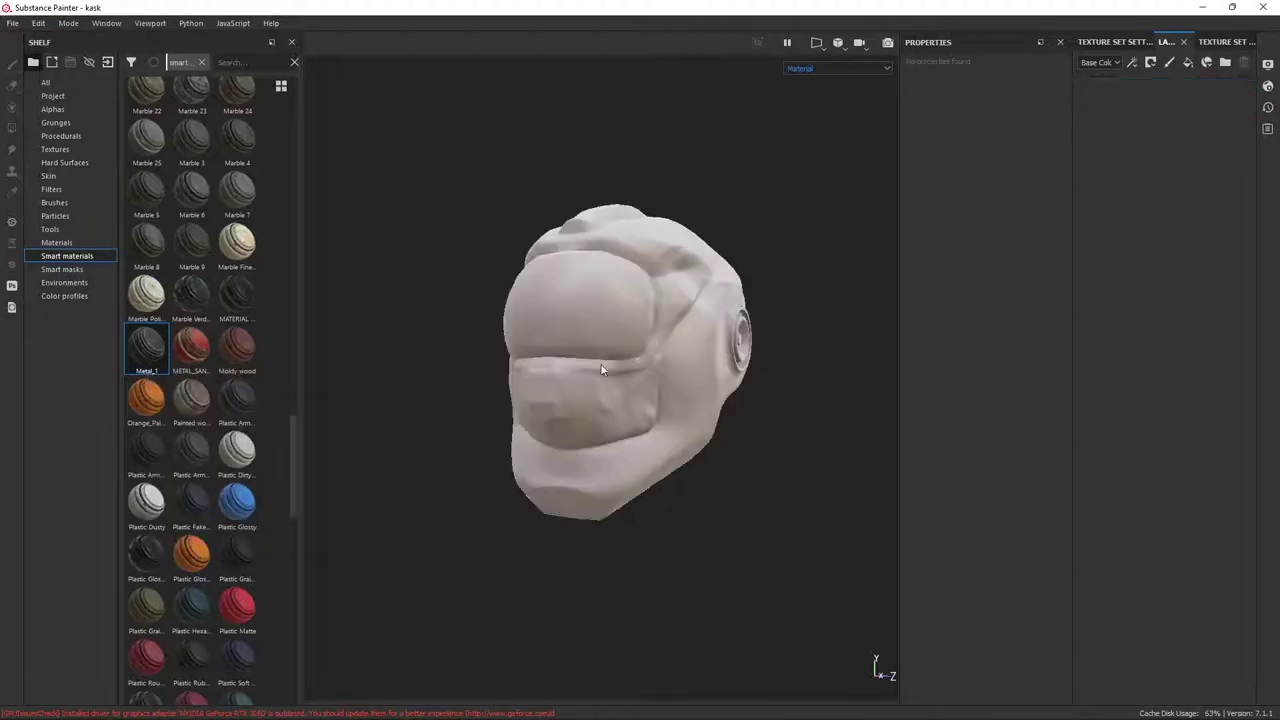
{"action": "left_click_drag", "start_coordinate": [170, 356], "coordinate": [575, 318]}
{"action": "left_click_drag", "start_coordinate": [833, 197], "coordinate": [833, 197]}
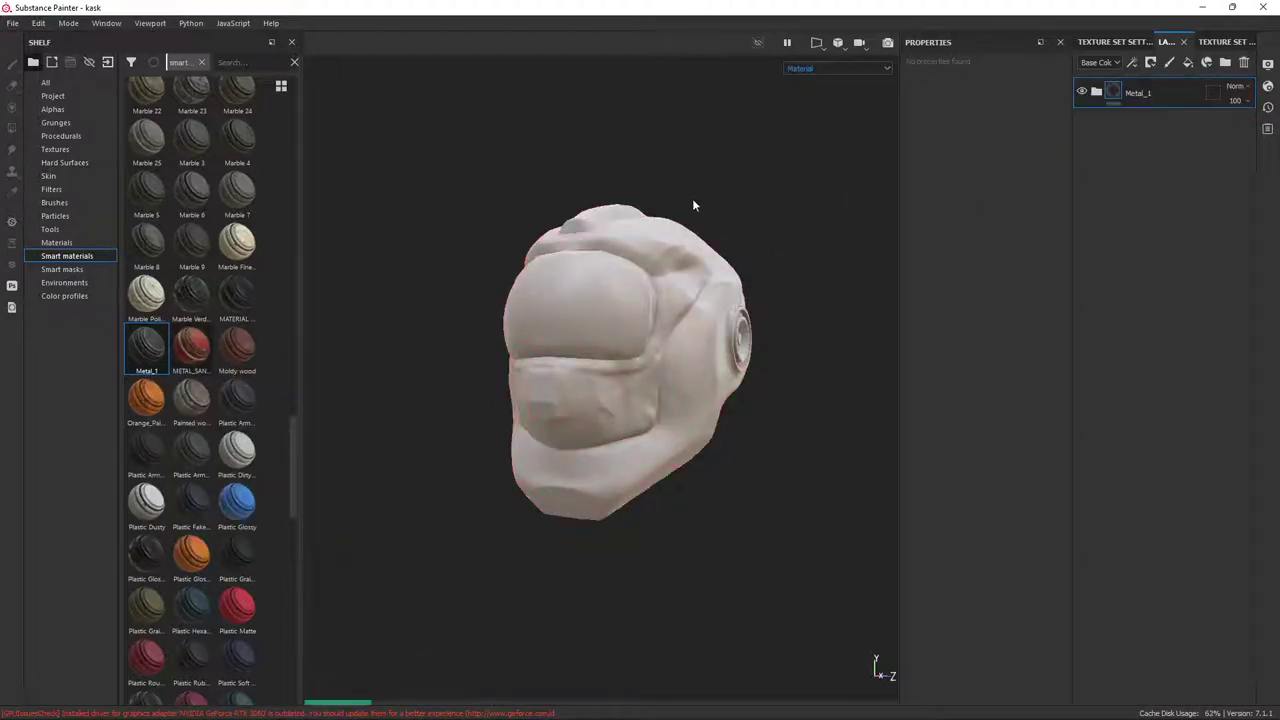
{"action": "mouse_move", "coordinate": [692, 198]}
{"action": "left_mouse_down", "text": "alt"}
{"action": "mouse_move", "coordinate": [731, 201]}
{"action": "mouse_move", "coordinate": [560, 288]}
{"action": "left_mouse_up", "text": "alt"}
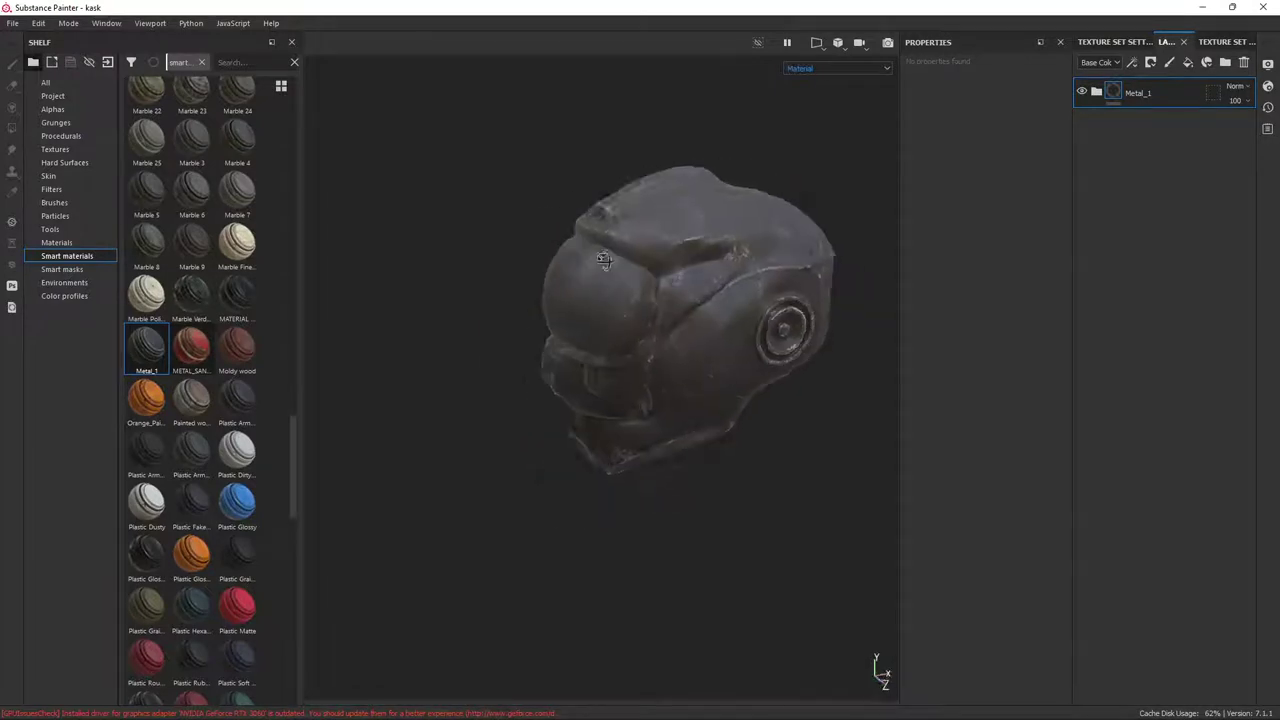
{"action": "left_click", "coordinate": [1244, 62]}
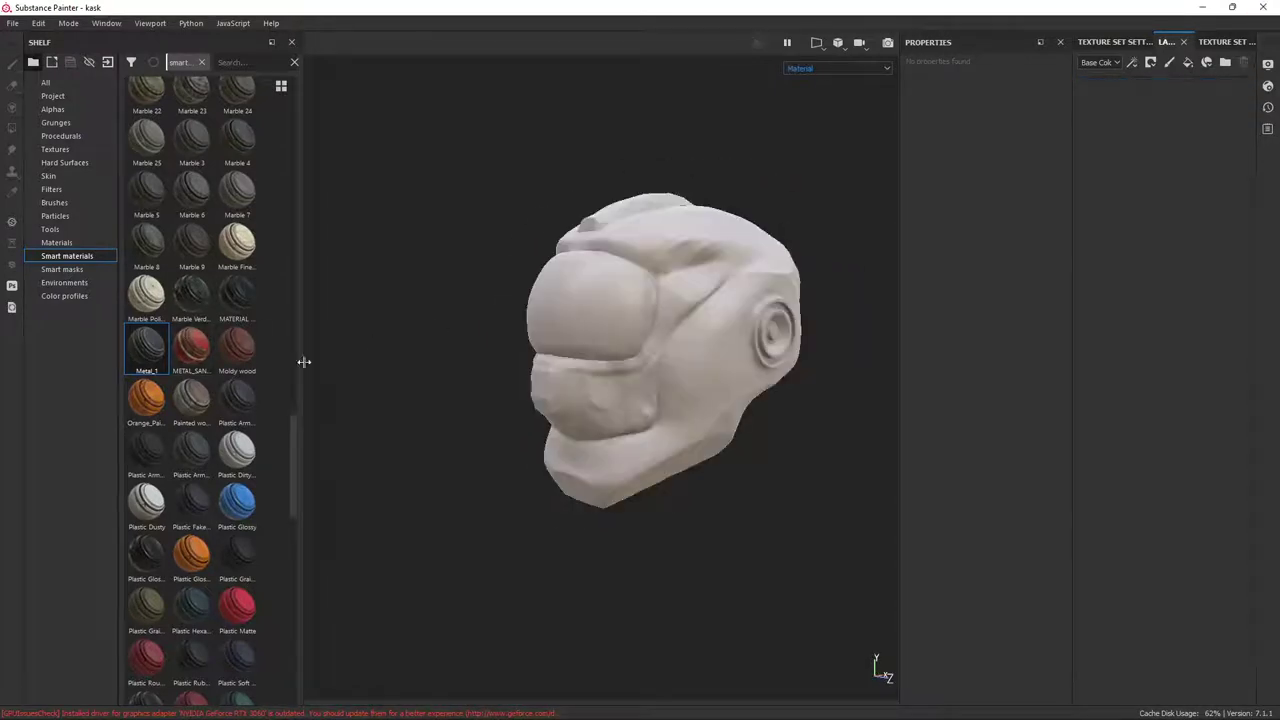
{"action": "left_click_drag", "start_coordinate": [131, 362], "coordinate": [700, 271]}
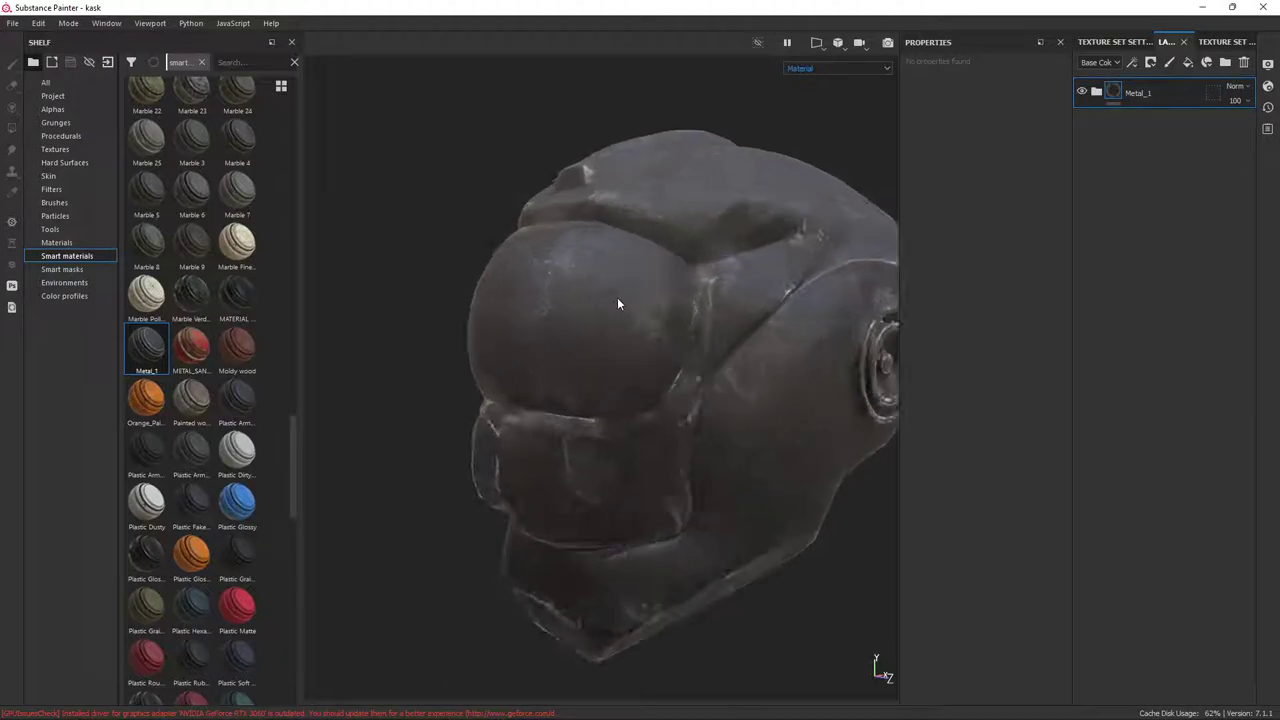
{"action": "mouse_move", "coordinate": [641, 313]}
{"action": "left_mouse_down", "text": "alt"}
{"action": "mouse_move", "coordinate": [533, 415]}
{"action": "mouse_move", "coordinate": [538, 323]}
{"action": "mouse_move", "coordinate": [323, 329]}
{"action": "mouse_move", "coordinate": [529, 303]}
{"action": "mouse_move", "coordinate": [717, 257]}
{"action": "mouse_move", "coordinate": [680, 290]}
{"action": "mouse_move", "coordinate": [636, 268]}
{"action": "left_mouse_up", "text": "alt"}
{"action": "scroll", "coordinate": [533, 415], "scroll_direction": "up", "scroll_amount": 5}
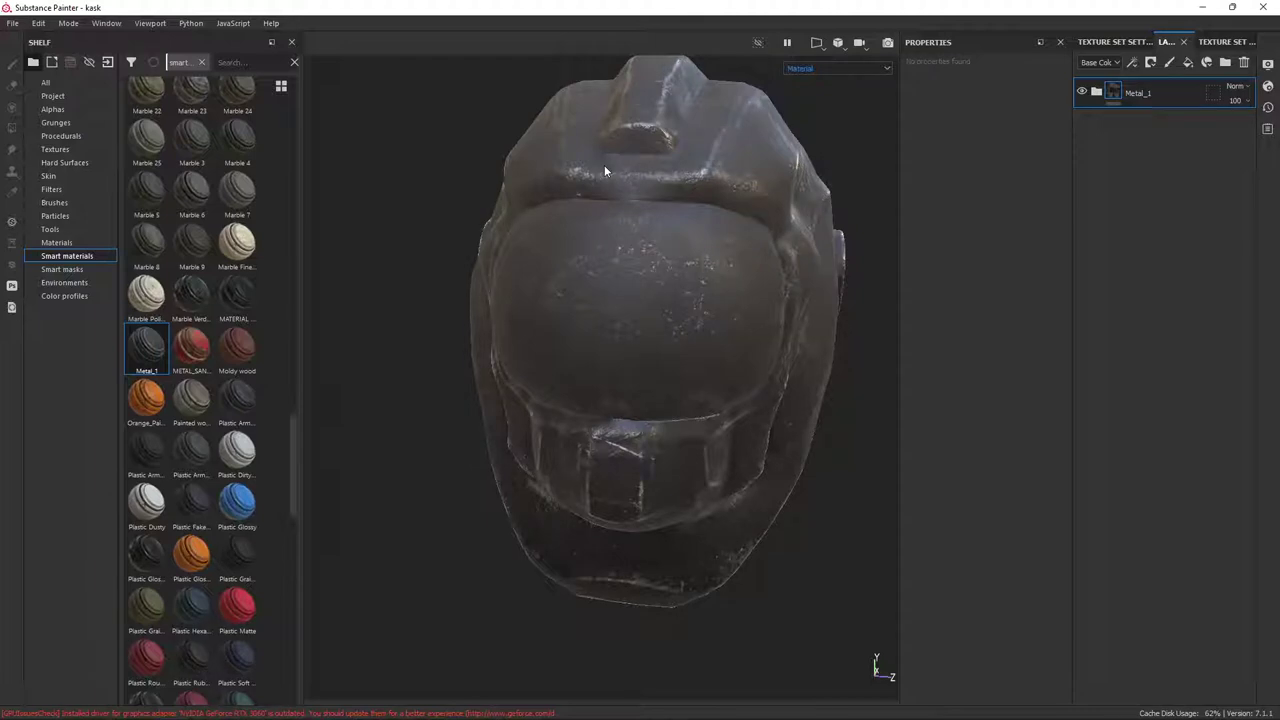
{"action": "scroll", "coordinate": [174, 483], "scroll_direction": "down", "scroll_amount": 5}
{"action": "scroll", "coordinate": [176, 487], "scroll_direction": "down", "scroll_amount": 5}
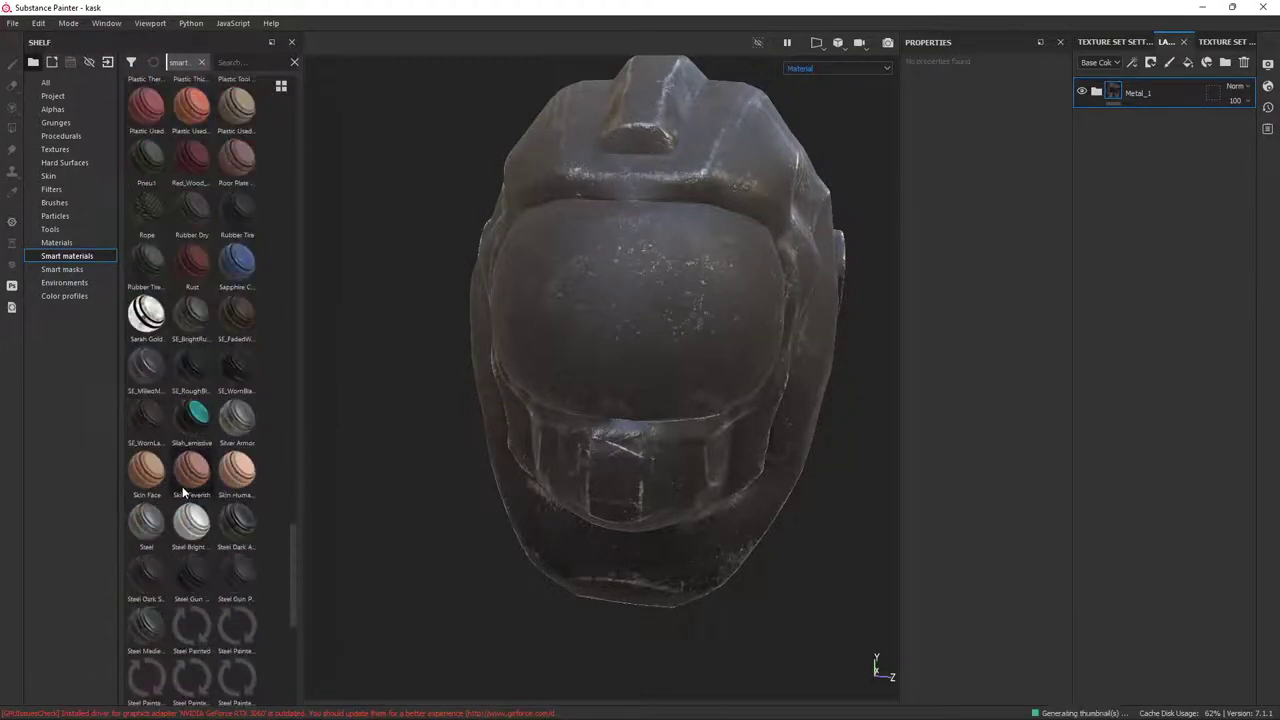
Drop Silah_emissive onto the helmet, delete the Metal_1 layer, and remove the emissive layer's mask
{"action": "mouse_move", "coordinate": [182, 416]}
{"action": "left_mouse_down"}
{"action": "mouse_move", "coordinate": [632, 286]}
{"action": "mouse_move", "coordinate": [664, 165]}
{"action": "left_mouse_up"}
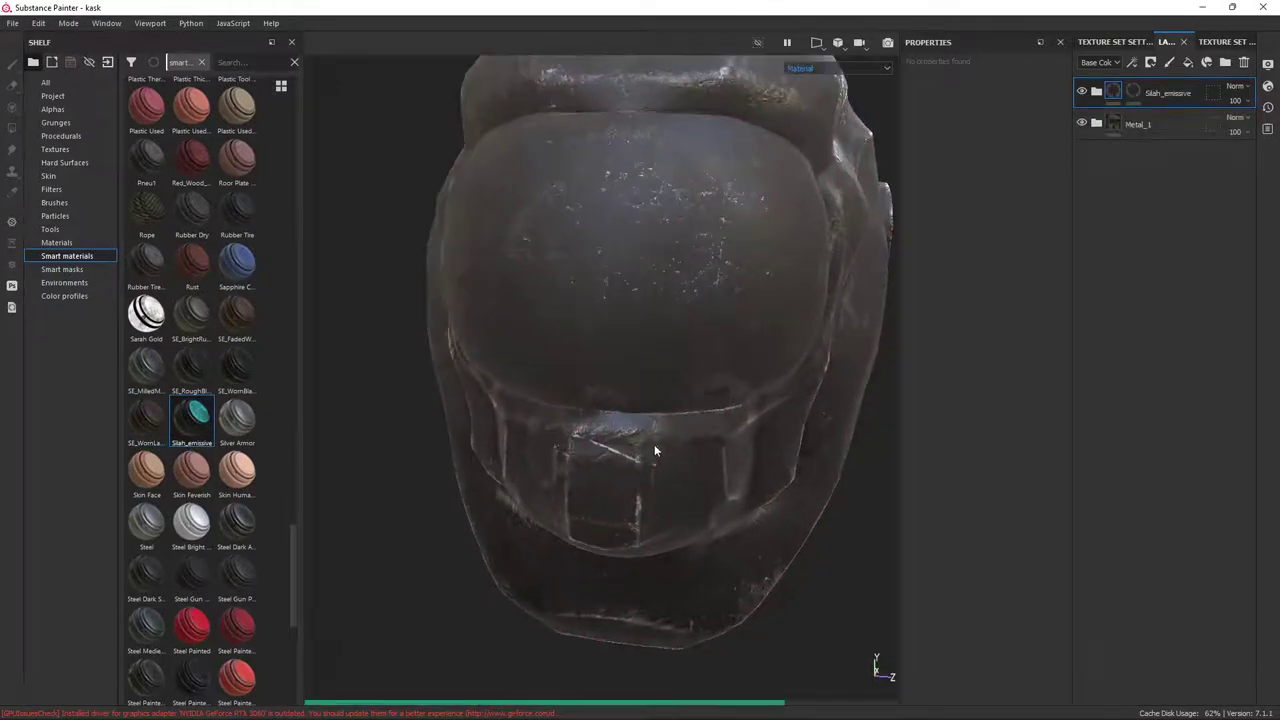
{"action": "left_click", "coordinate": [1171, 125]}
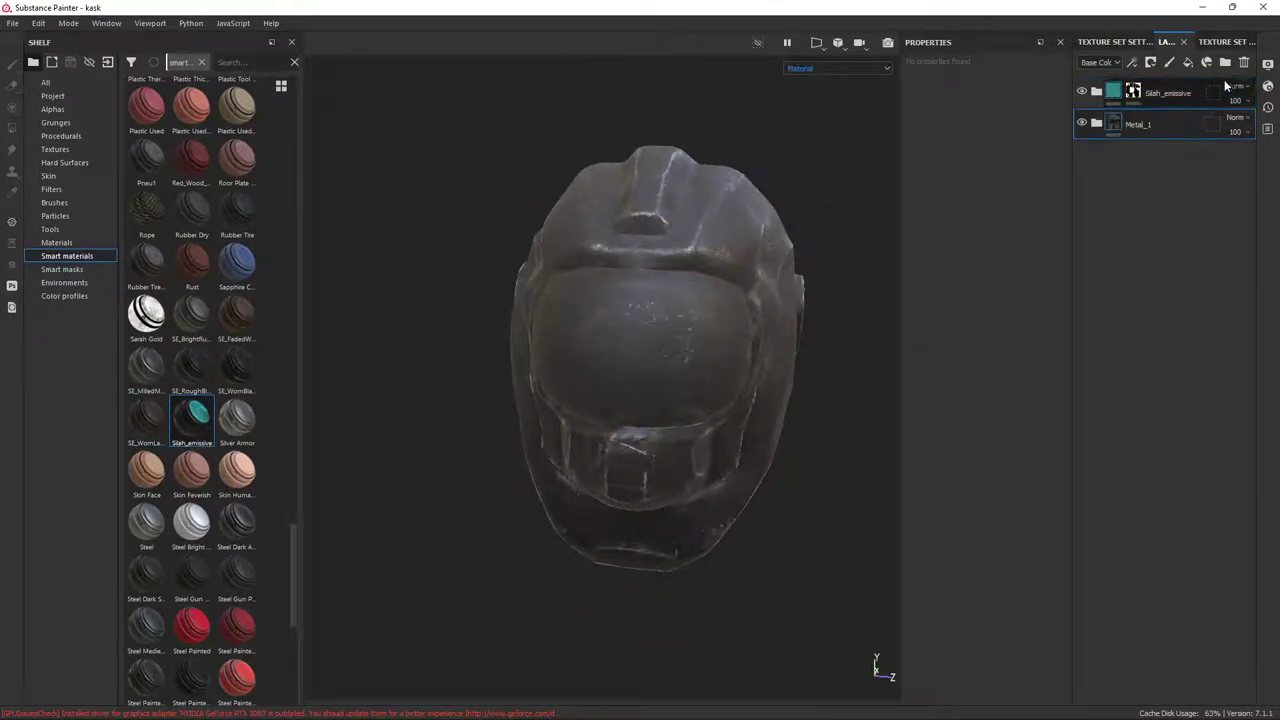
{"action": "key", "text": "Delete"}
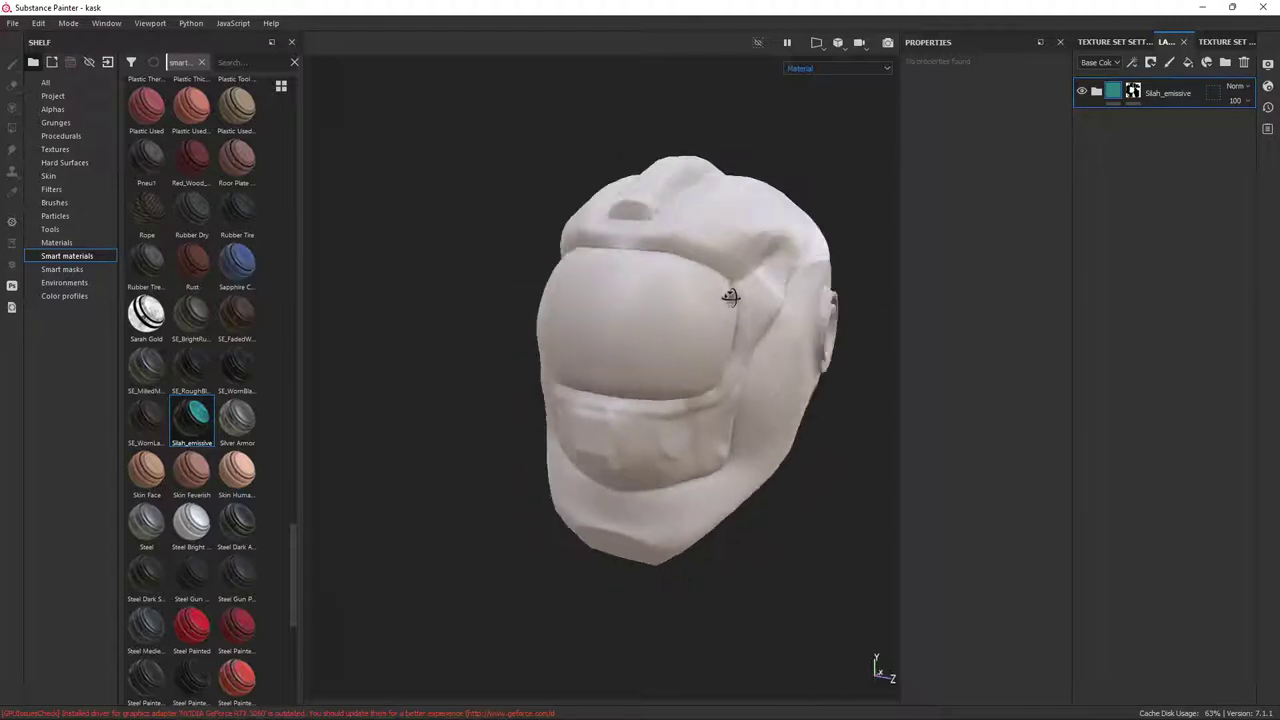
{"action": "key", "text": "1"}
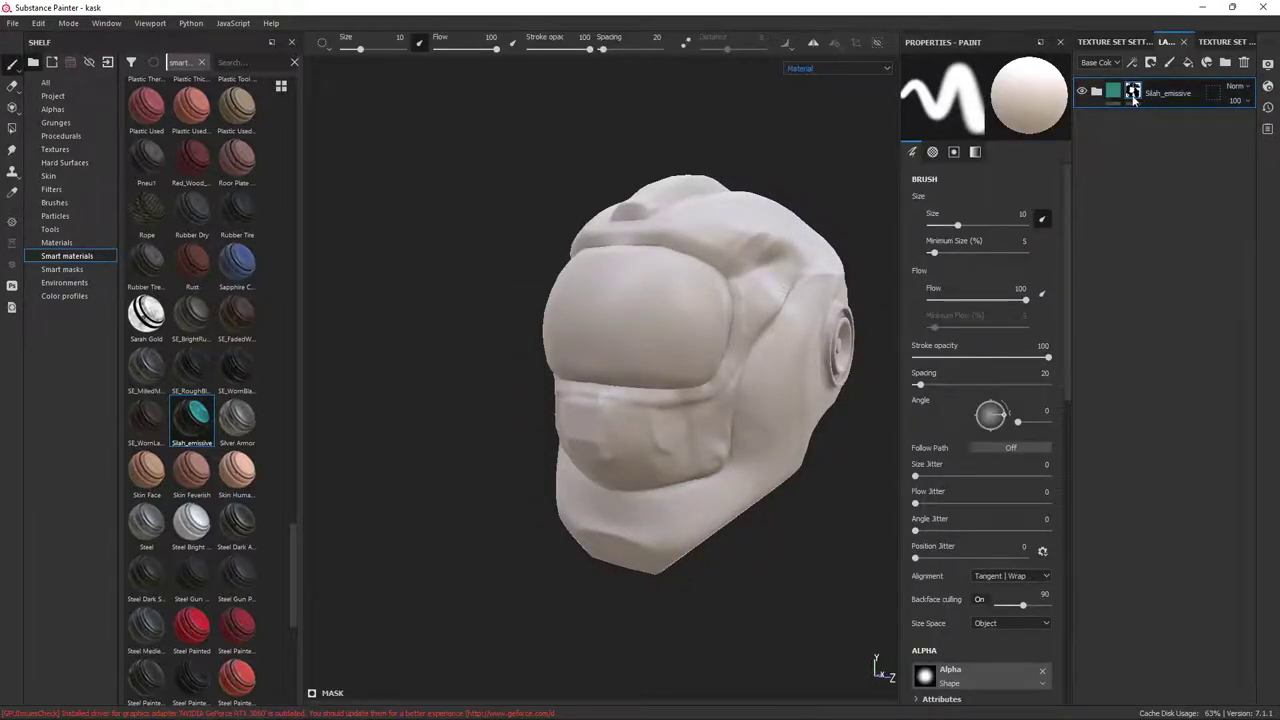
{"action": "right_click", "coordinate": [1133, 98]}
{"action": "left_click", "coordinate": [1156, 252]}
{"action": "mouse_move", "coordinate": [968, 331]}
{"action": "left_mouse_down", "text": "alt"}
{"action": "mouse_move", "coordinate": [800, 400]}
{"action": "mouse_move", "coordinate": [830, 385]}
{"action": "left_mouse_up", "text": "alt"}
Add a black mask to the emissive layer, try the Dirt Ground smart mask, then undo it
{"action": "right_click", "coordinate": [1110, 98]}
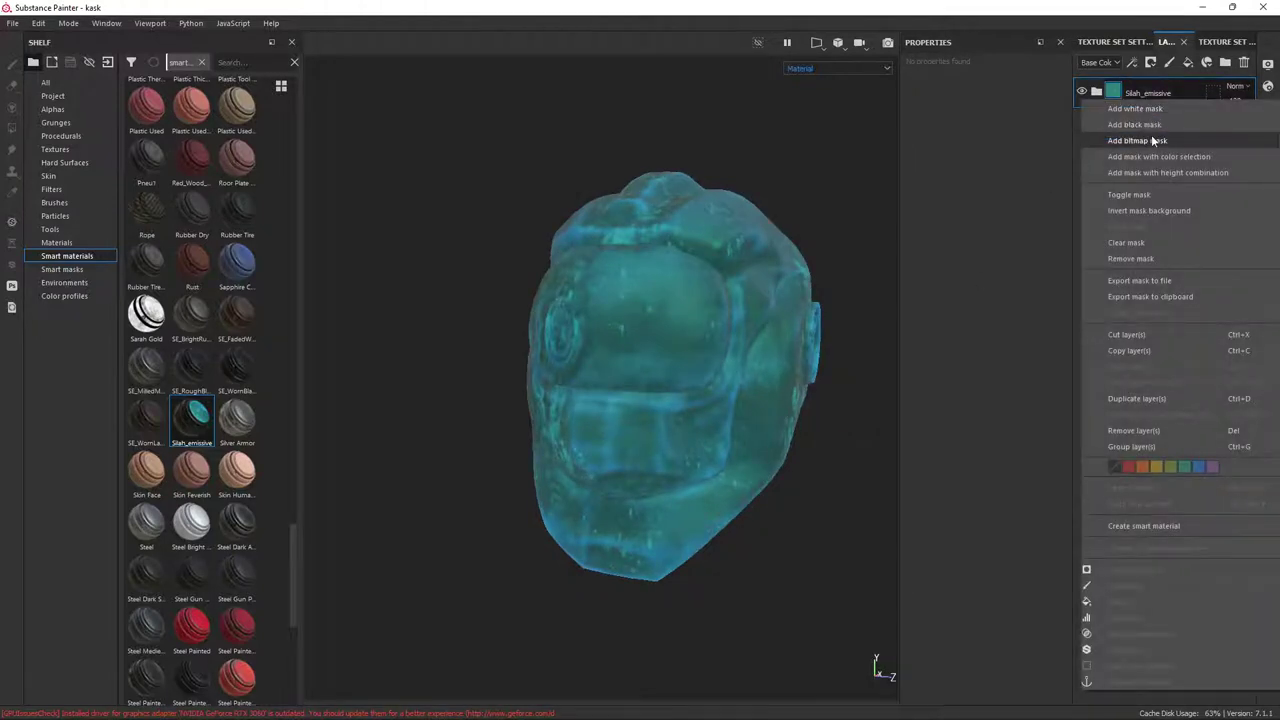
{"action": "left_click", "coordinate": [1151, 126]}
{"action": "left_click", "coordinate": [64, 283]}
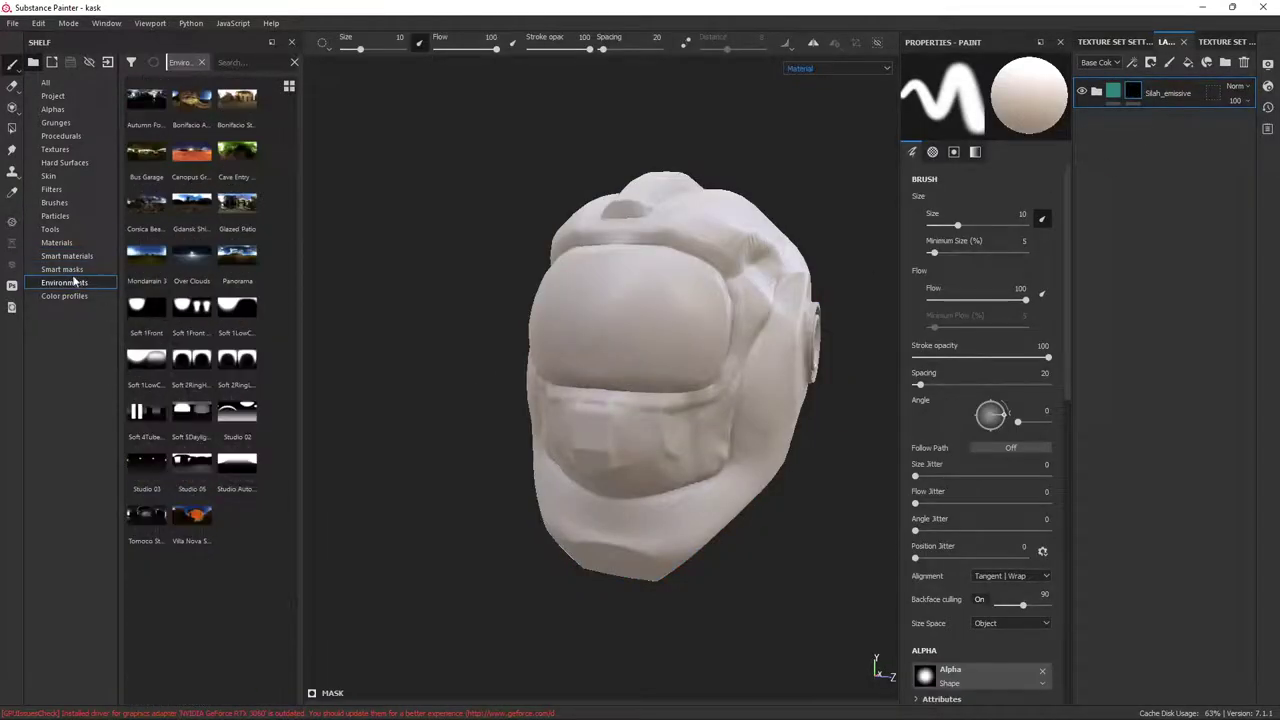
{"action": "left_click", "coordinate": [62, 269]}
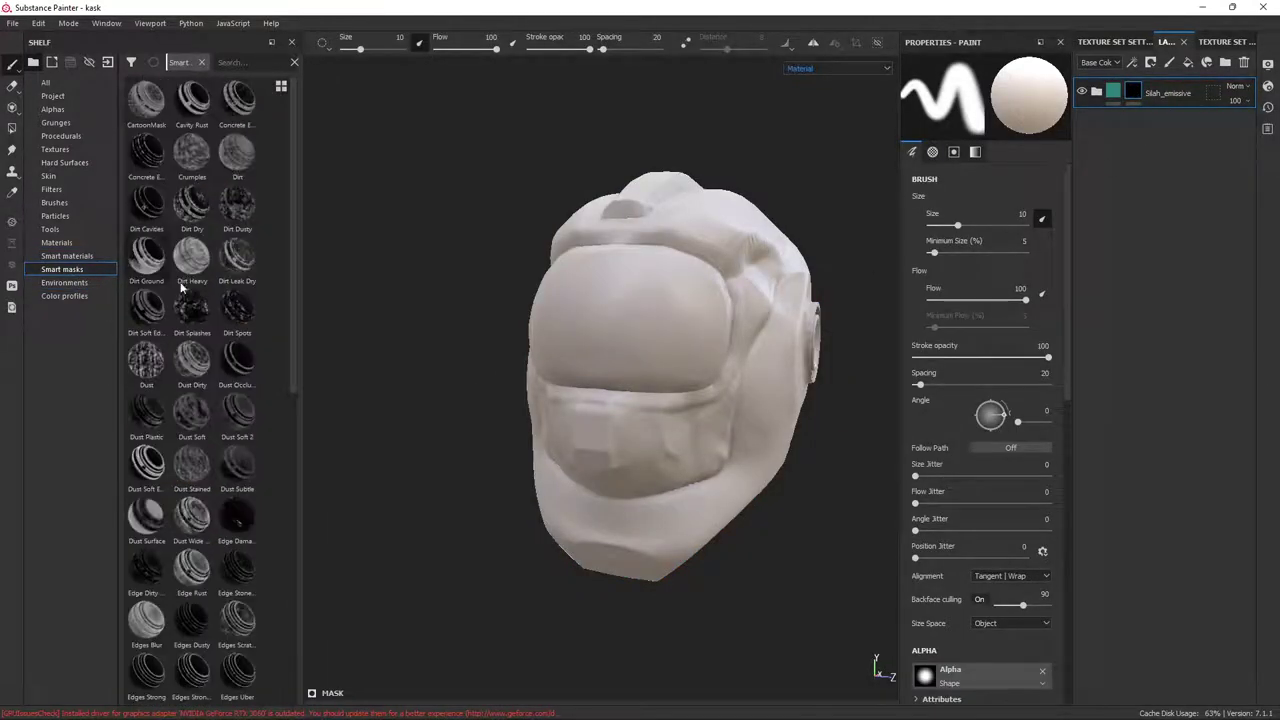
{"action": "mouse_move", "coordinate": [860, 300]}
{"action": "left_mouse_down", "text": "alt"}
{"action": "mouse_move", "coordinate": [726, 184]}
{"action": "mouse_move", "coordinate": [548, 300]}
{"action": "mouse_move", "coordinate": [666, 289]}
{"action": "mouse_move", "coordinate": [480, 277]}
{"action": "mouse_move", "coordinate": [648, 310]}
{"action": "mouse_move", "coordinate": [700, 300]}
{"action": "left_mouse_up", "text": "alt"}
{"action": "right_click", "coordinate": [1176, 100]}
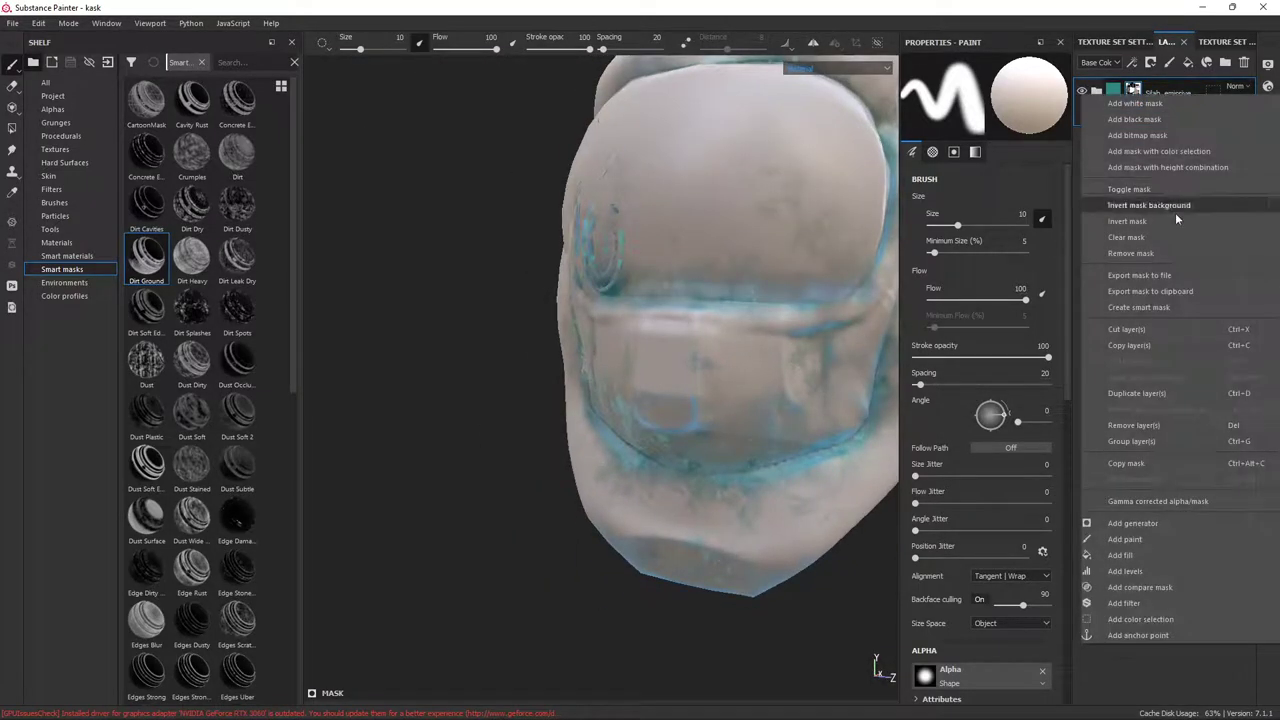
{"action": "left_click", "coordinate": [1144, 222]}
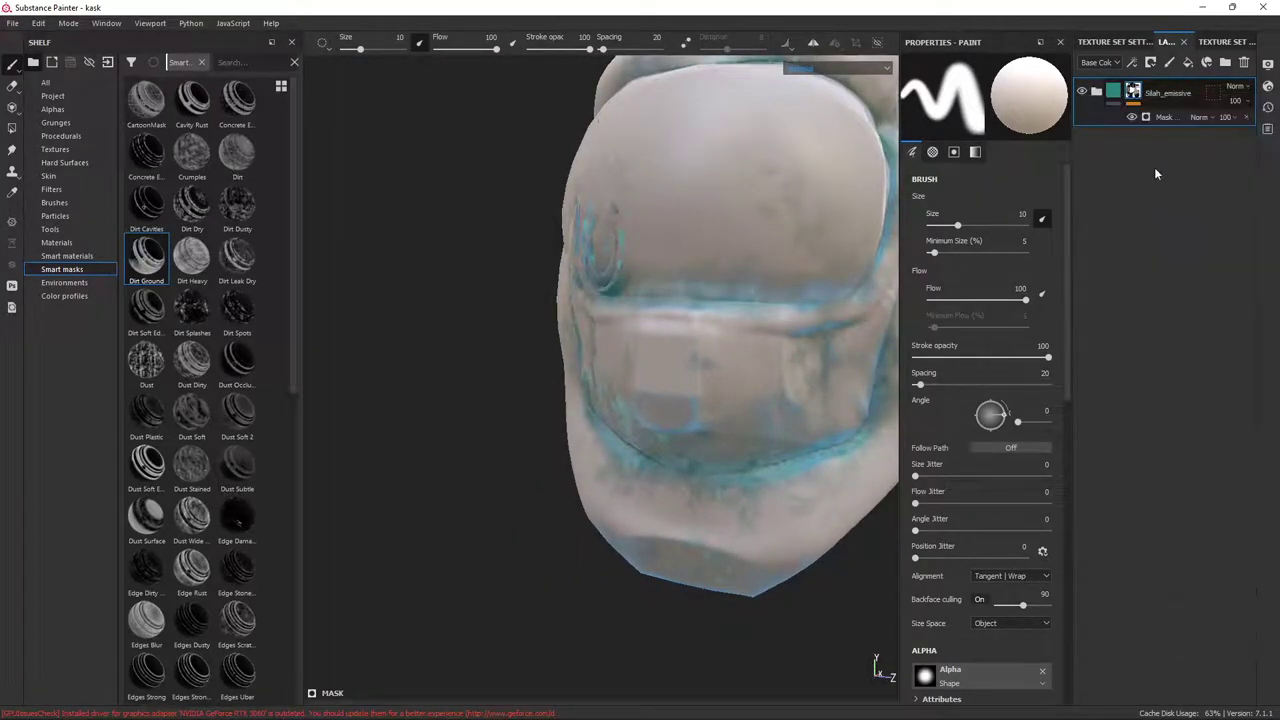
{"action": "key", "text": "ctrl+z"}
Add a fresh black mask and paint teal emissive strokes across the visor
{"action": "right_click", "coordinate": [1160, 95]}
{"action": "left_click", "coordinate": [1160, 110]}
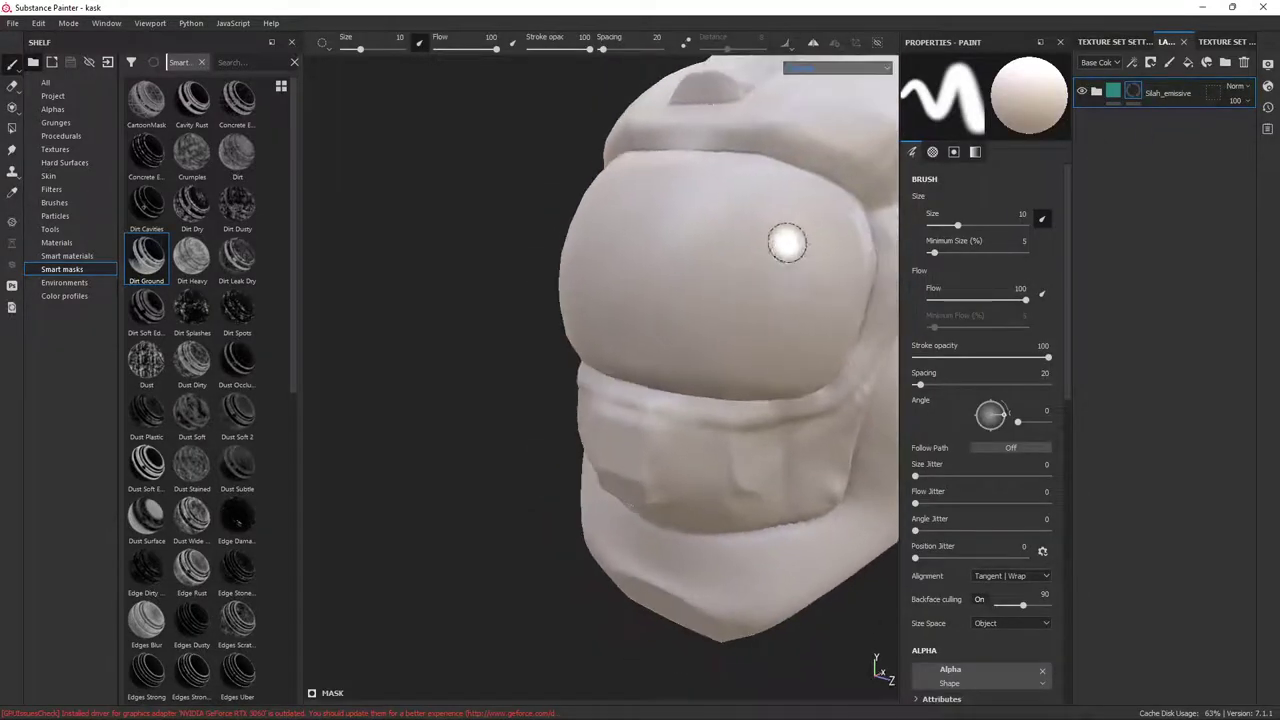
{"action": "mouse_move", "coordinate": [787, 242]}
{"action": "left_mouse_down"}
{"action": "mouse_move", "coordinate": [645, 268]}
{"action": "mouse_move", "coordinate": [740, 245]}
{"action": "mouse_move", "coordinate": [623, 371]}
{"action": "mouse_move", "coordinate": [605, 300]}
{"action": "mouse_move", "coordinate": [785, 320]}
{"action": "left_mouse_up"}
{"action": "left_click_drag", "start_coordinate": [645, 375], "coordinate": [770, 405]}
{"action": "mouse_move", "coordinate": [450, 350]}
{"action": "middle_mouse_down", "text": "alt"}
{"action": "mouse_move", "coordinate": [692, 366]}
{"action": "mouse_move", "coordinate": [610, 370]}
{"action": "middle_mouse_up", "text": "alt"}
{"action": "mouse_move", "coordinate": [720, 385]}
{"action": "left_mouse_down"}
{"action": "mouse_move", "coordinate": [560, 390]}
{"action": "mouse_move", "coordinate": [510, 318]}
{"action": "mouse_move", "coordinate": [480, 355]}
{"action": "left_mouse_up"}
{"action": "left_click_drag", "start_coordinate": [597, 273], "coordinate": [165, 193], "text": "alt"}
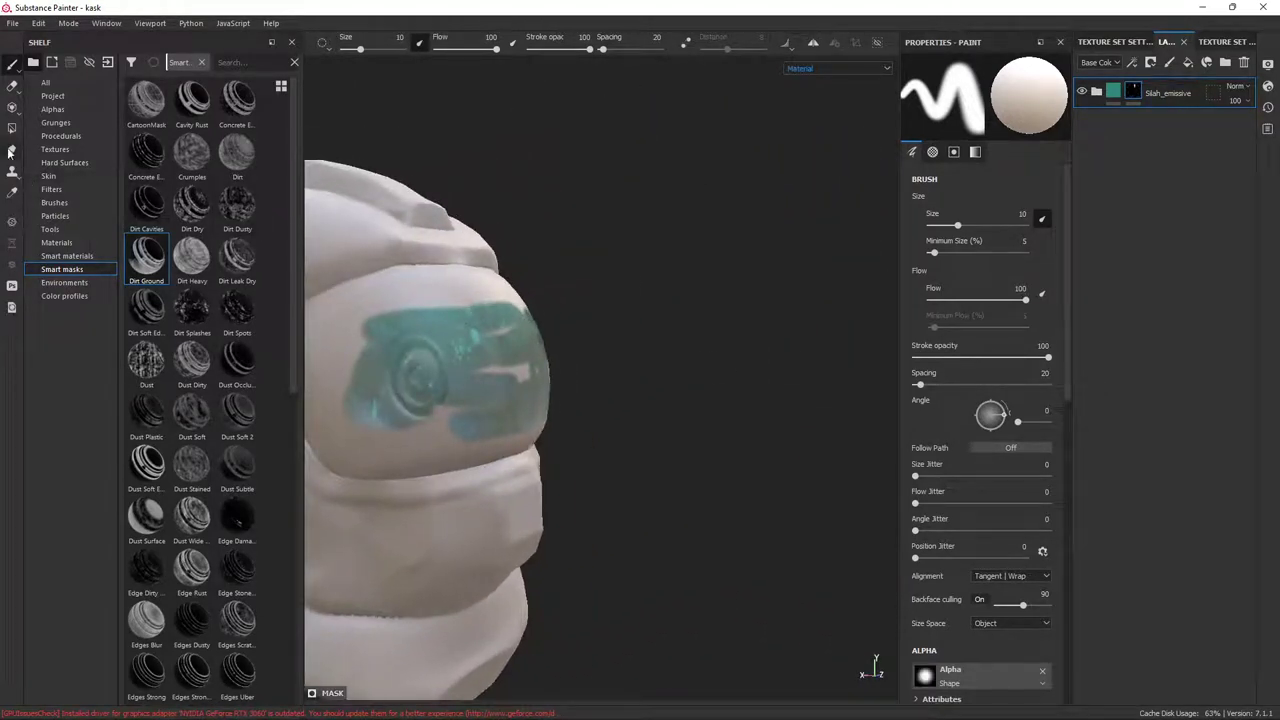
Switch the mask to polygon fill mode, finish editing the visor mask and reframe the helmet
{"action": "key", "text": "6"}
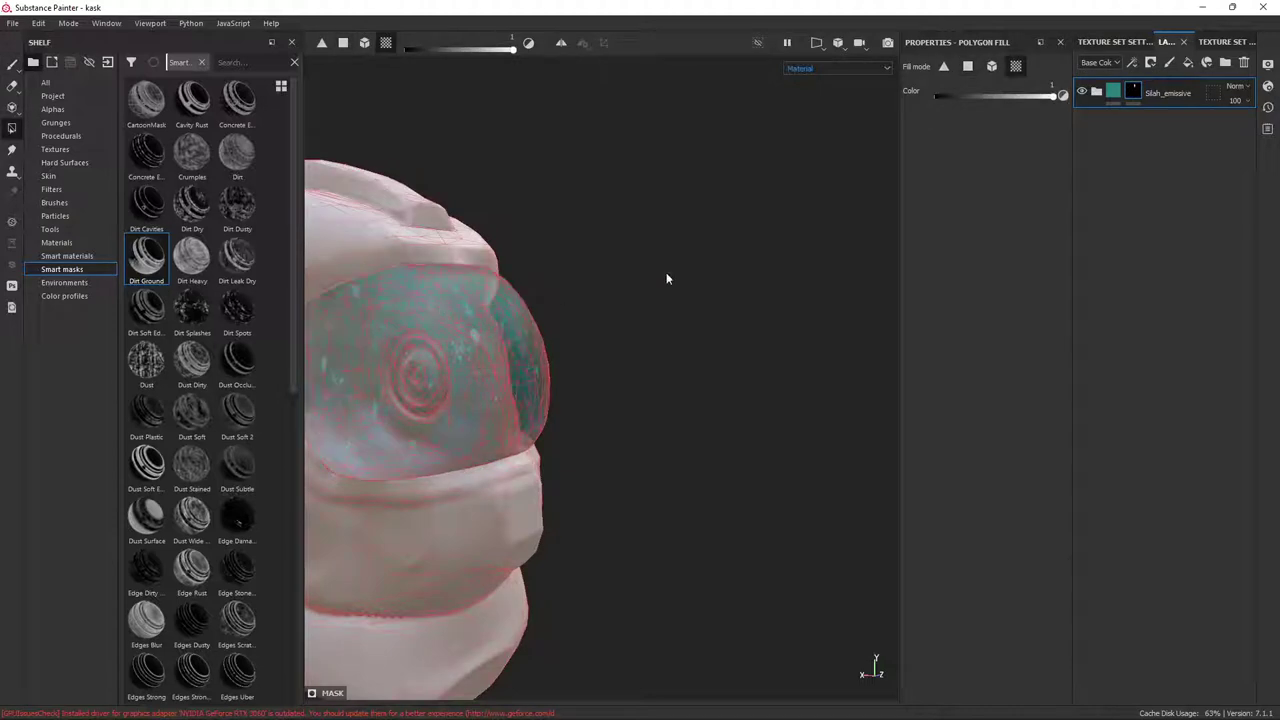
{"action": "left_click_drag", "start_coordinate": [666, 272], "coordinate": [486, 303], "text": "alt"}
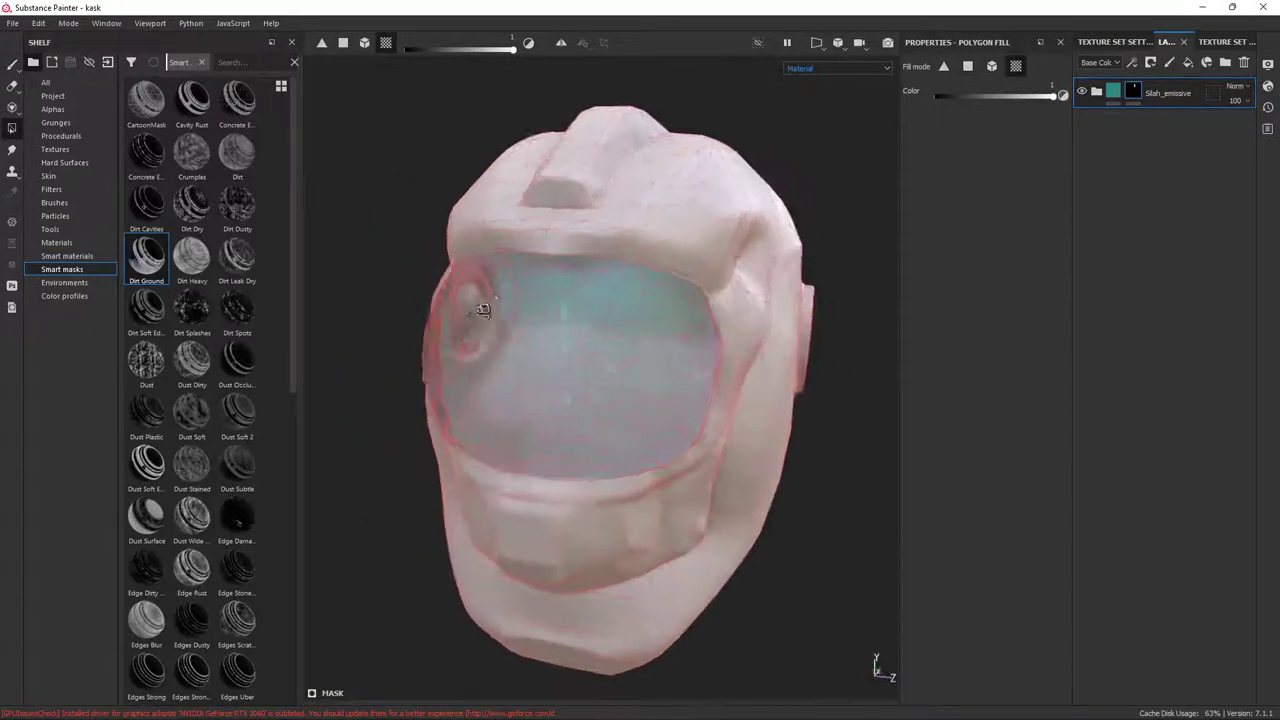
{"action": "left_click", "coordinate": [1115, 93]}
{"action": "mouse_move", "coordinate": [610, 240]}
{"action": "left_mouse_down", "text": "alt"}
{"action": "mouse_move", "coordinate": [772, 202]}
{"action": "mouse_move", "coordinate": [601, 262]}
{"action": "left_mouse_up", "text": "alt"}
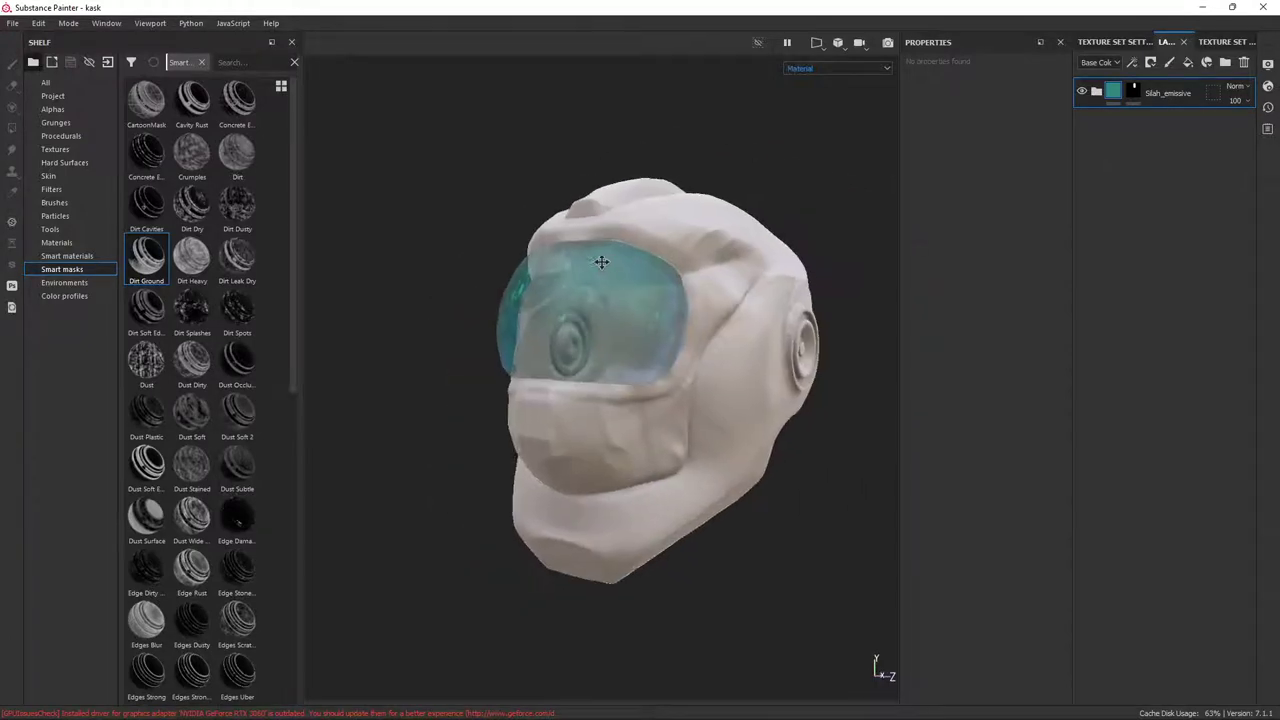
{"action": "middle_click_drag", "start_coordinate": [601, 262], "coordinate": [557, 230], "text": "alt"}
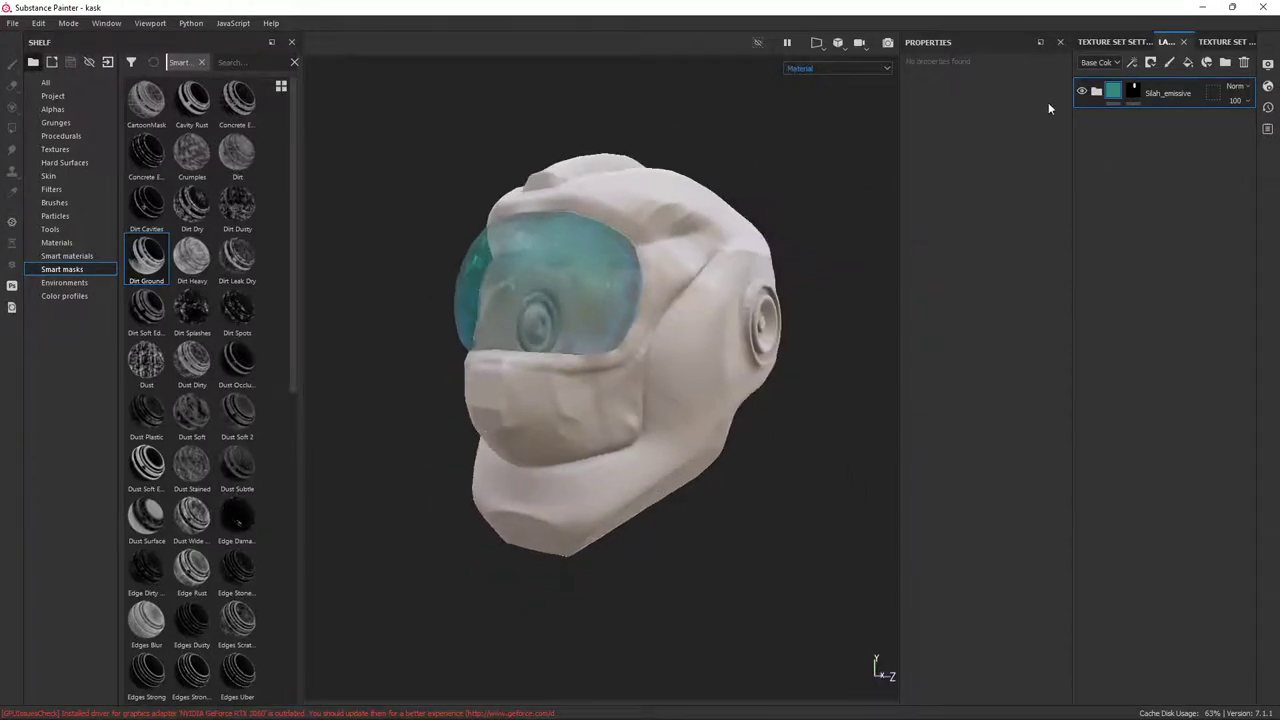
{"action": "double_click", "coordinate": [1163, 95]}
{"action": "left_click", "coordinate": [86, 257]}
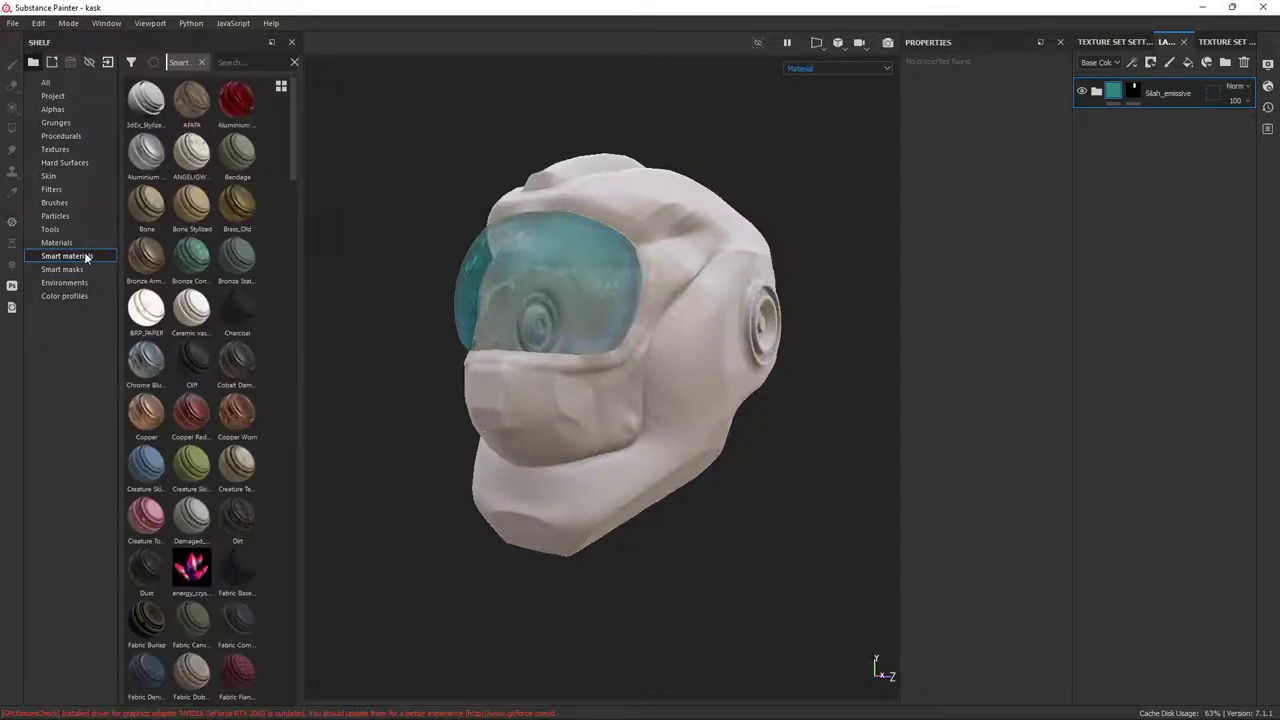
{"action": "scroll", "coordinate": [234, 465], "scroll_direction": "down", "scroll_amount": 5}
{"action": "scroll", "coordinate": [236, 450], "scroll_direction": "down", "scroll_amount": 5}
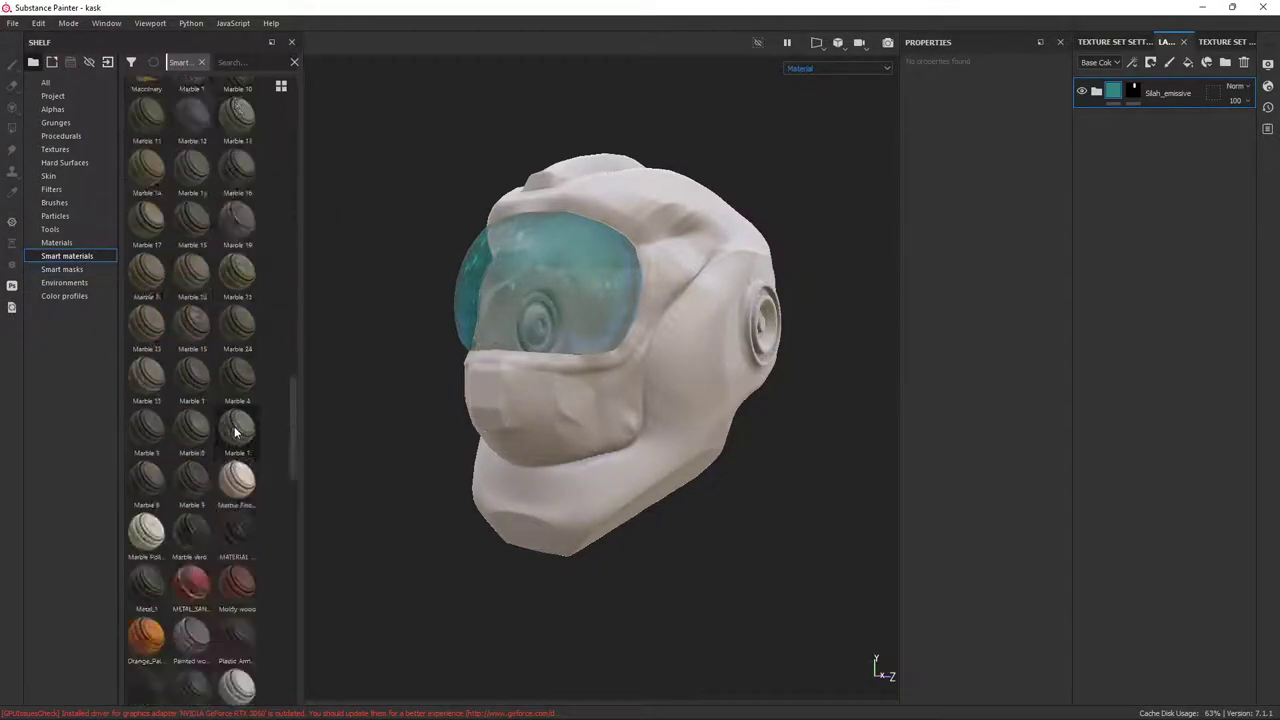
{"action": "scroll", "coordinate": [237, 440], "scroll_direction": "down", "scroll_amount": 5}
{"action": "scroll", "coordinate": [237, 427], "scroll_direction": "down", "scroll_amount": 3}
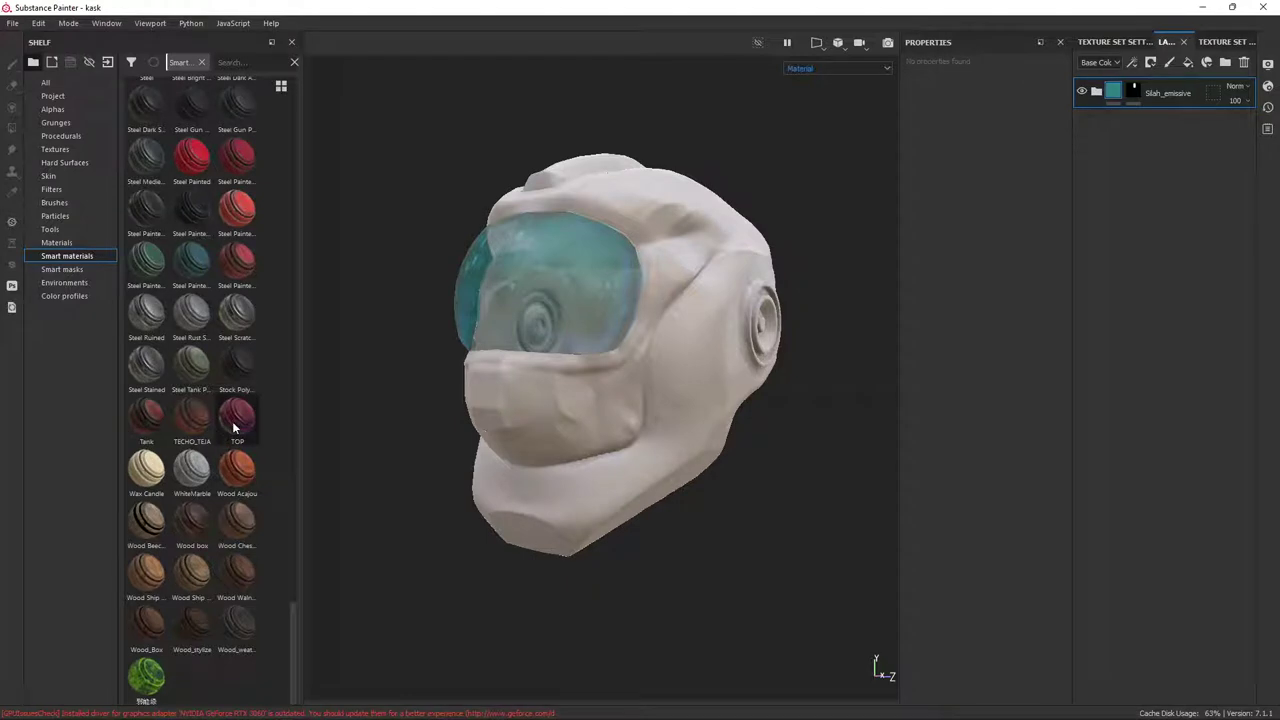
{"action": "left_click_drag", "start_coordinate": [232, 421], "coordinate": [640, 385]}
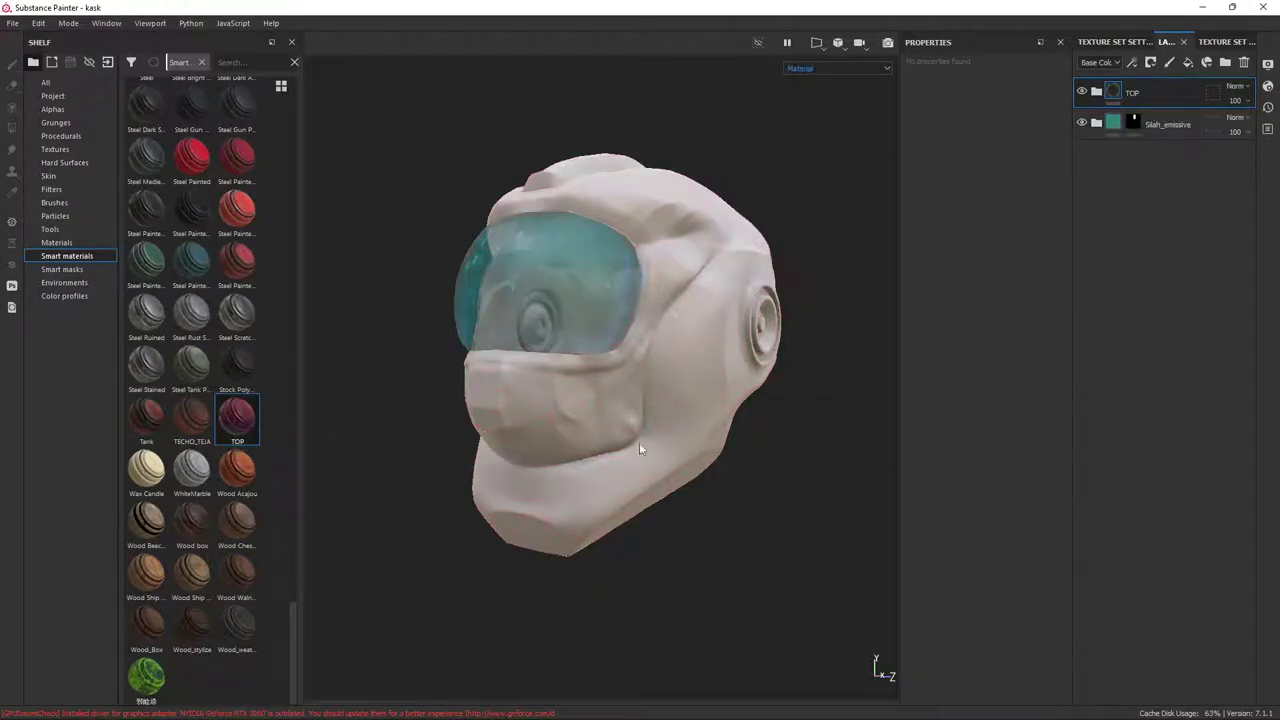
{"action": "scroll", "coordinate": [665, 416], "scroll_direction": "up", "scroll_amount": 2}
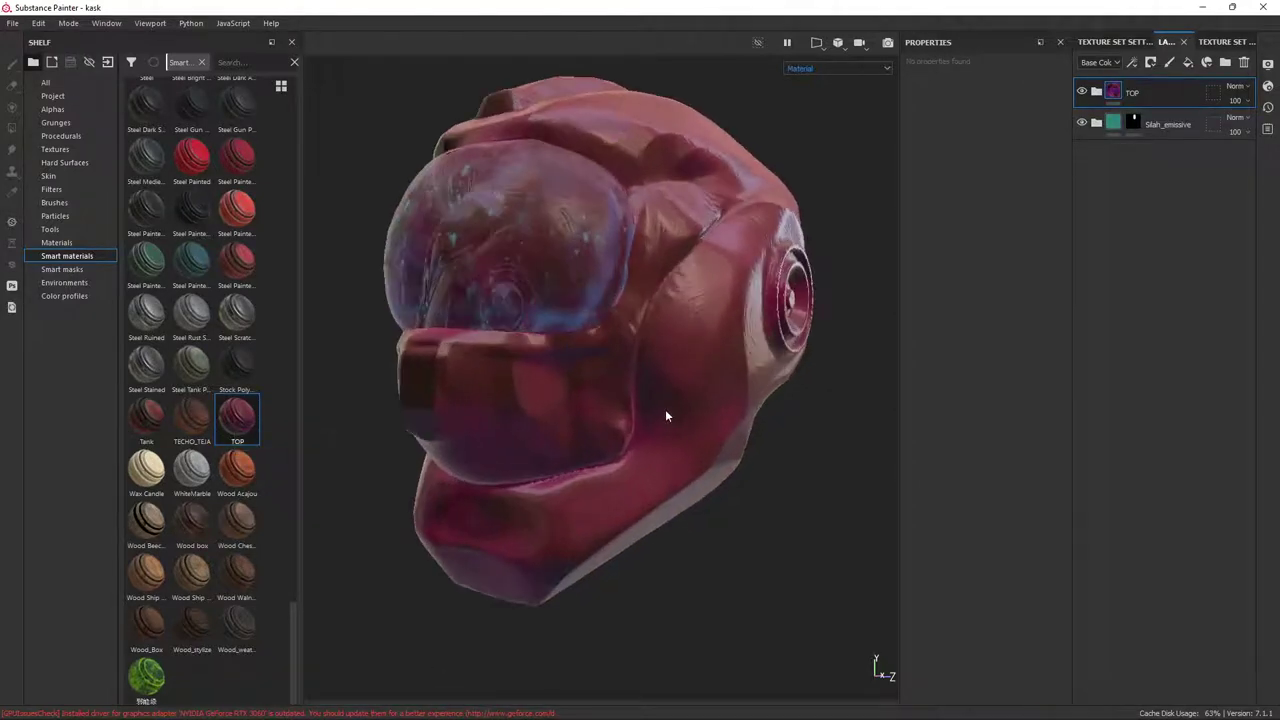
{"action": "mouse_move", "coordinate": [530, 425]}
{"action": "left_mouse_down", "text": "alt"}
{"action": "mouse_move", "coordinate": [700, 300]}
{"action": "mouse_move", "coordinate": [480, 400]}
{"action": "mouse_move", "coordinate": [537, 500]}
{"action": "mouse_move", "coordinate": [406, 557]}
{"action": "mouse_move", "coordinate": [569, 503]}
{"action": "mouse_move", "coordinate": [677, 434]}
{"action": "mouse_move", "coordinate": [443, 506]}
{"action": "mouse_move", "coordinate": [285, 500]}
{"action": "mouse_move", "coordinate": [583, 457]}
{"action": "mouse_move", "coordinate": [654, 563]}
{"action": "mouse_move", "coordinate": [728, 490]}
{"action": "mouse_move", "coordinate": [626, 491]}
{"action": "mouse_move", "coordinate": [691, 426]}
{"action": "mouse_move", "coordinate": [674, 306]}
{"action": "mouse_move", "coordinate": [654, 474]}
{"action": "mouse_move", "coordinate": [677, 423]}
{"action": "mouse_move", "coordinate": [475, 420]}
{"action": "left_mouse_up", "text": "alt"}
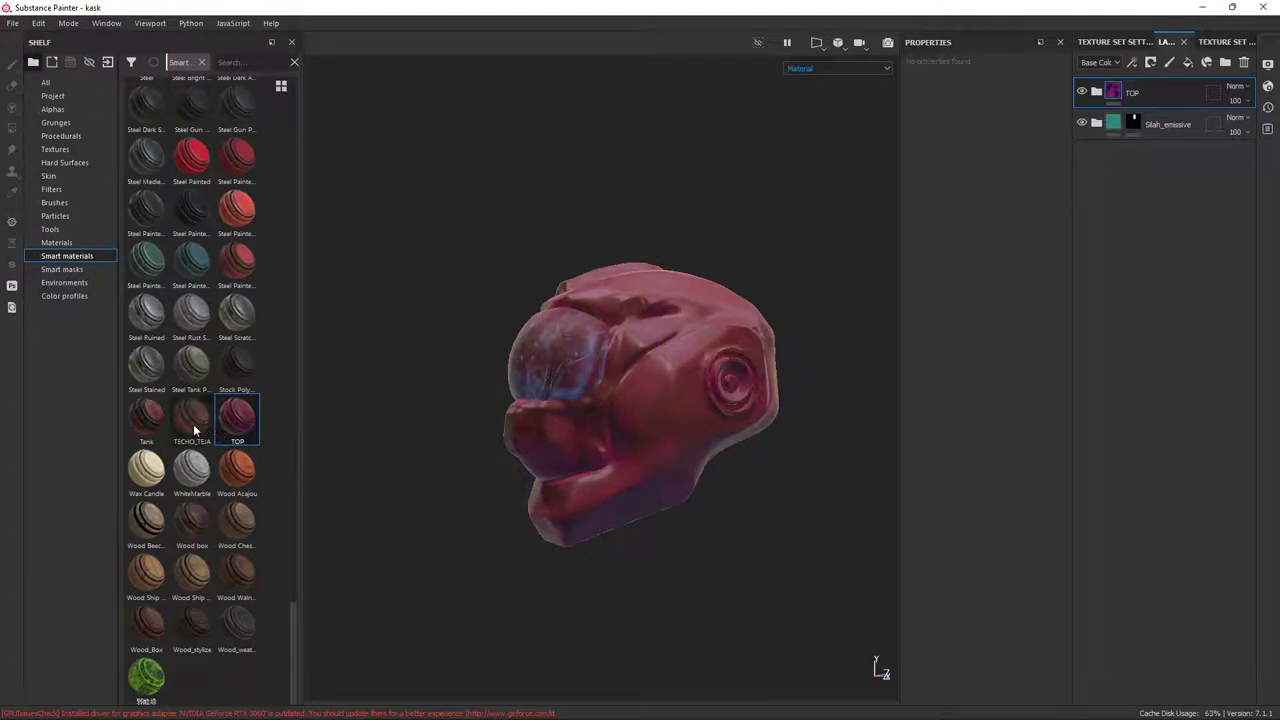
{"action": "scroll", "coordinate": [205, 660], "scroll_direction": "up", "scroll_amount": 5}
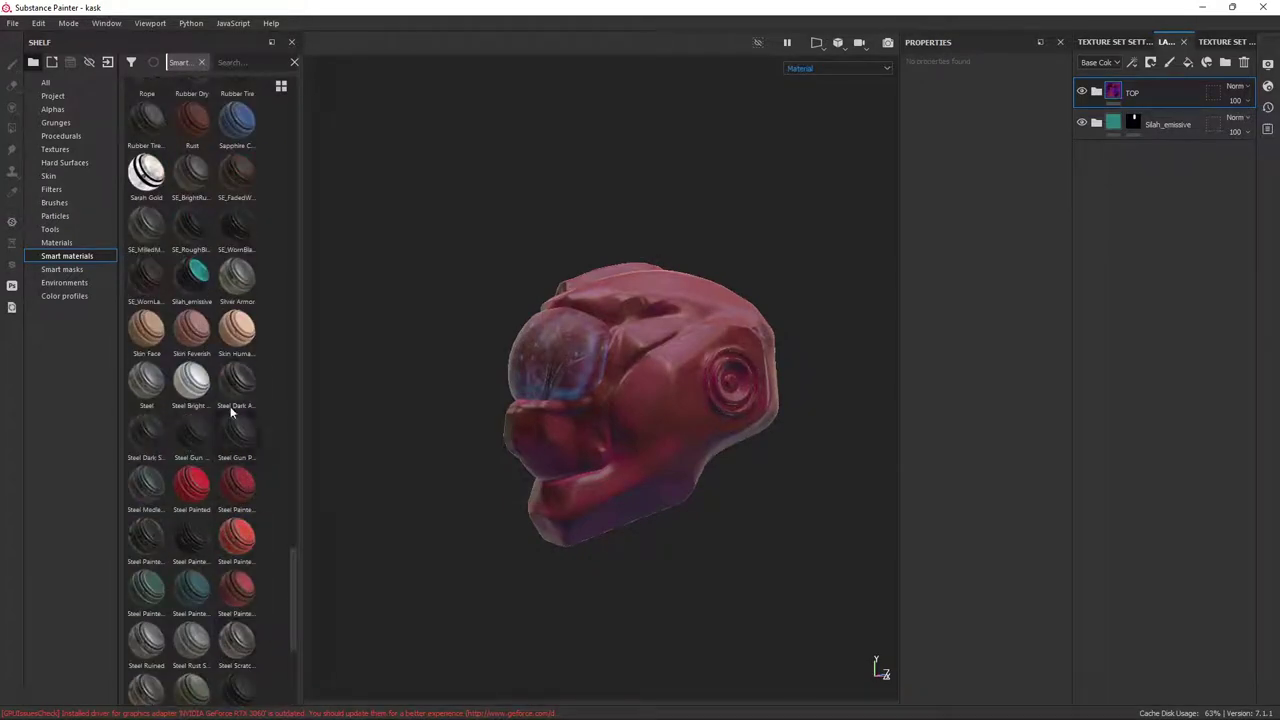
{"action": "scroll", "coordinate": [237, 497], "scroll_direction": "up", "scroll_amount": 4}
{"action": "scroll", "coordinate": [237, 497], "scroll_direction": "up", "scroll_amount": 4}
{"action": "scroll", "coordinate": [236, 498], "scroll_direction": "up", "scroll_amount": 4}
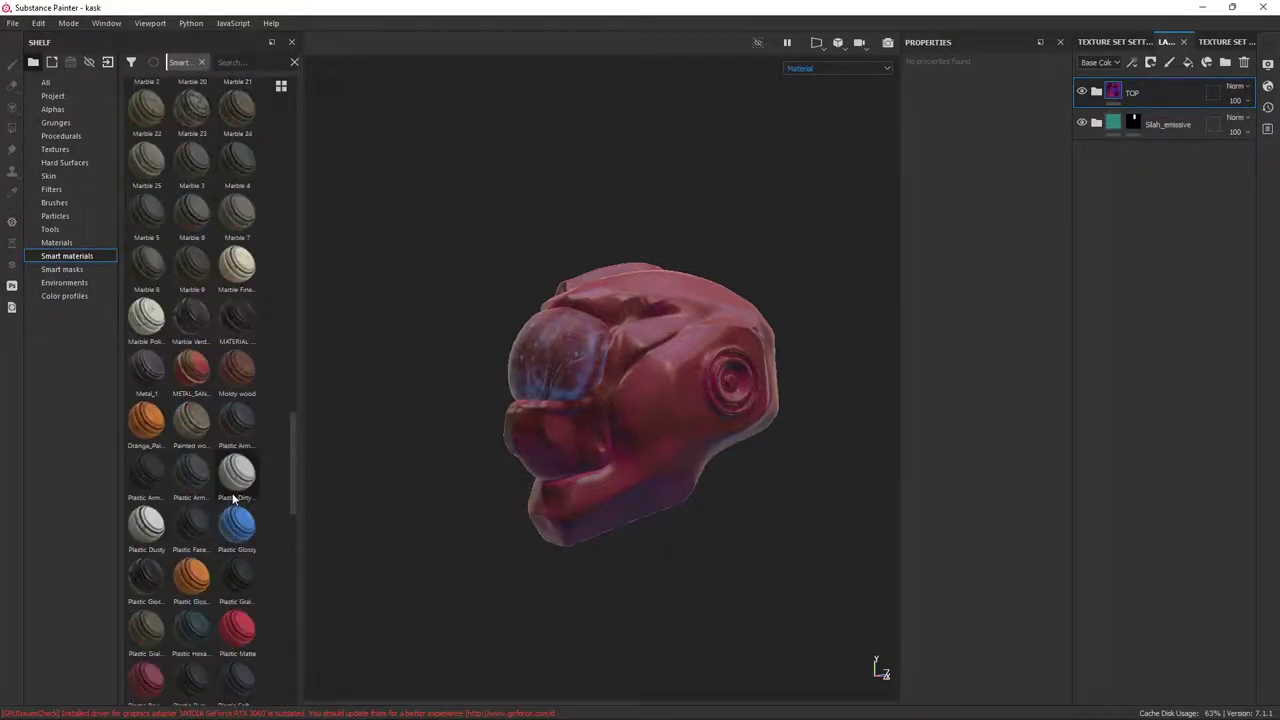
{"action": "scroll", "coordinate": [233, 498], "scroll_direction": "up", "scroll_amount": 4}
{"action": "scroll", "coordinate": [233, 498], "scroll_direction": "up", "scroll_amount": 4}
{"action": "scroll", "coordinate": [233, 498], "scroll_direction": "up", "scroll_amount": 4}
{"action": "scroll", "coordinate": [234, 498], "scroll_direction": "up", "scroll_amount": 4}
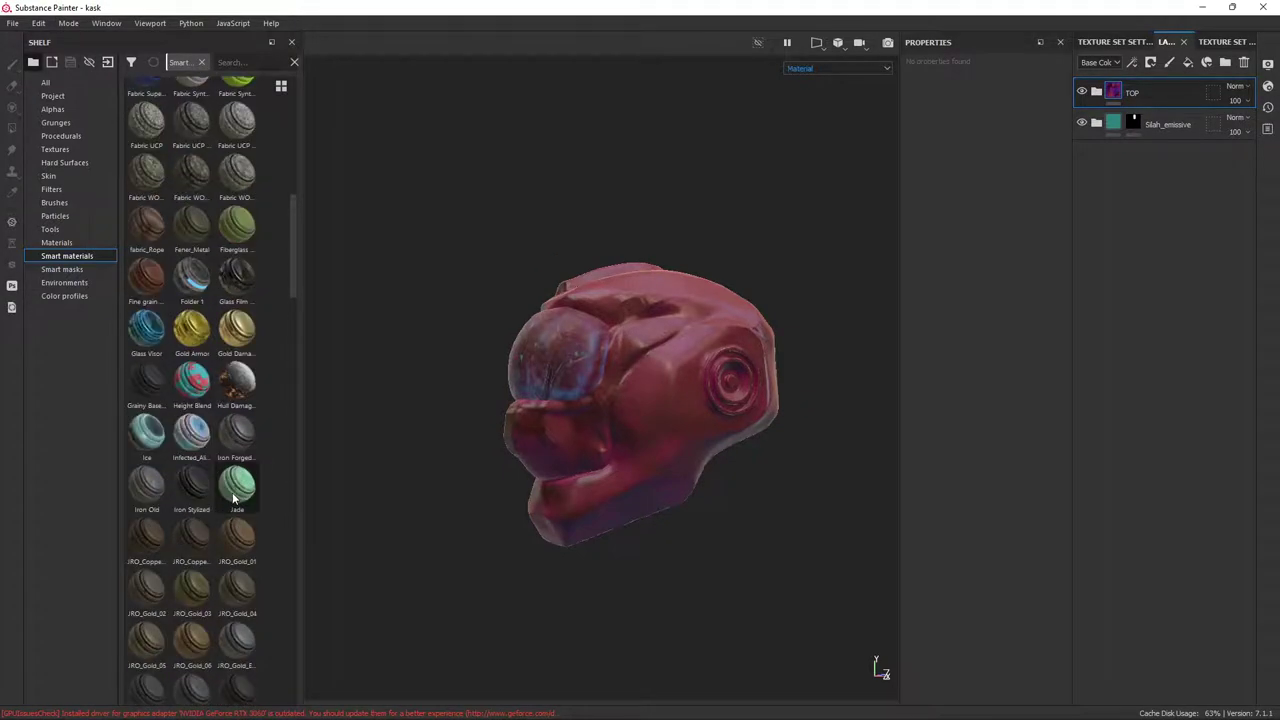
{"action": "scroll", "coordinate": [235, 497], "scroll_direction": "up", "scroll_amount": 4}
{"action": "scroll", "coordinate": [234, 497], "scroll_direction": "up", "scroll_amount": 3}
{"action": "scroll", "coordinate": [236, 450], "scroll_direction": "up", "scroll_amount": 3}
{"action": "scroll", "coordinate": [248, 367], "scroll_direction": "up", "scroll_amount": 4}
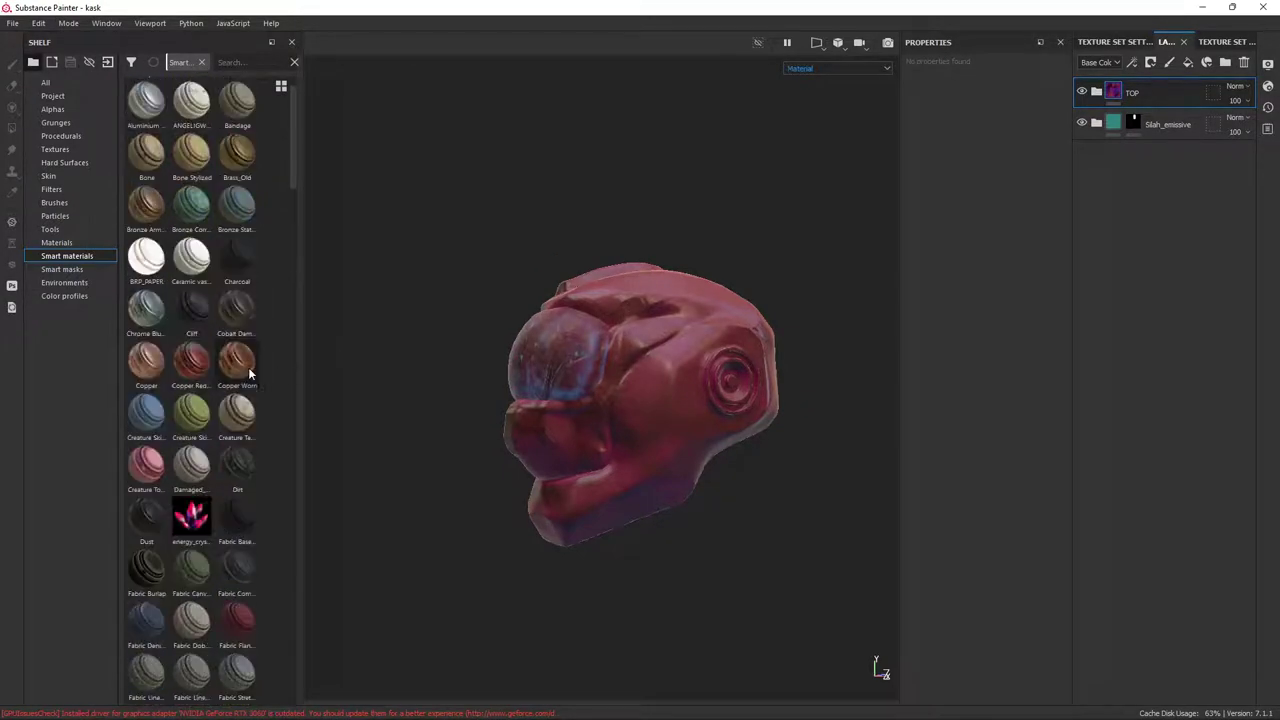
{"action": "scroll", "coordinate": [249, 391], "scroll_direction": "up", "scroll_amount": 1}
{"action": "scroll", "coordinate": [249, 403], "scroll_direction": "down", "scroll_amount": 10}
{"action": "scroll", "coordinate": [248, 416], "scroll_direction": "down", "scroll_amount": 4}
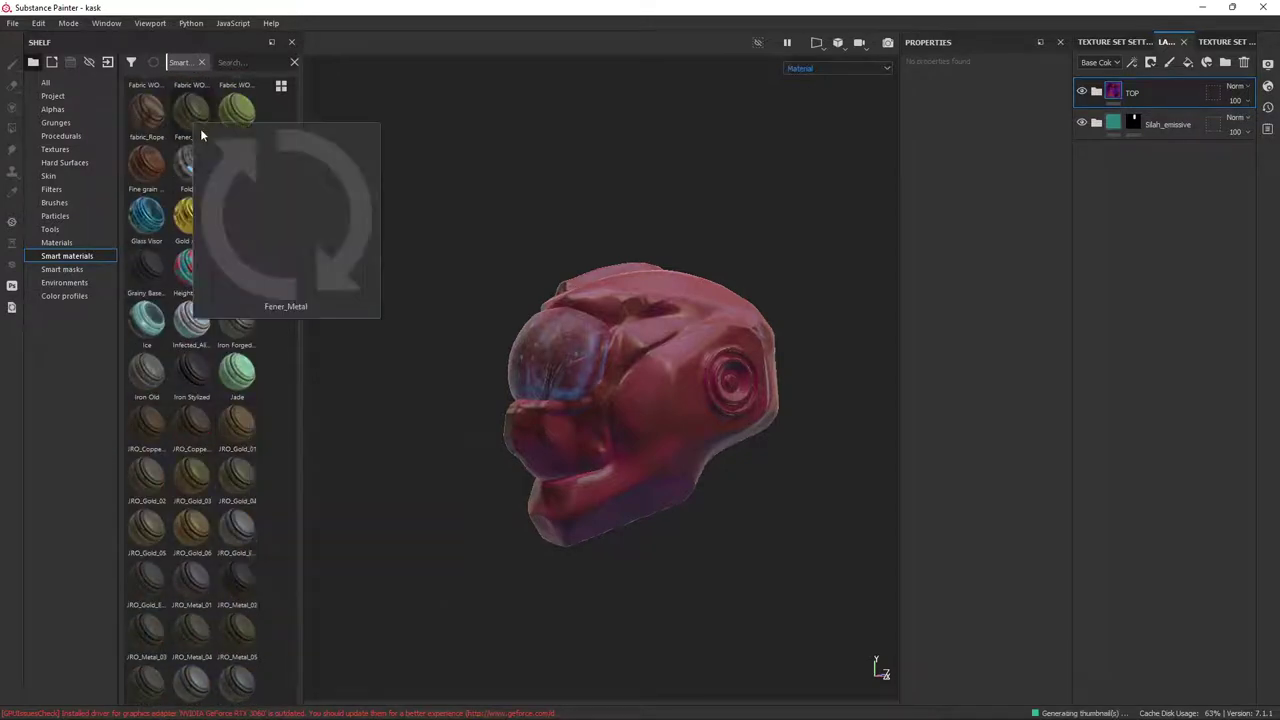
Apply the Folder 1 smart material to the helmet and hide the TOP and Silah_emissive layers
{"action": "mouse_move", "coordinate": [201, 164]}
{"action": "left_mouse_down"}
{"action": "mouse_move", "coordinate": [647, 334]}
{"action": "mouse_move", "coordinate": [714, 317]}
{"action": "left_mouse_up"}
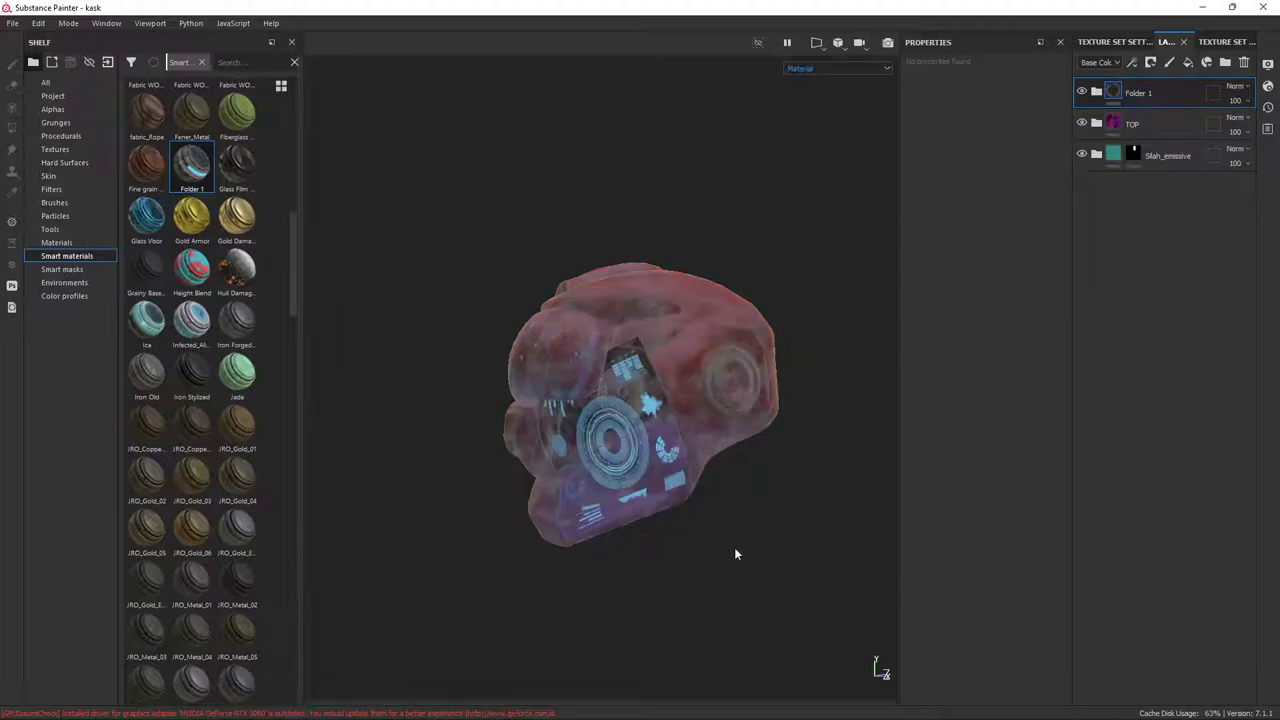
{"action": "left_click", "coordinate": [1082, 122]}
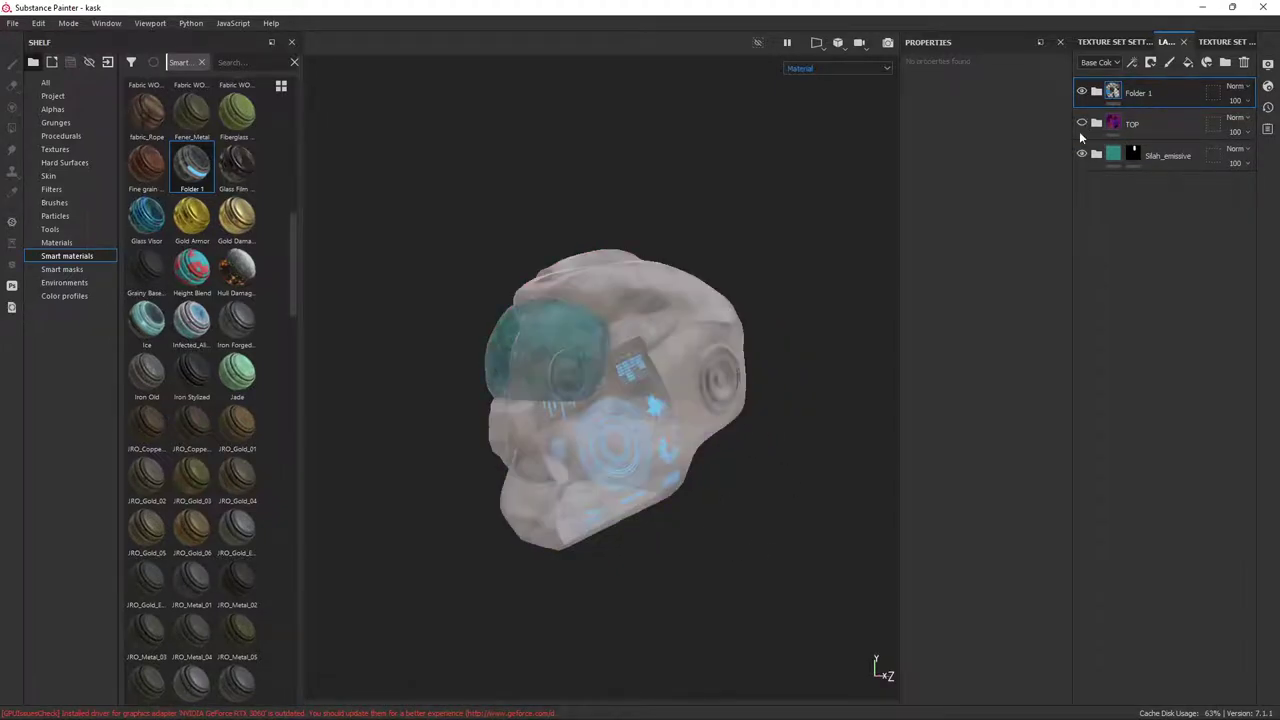
{"action": "left_click", "coordinate": [1081, 154]}
{"action": "mouse_move", "coordinate": [841, 287]}
{"action": "left_mouse_down", "text": "alt"}
{"action": "mouse_move", "coordinate": [713, 292]}
{"action": "mouse_move", "coordinate": [580, 502]}
{"action": "mouse_move", "coordinate": [655, 517]}
{"action": "left_mouse_up", "text": "alt"}
{"action": "scroll", "coordinate": [600, 460], "scroll_direction": "up", "scroll_amount": 4}
{"action": "scroll", "coordinate": [655, 517], "scroll_direction": "down", "scroll_amount": 3}
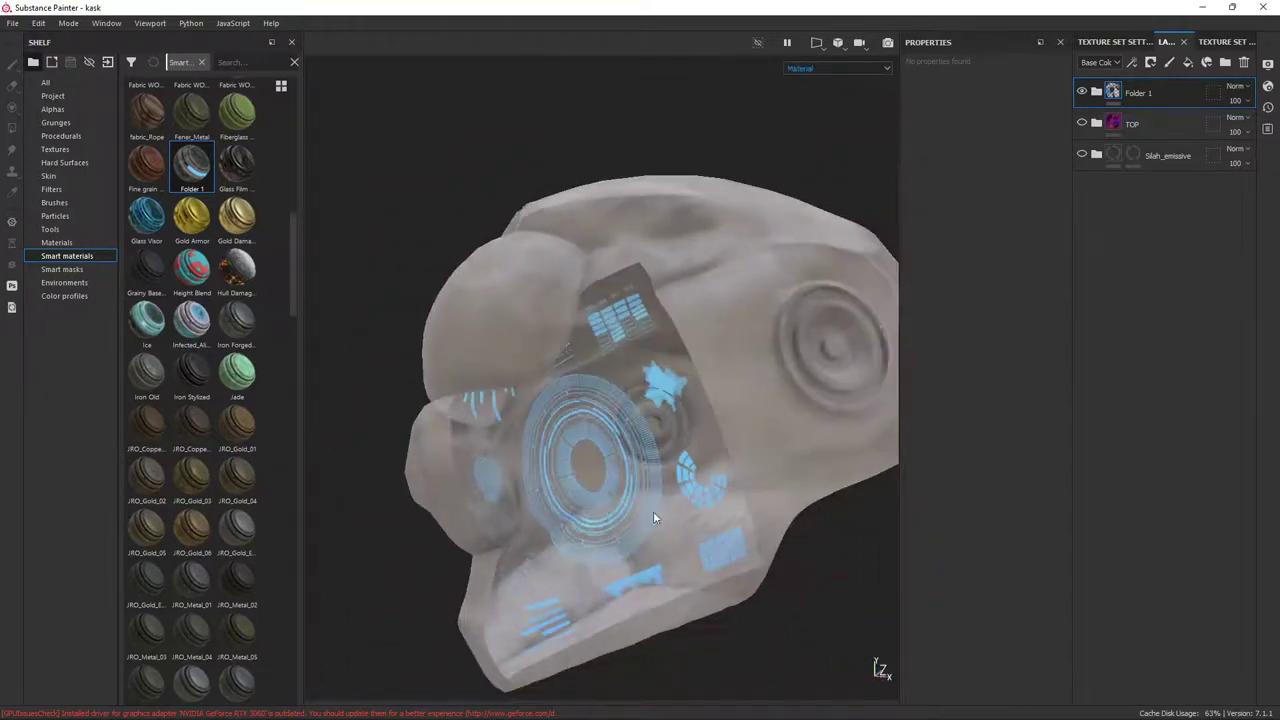
Expand Folder 1 and toggle Fill layer 2, Fill layer 3 and the Glass layer to compare
{"action": "left_click", "coordinate": [1097, 93]}
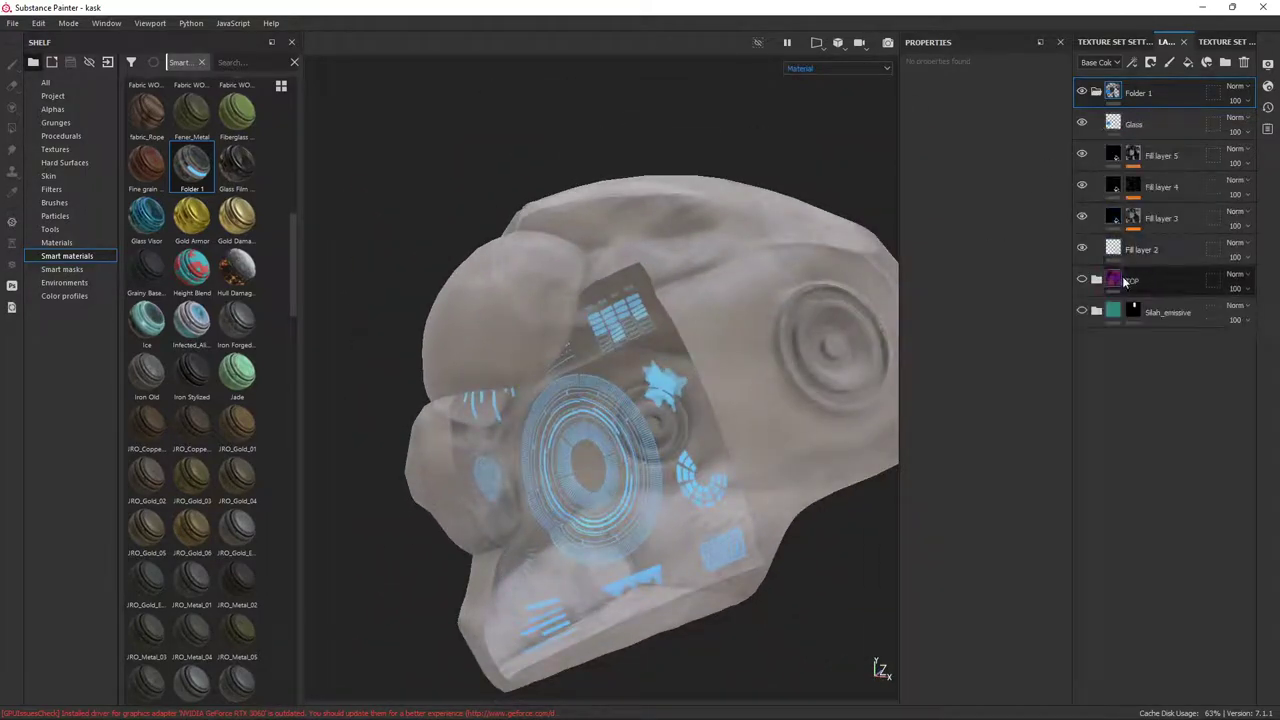
{"action": "left_click", "coordinate": [1082, 248]}
{"action": "left_click", "coordinate": [1082, 248]}
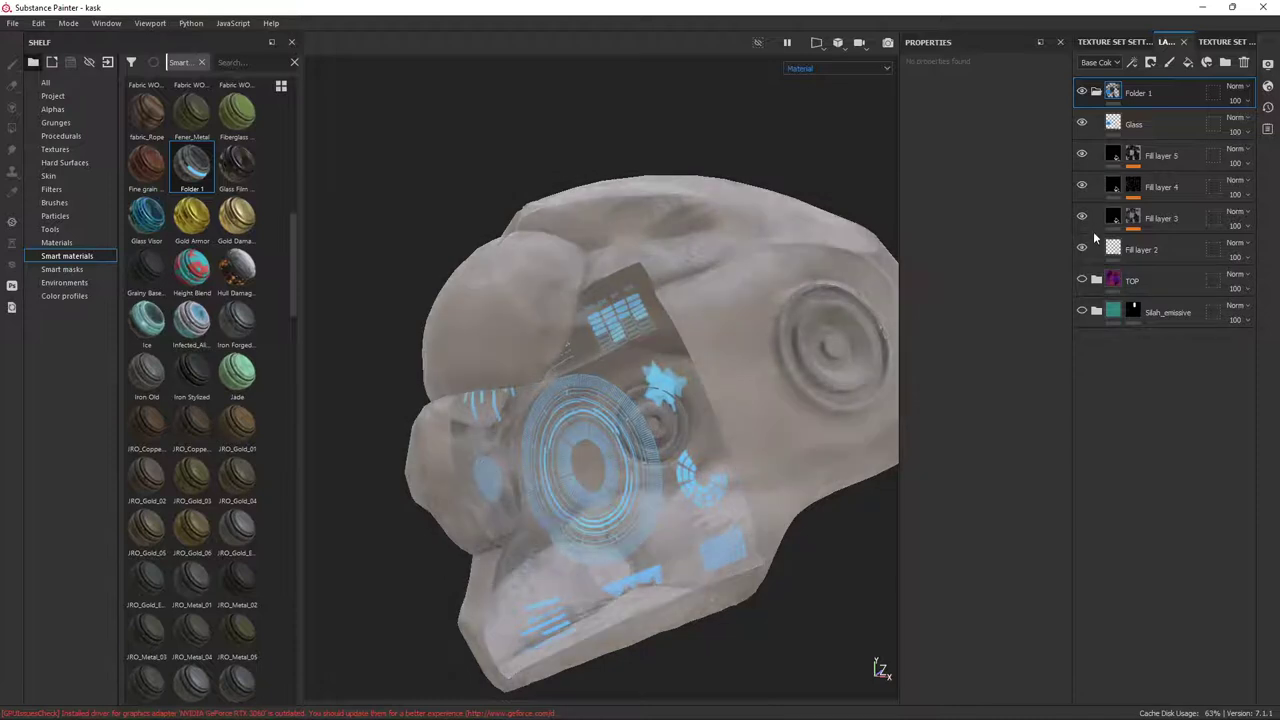
{"action": "left_click", "coordinate": [1082, 216]}
{"action": "left_click", "coordinate": [1081, 123]}
{"action": "left_click", "coordinate": [1081, 123]}
{"action": "left_click", "coordinate": [1081, 123]}
{"action": "mouse_move", "coordinate": [748, 366]}
{"action": "left_mouse_down", "text": "alt"}
{"action": "mouse_move", "coordinate": [828, 250]}
{"action": "mouse_move", "coordinate": [706, 371]}
{"action": "mouse_move", "coordinate": [631, 420]}
{"action": "mouse_move", "coordinate": [1024, 290]}
{"action": "left_mouse_up", "text": "alt"}
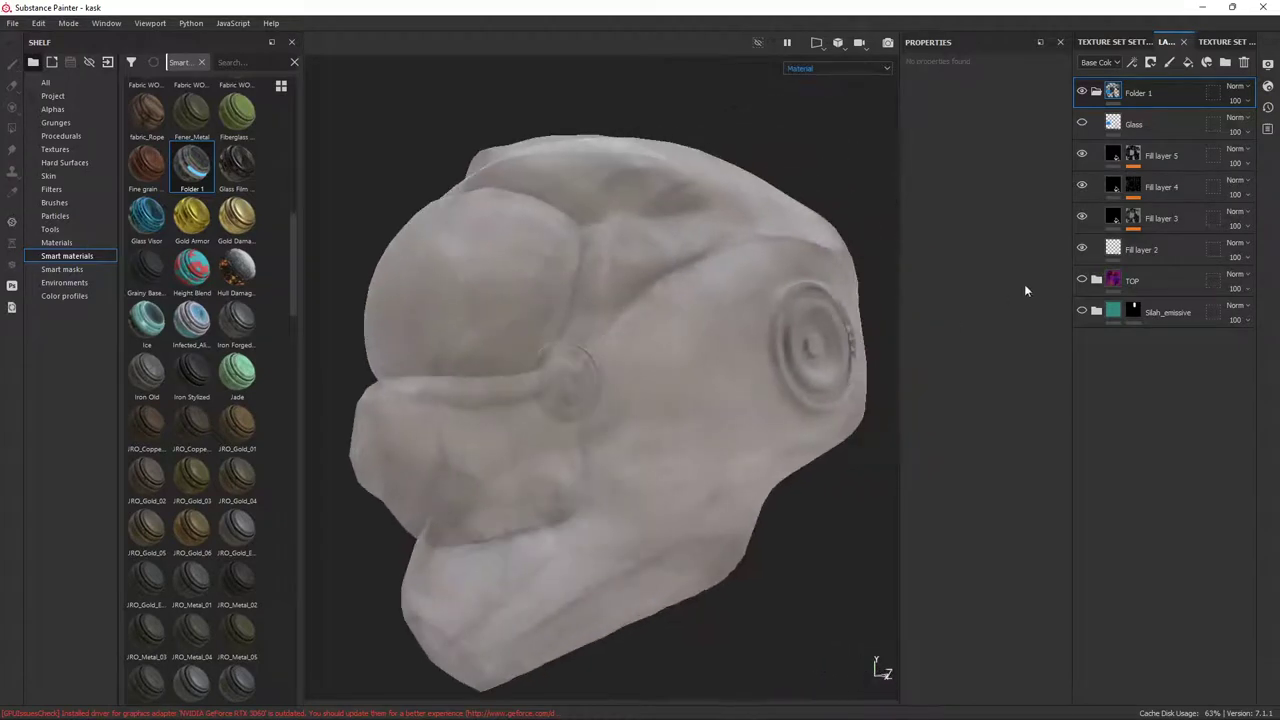
Delete the Folder 1 group and the Silah_emissive layer
{"action": "left_click", "coordinate": [1096, 92]}
{"action": "left_click", "coordinate": [1243, 62]}
{"action": "left_click", "coordinate": [1245, 63]}
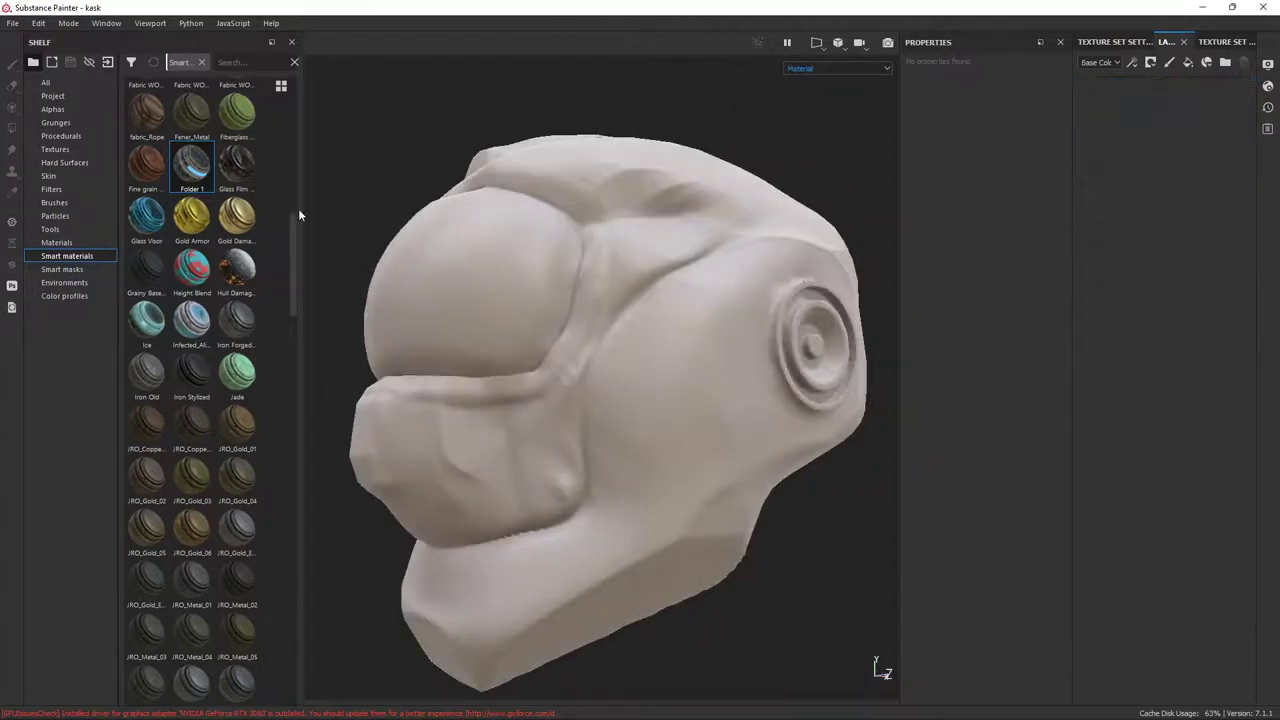
Delete the Folder 1 preset from the shelf
{"action": "right_click", "coordinate": [190, 167]}
{"action": "left_click", "coordinate": [235, 200]}
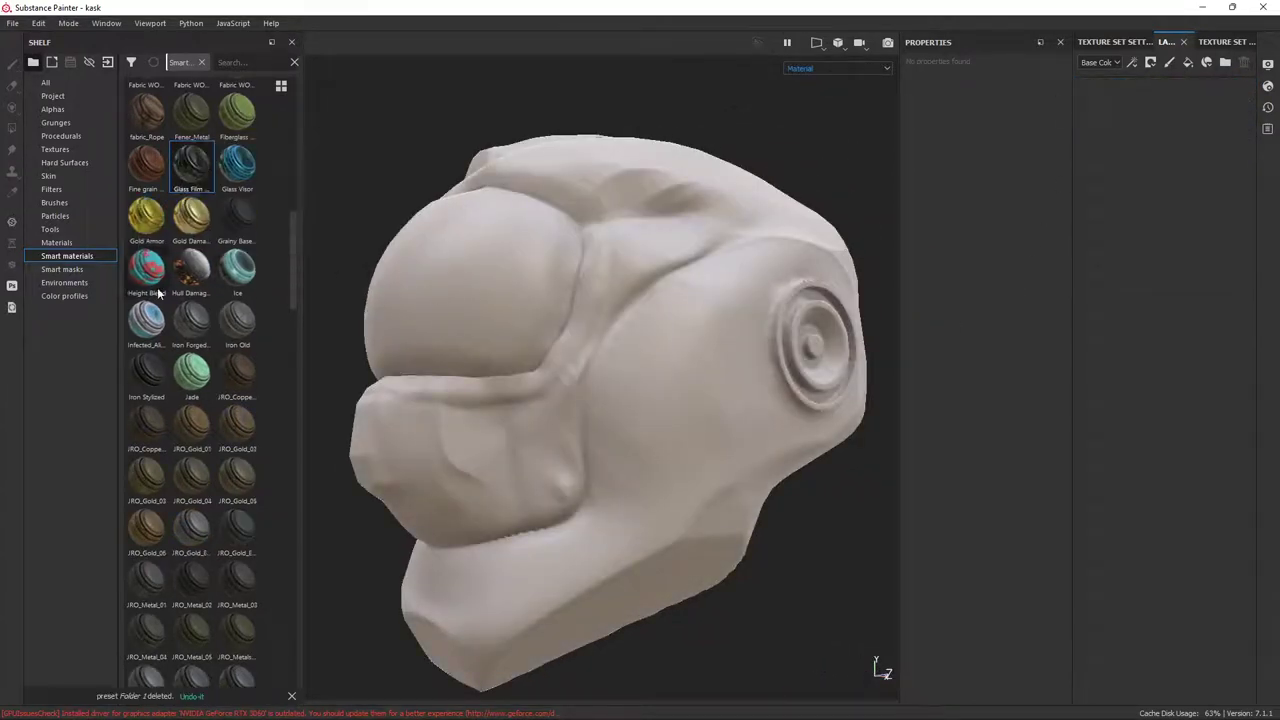
{"action": "scroll", "coordinate": [236, 377], "scroll_direction": "down", "scroll_amount": 3}
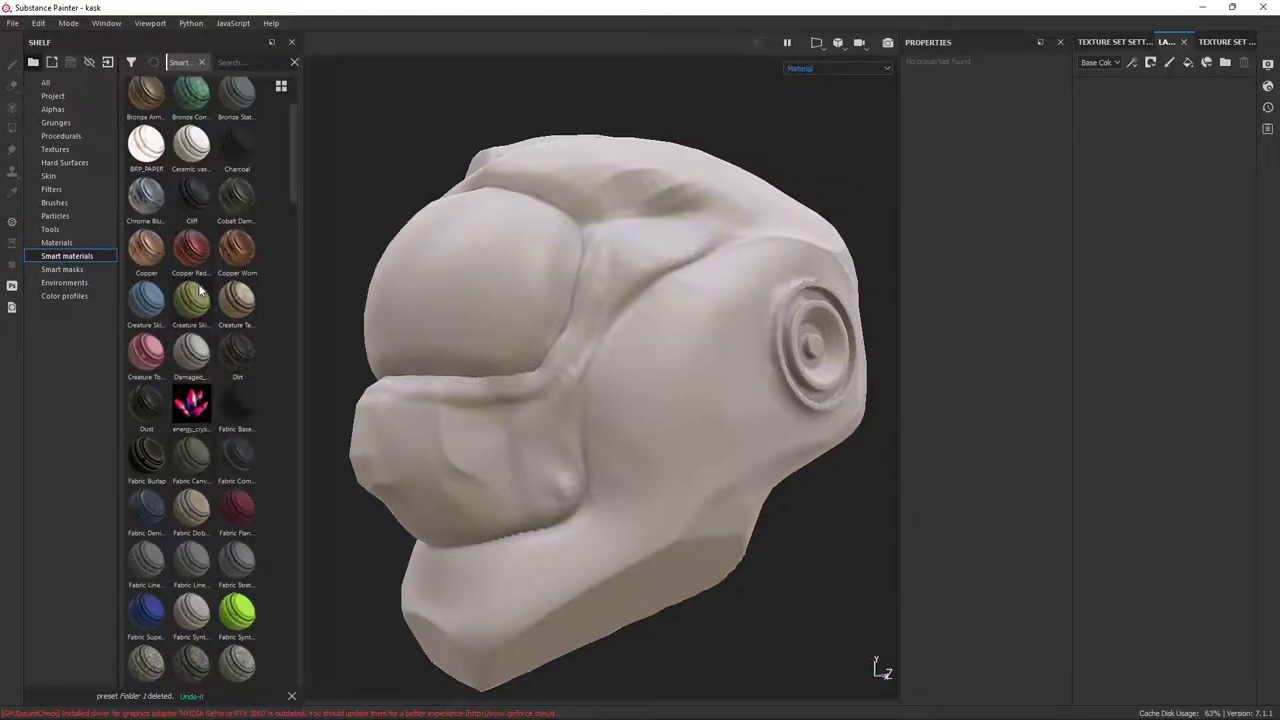
{"action": "scroll", "coordinate": [183, 288], "scroll_direction": "up", "scroll_amount": 3}
{"action": "scroll", "coordinate": [183, 288], "scroll_direction": "down", "scroll_amount": 6}
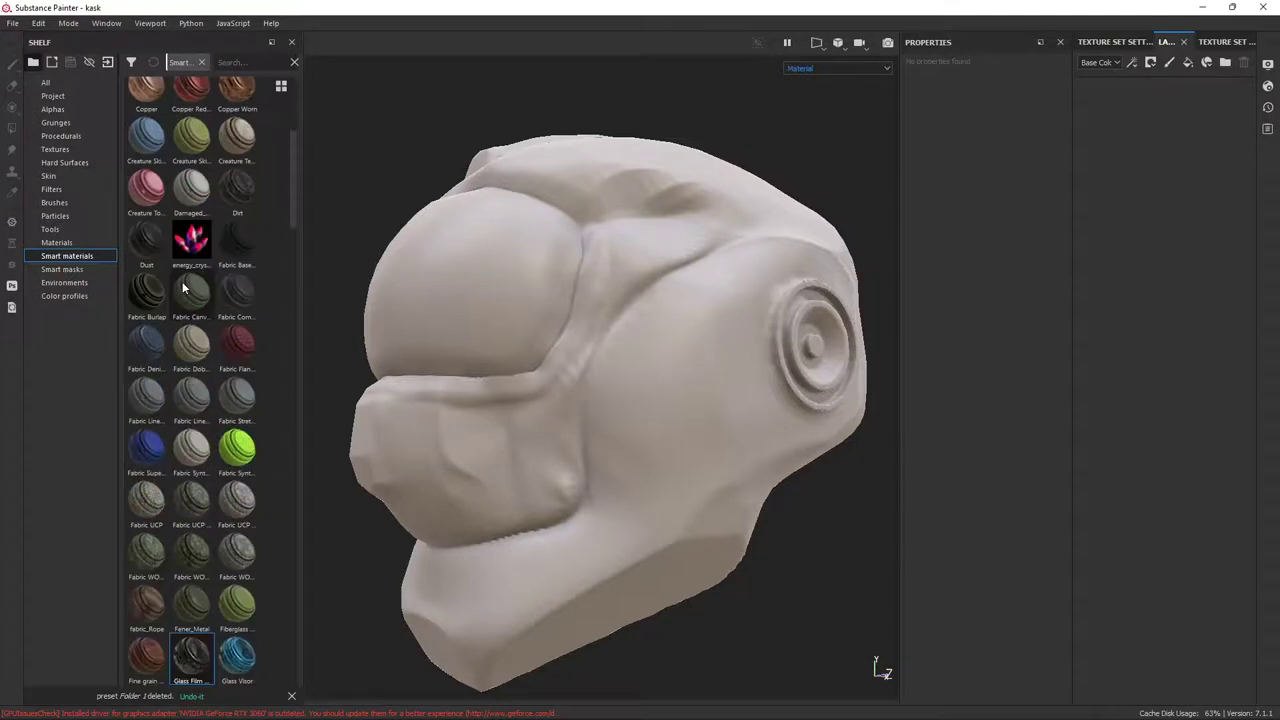
{"action": "scroll", "coordinate": [233, 288], "scroll_direction": "down", "scroll_amount": 3}
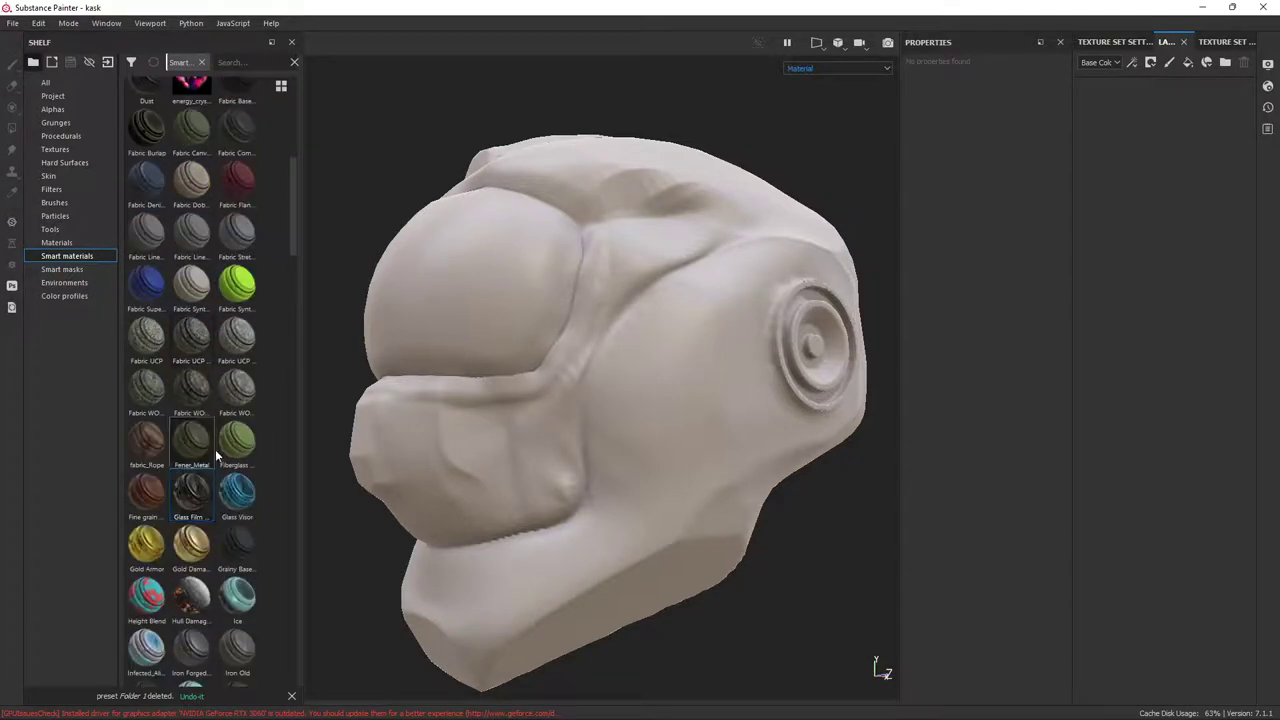
Apply the Fener_Metal smart material to the helmet and inspect its worn metal finish
{"action": "mouse_move", "coordinate": [200, 448]}
{"action": "left_mouse_down"}
{"action": "mouse_move", "coordinate": [677, 417]}
{"action": "mouse_move", "coordinate": [573, 411]}
{"action": "left_mouse_up"}
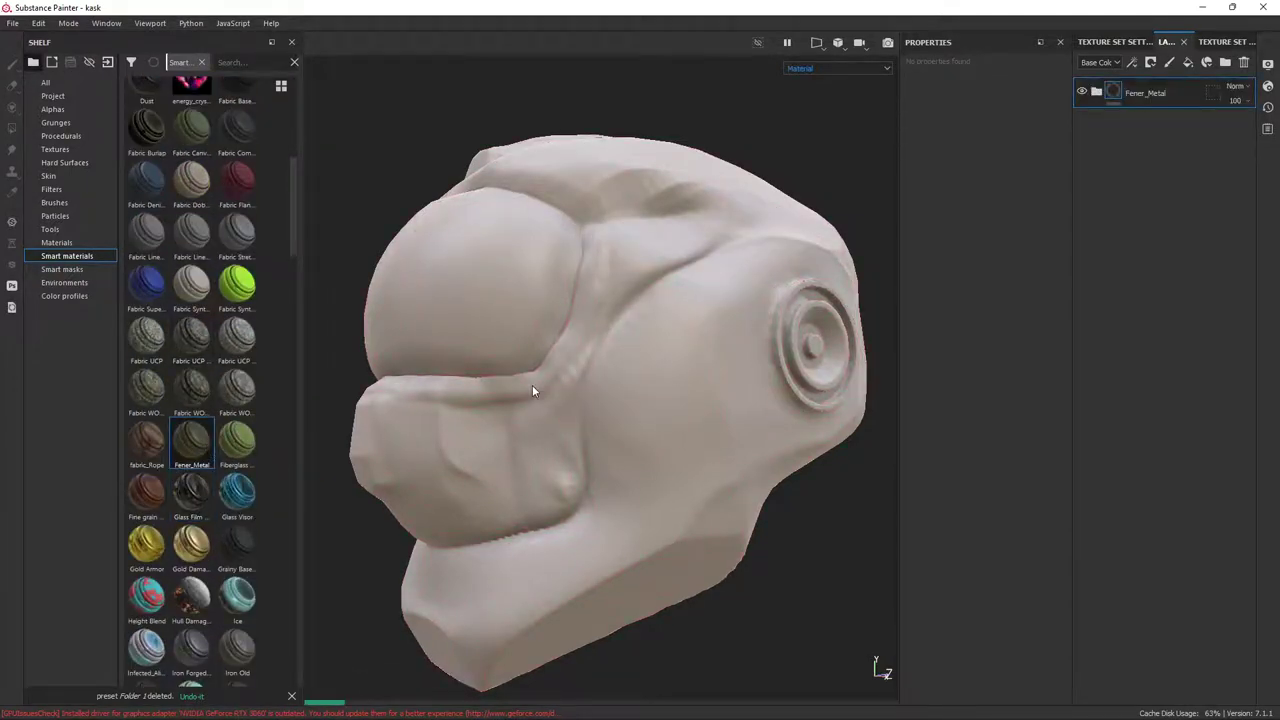
{"action": "mouse_move", "coordinate": [533, 396]}
{"action": "right_mouse_down", "text": "alt"}
{"action": "mouse_move", "coordinate": [495, 404]}
{"action": "mouse_move", "coordinate": [520, 450]}
{"action": "right_mouse_up", "text": "alt"}
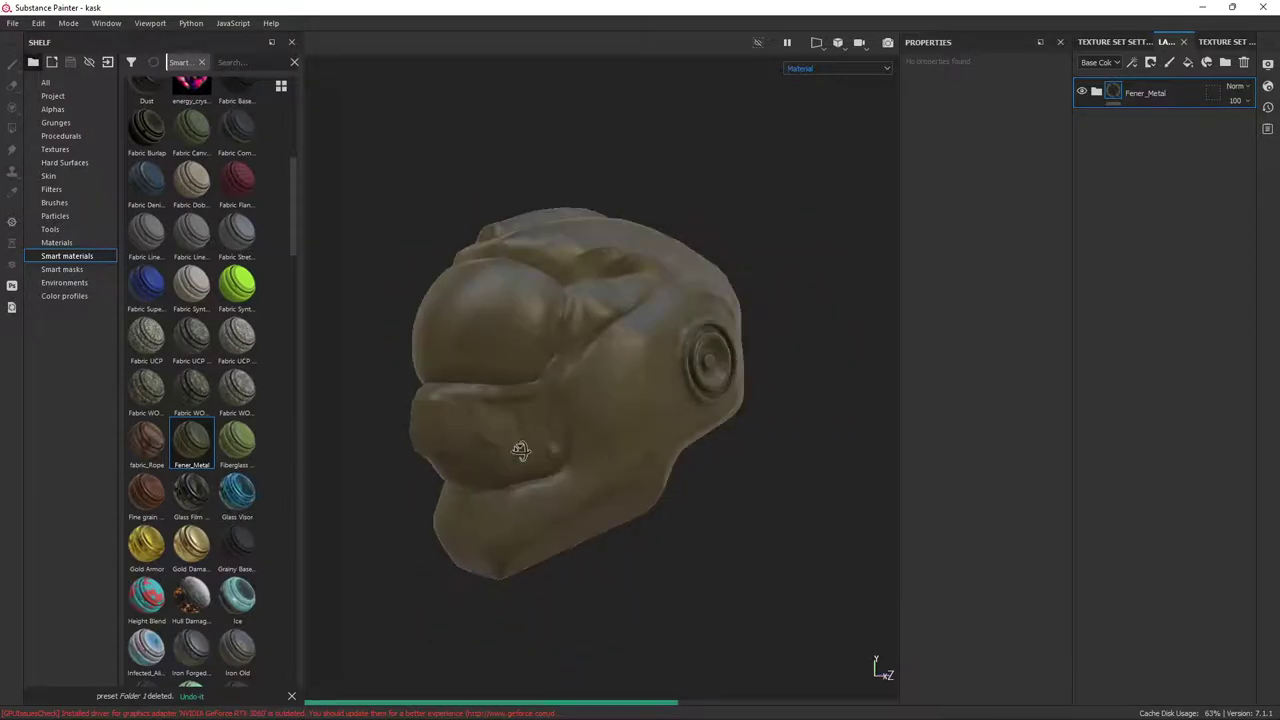
{"action": "mouse_move", "coordinate": [520, 450]}
{"action": "left_mouse_down", "text": "alt"}
{"action": "mouse_move", "coordinate": [457, 443]}
{"action": "mouse_move", "coordinate": [589, 426]}
{"action": "mouse_move", "coordinate": [558, 508]}
{"action": "mouse_move", "coordinate": [486, 477]}
{"action": "mouse_move", "coordinate": [608, 443]}
{"action": "mouse_move", "coordinate": [547, 561]}
{"action": "left_mouse_up", "text": "alt"}
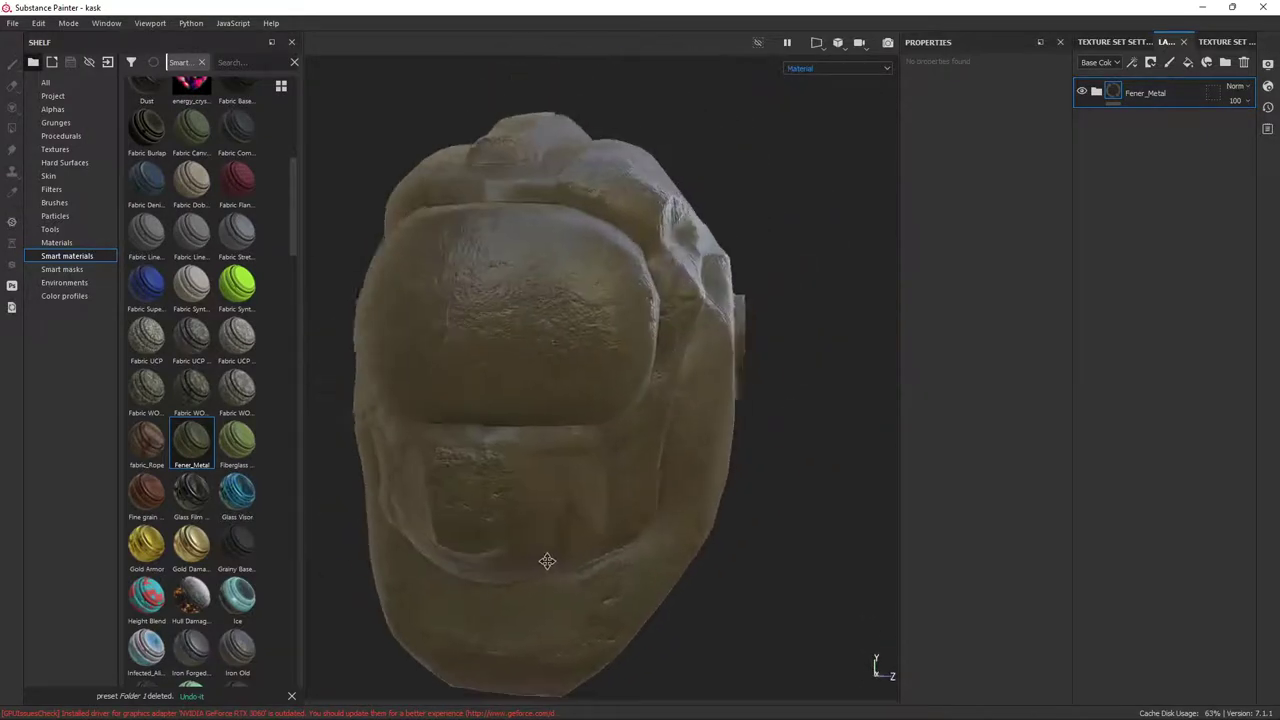
{"action": "right_click_drag", "start_coordinate": [547, 561], "coordinate": [670, 420], "text": "alt"}
{"action": "left_click_drag", "start_coordinate": [802, 422], "coordinate": [680, 409], "text": "alt"}
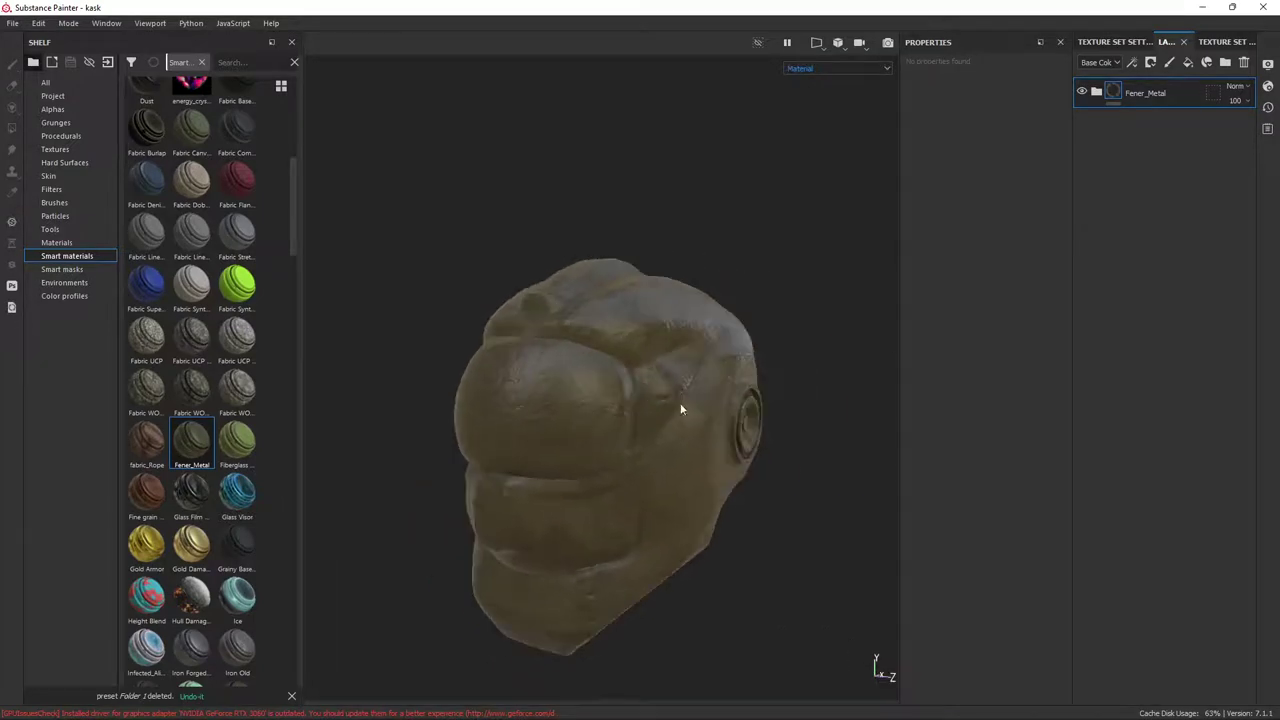
{"action": "mouse_move", "coordinate": [680, 409]}
{"action": "right_mouse_down", "text": "alt"}
{"action": "mouse_move", "coordinate": [583, 506]}
{"action": "mouse_move", "coordinate": [537, 453]}
{"action": "right_mouse_up", "text": "alt"}
Expand the Fener_Metal folder and select AnaRenk copy 1 and Fill layers 2, 3 and 6
{"action": "left_click", "coordinate": [1097, 92]}
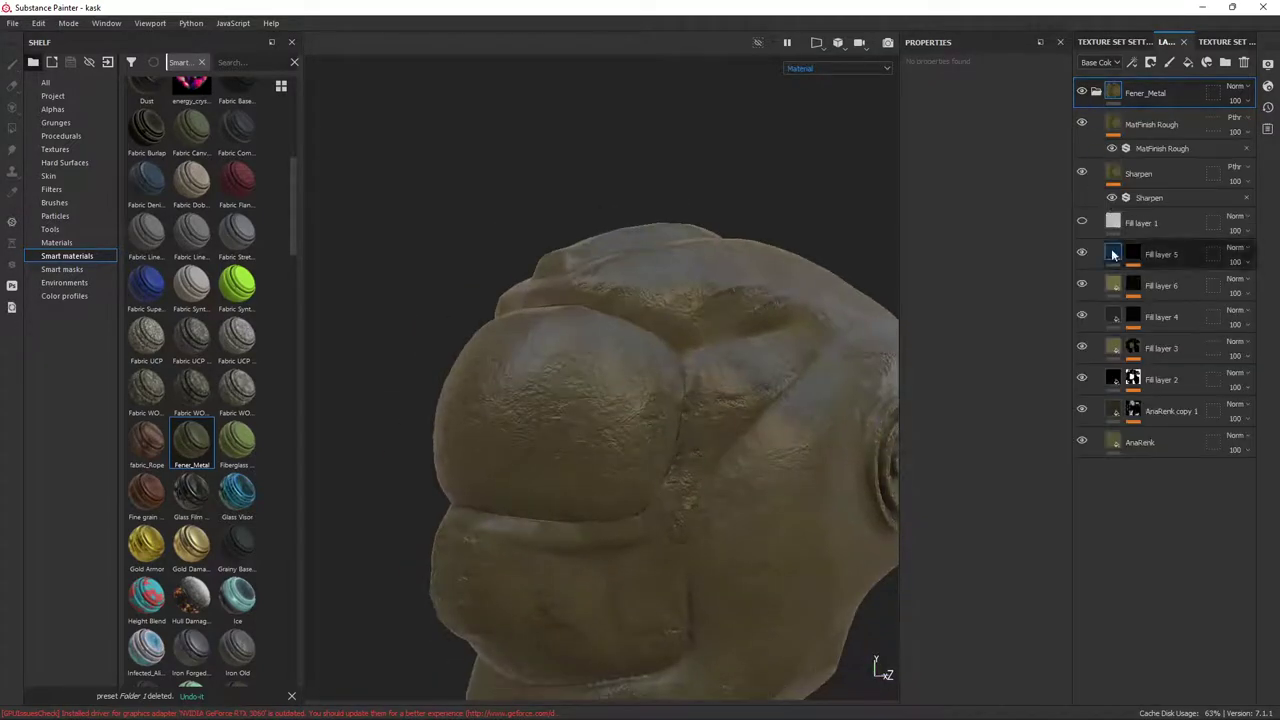
{"action": "left_click_drag", "start_coordinate": [700, 320], "coordinate": [772, 298], "text": "alt"}
{"action": "left_click", "coordinate": [1133, 410]}
{"action": "left_click", "coordinate": [1135, 410]}
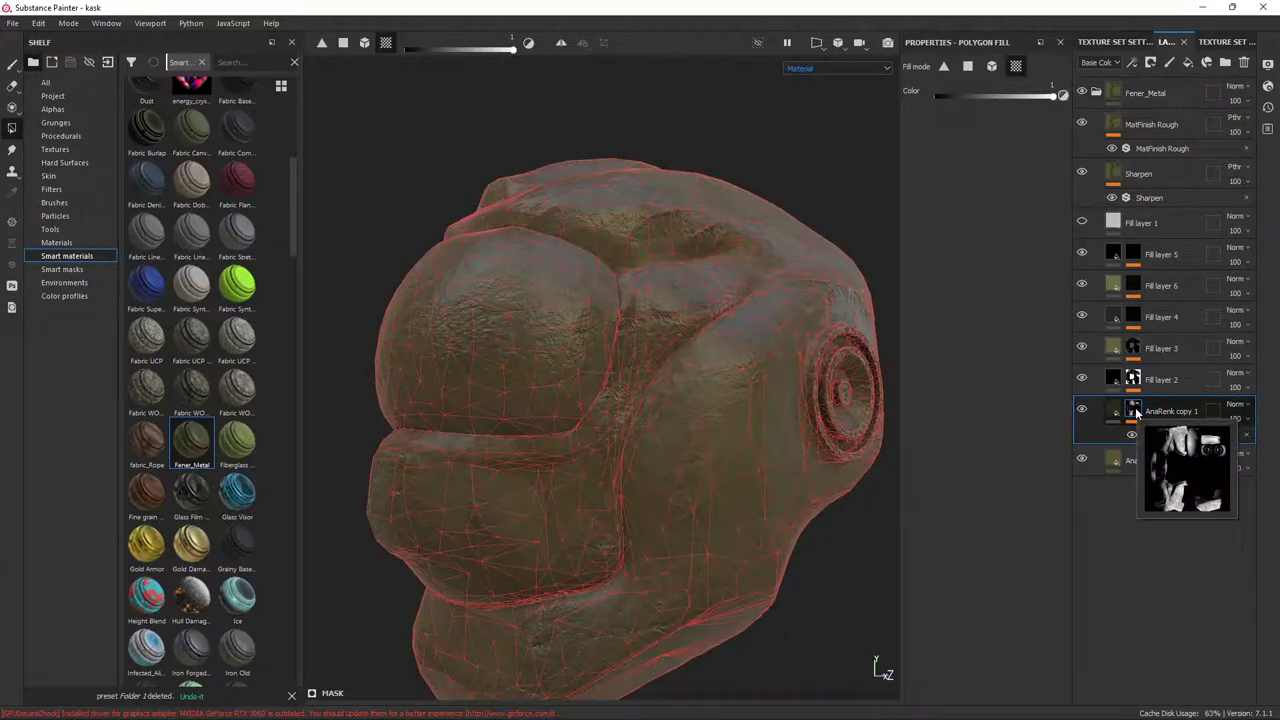
{"action": "left_click", "coordinate": [1138, 378]}
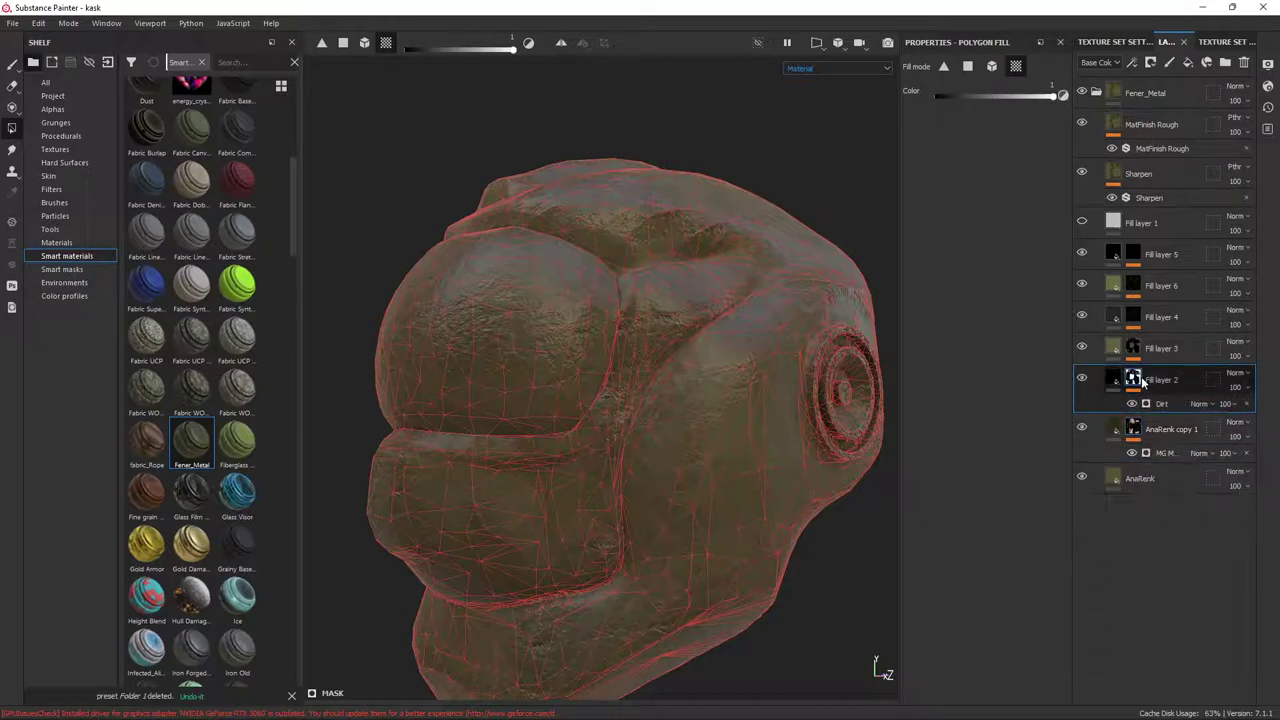
{"action": "left_click", "coordinate": [1133, 348]}
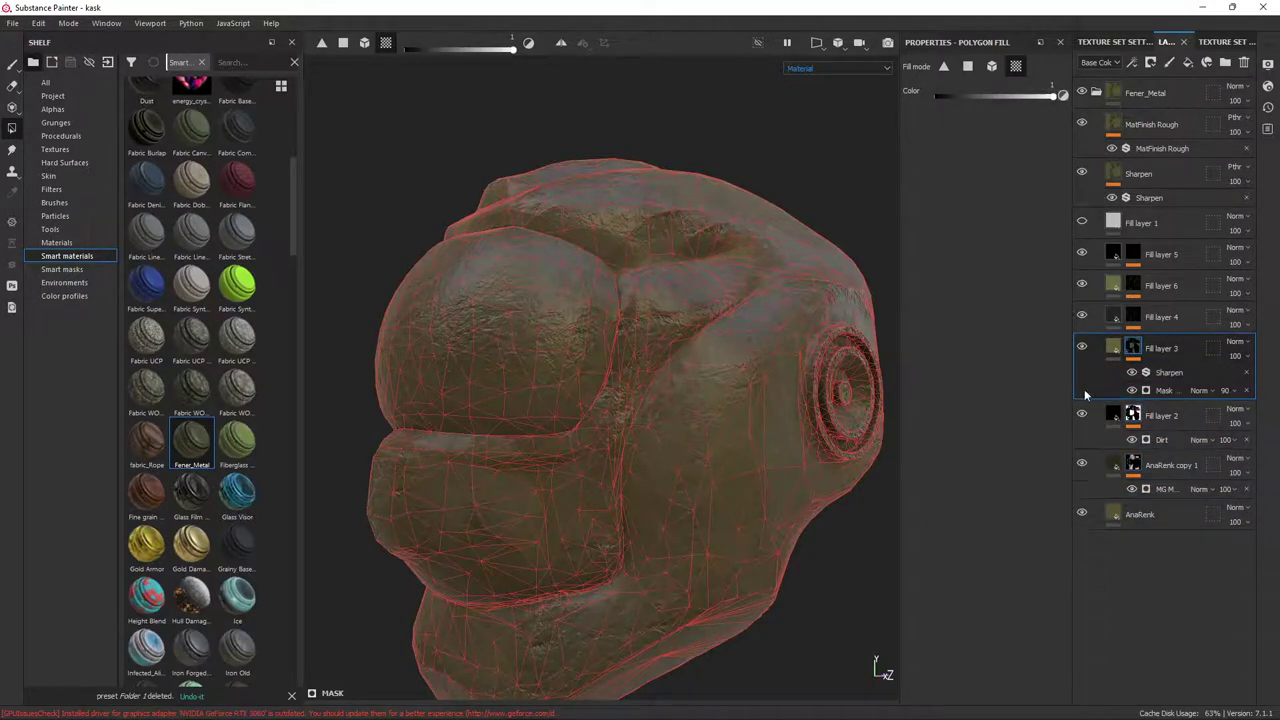
{"action": "left_click", "coordinate": [1120, 288]}
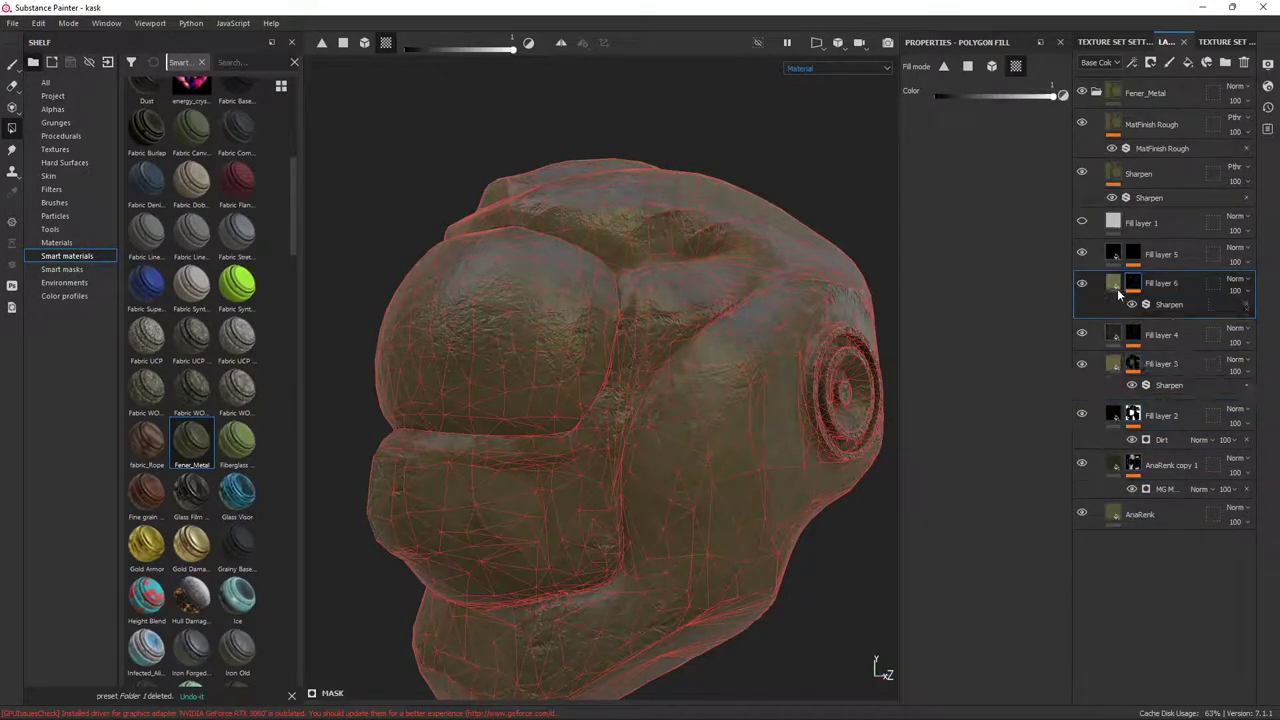
Toggle Fill layer 1's visibility on and off, then view its fill settings
{"action": "left_click", "coordinate": [1081, 221]}
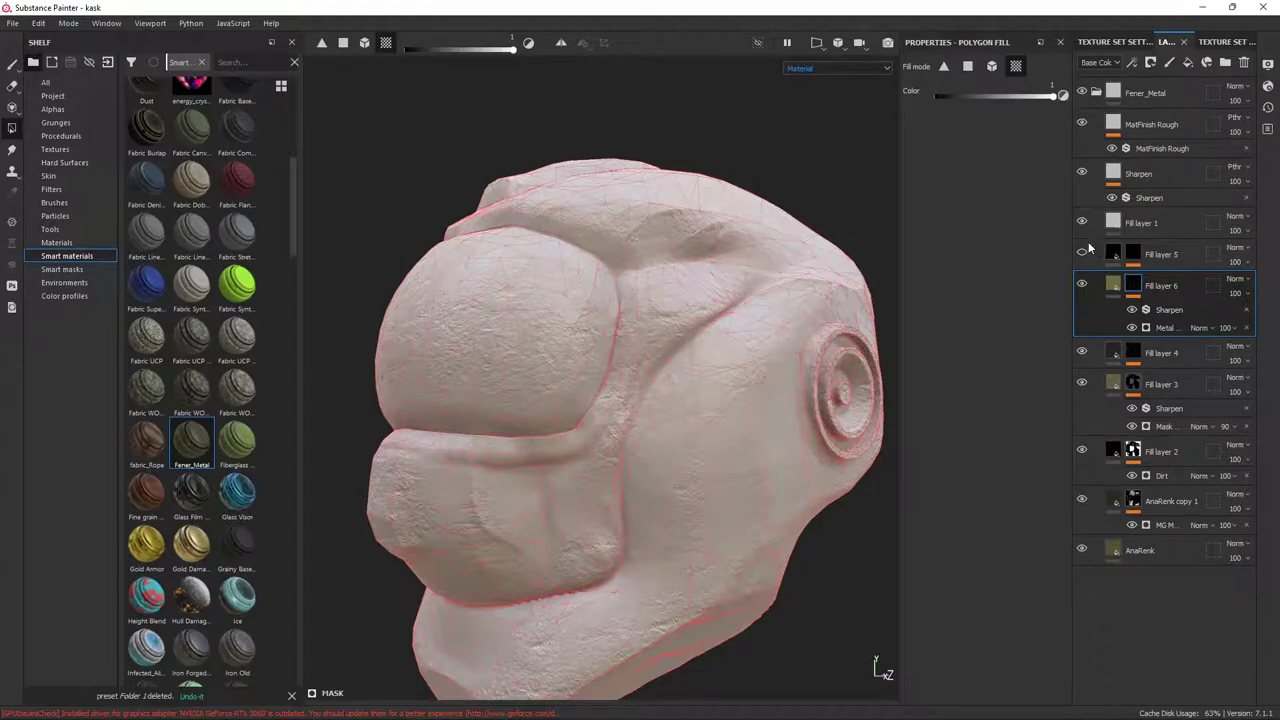
{"action": "left_click", "coordinate": [1081, 221]}
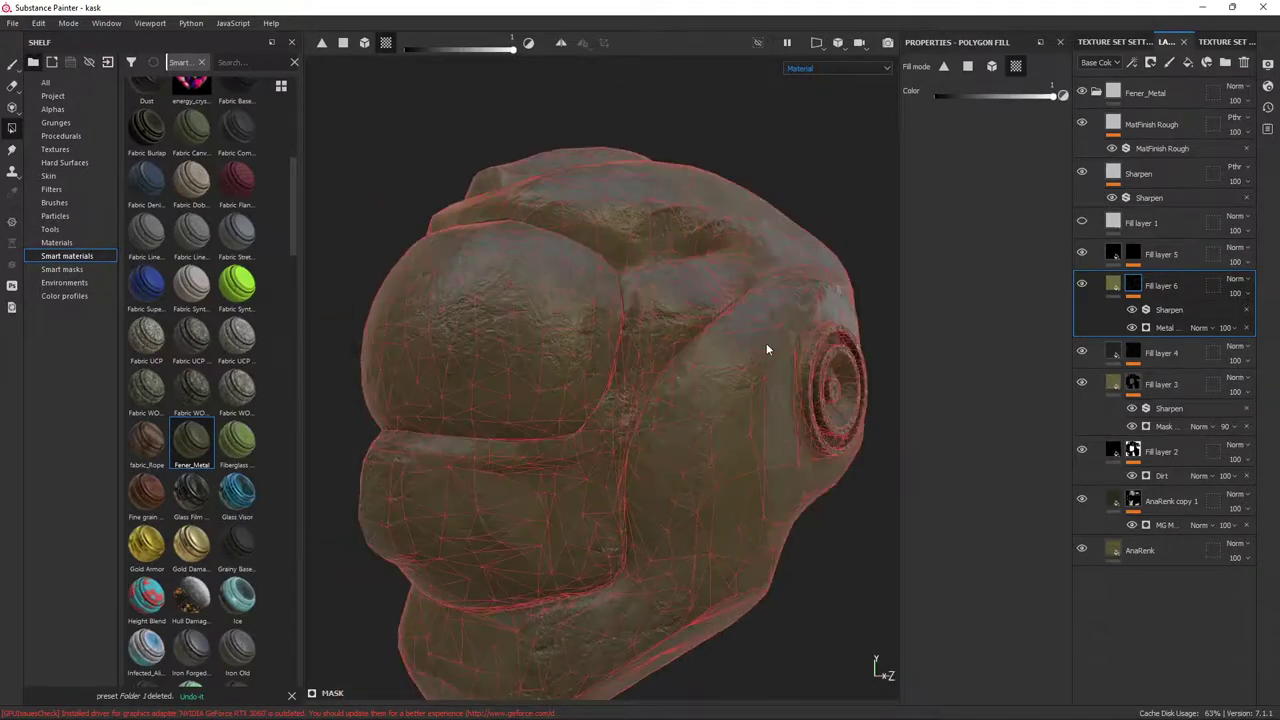
{"action": "left_click", "coordinate": [1112, 221]}
{"action": "scroll", "coordinate": [706, 307], "scroll_direction": "down", "scroll_amount": 3}
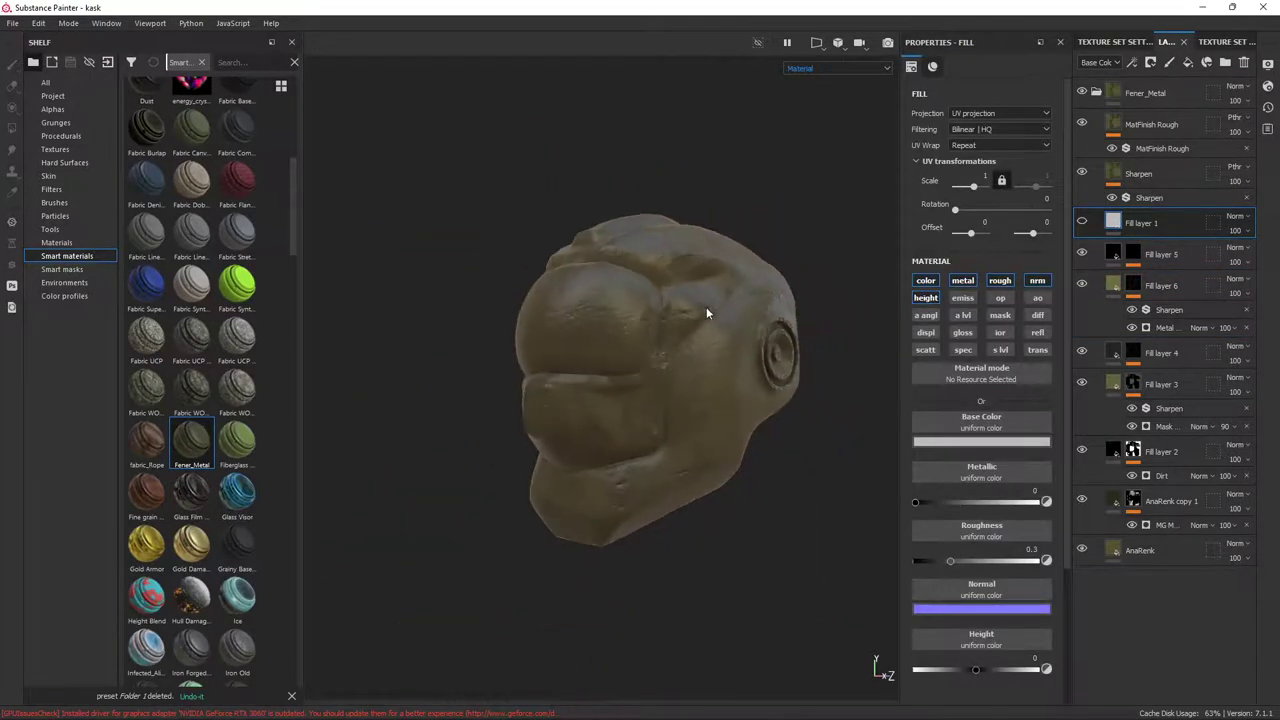
Orbit and zoom to inspect the helmet's round side detail, then close the project
{"action": "mouse_move", "coordinate": [706, 307]}
{"action": "left_mouse_down", "text": "alt"}
{"action": "mouse_move", "coordinate": [728, 307]}
{"action": "mouse_move", "coordinate": [589, 282]}
{"action": "left_mouse_up", "text": "alt"}
{"action": "scroll", "coordinate": [589, 282], "scroll_direction": "up", "scroll_amount": 3}
{"action": "mouse_move", "coordinate": [825, 340]}
{"action": "left_mouse_down", "text": "alt"}
{"action": "mouse_move", "coordinate": [606, 286]}
{"action": "mouse_move", "coordinate": [700, 366]}
{"action": "mouse_move", "coordinate": [653, 262]}
{"action": "mouse_move", "coordinate": [400, 291]}
{"action": "mouse_move", "coordinate": [666, 294]}
{"action": "mouse_move", "coordinate": [640, 290]}
{"action": "mouse_move", "coordinate": [680, 268]}
{"action": "left_mouse_up", "text": "alt"}
{"action": "scroll", "coordinate": [563, 286], "scroll_direction": "up", "scroll_amount": 3}
{"action": "scroll", "coordinate": [568, 316], "scroll_direction": "up", "scroll_amount": 2}
{"action": "scroll", "coordinate": [568, 316], "scroll_direction": "down", "scroll_amount": 3}
{"action": "scroll", "coordinate": [694, 363], "scroll_direction": "up", "scroll_amount": 1}
{"action": "scroll", "coordinate": [694, 363], "scroll_direction": "down", "scroll_amount": 2}
{"action": "scroll", "coordinate": [653, 262], "scroll_direction": "up", "scroll_amount": 3}
{"action": "scroll", "coordinate": [680, 268], "scroll_direction": "down", "scroll_amount": 3}
{"action": "mouse_move", "coordinate": [640, 397]}
{"action": "left_mouse_down", "text": "alt"}
{"action": "mouse_move", "coordinate": [737, 251]}
{"action": "mouse_move", "coordinate": [694, 316]}
{"action": "mouse_move", "coordinate": [740, 290]}
{"action": "left_mouse_up", "text": "alt"}
{"action": "scroll", "coordinate": [250, 222], "scroll_direction": "up", "scroll_amount": 6}
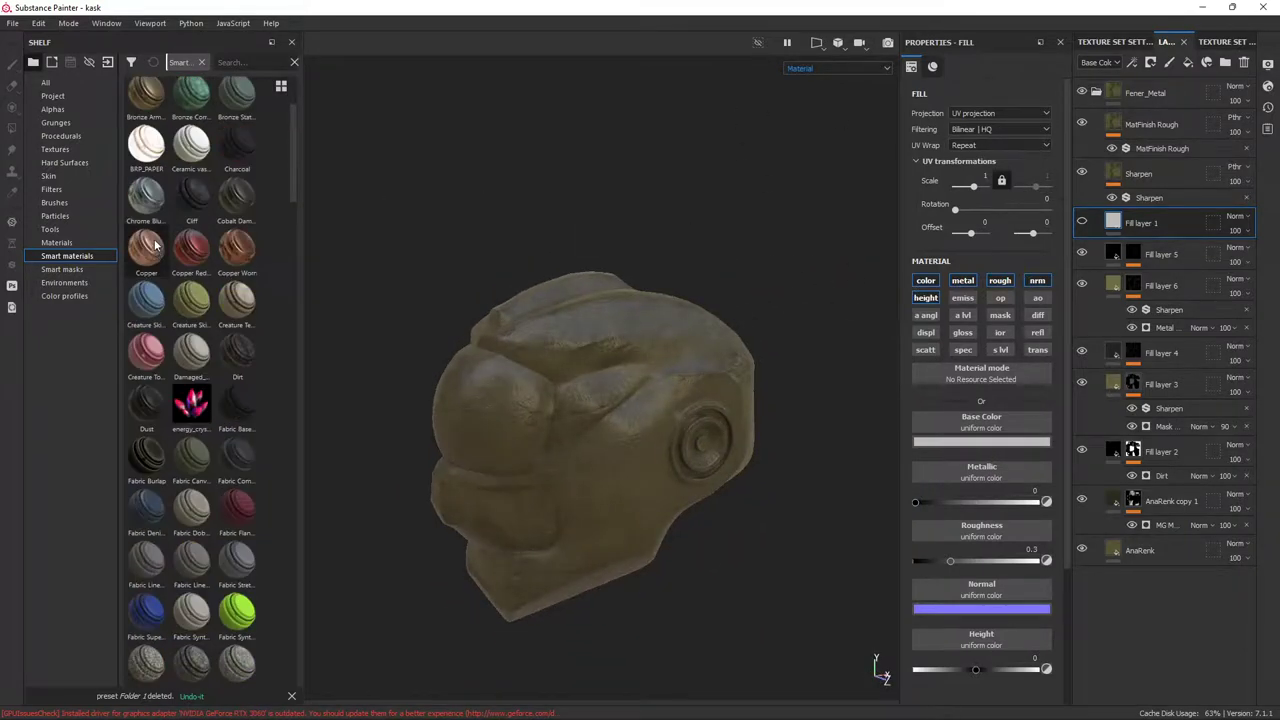
{"action": "scroll", "coordinate": [250, 222], "scroll_direction": "up", "scroll_amount": 3}
{"action": "left_click", "coordinate": [1259, 7]}
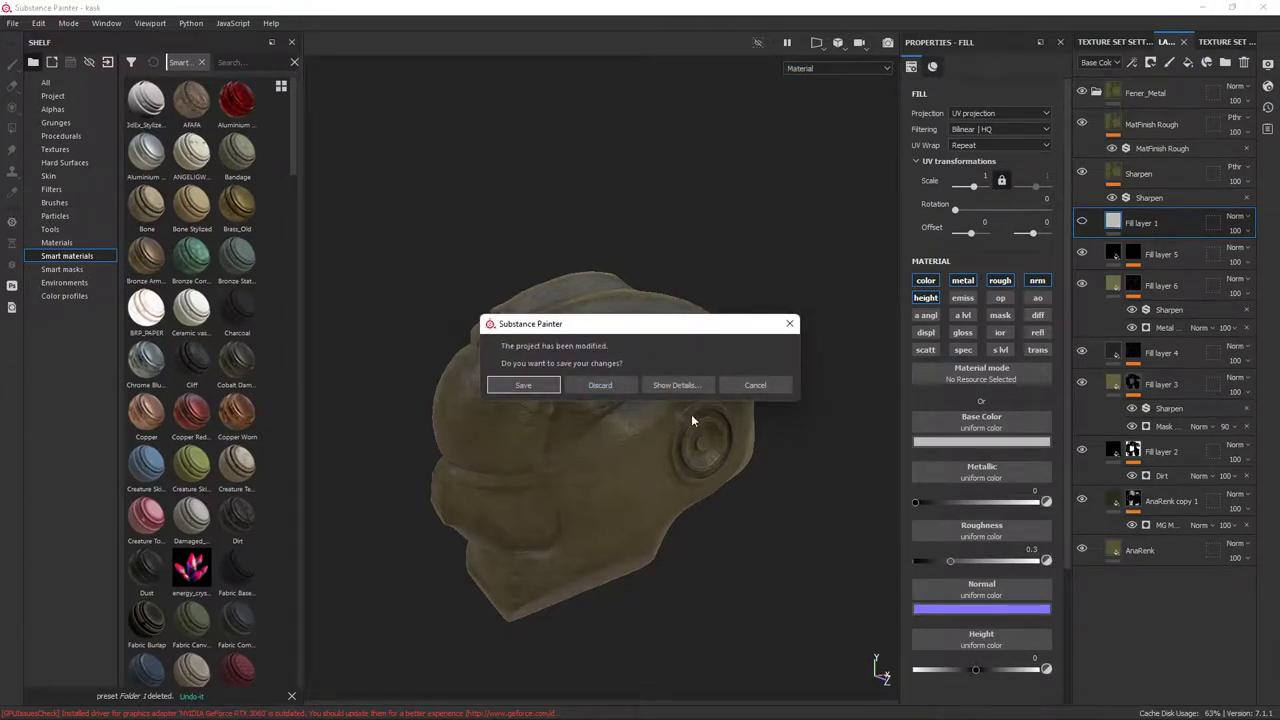
{"action": "mouse_move", "coordinate": [772, 704]}
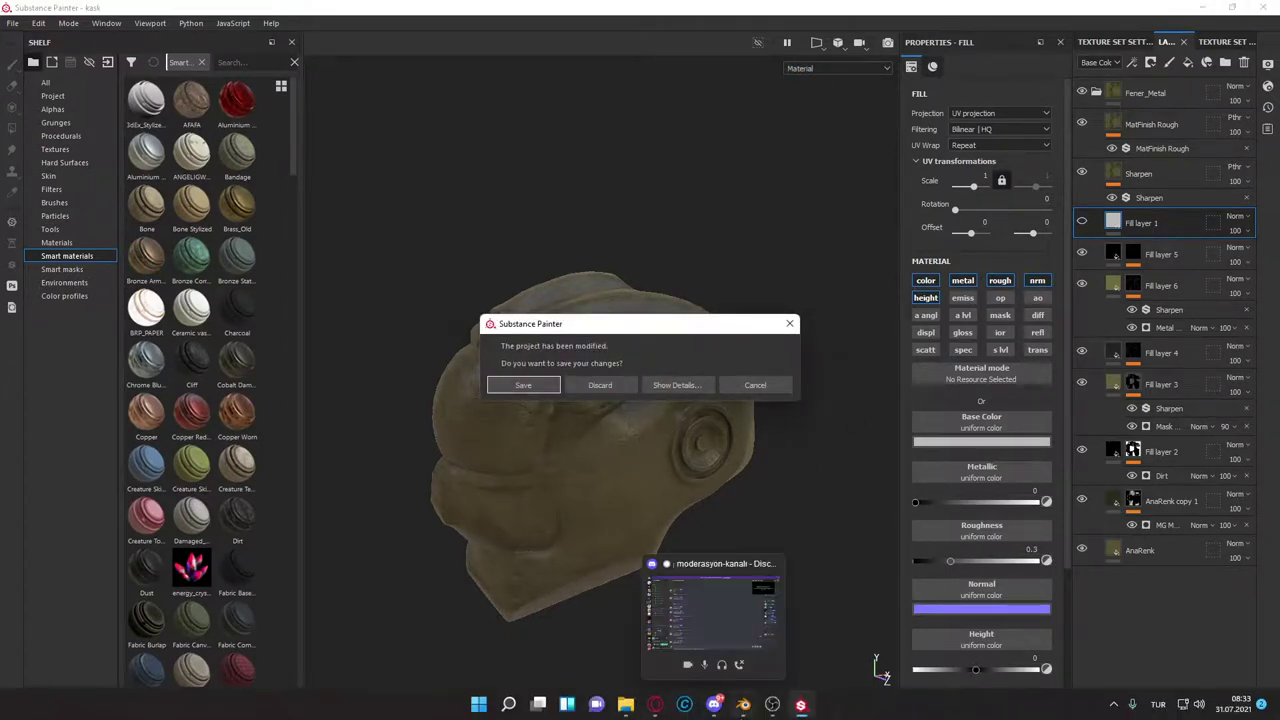
{"action": "left_click", "coordinate": [778, 700]}
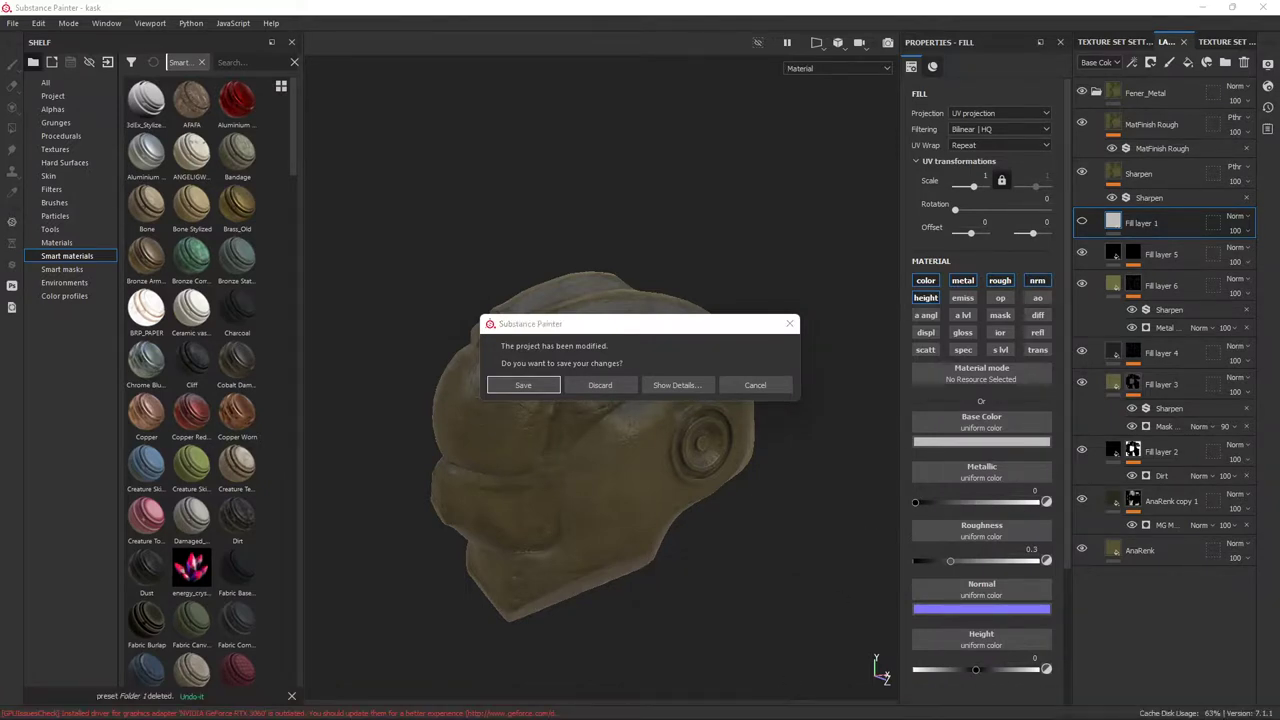